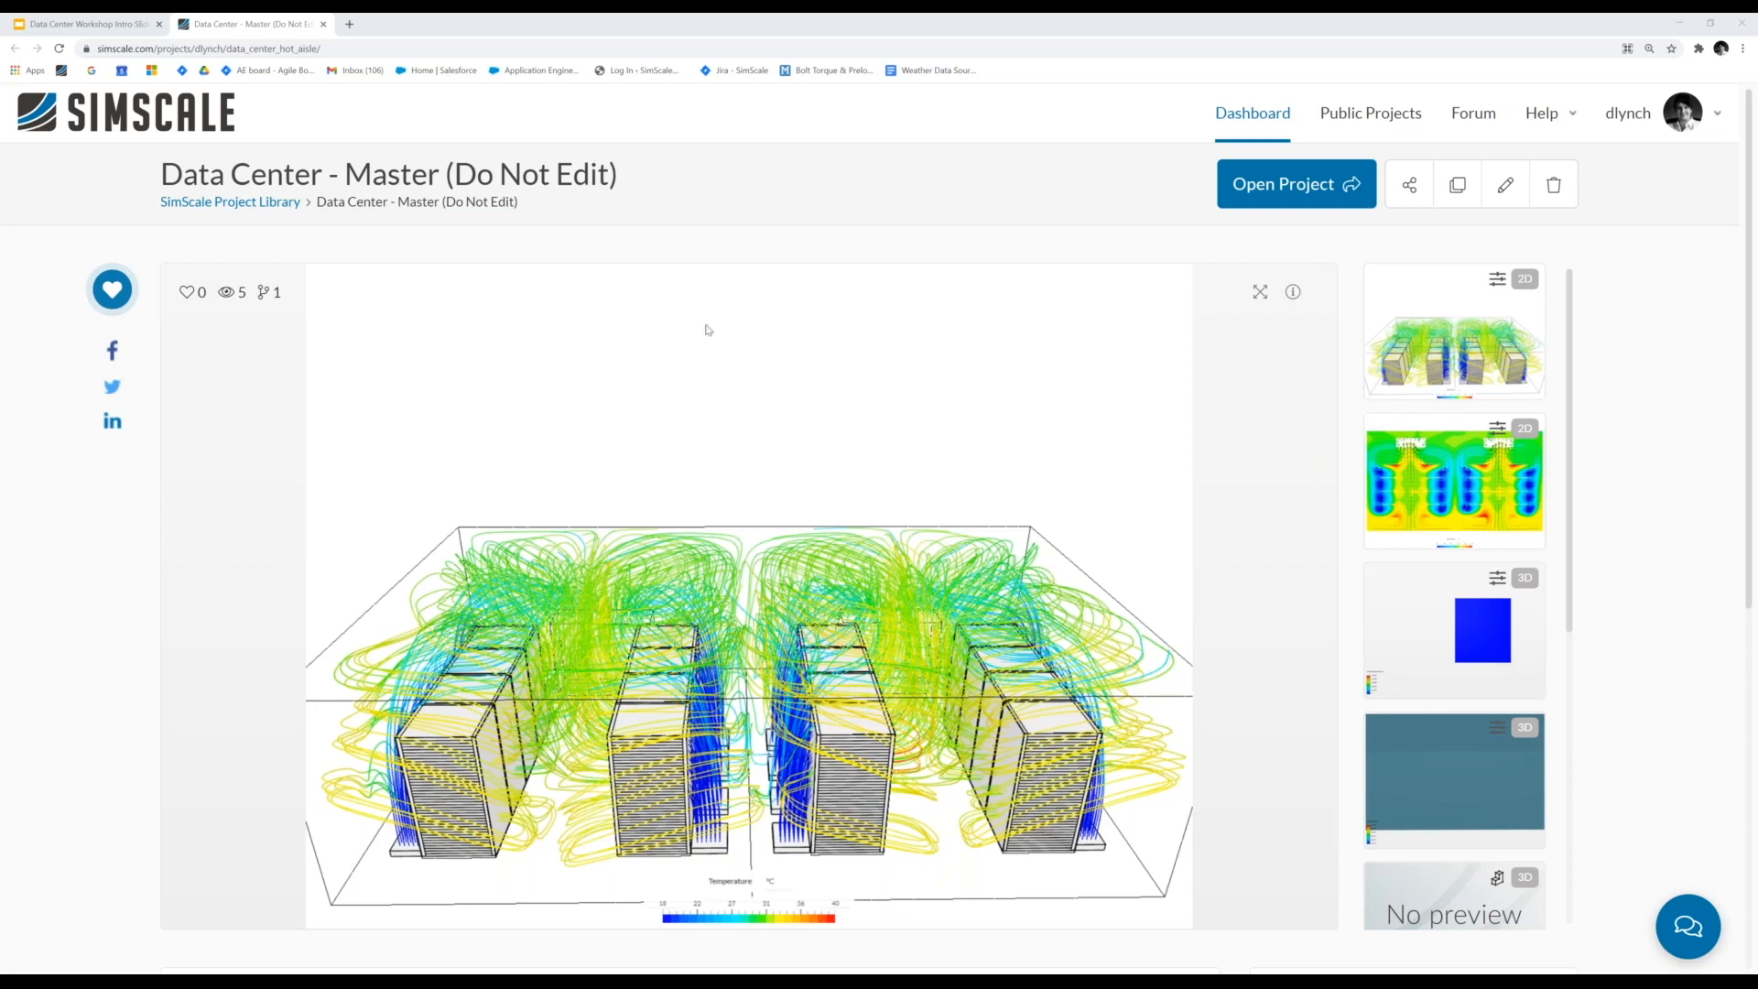
- Start a copy of the project, replacing 'Master (Do Not Edit)' in the title with your name, and make it public
scroll(821, 833, down, 2)
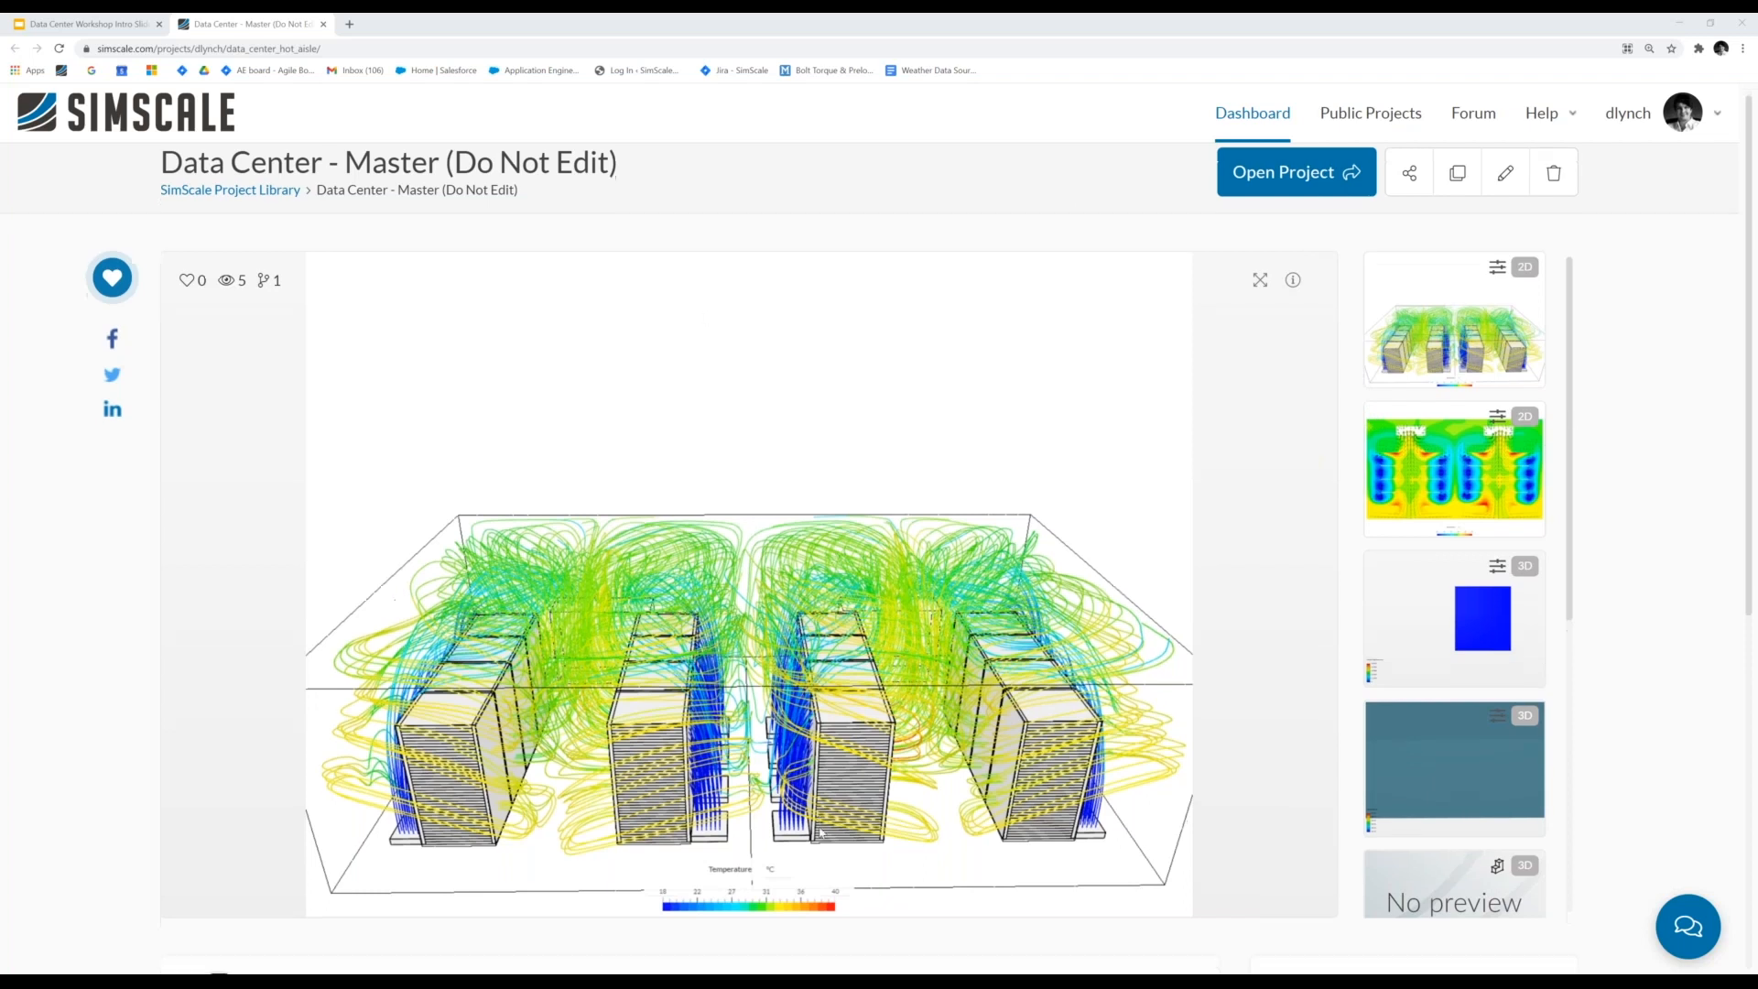
scroll(821, 832, up, 2)
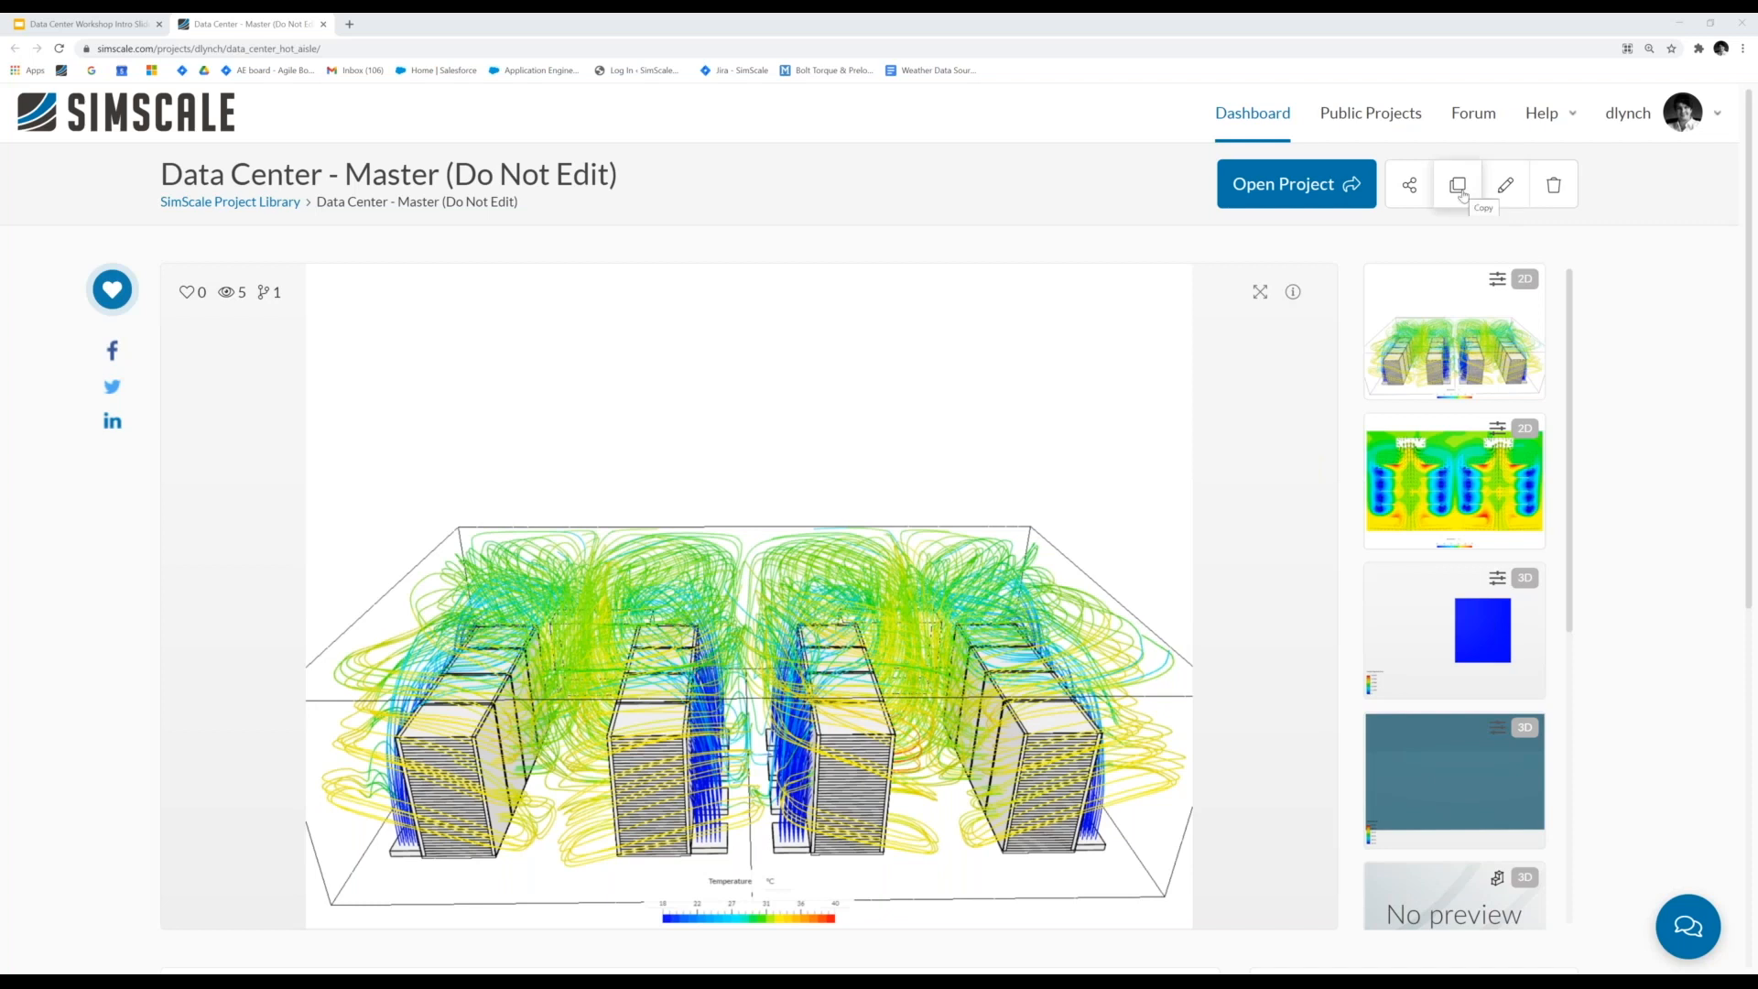
click(1459, 187)
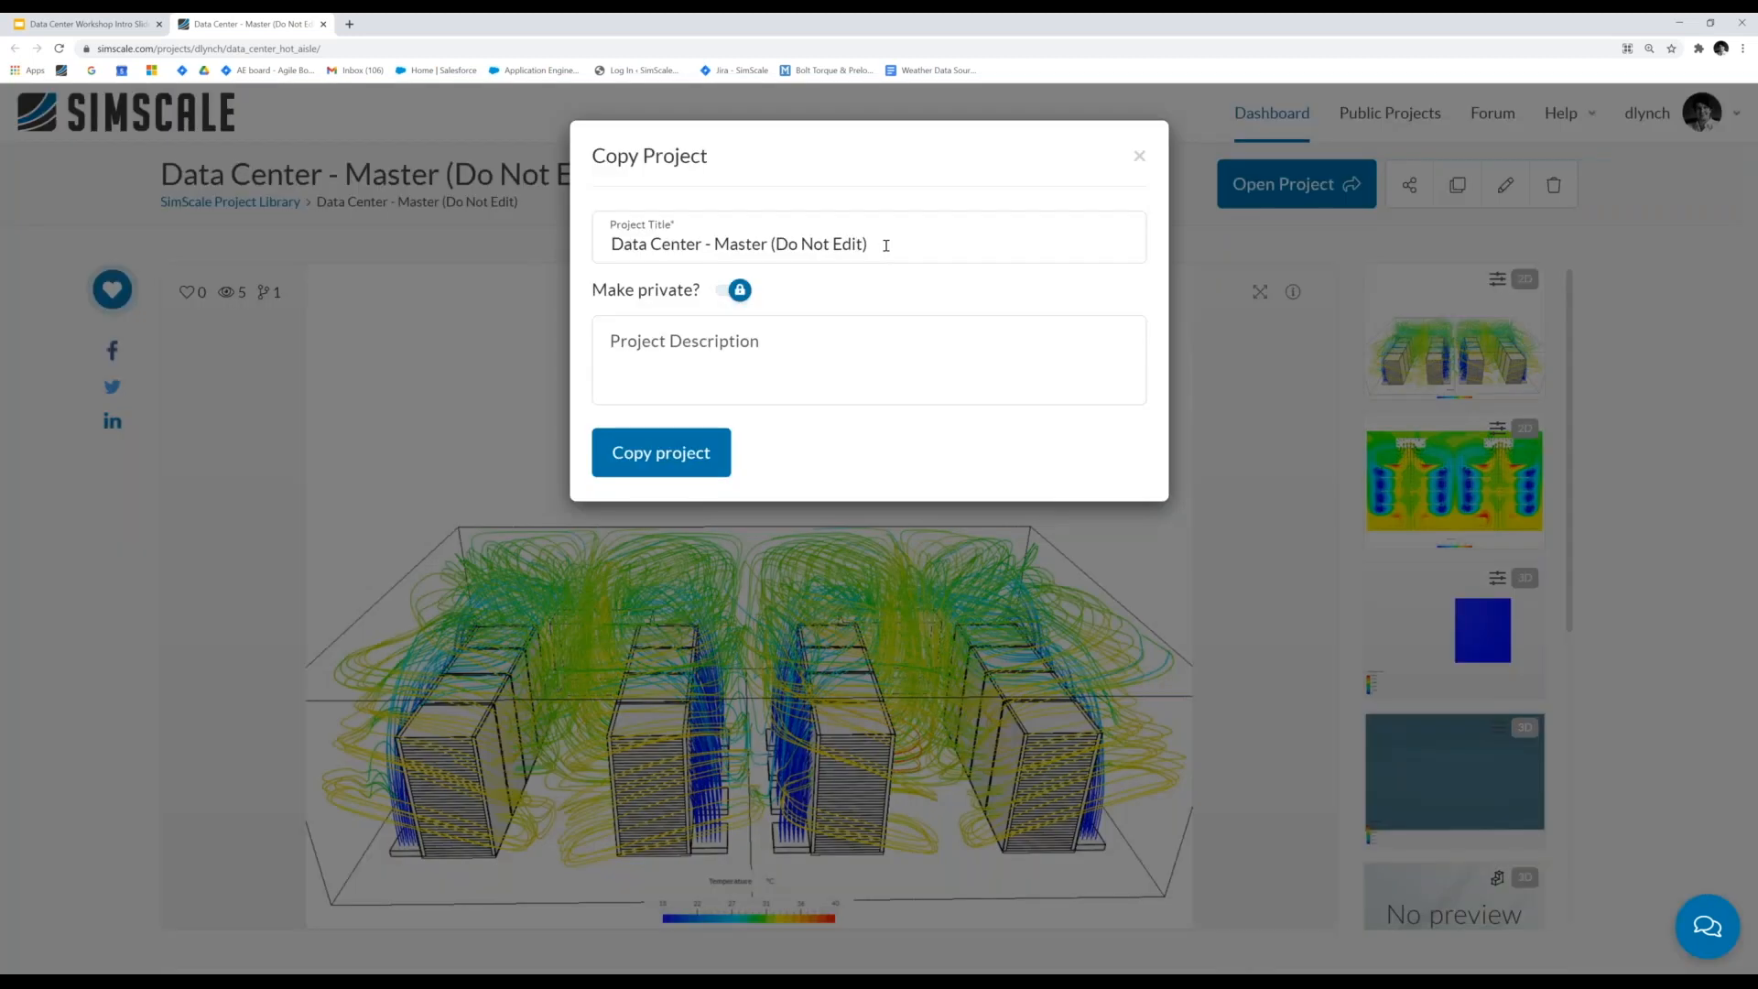
click(896, 244)
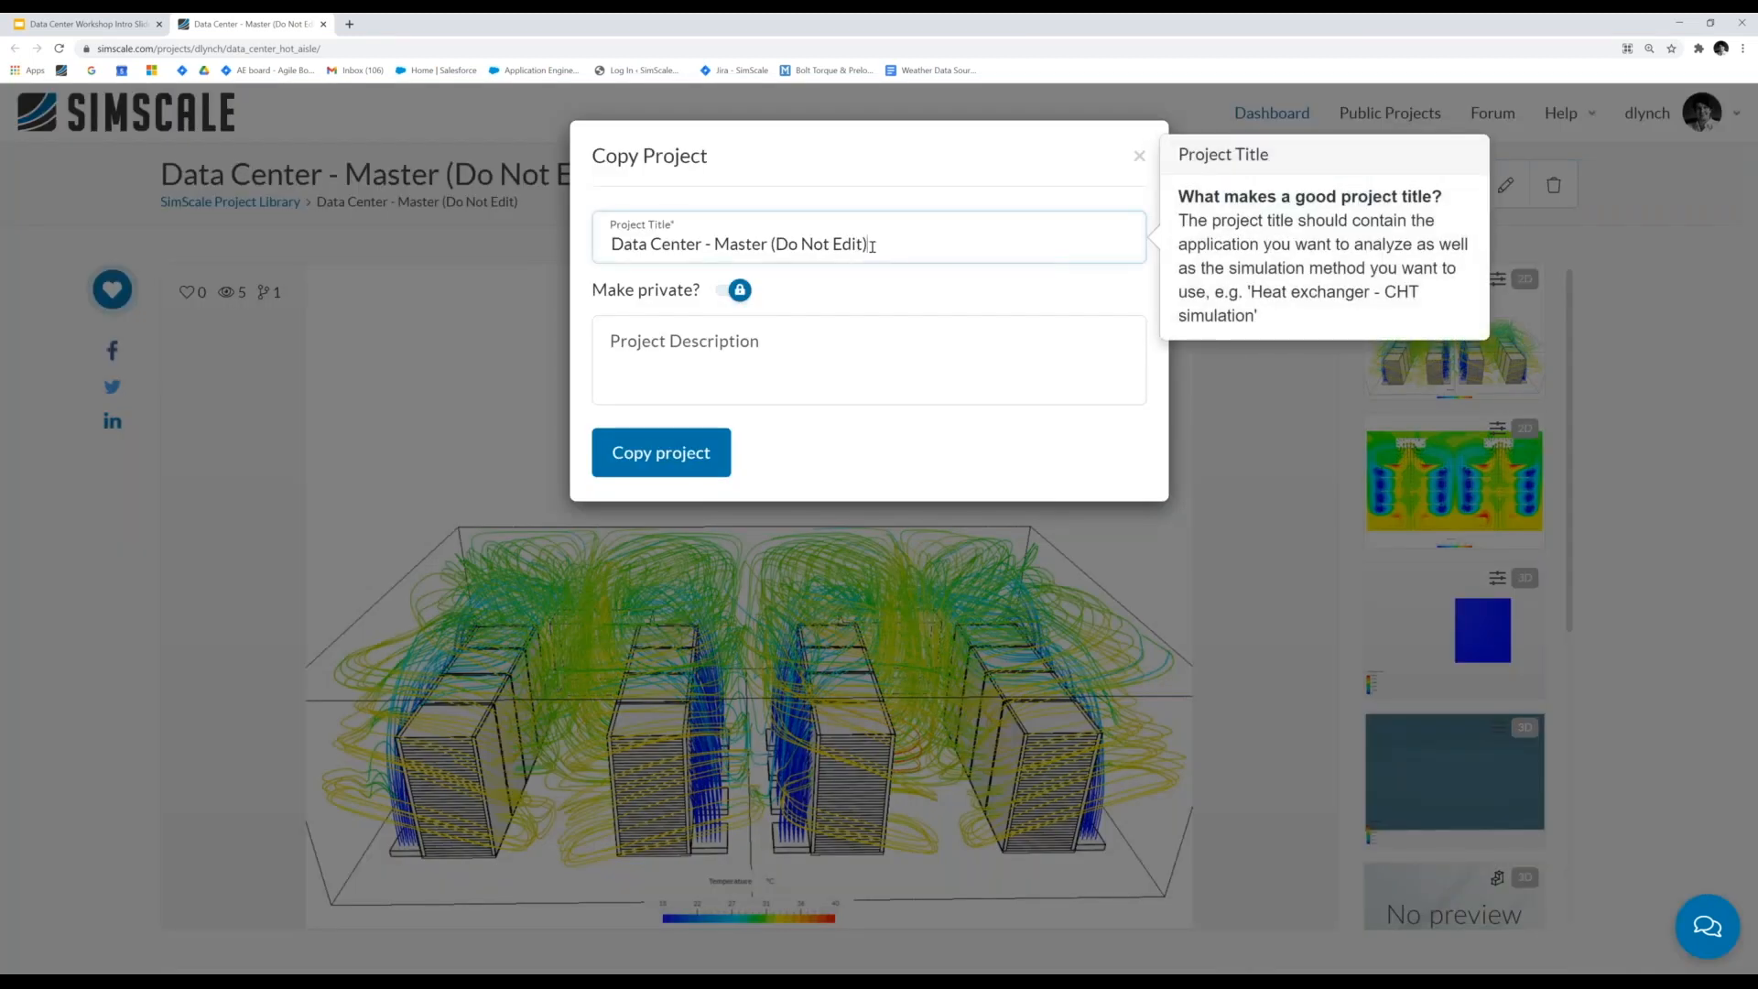
drag(867, 246, 721, 248)
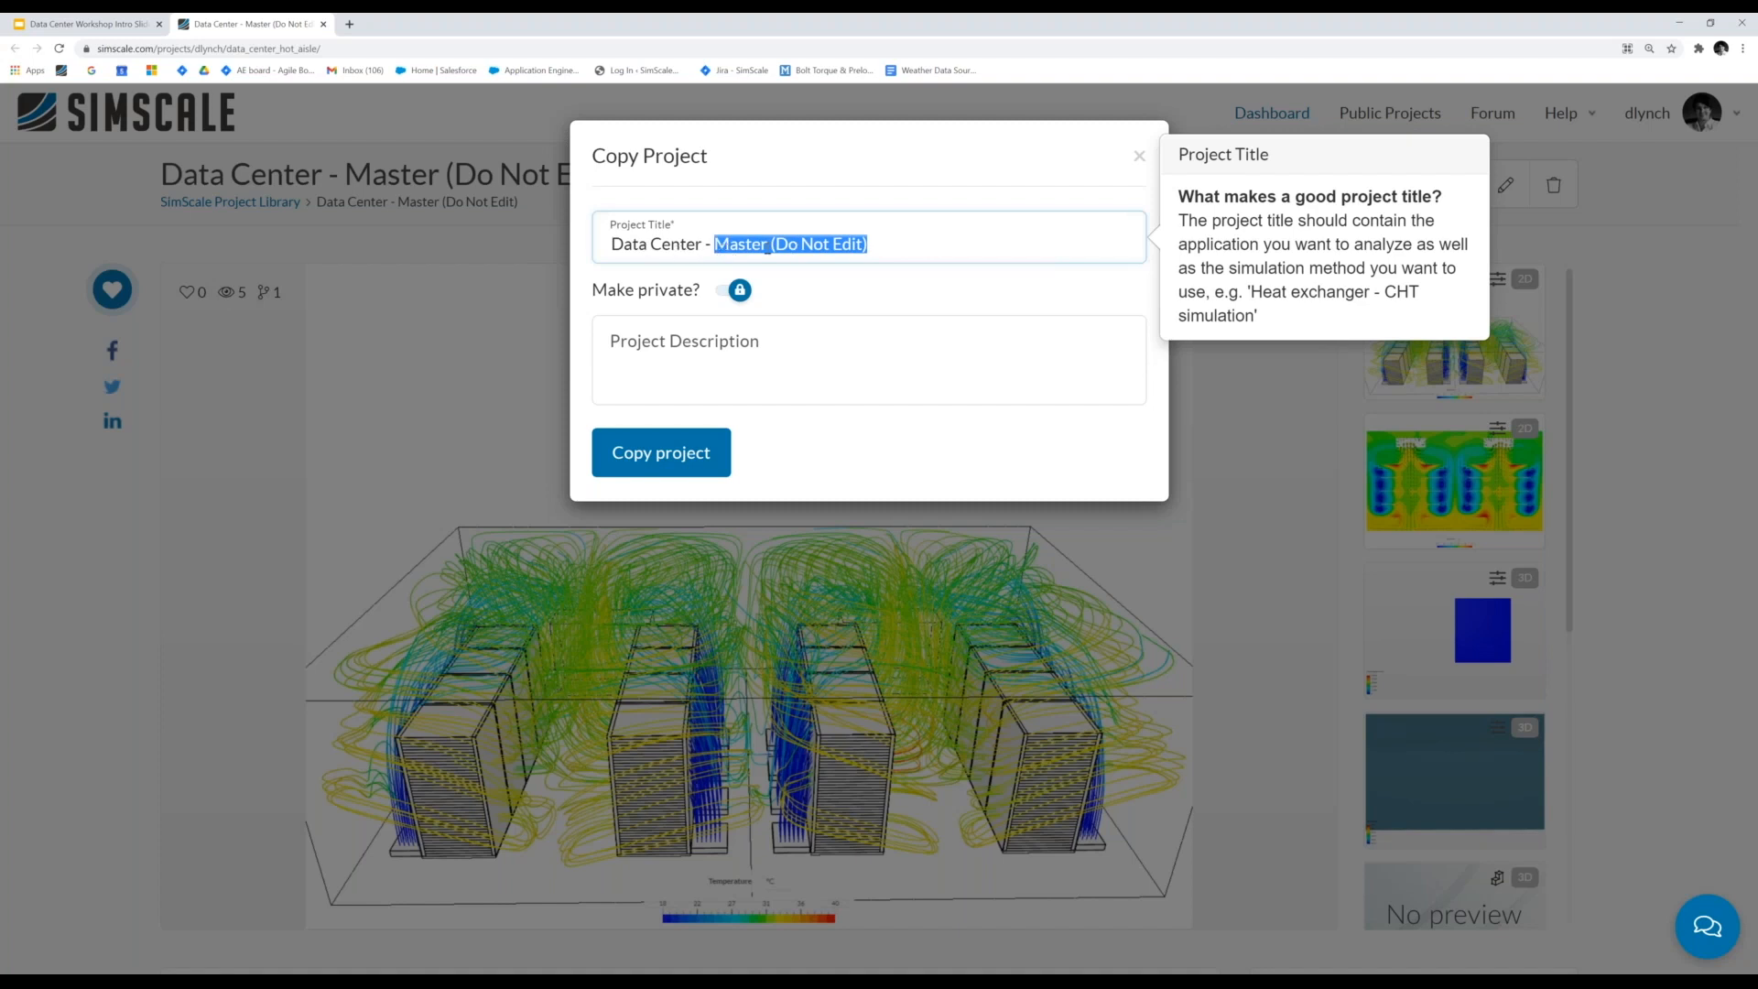
text(D)
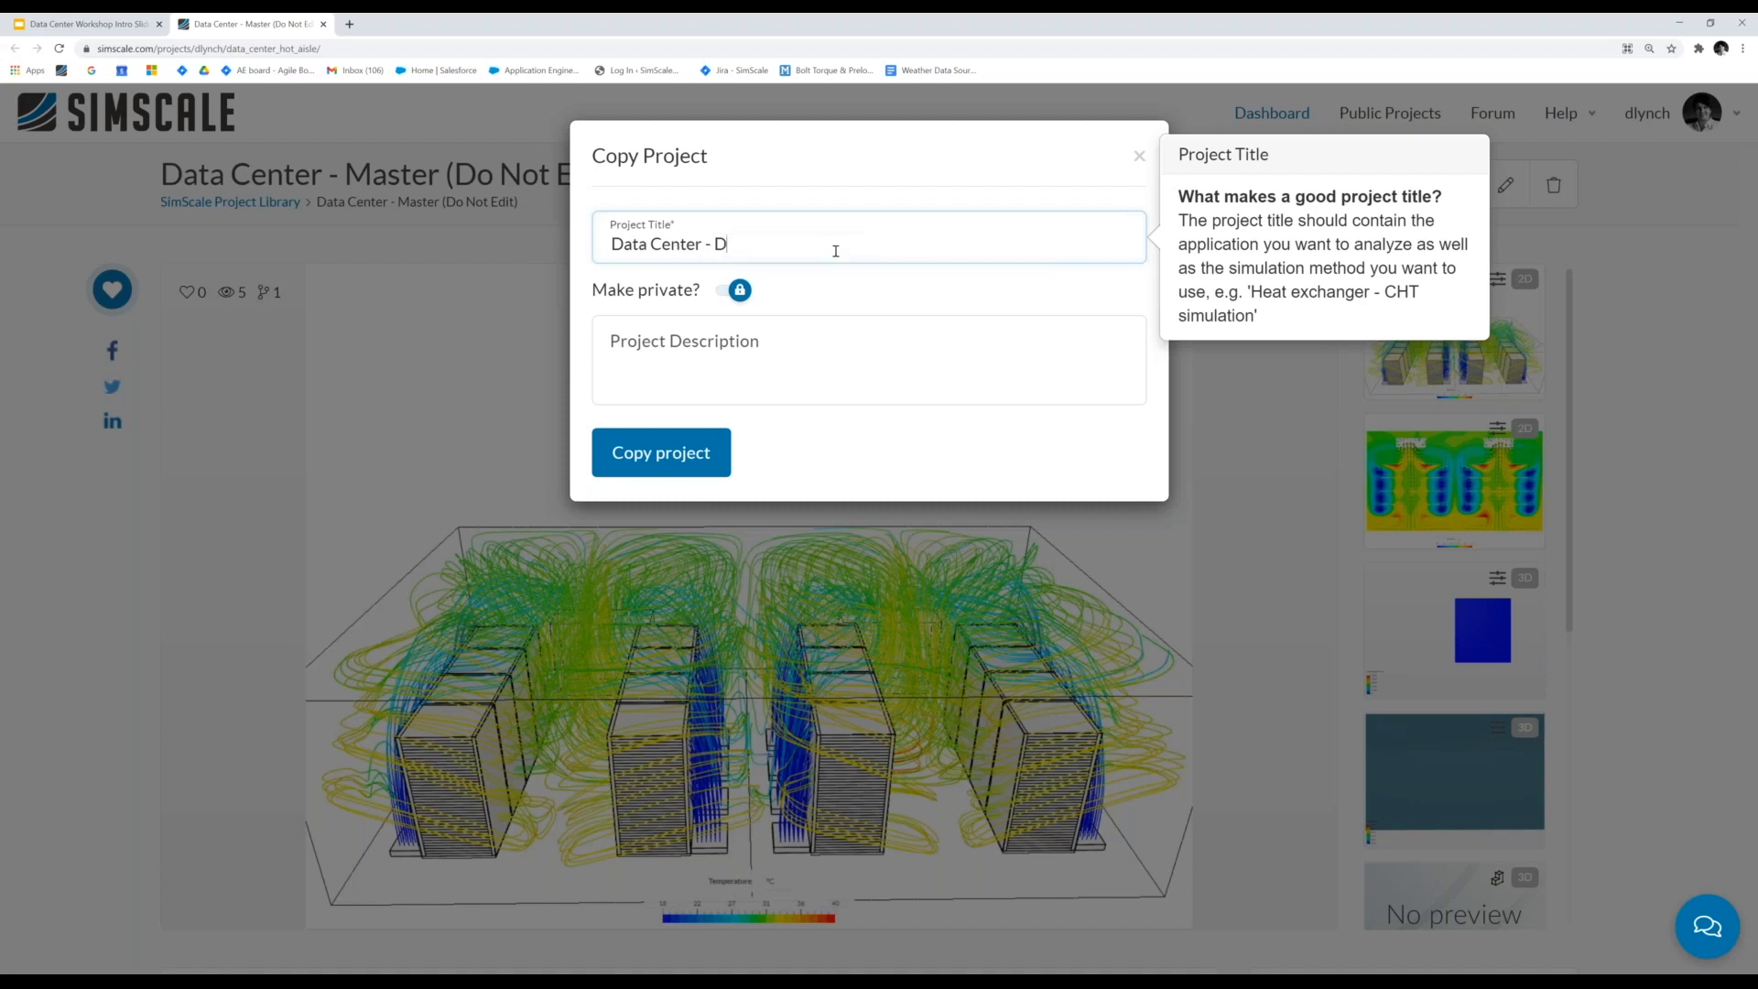
text(arren Lynch)
click(739, 292)
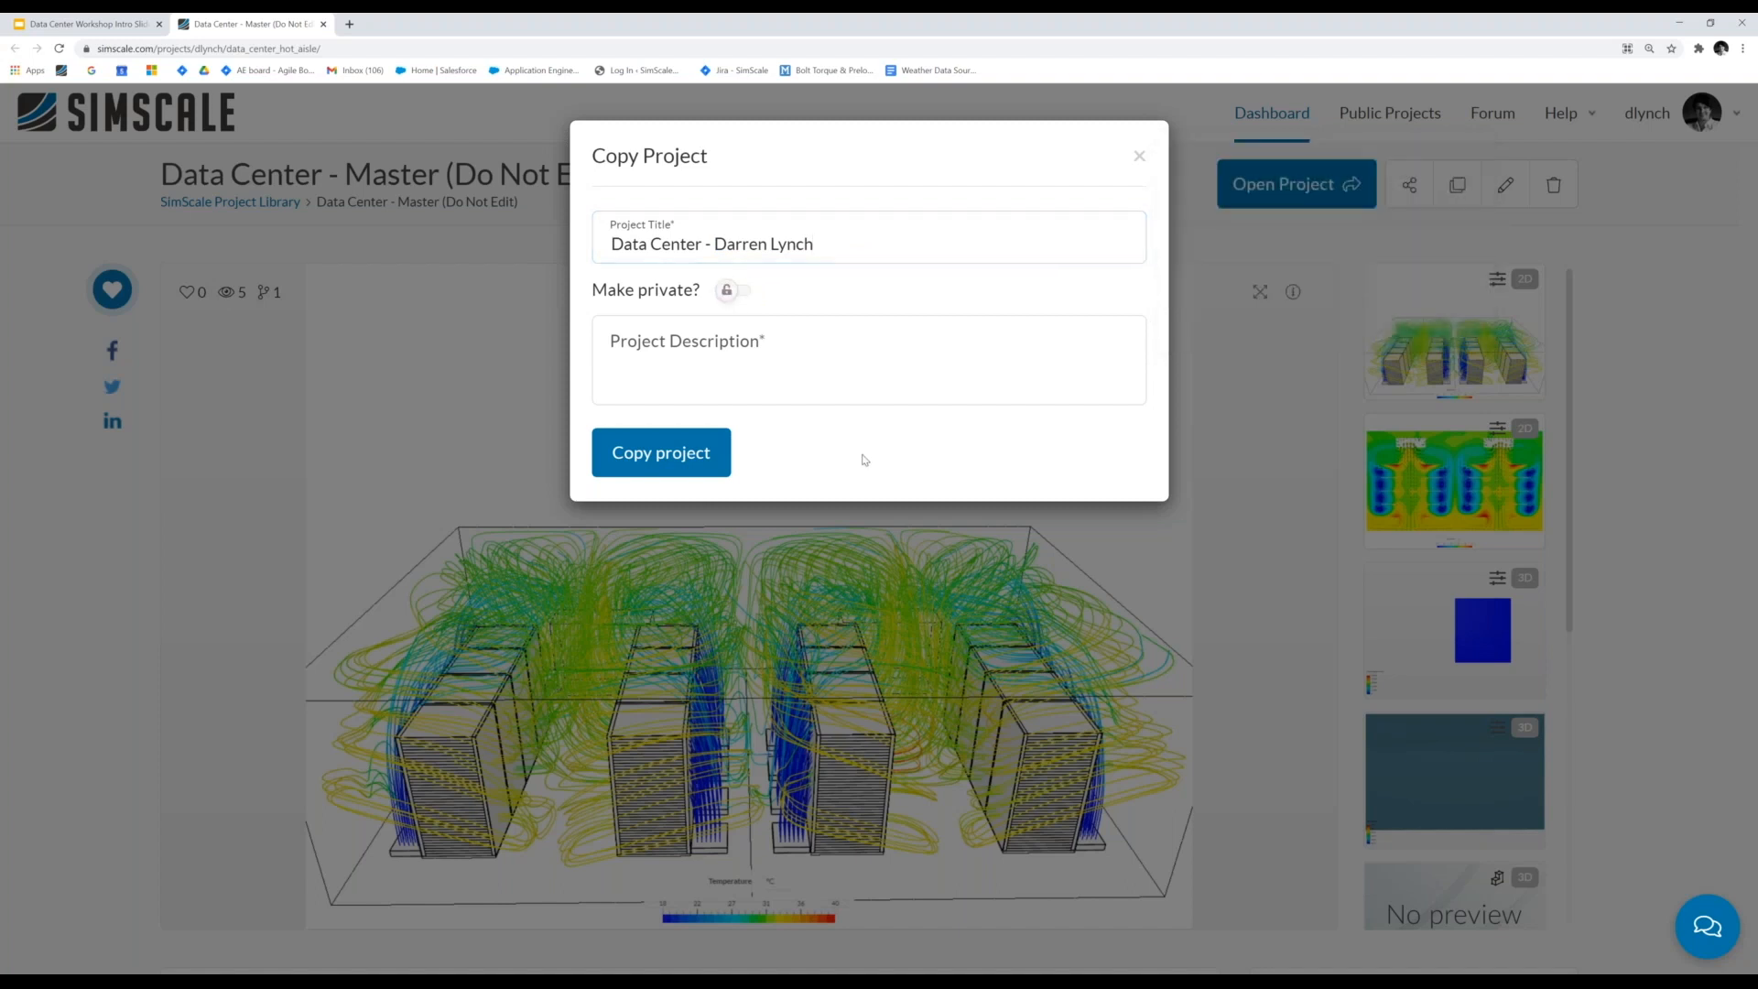
- Describe the copy as 'Data center webinar example' and create it
click(625, 370)
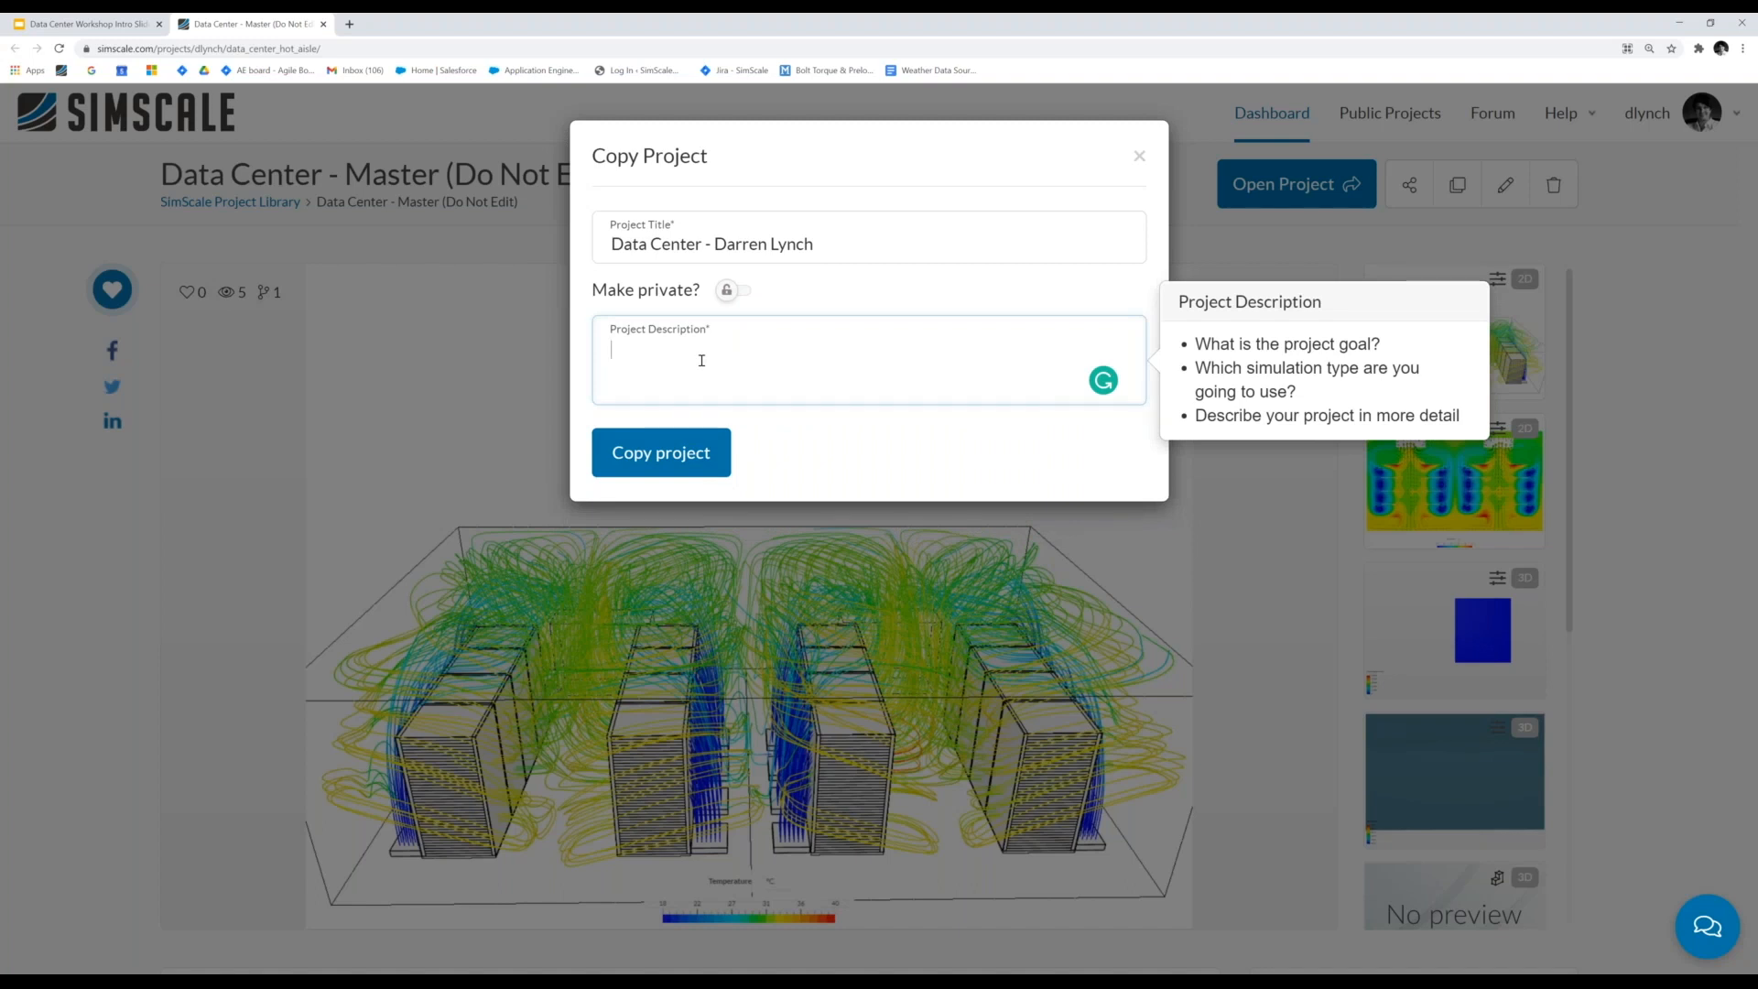
text(Data centre webinar)
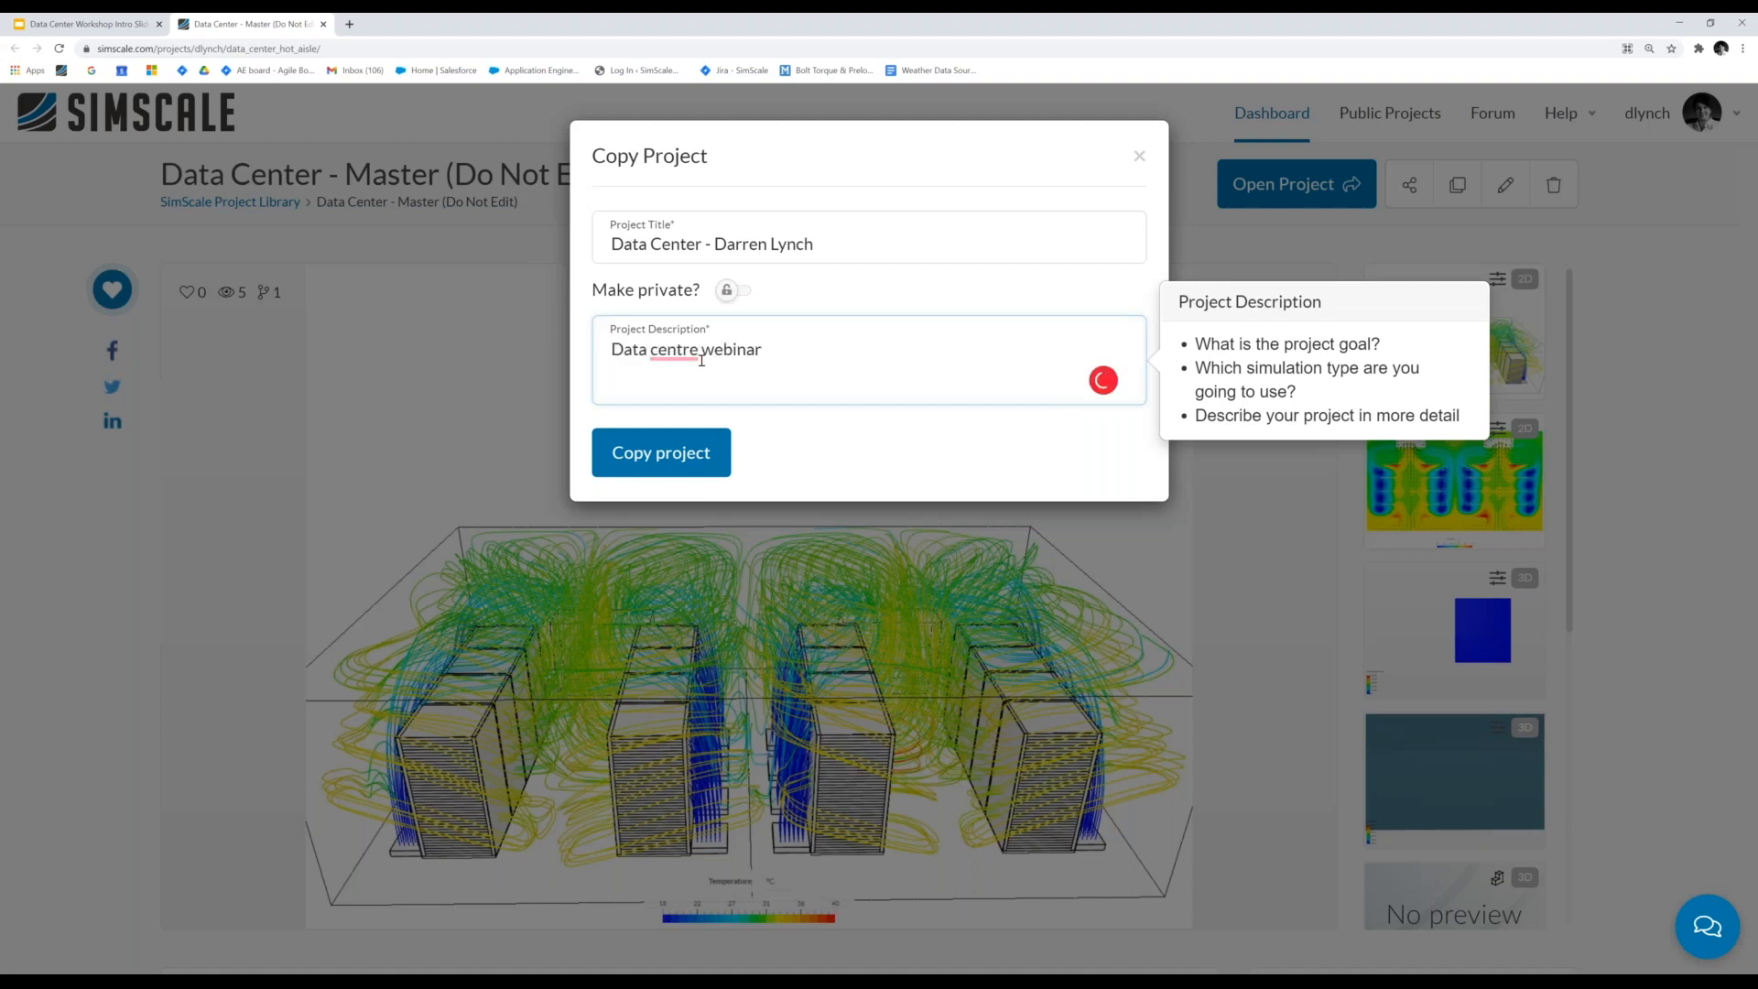
text( example)
click(674, 350)
click(701, 412)
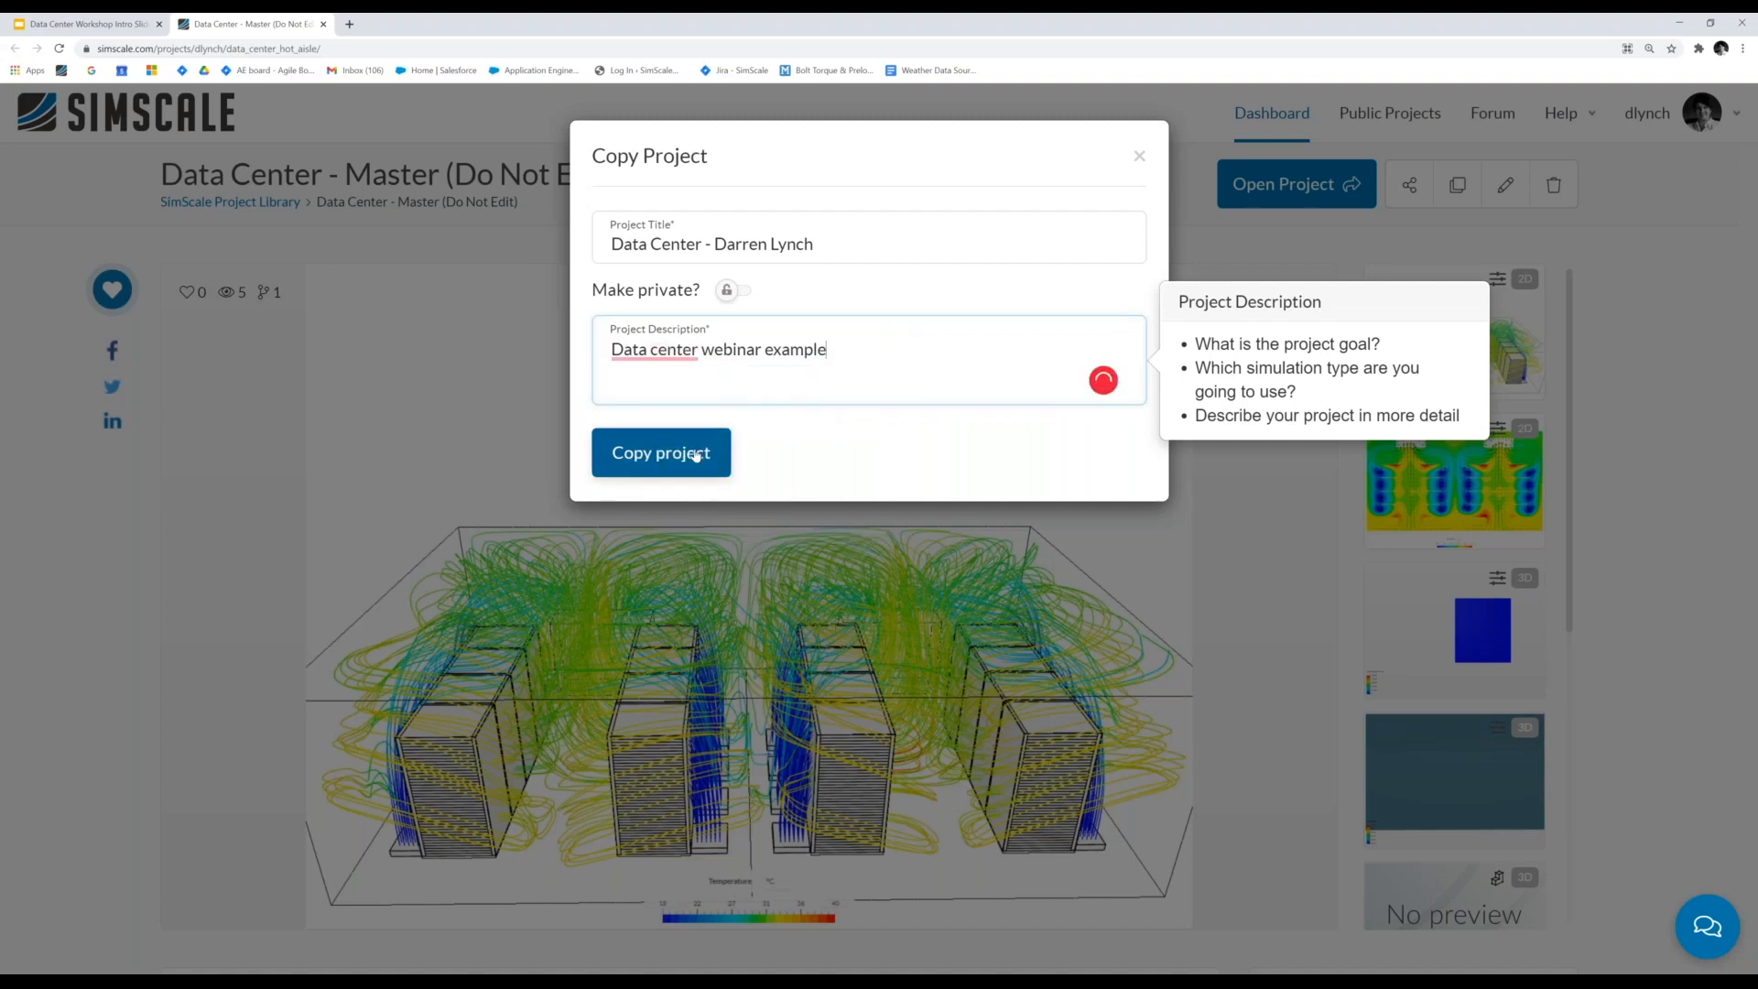
click(696, 455)
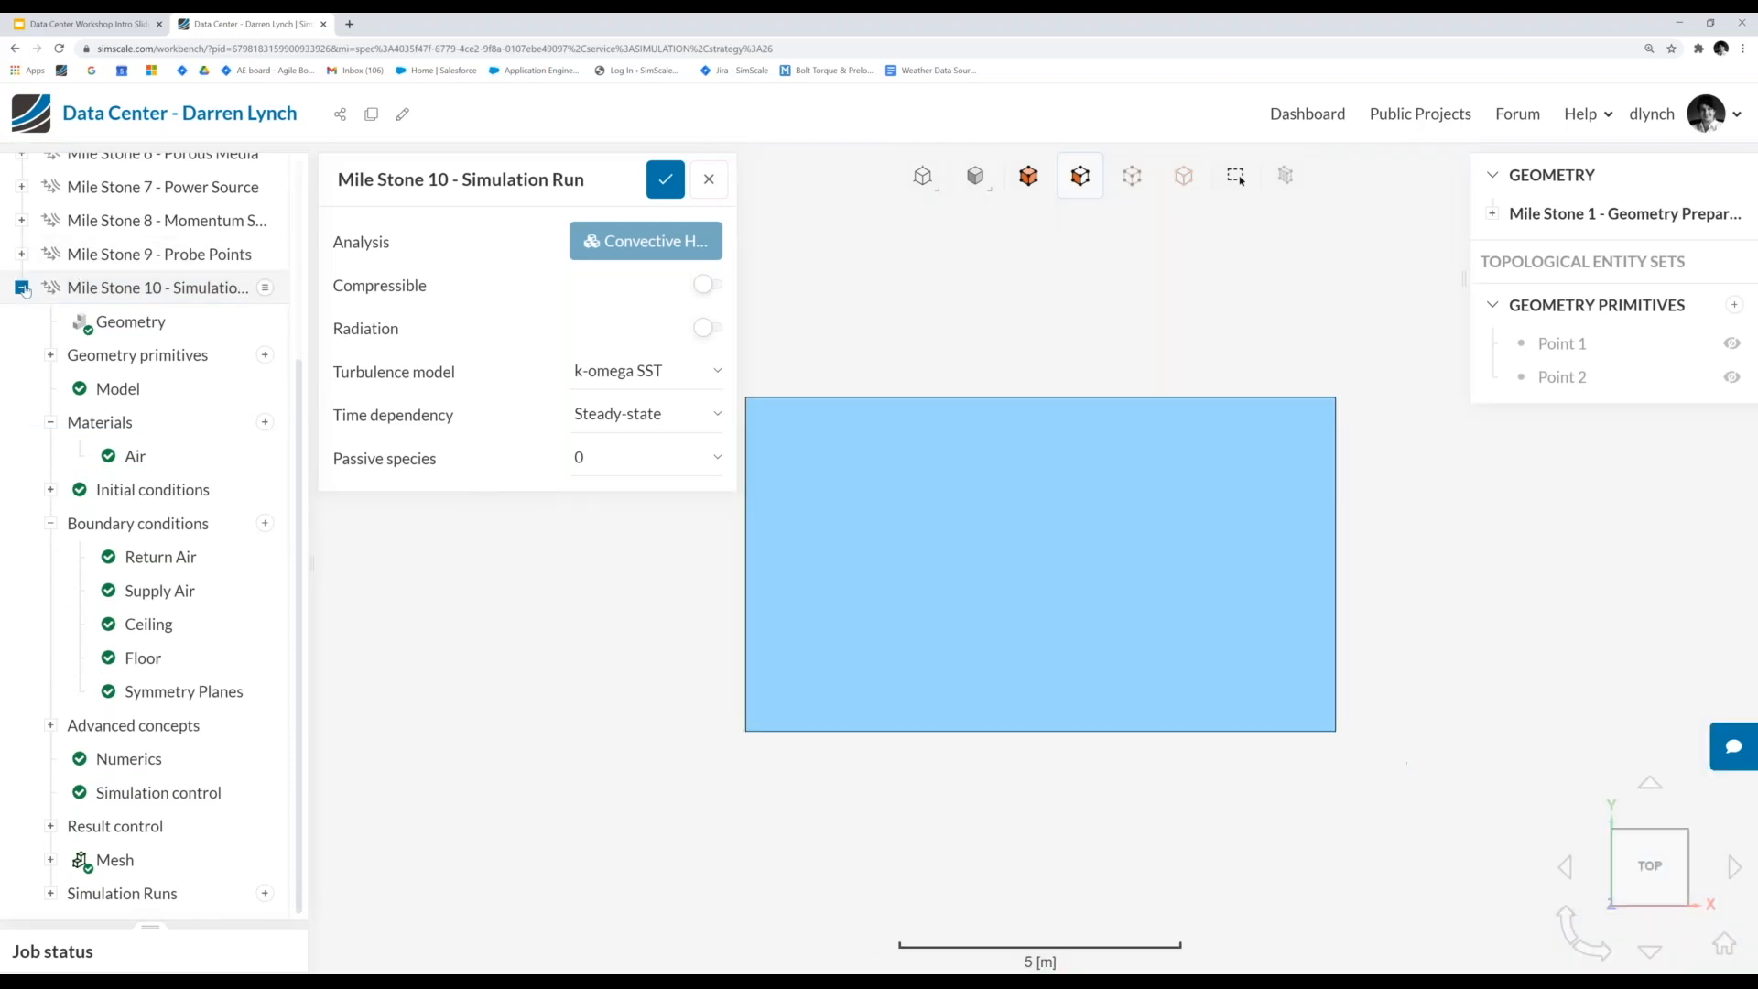
- Collapse Mile Stone 10, expand GEOMETRIES, and widen the project tree panel
click(22, 287)
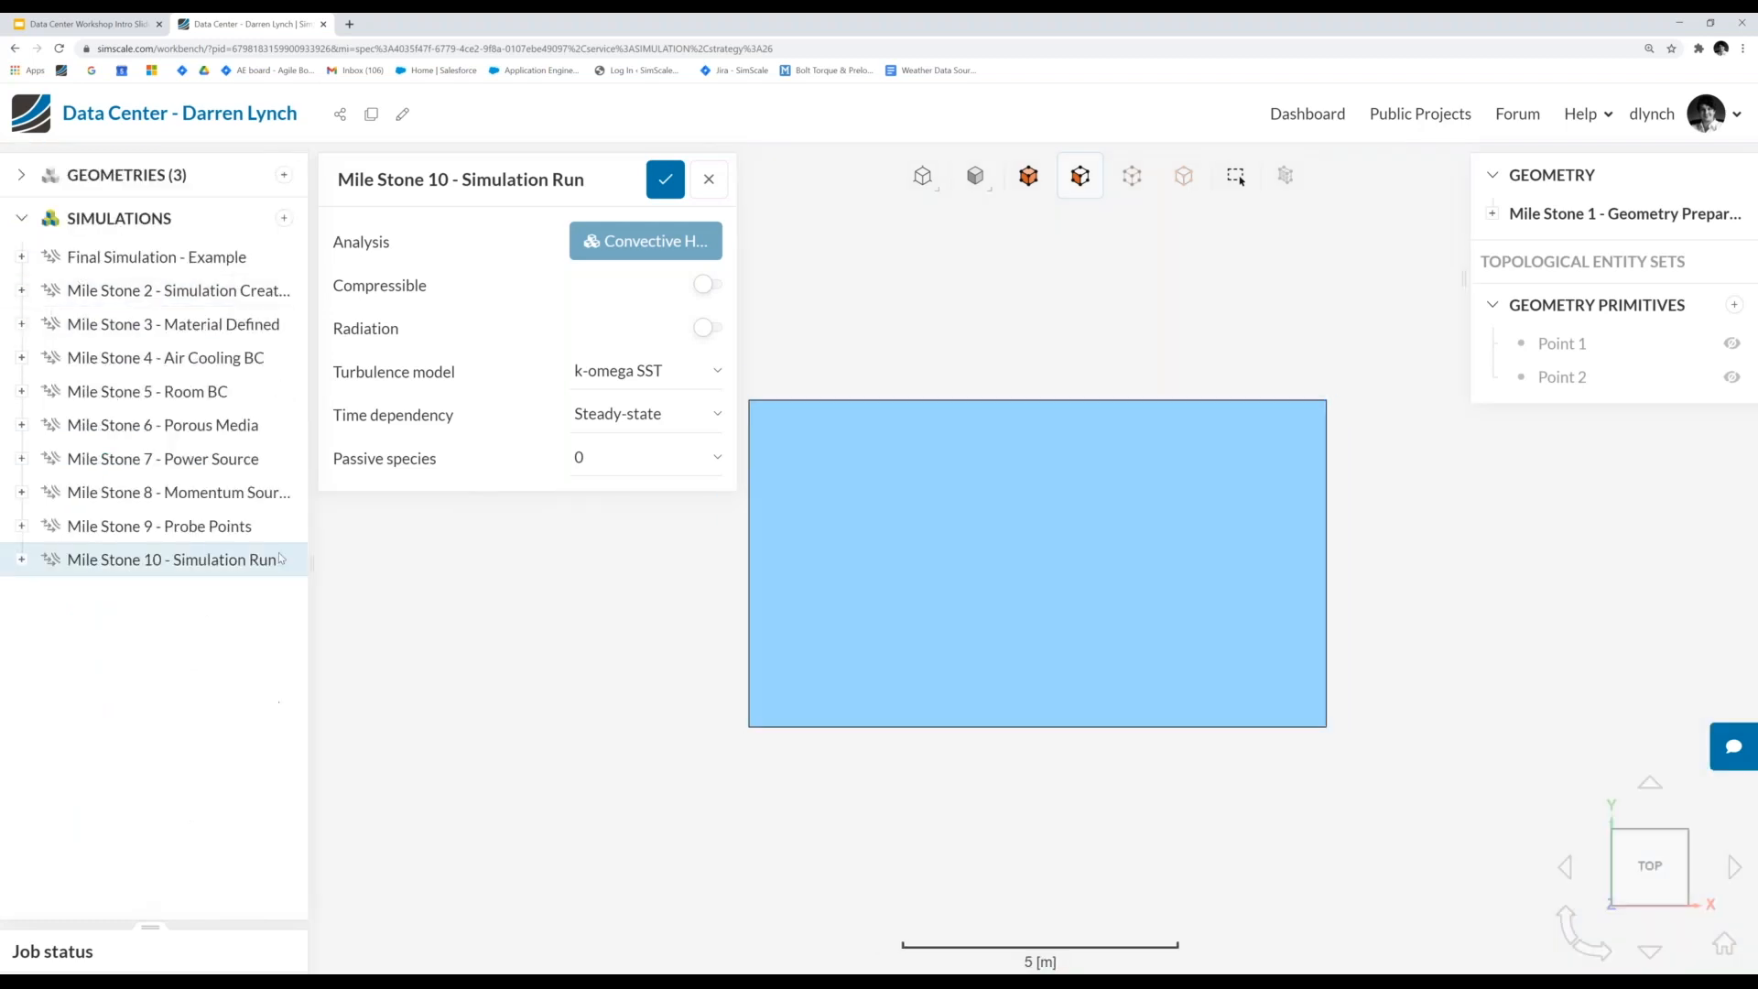
click(22, 176)
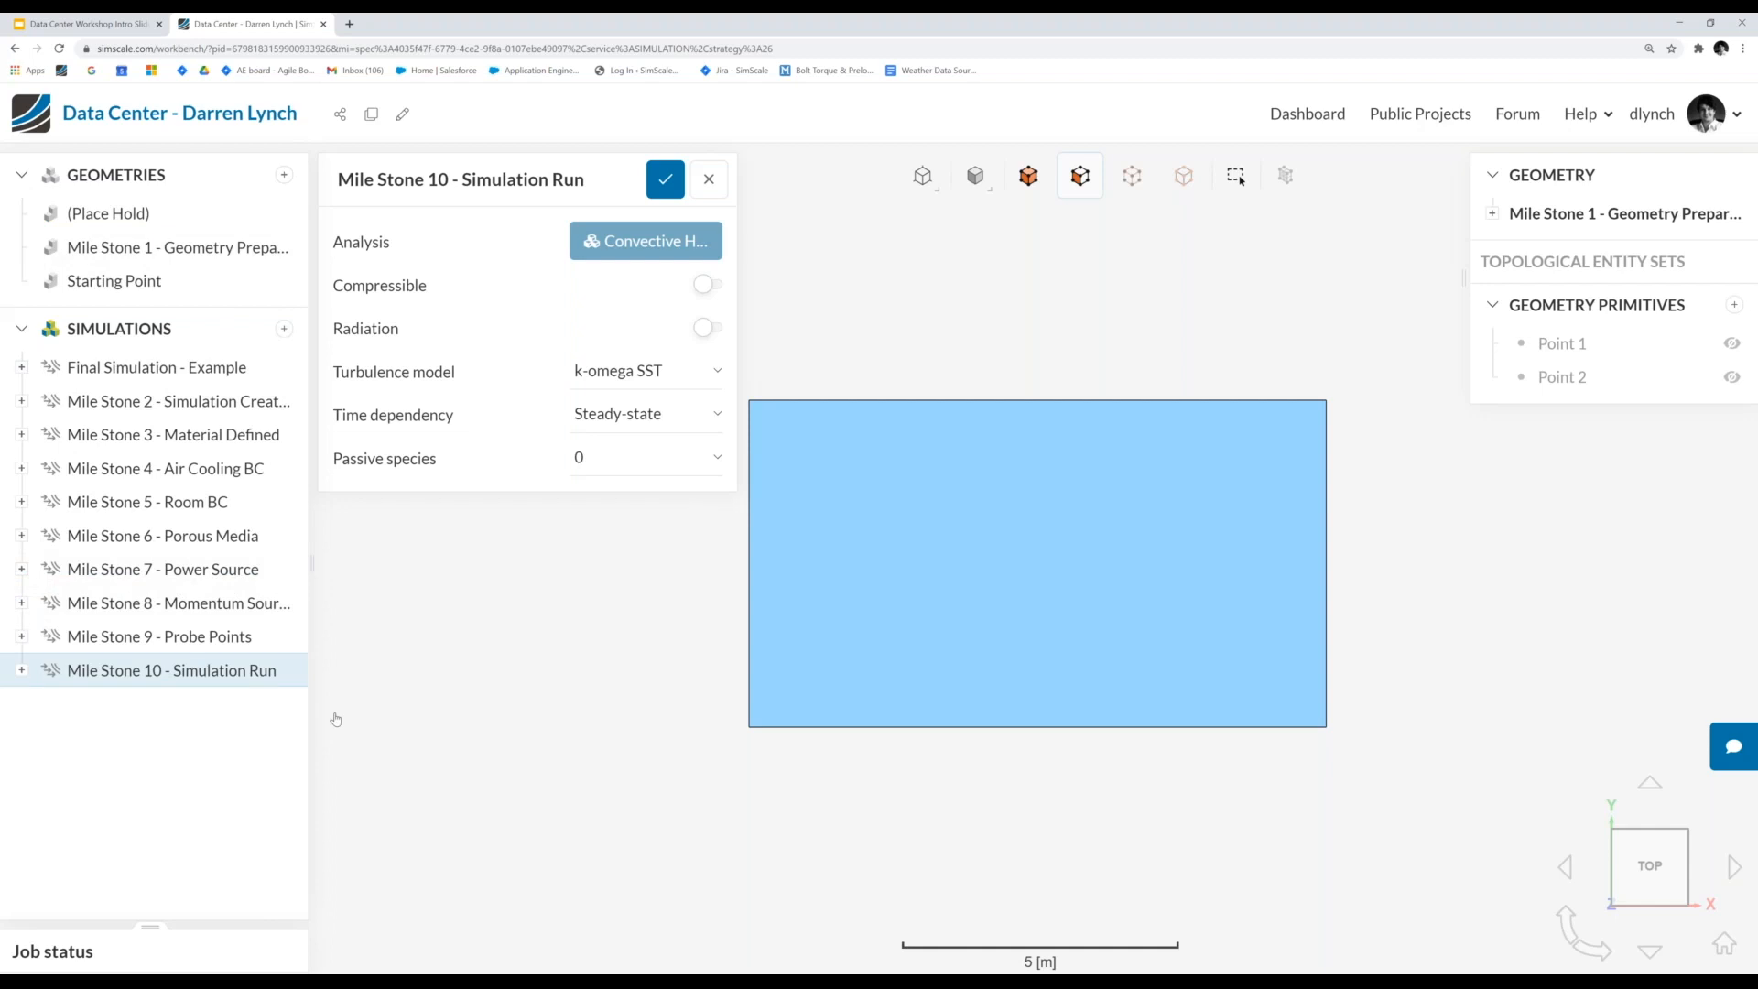
drag(310, 541, 373, 543)
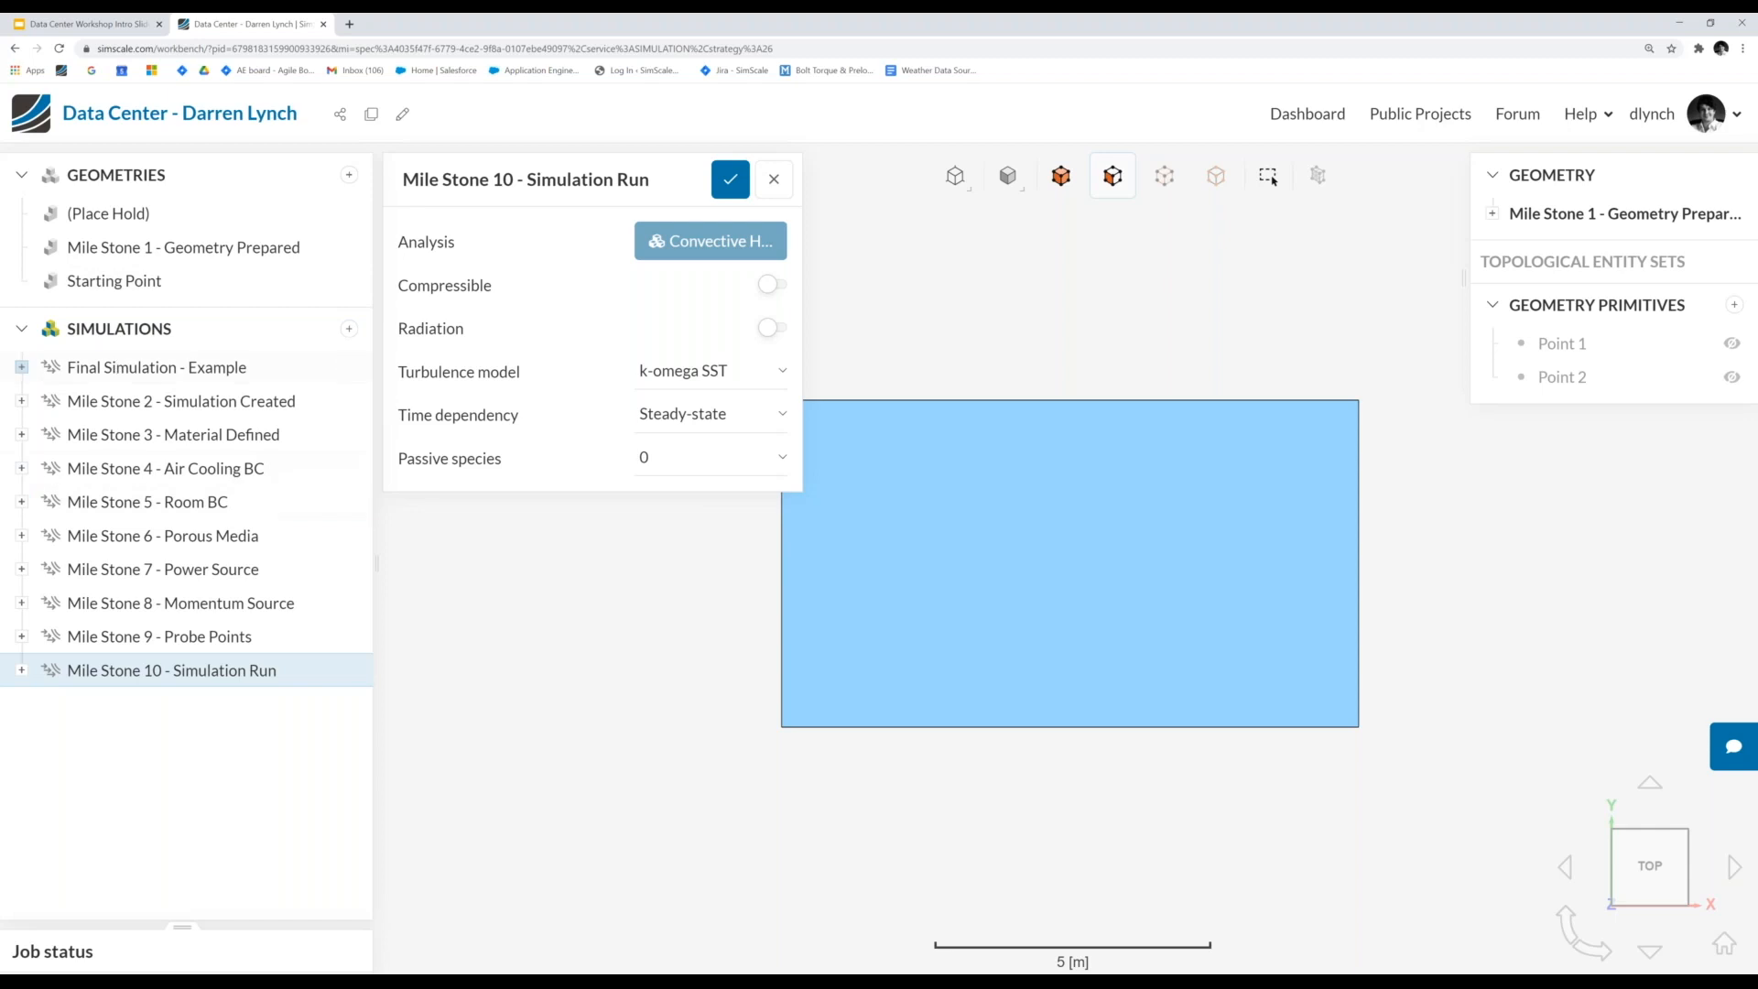
- View the Starting Point geometry, orbit around the server racks, and open its options menu
click(136, 282)
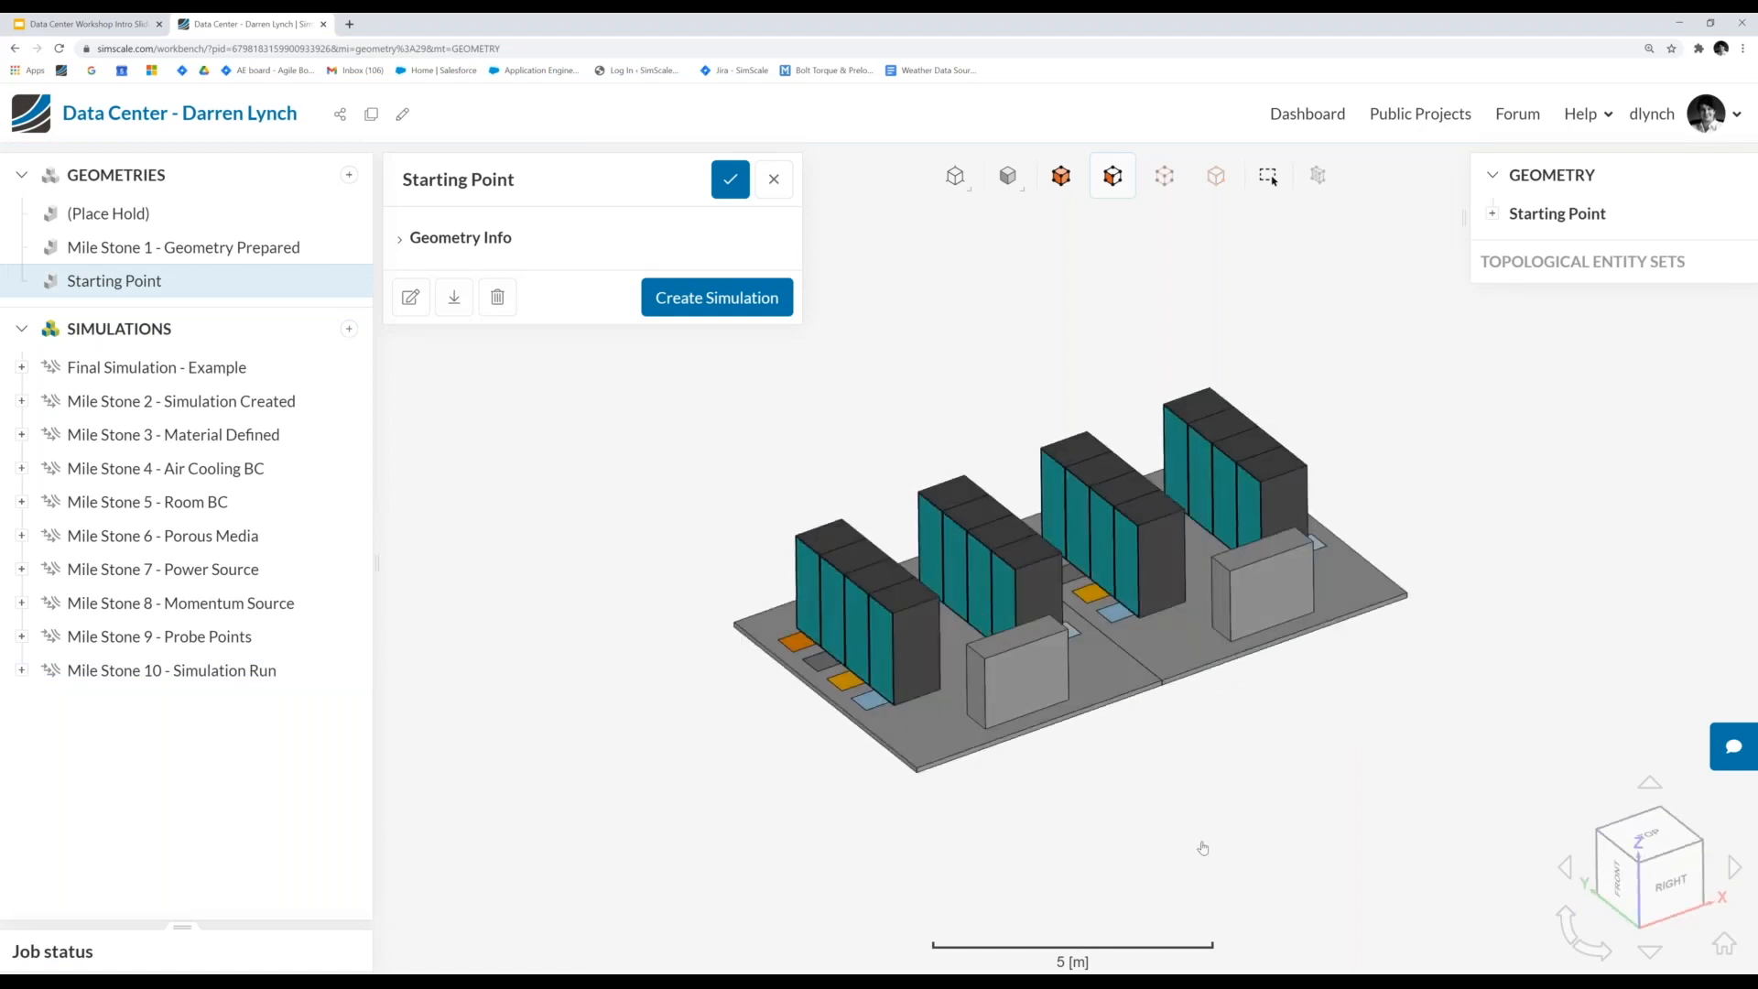
mouse_move(1122, 812)
mouse_down()
mouse_move(1145, 738)
mouse_move(1153, 808)
mouse_up()
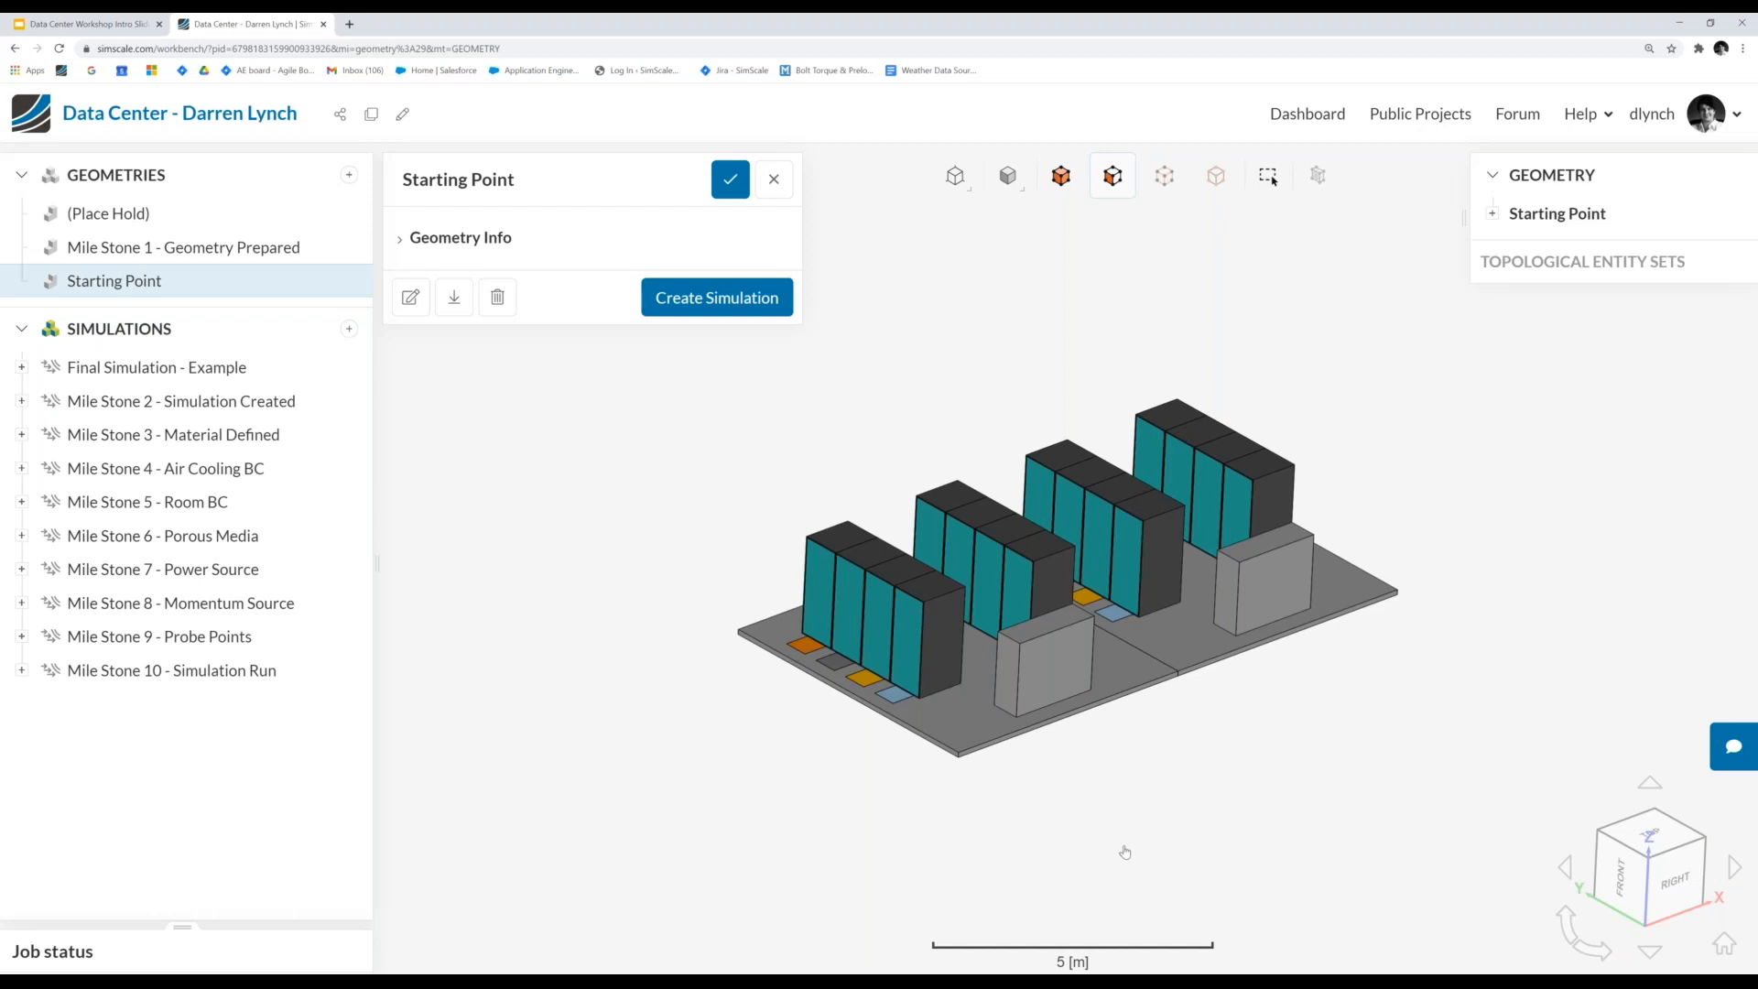
mouse_move(1143, 849)
mouse_down()
mouse_move(1060, 836)
mouse_move(1072, 800)
mouse_move(1118, 846)
mouse_up()
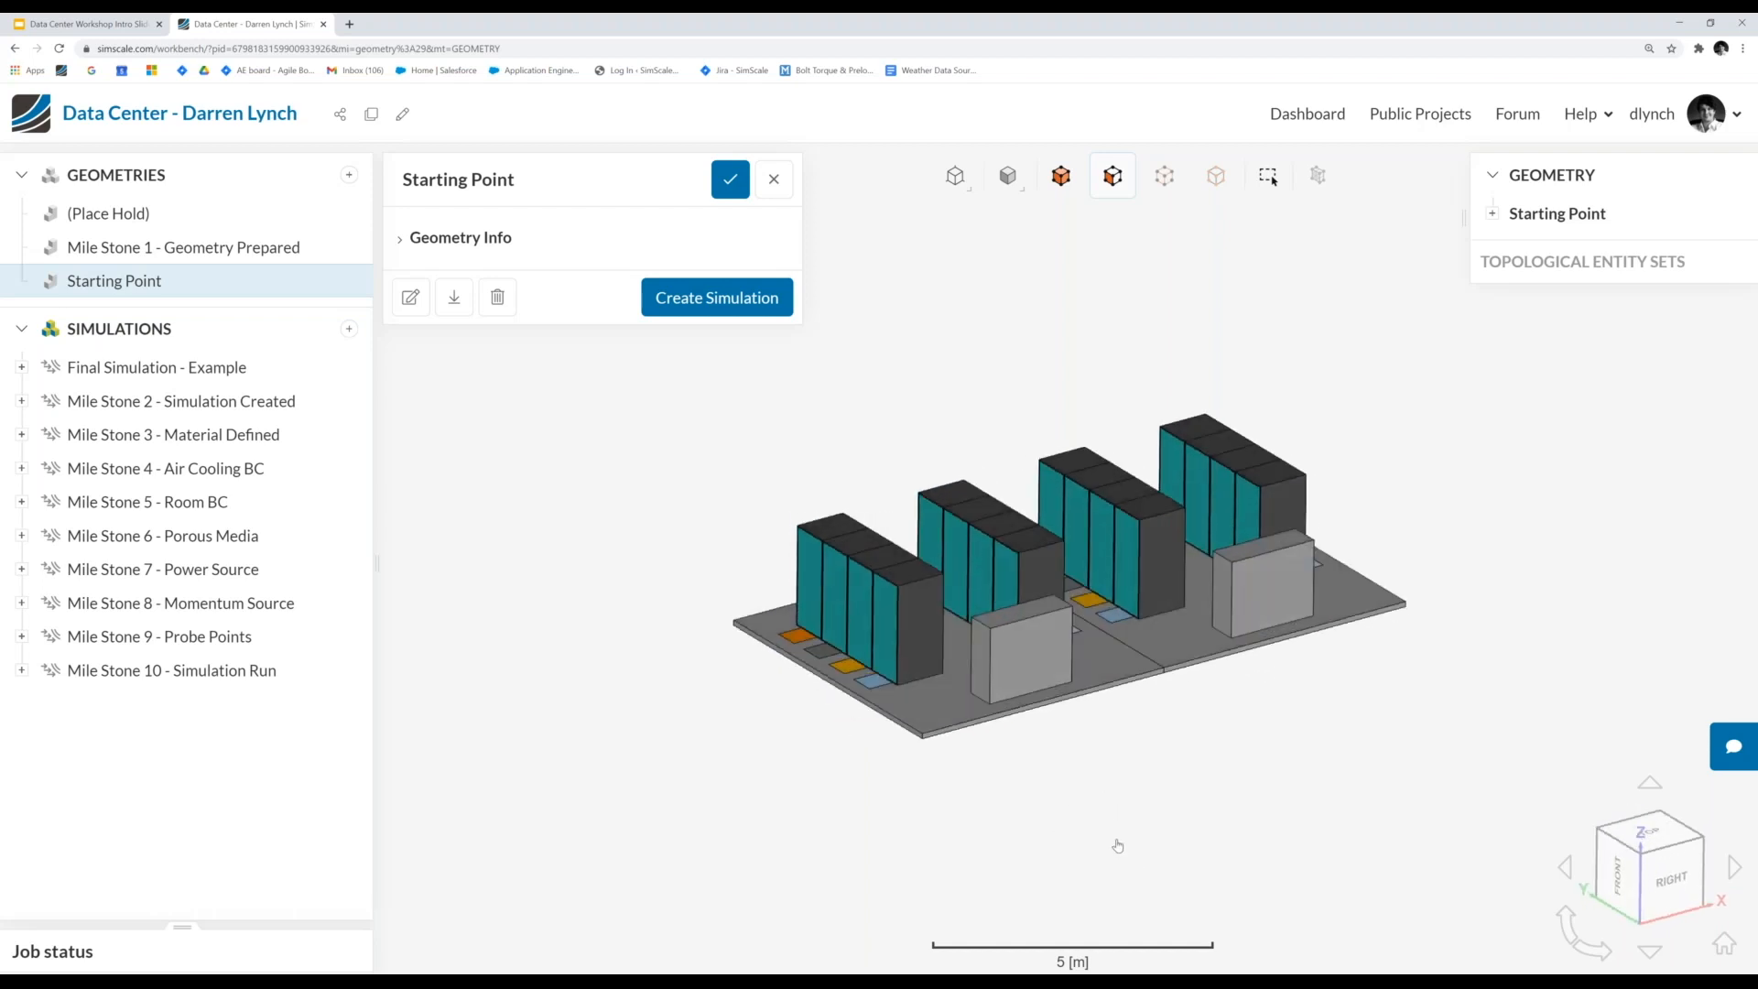
drag(1052, 788, 898, 608)
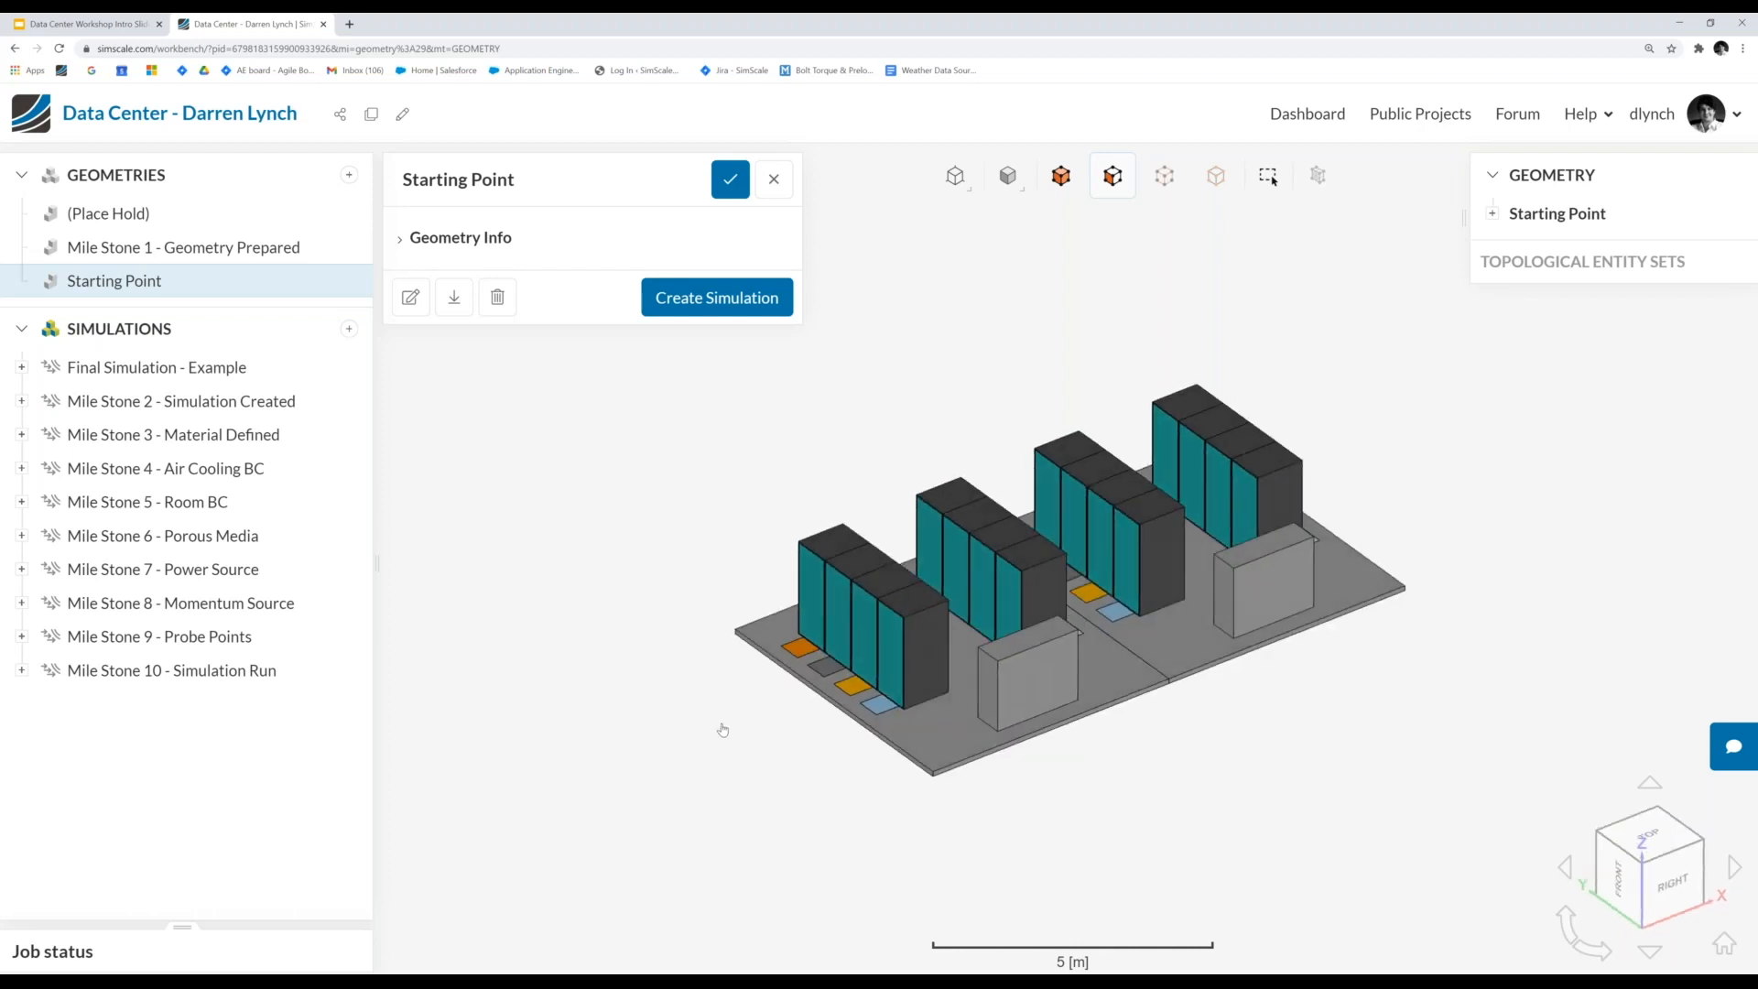
click(349, 282)
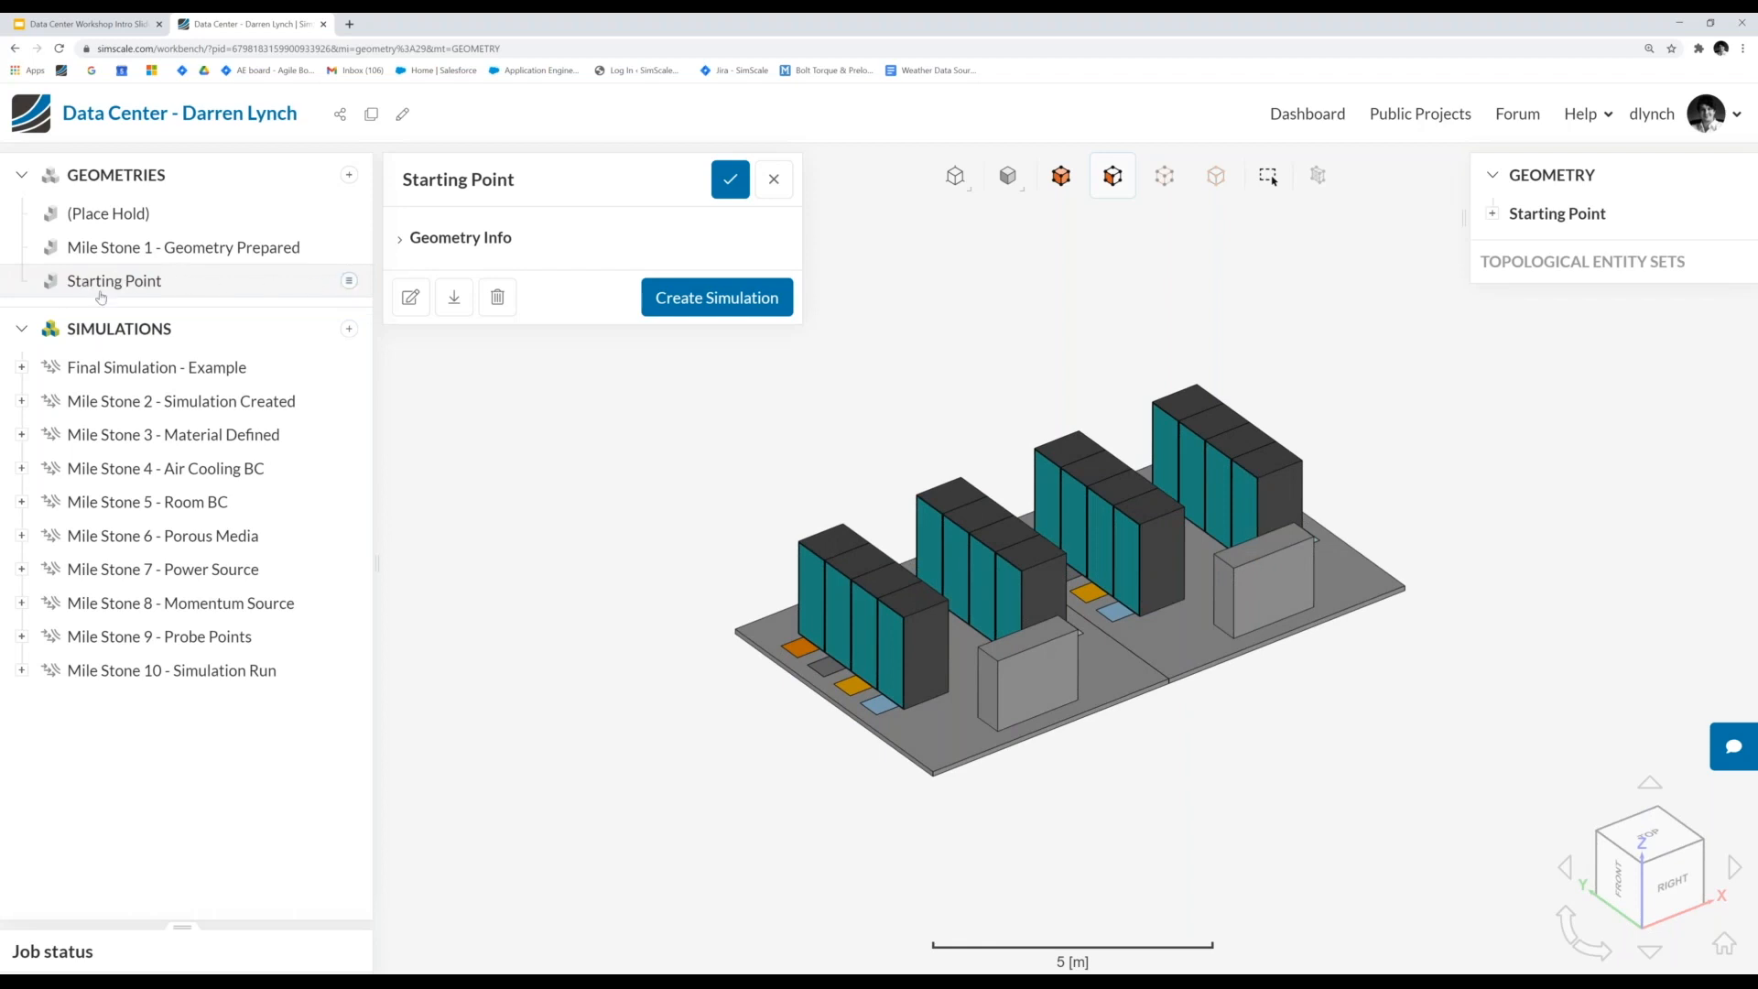
click(347, 285)
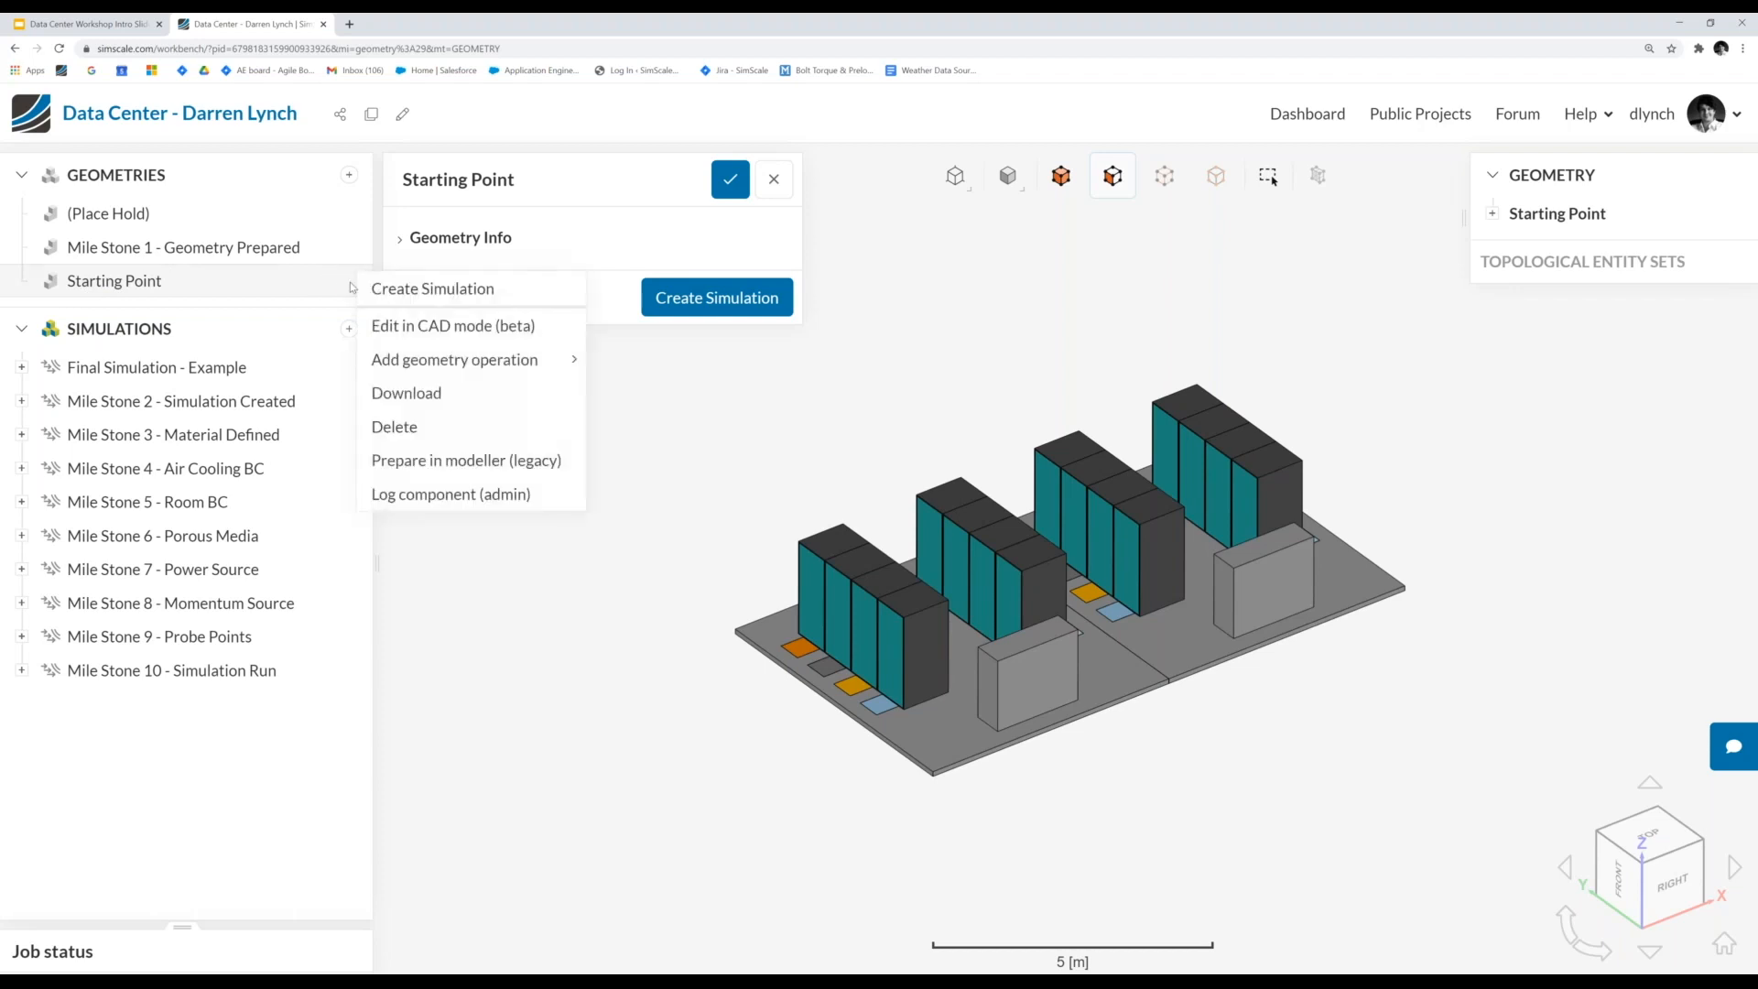
- Edit Starting Point in CAD mode (beta) and show the Flow Volume types
click(459, 327)
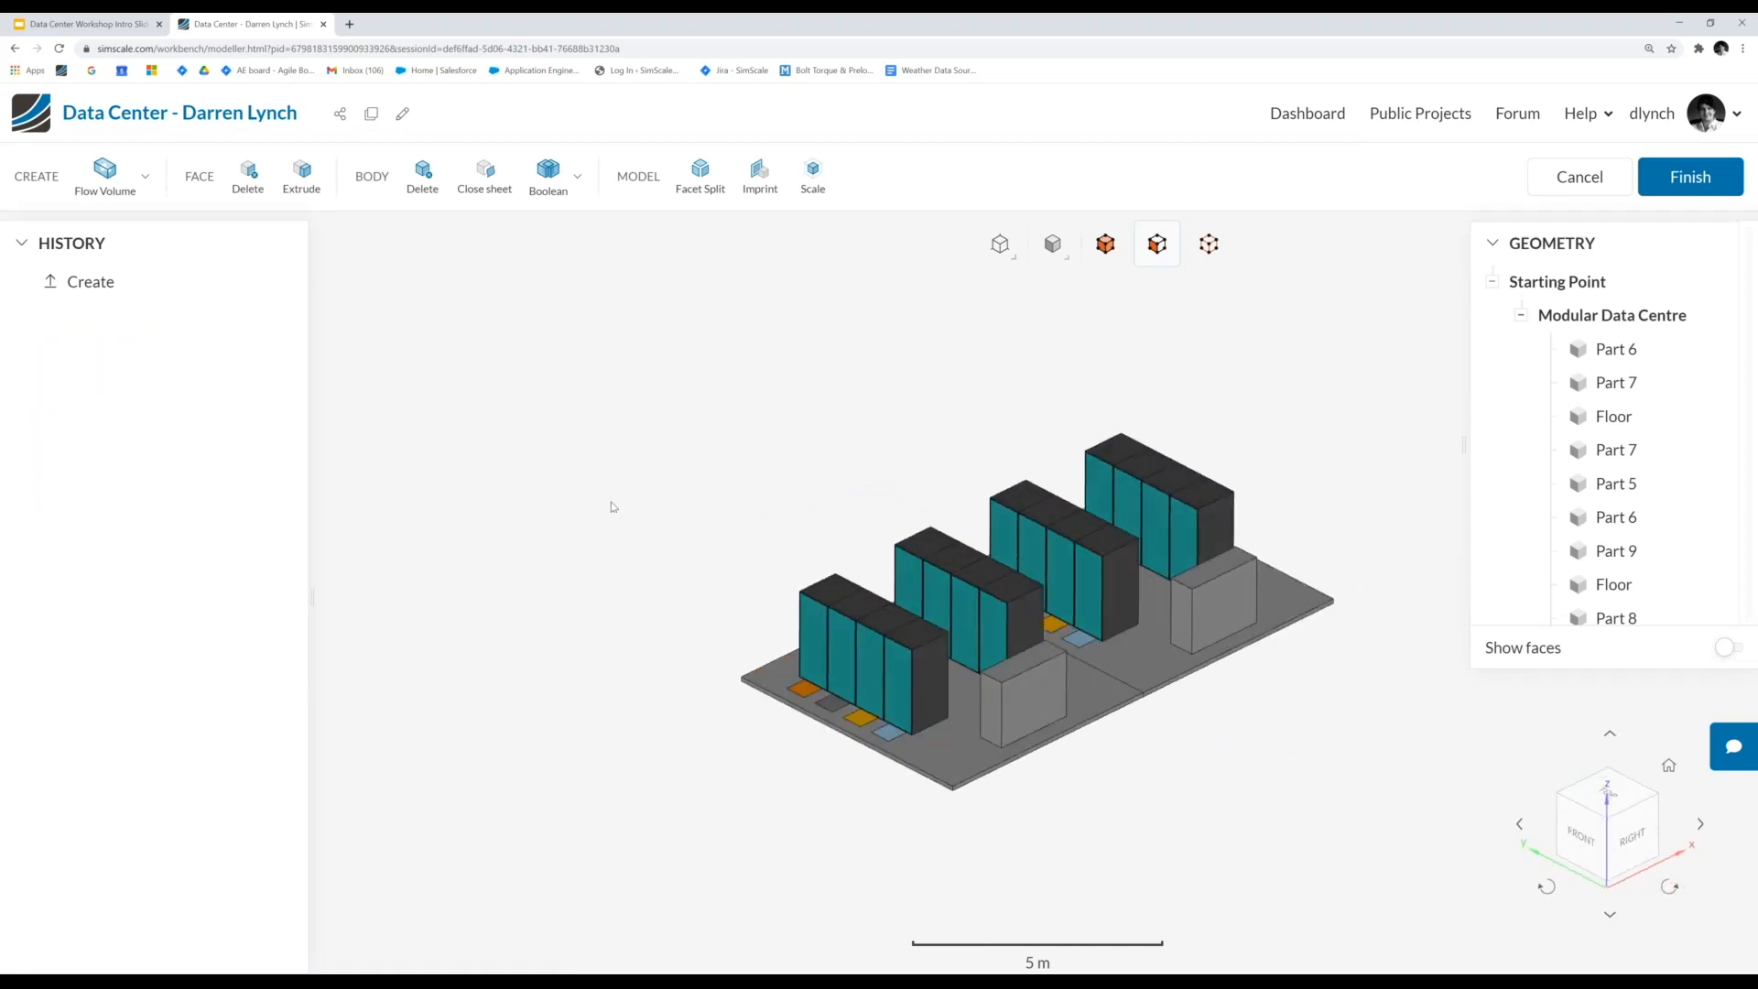
scroll(614, 507, down, 3)
scroll(1287, 596, up, 3)
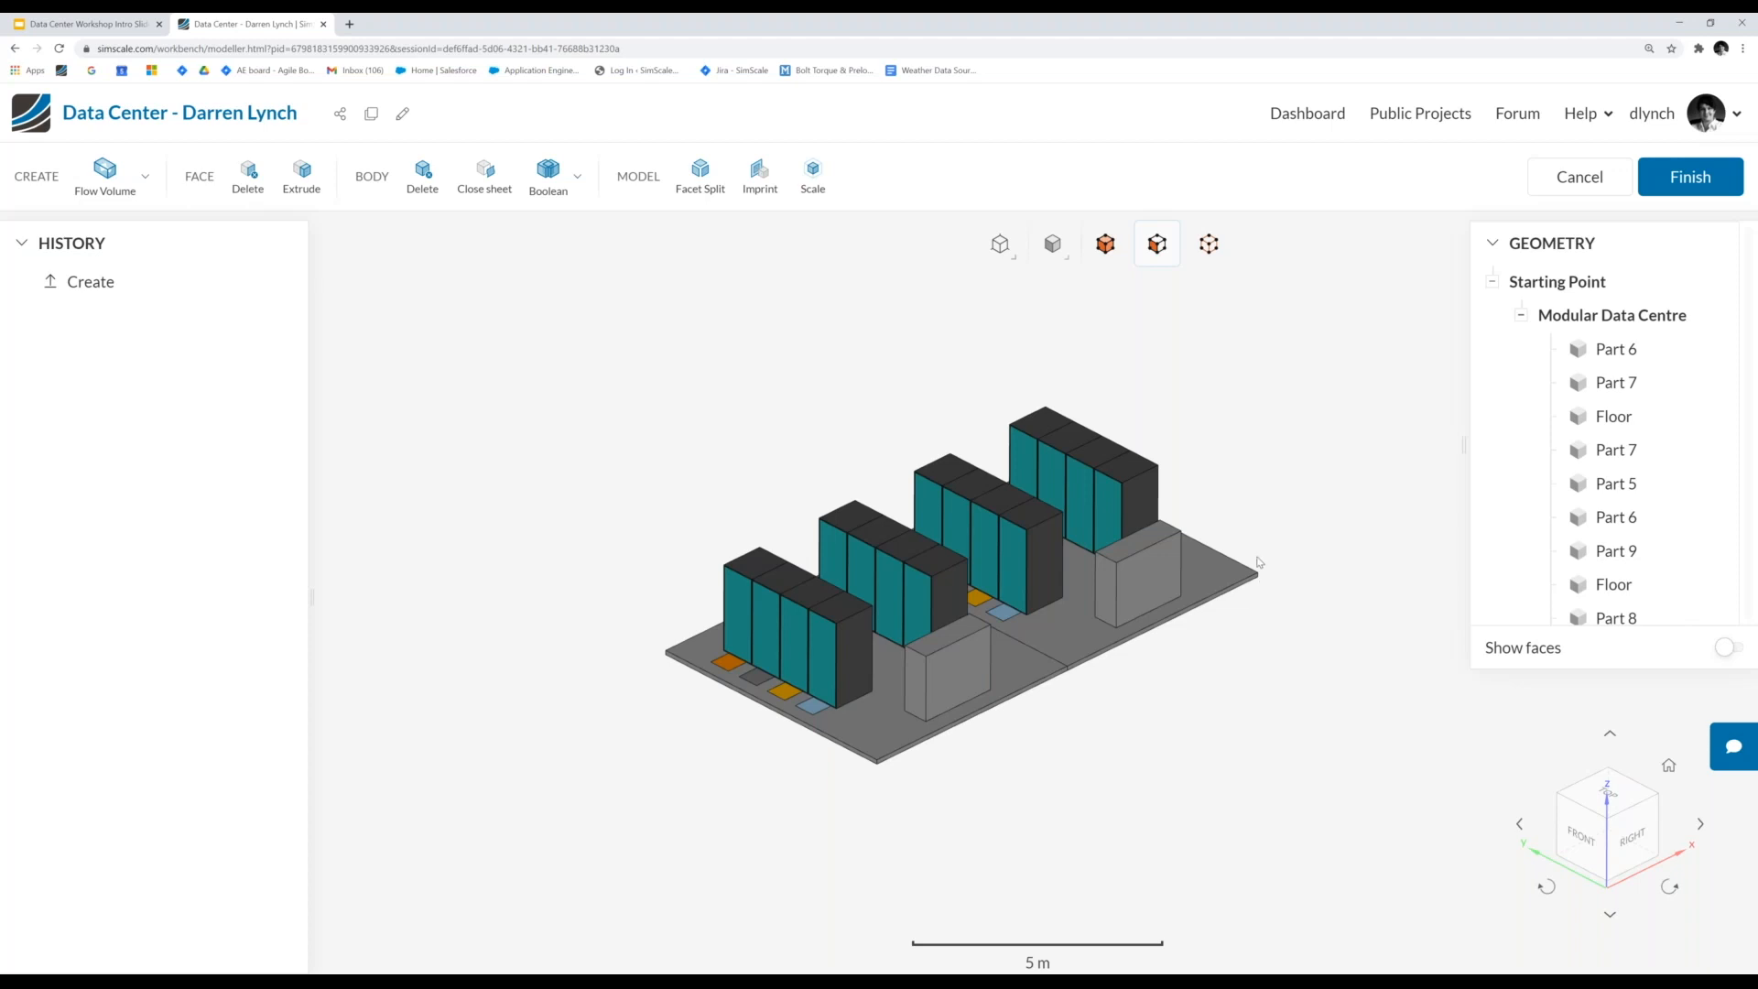
click(144, 177)
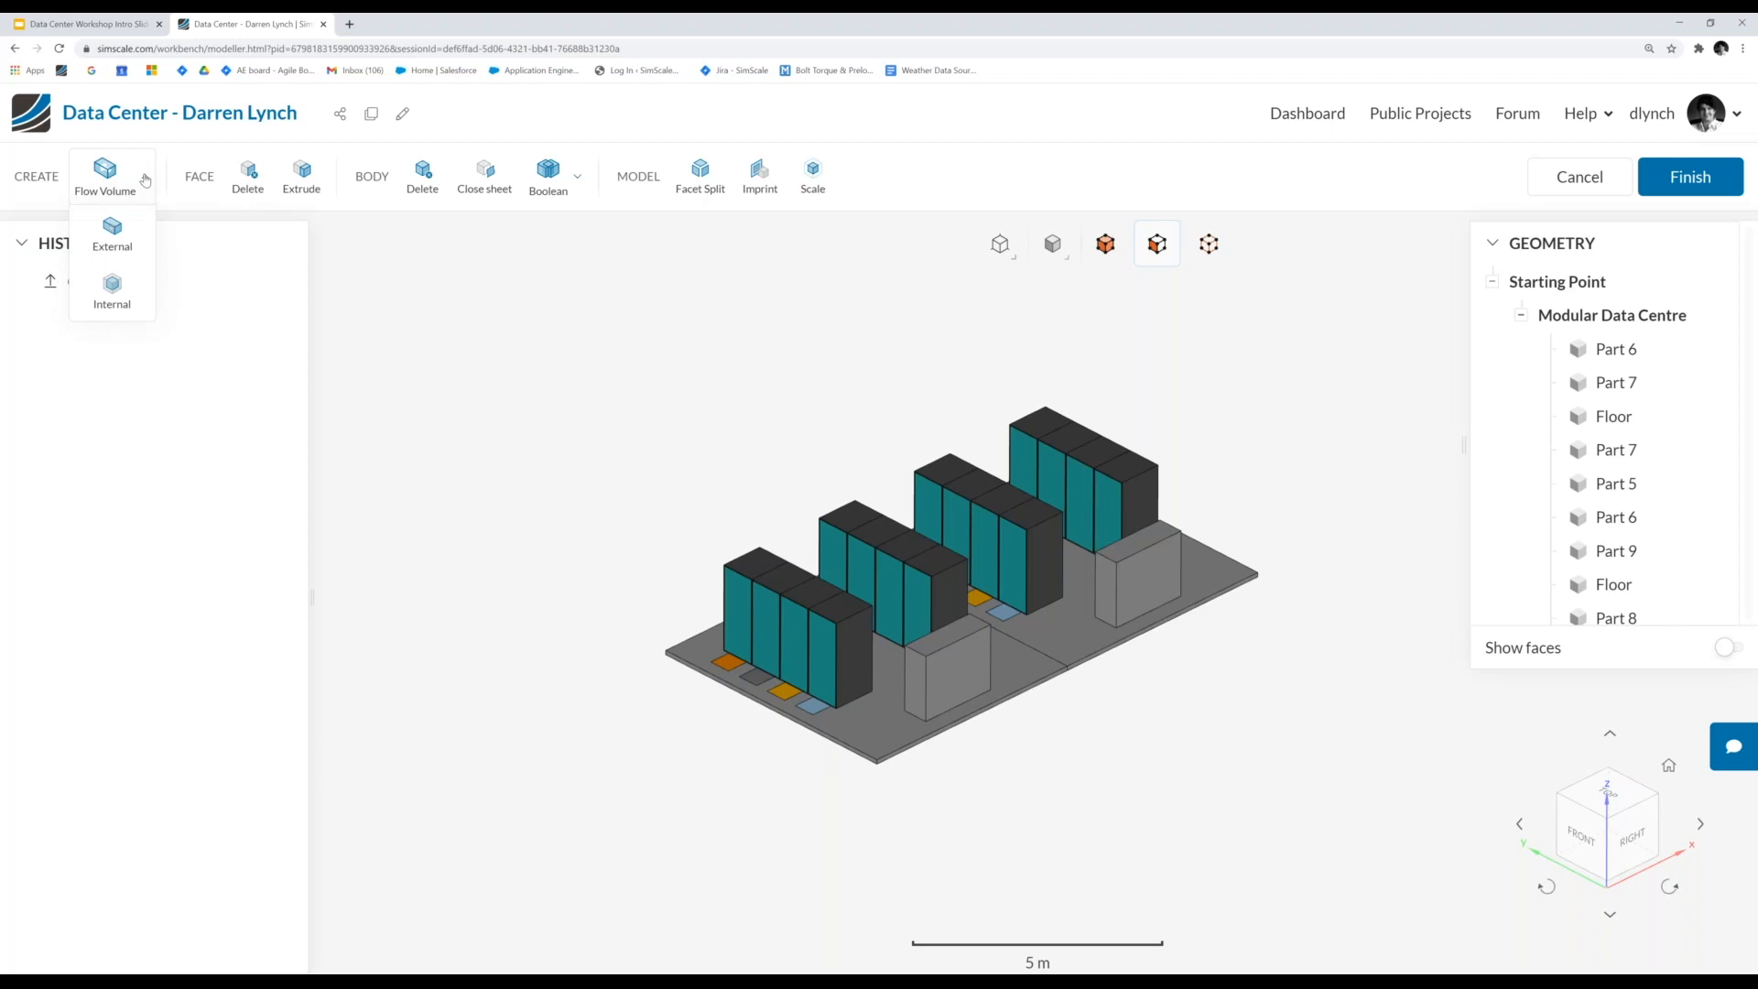
- Create an External flow volume with minimum x -2.65 m, leaving minimum y at -18
click(111, 233)
drag(1143, 714, 1135, 672)
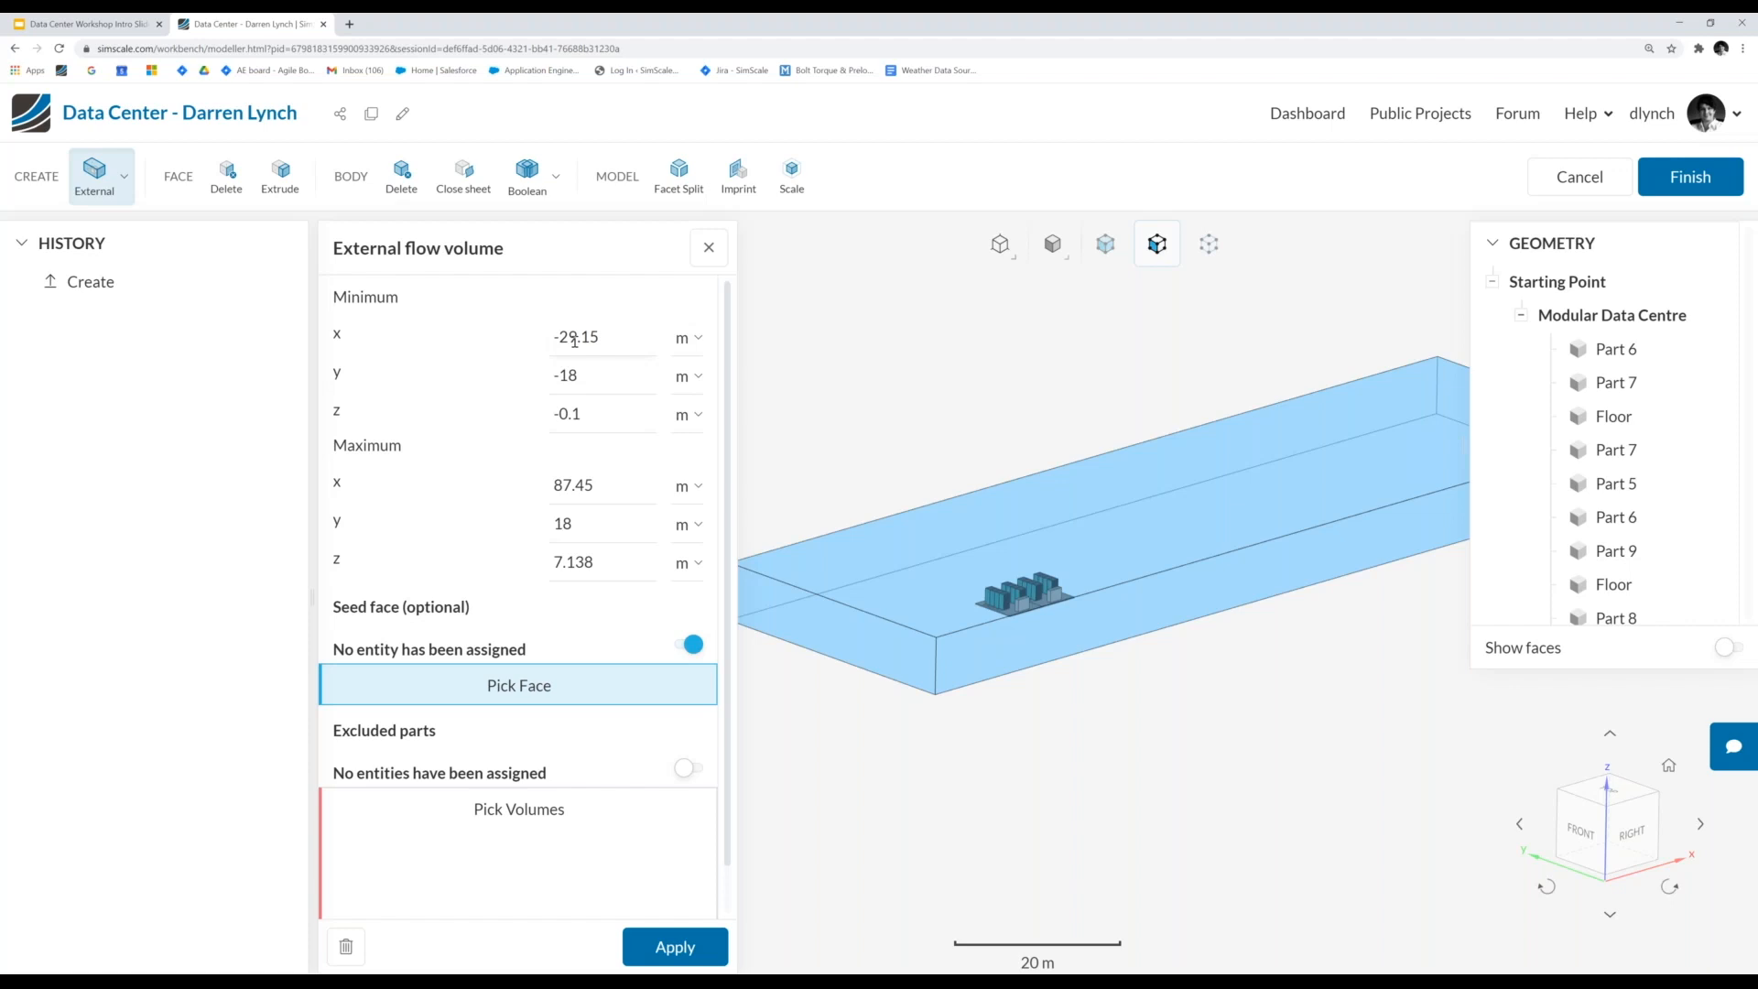
triple_click(606, 336)
text(-2)
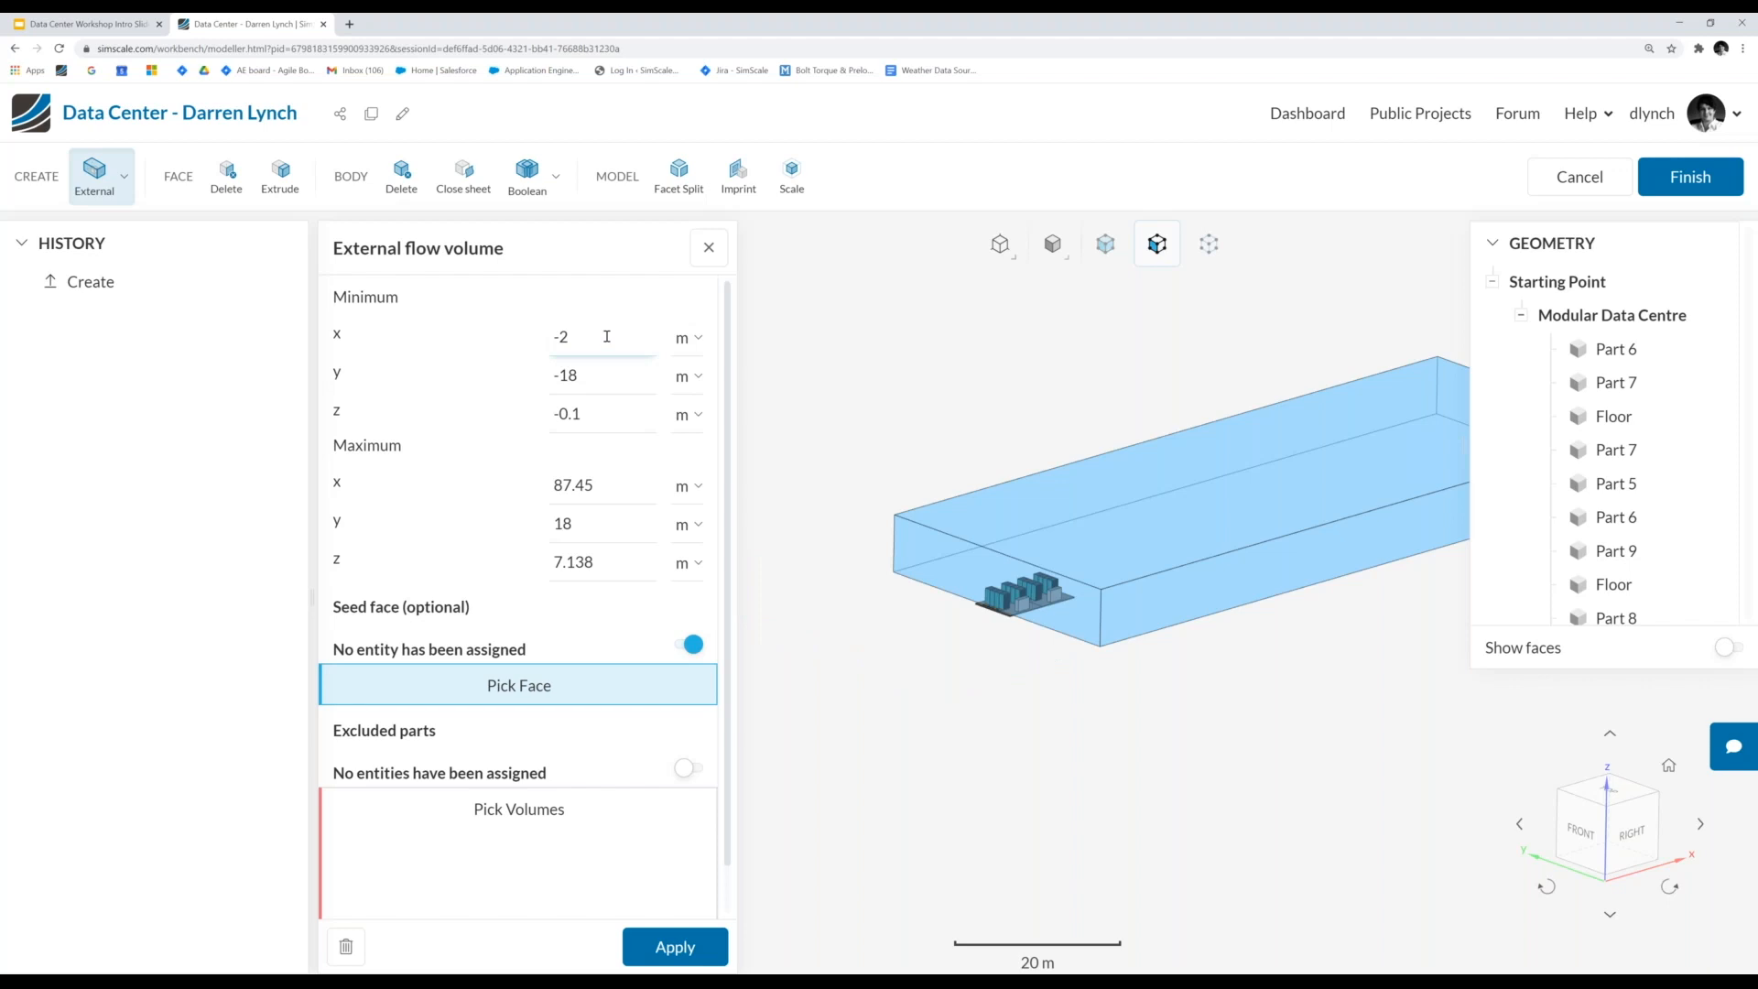
text(.65)
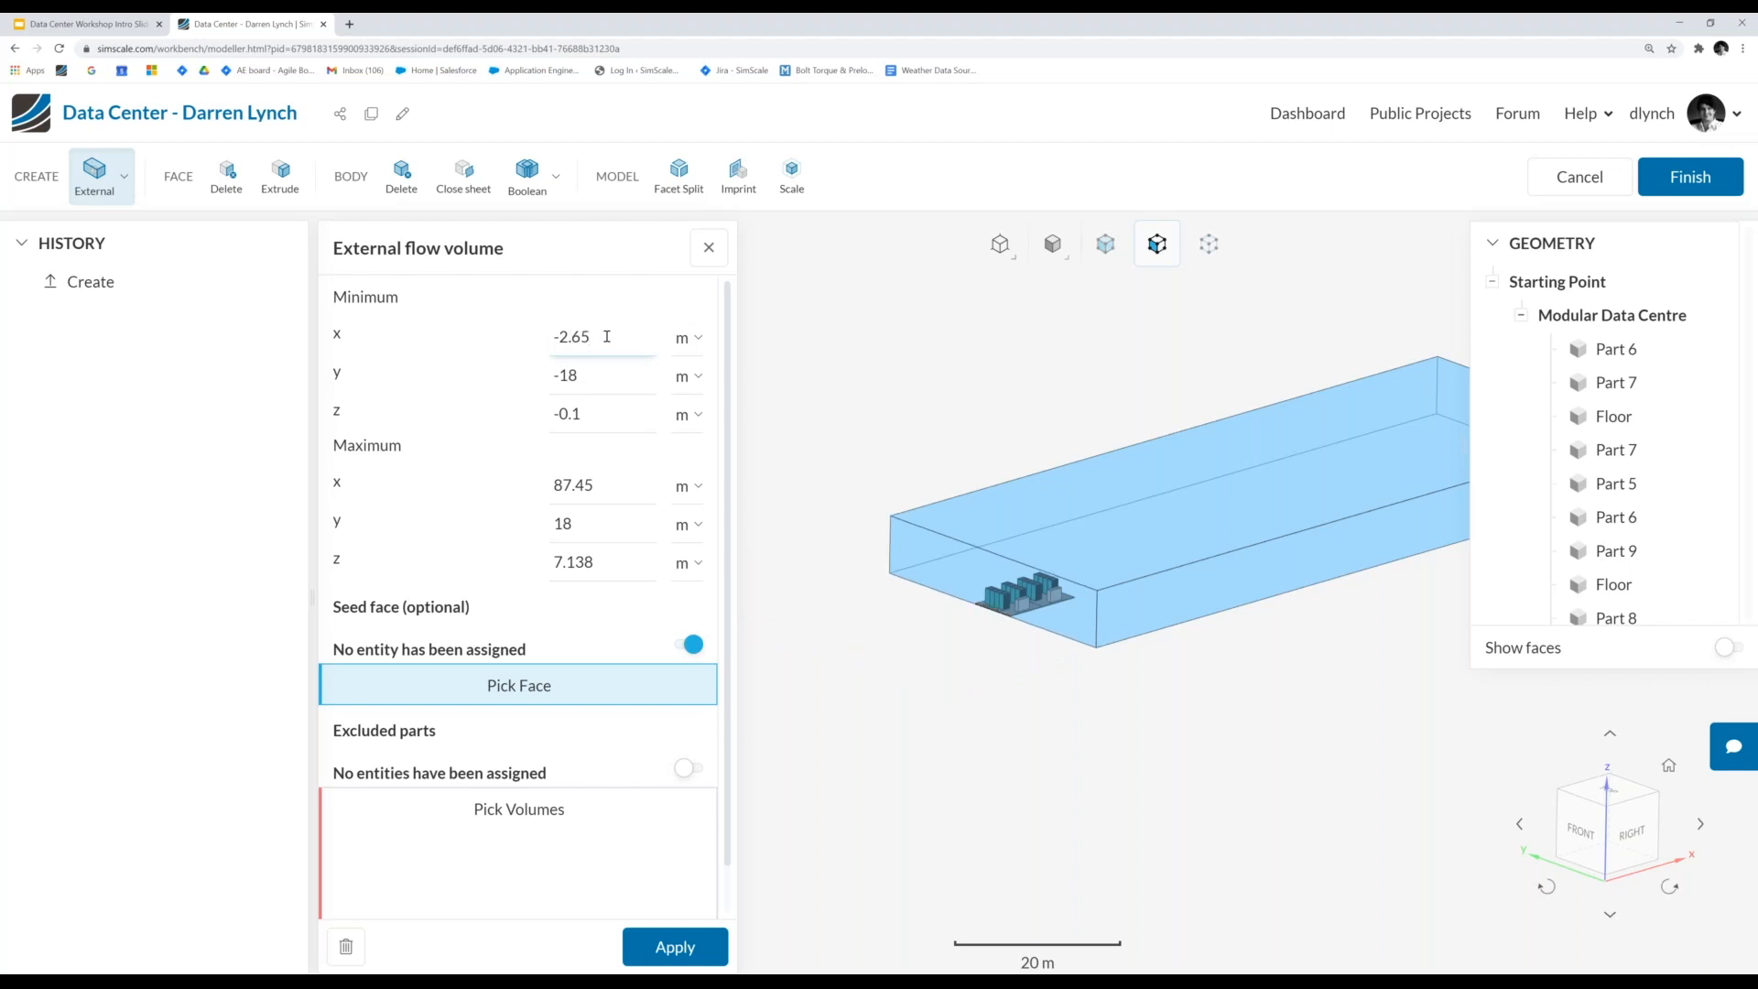
triple_click(605, 374)
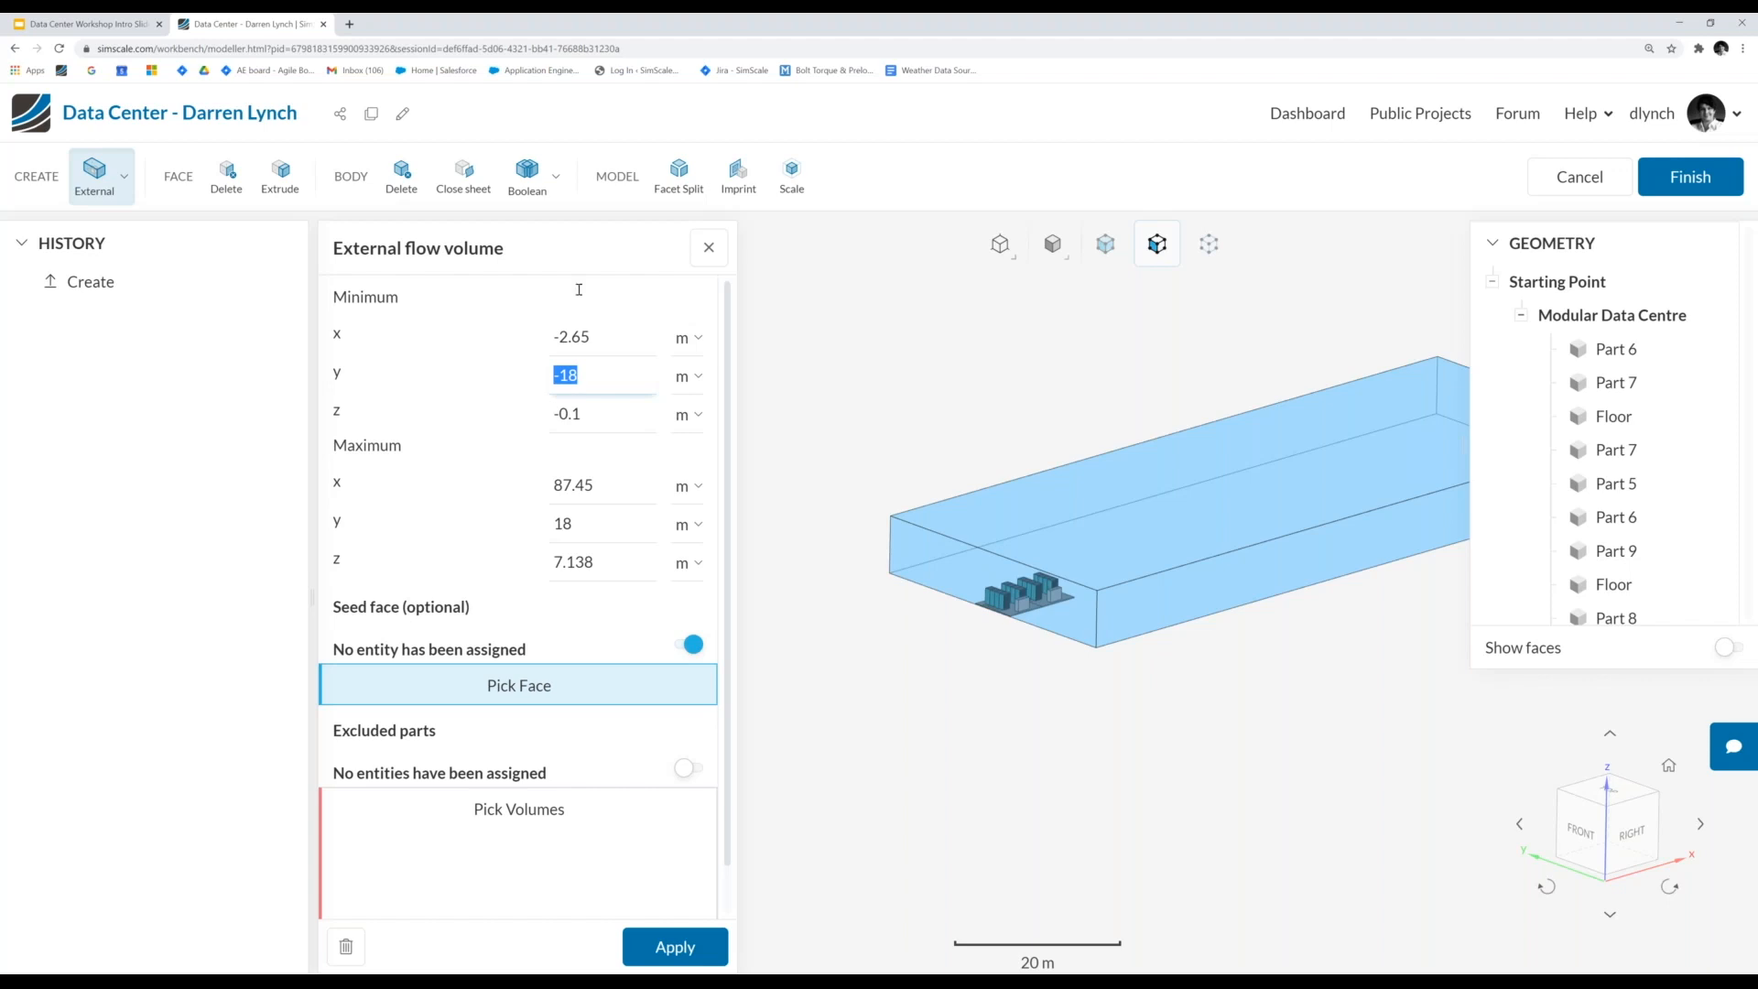
click(797, 673)
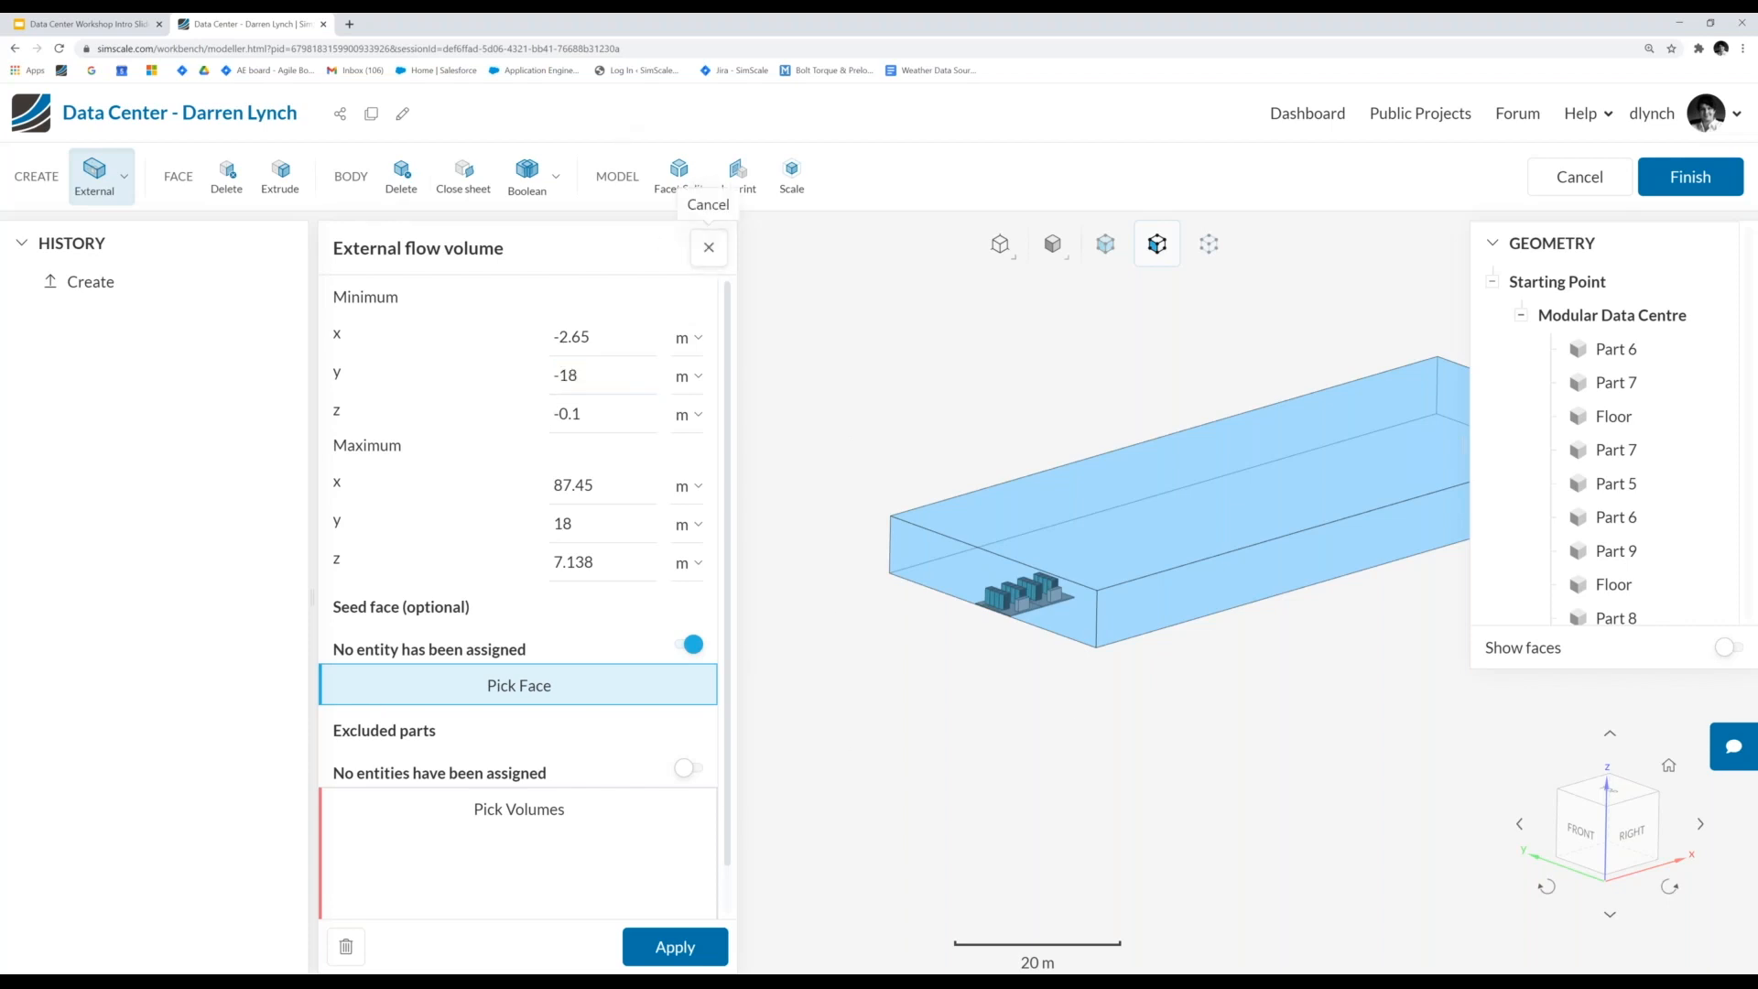
- Close the flow volume without applying and discard the CAD edits
click(708, 247)
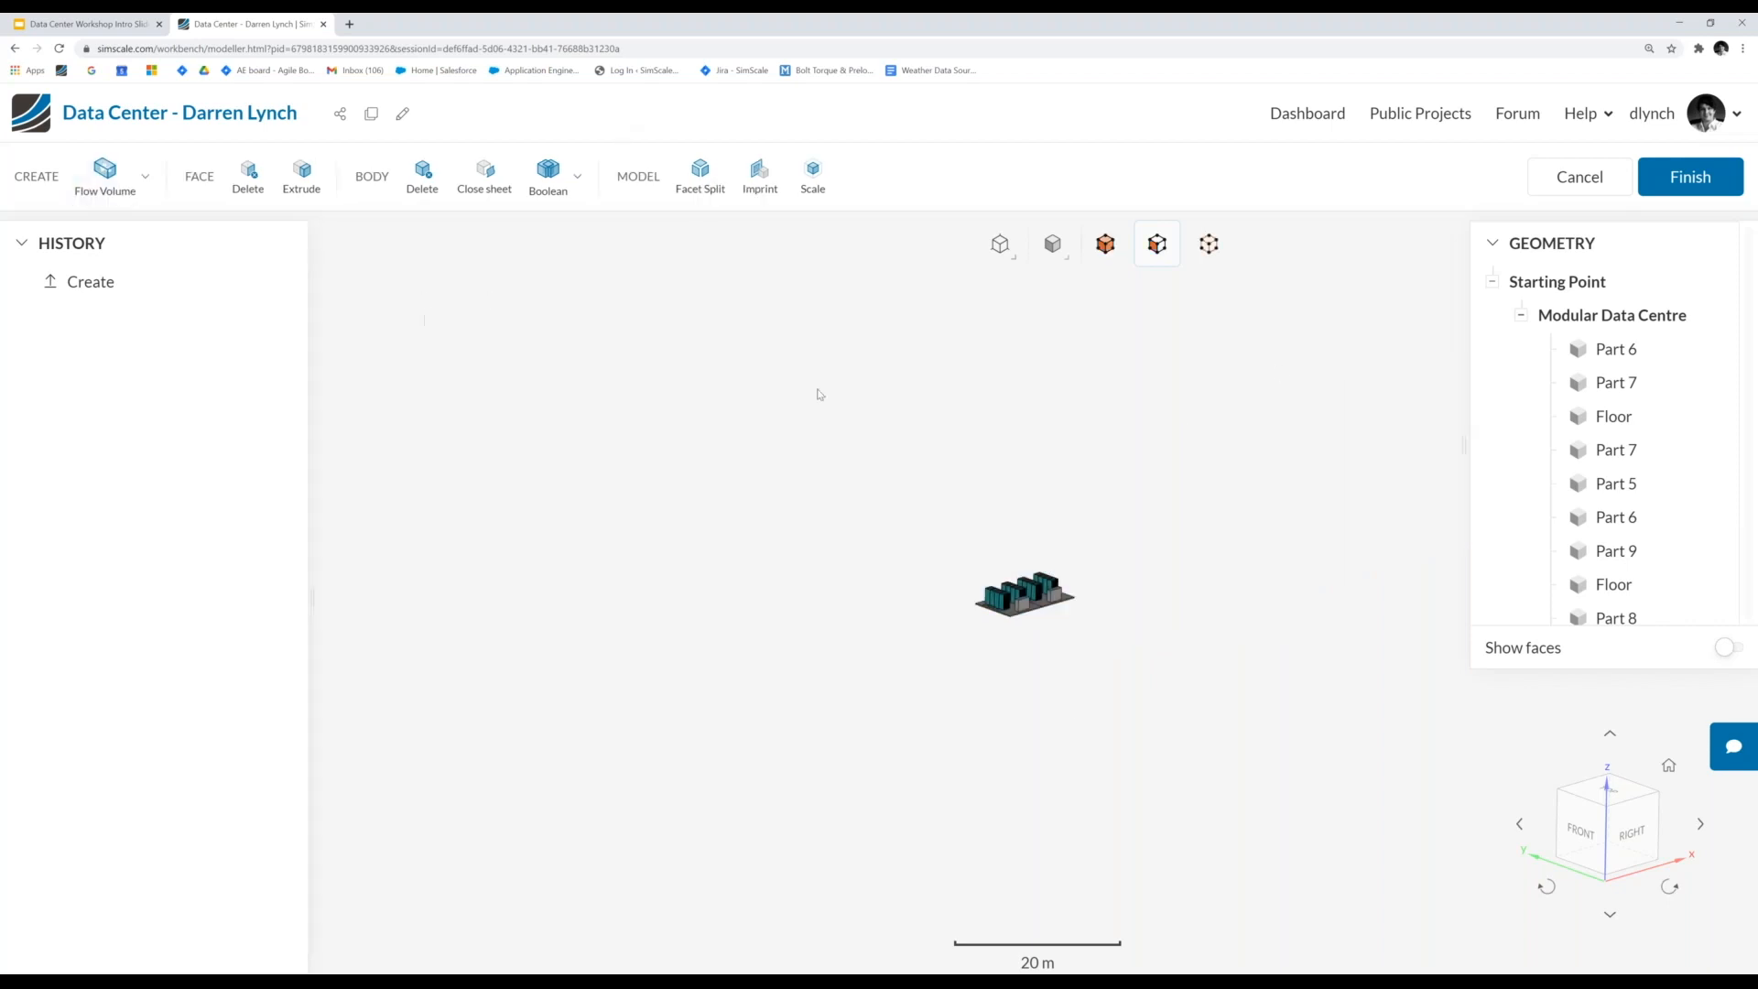
click(1568, 184)
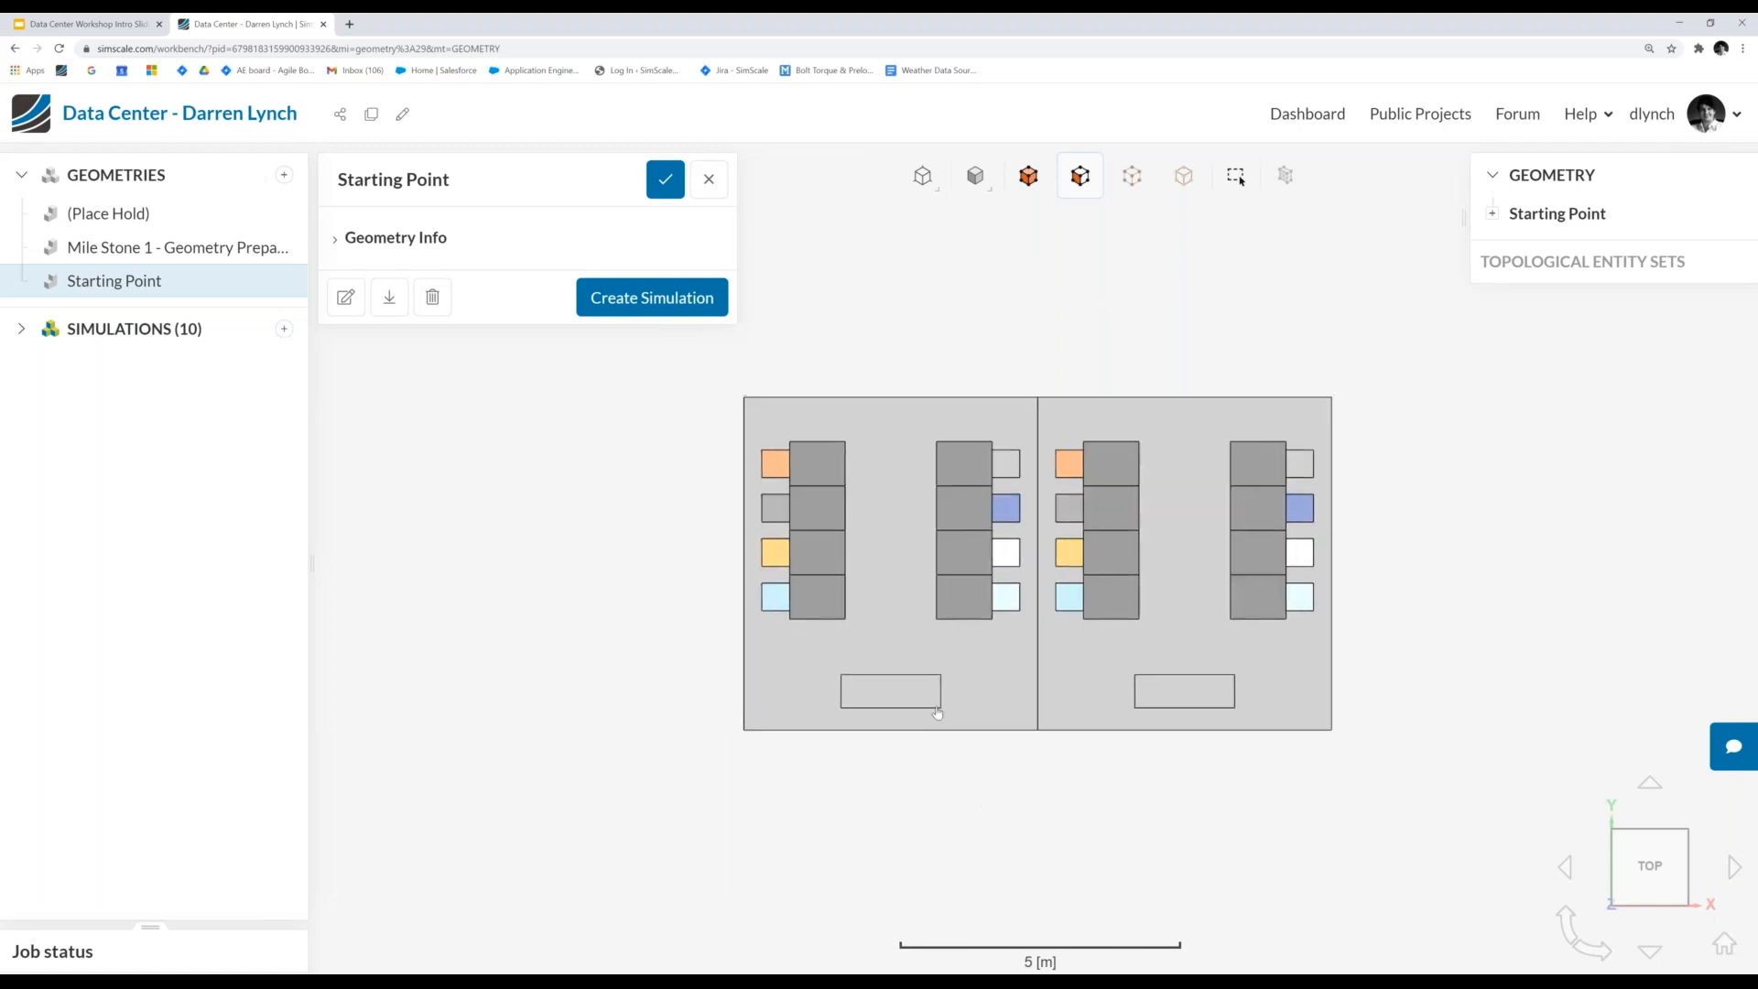
drag(938, 713, 1073, 485)
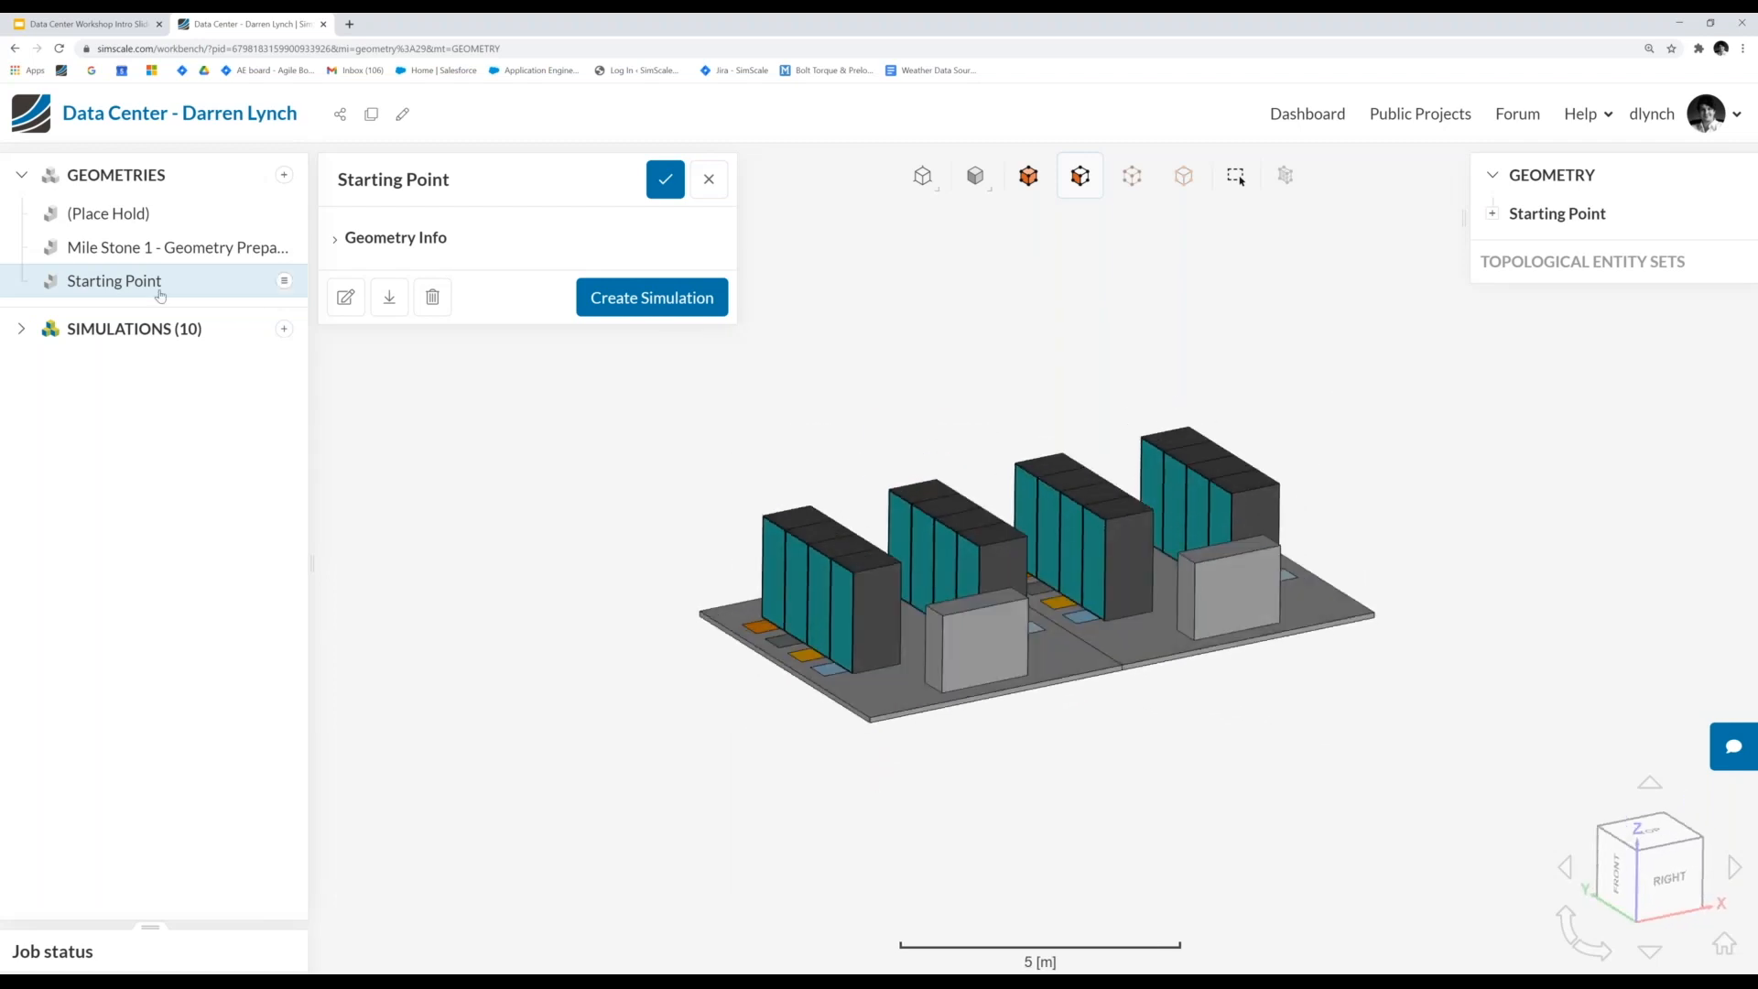
- Expand the ten simulations and open the actions menu for the Starting Point geometry
click(77, 287)
right_drag(1379, 521, 1361, 519)
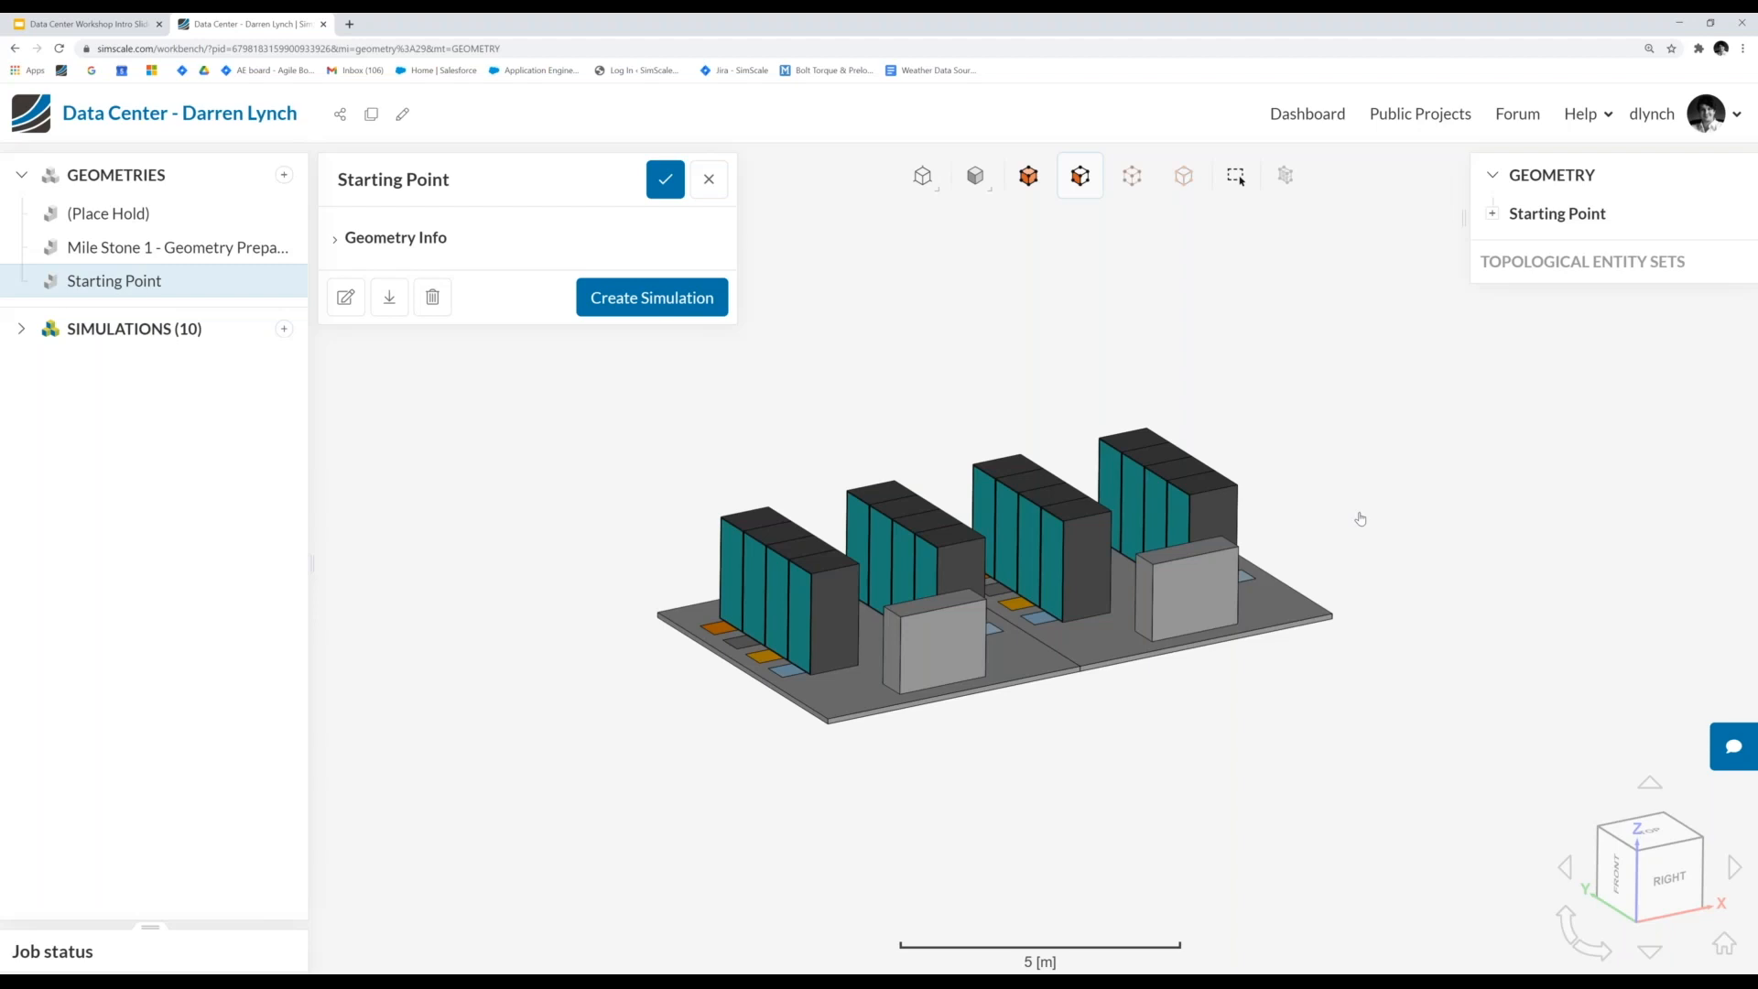
mouse_move(979, 797)
mouse_down()
mouse_move(1063, 745)
mouse_move(1021, 843)
mouse_move(1090, 761)
mouse_move(914, 726)
mouse_move(1044, 813)
mouse_move(973, 746)
mouse_move(998, 797)
mouse_up()
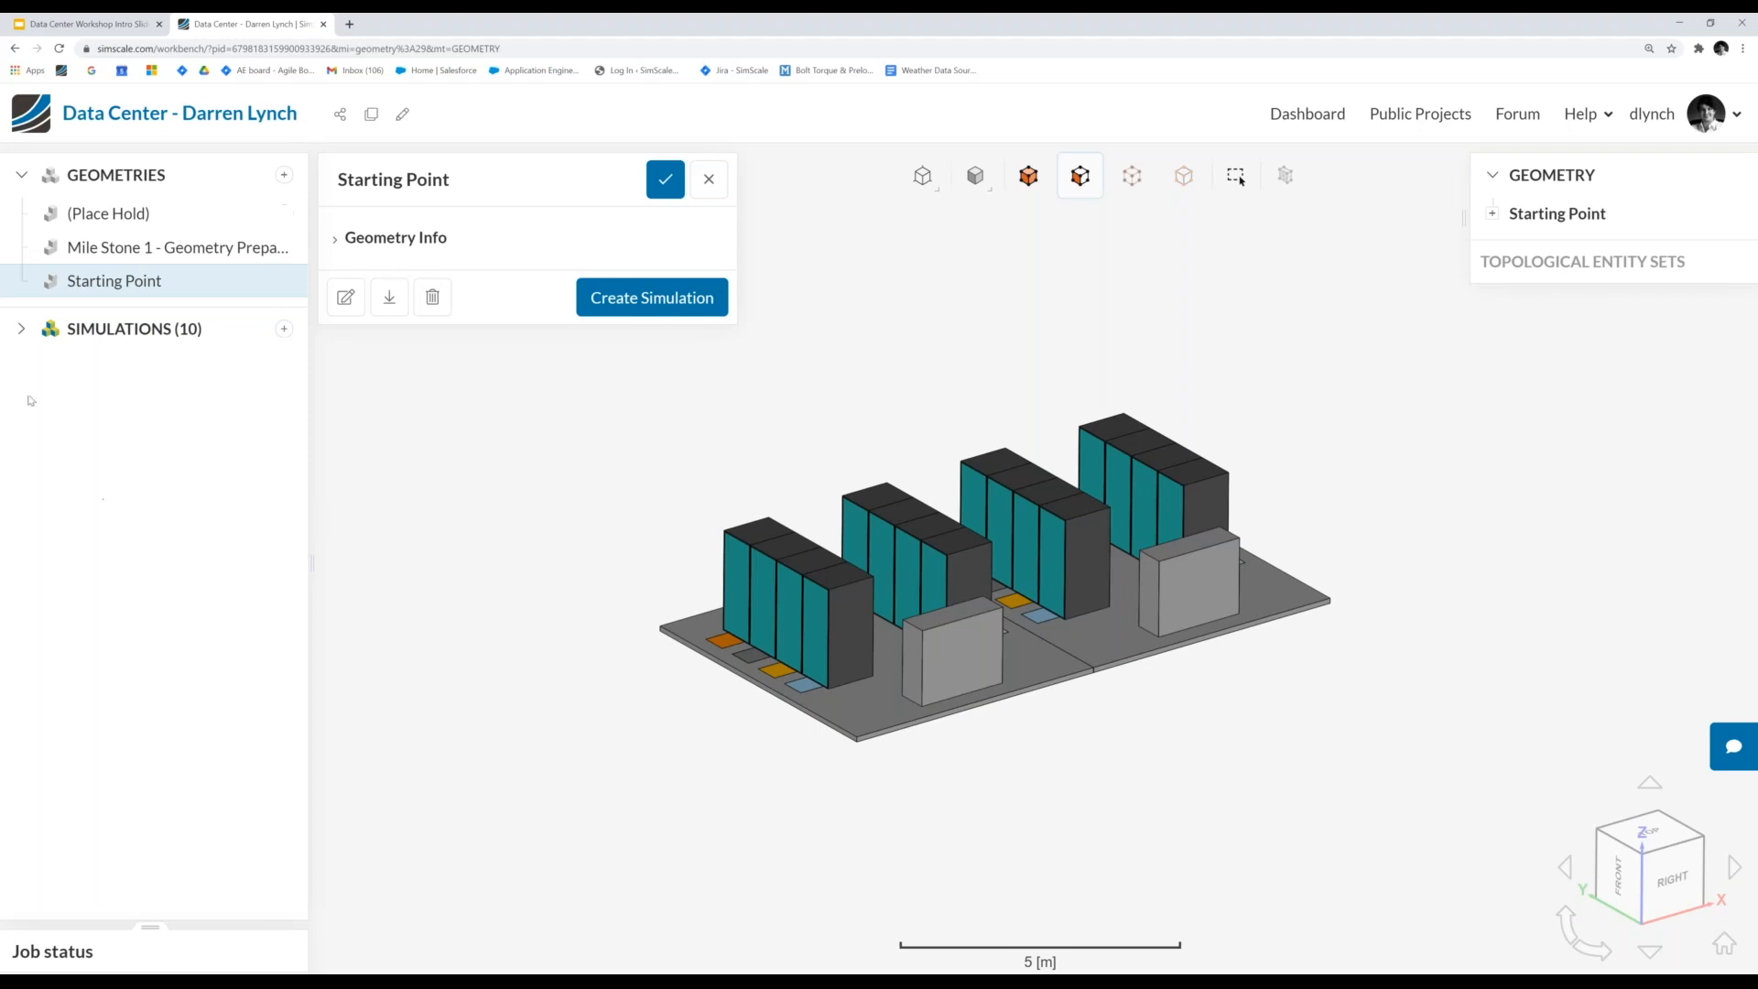
click(22, 334)
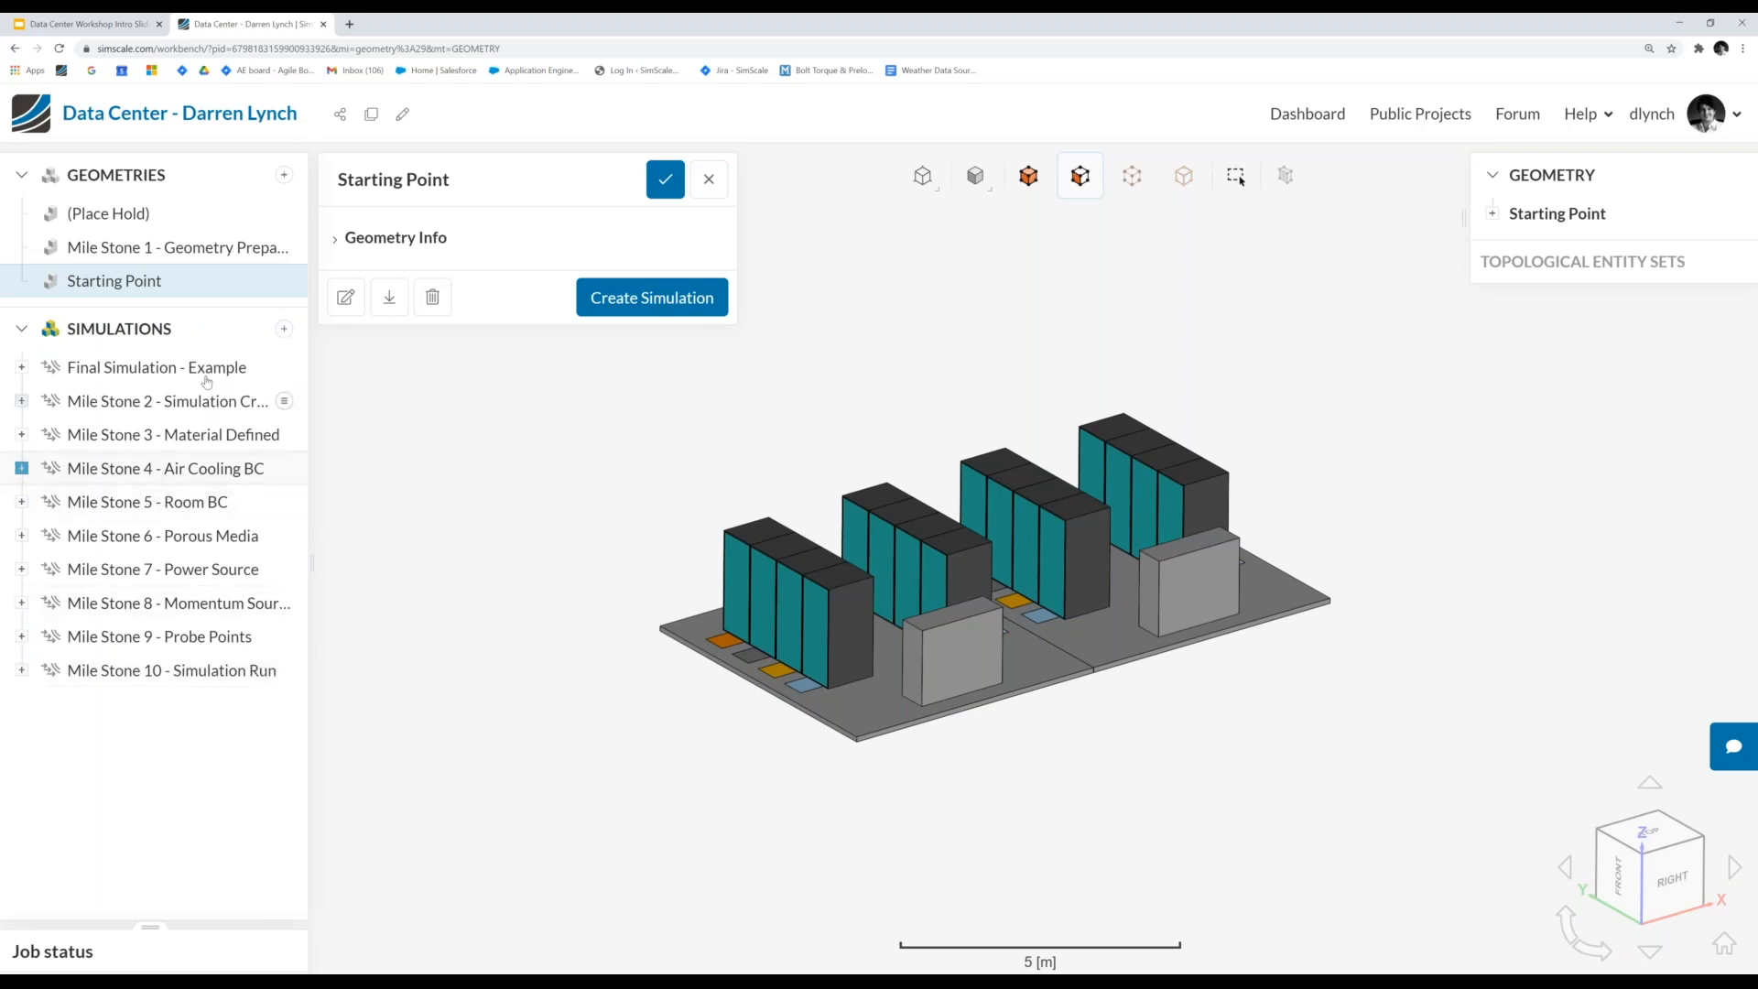
click(137, 281)
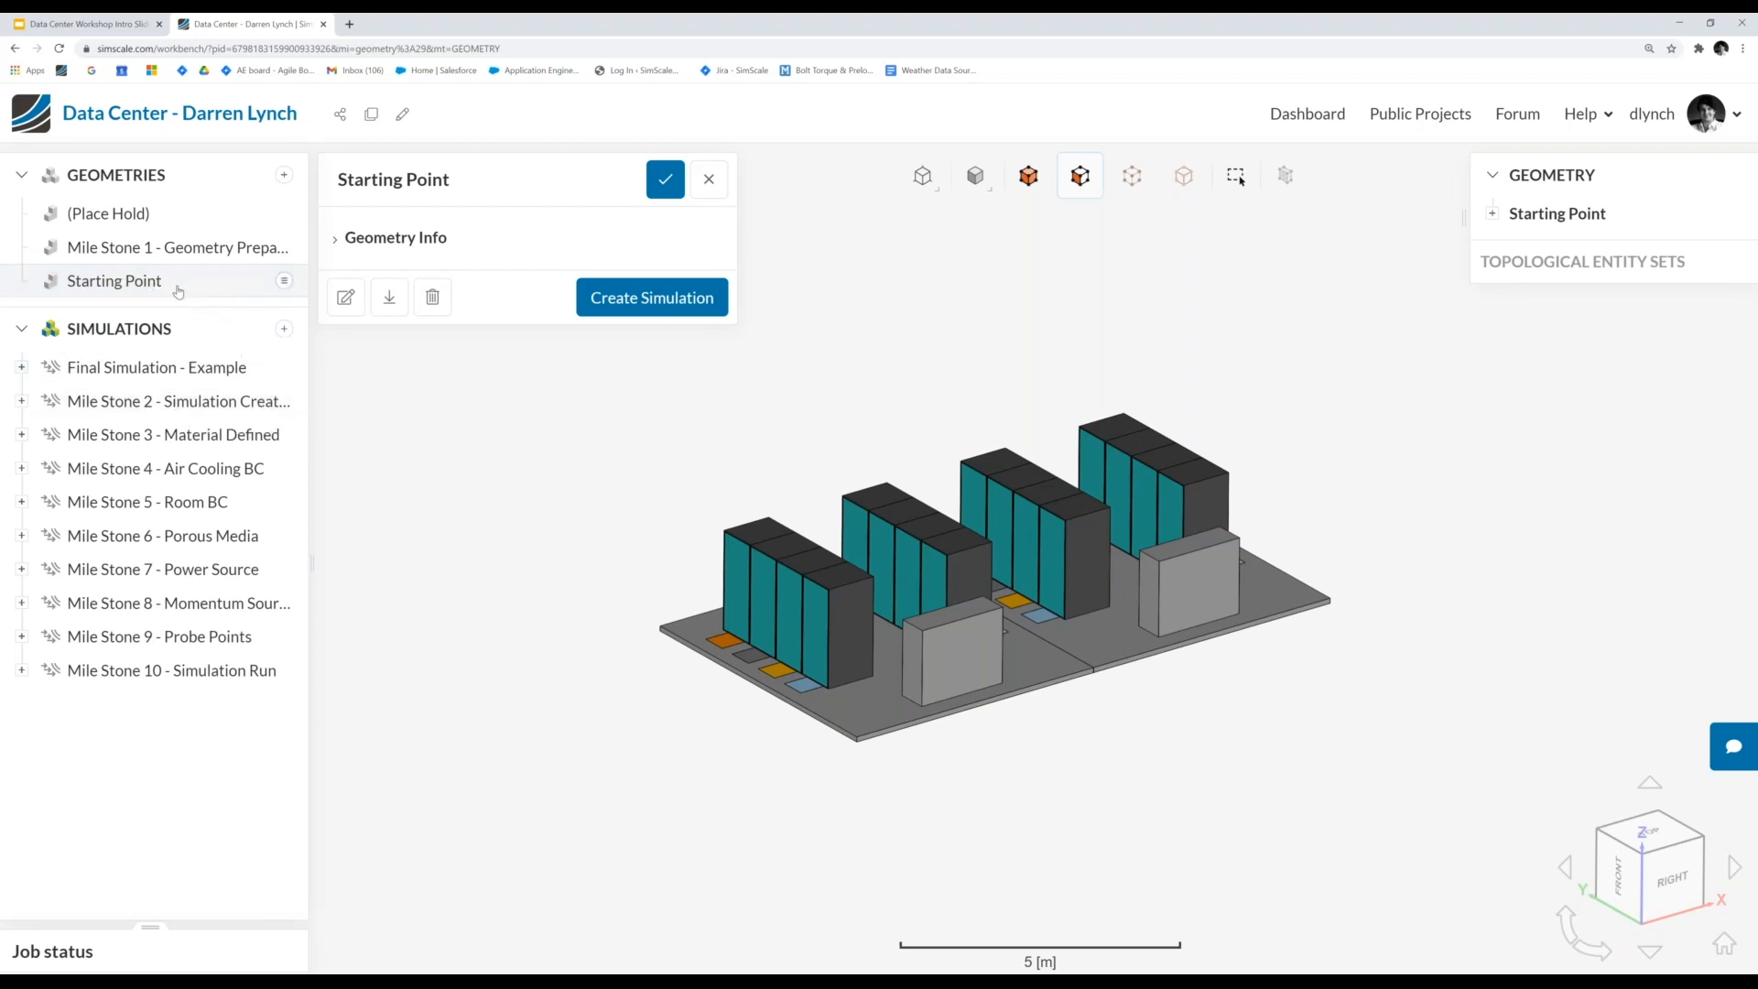
click(285, 282)
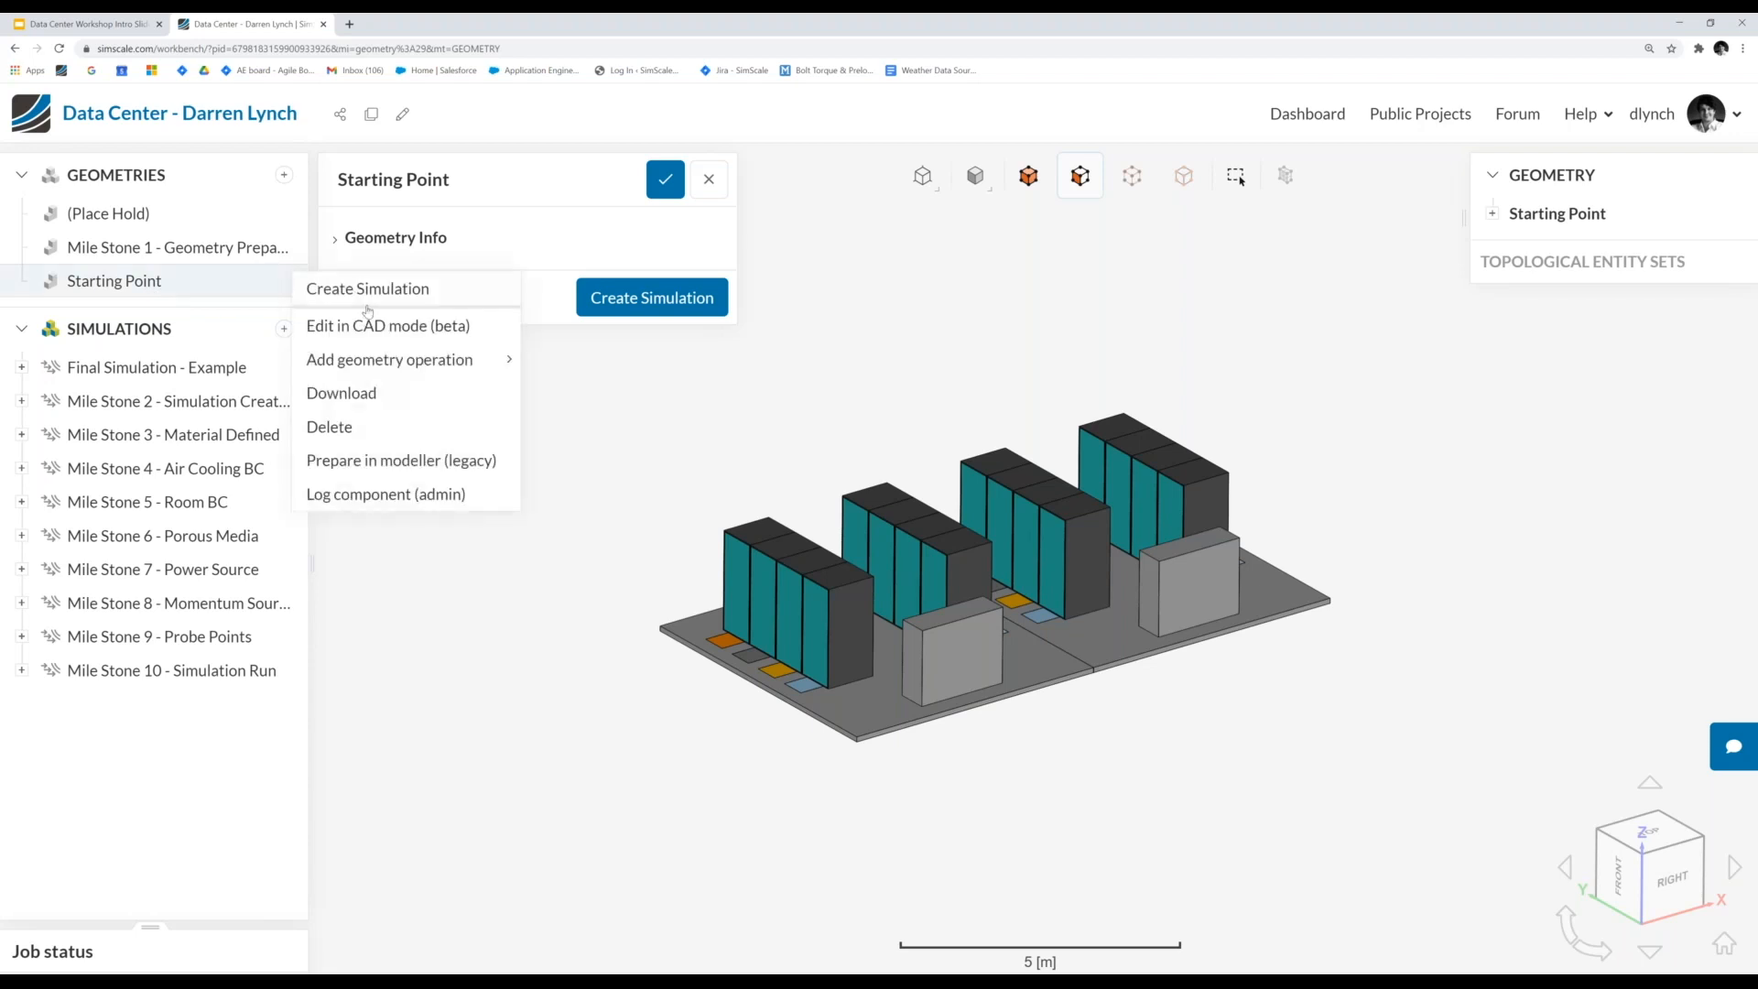
- Reopen Starting Point in CAD mode (beta) and show the External/Internal flow volume choices
click(415, 327)
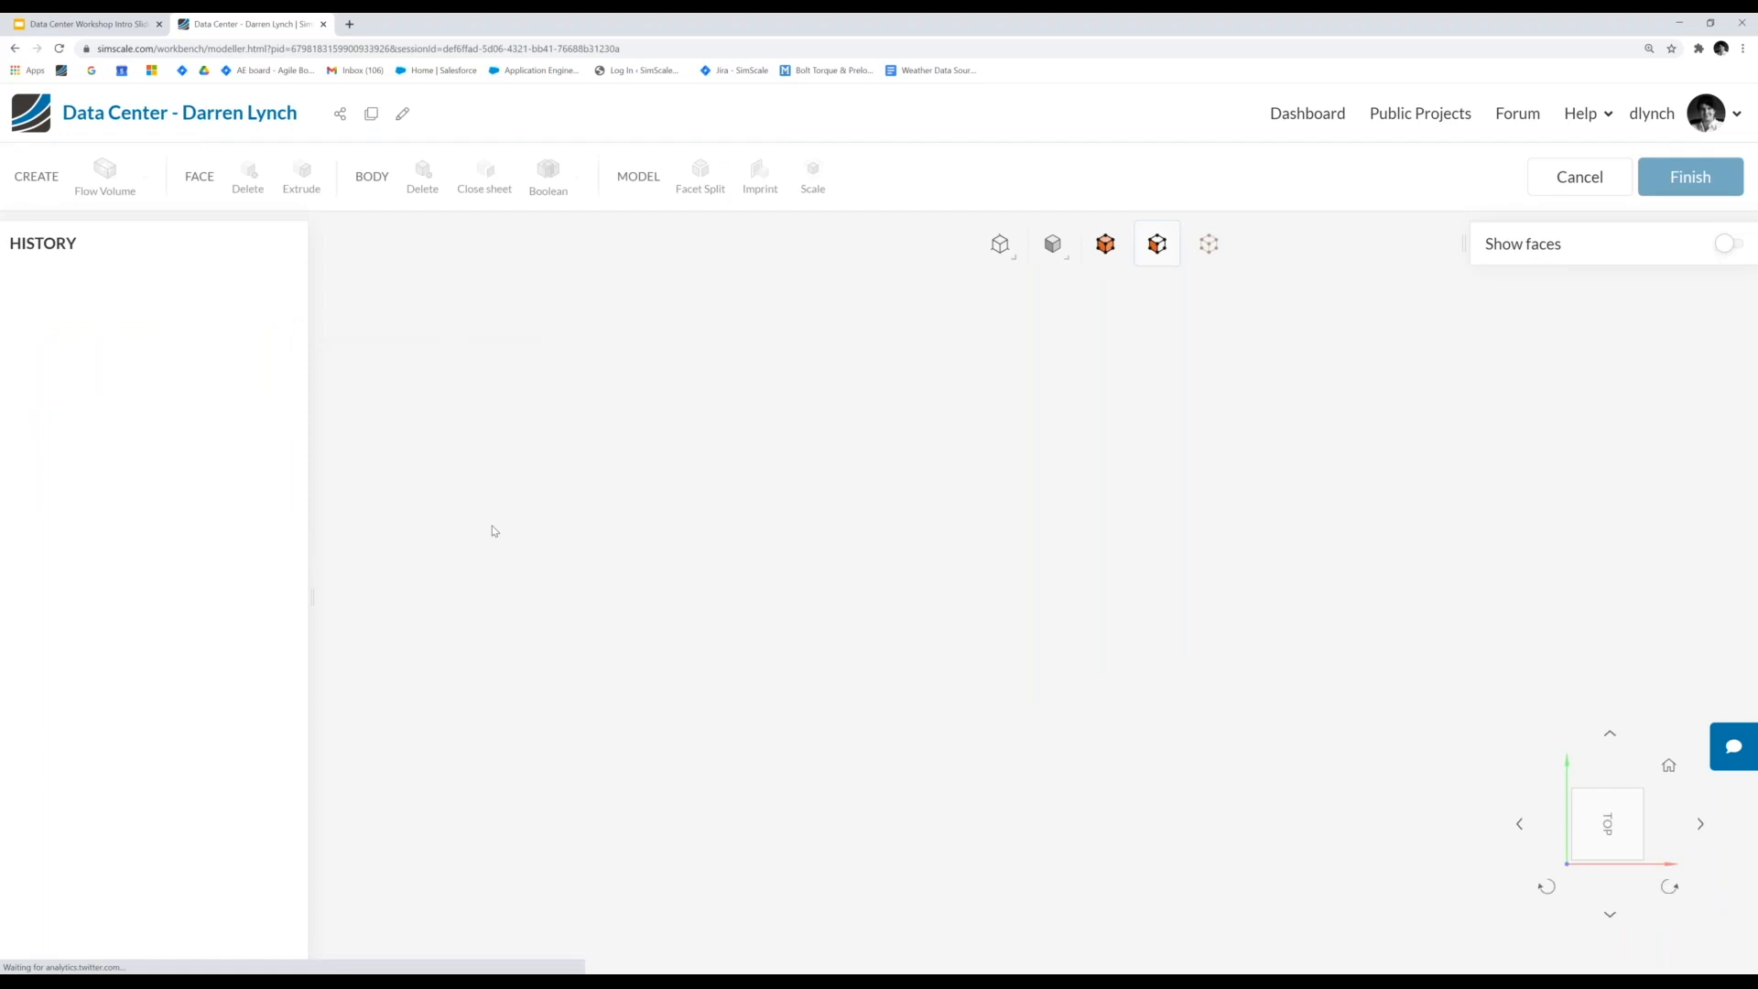
drag(900, 802, 562, 525)
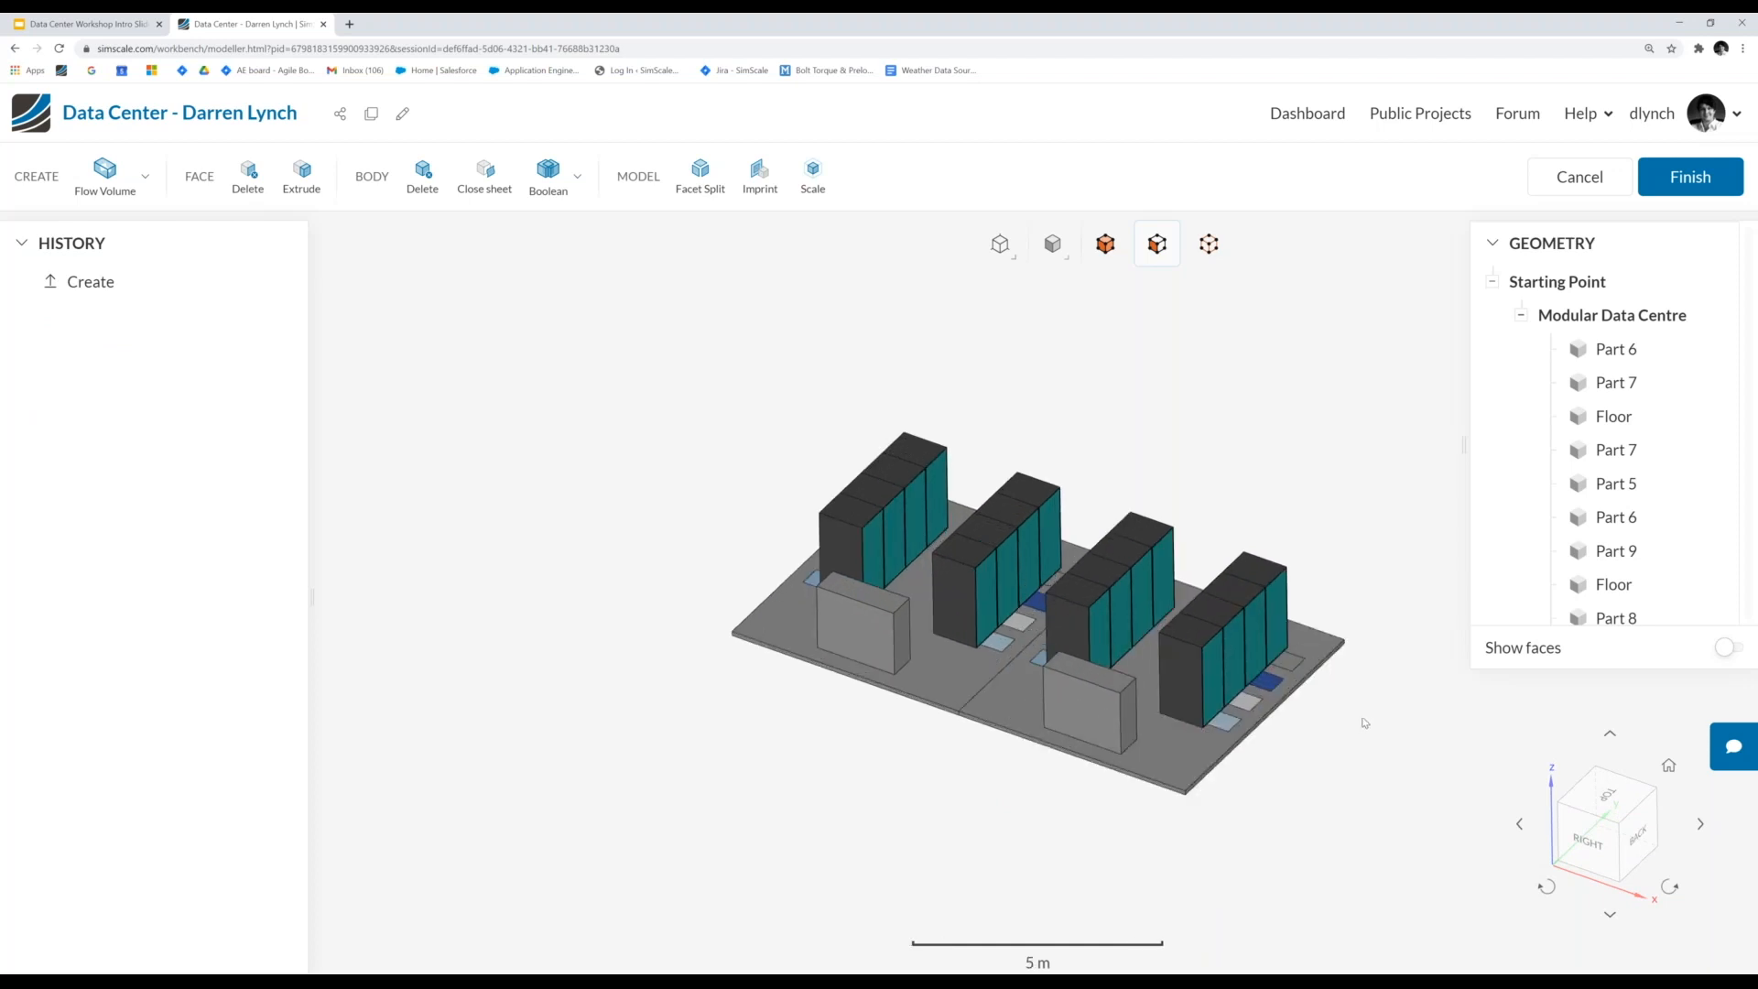
right_drag(1364, 722, 1263, 677)
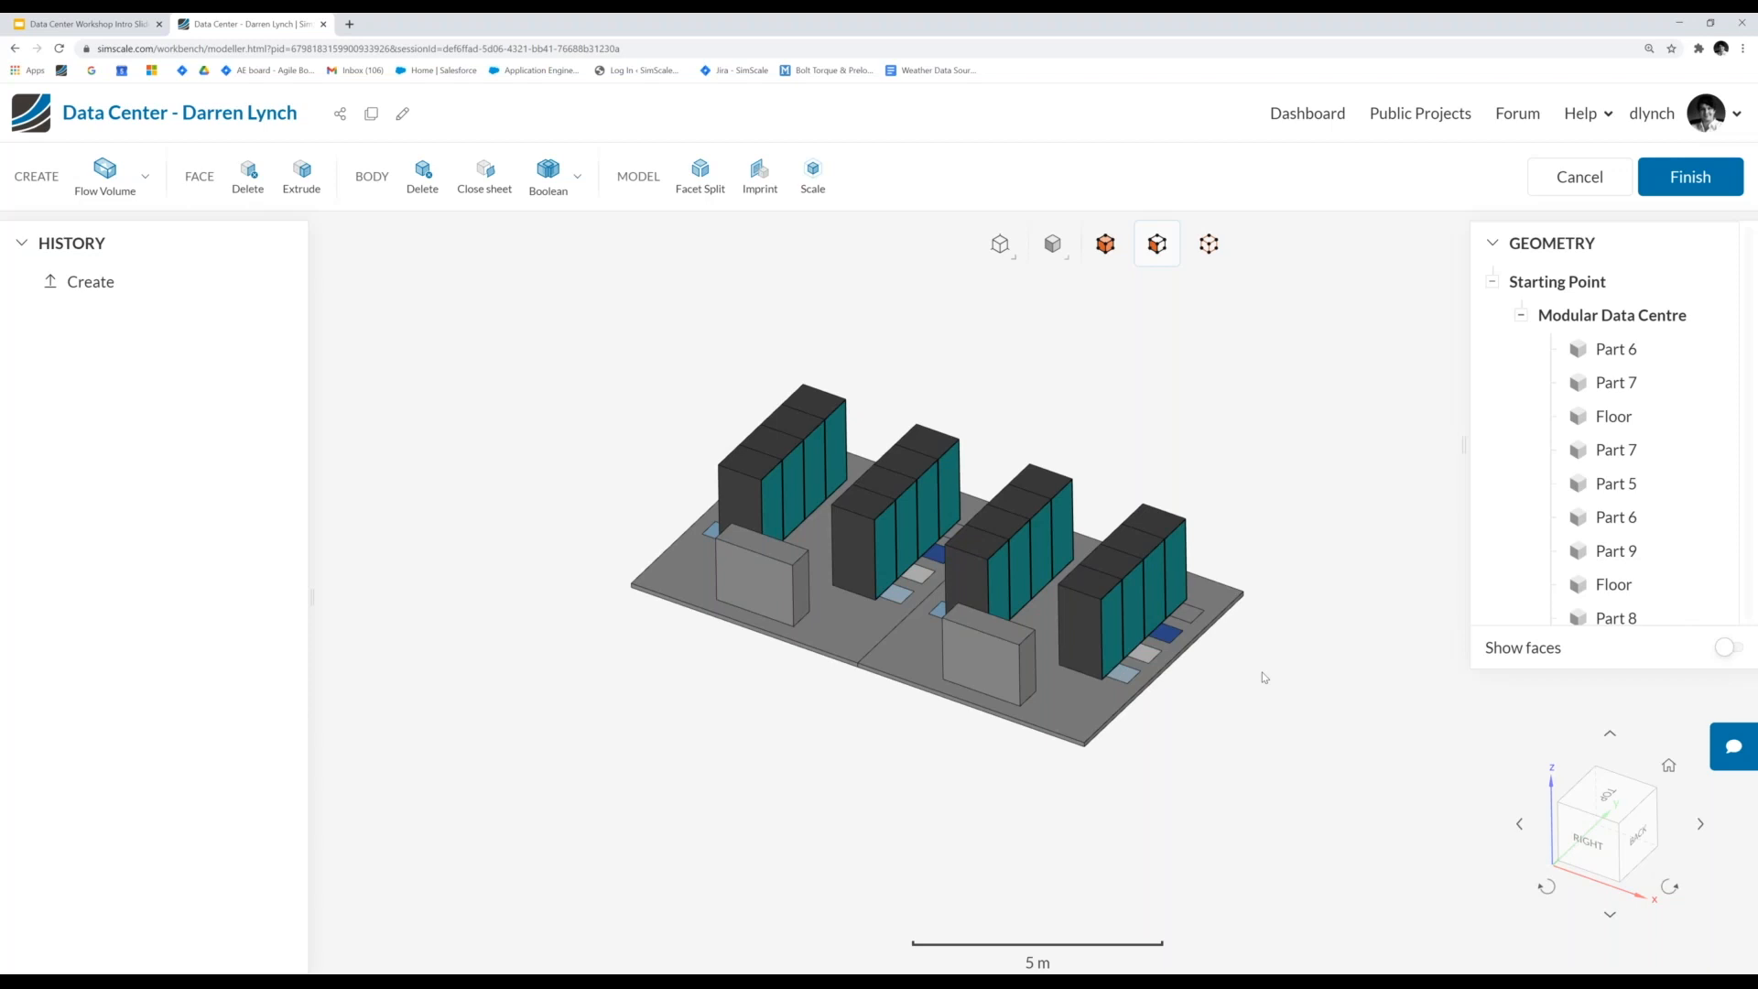
click(82, 179)
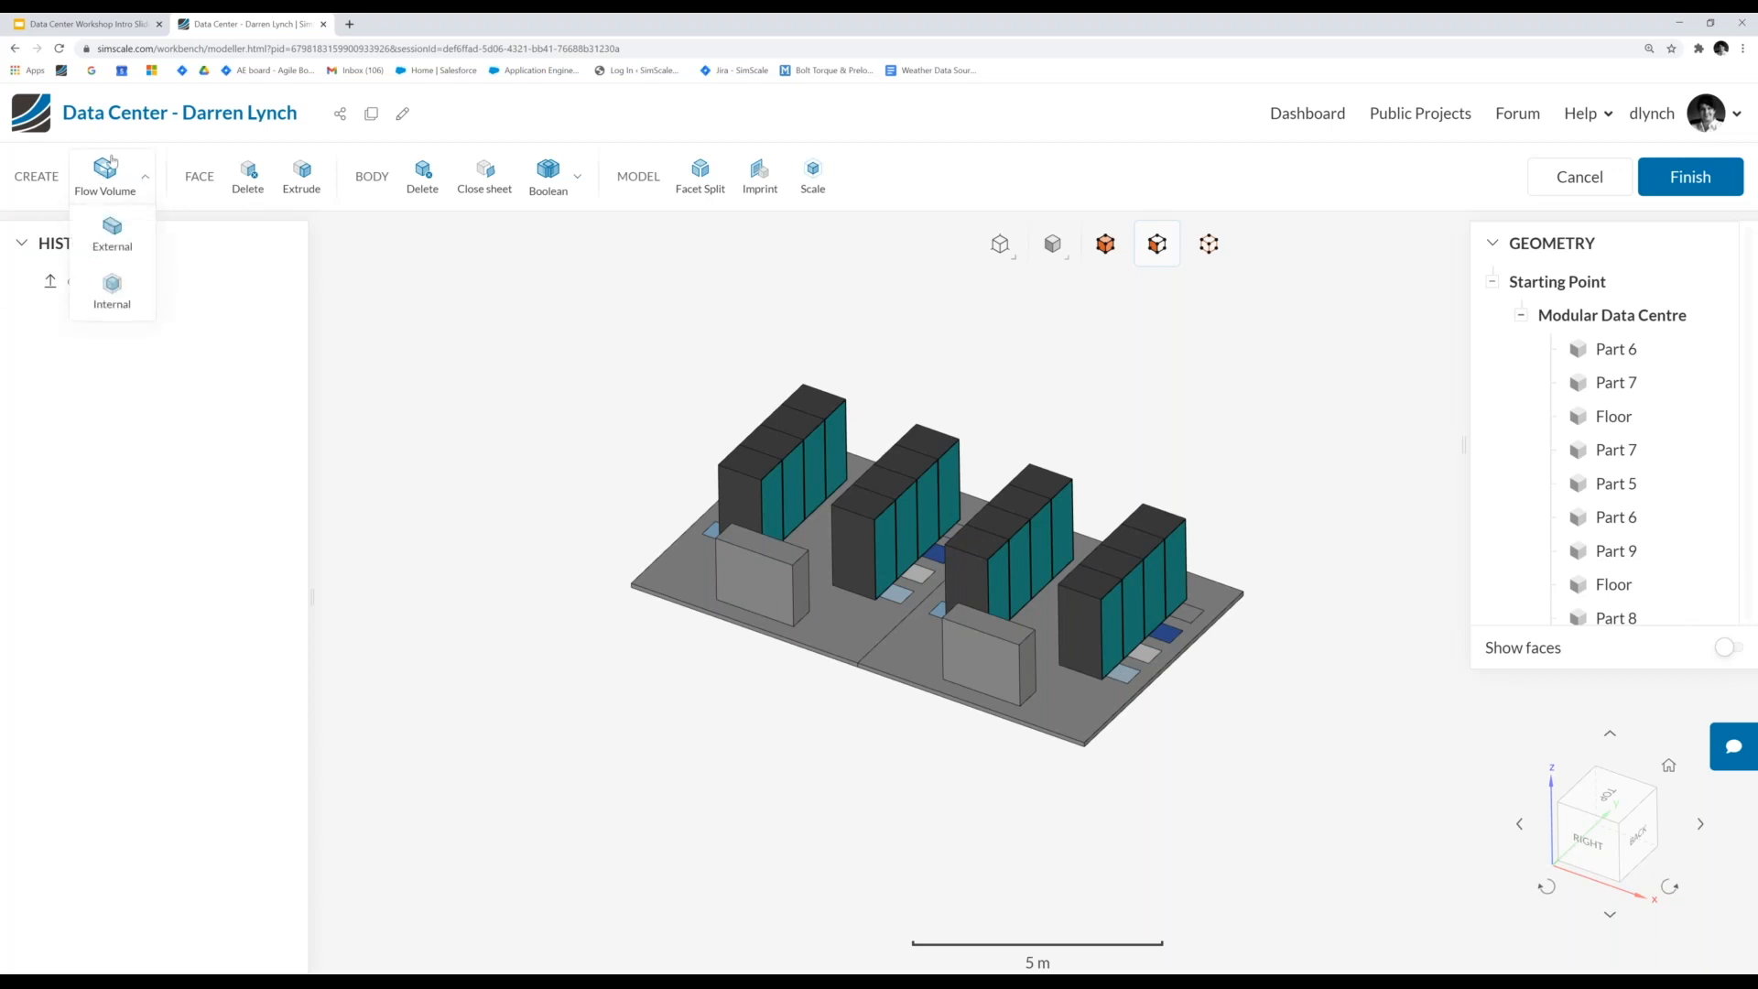
click(110, 178)
click(117, 179)
click(120, 179)
click(123, 178)
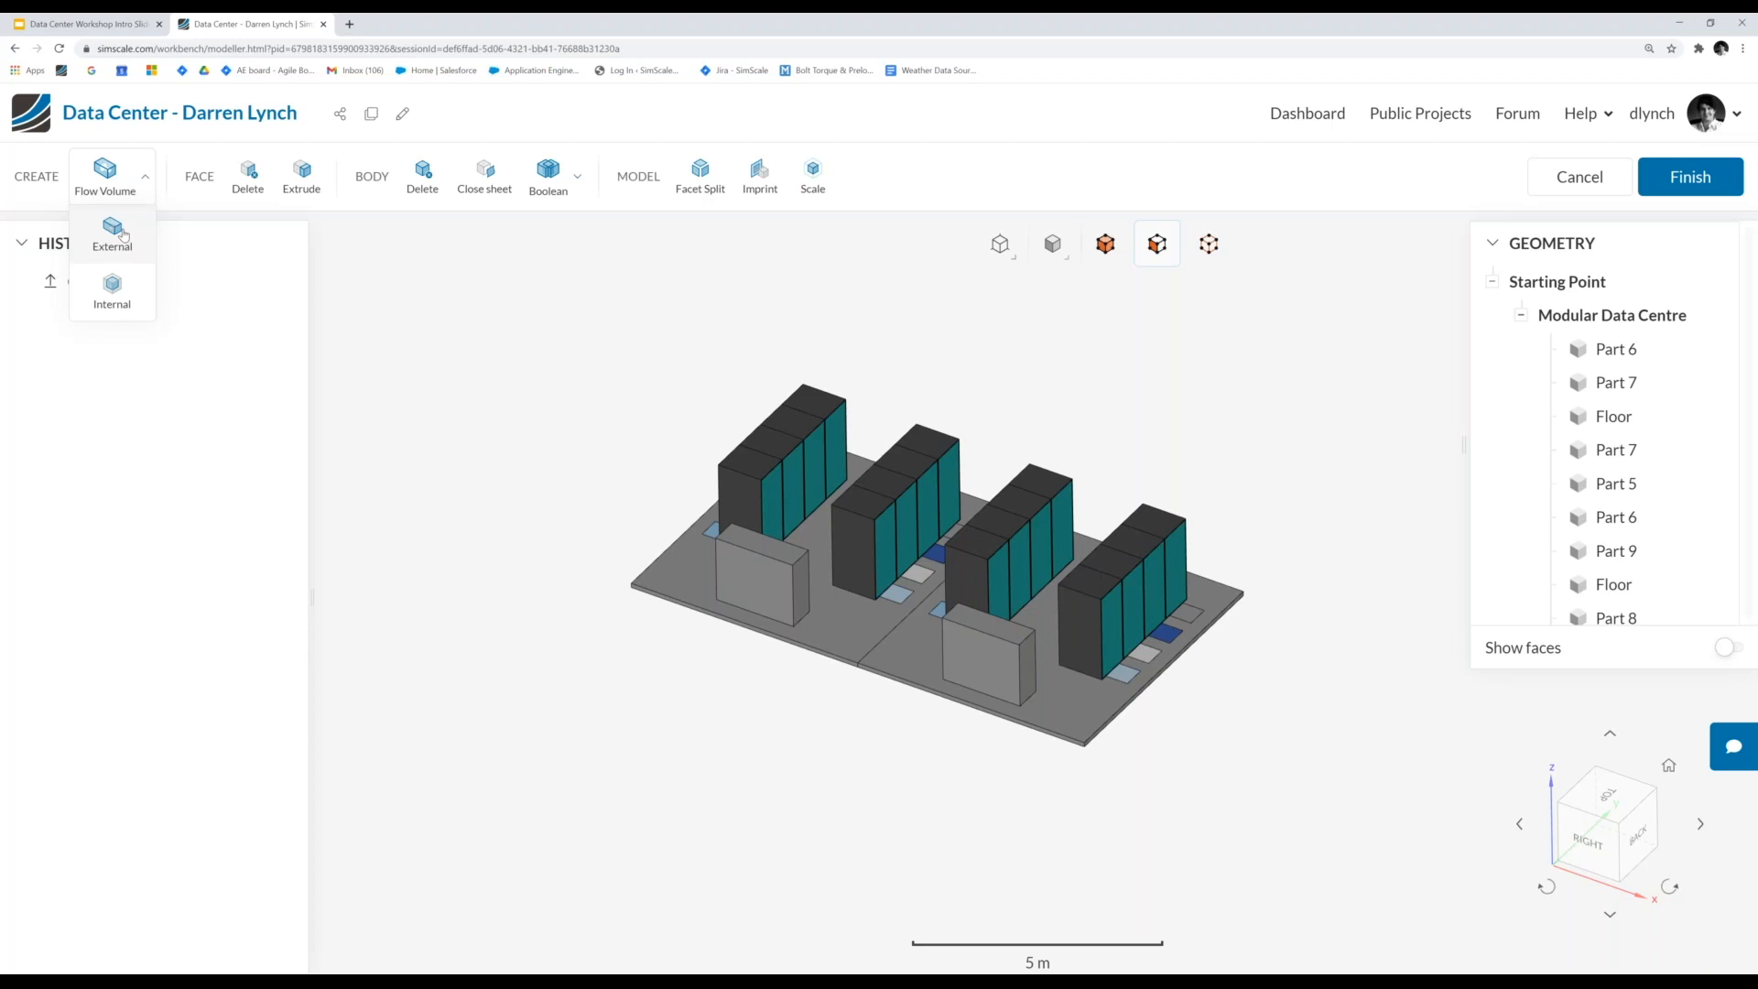
- Add an External flow volume box around the data centre model and pan to view it
click(124, 235)
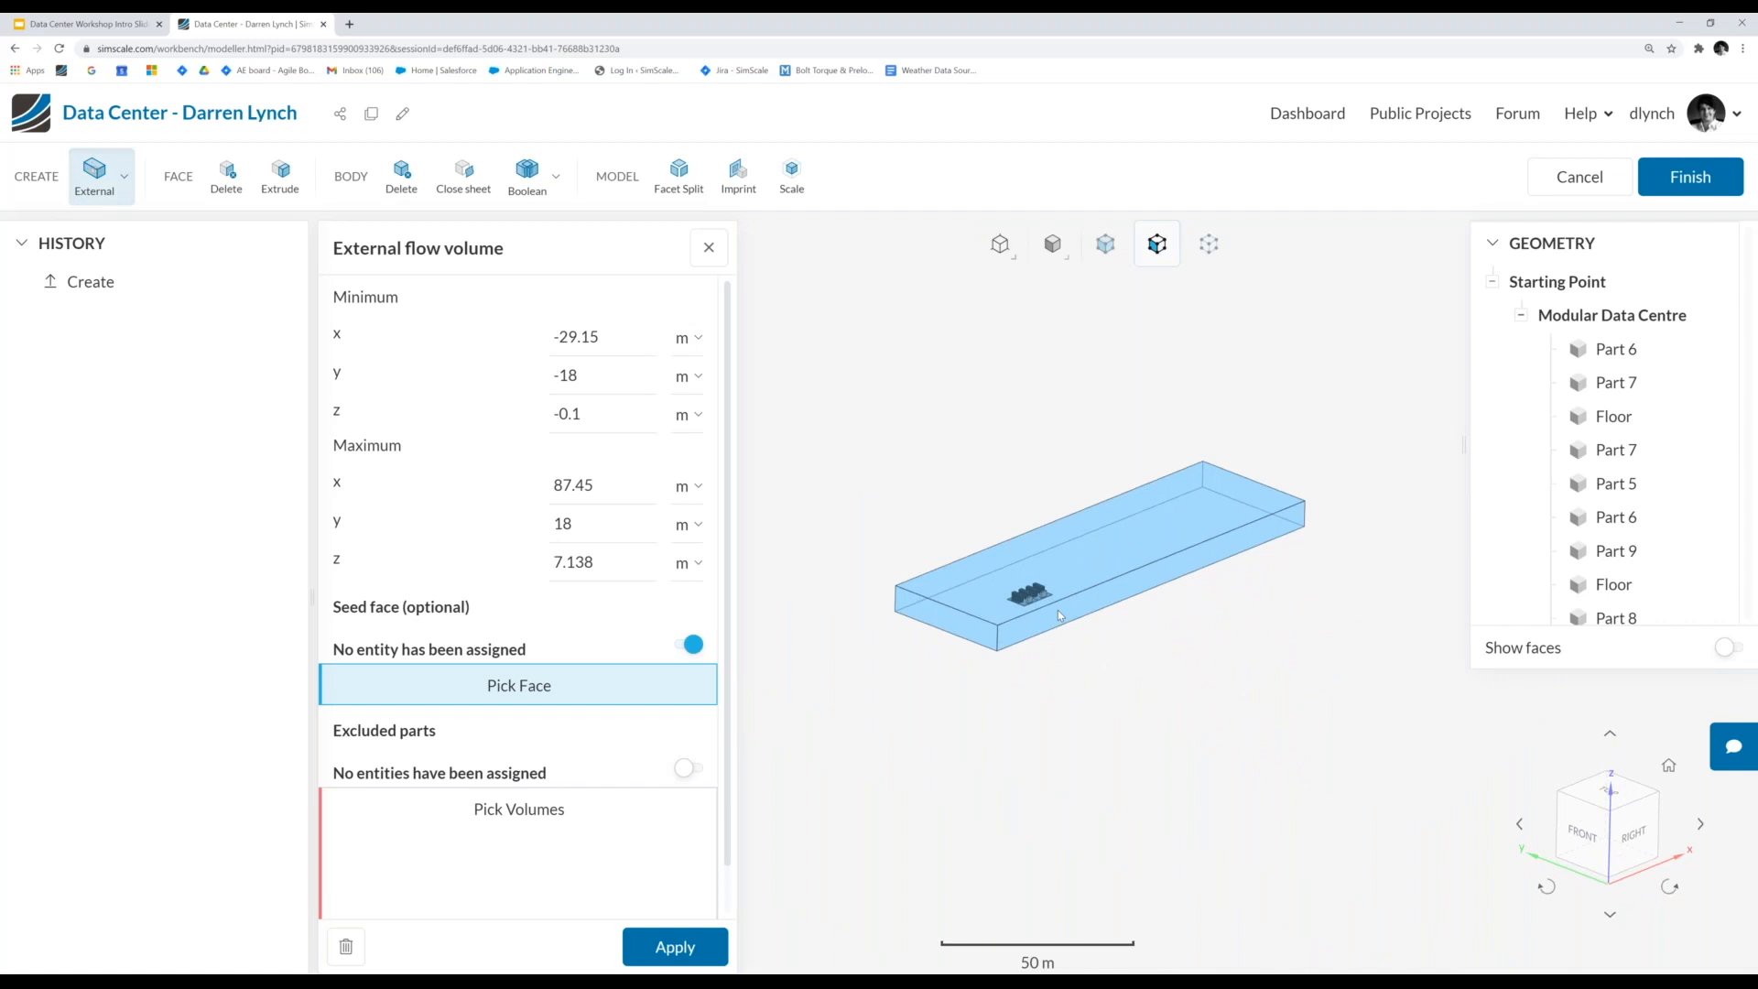
scroll(1057, 610, up, 6)
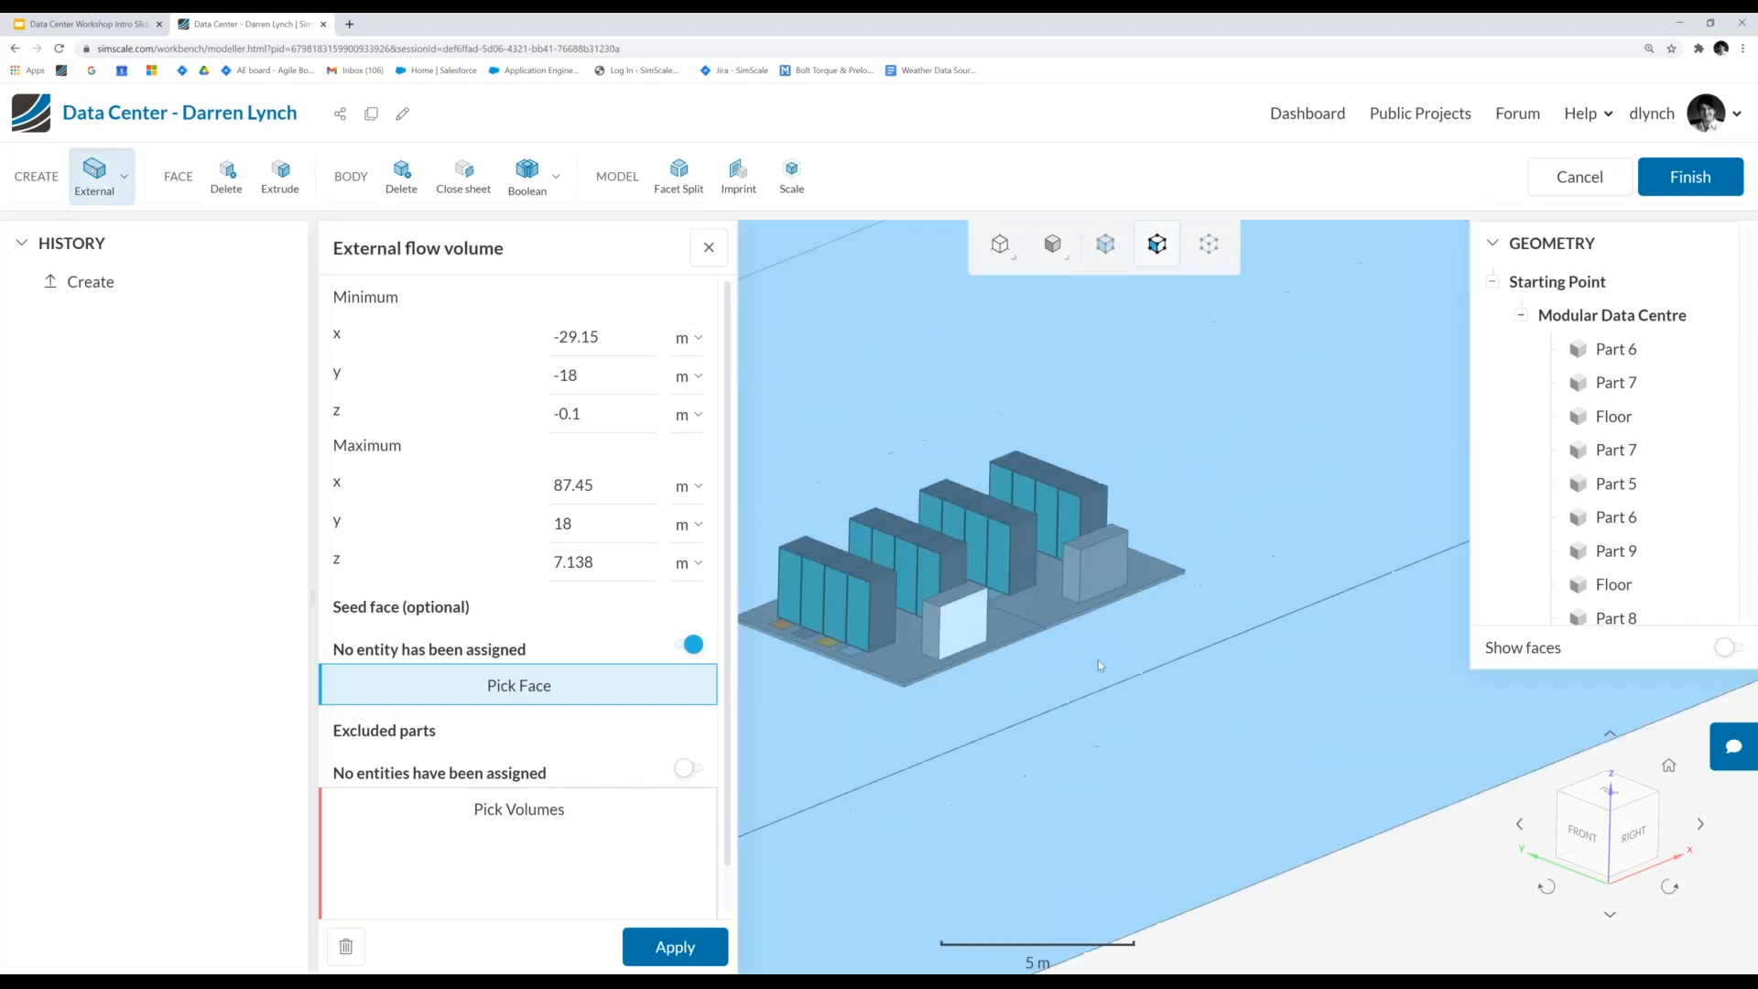
right_drag(1071, 632, 1156, 640)
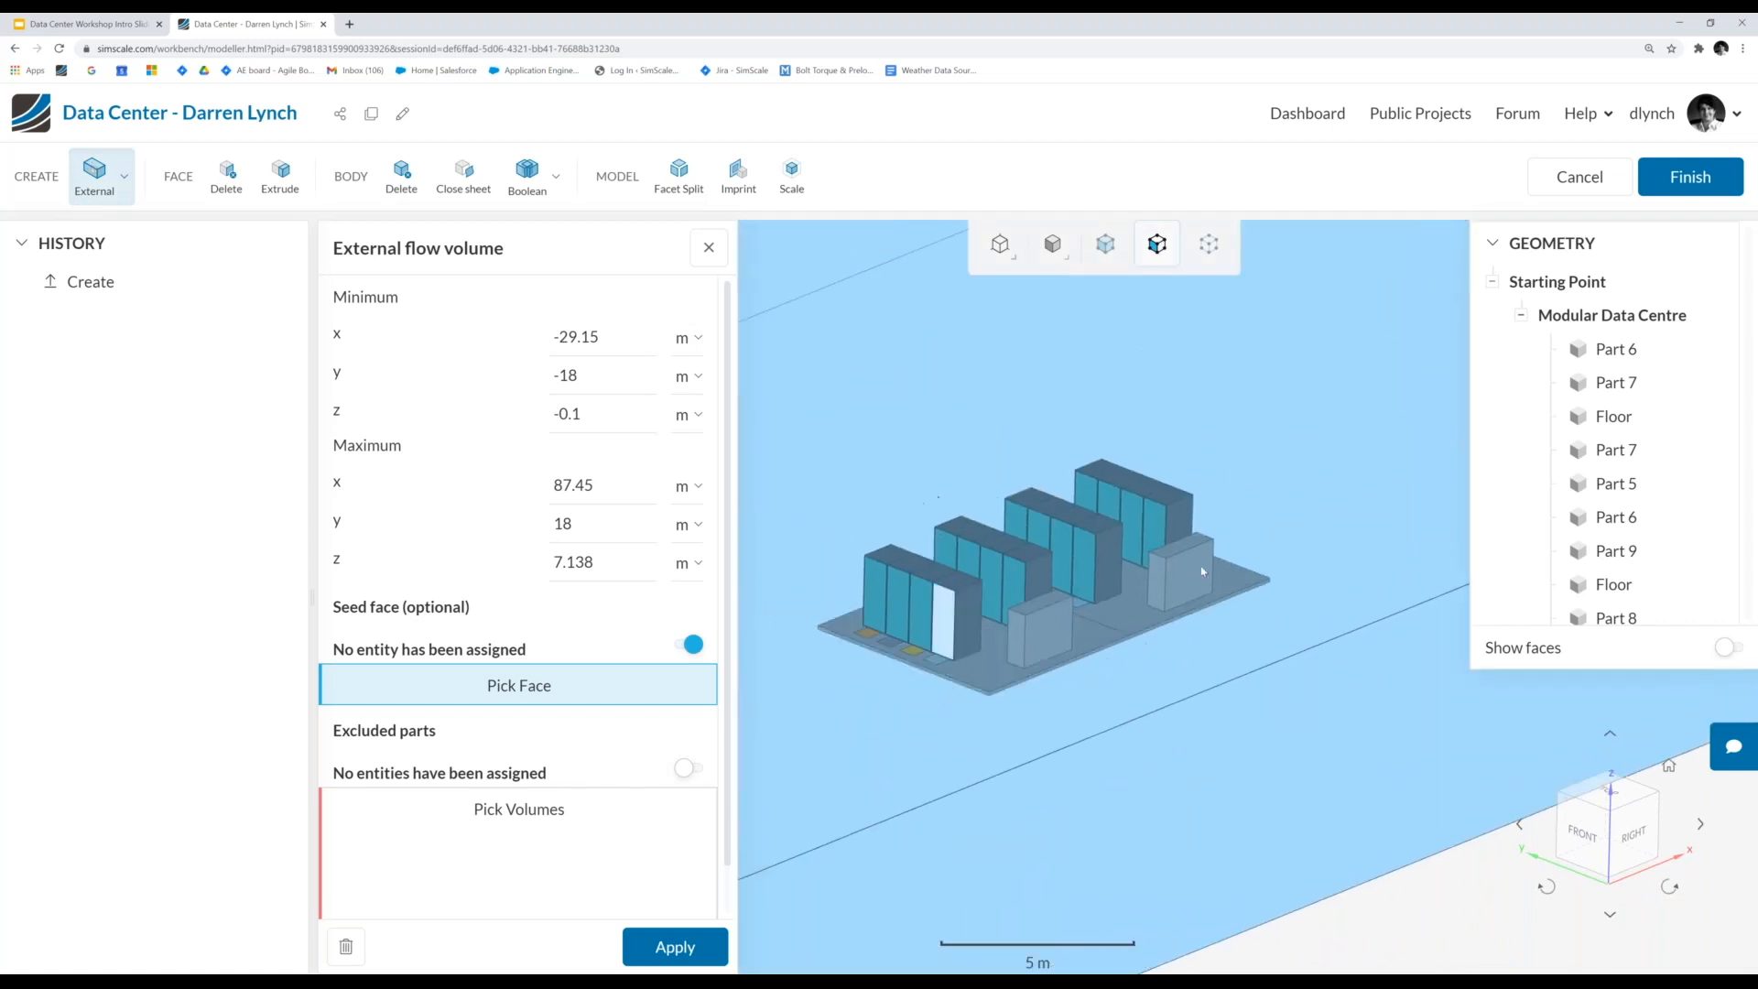
scroll(1037, 622, down, 6)
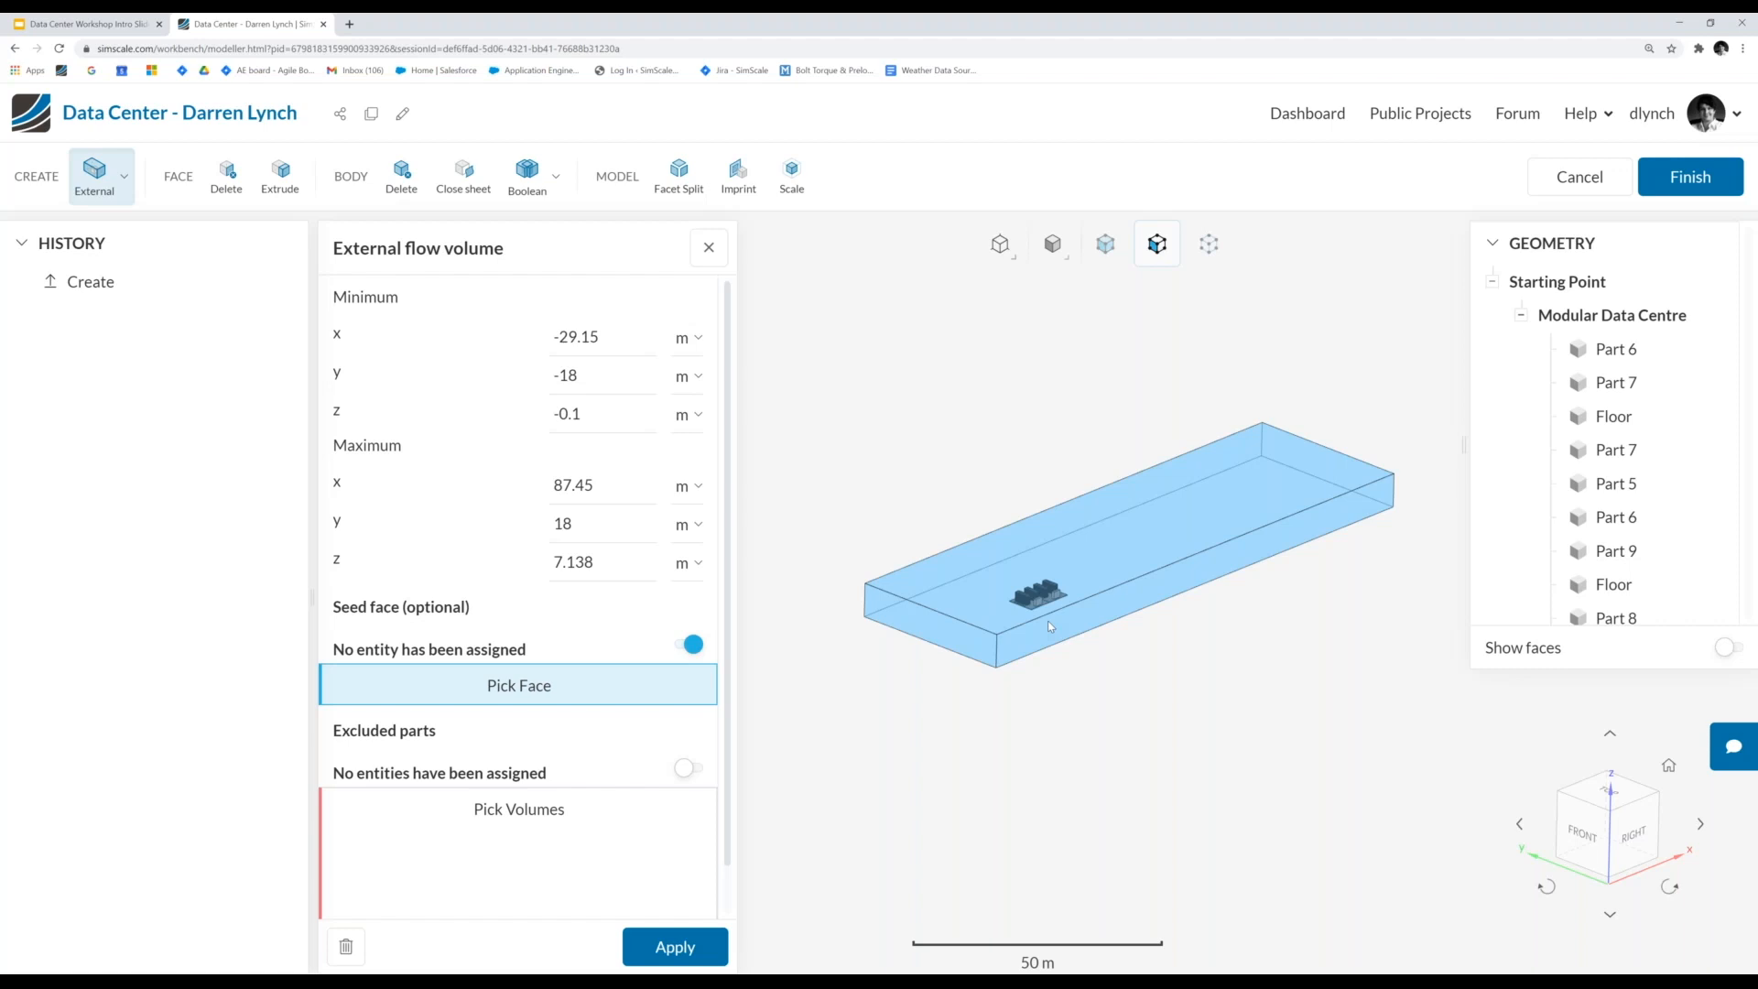
- Set the flow volume's minimum x to -2.65 m and minimum y to -3 m
triple_click(603, 339)
text(-2.65)
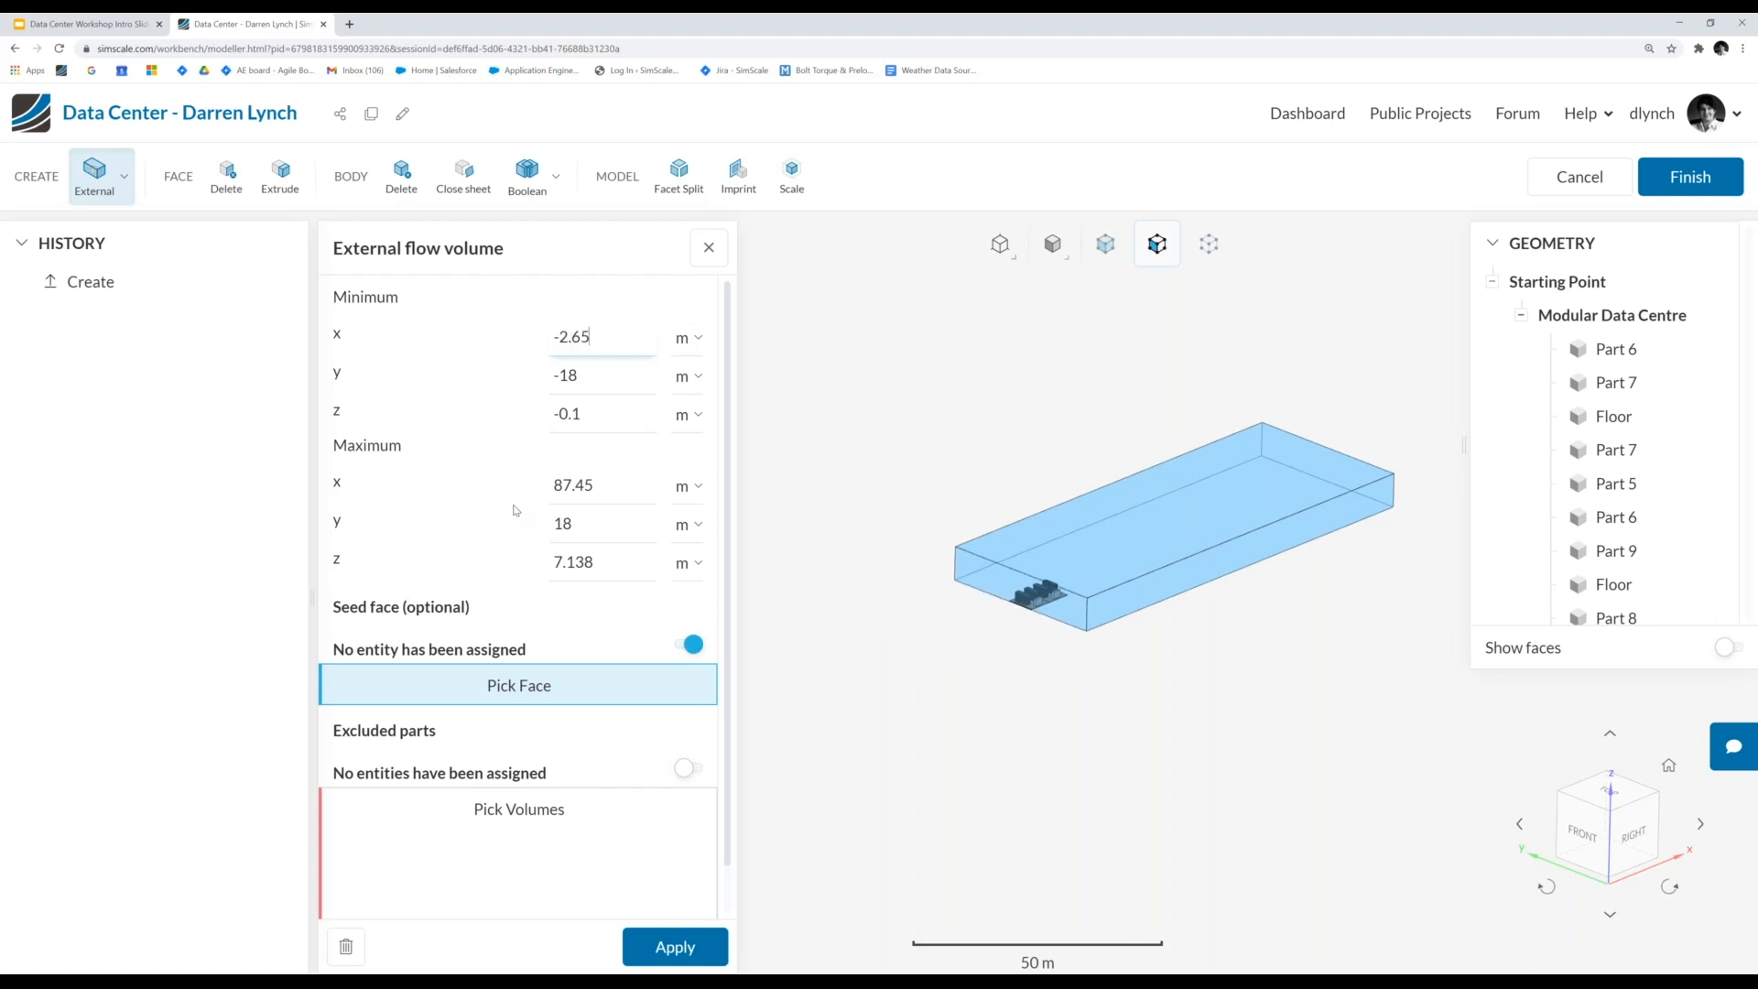
click(612, 377)
text(-3)
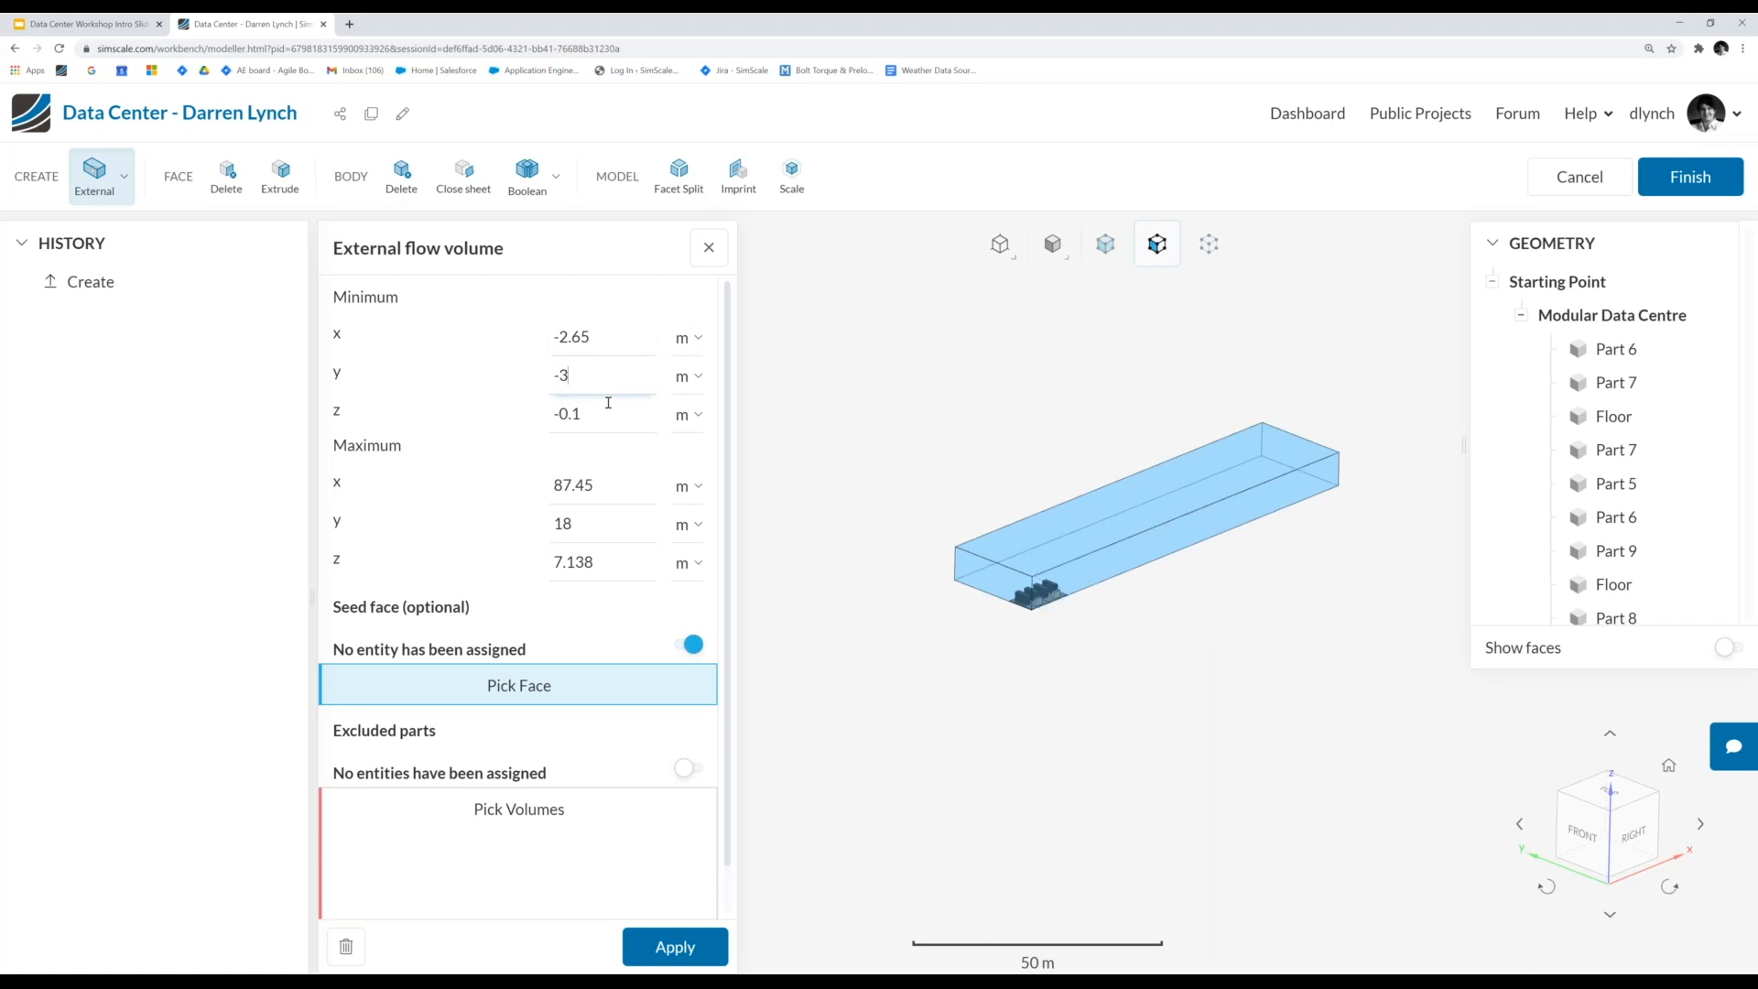
click(604, 411)
scroll(957, 663, up, 10)
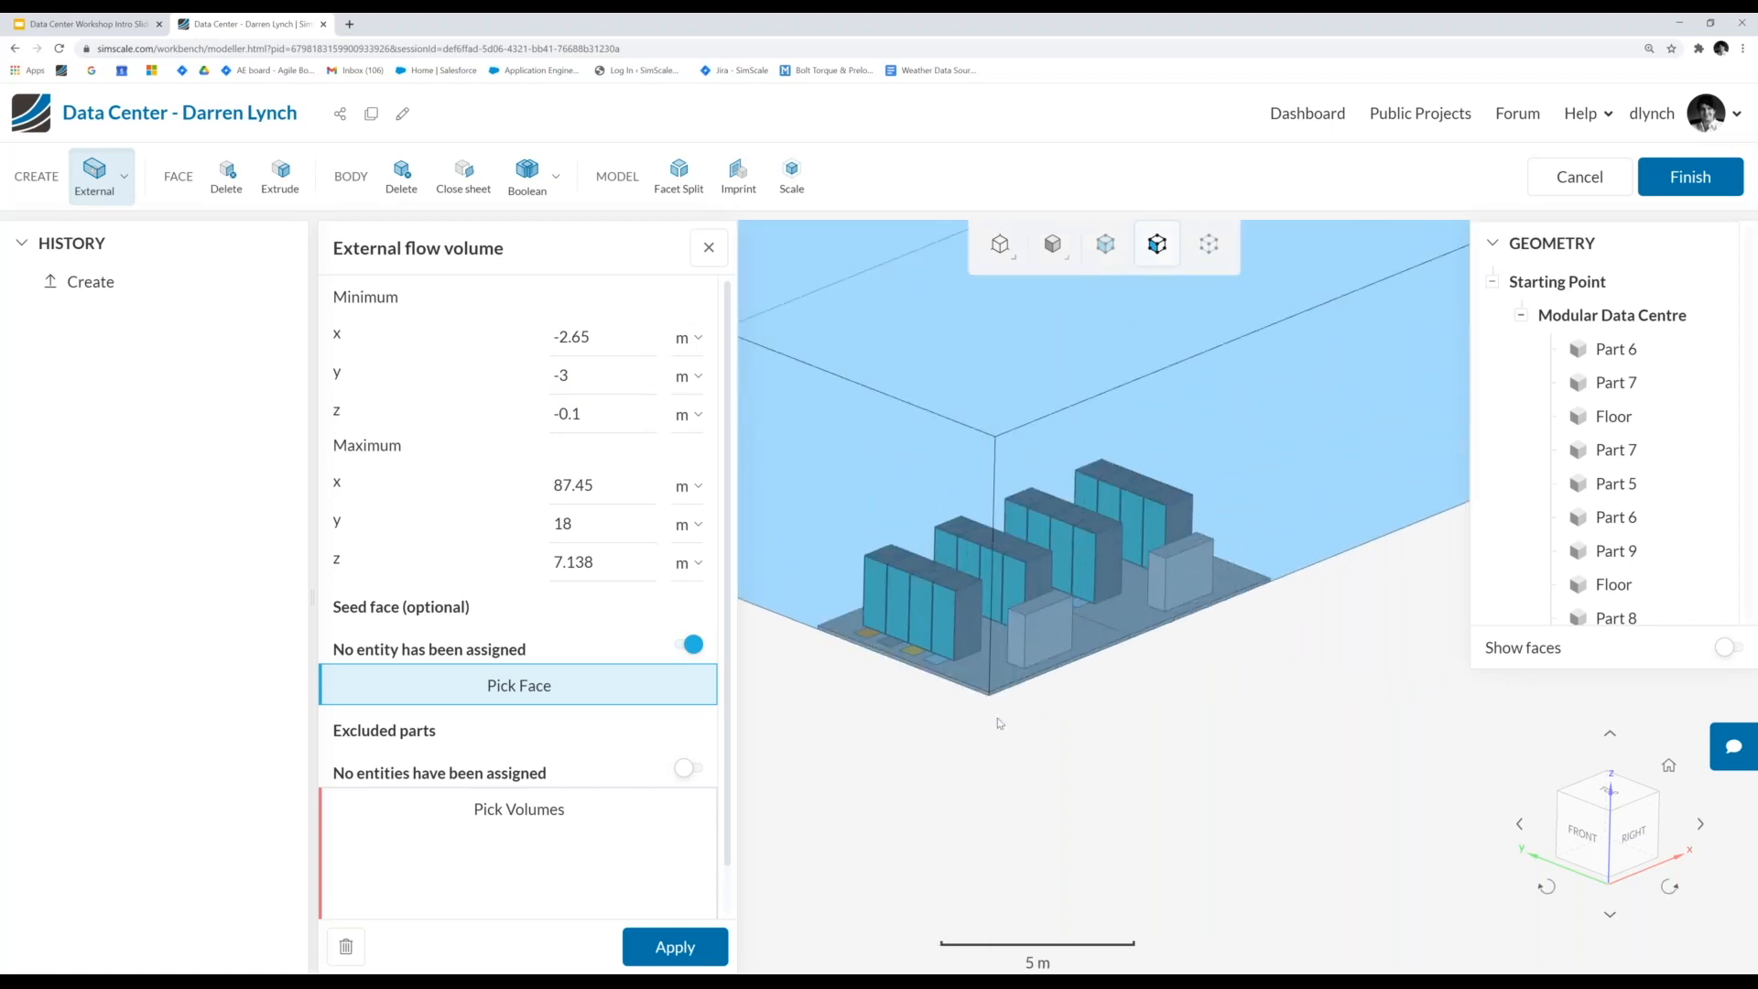
drag(997, 723, 947, 762)
scroll(910, 718, down, 10)
scroll(1020, 652, up, 7)
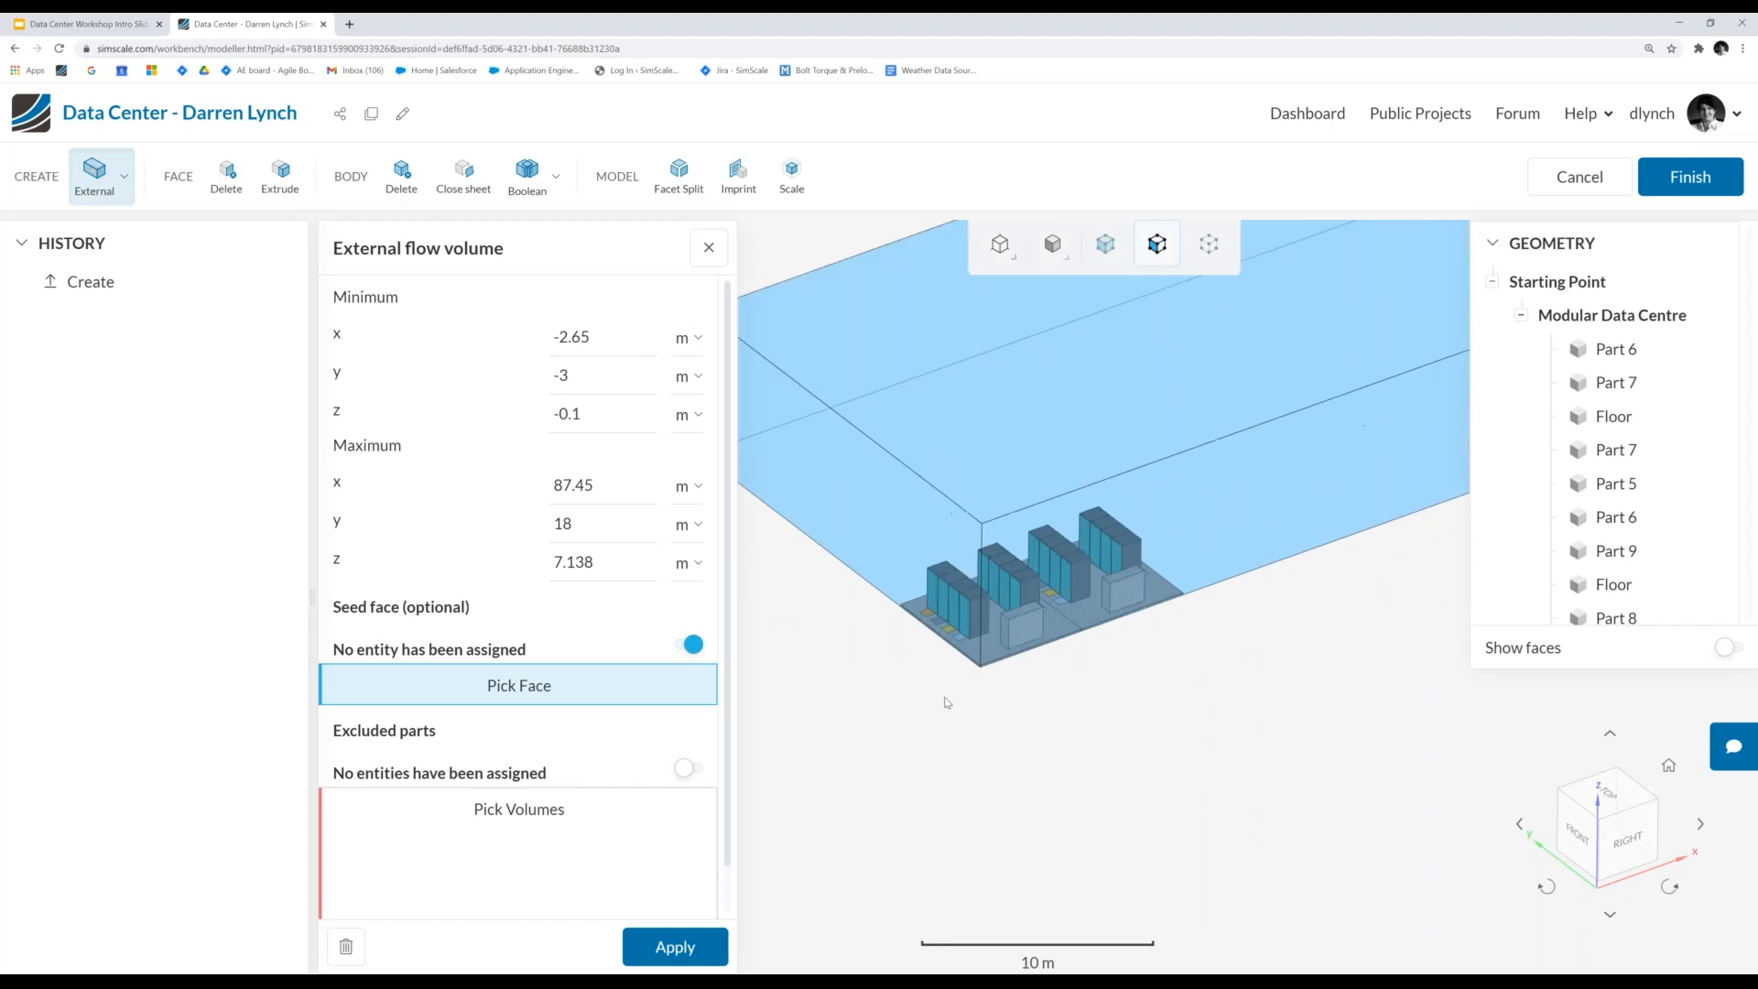
scroll(946, 703, up, 3)
scroll(1025, 749, up, 3)
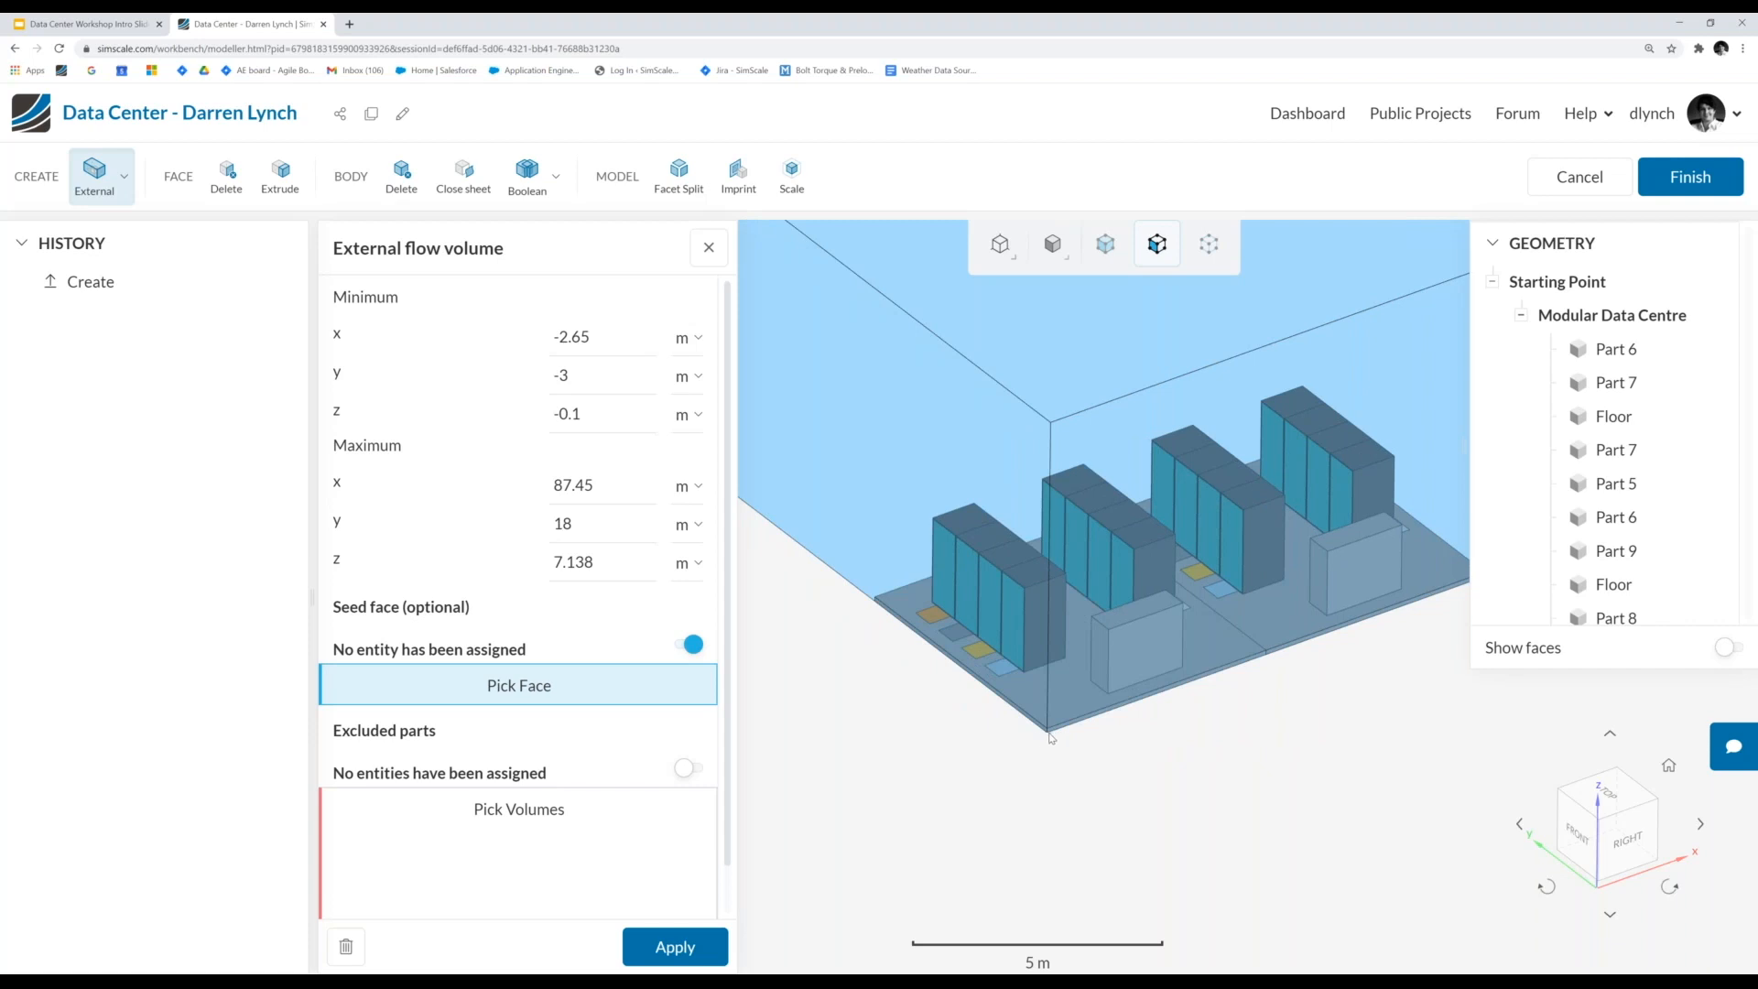
click(616, 332)
click(611, 376)
click(599, 413)
scroll(1016, 752, down, 6)
scroll(992, 753, down, 2)
scroll(1152, 646, down, 2)
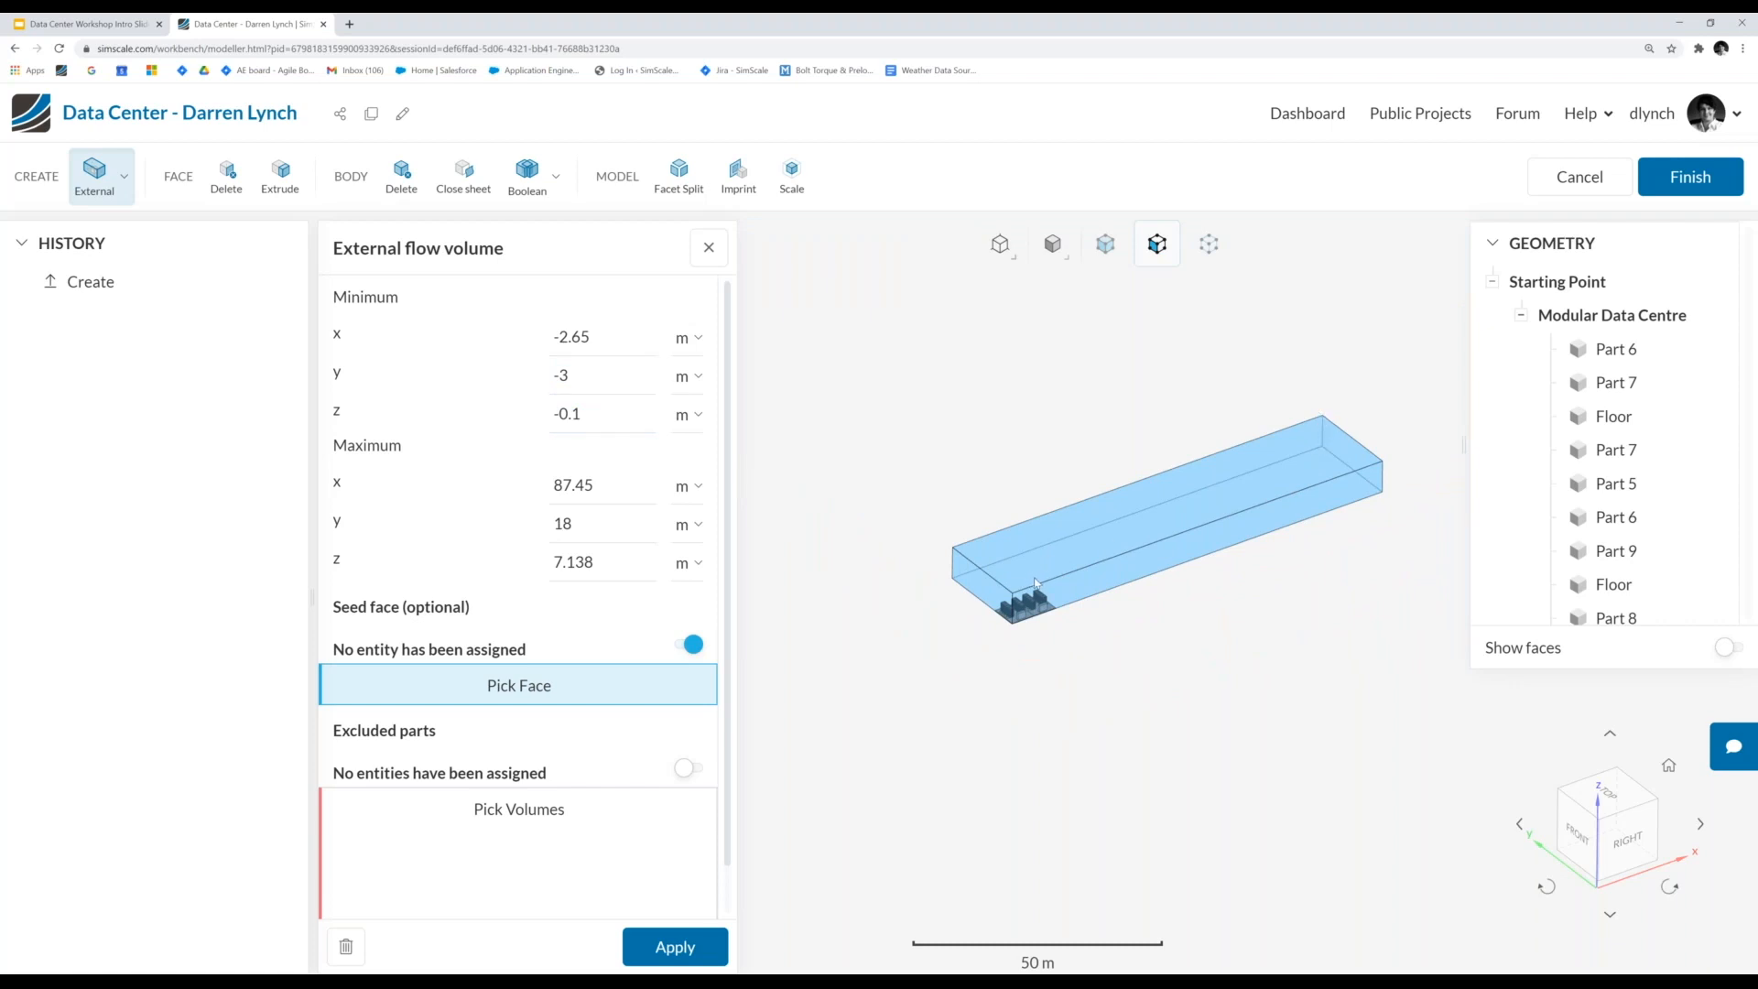
scroll(1037, 588, up, 6)
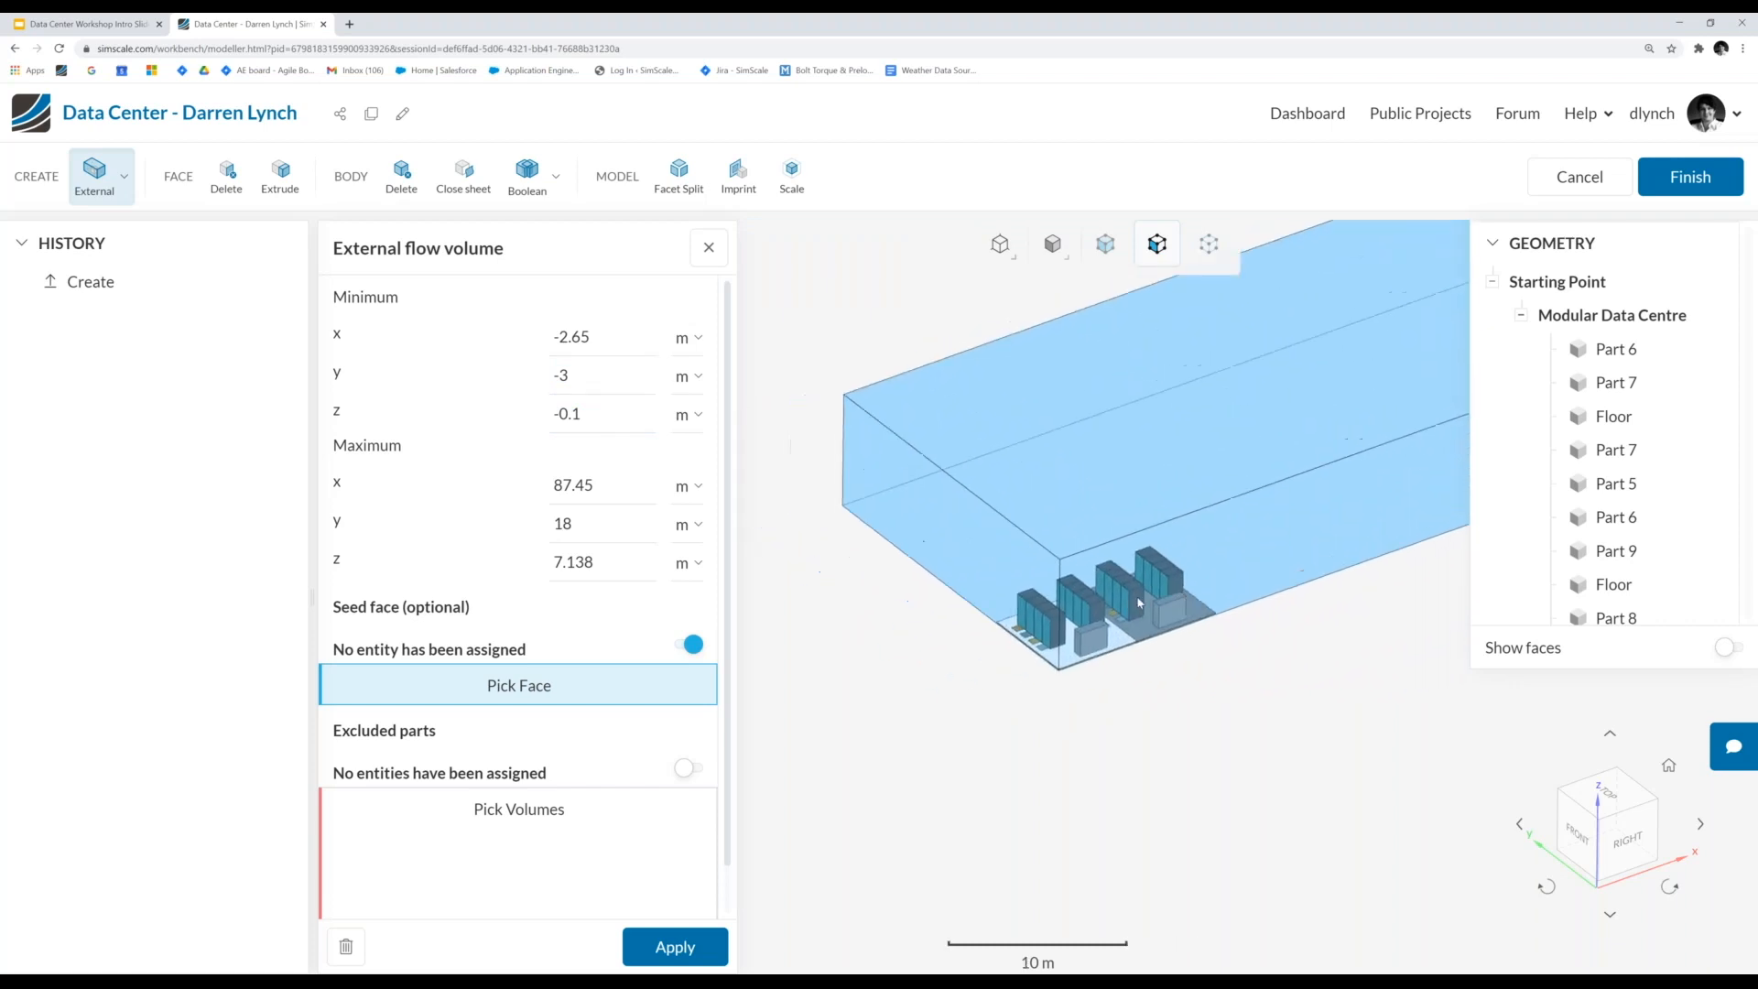
- Set maximum x 7.94, y 3 and z 2.5 m, then view the box from the right
double_click(594, 485)
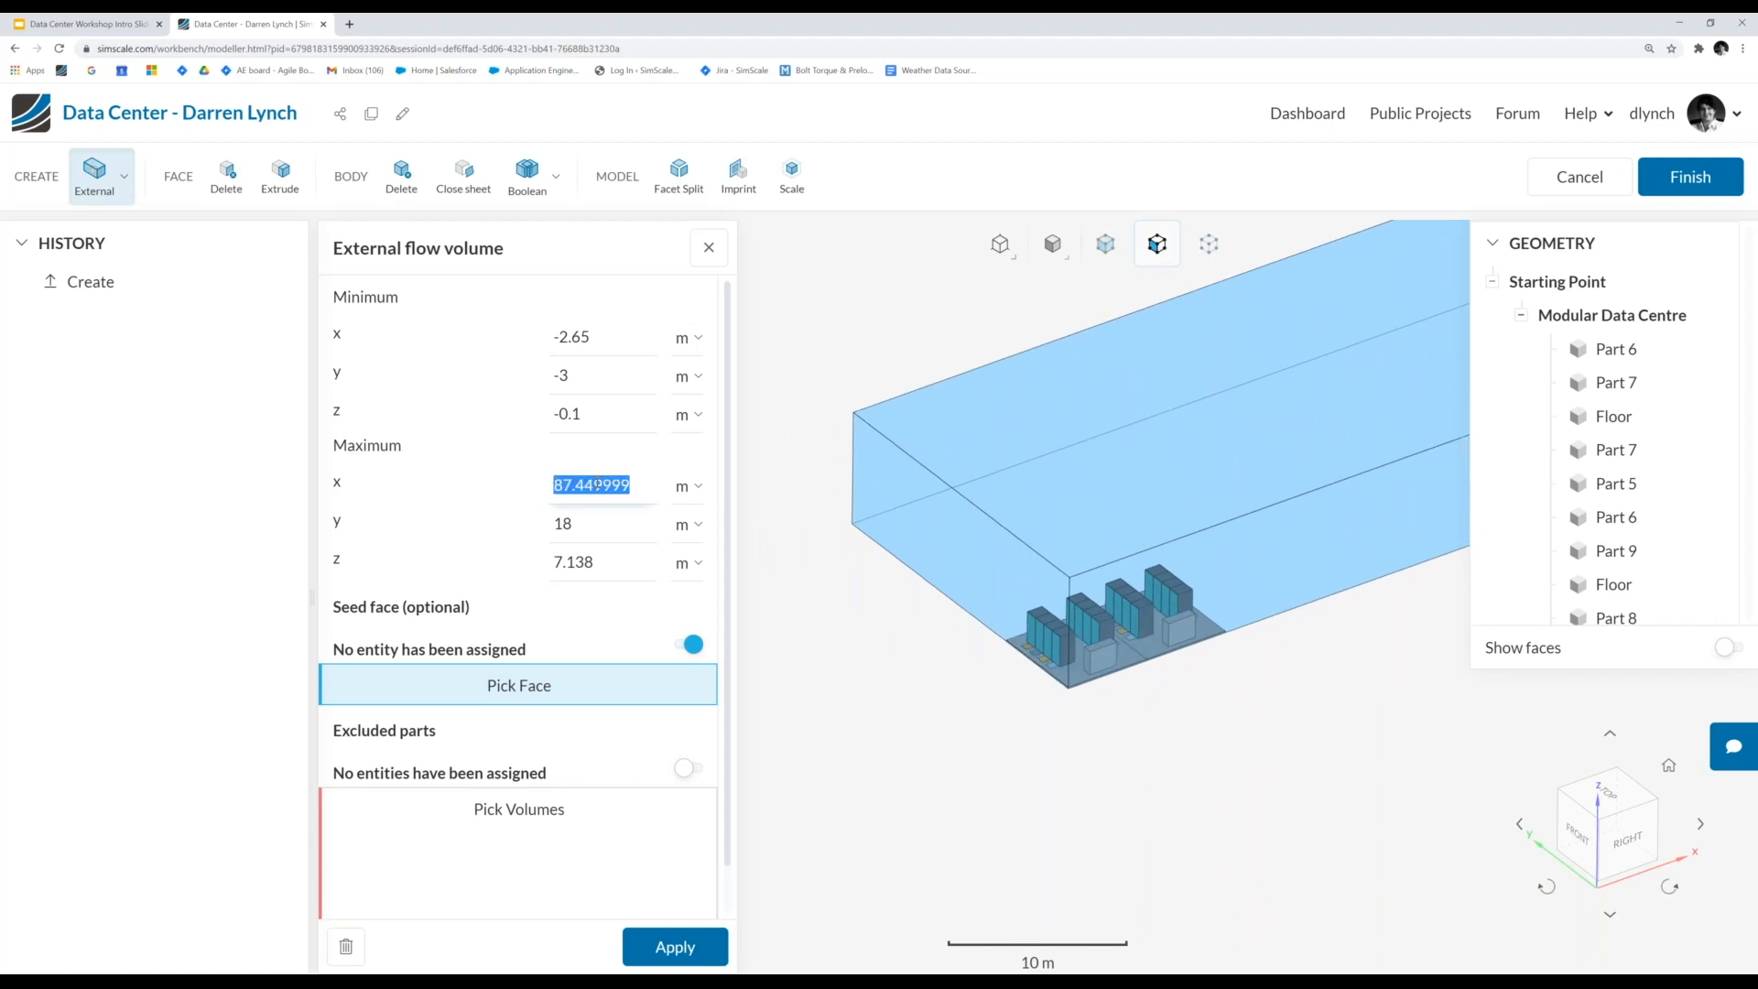
text(7)
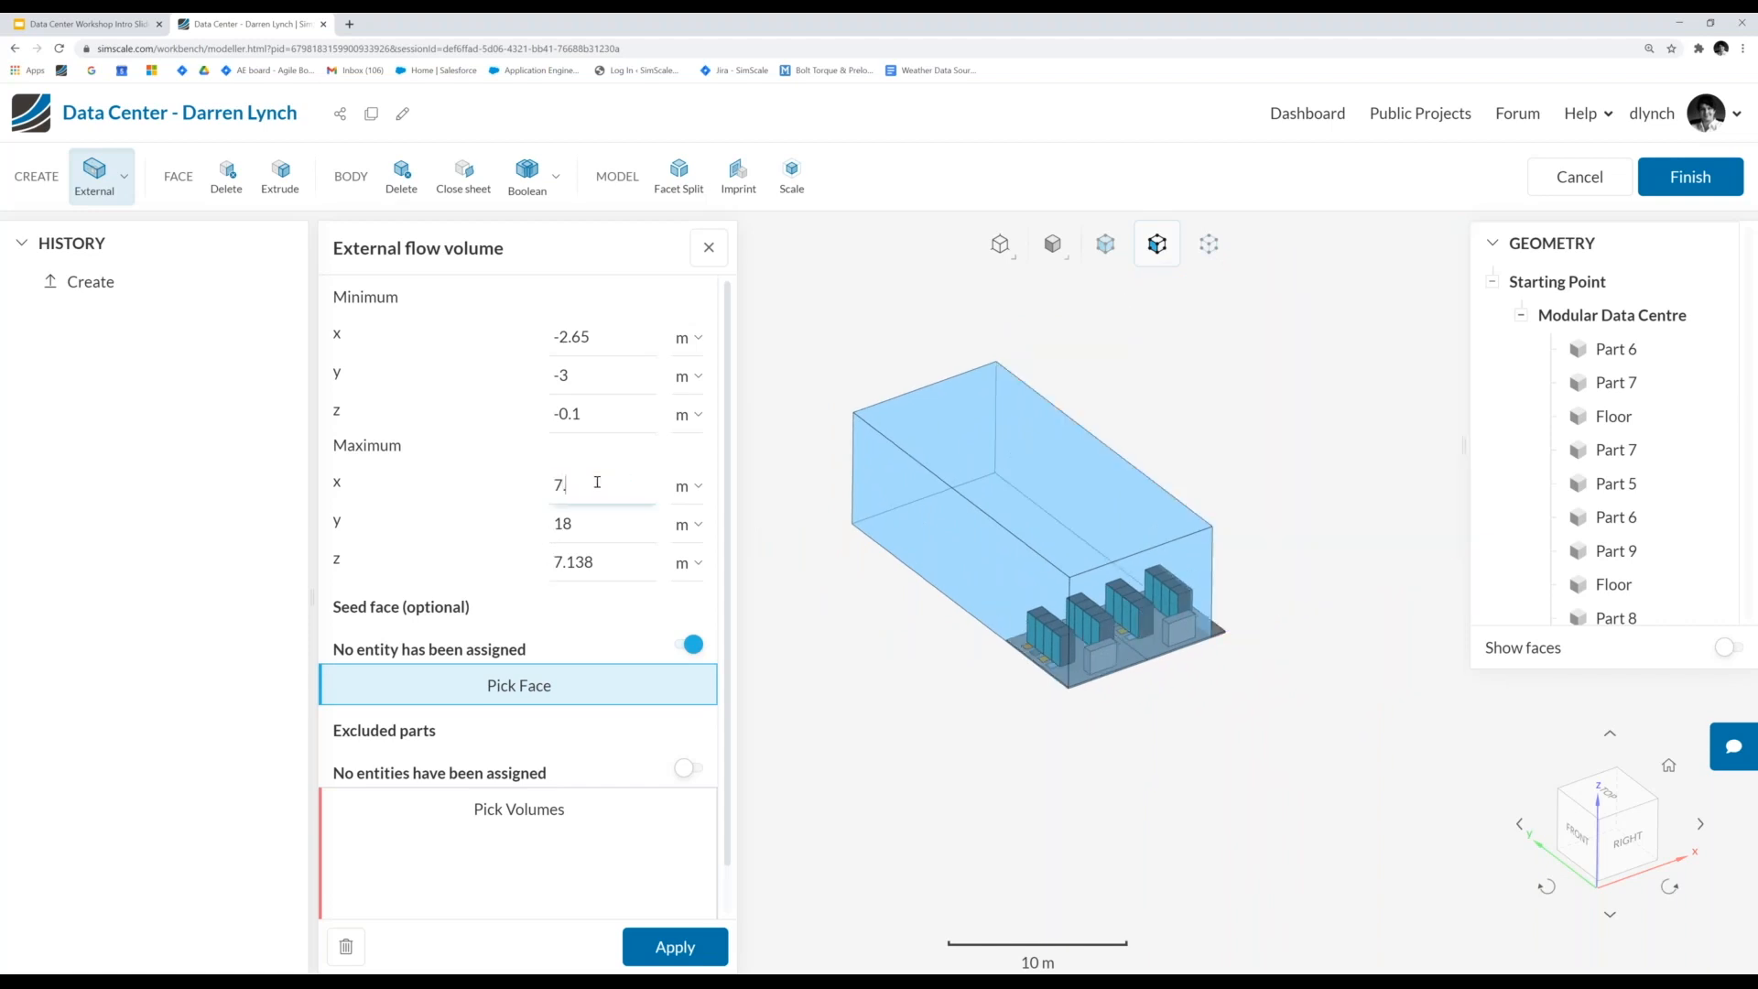
text(.94)
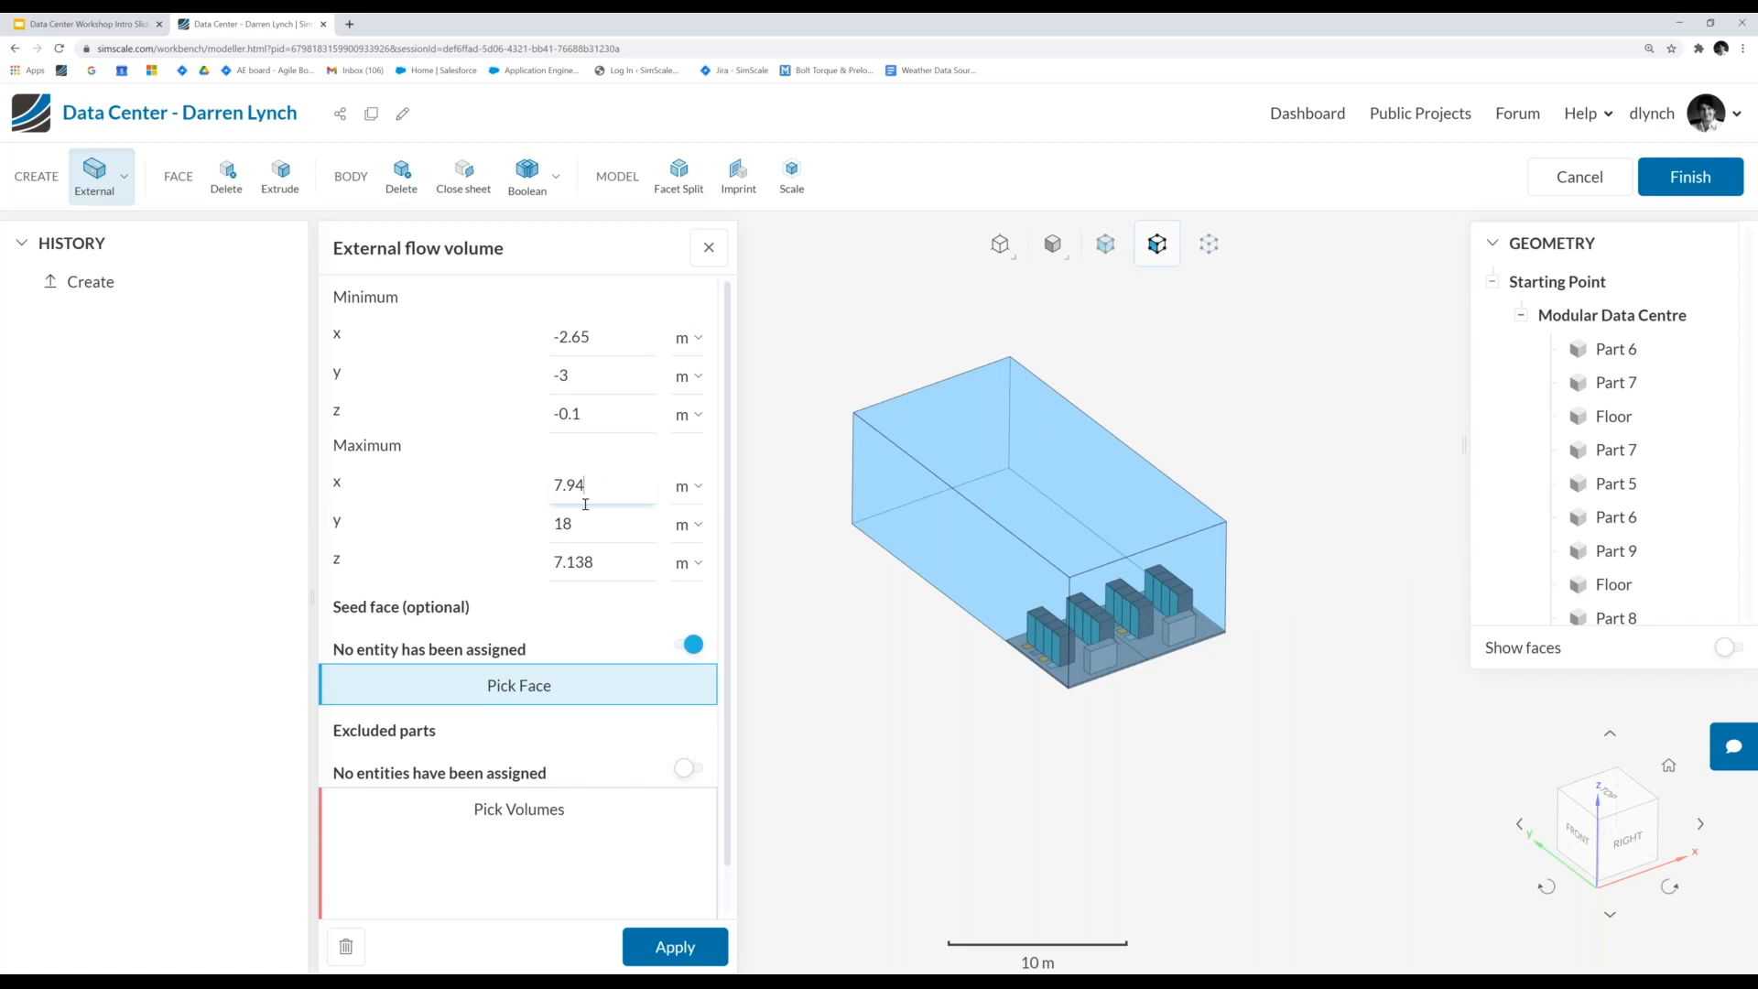
double_click(586, 524)
text(3)
double_click(604, 563)
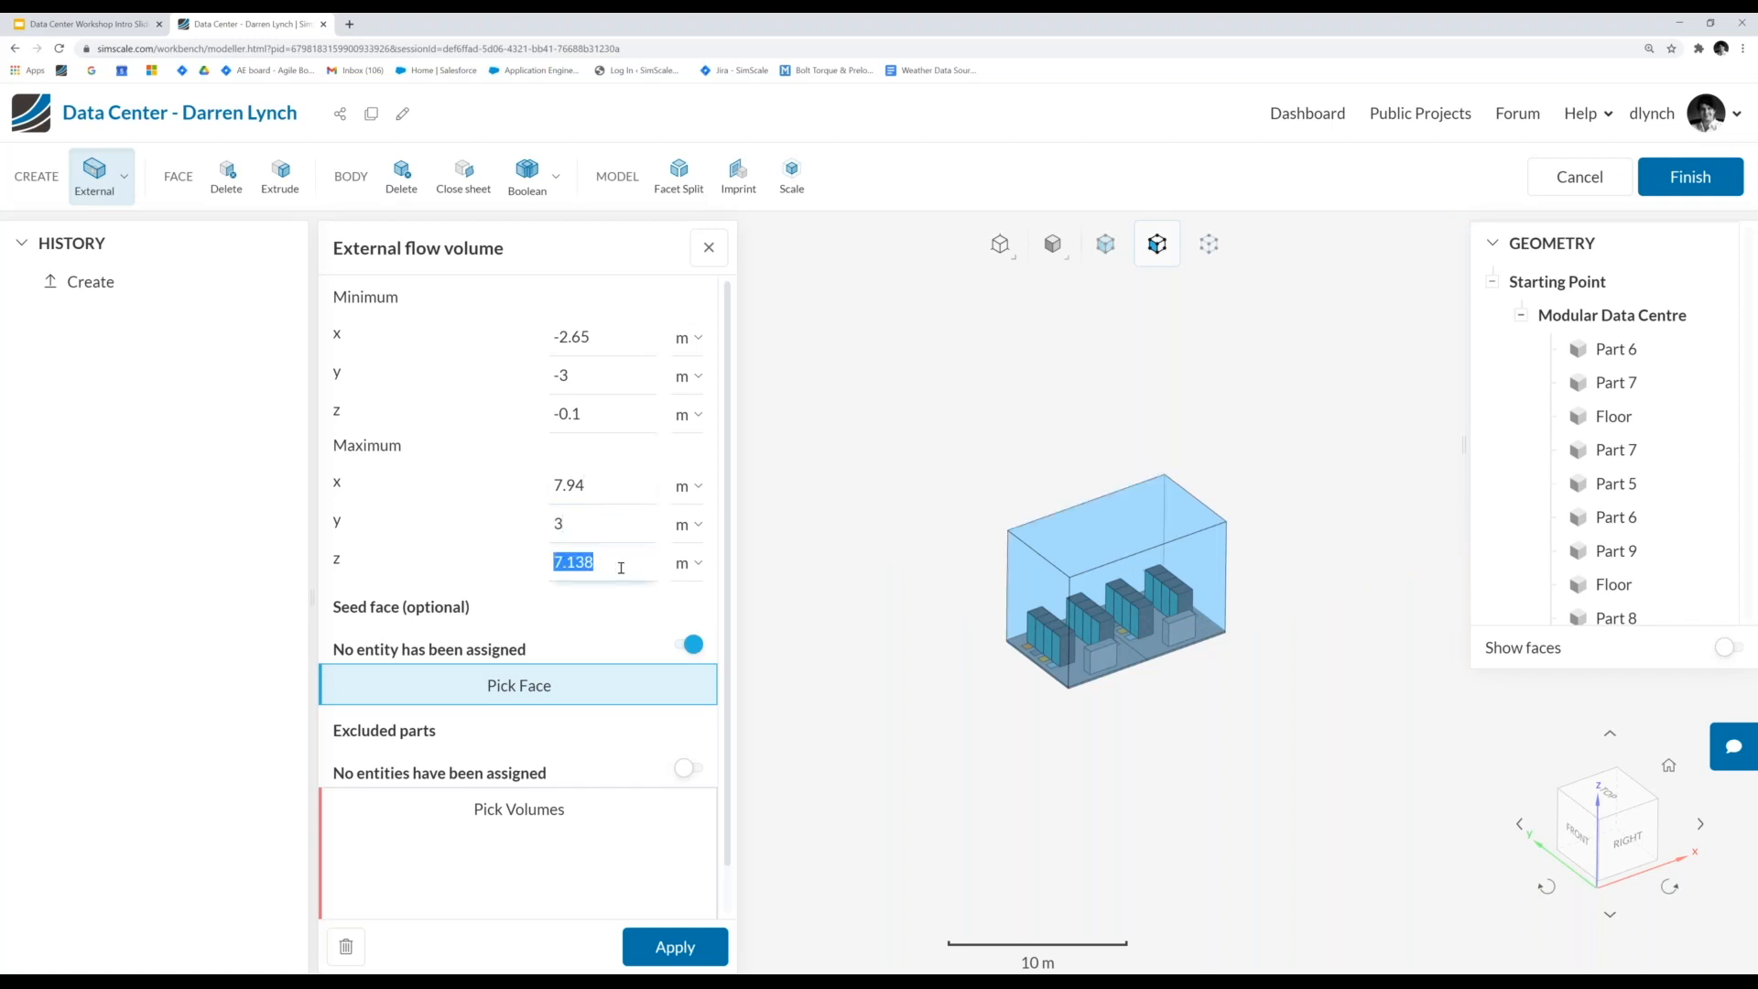
text(2.5)
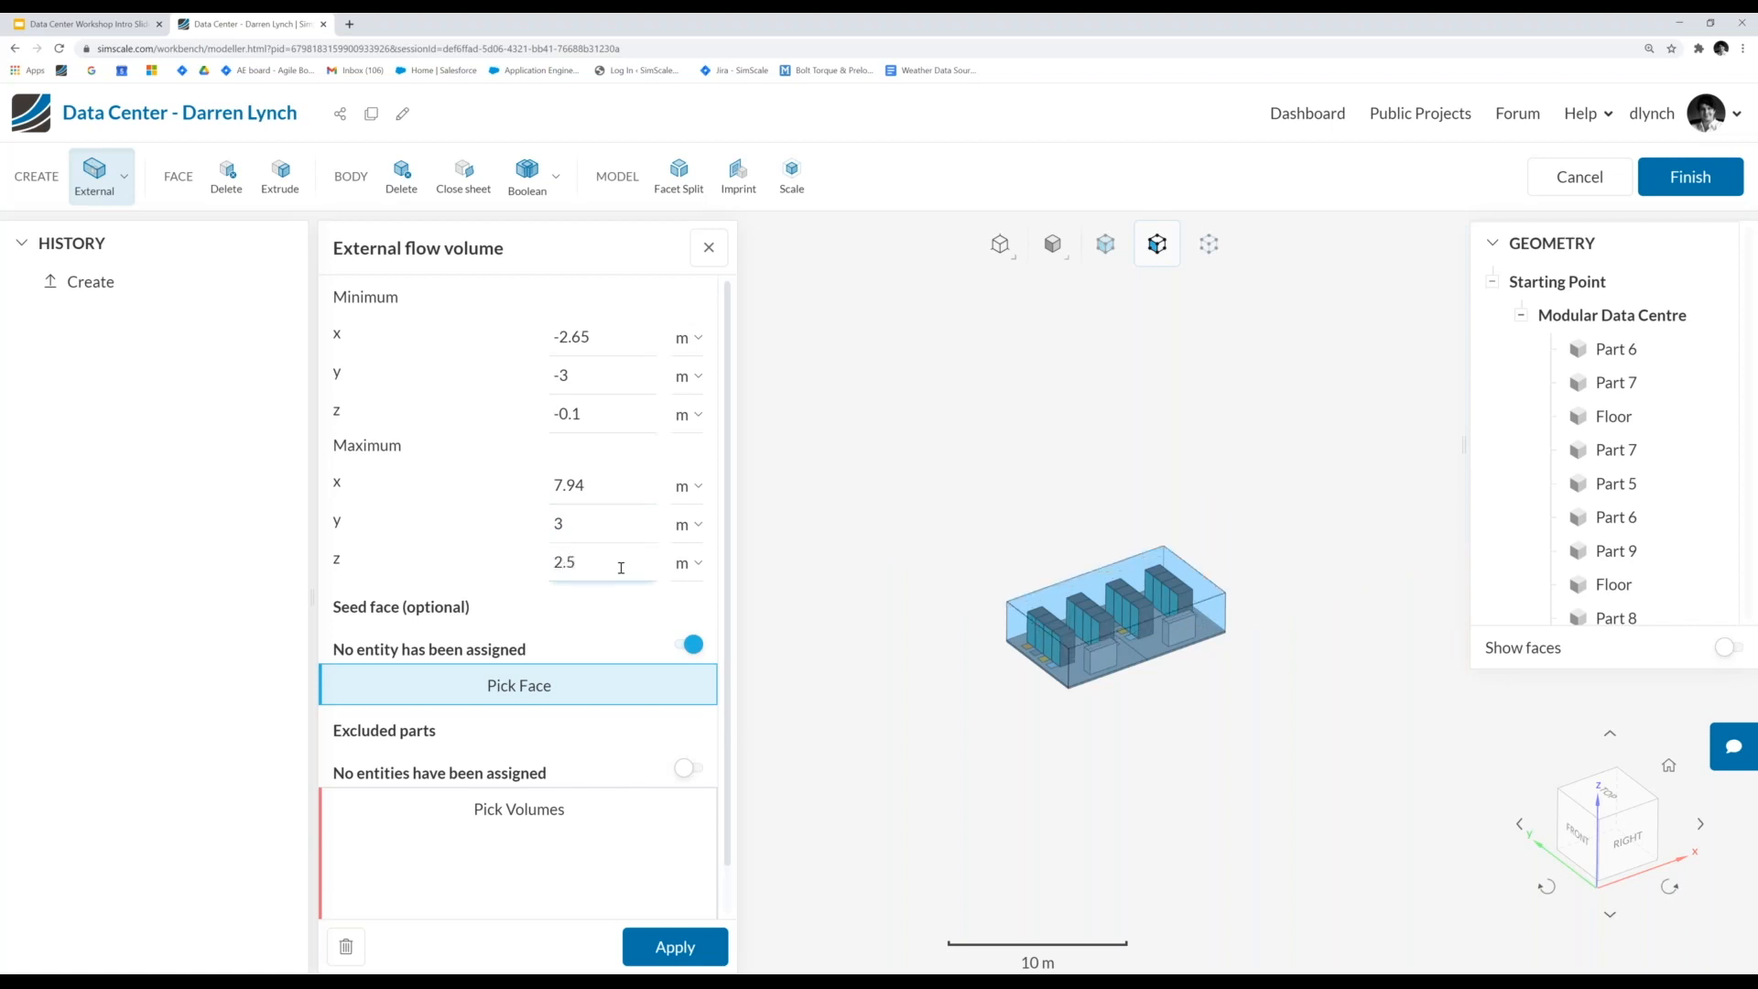
scroll(1107, 689, up, 5)
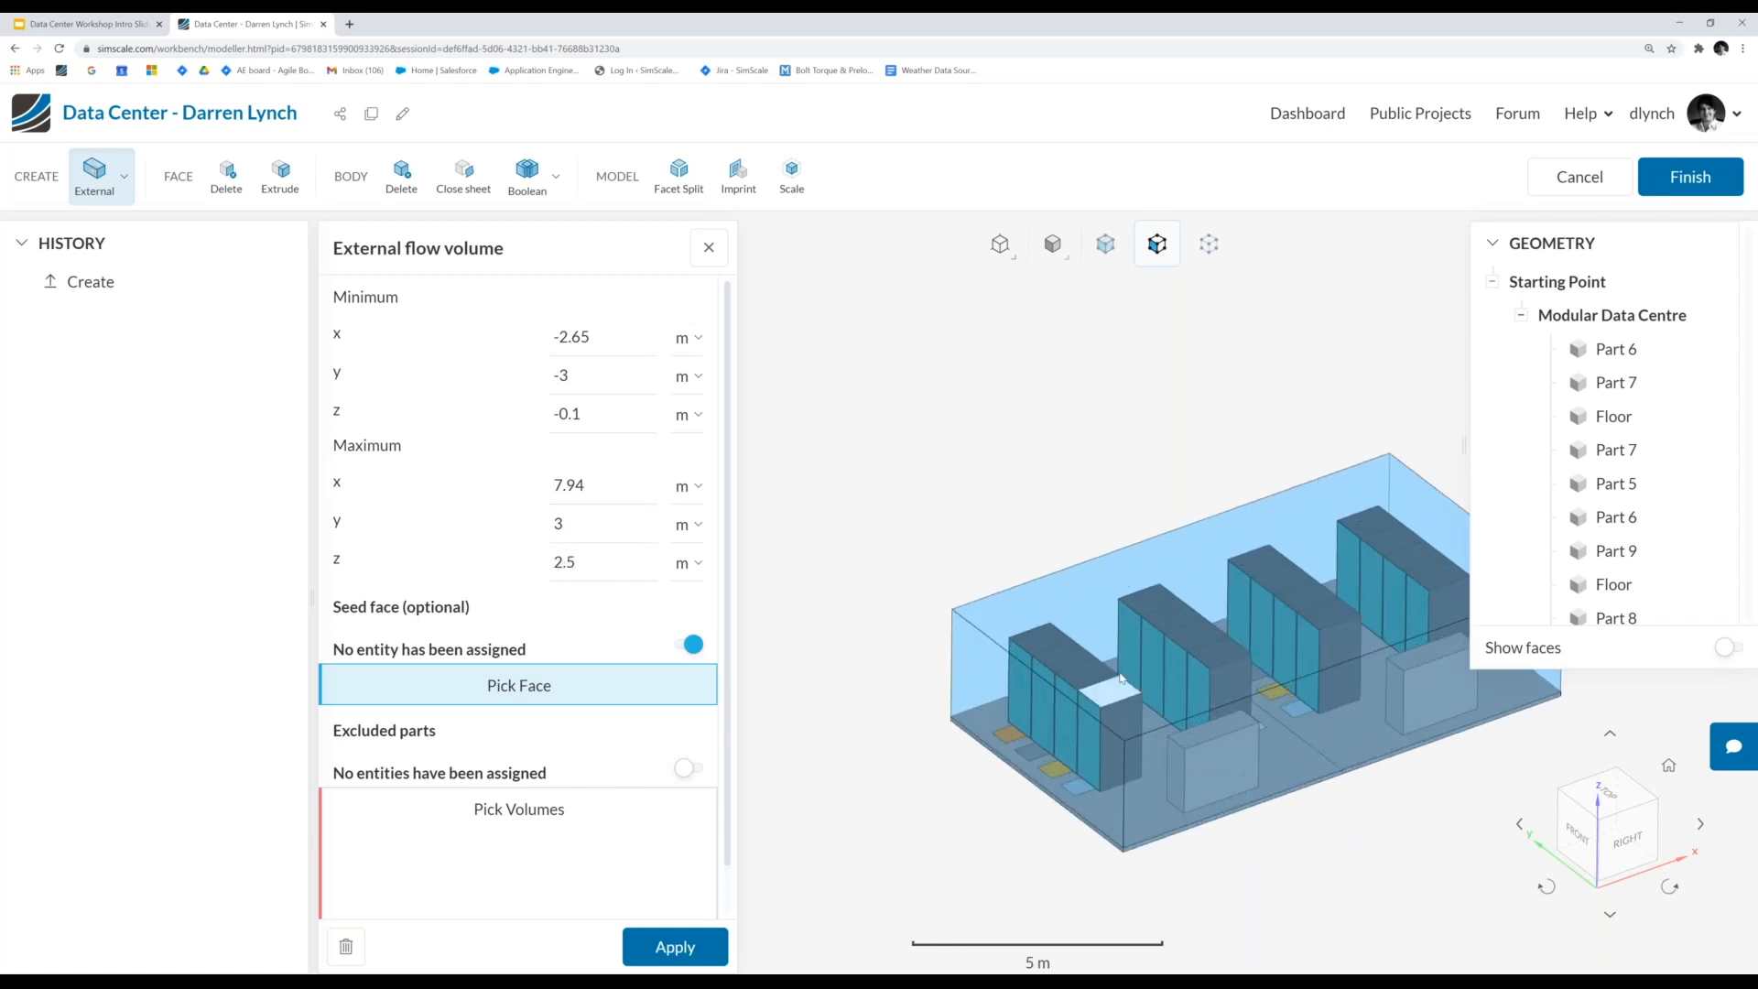
right_drag(1047, 655, 1018, 649)
drag(1228, 773, 1264, 726)
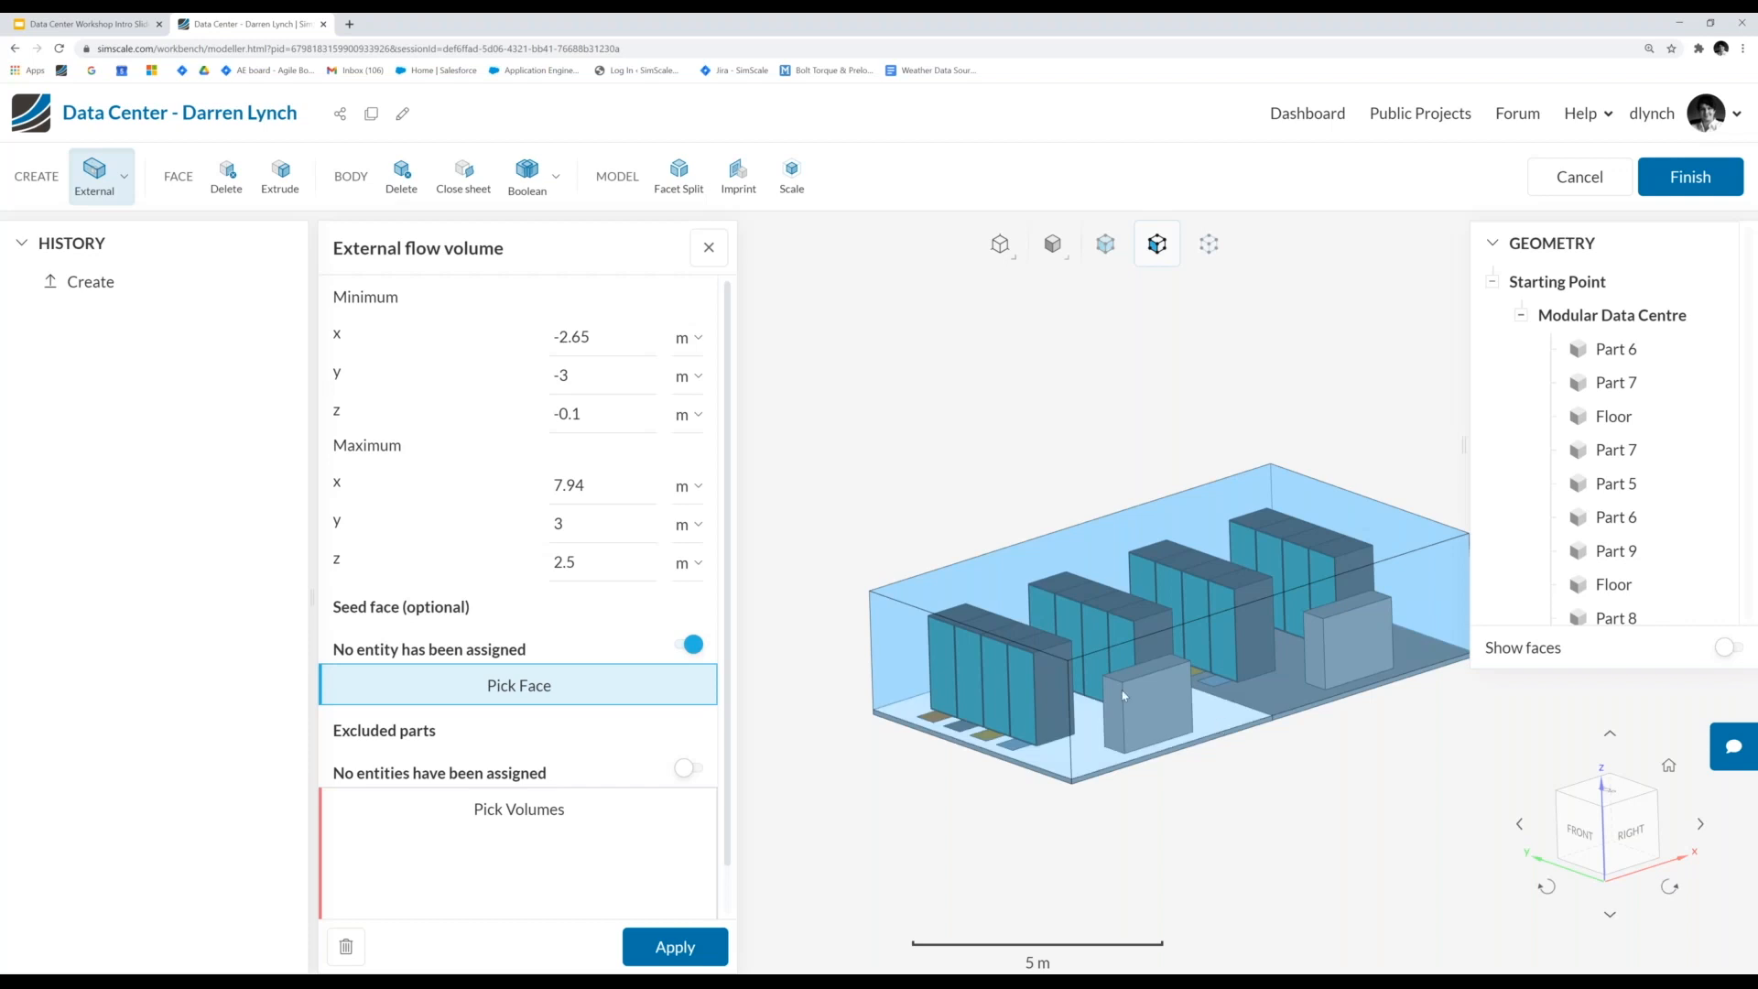
- Zoom, tilt and pan for a close view of the small box's top face beside the racks
scroll(844, 498, down, 5)
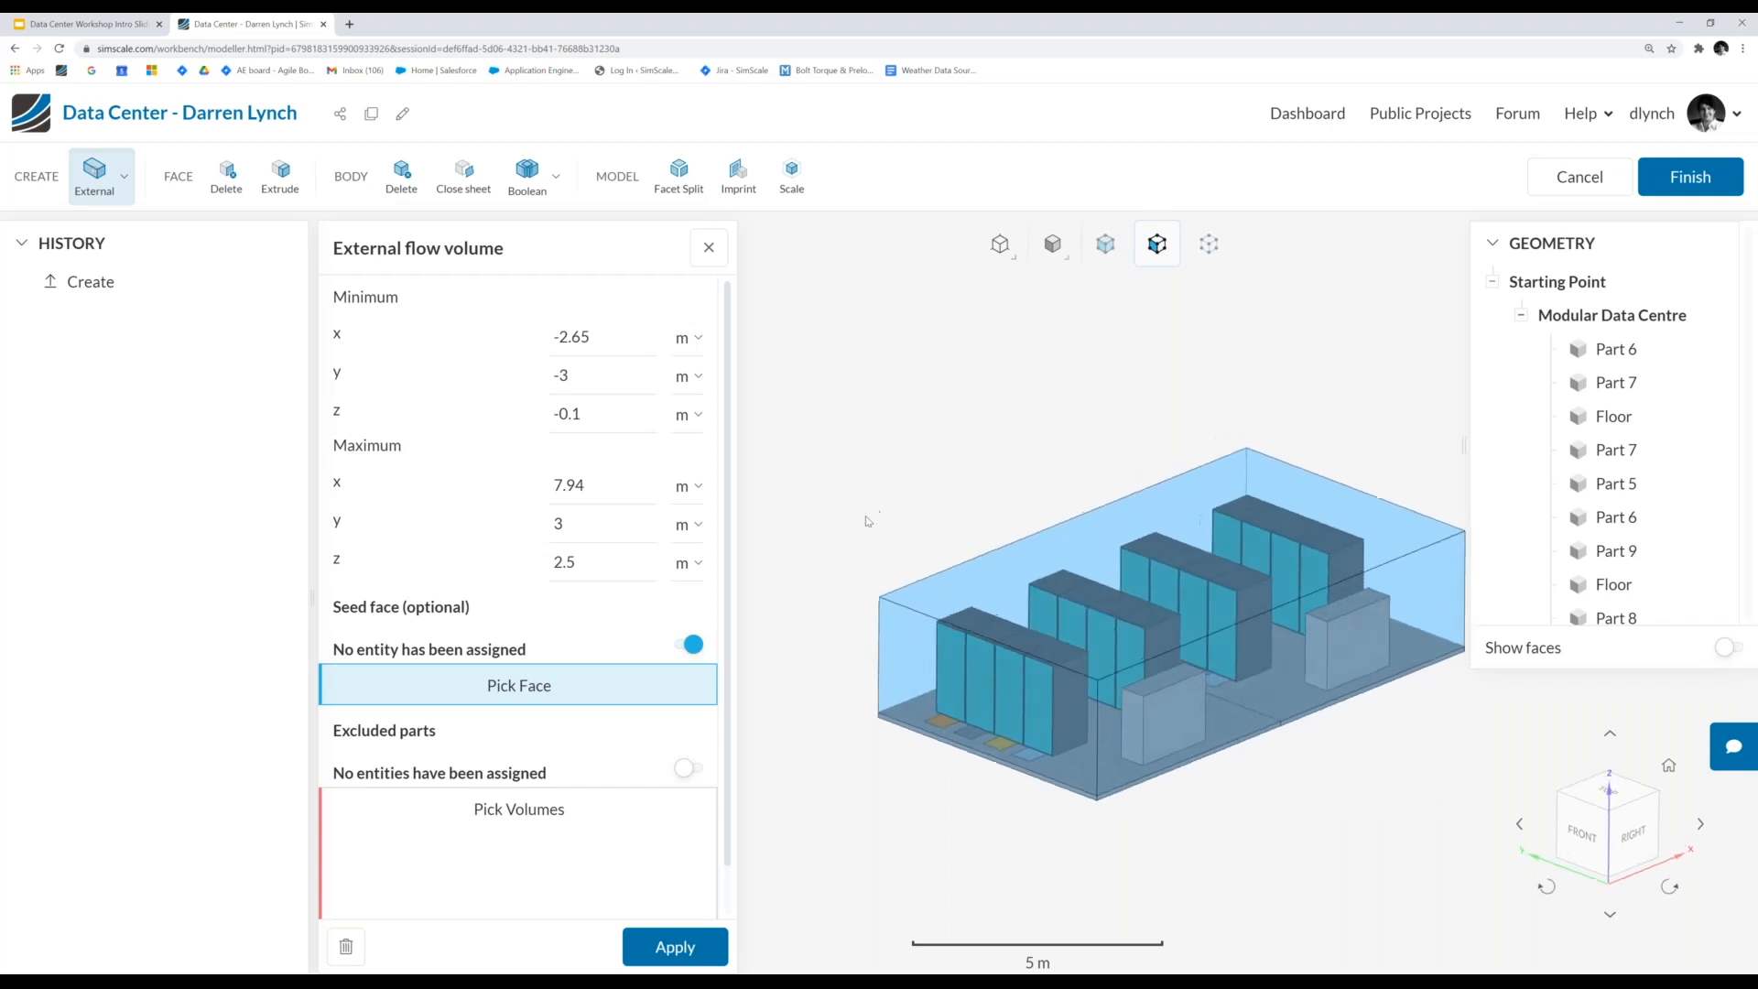
scroll(1238, 660, up, 3)
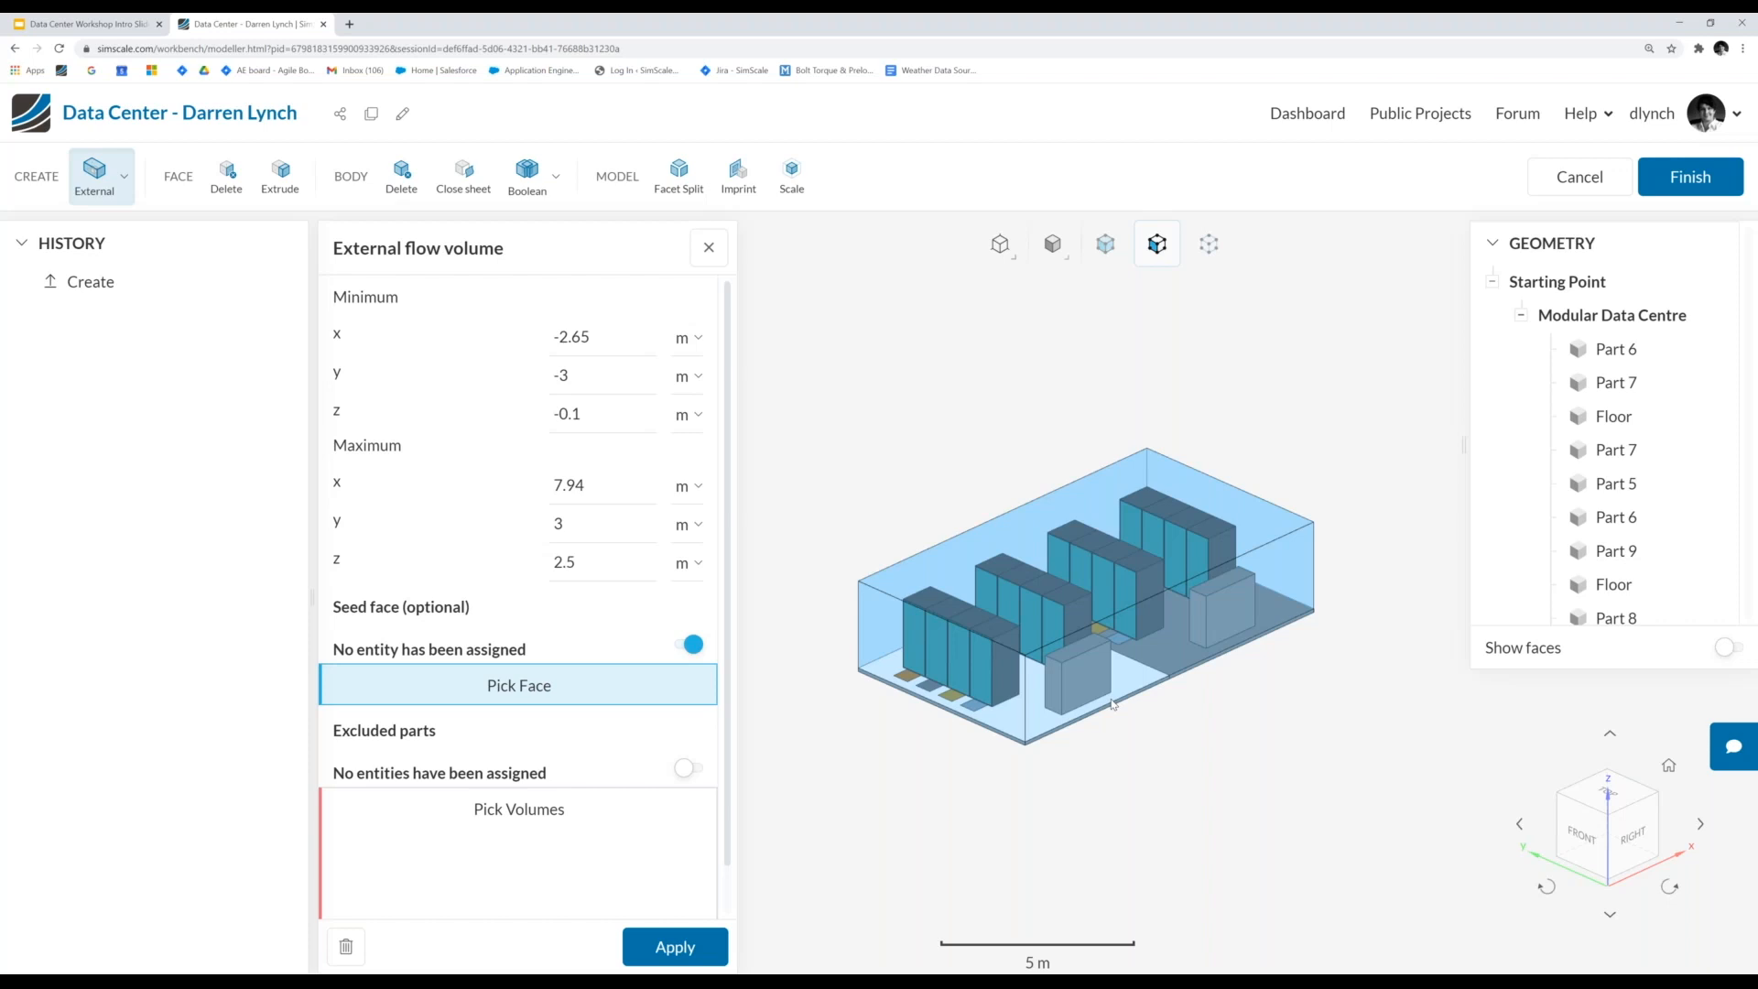
scroll(1110, 701, up, 4)
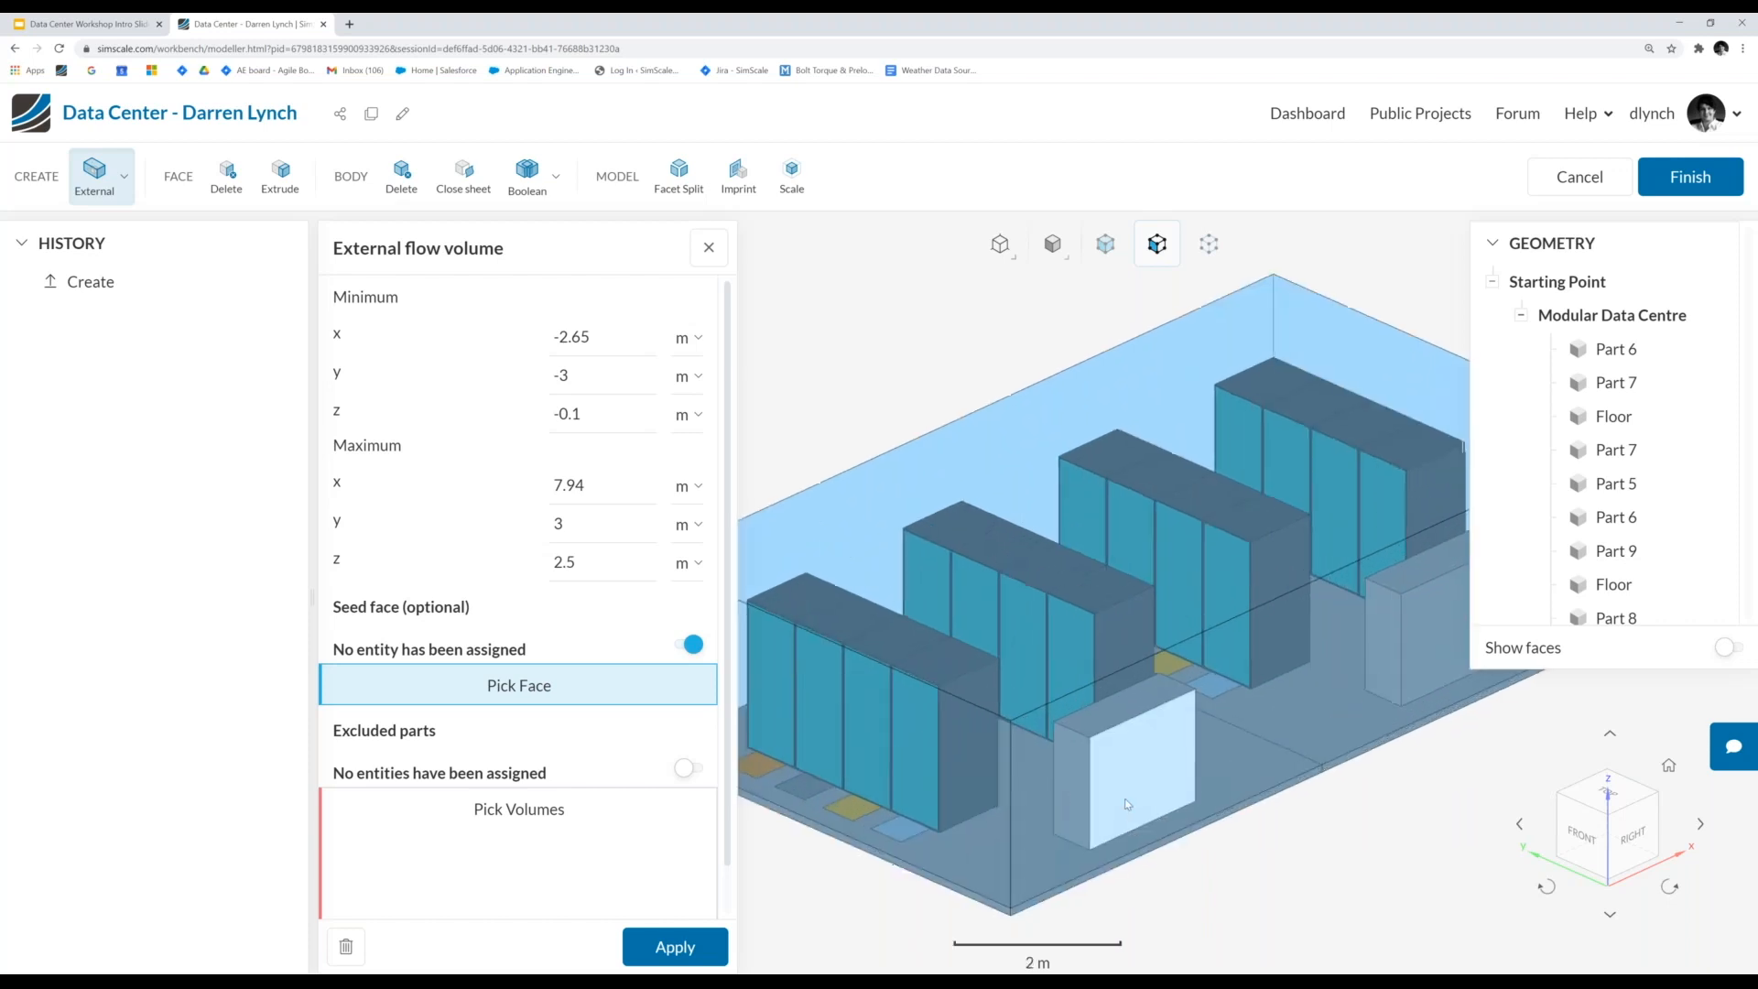
drag(1104, 698, 1060, 730)
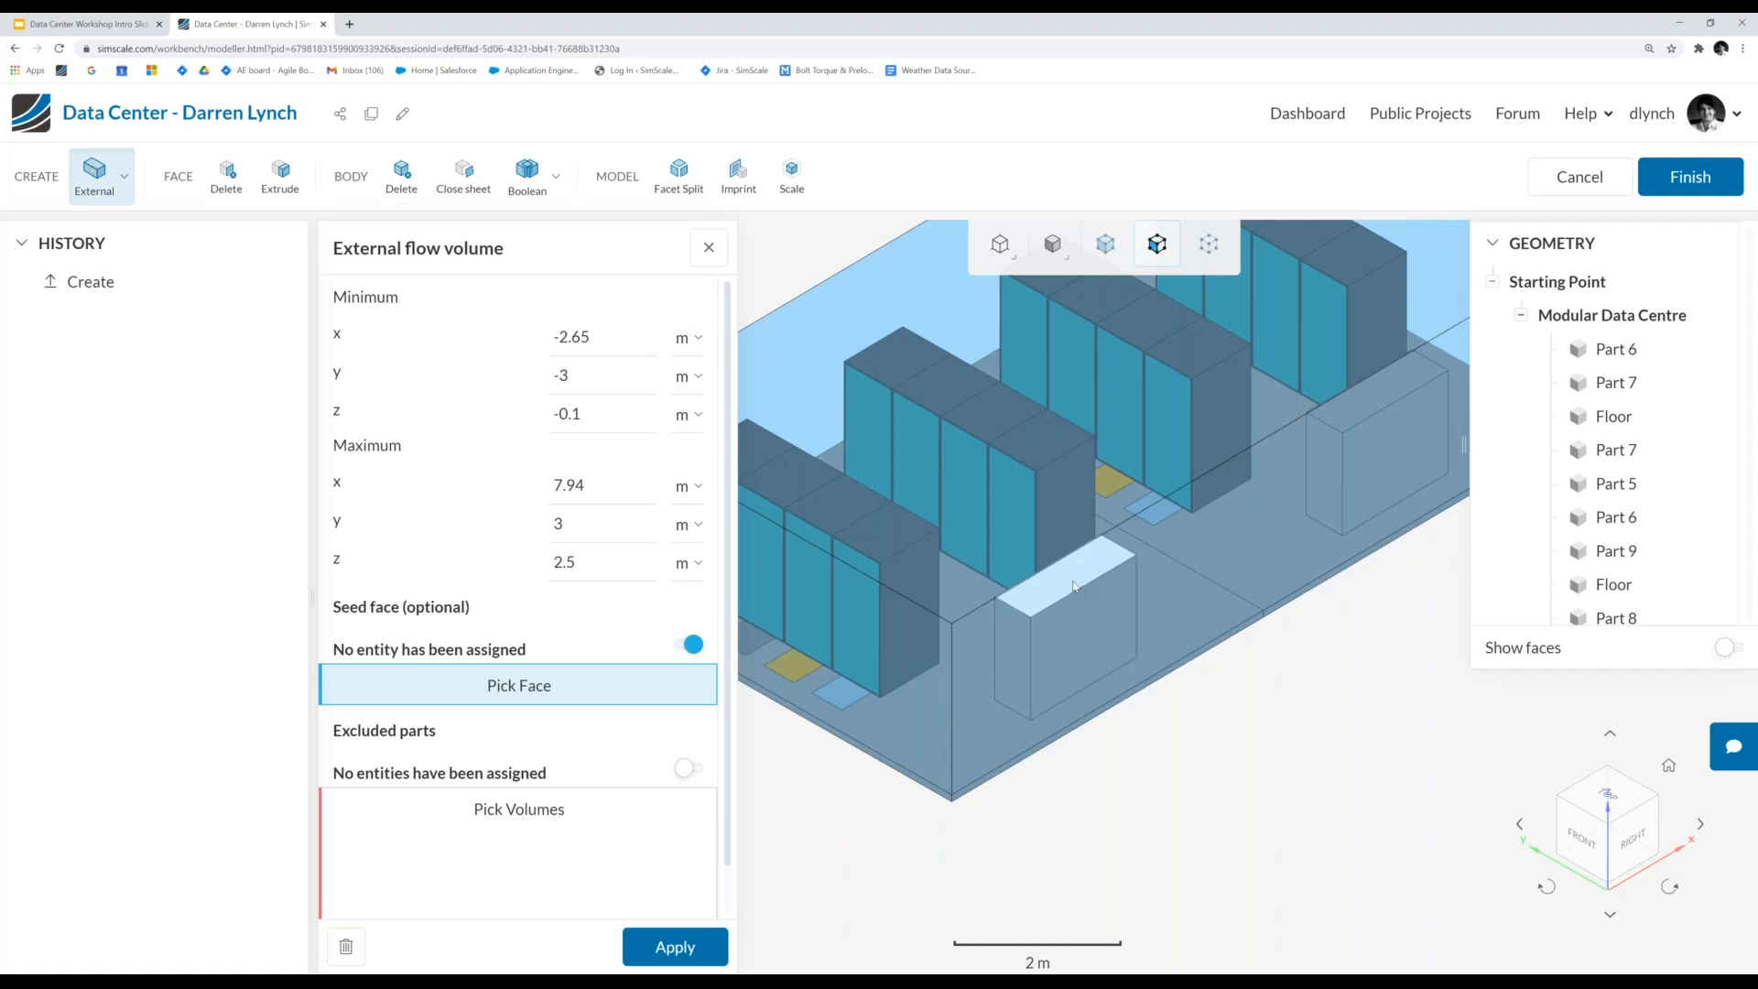
right_drag(1074, 586, 1148, 630)
- Pick the small box's top face, 300@Floor, as the flow volume's seed face
click(1148, 629)
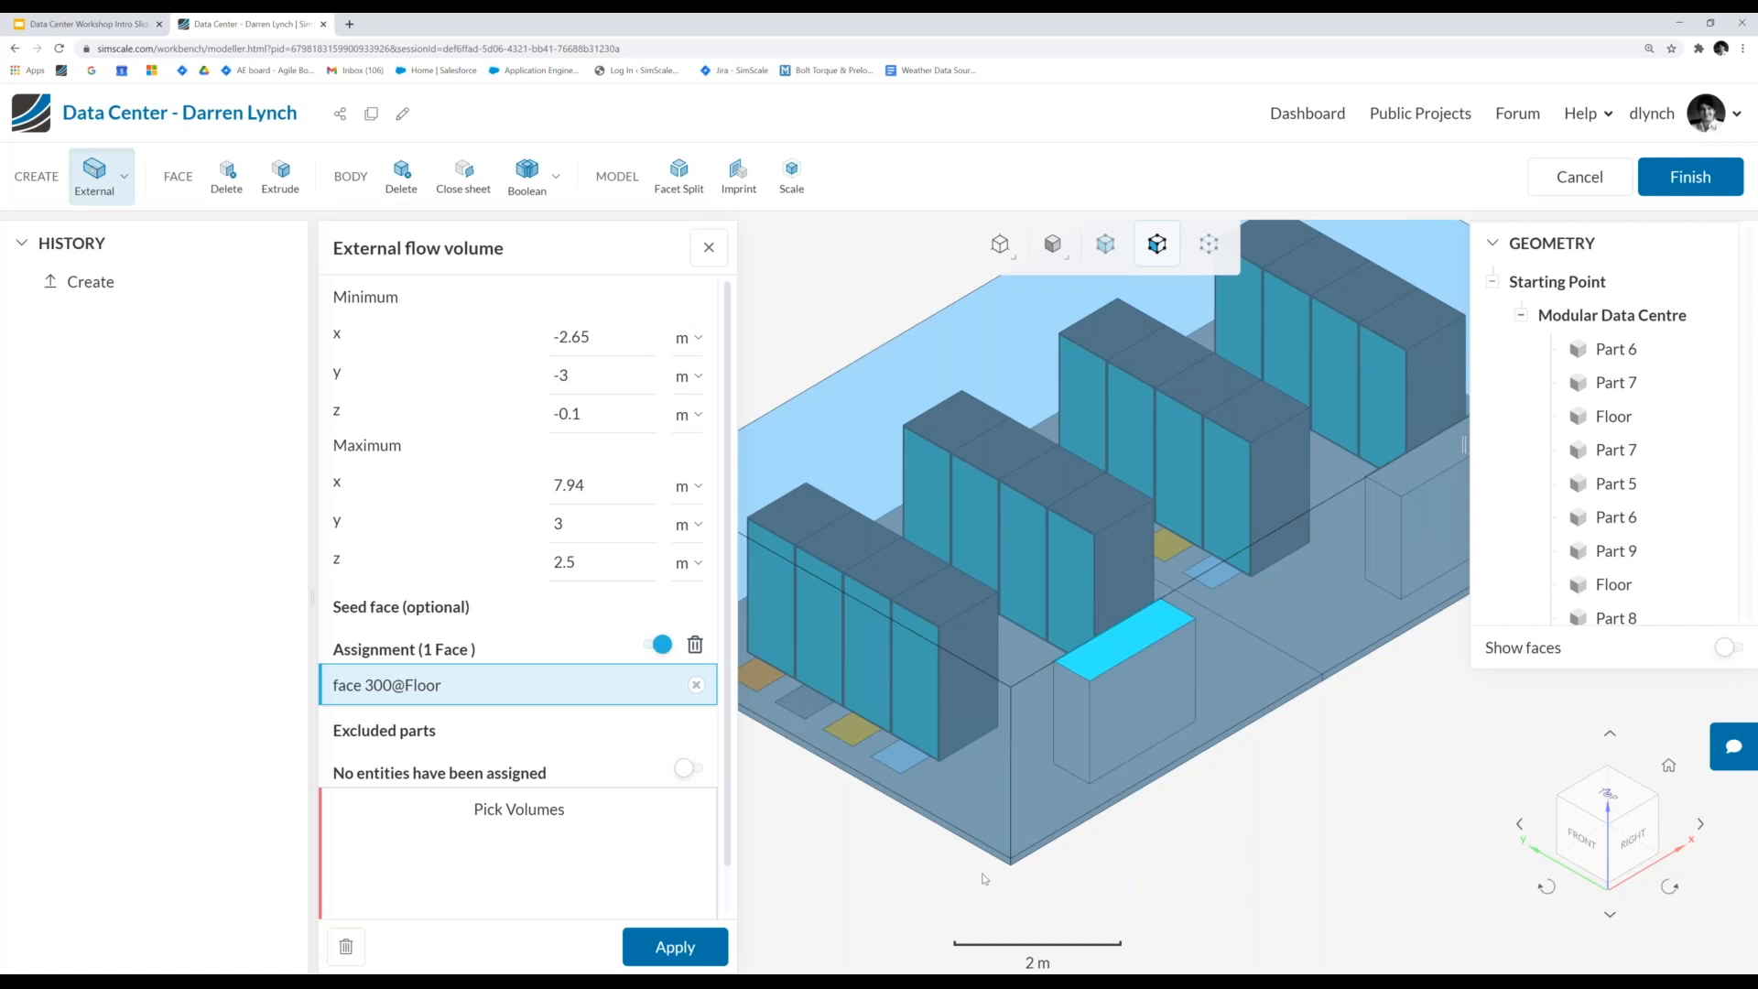
scroll(1073, 824, down, 5)
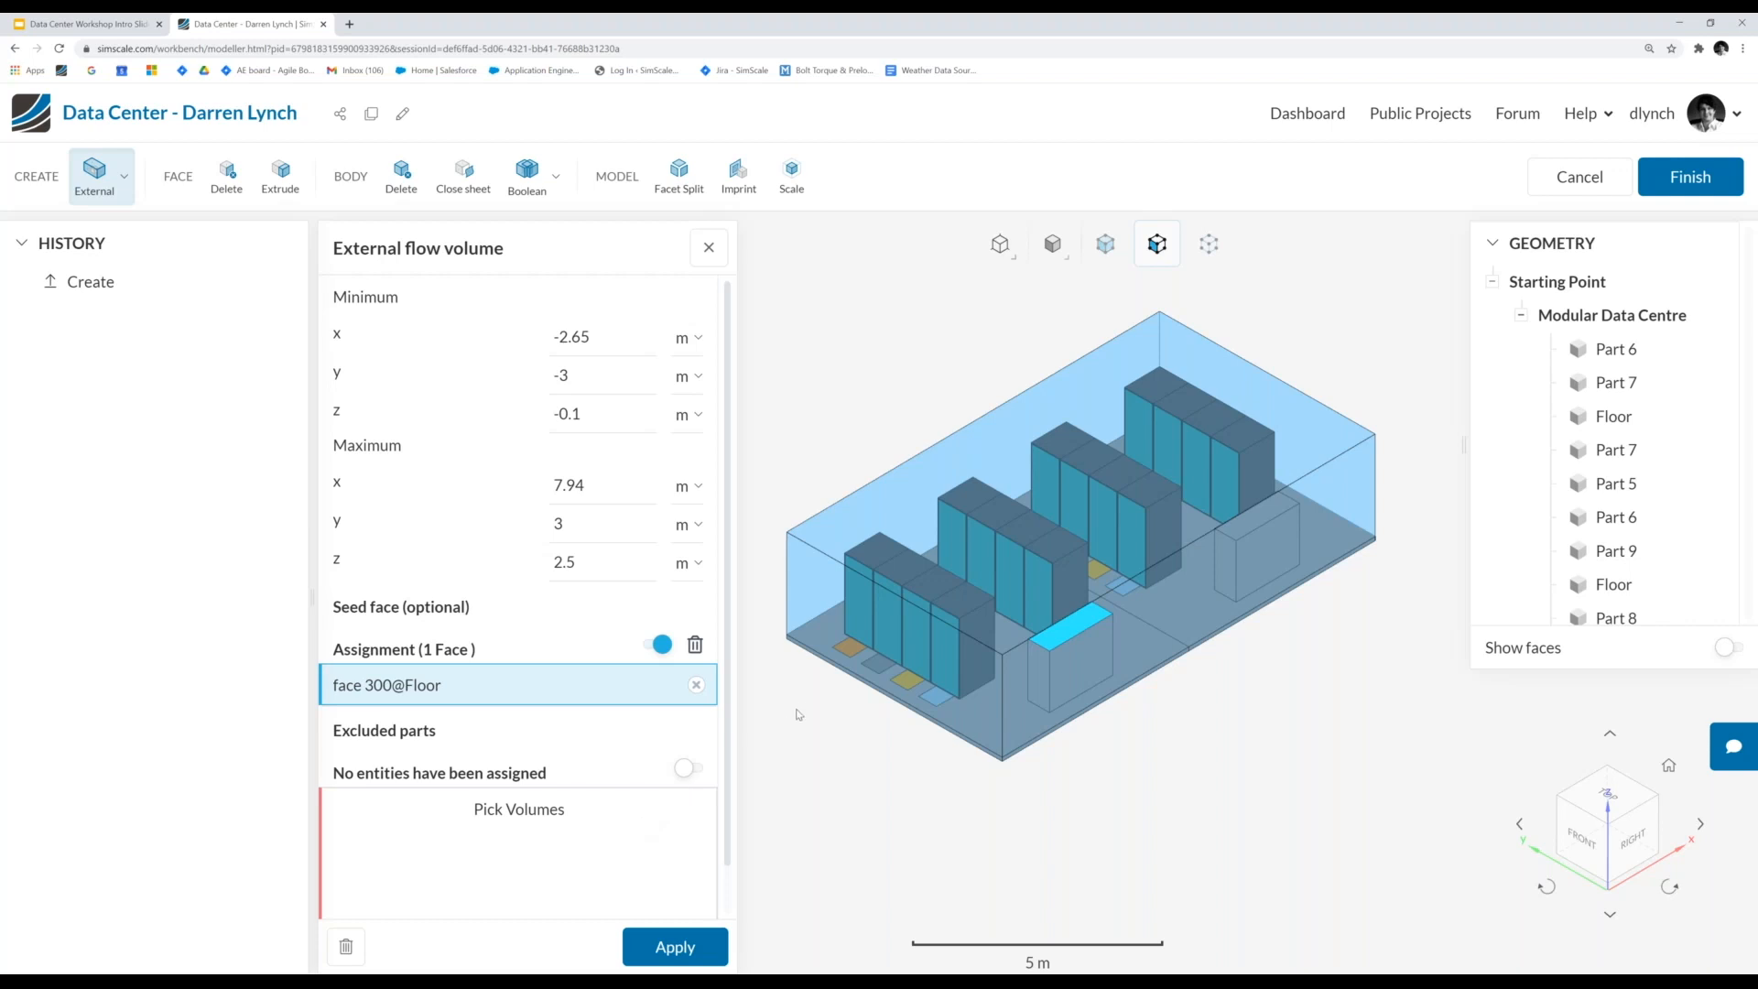
scroll(810, 717, up, 2)
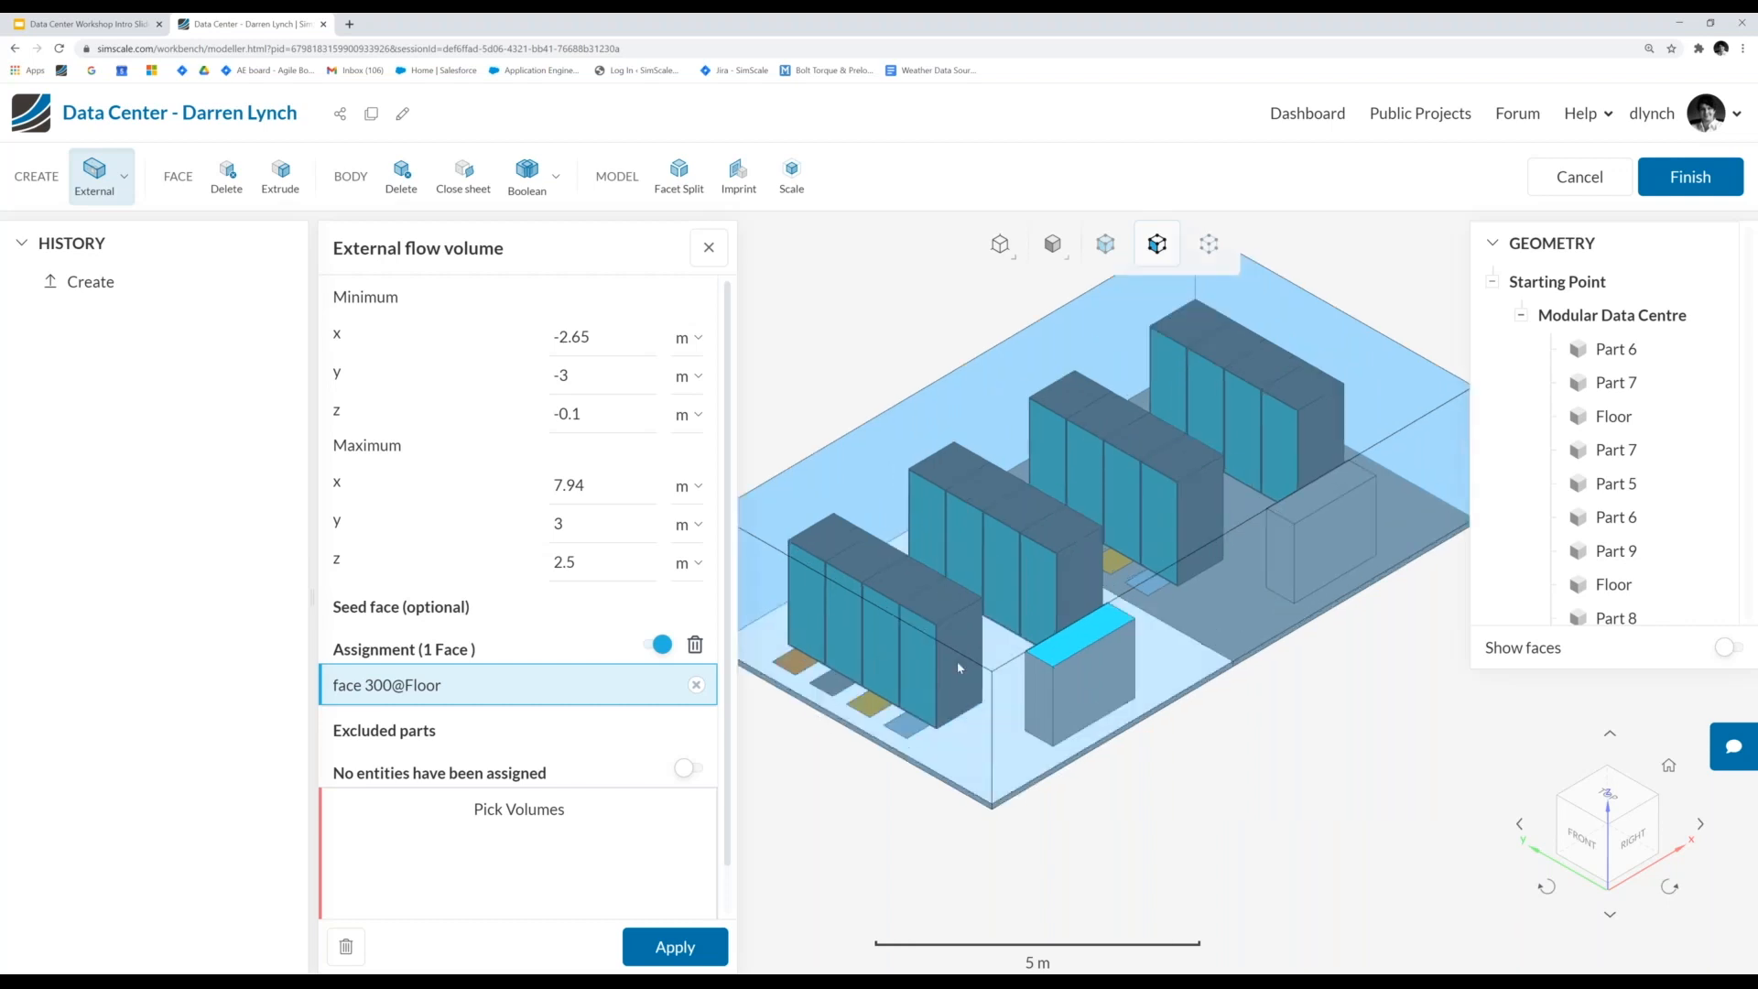
- Stop seed-face picking, select the front row's end rack as a volume, and hide it
click(657, 646)
click(1105, 244)
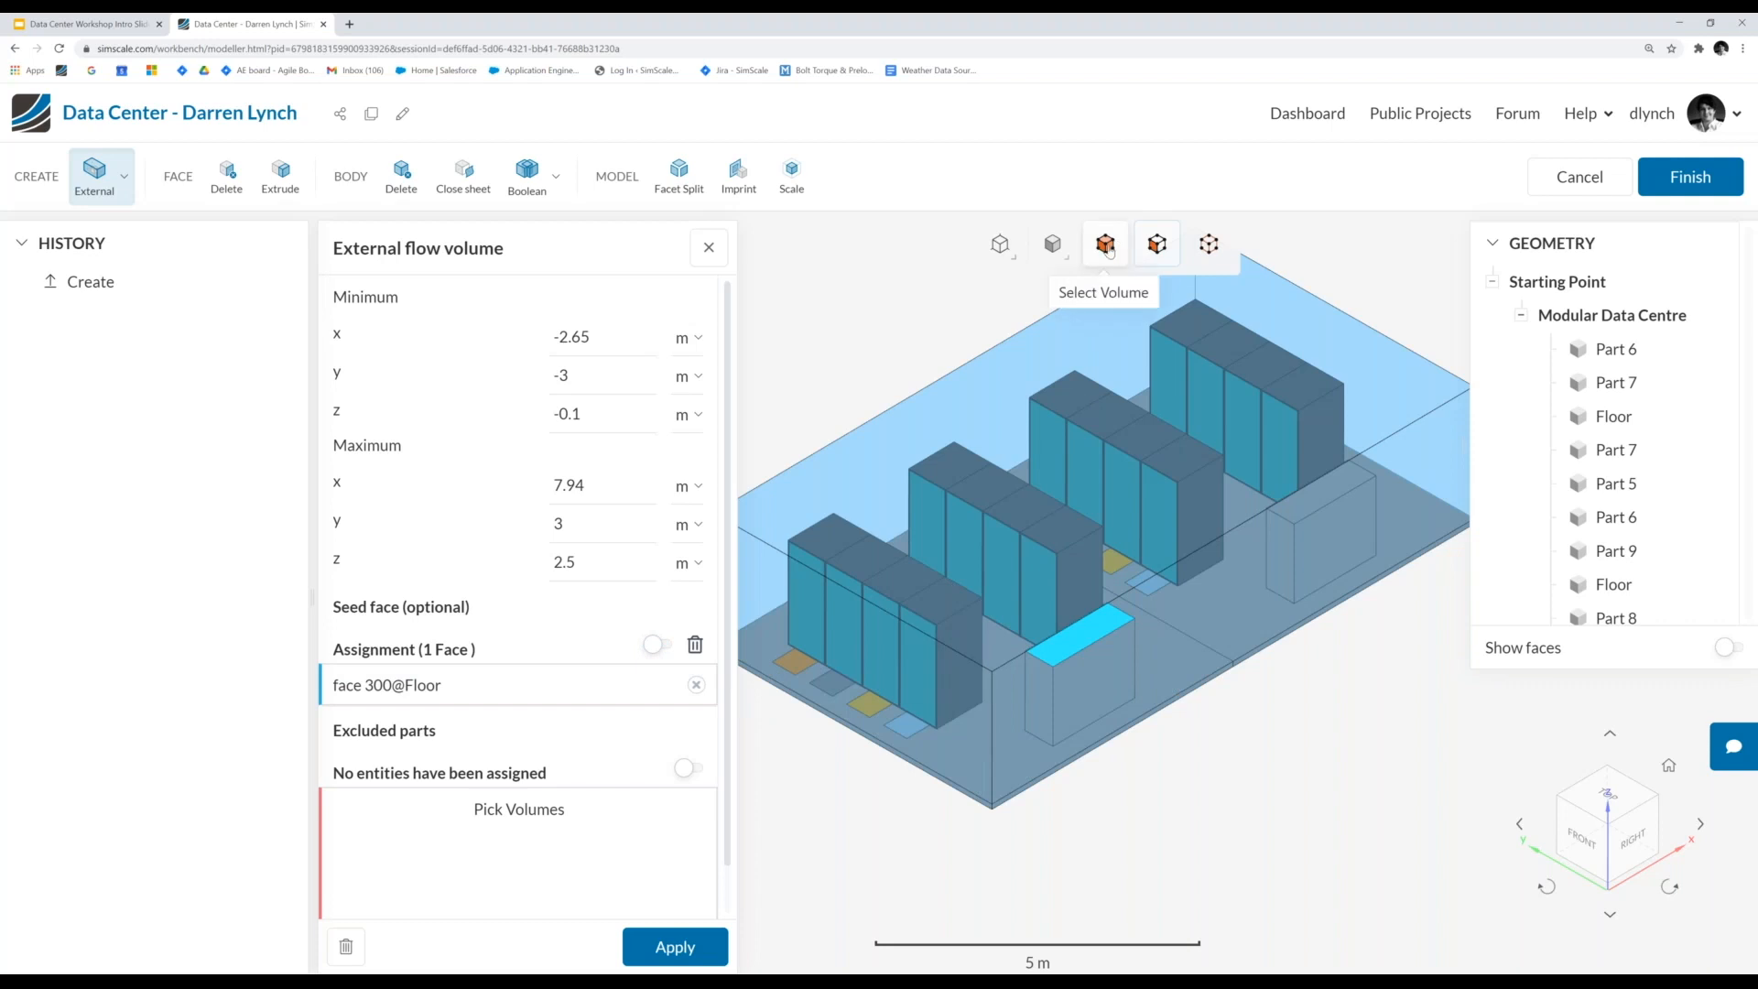
click(964, 628)
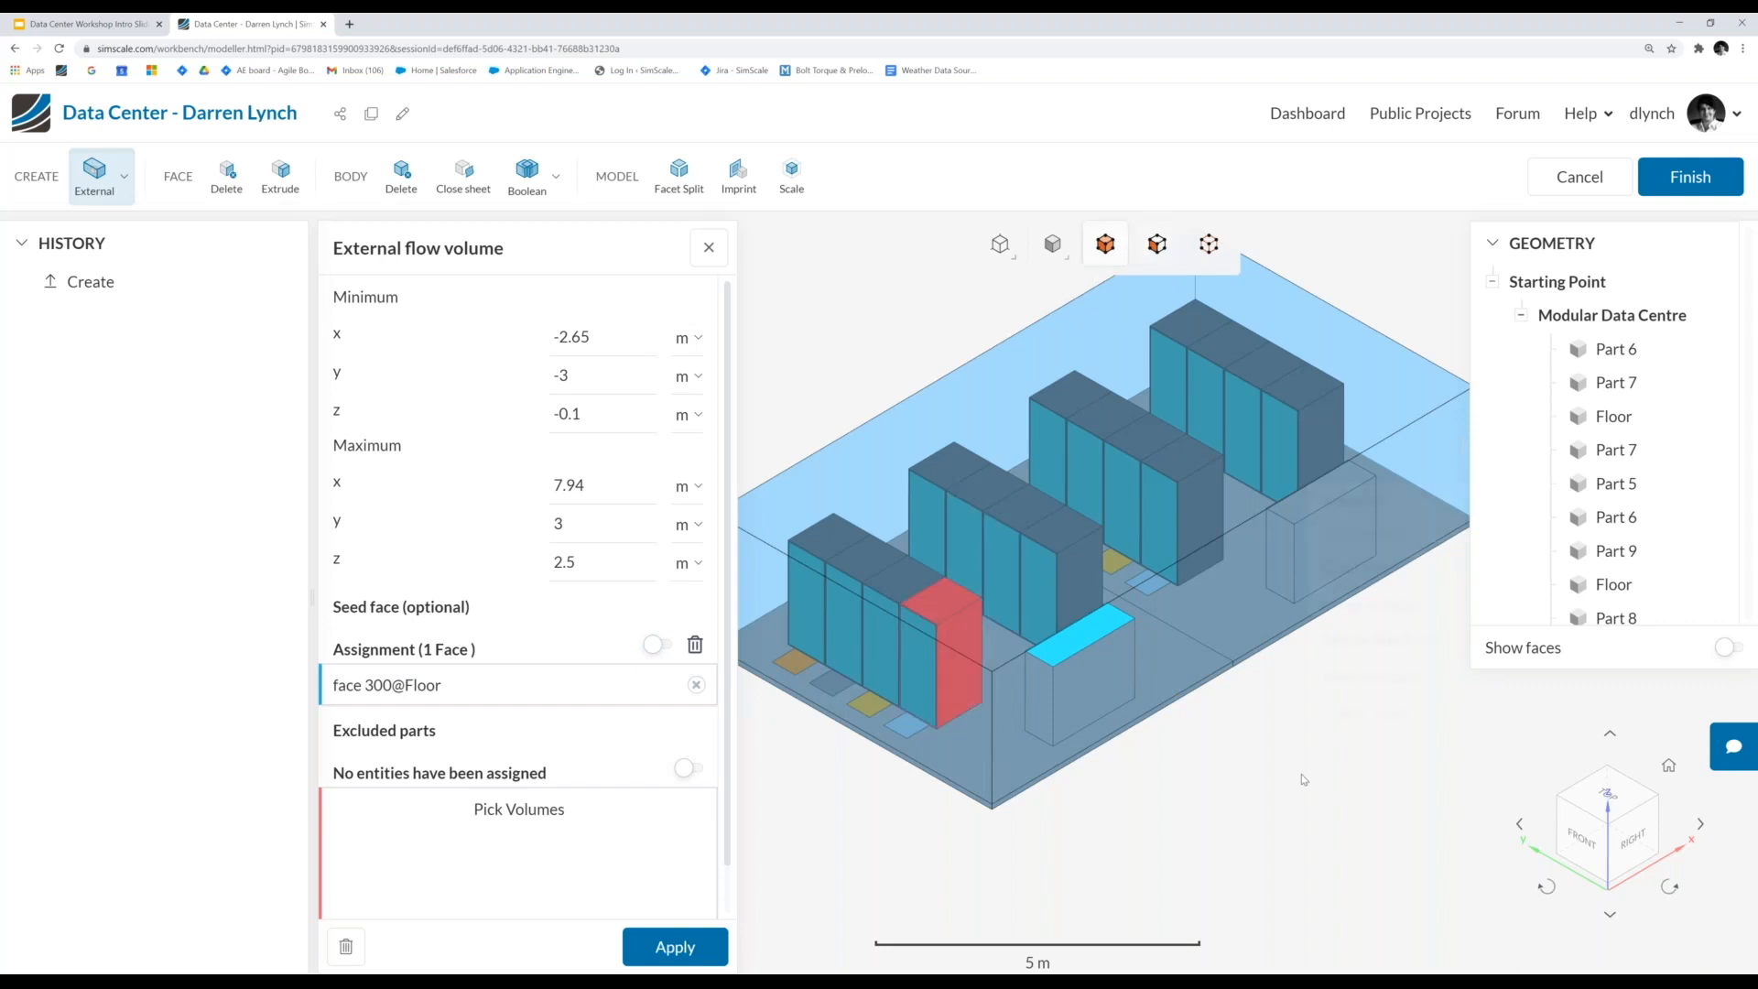
right_click(1304, 780)
click(1346, 677)
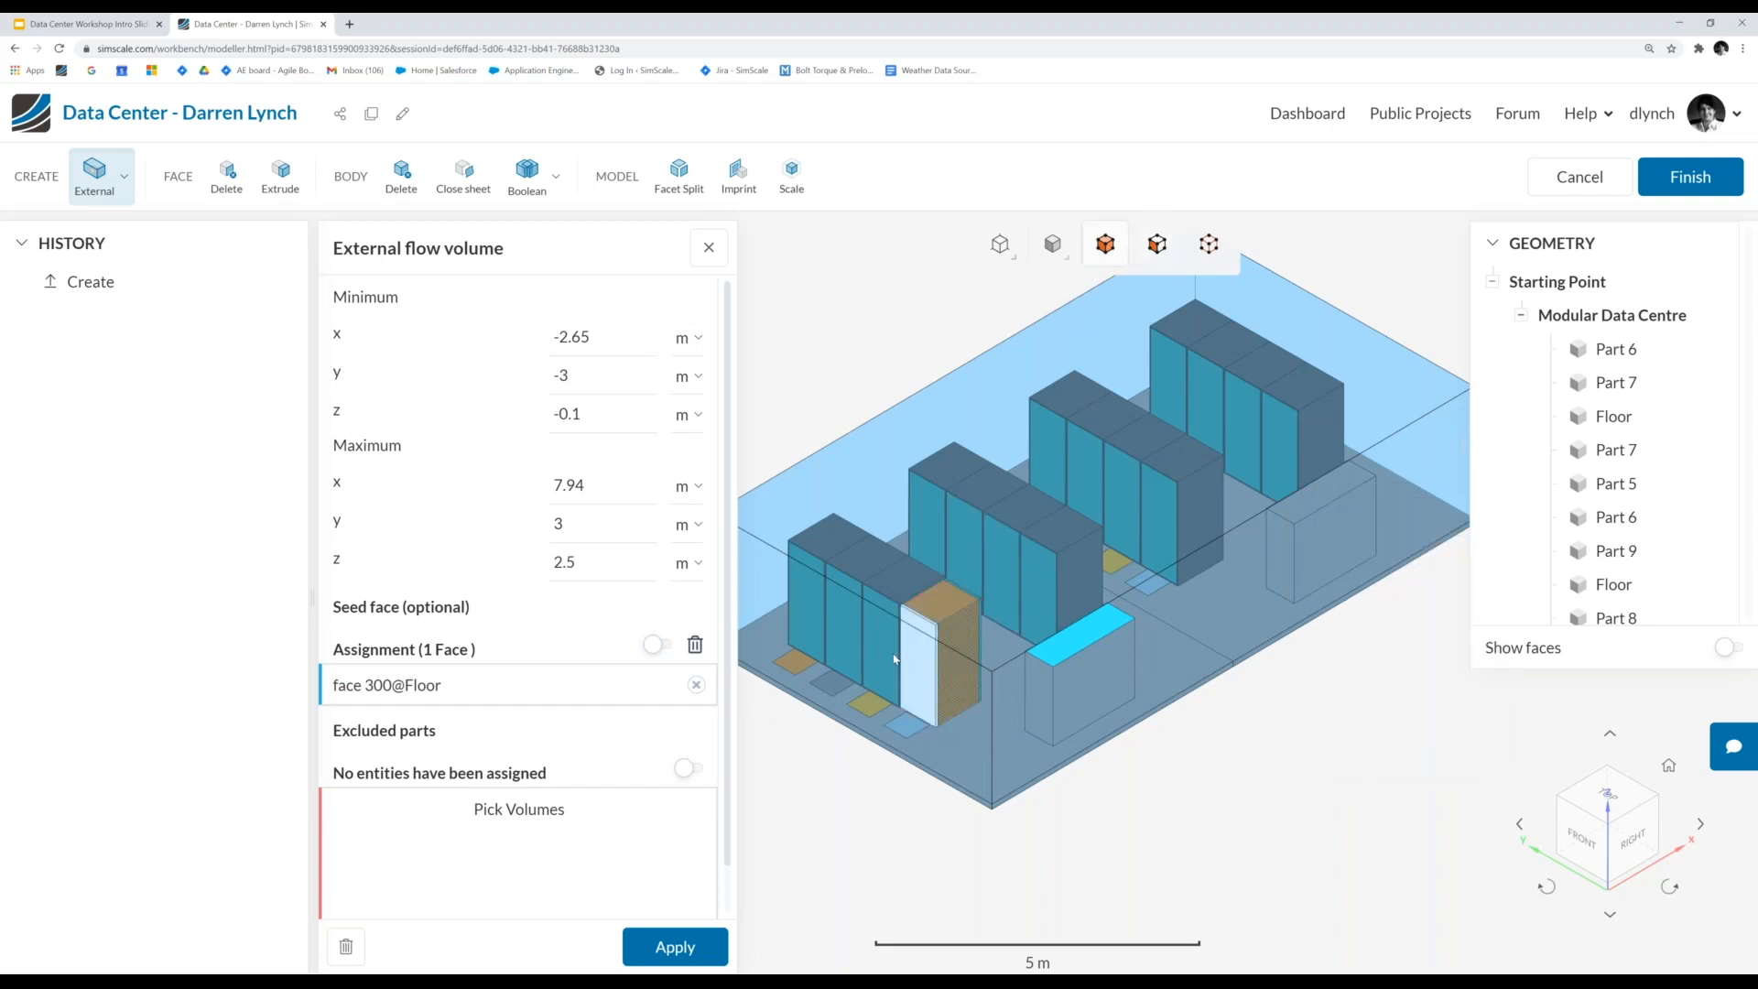
scroll(895, 658, up, 5)
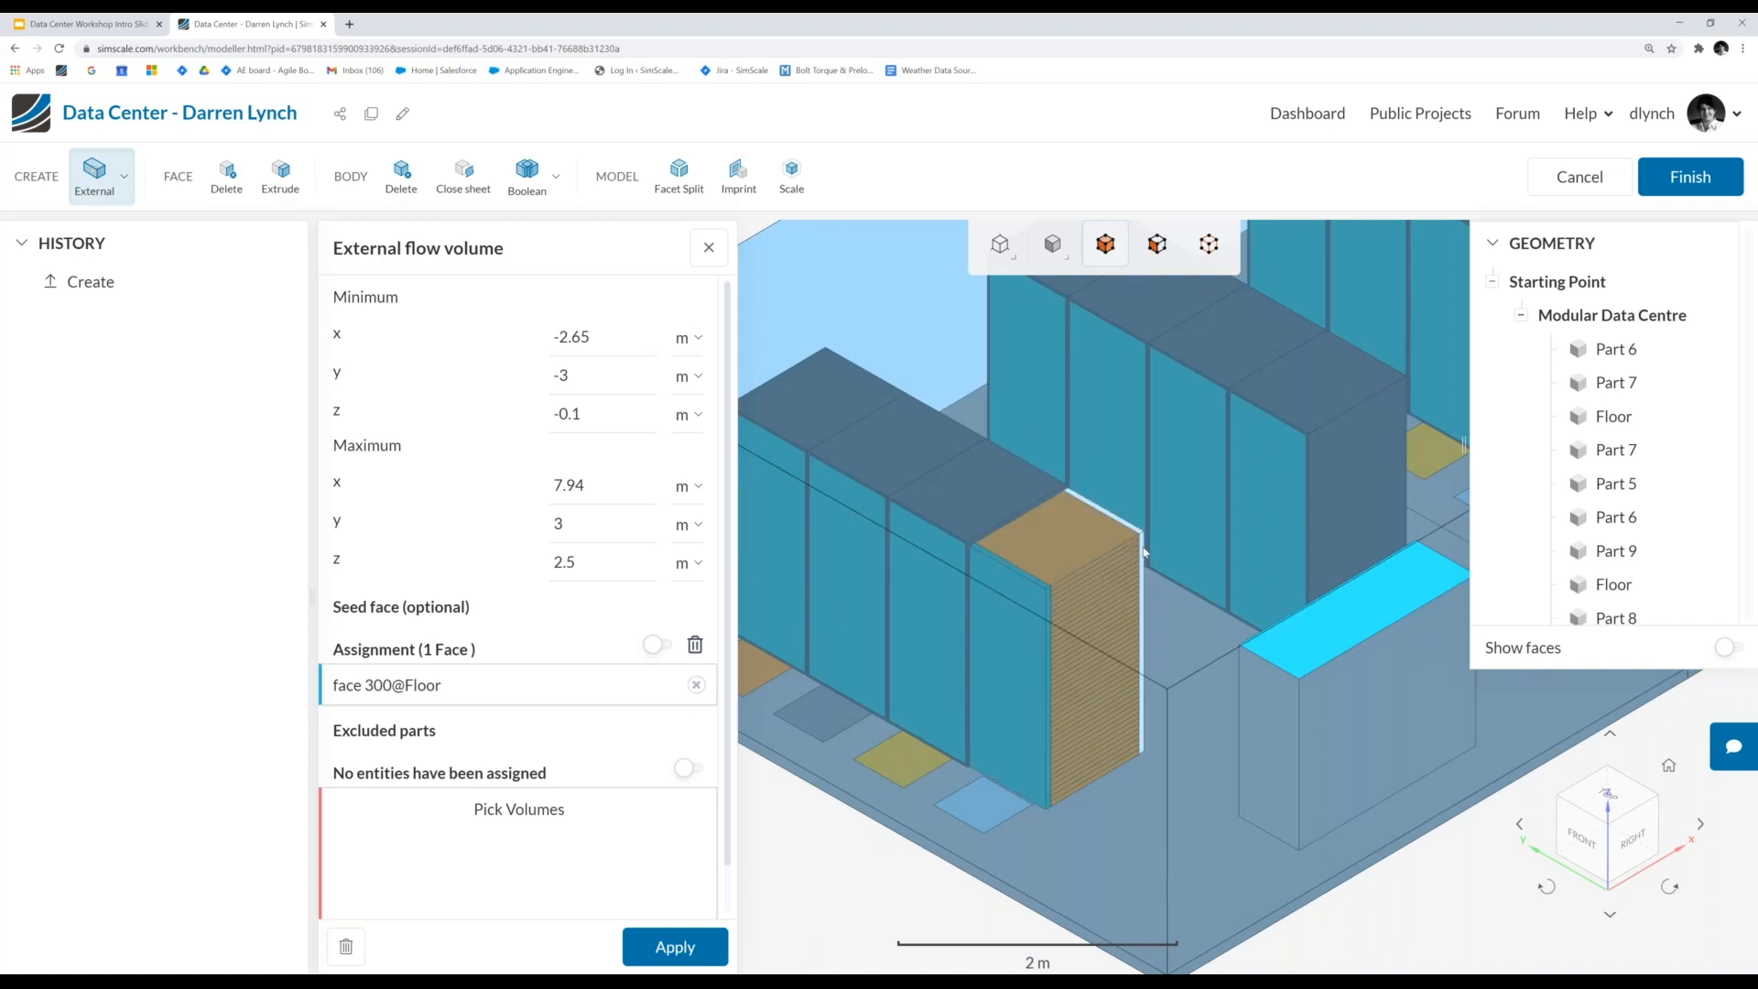
scroll(1179, 603, down, 5)
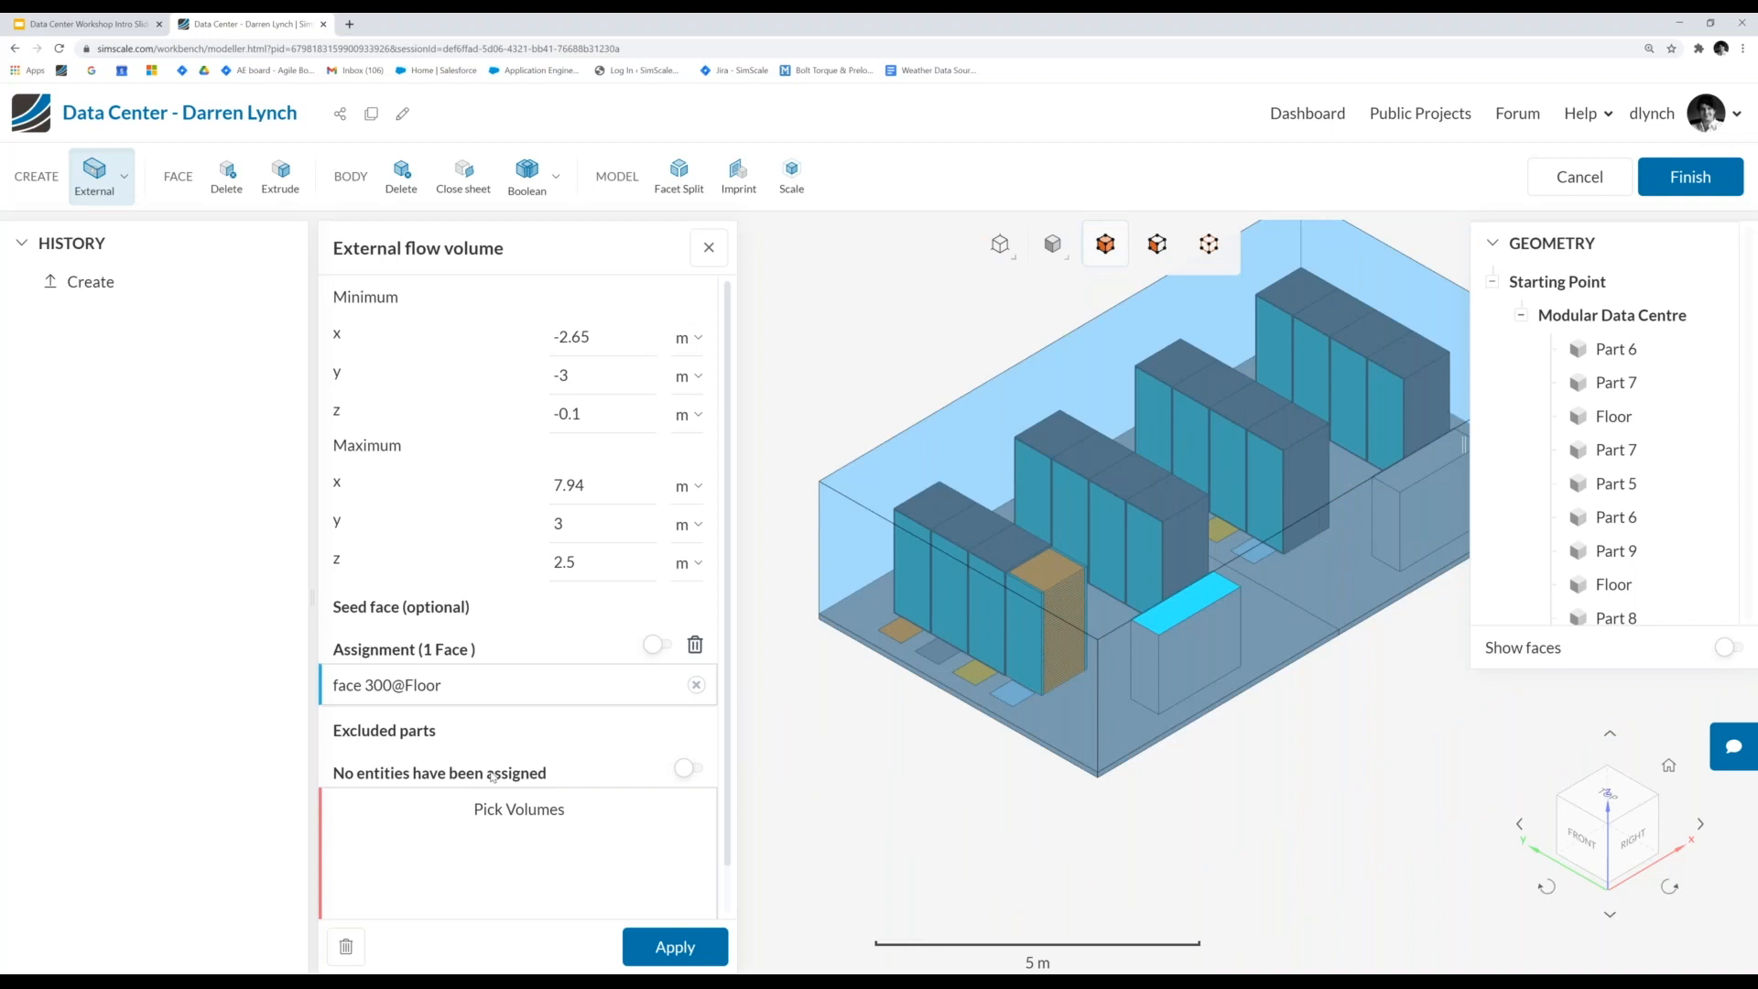
scroll(456, 795, down, 1)
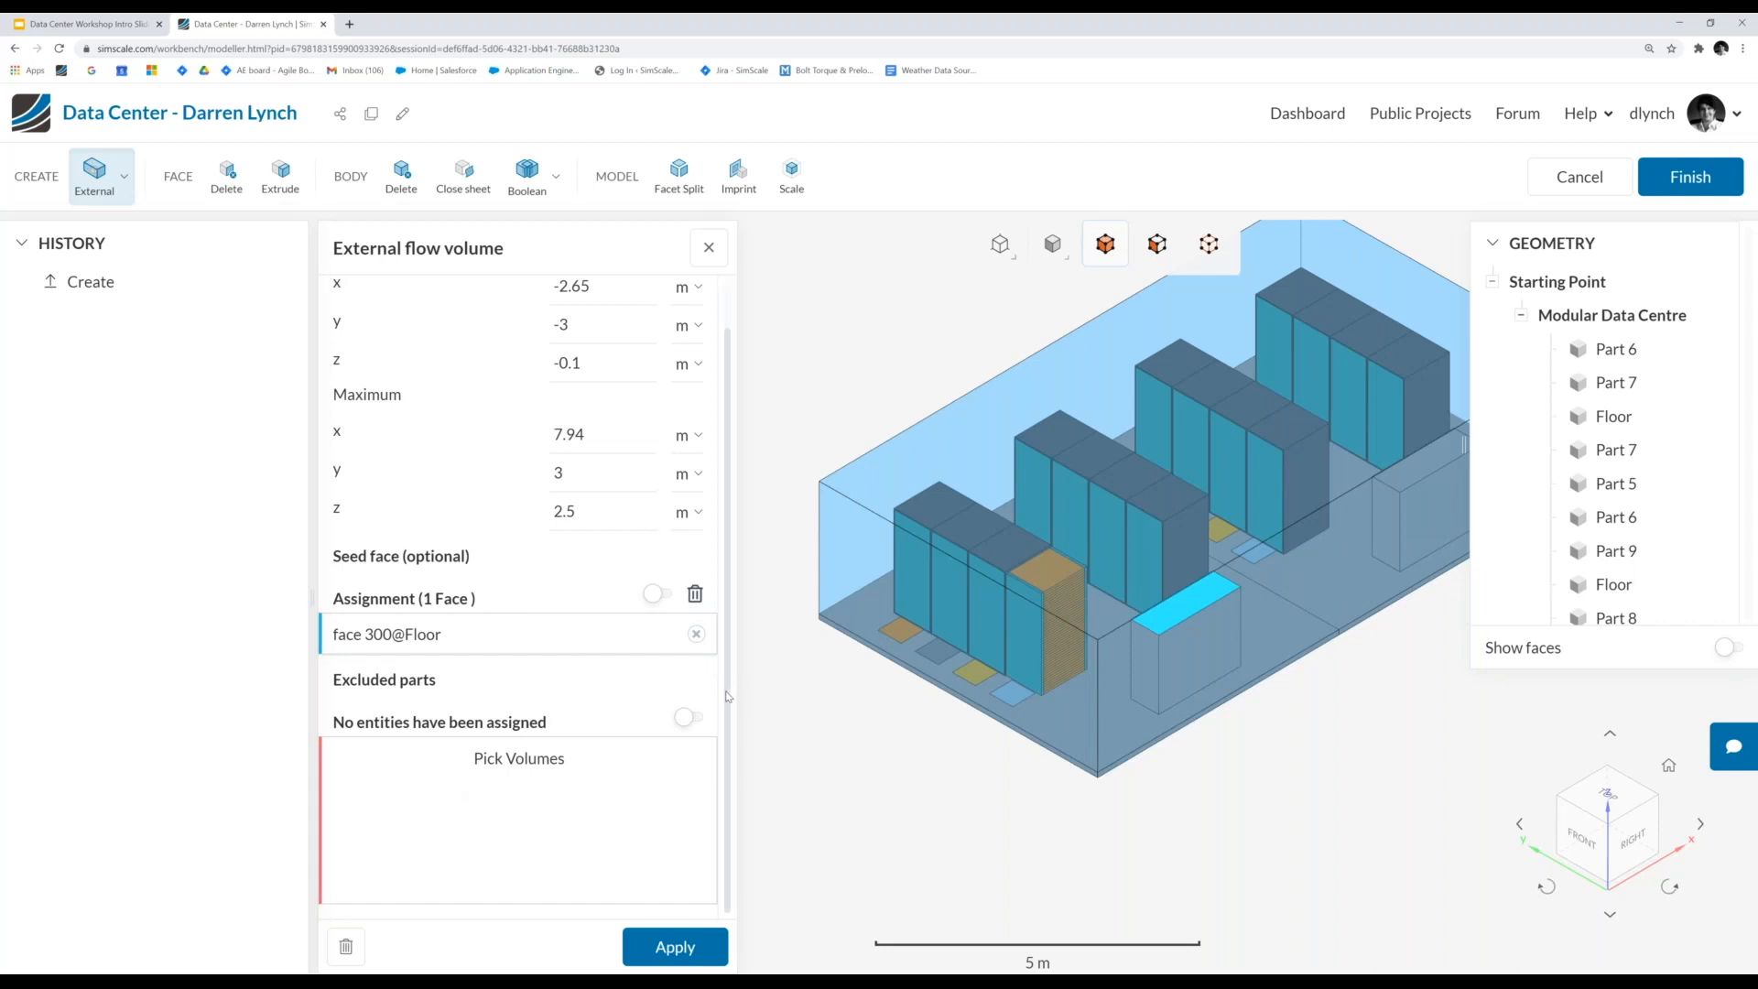
drag(857, 720, 1030, 677)
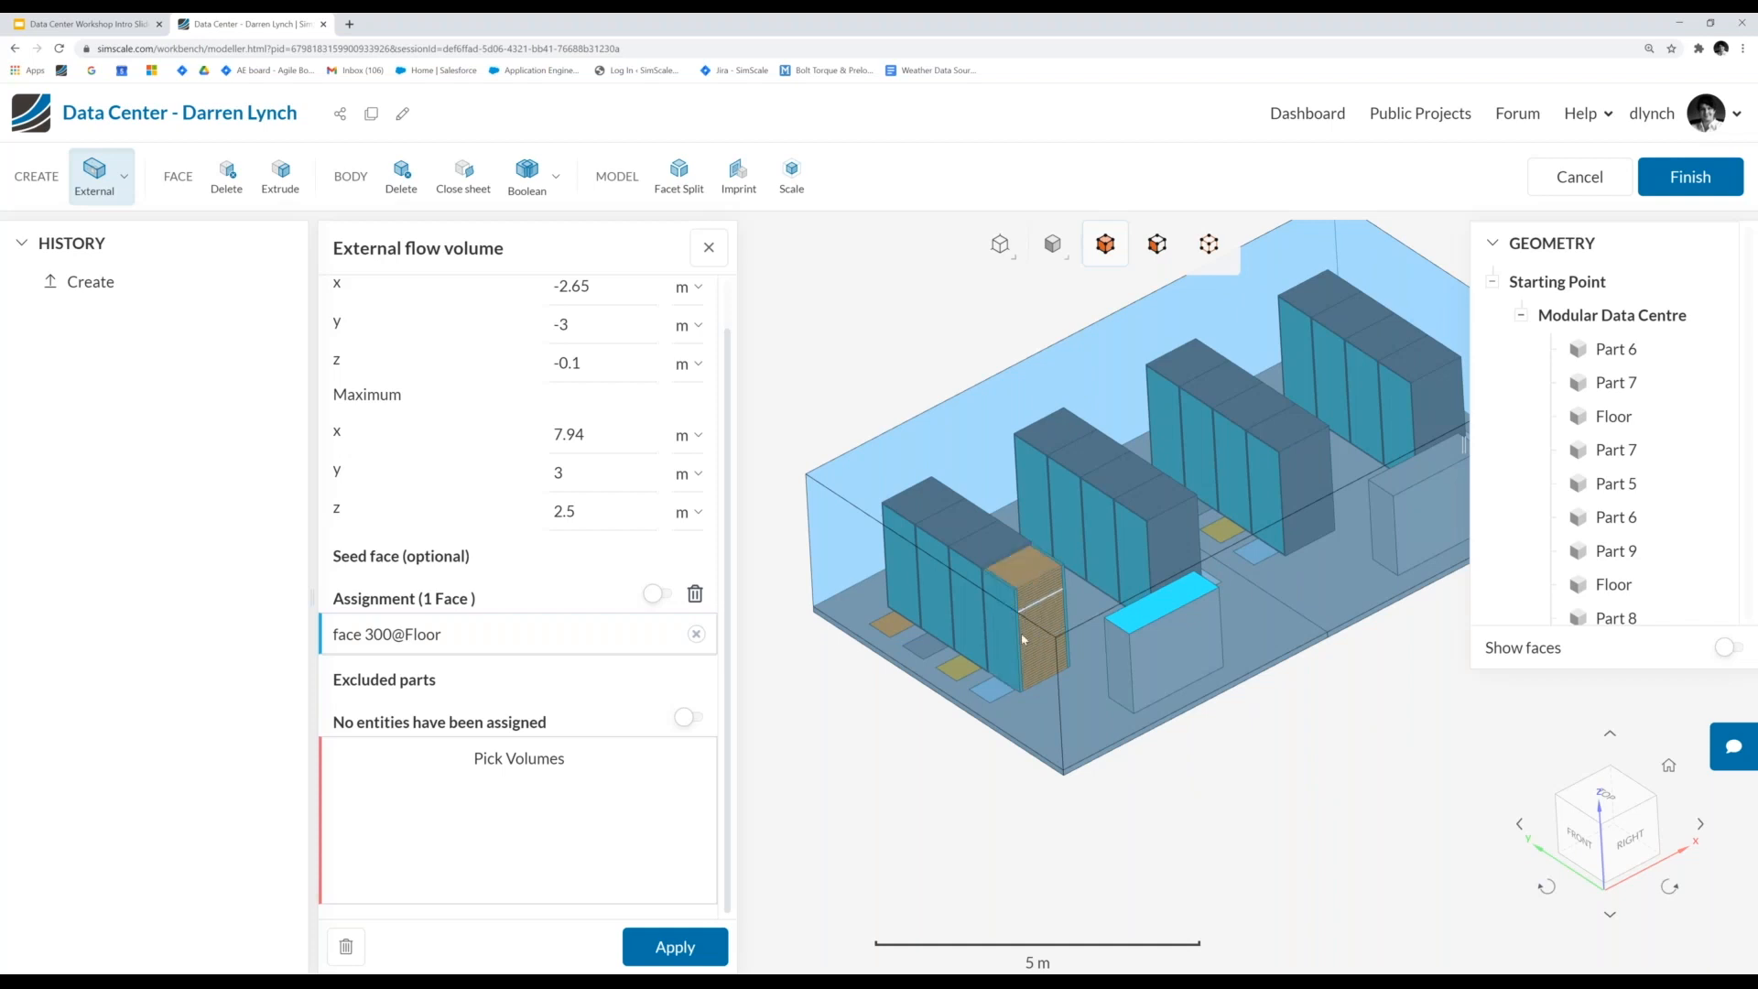
drag(884, 760, 901, 764)
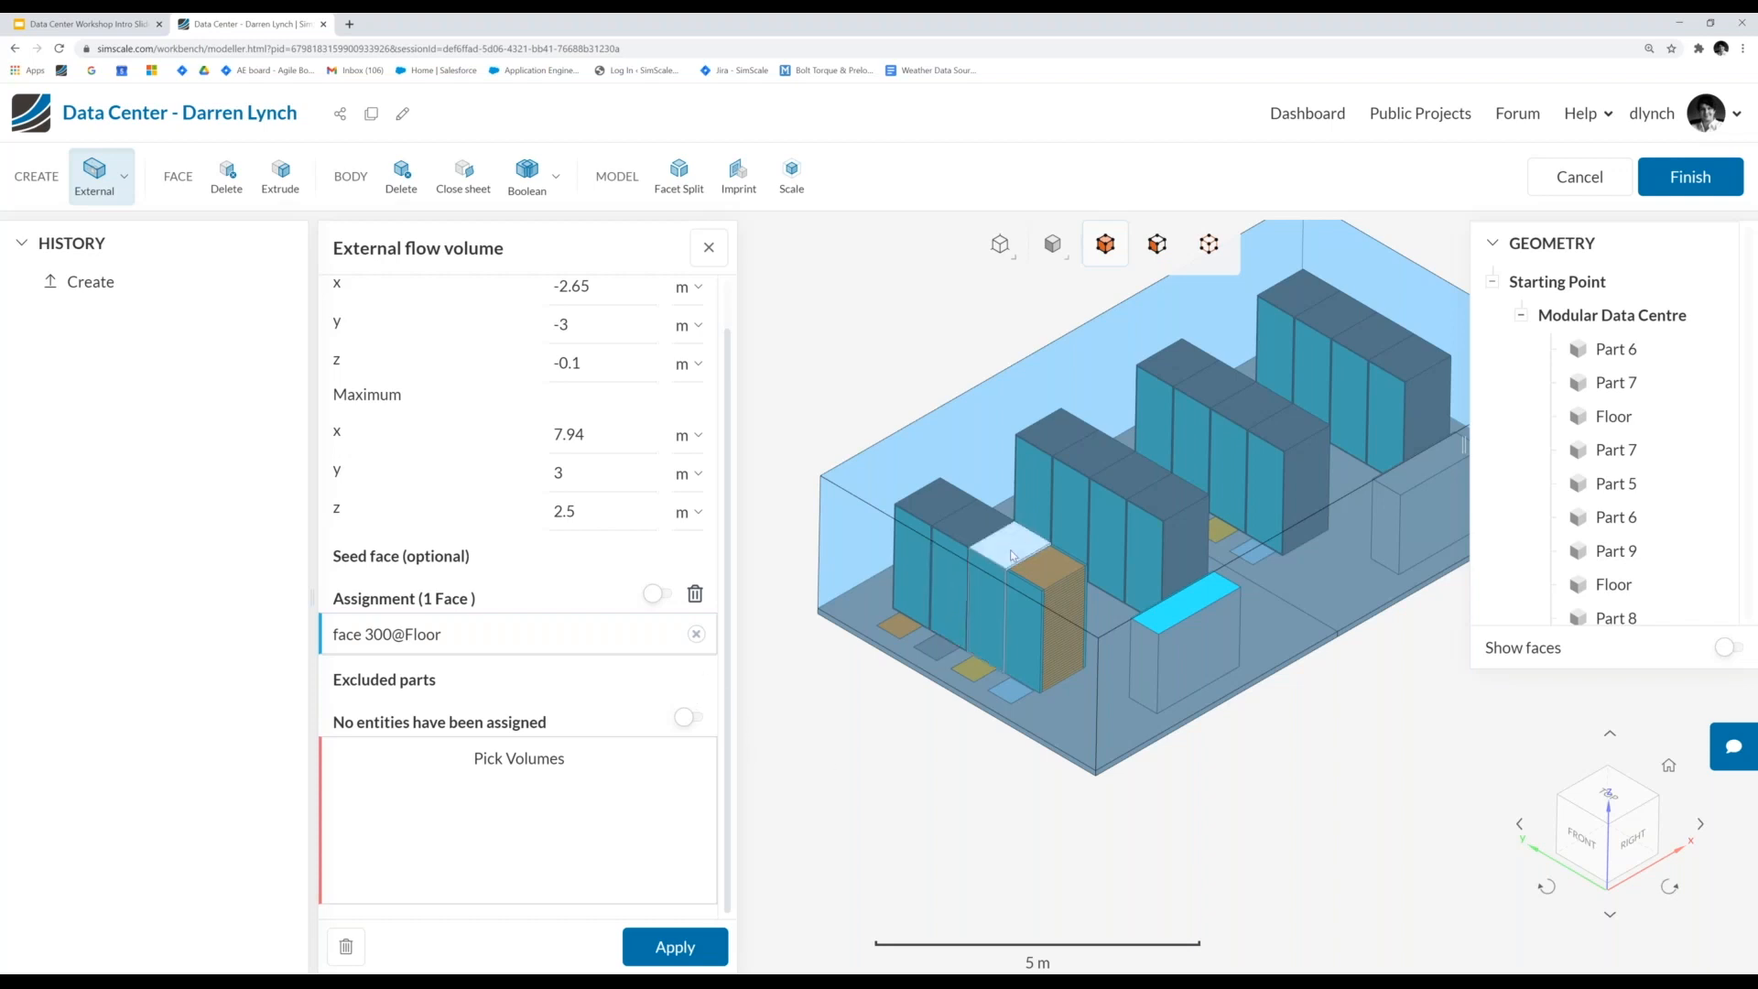
click(684, 717)
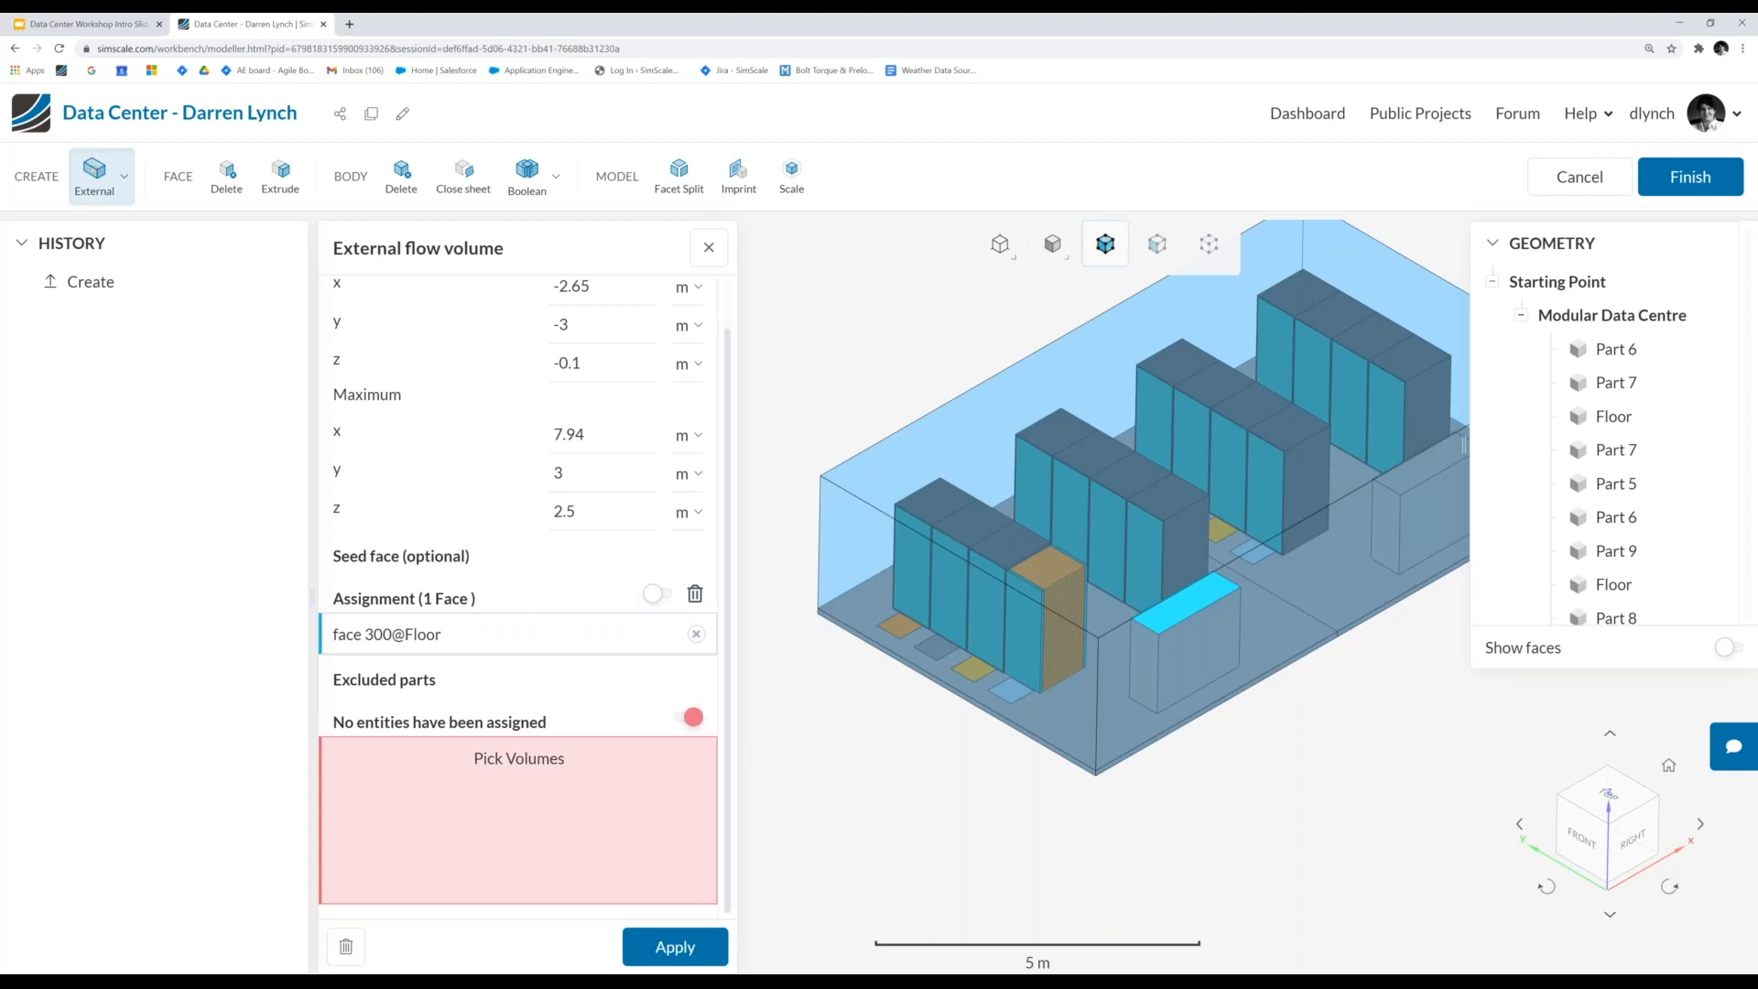
click(467, 799)
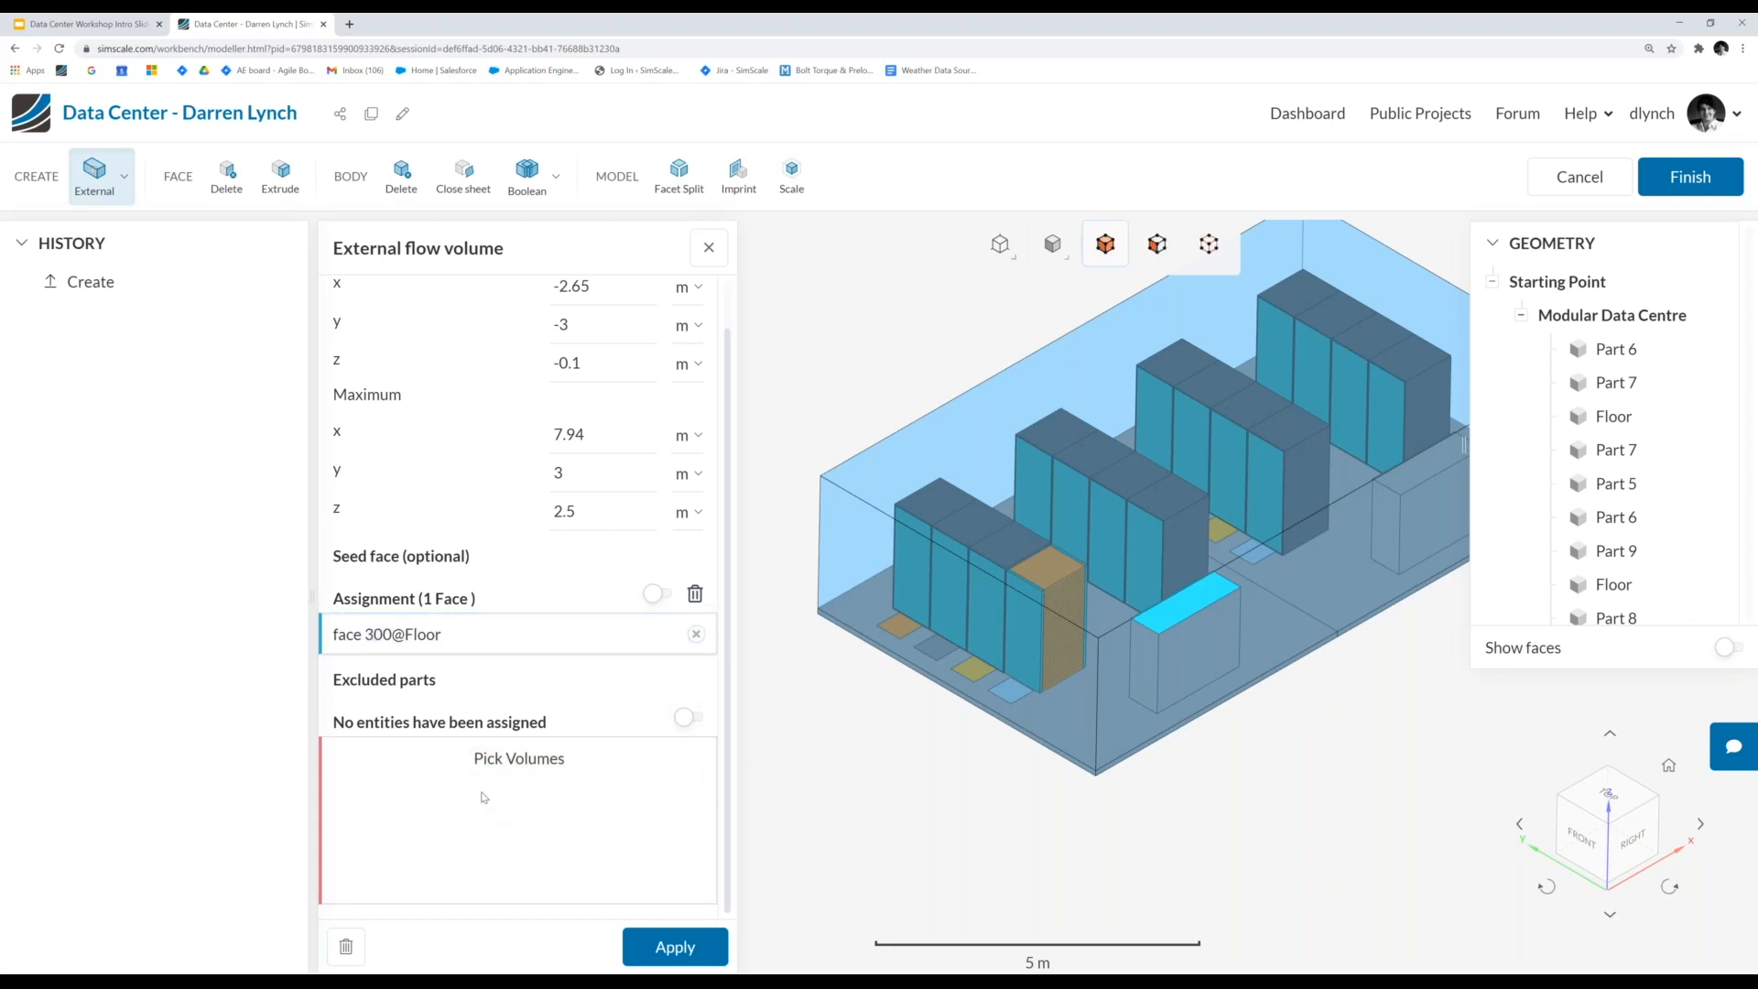
click(501, 796)
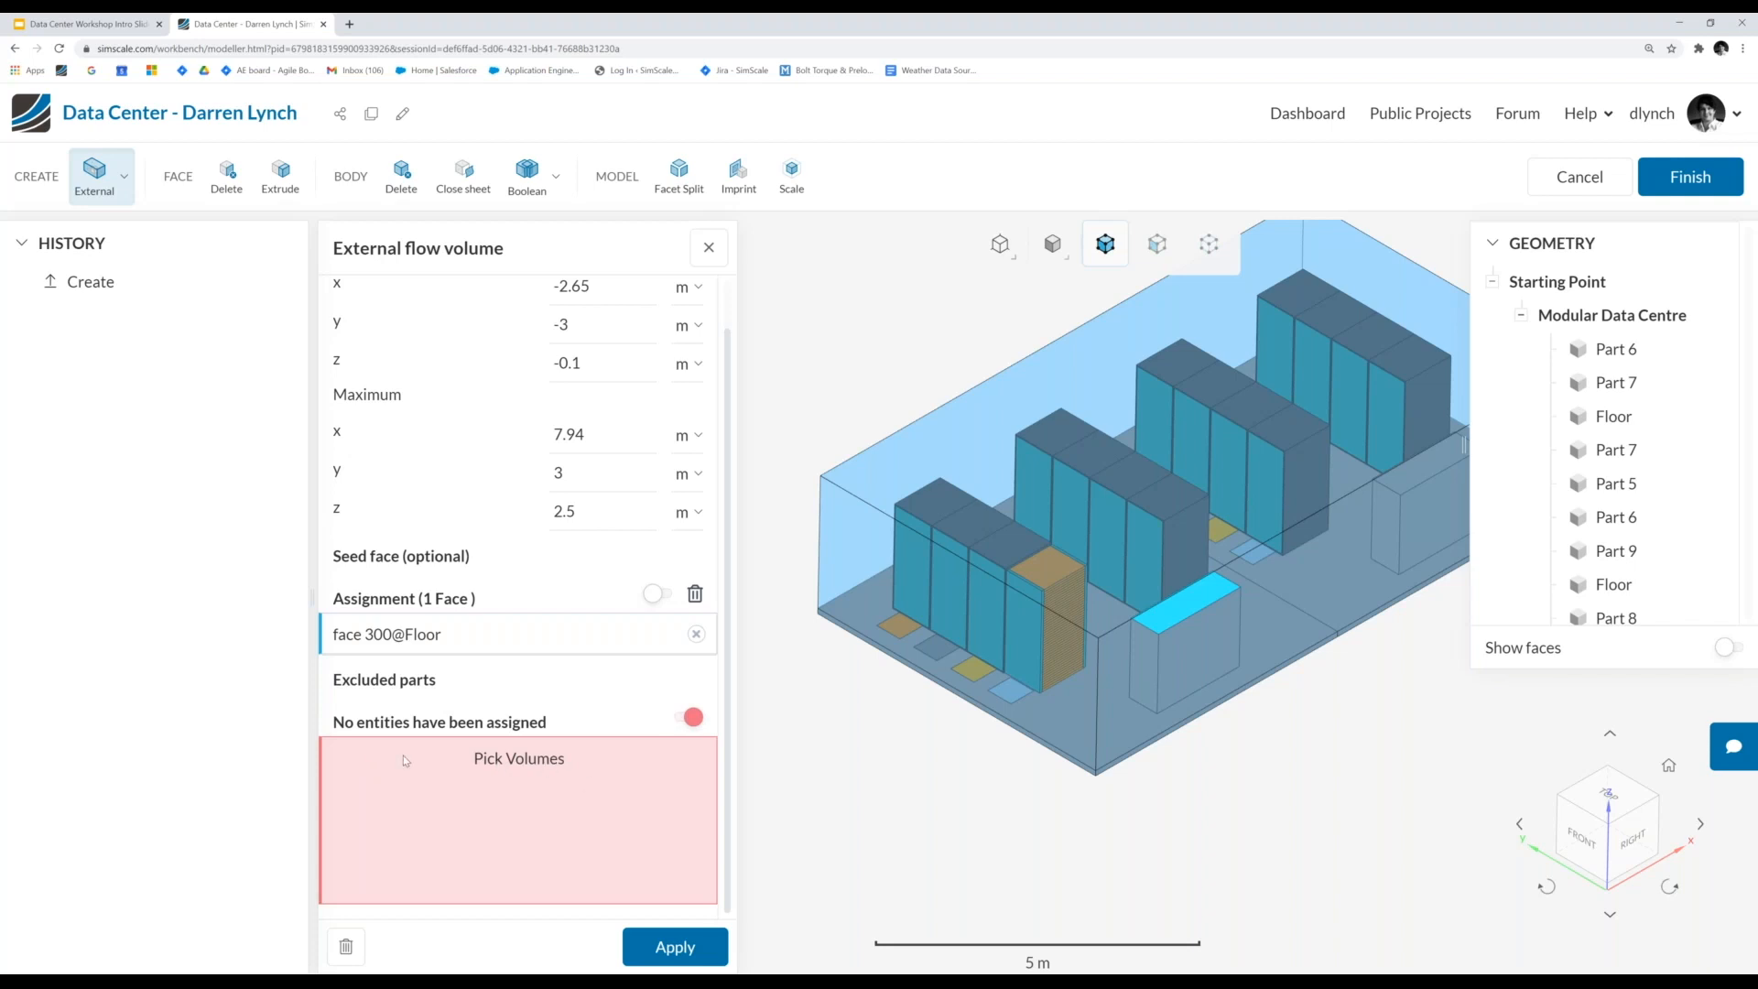
click(693, 718)
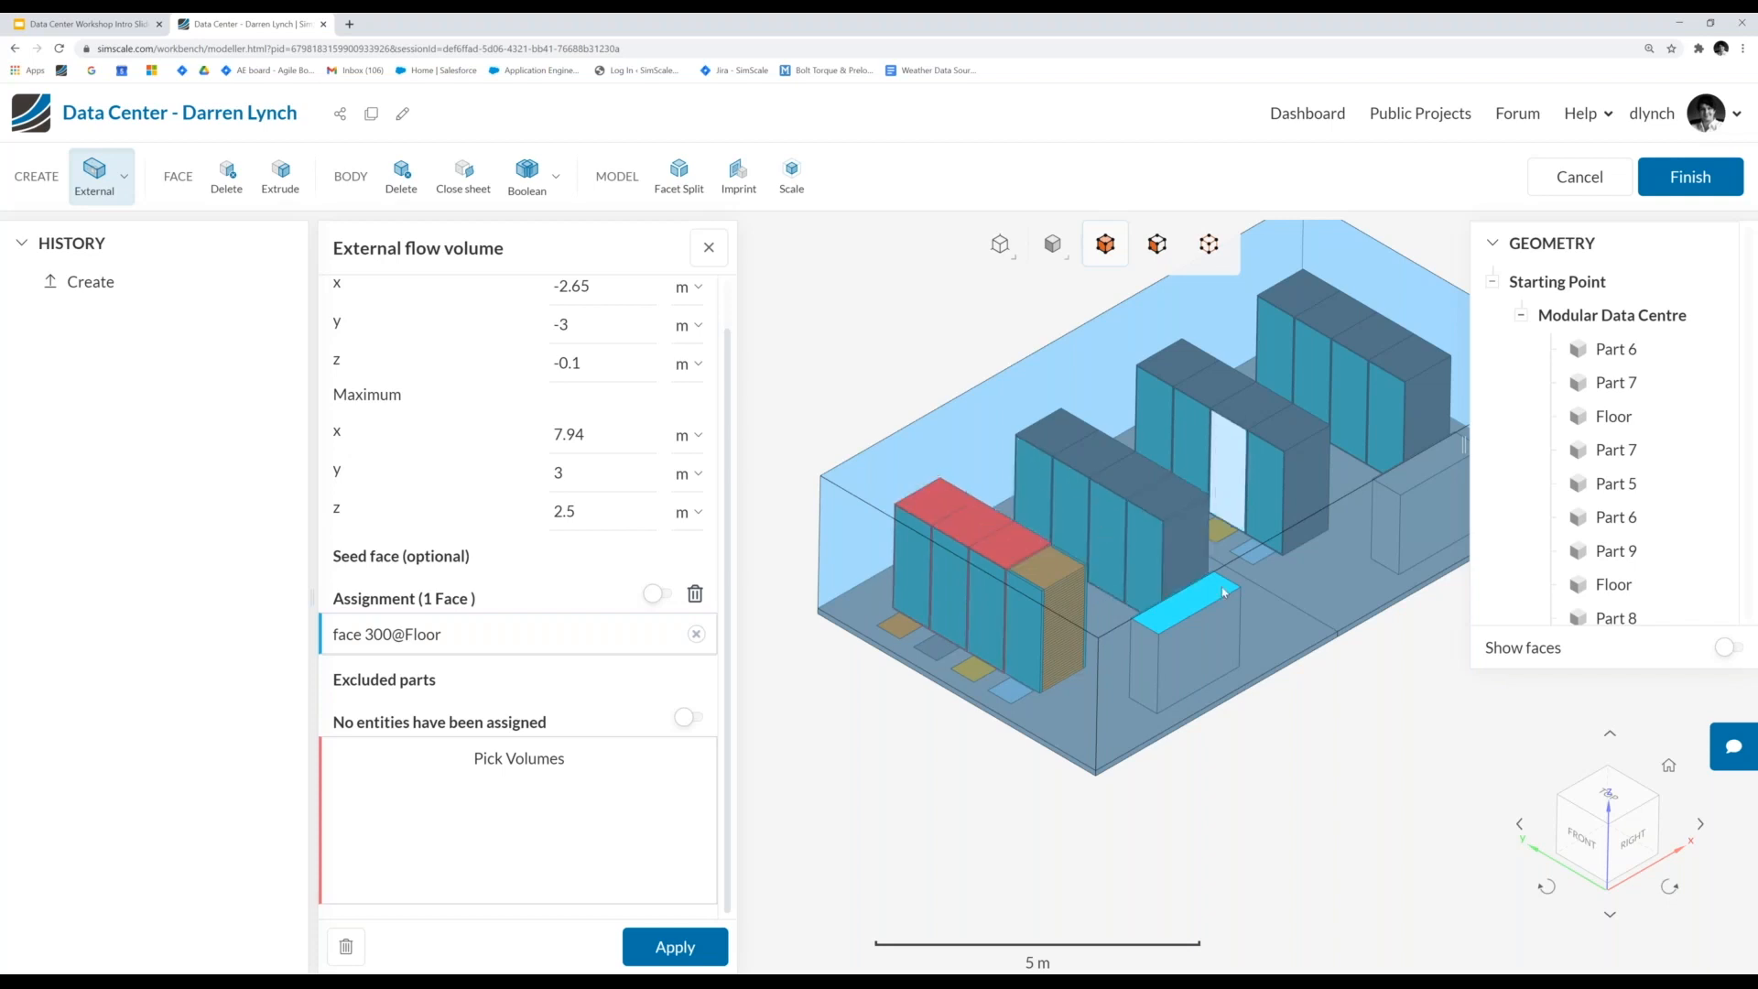
- Hide the selected rack tops
scroll(1108, 732, down, 2)
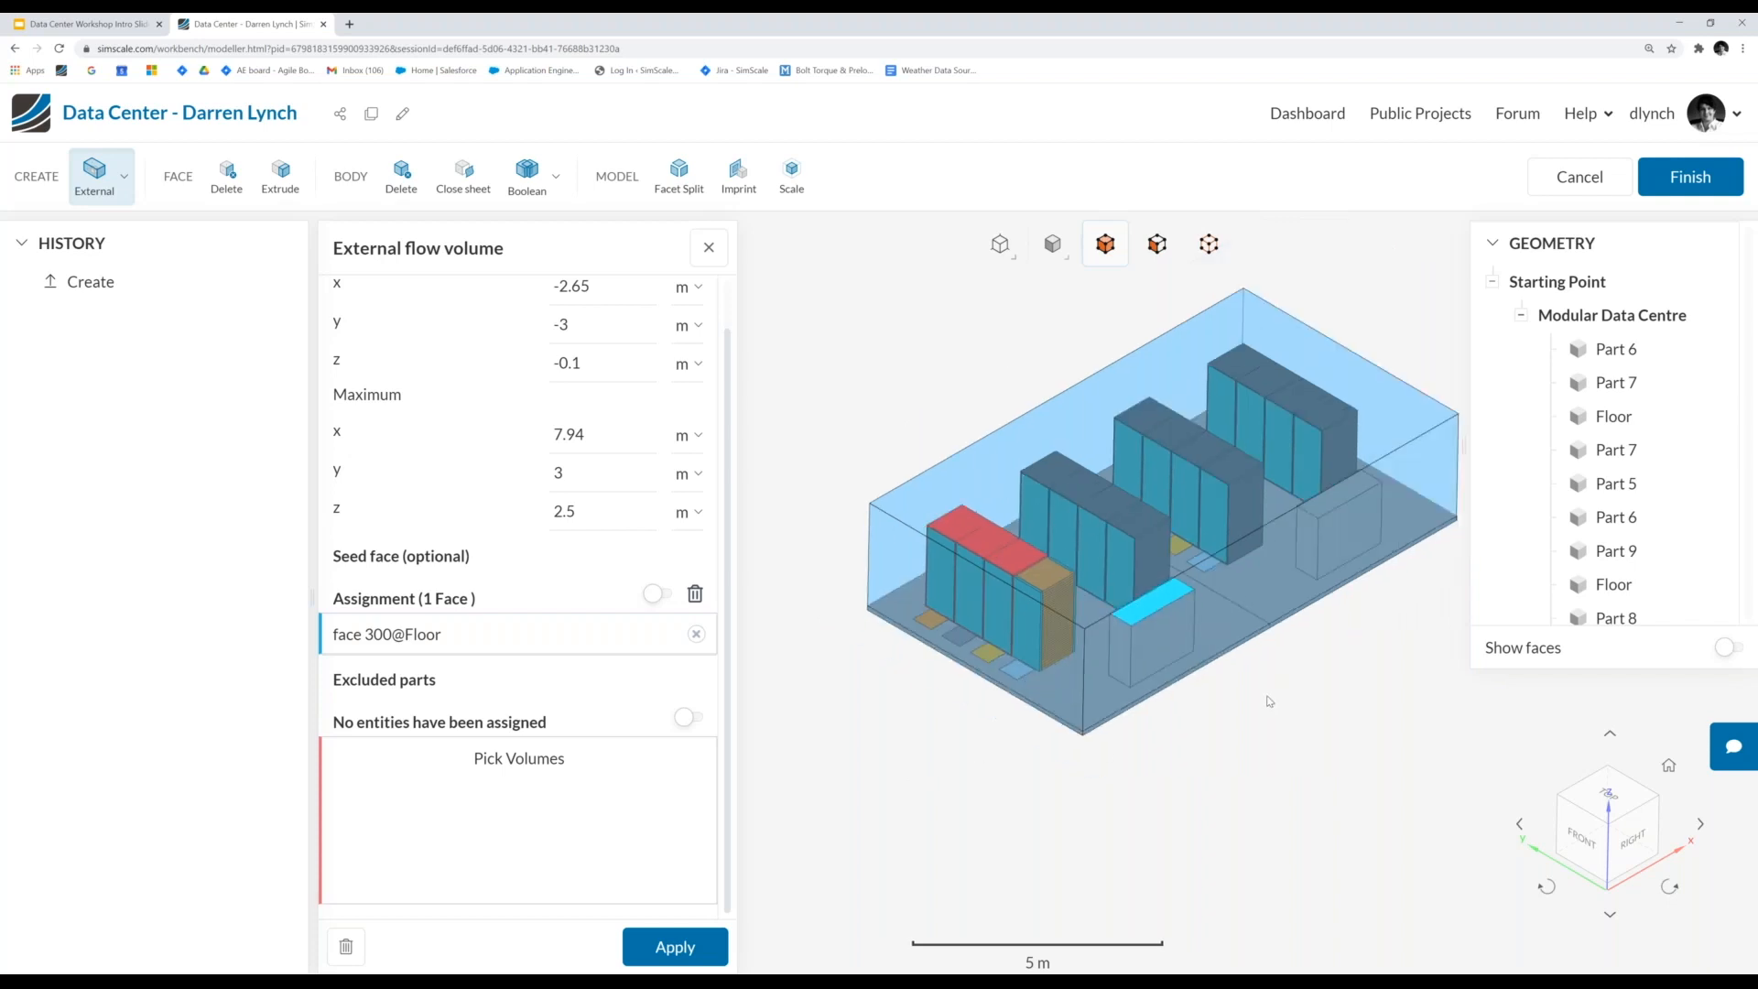
right_drag(1270, 701, 1233, 723)
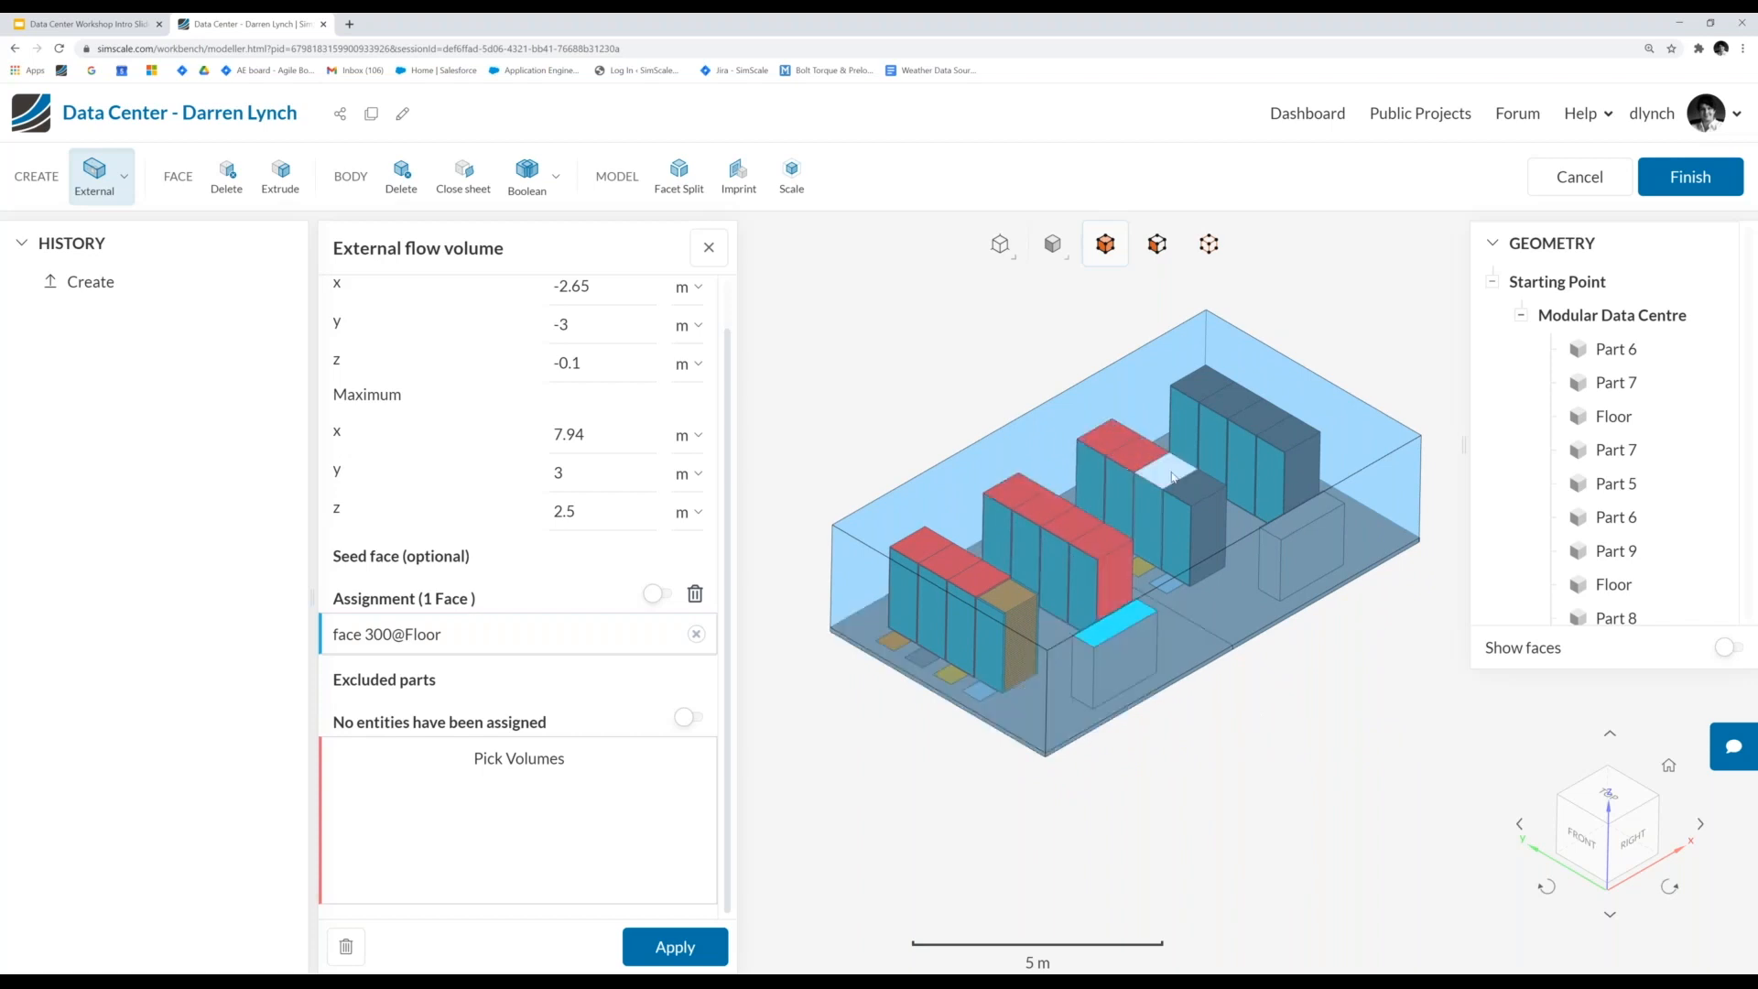
right_click(1223, 691)
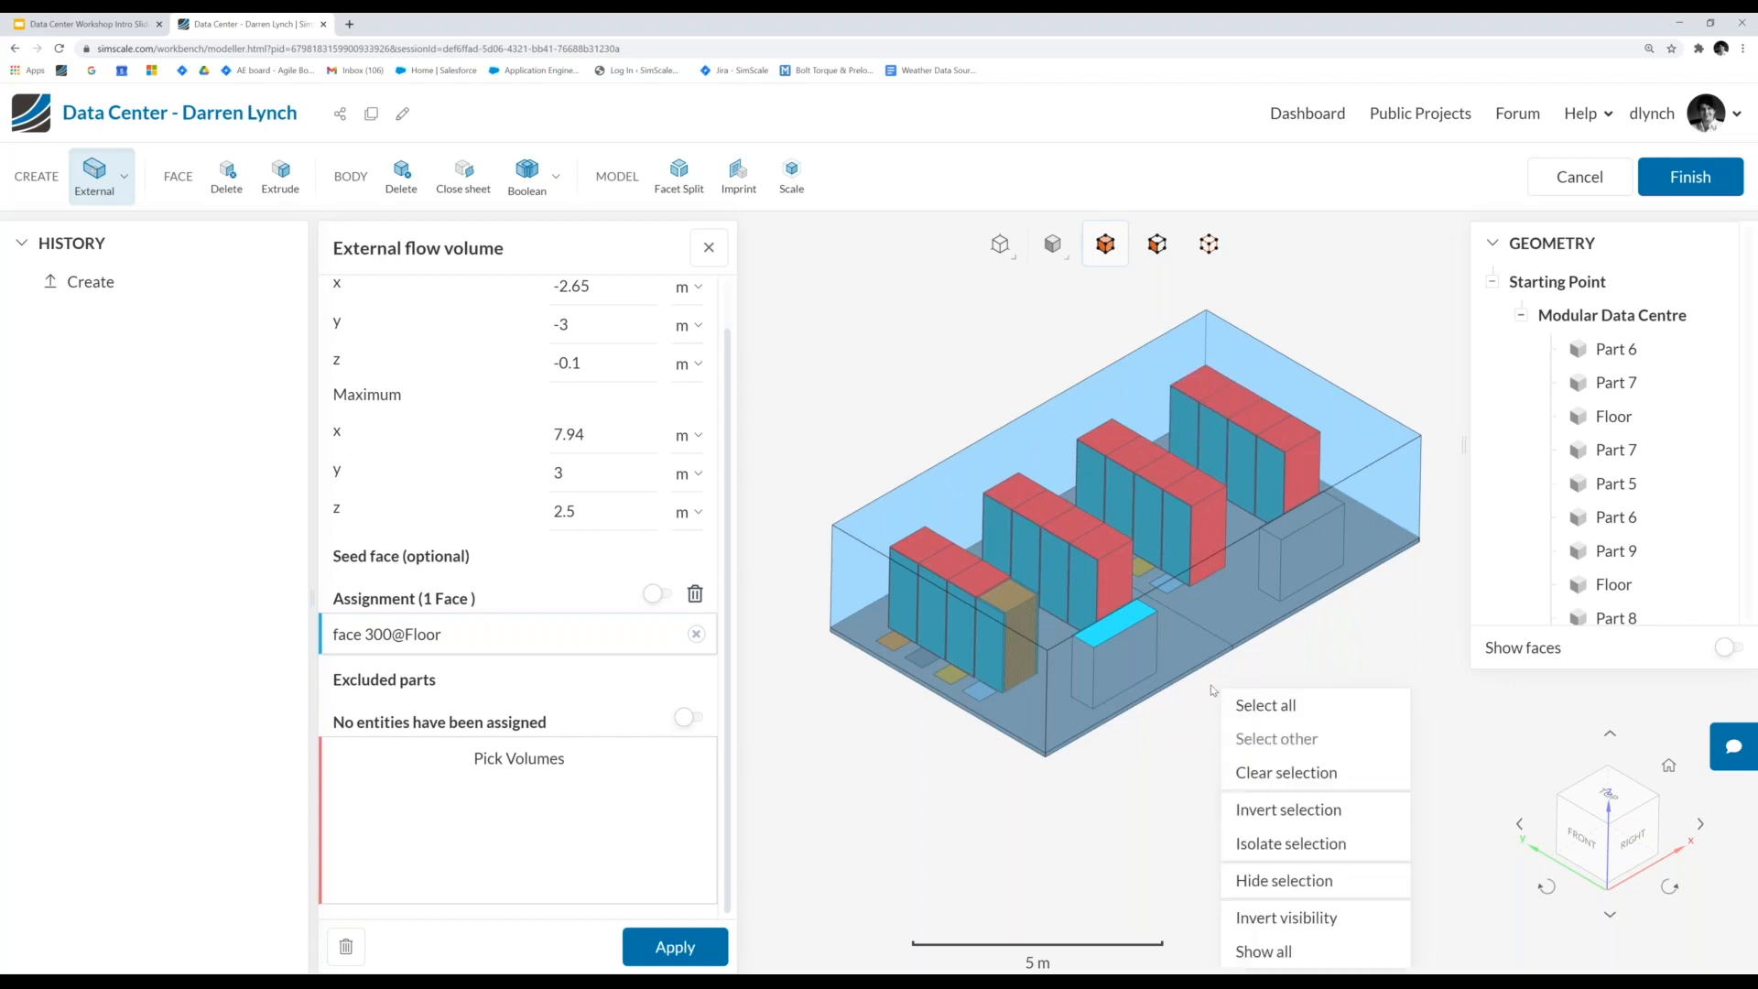
click(1275, 881)
- Select the left and right Floor volumes and hide both
drag(1111, 850, 1040, 849)
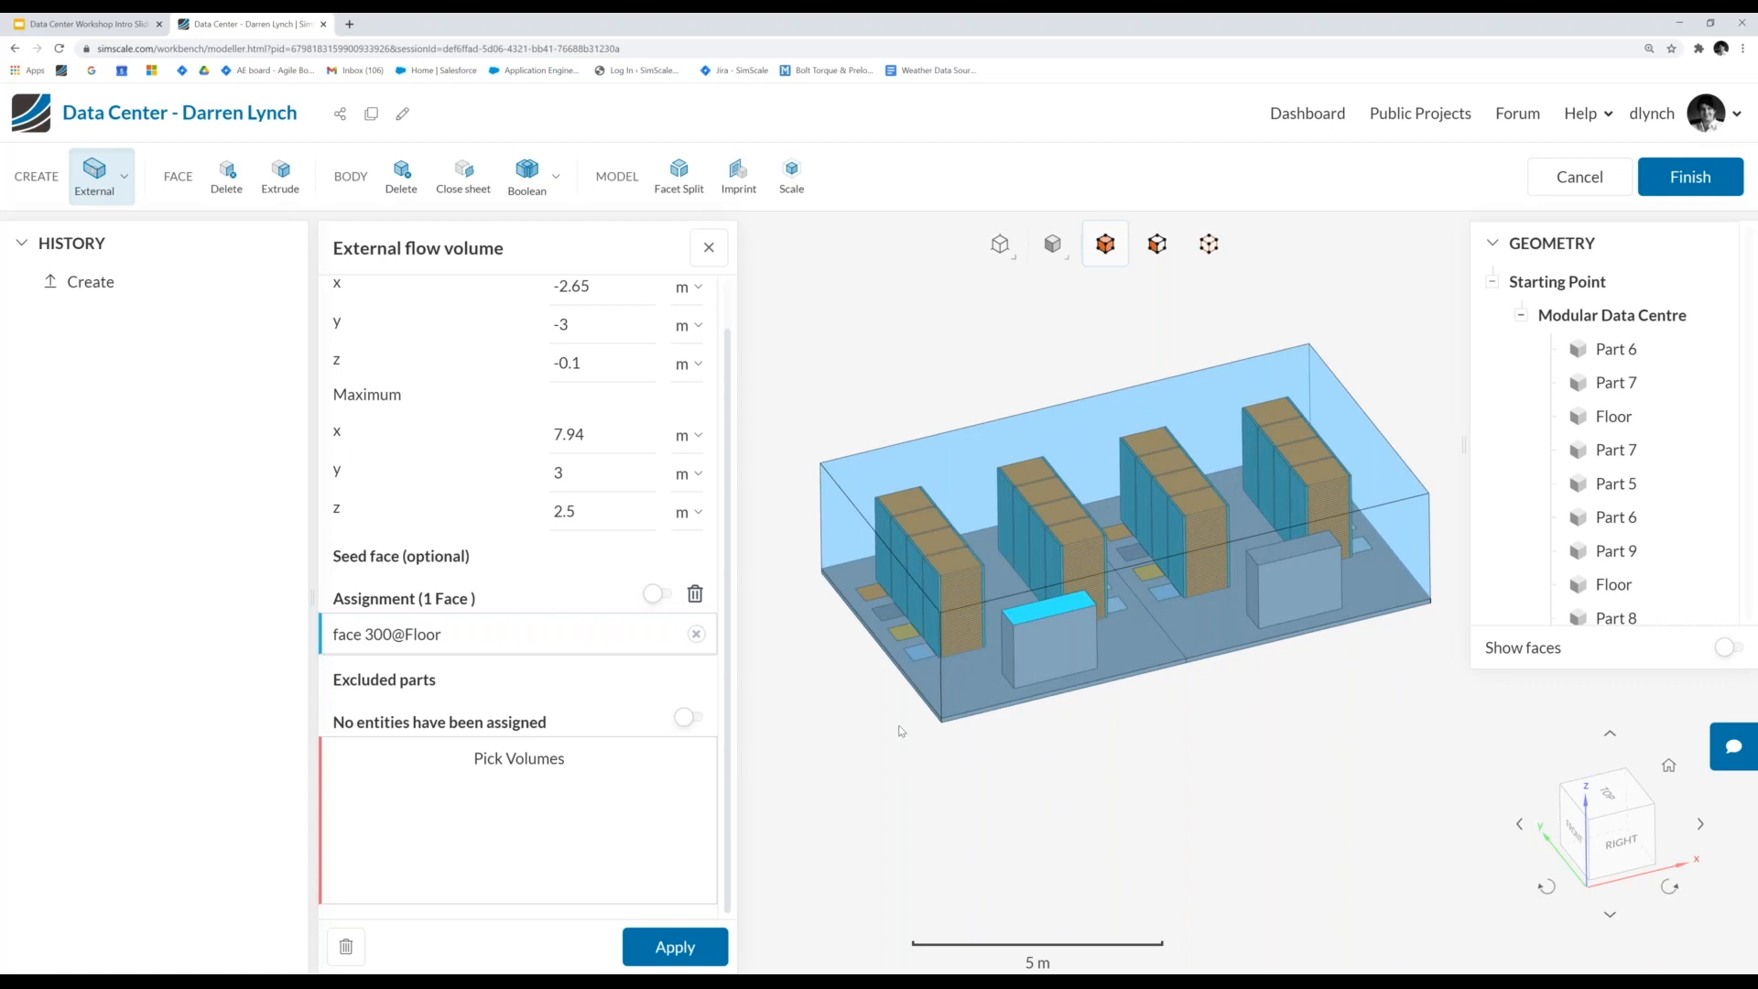
drag(879, 744, 899, 735)
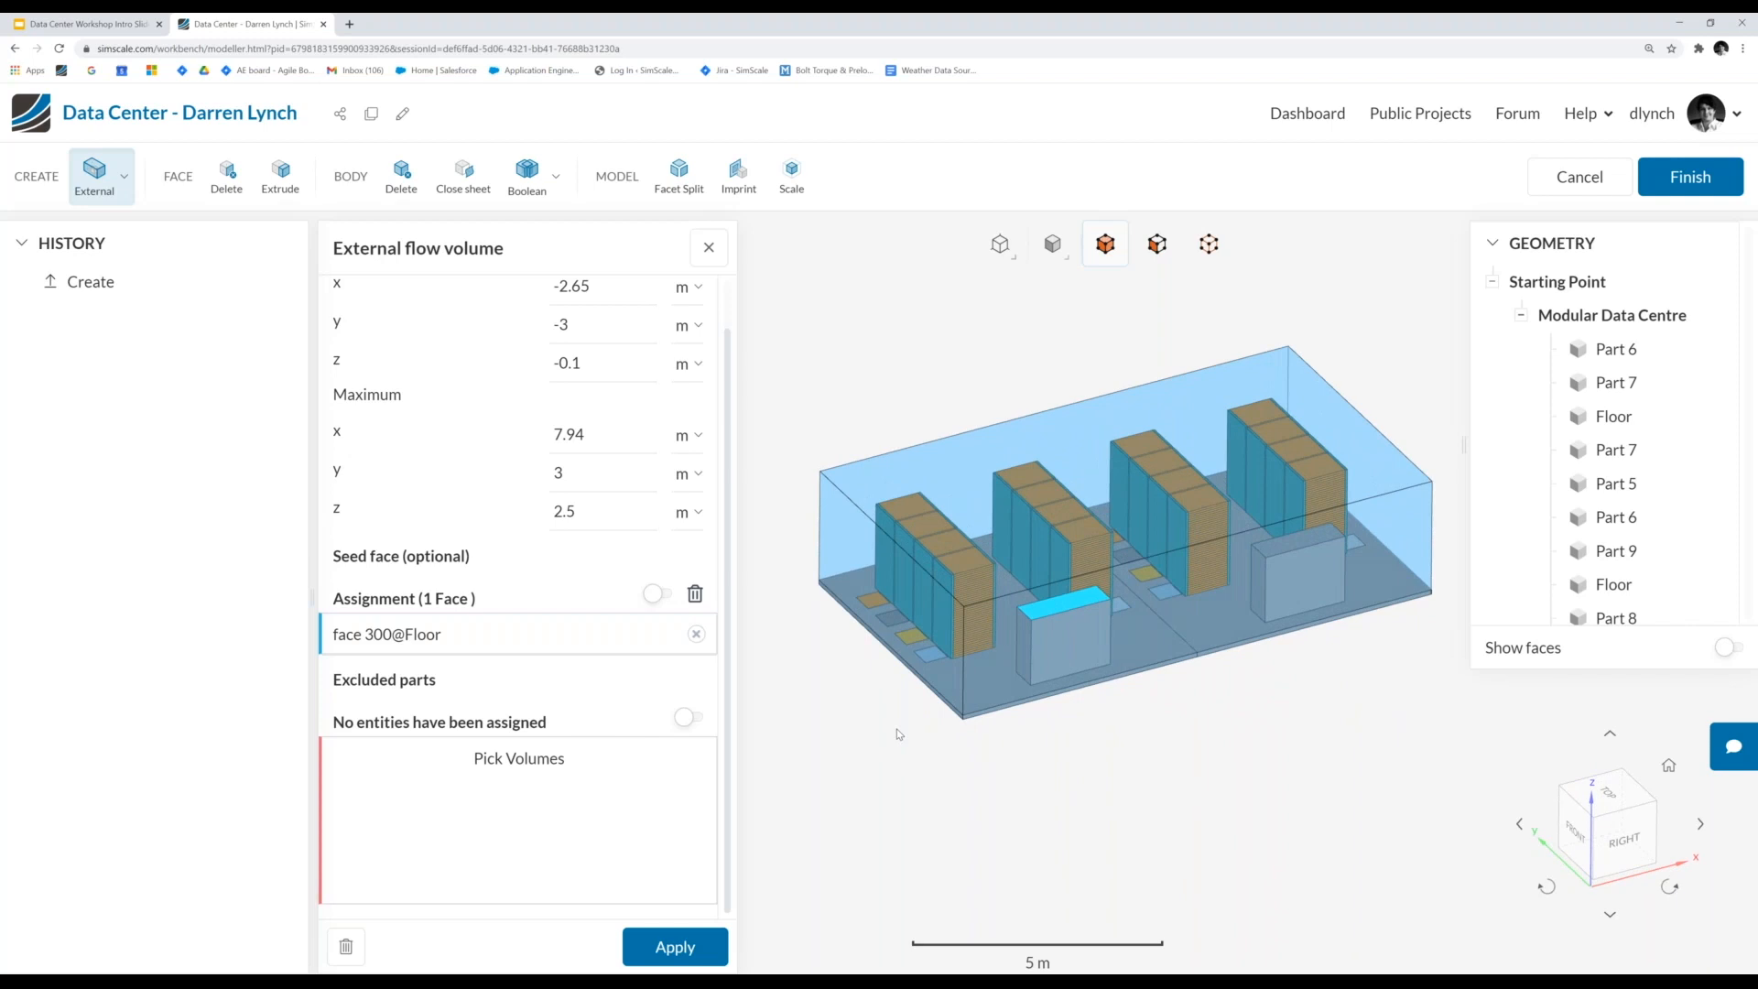
click(996, 697)
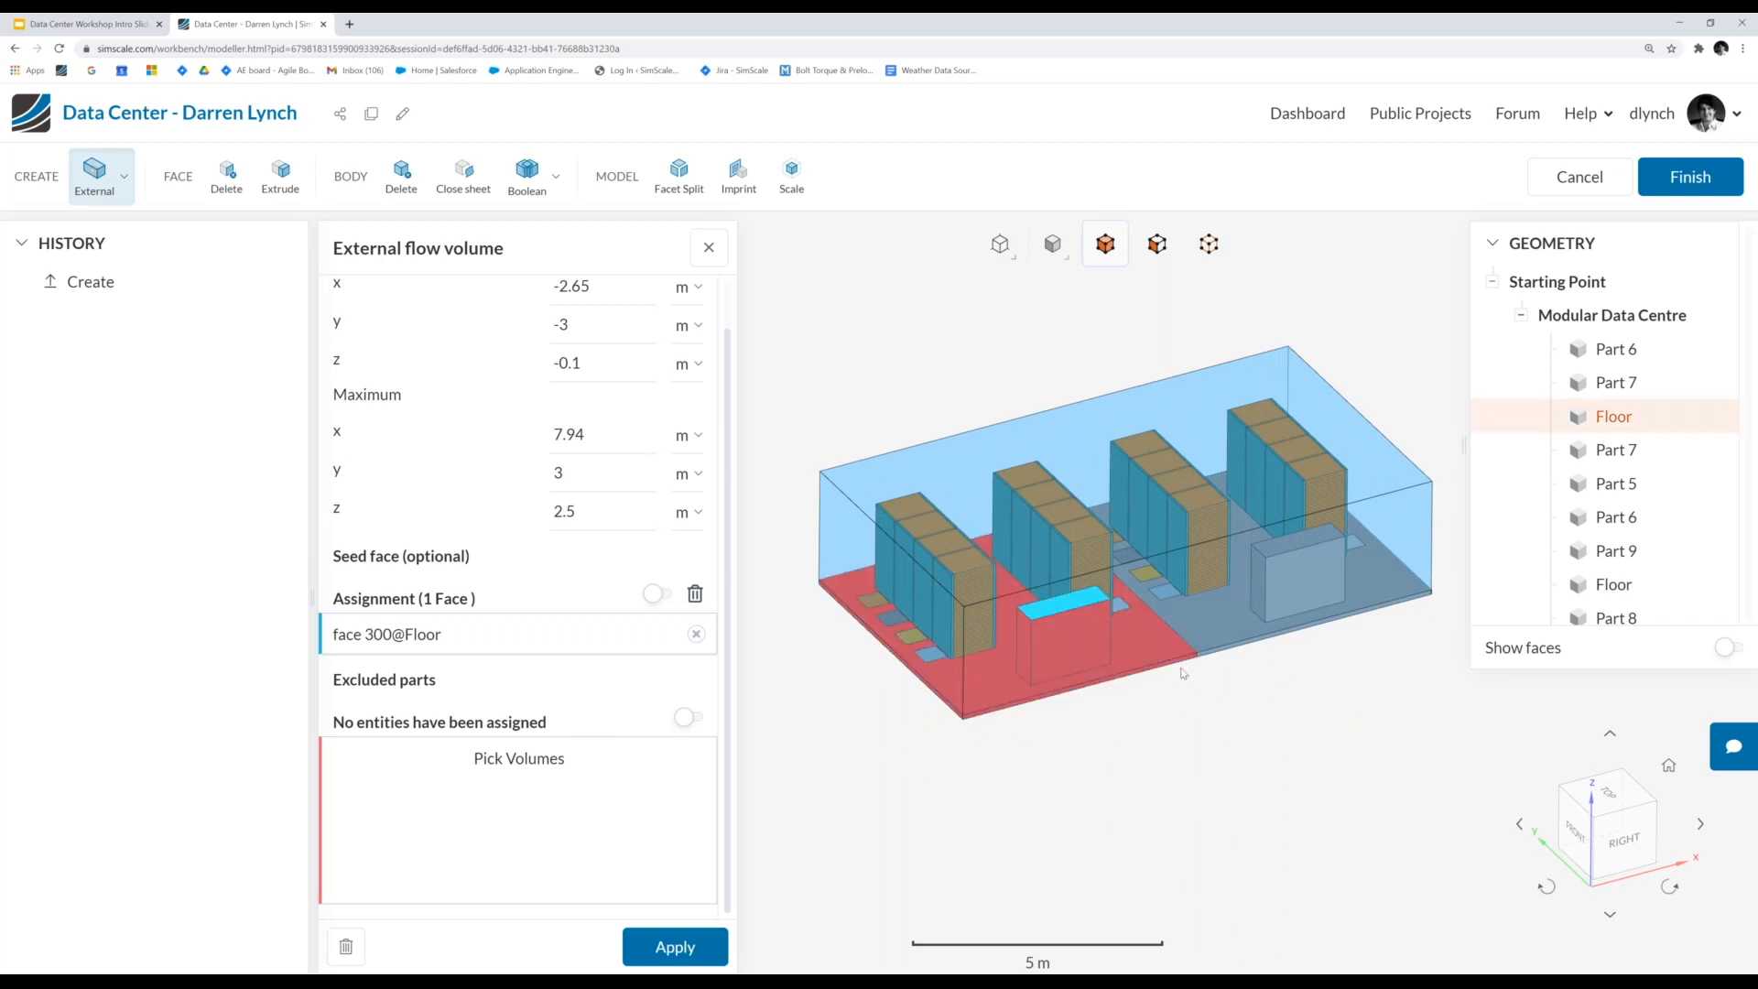
click(1233, 632)
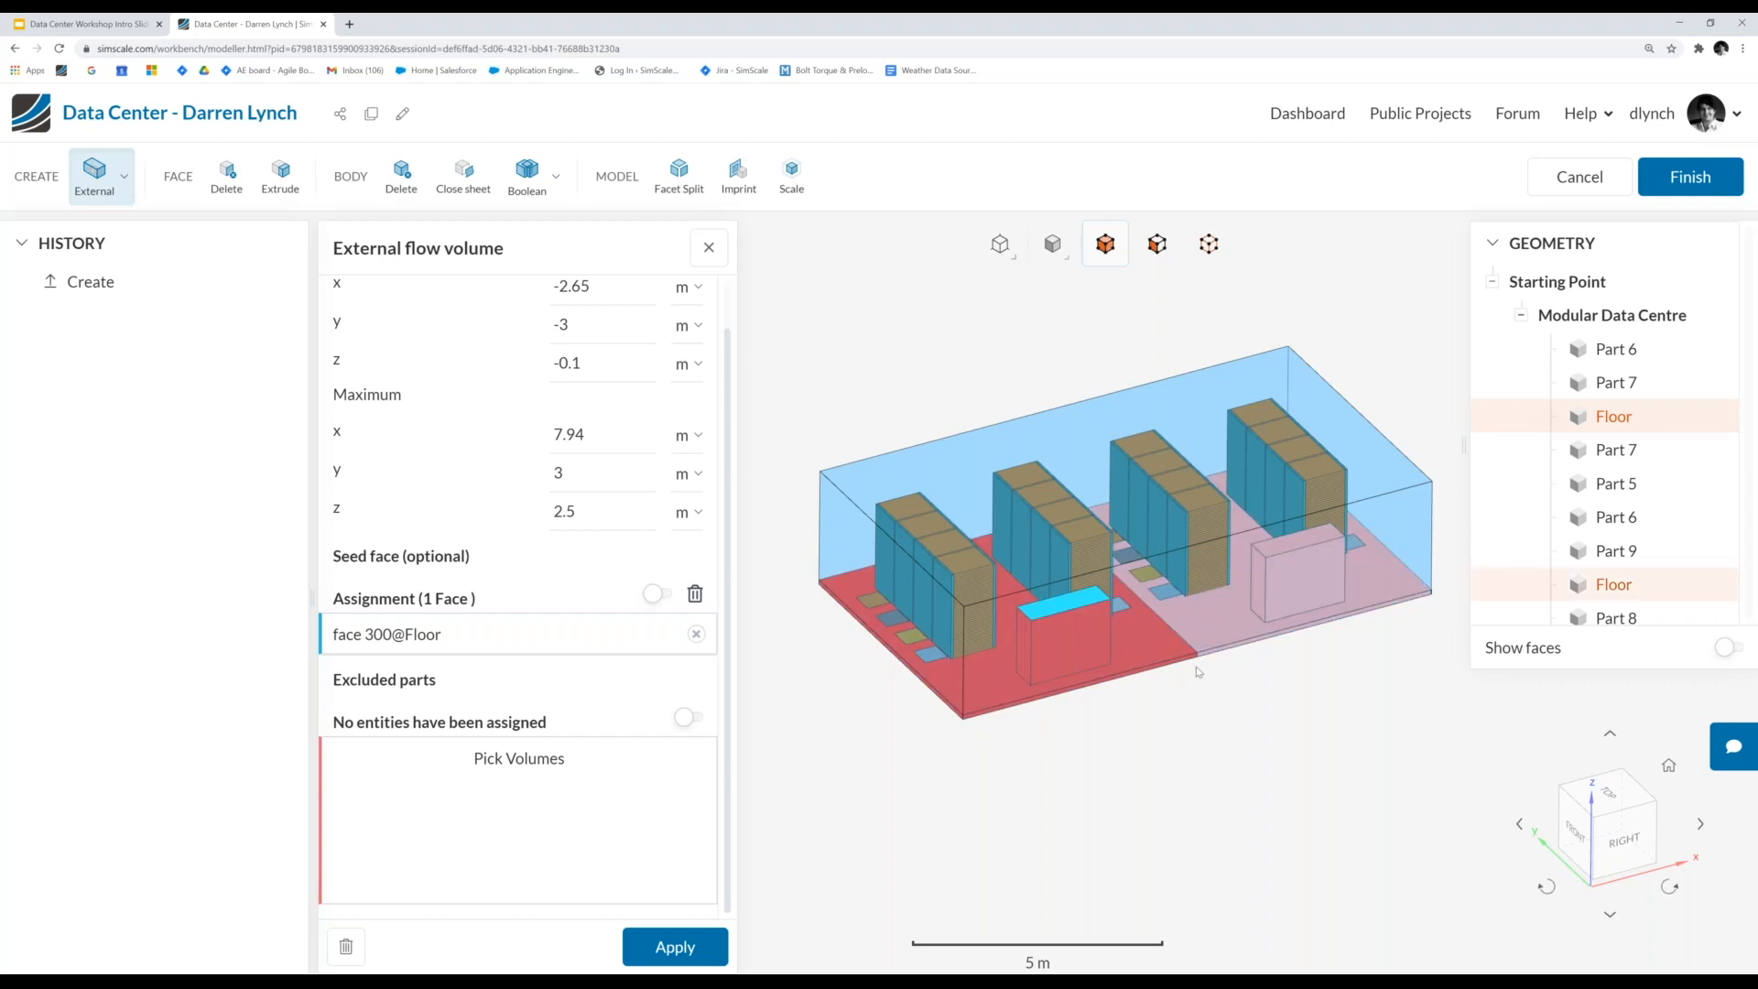
right_click(1143, 774)
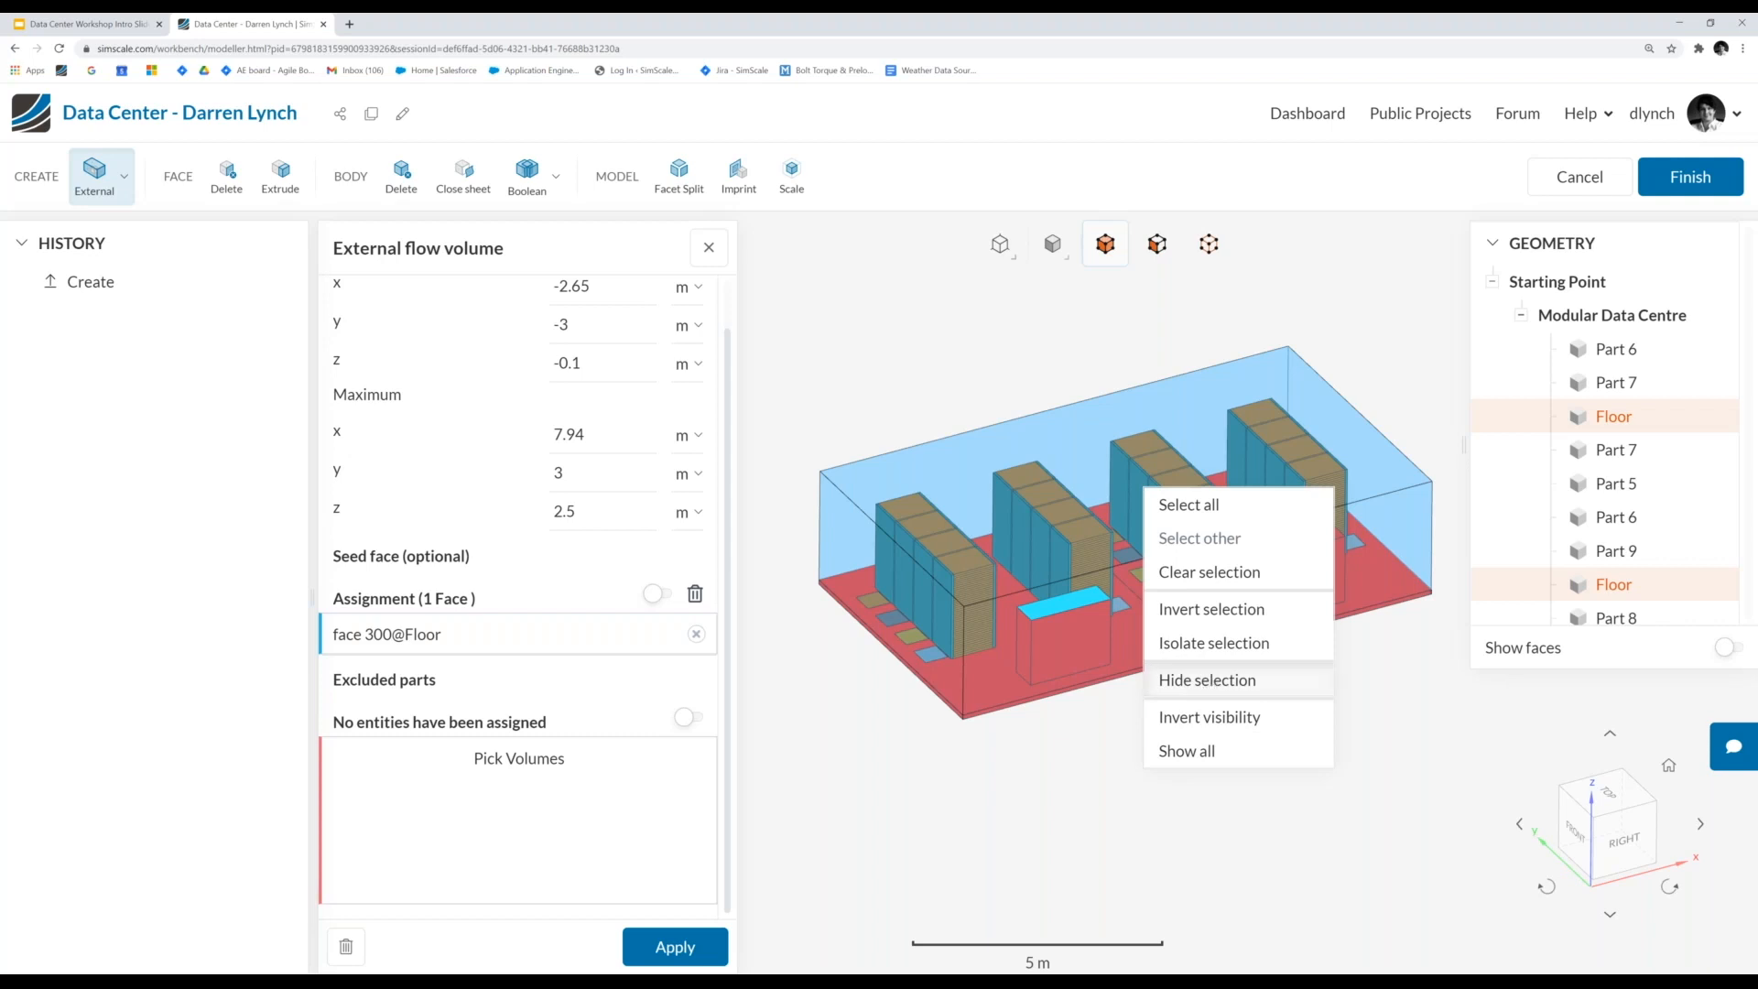
click(1209, 679)
mouse_move(901, 720)
mouse_down()
mouse_move(925, 797)
mouse_move(895, 821)
mouse_move(919, 720)
mouse_up()
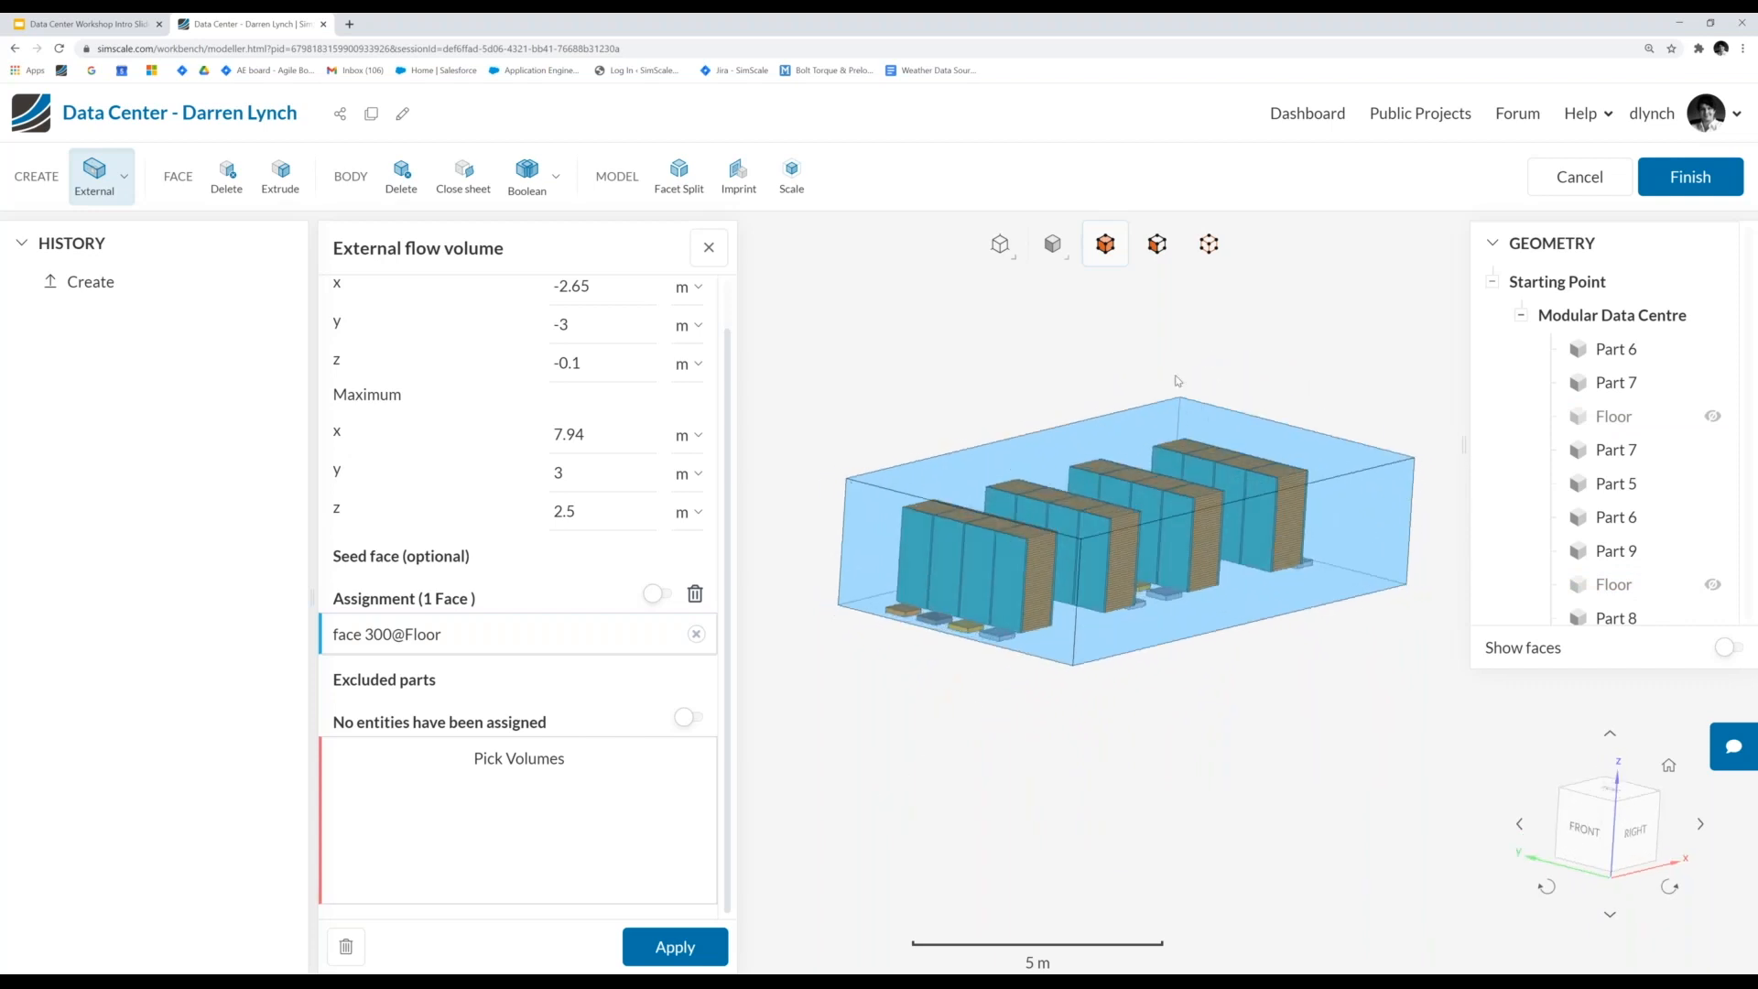
drag(1151, 712, 1088, 793)
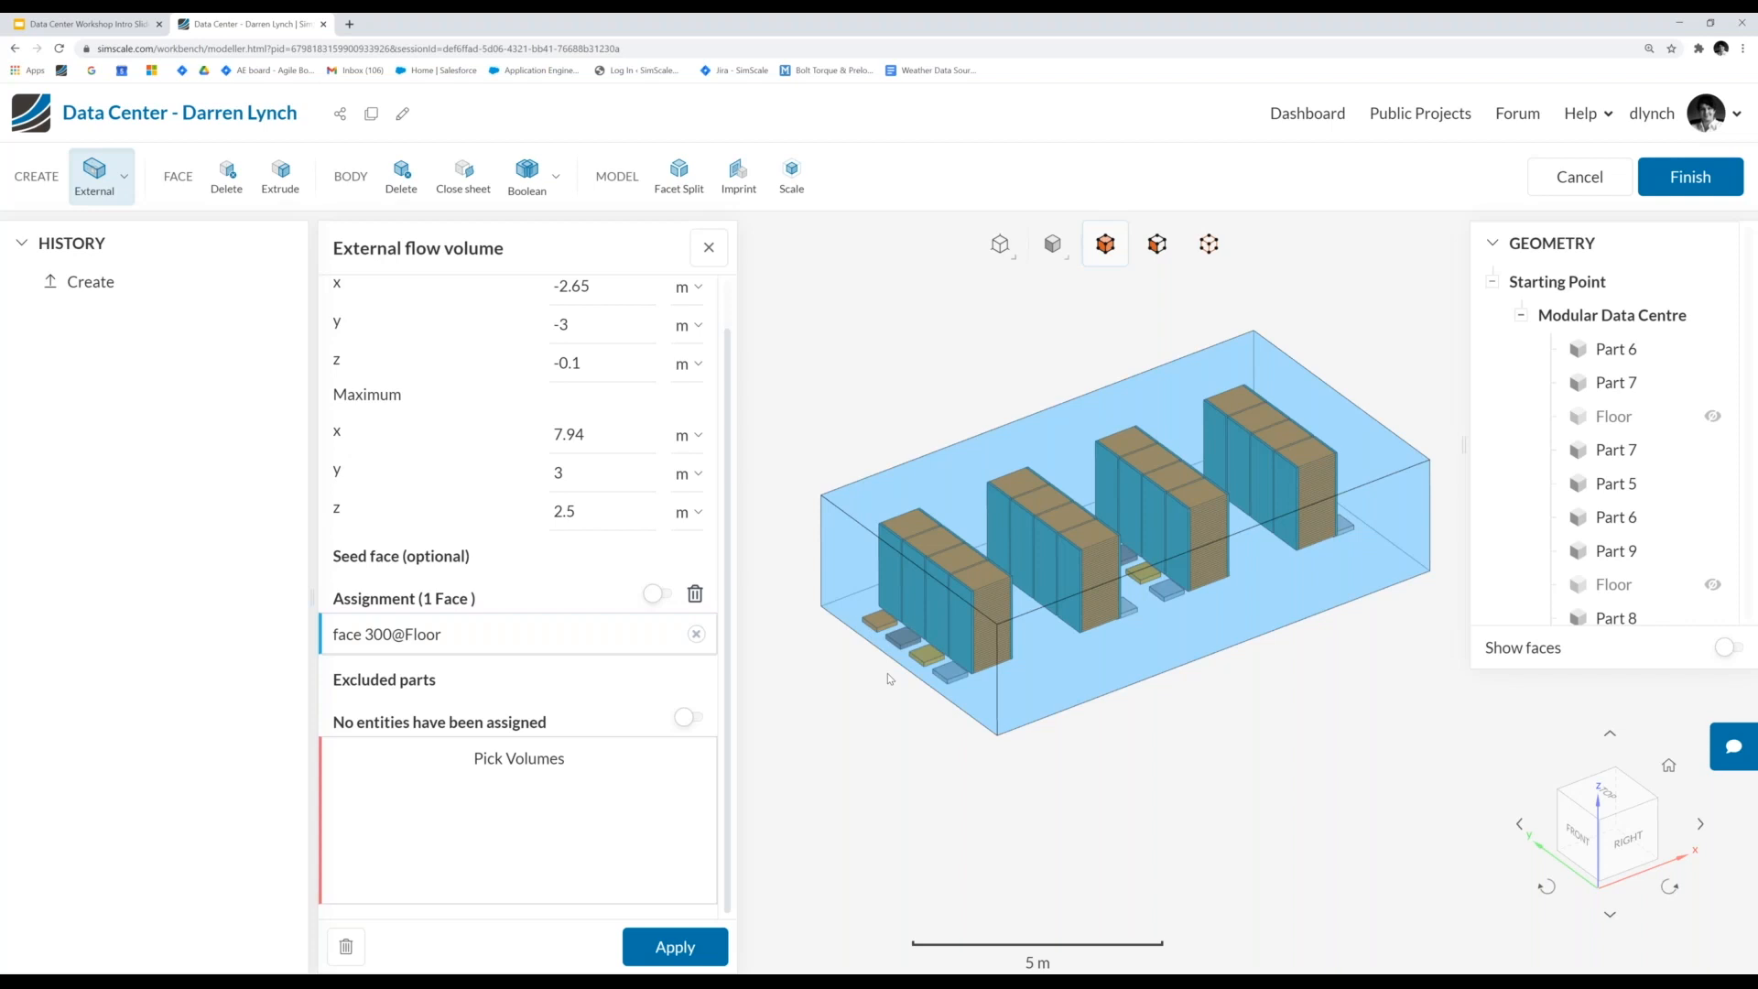
- Assign all 720 part volumes as Excluded parts of the external flow volume
click(692, 718)
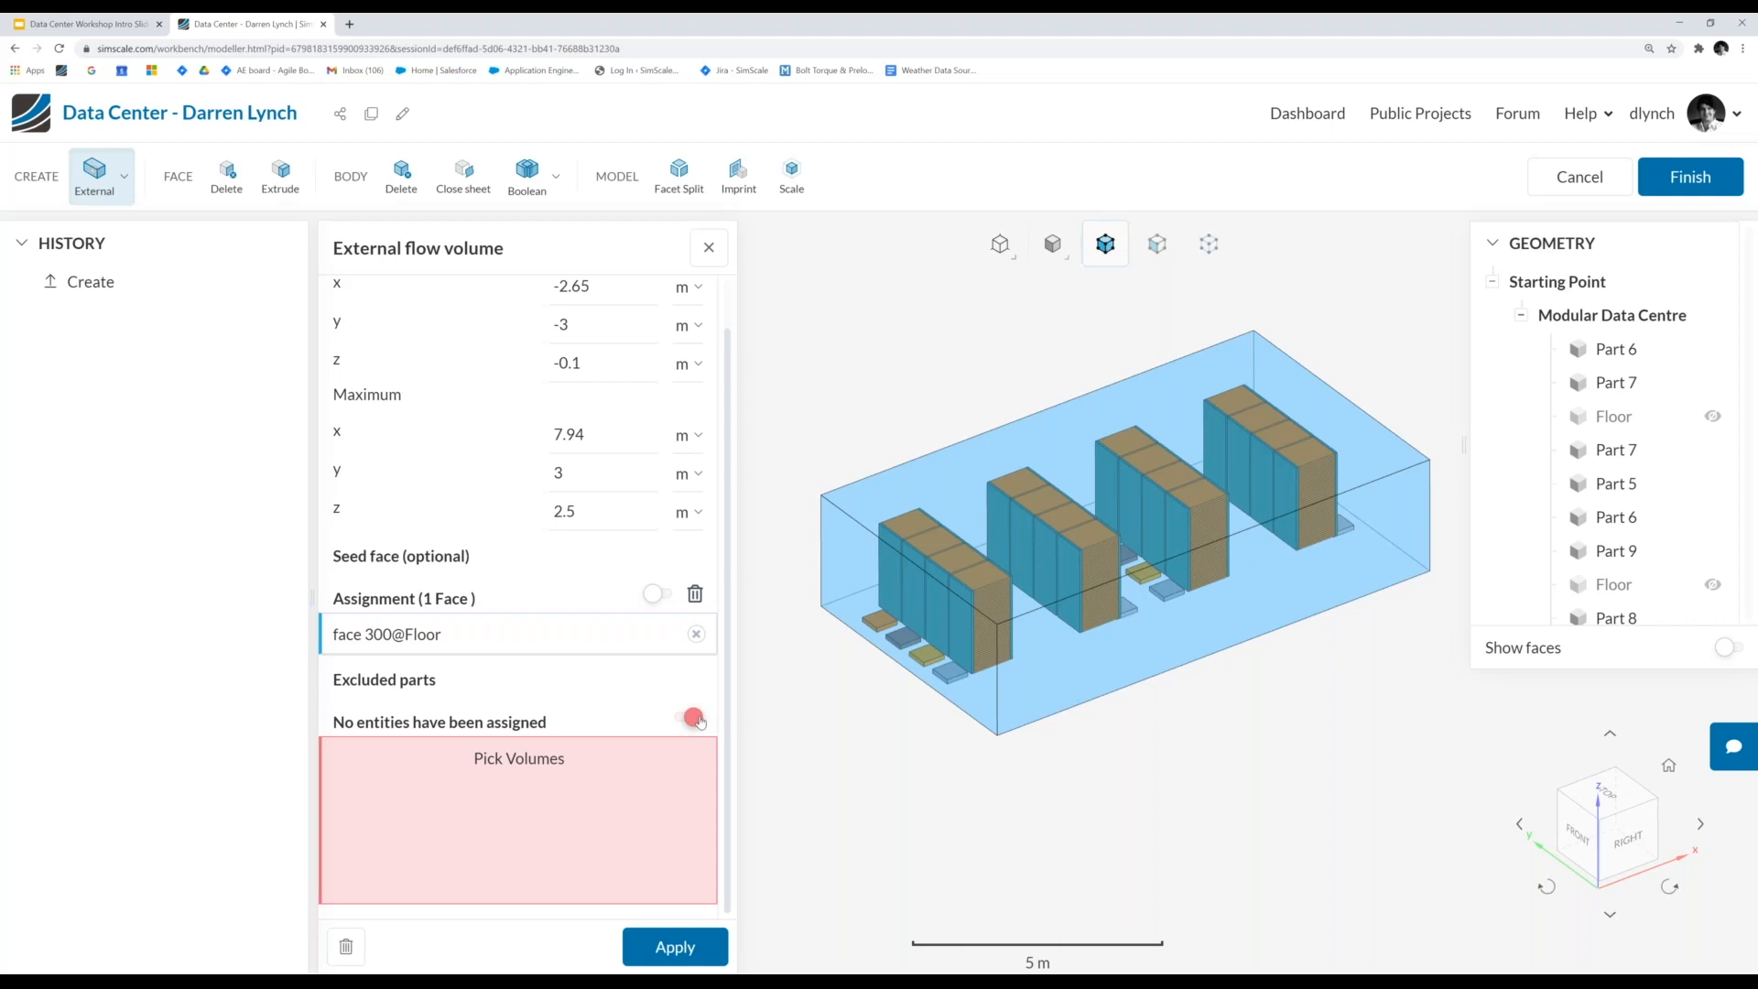
right_click(833, 679)
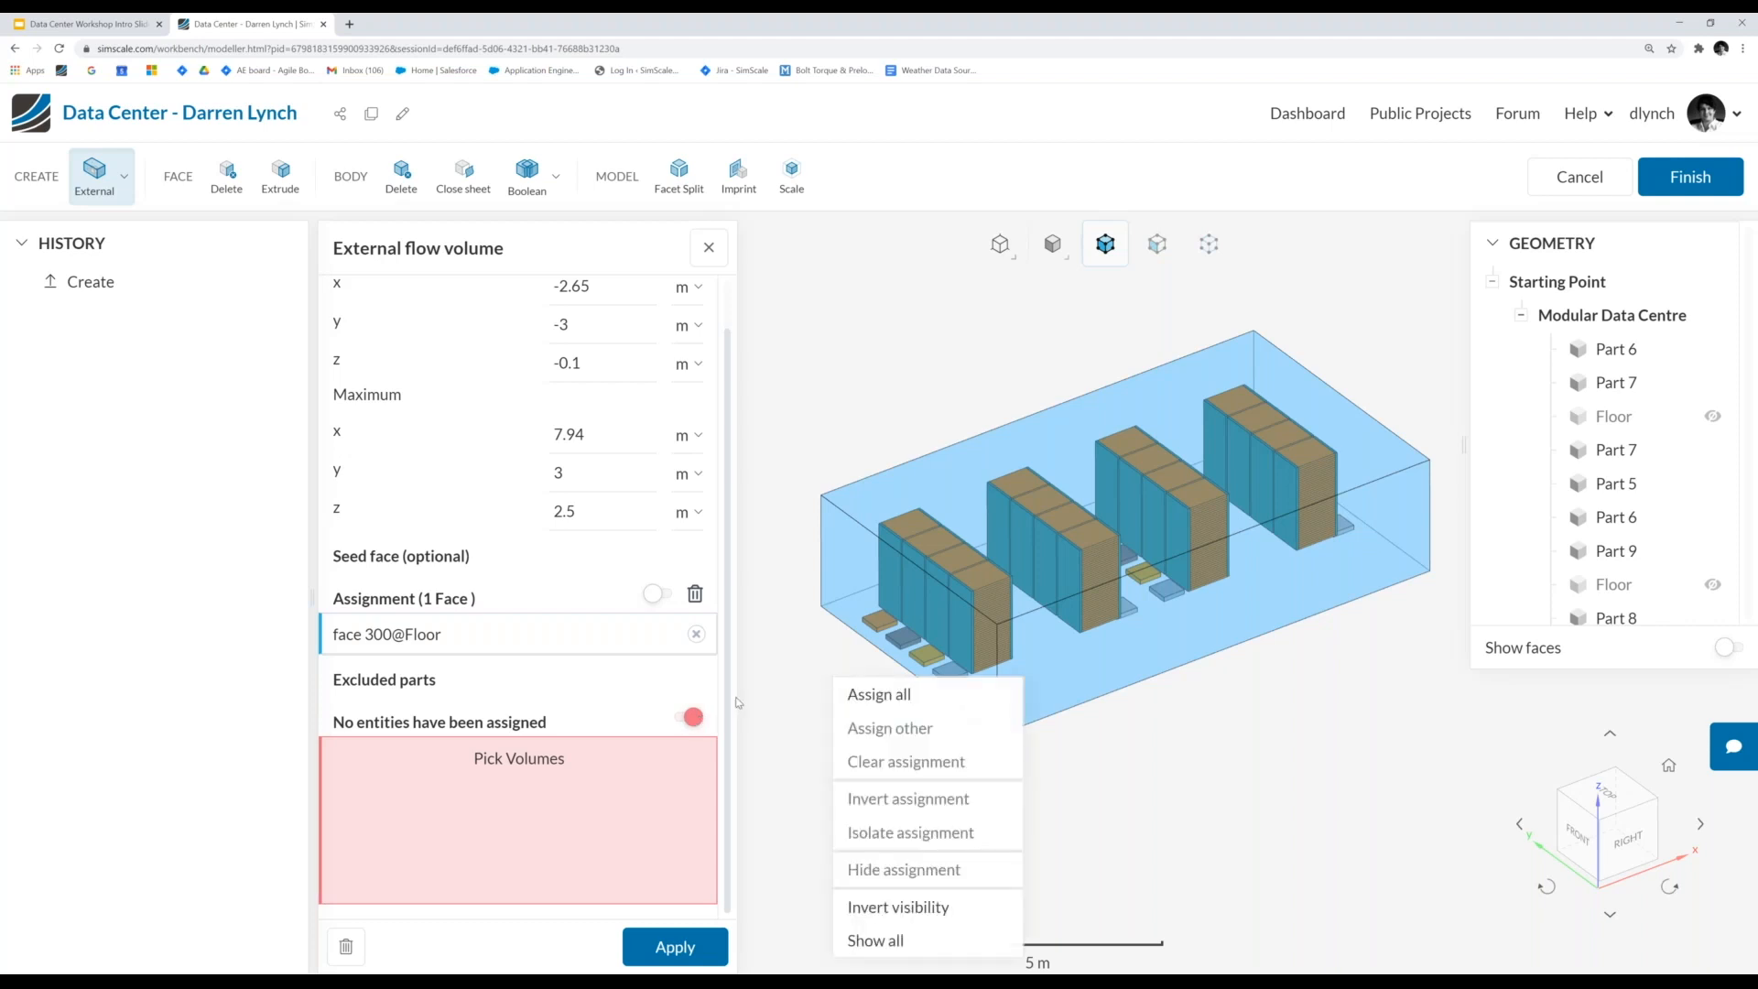
click(683, 719)
click(685, 719)
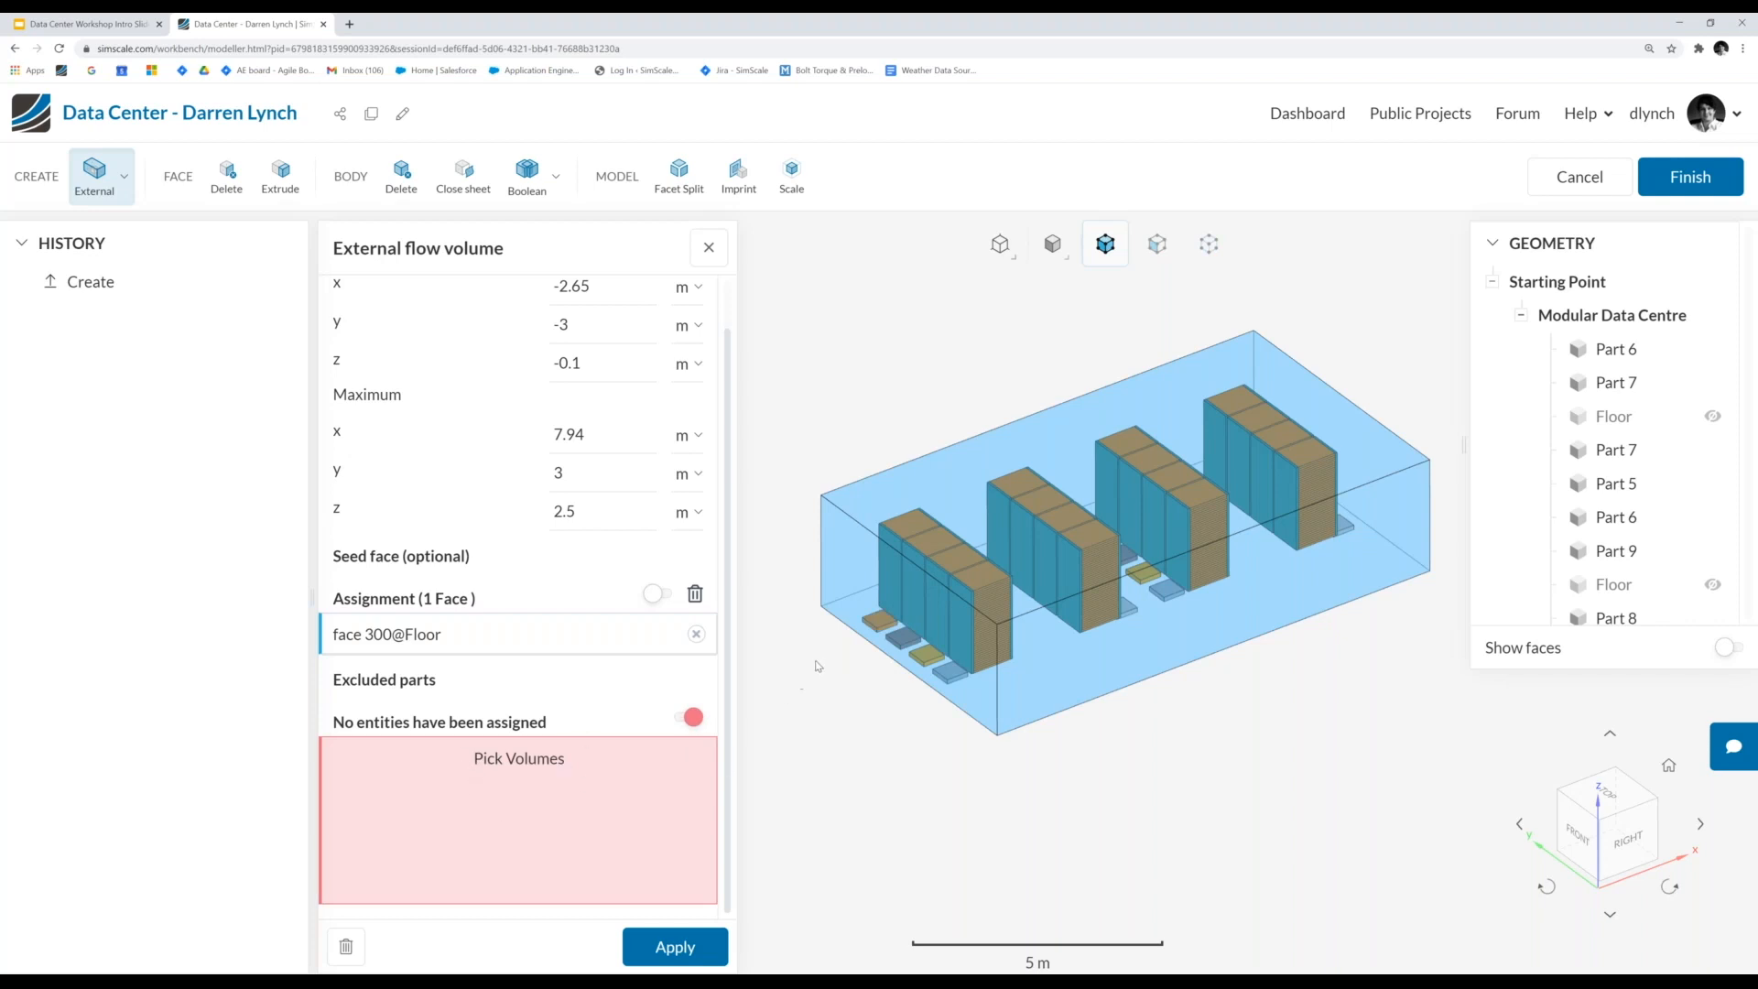
right_click(830, 700)
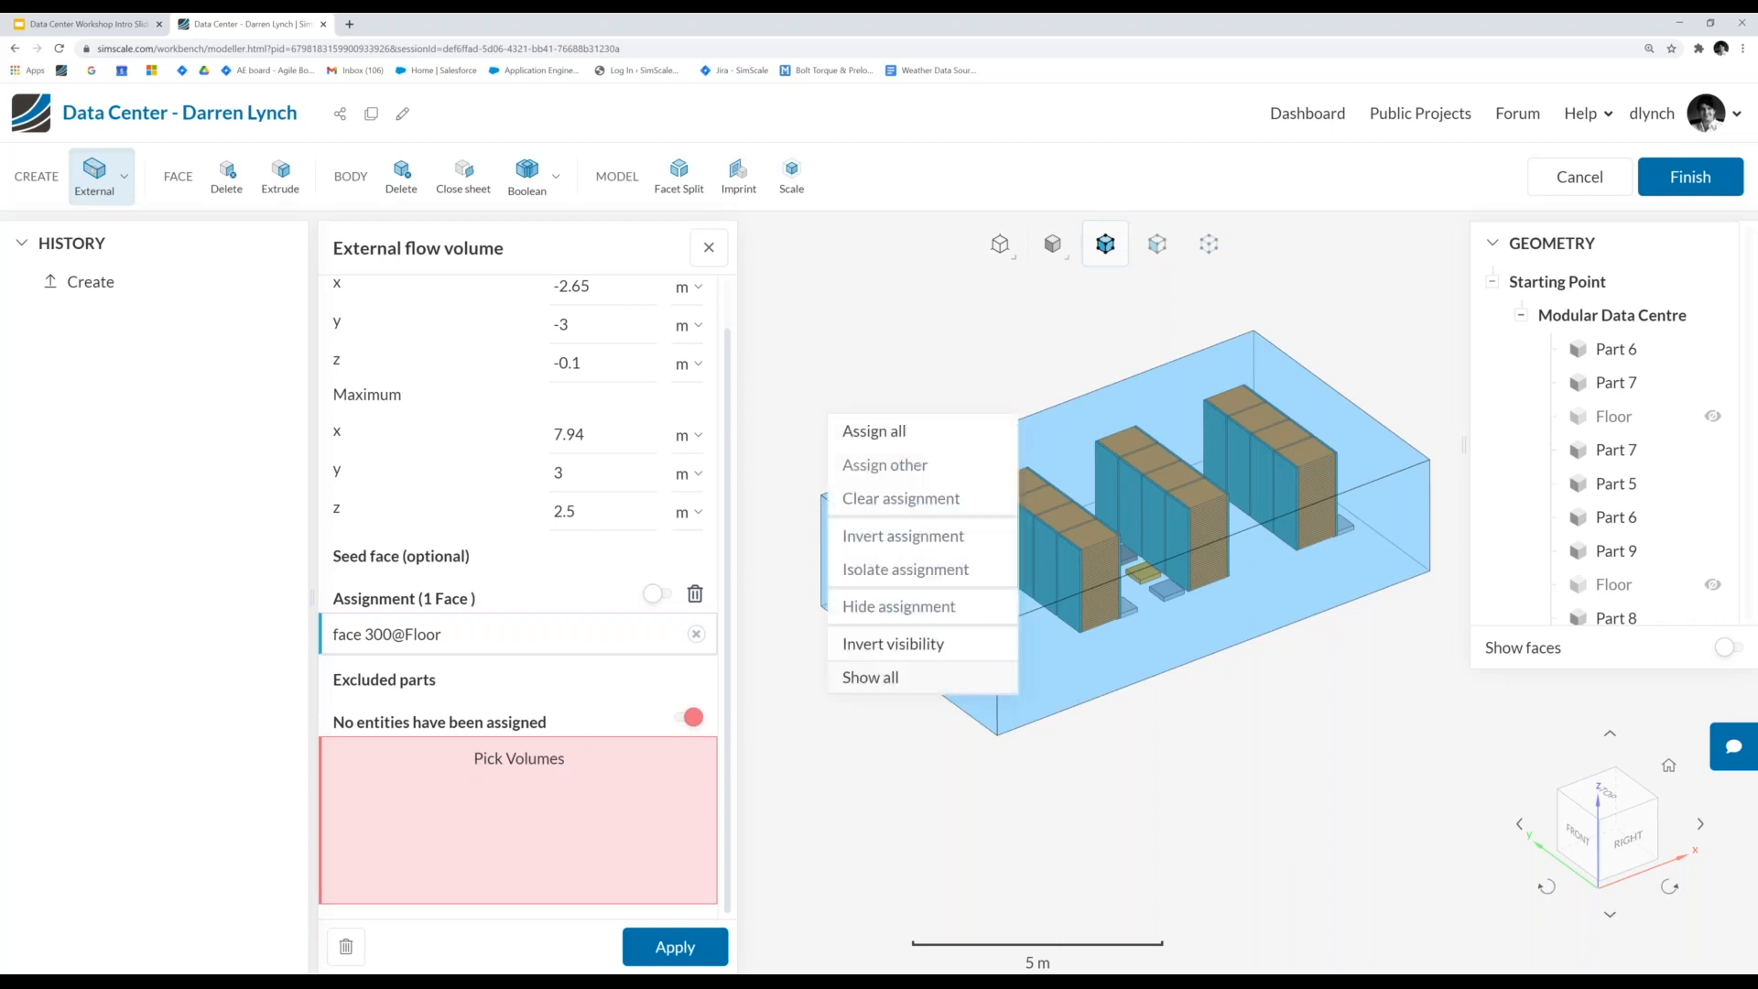
click(886, 436)
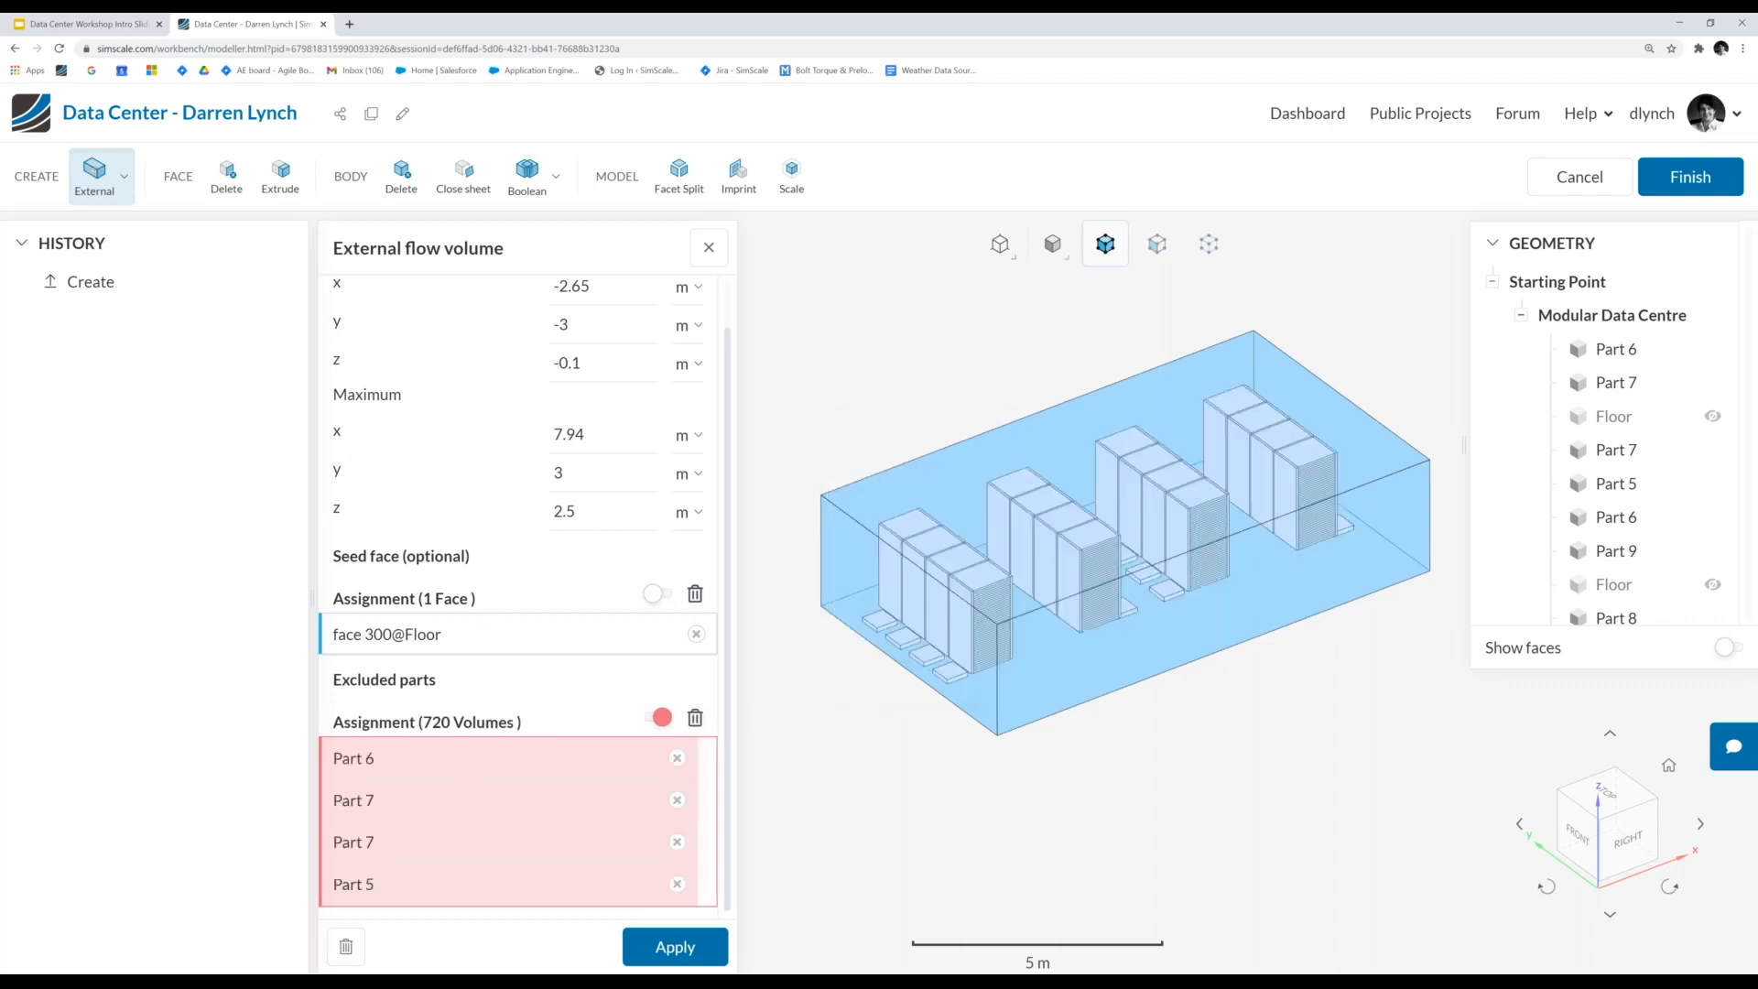
- Apply the external flow volume so it is generated as a solid box
drag(1191, 771, 1285, 782)
scroll(593, 738, up, 1)
scroll(591, 738, down, 1)
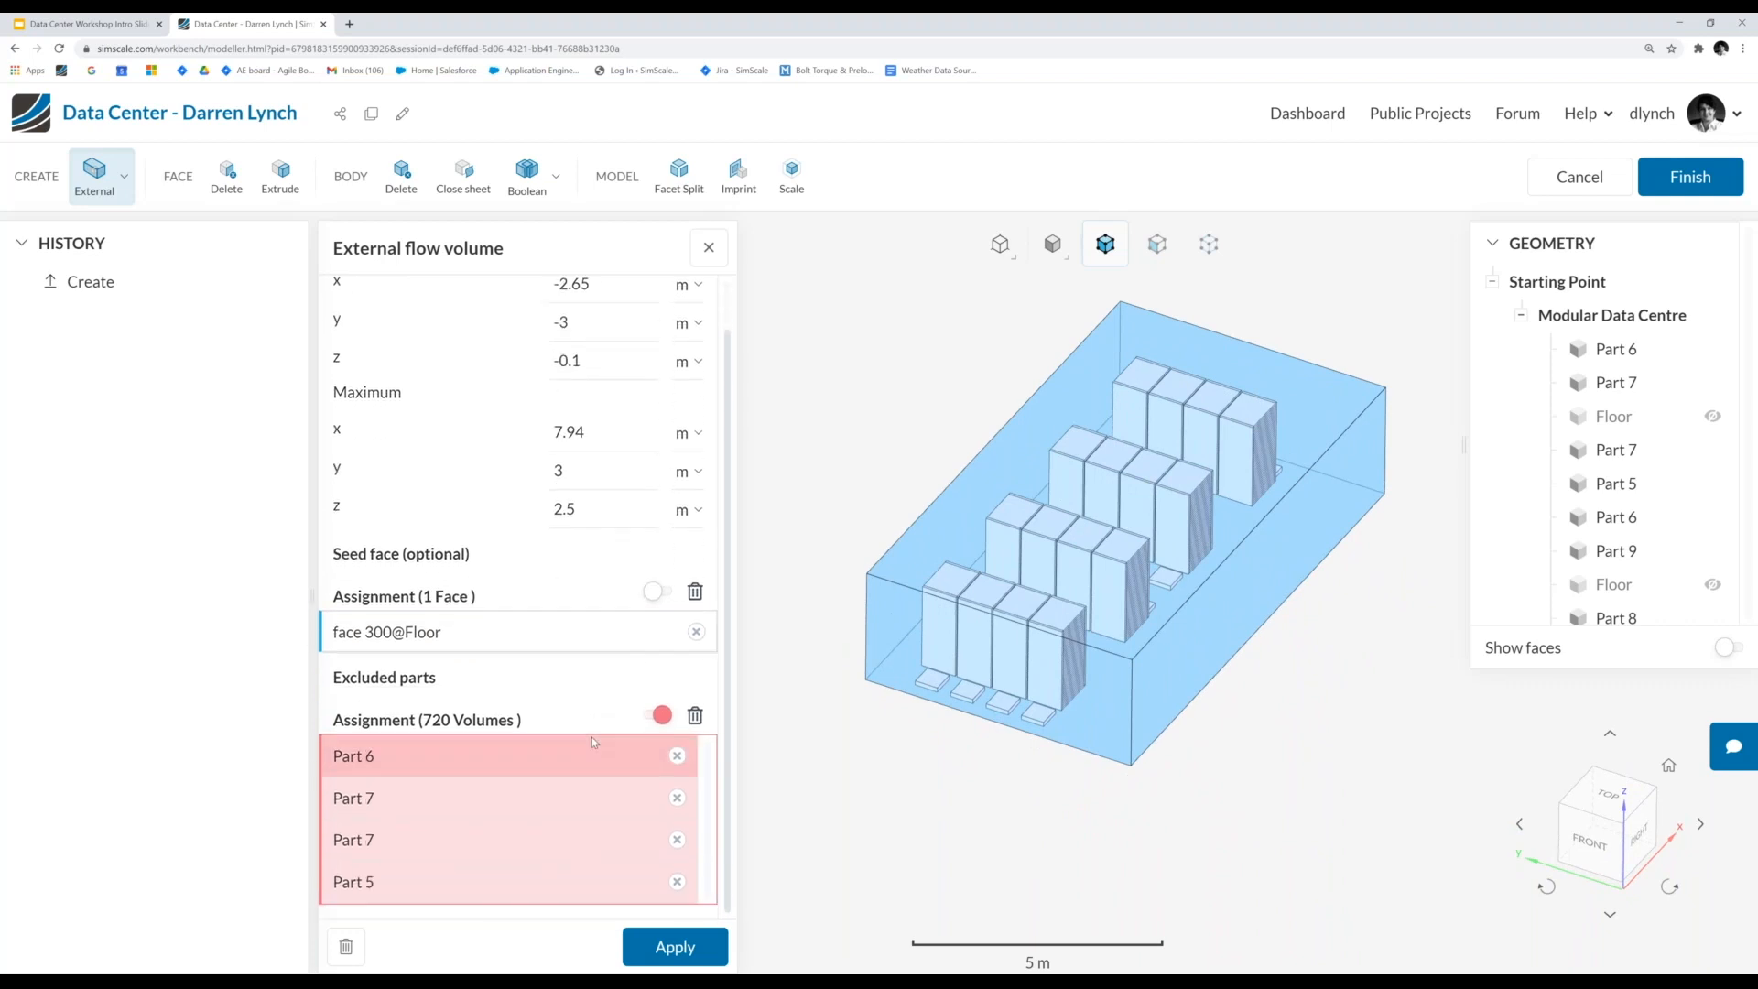
scroll(590, 733, up, 1)
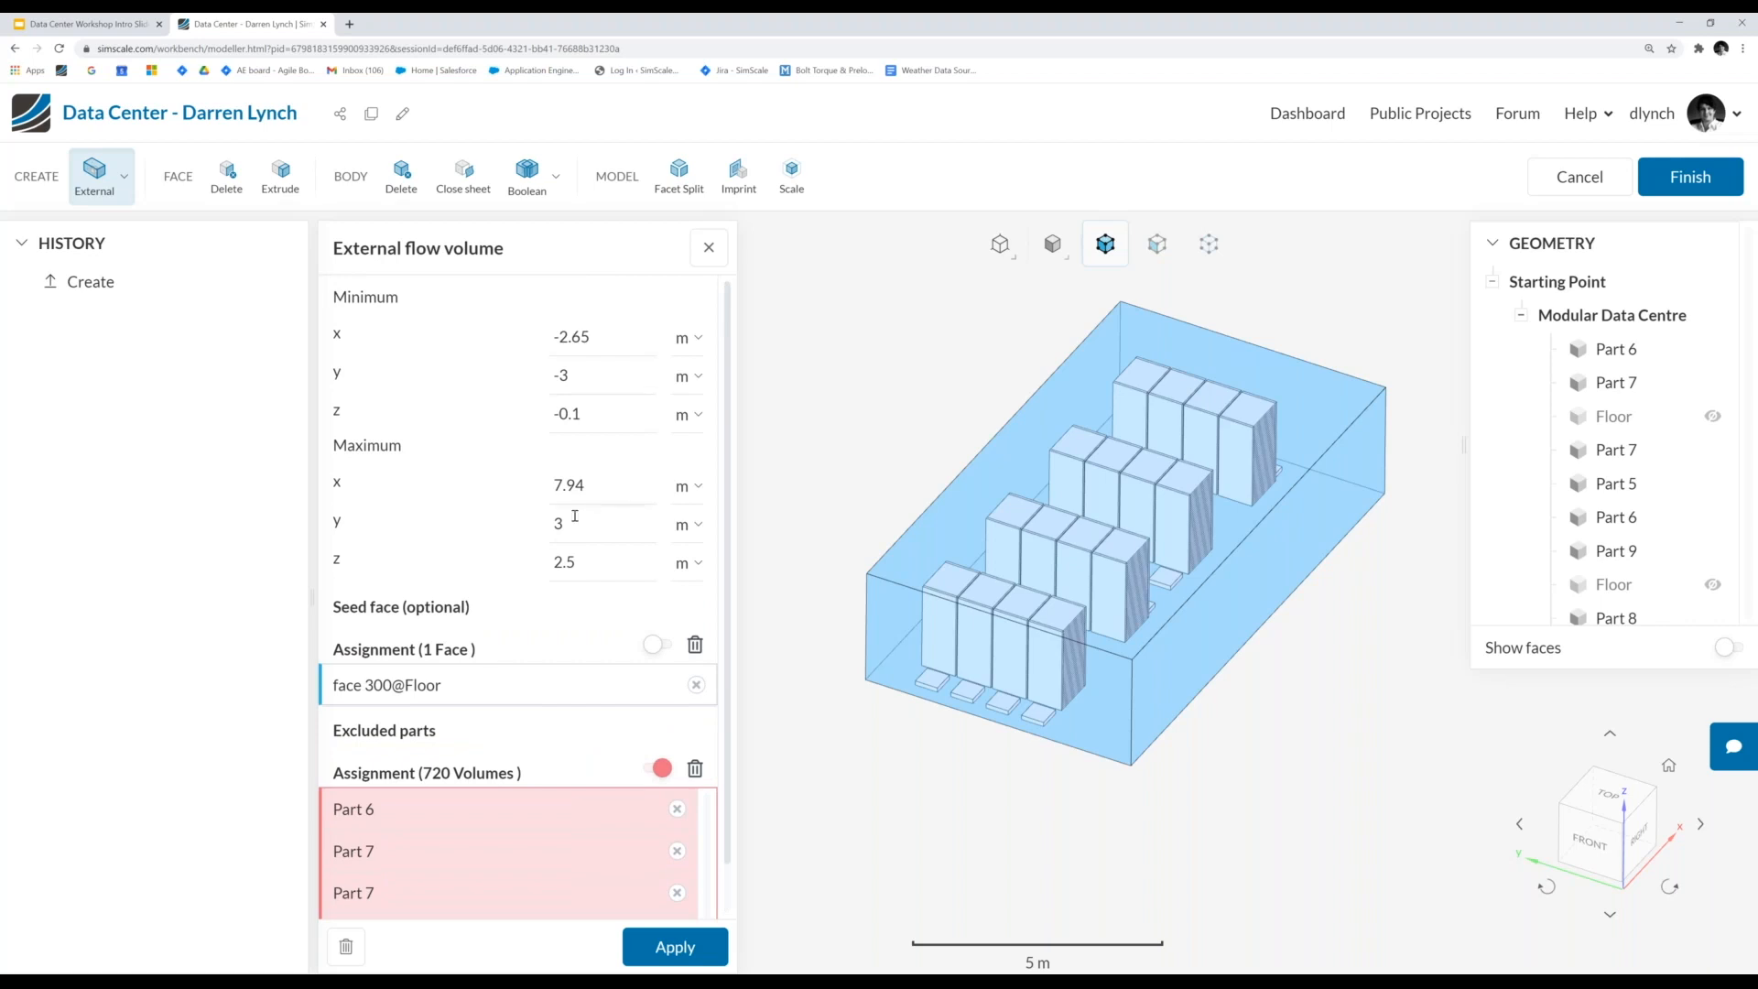
scroll(575, 515, down, 1)
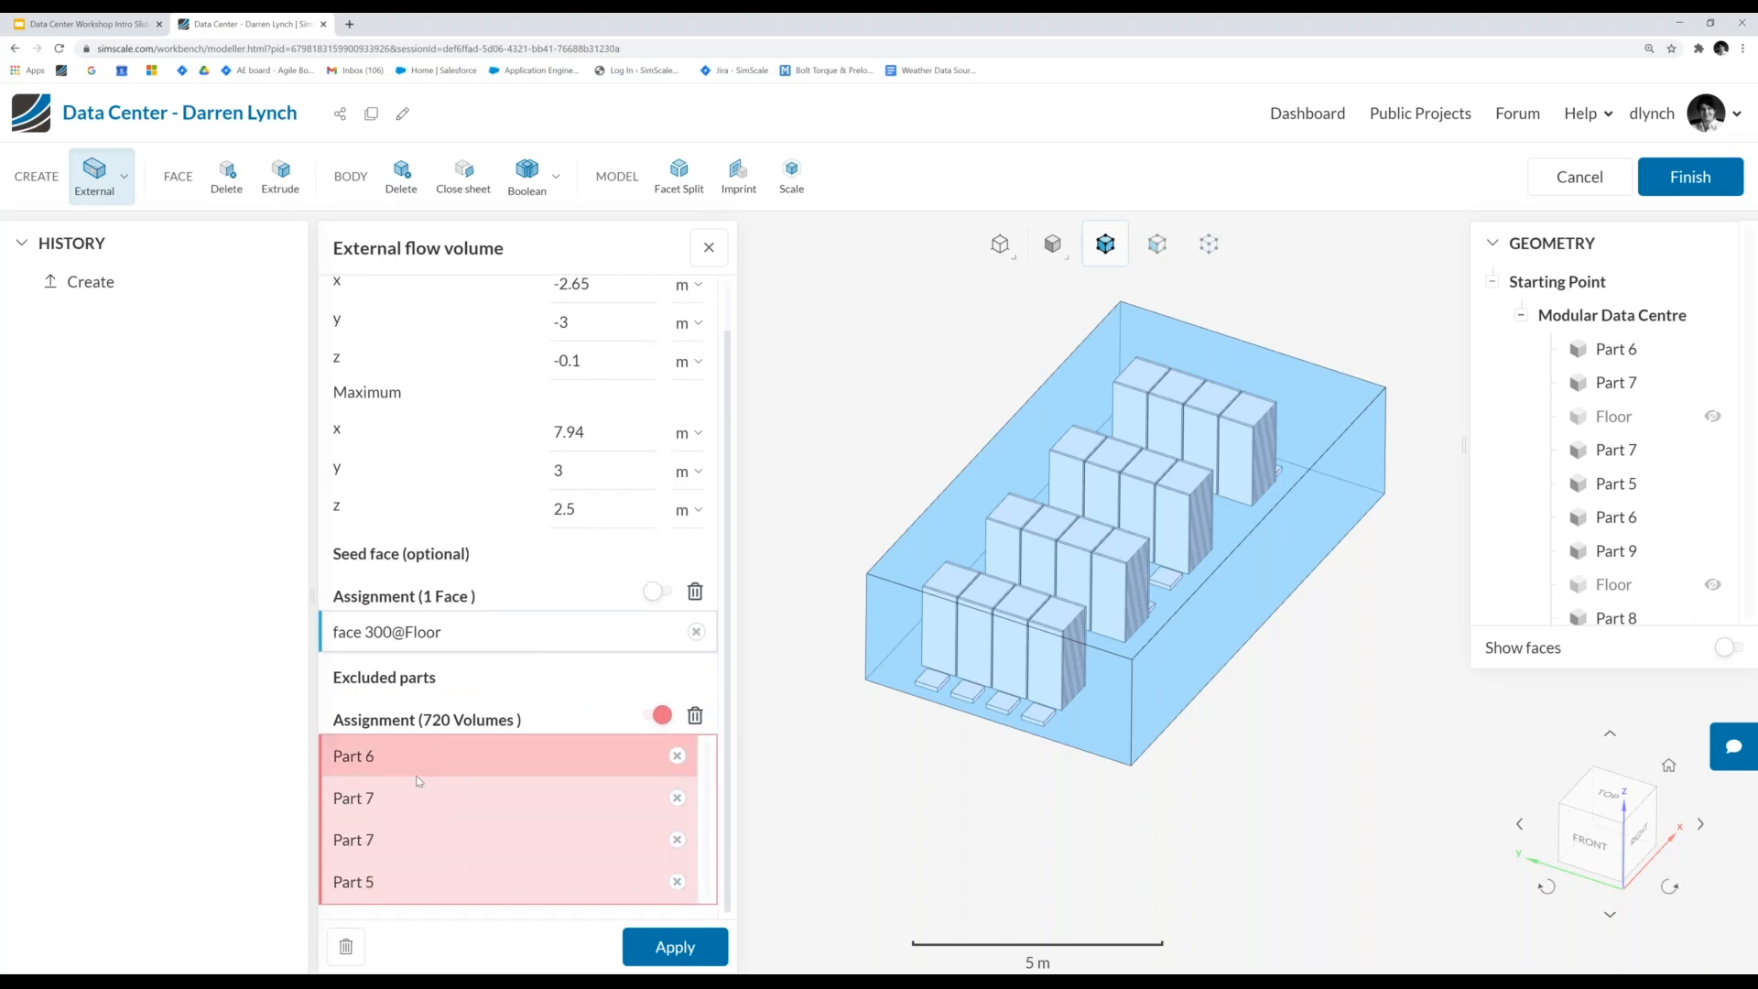
scroll(477, 817, up, 1)
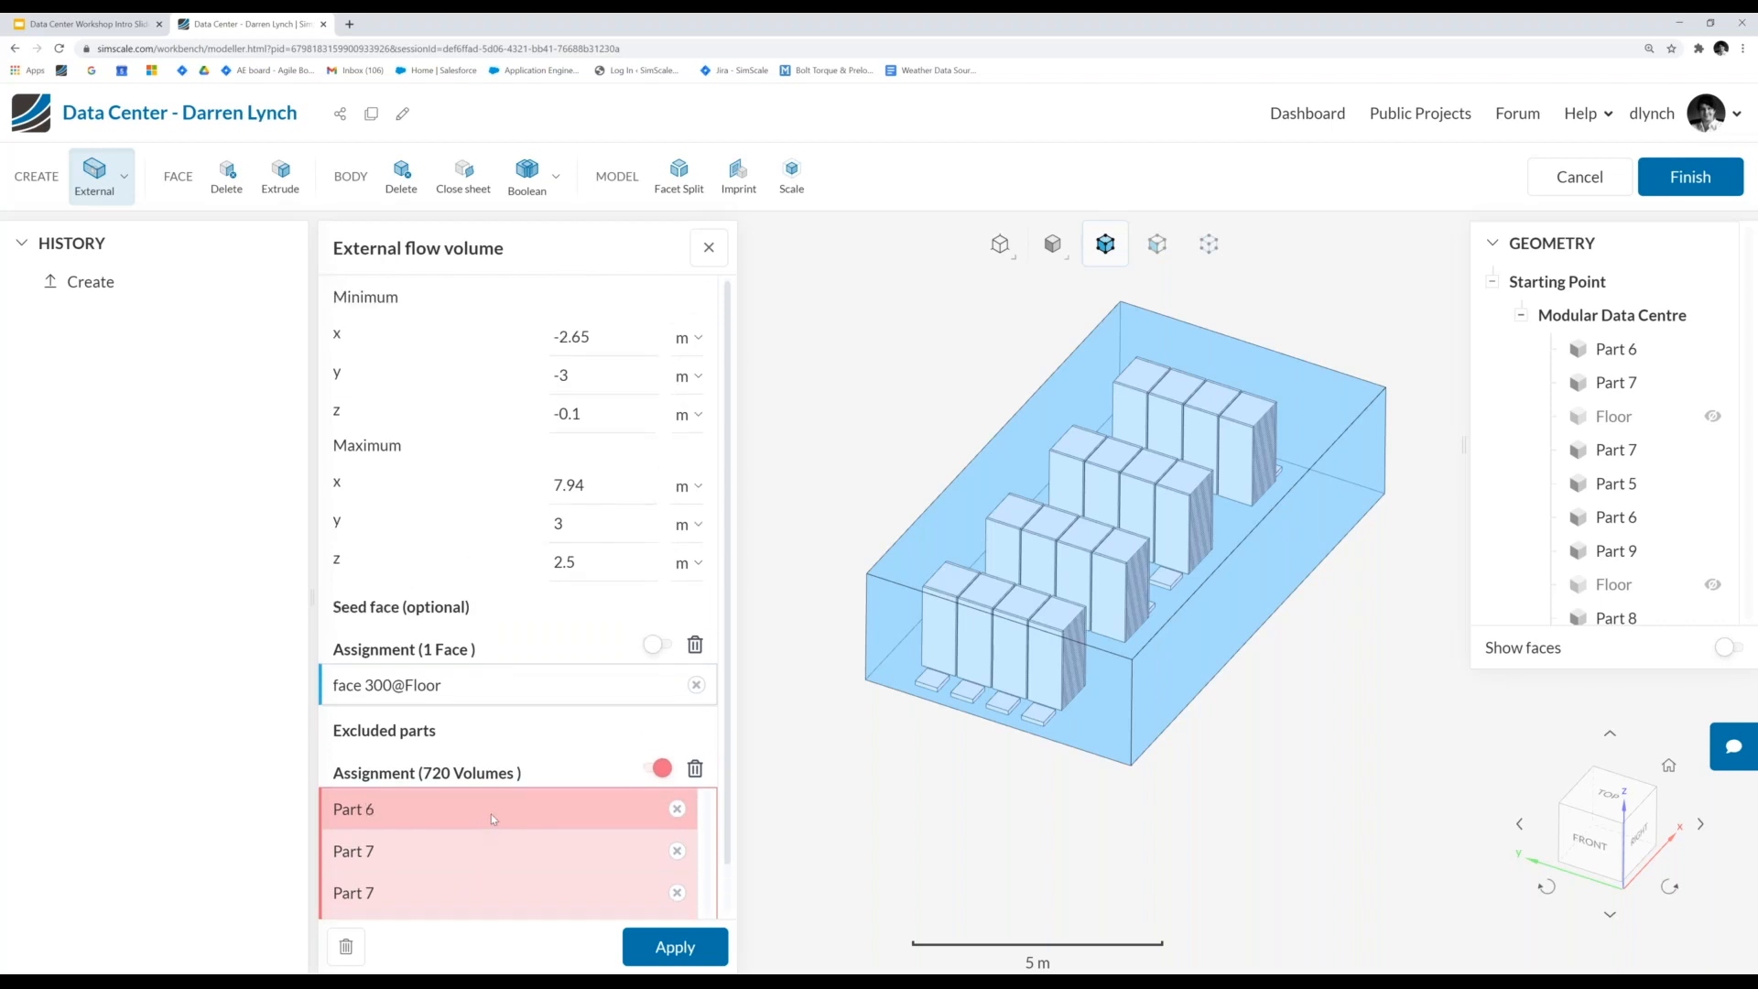
scroll(494, 805, down, 1)
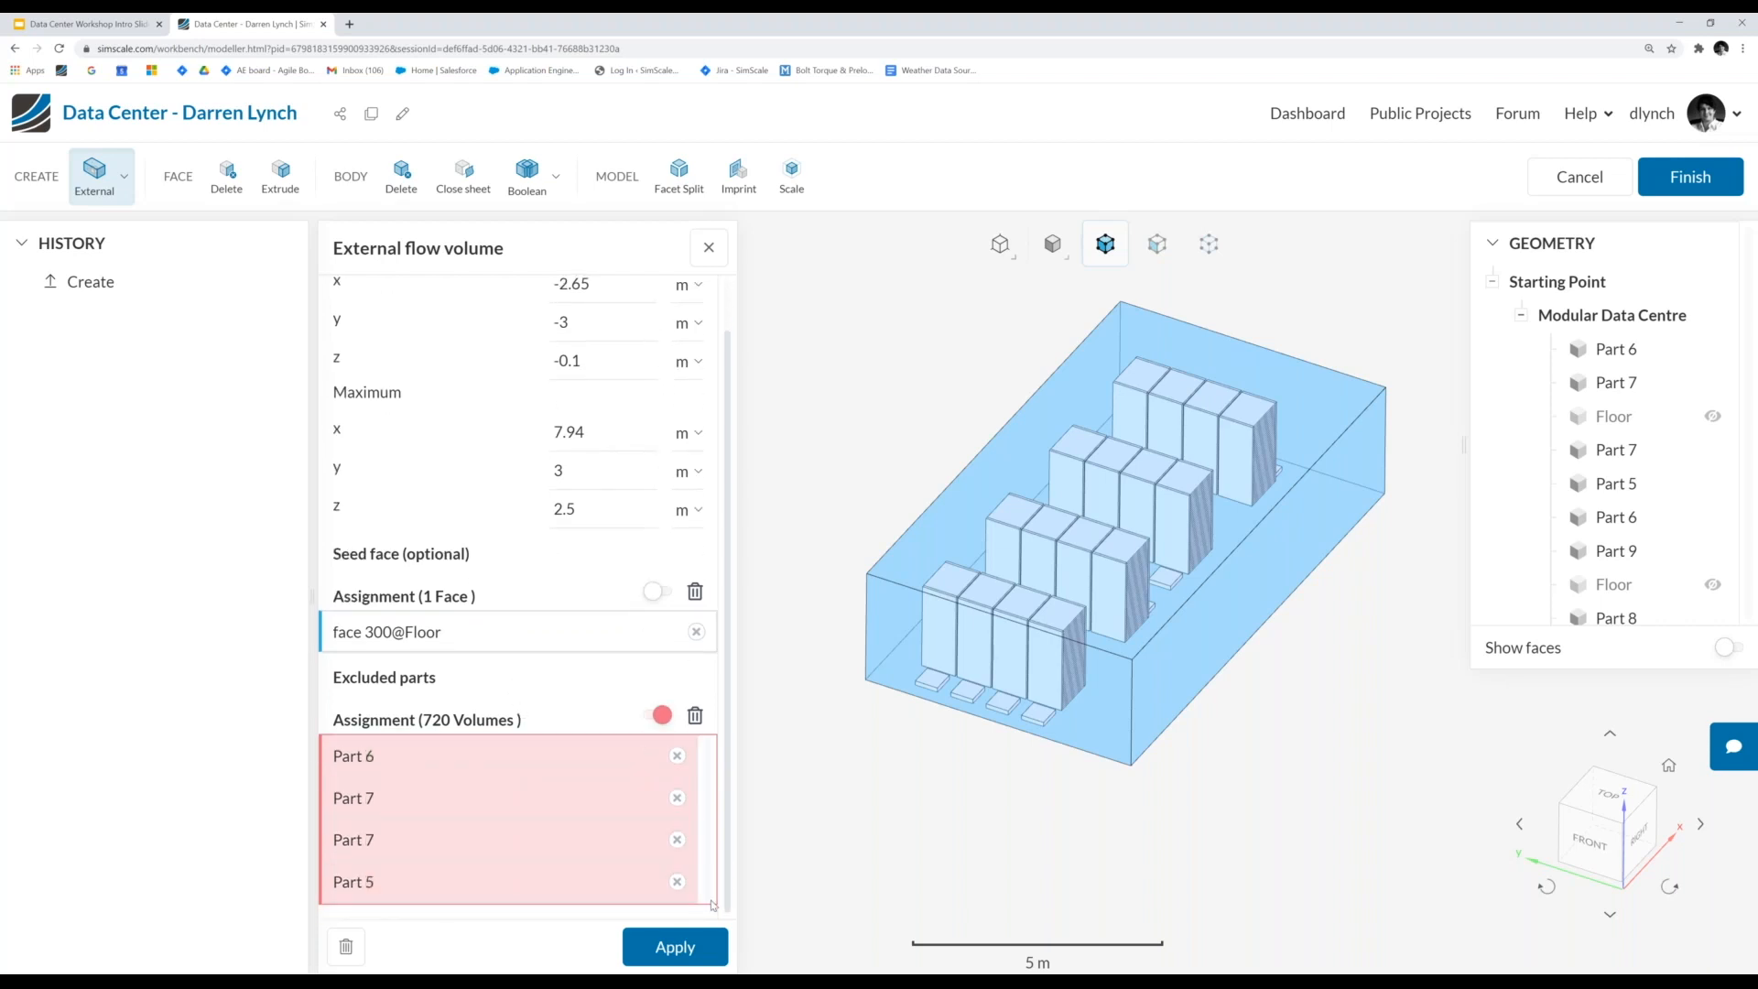
click(677, 948)
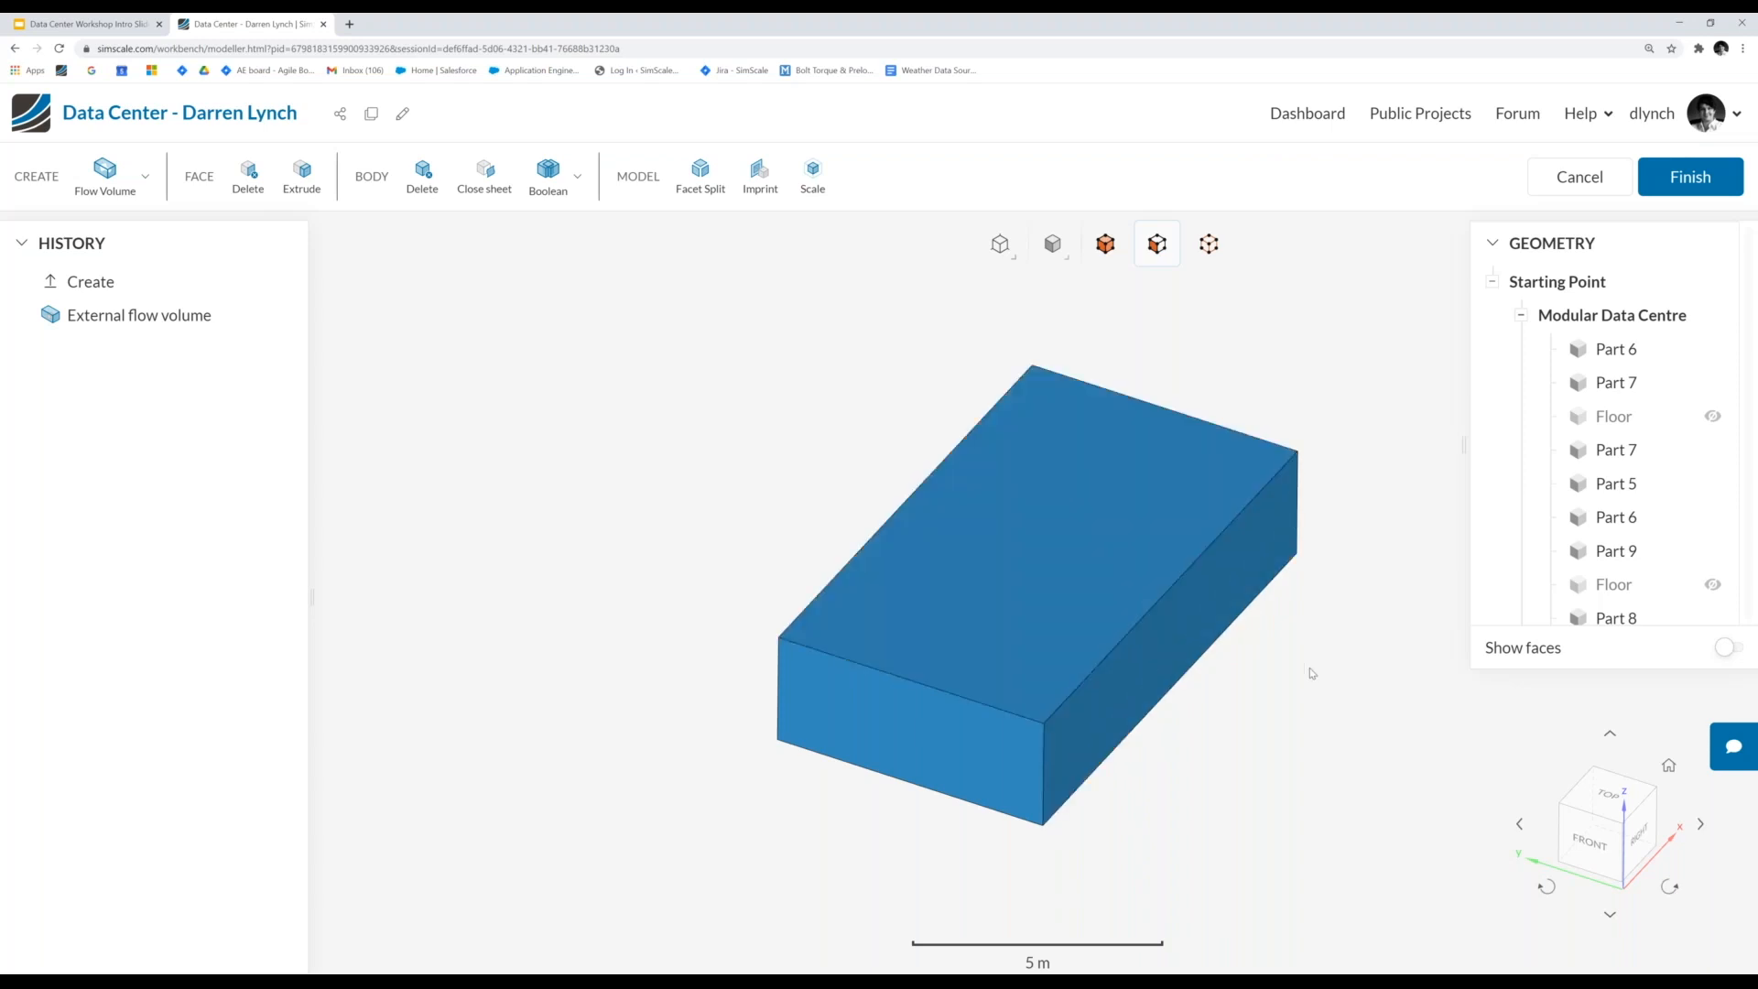
- Orbit, pan and zoom around the flow volume box, viewing it from below and above
drag(1306, 640, 1254, 704)
scroll(1330, 701, up, 2)
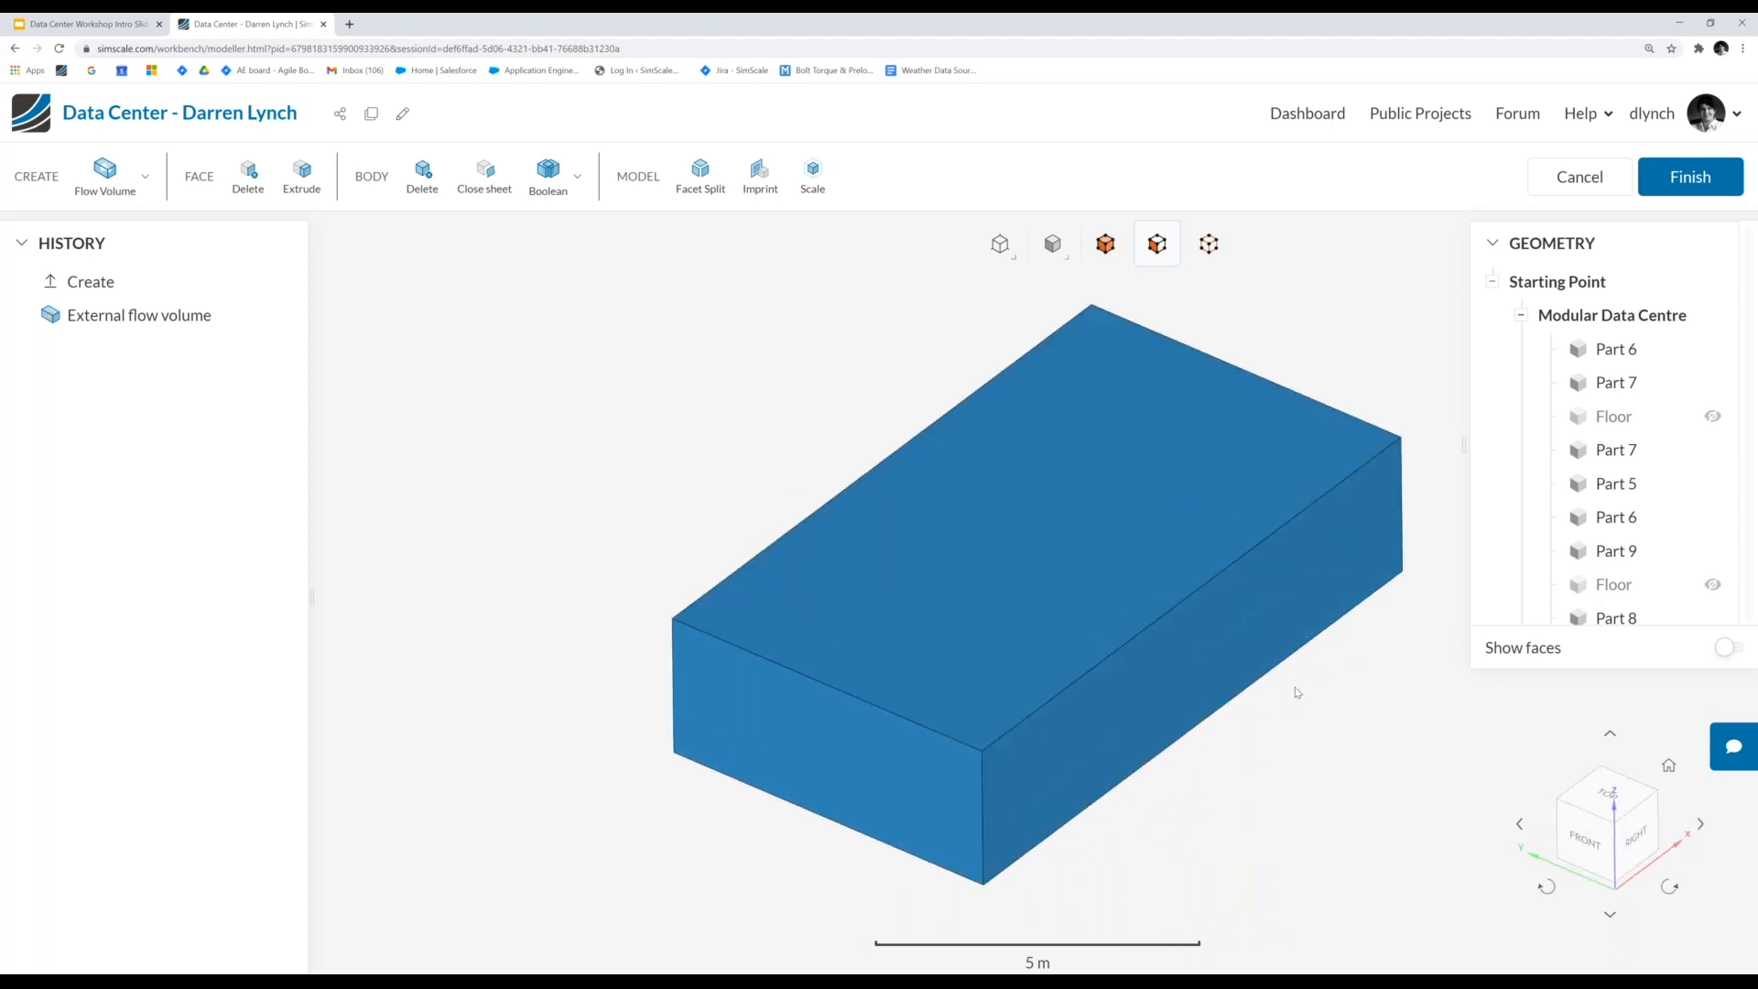
right_drag(1295, 688, 1202, 673)
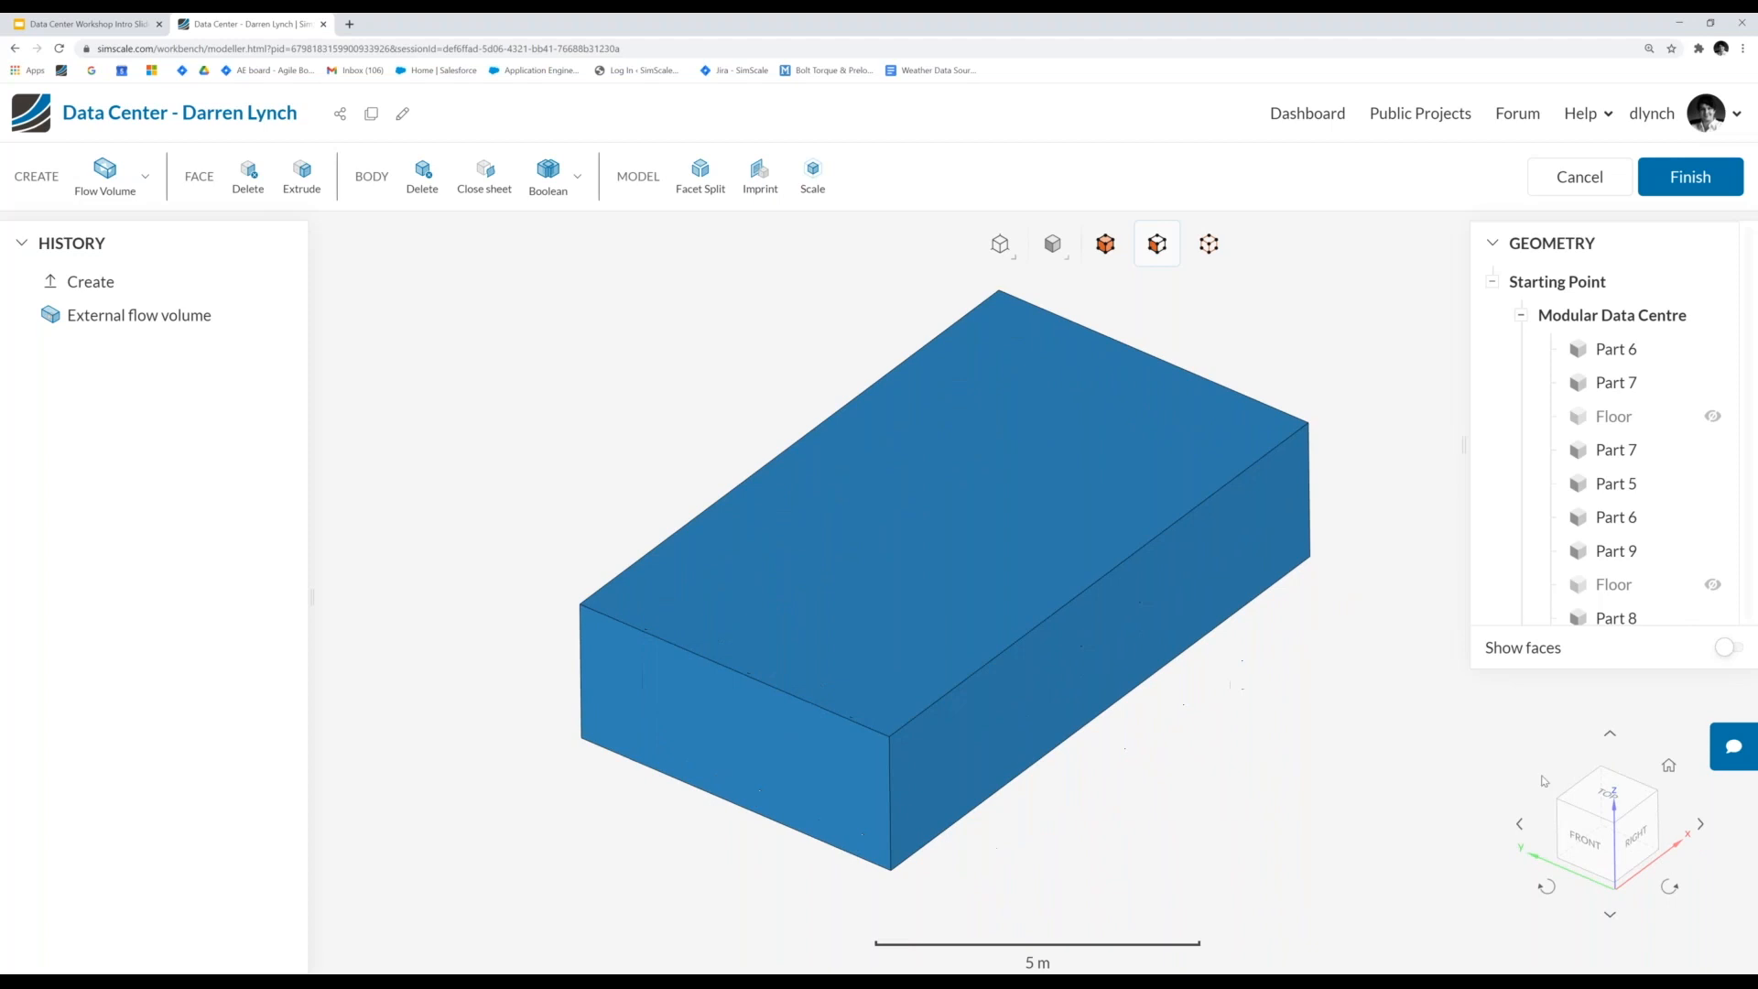
click(1614, 831)
drag(1200, 626, 1218, 487)
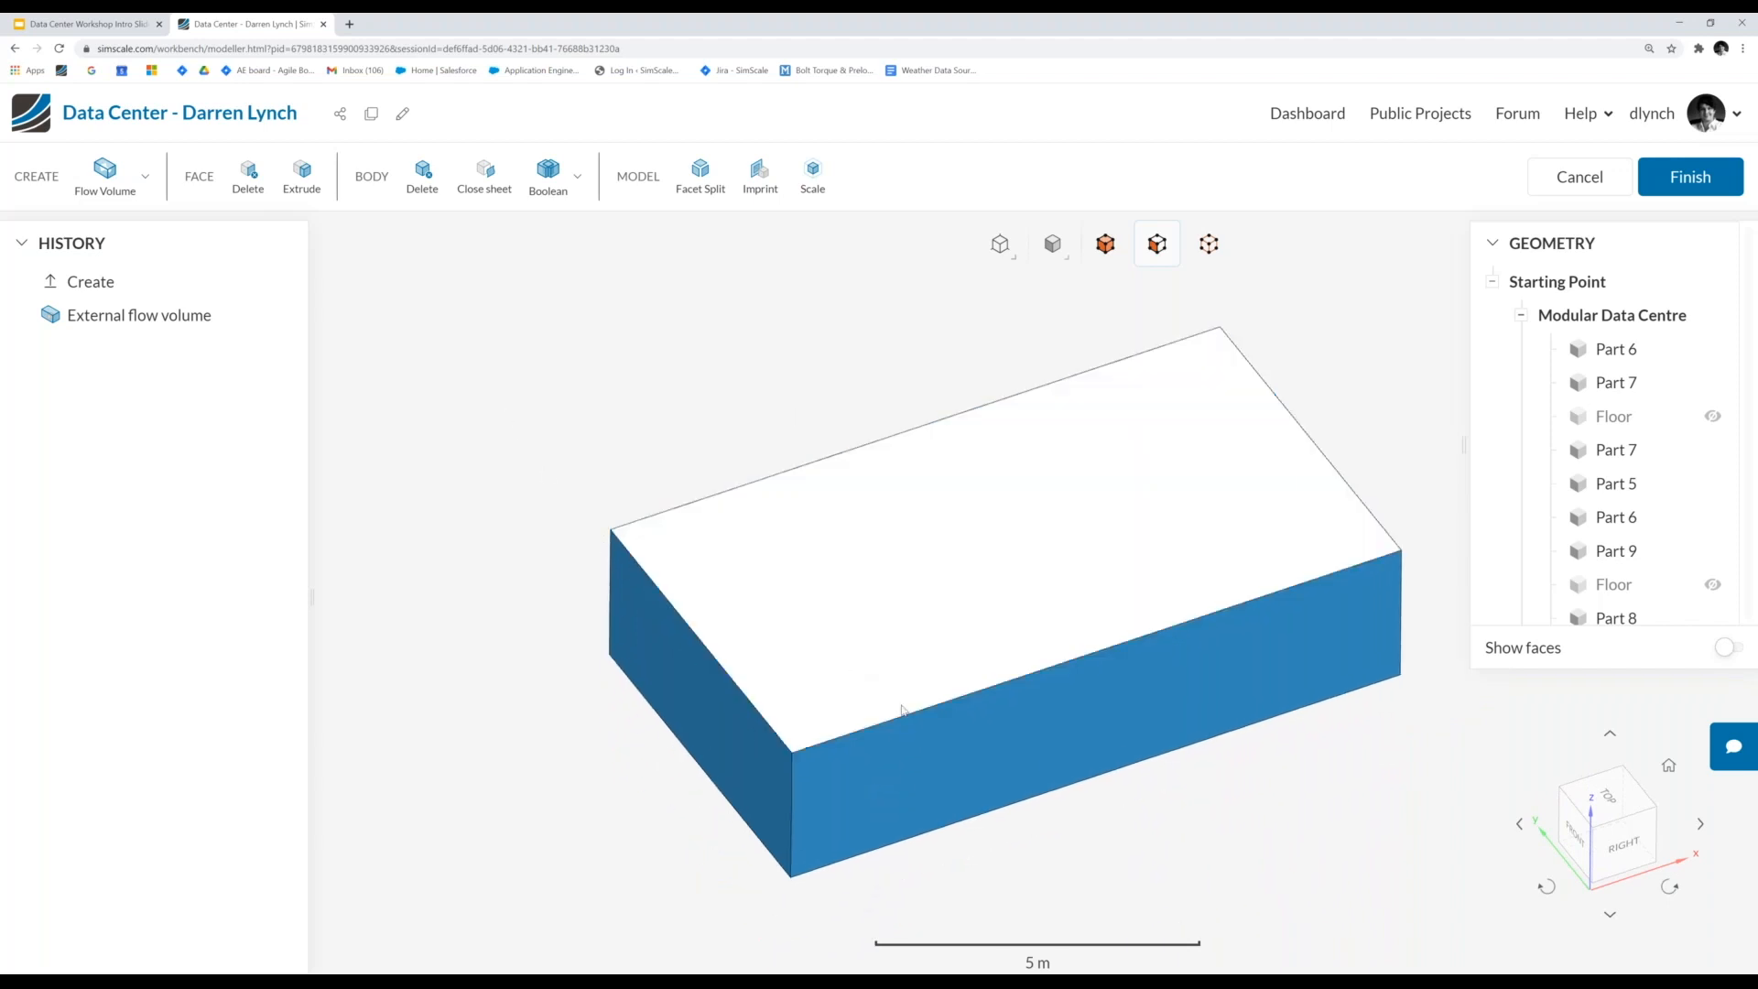
drag(1140, 811, 896, 605)
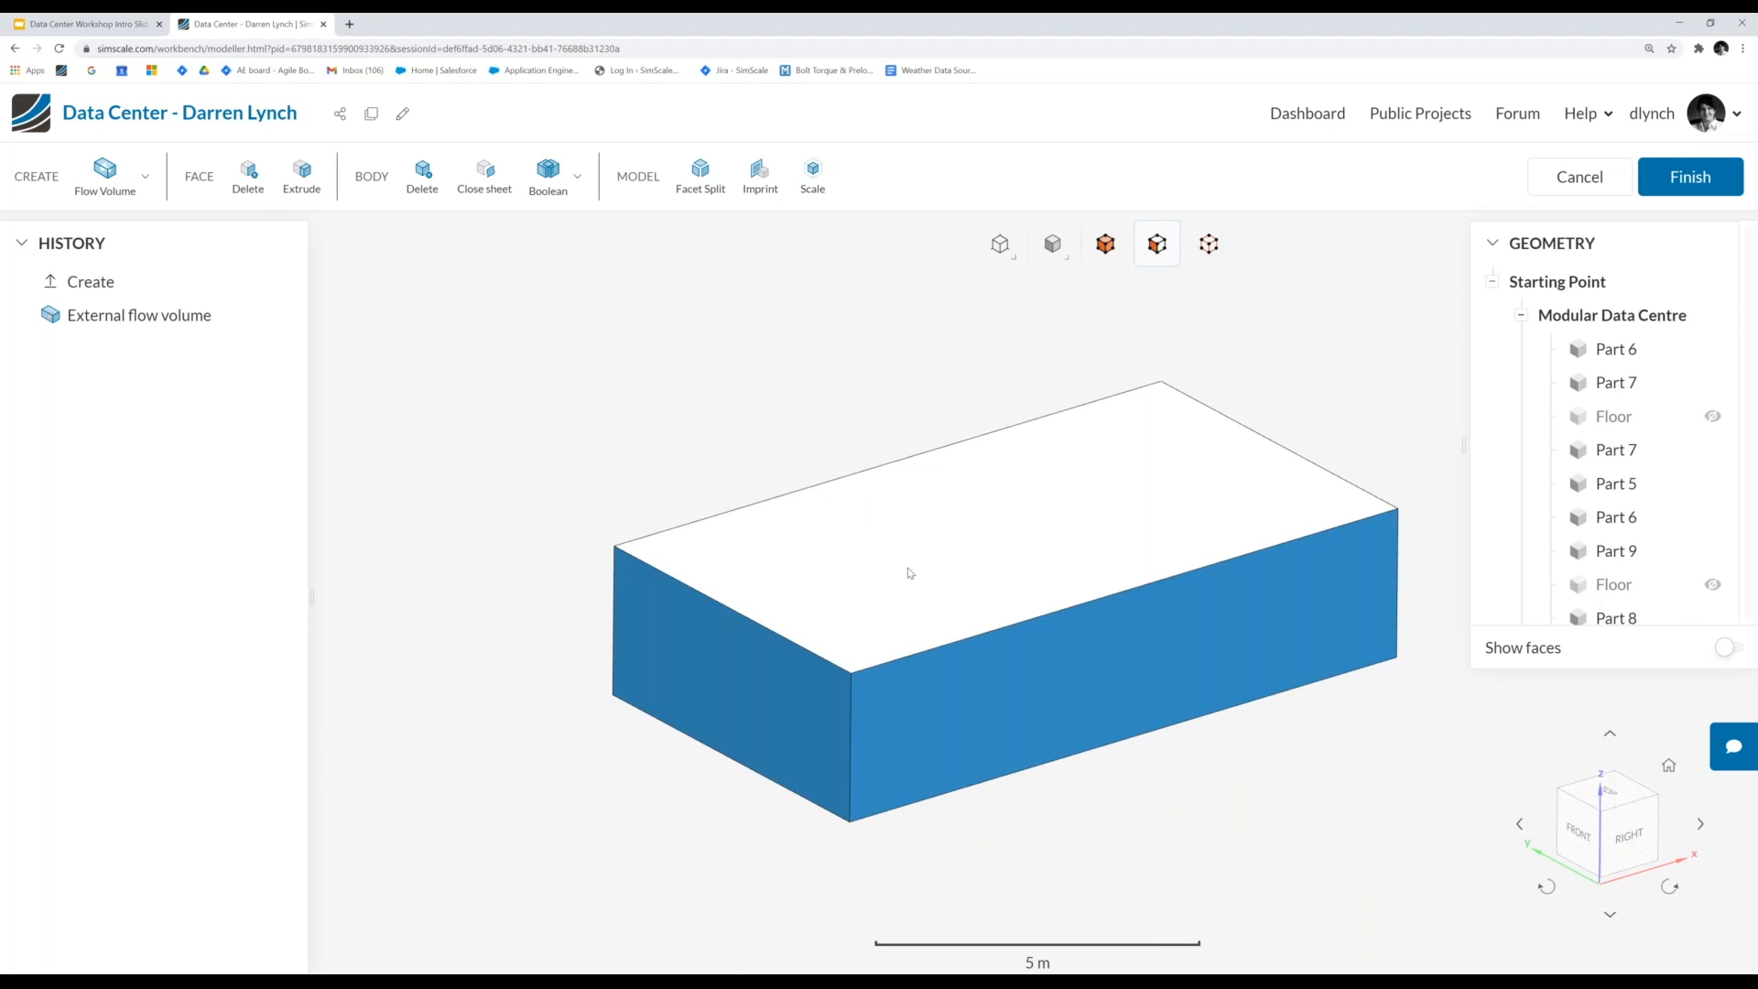
drag(1026, 370, 1027, 383)
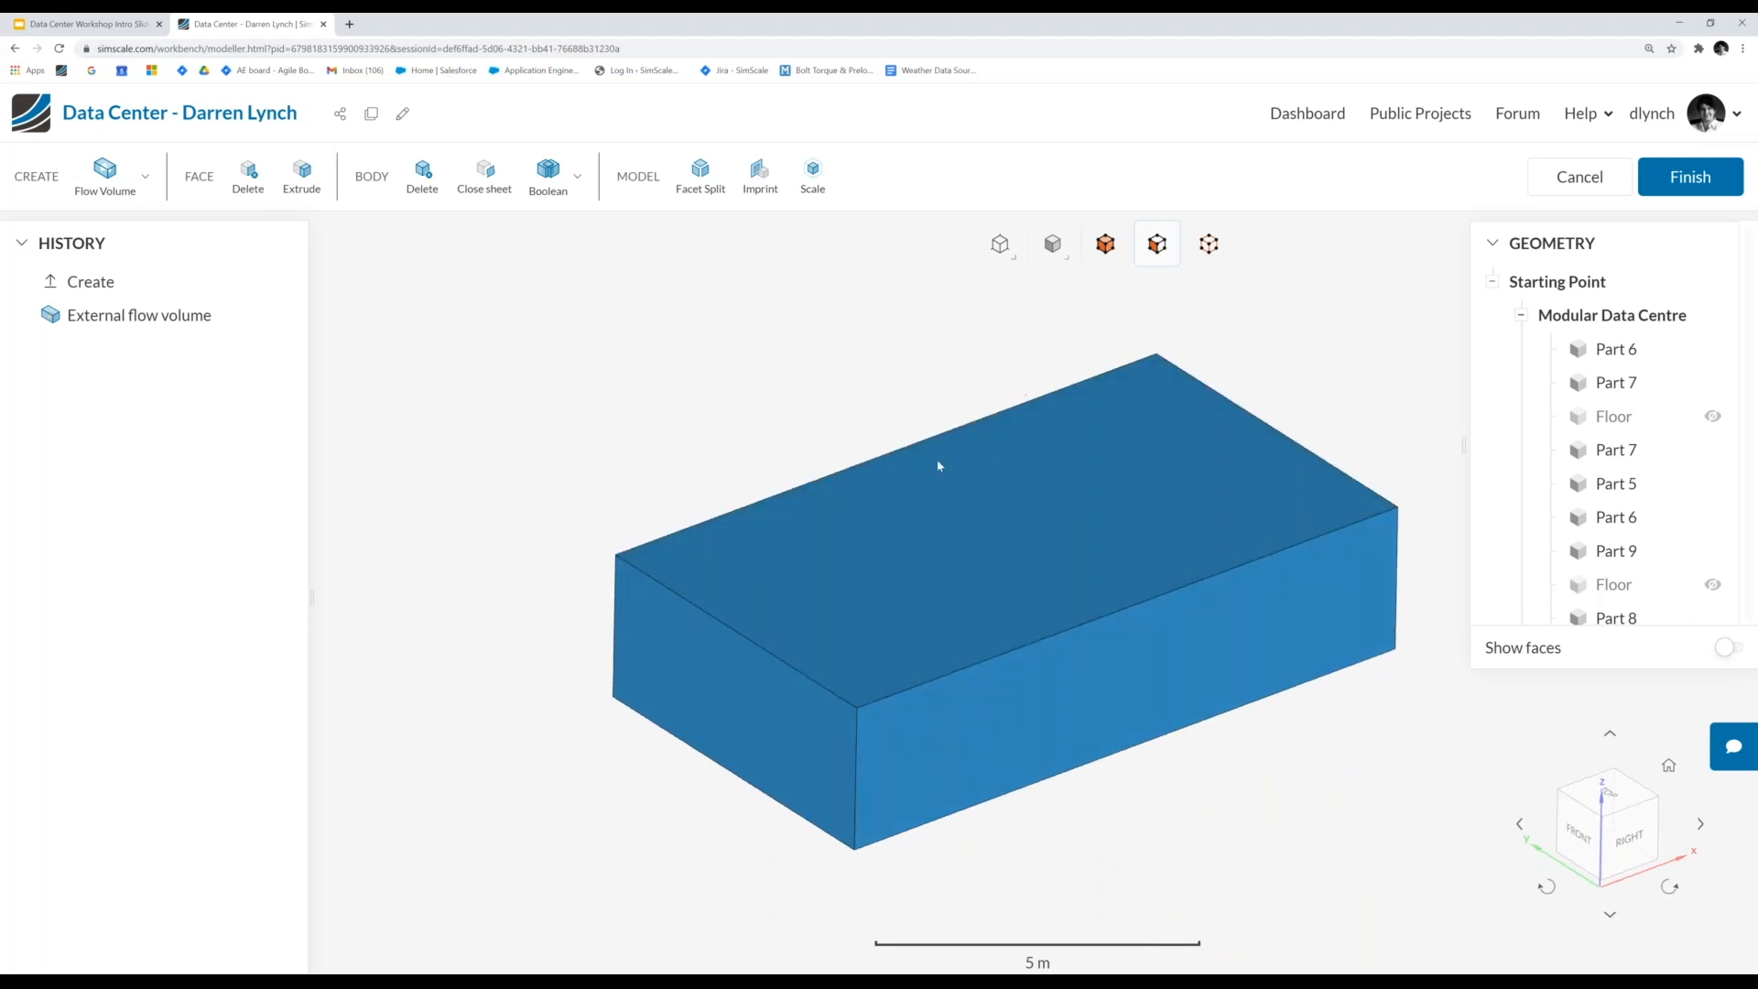
- Hide the flow volume box to check the racks inside, then finish the geometry edit
click(867, 623)
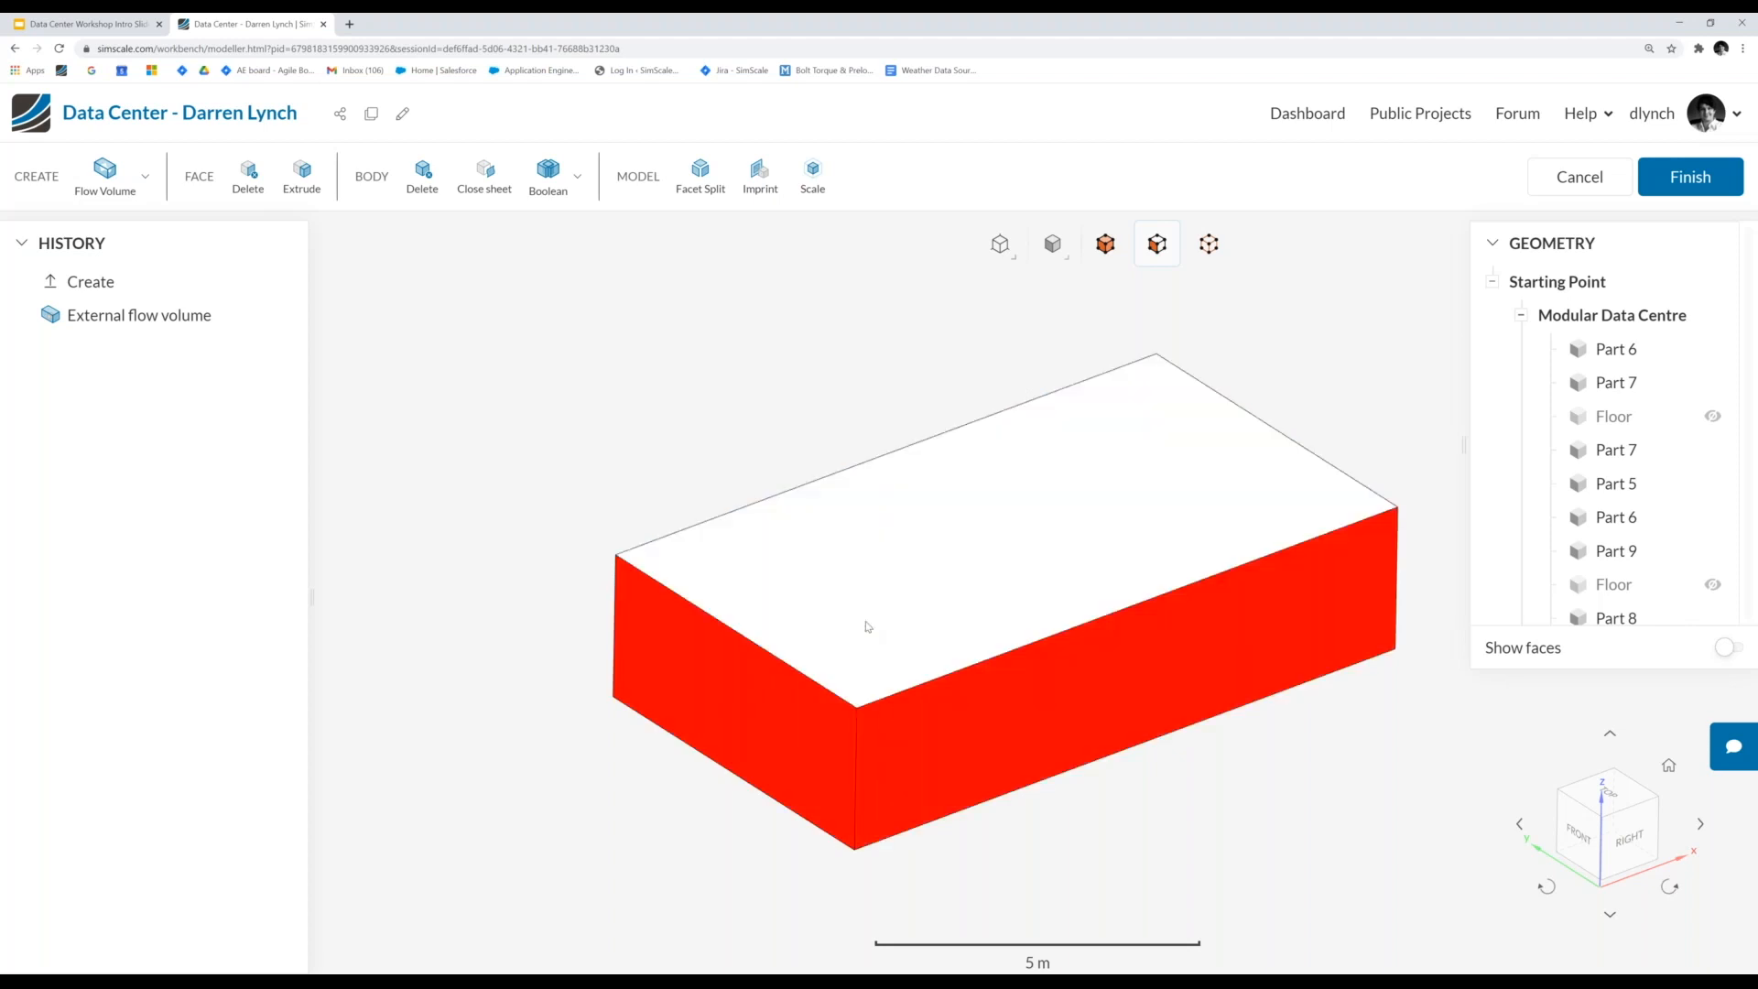
right_click(592, 401)
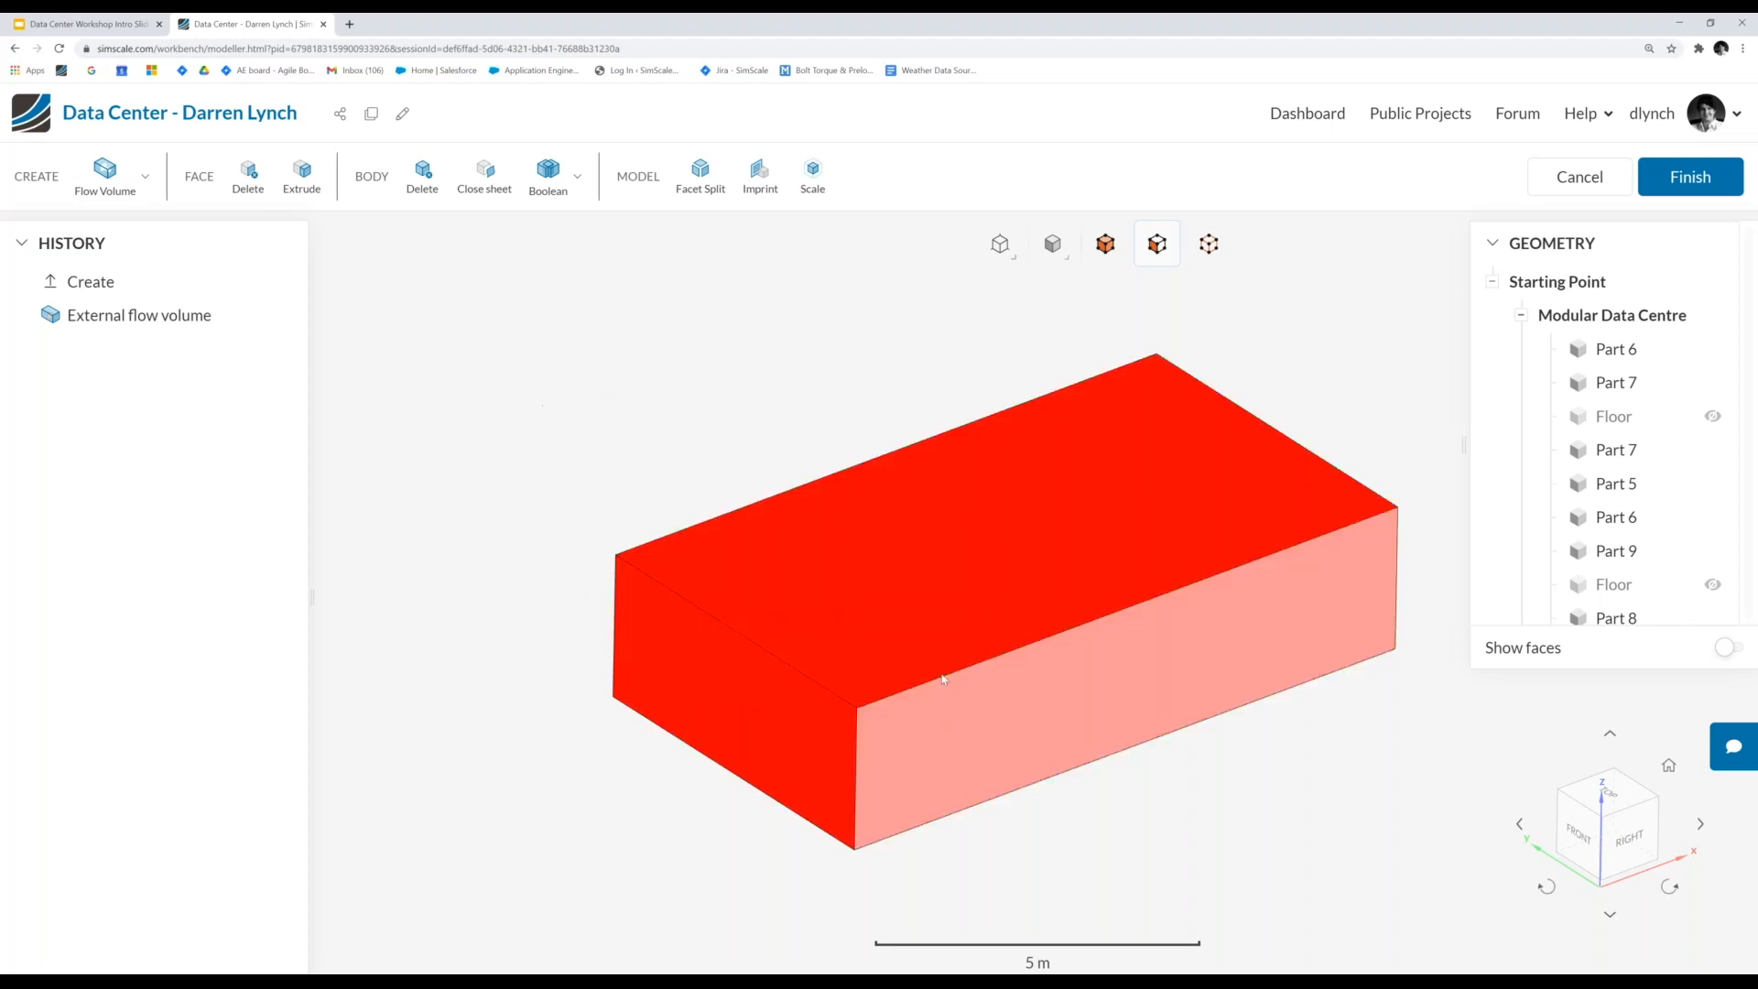
right_click(565, 320)
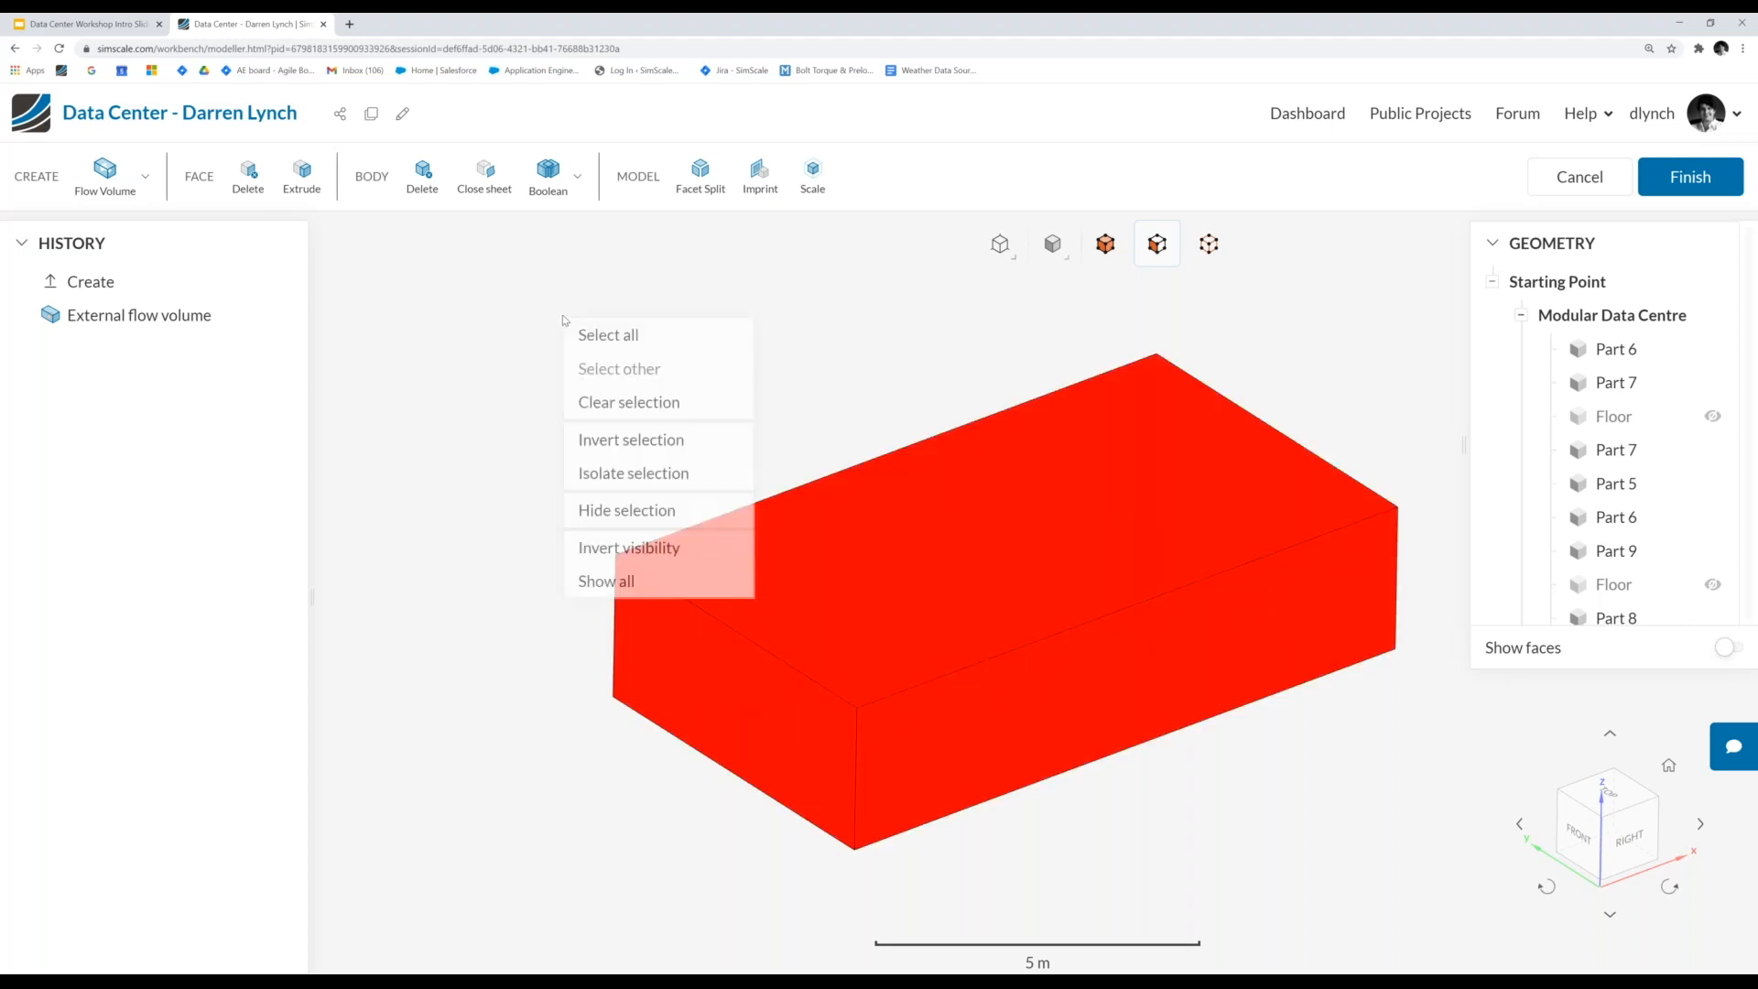
click(632, 510)
mouse_move(675, 460)
mouse_down()
mouse_move(667, 522)
mouse_move(616, 348)
mouse_move(640, 365)
mouse_move(717, 341)
mouse_move(694, 463)
mouse_up()
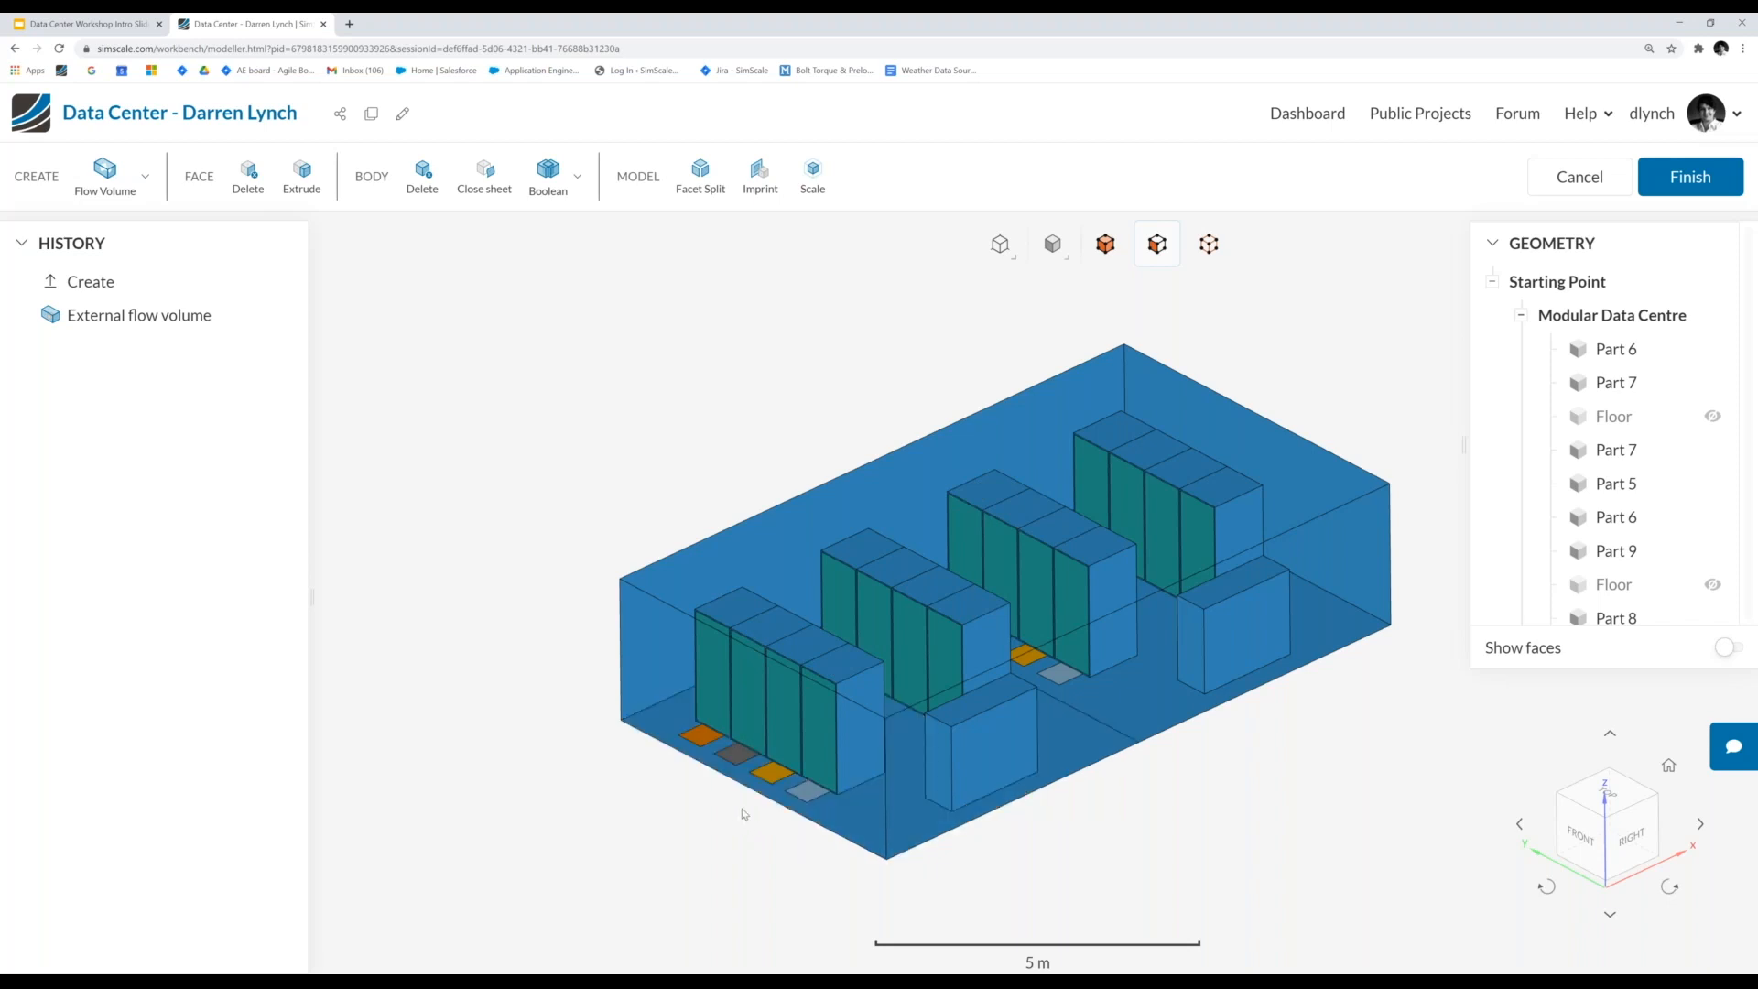
click(1690, 179)
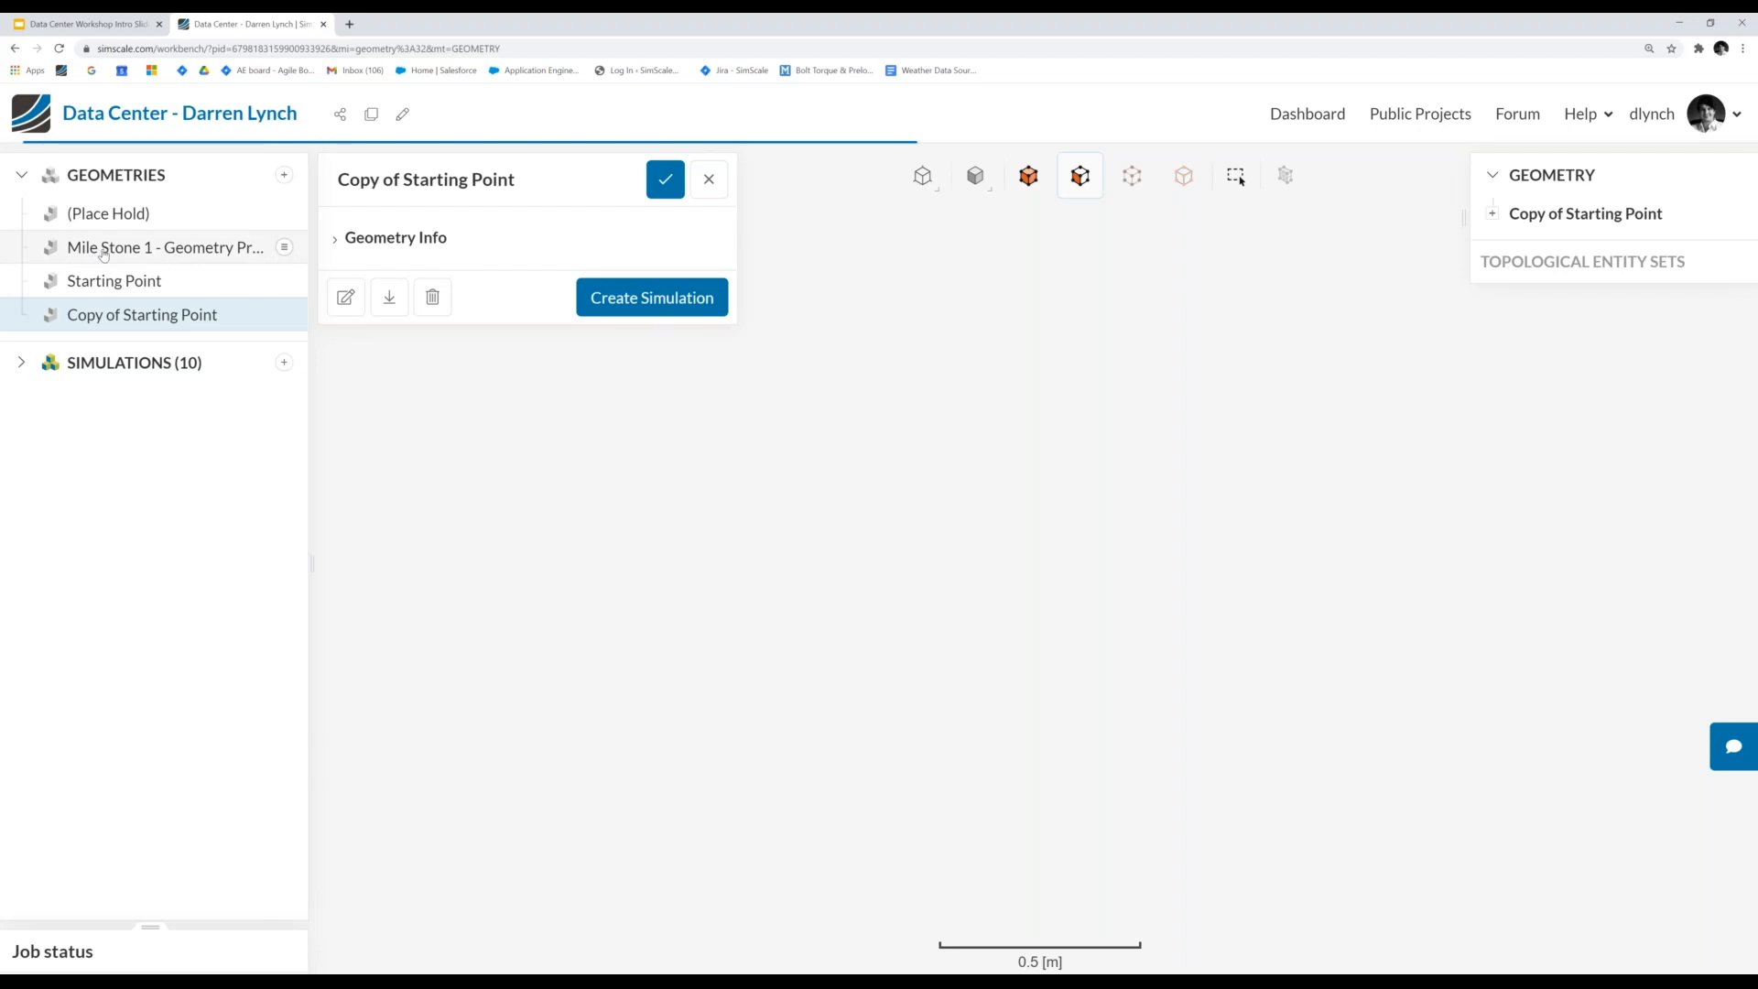
- Load Mile Stone 1 - Geometry Prepared, expand SIMULATIONS, and open the geometry row's options menu
click(176, 256)
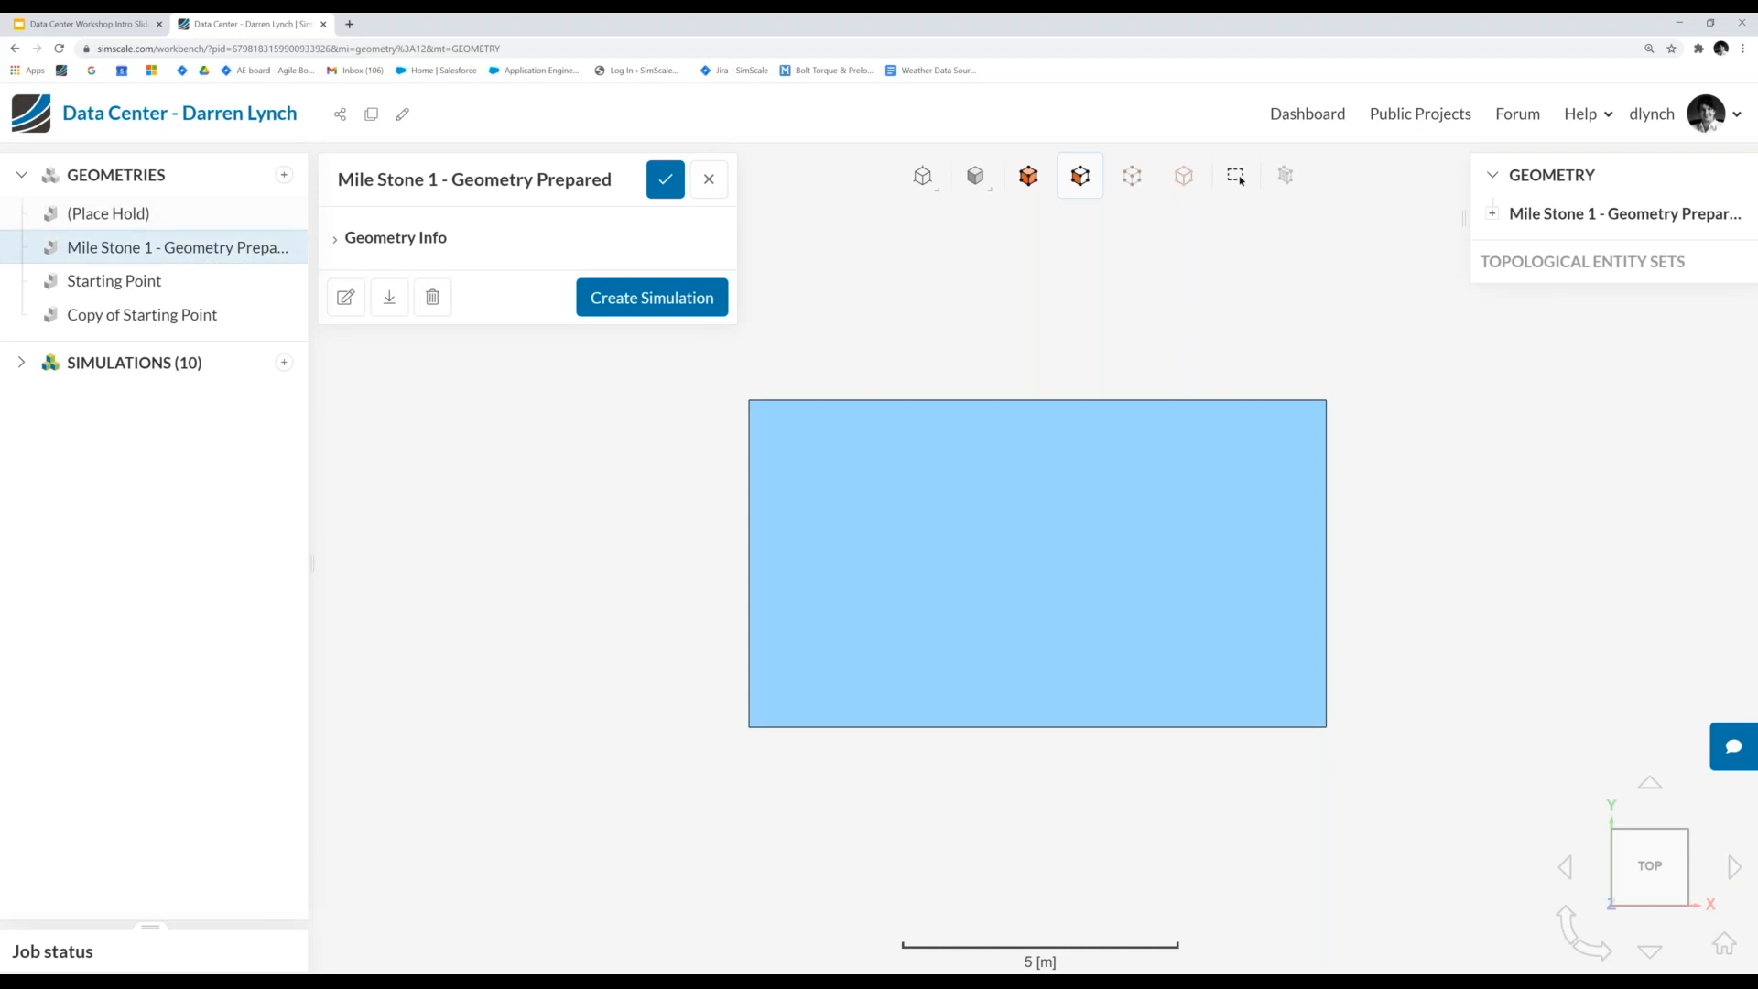
drag(314, 215, 434, 219)
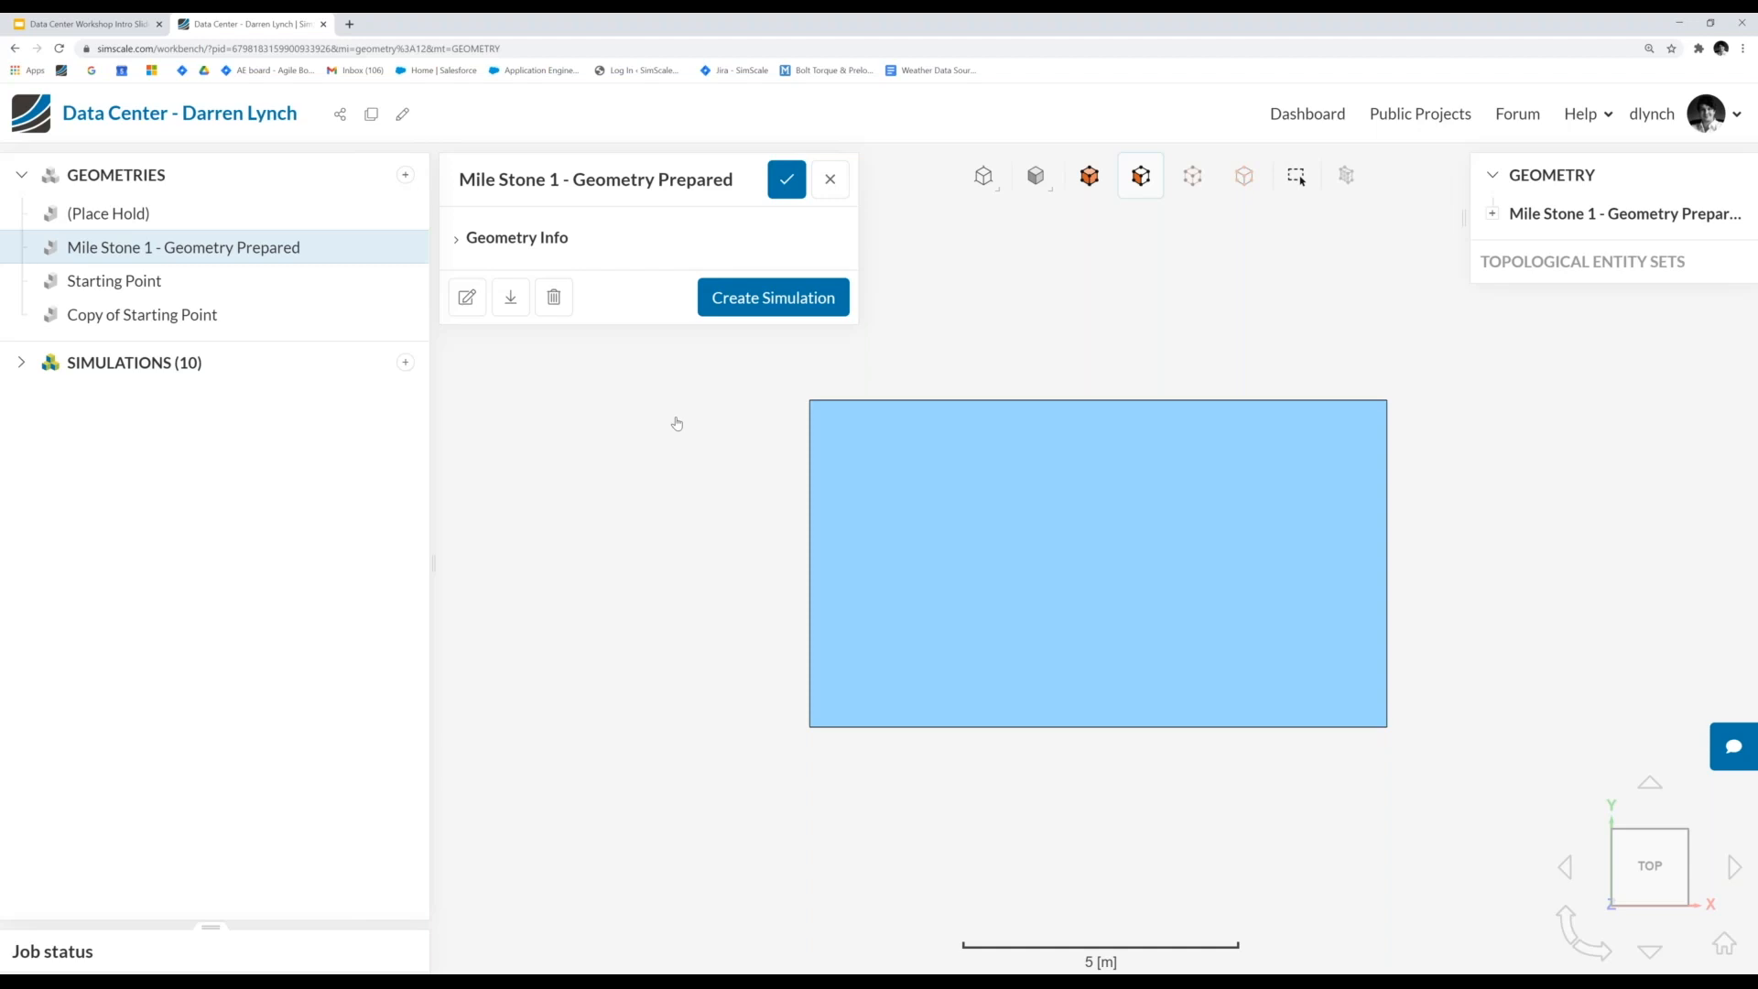
drag(885, 717, 1078, 582)
drag(860, 437, 846, 436)
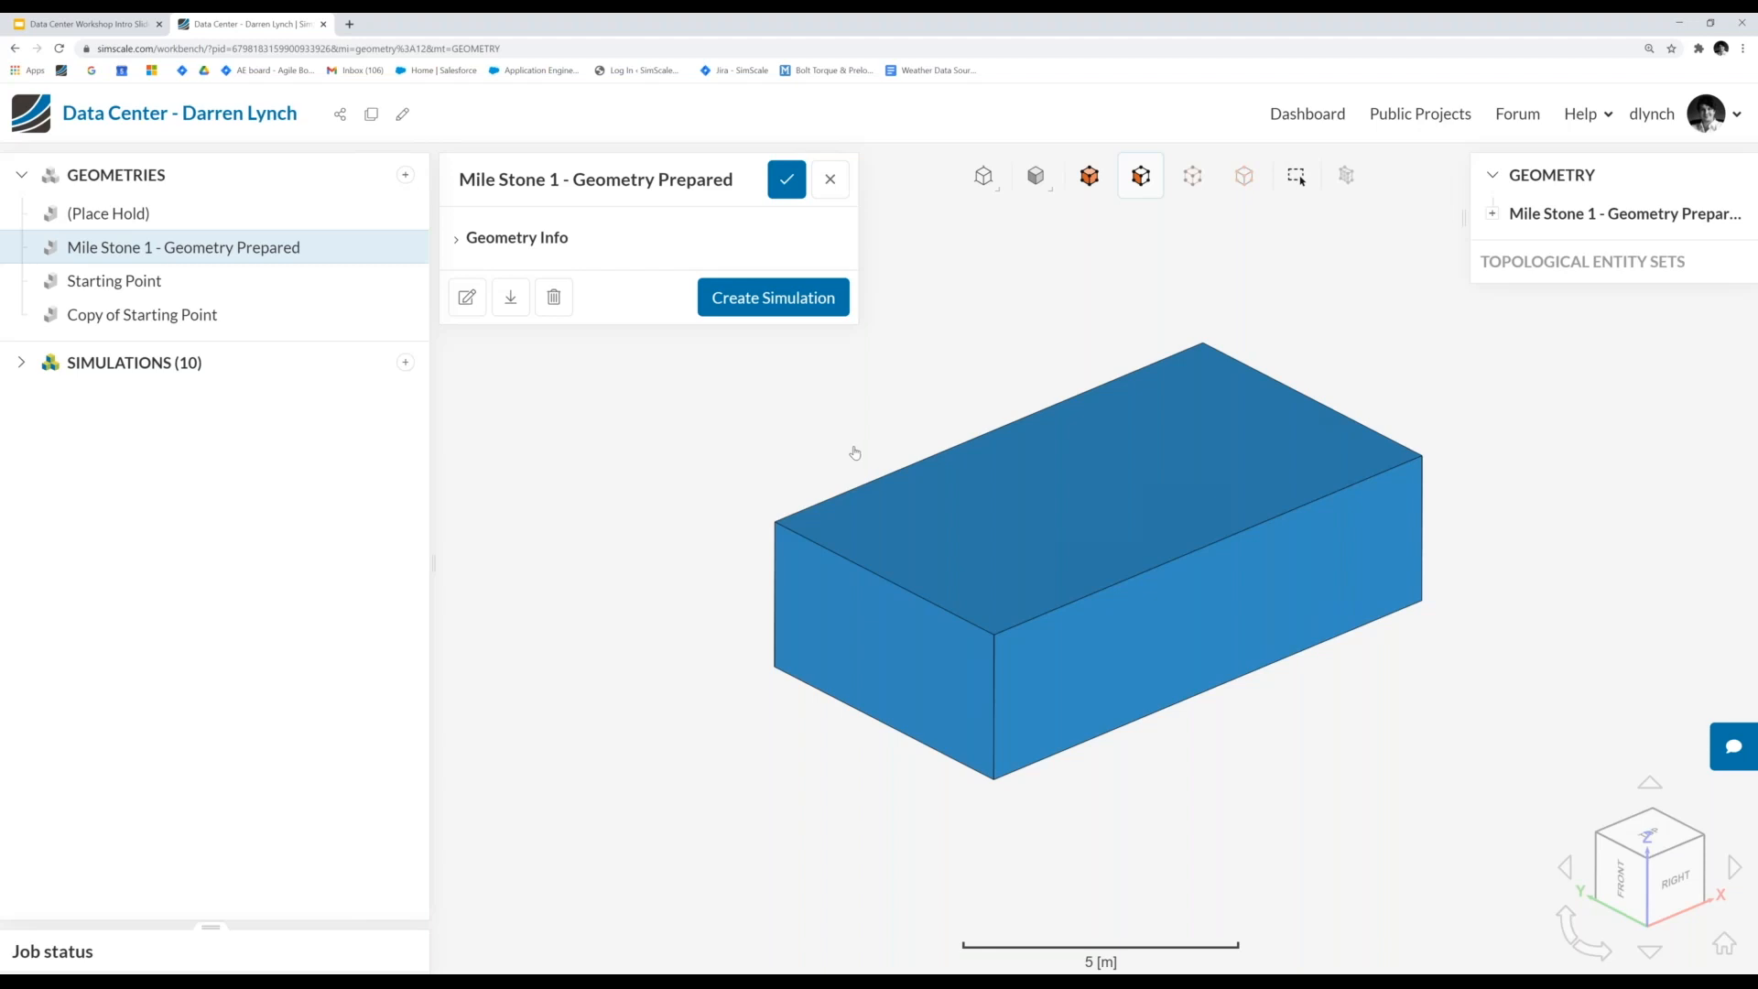
click(19, 364)
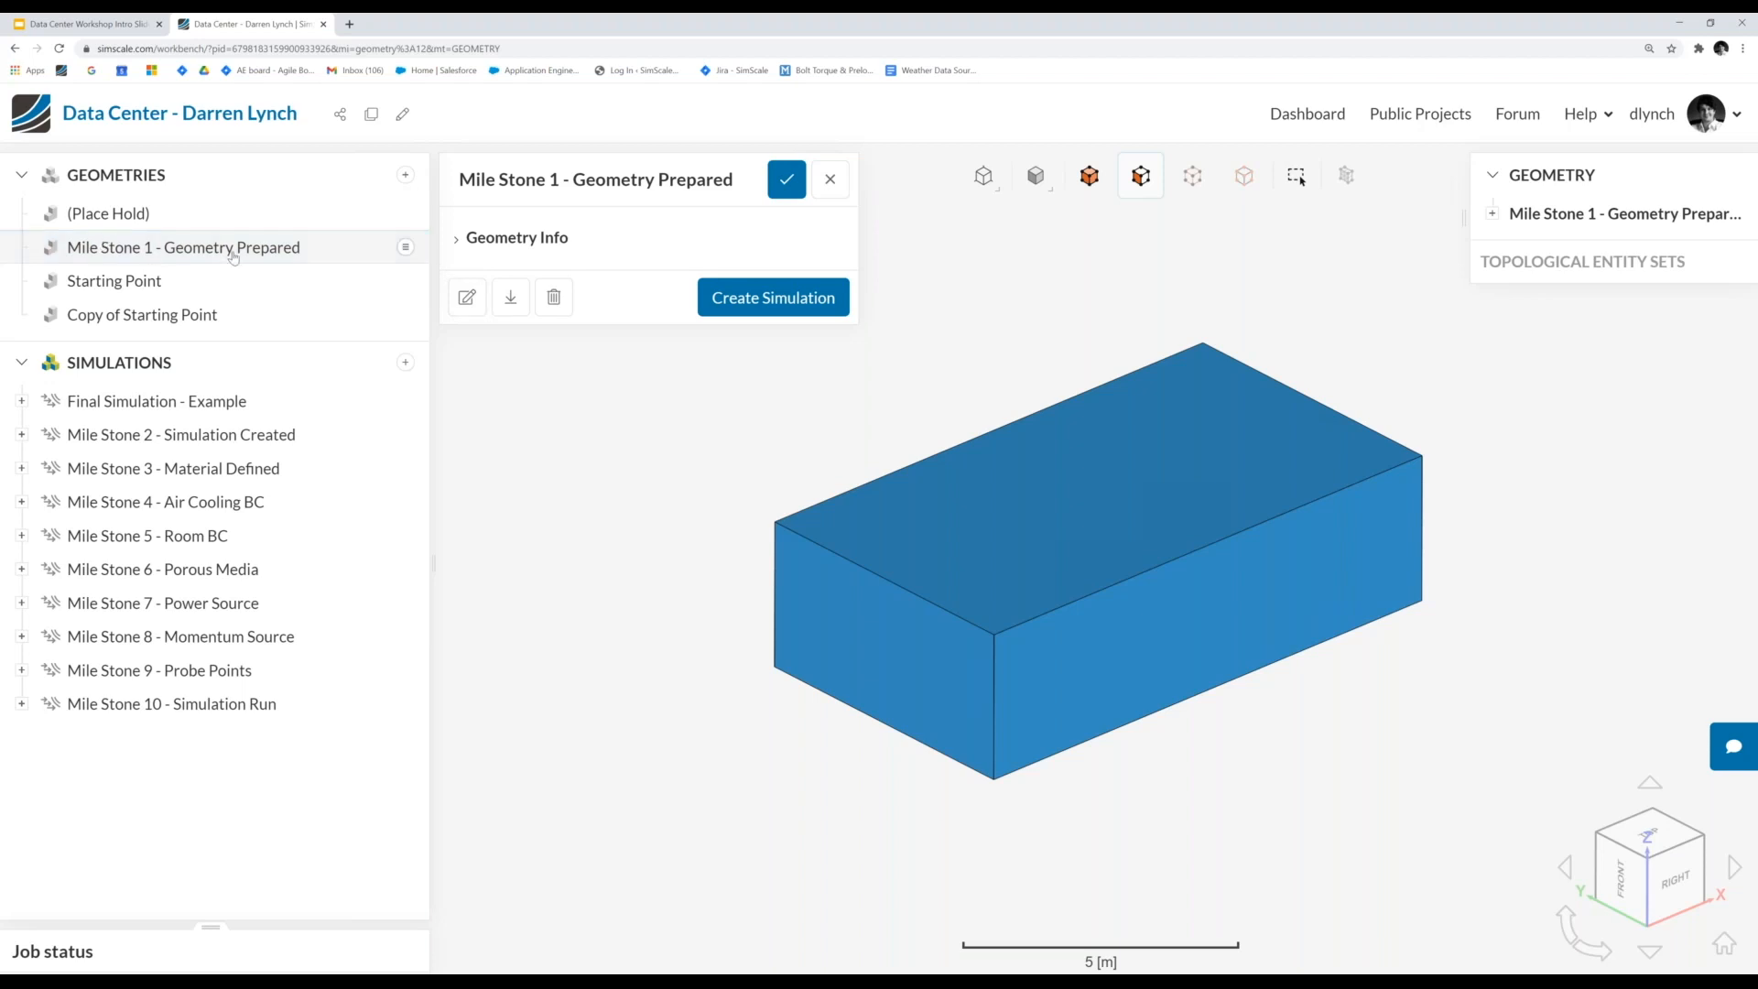
click(406, 249)
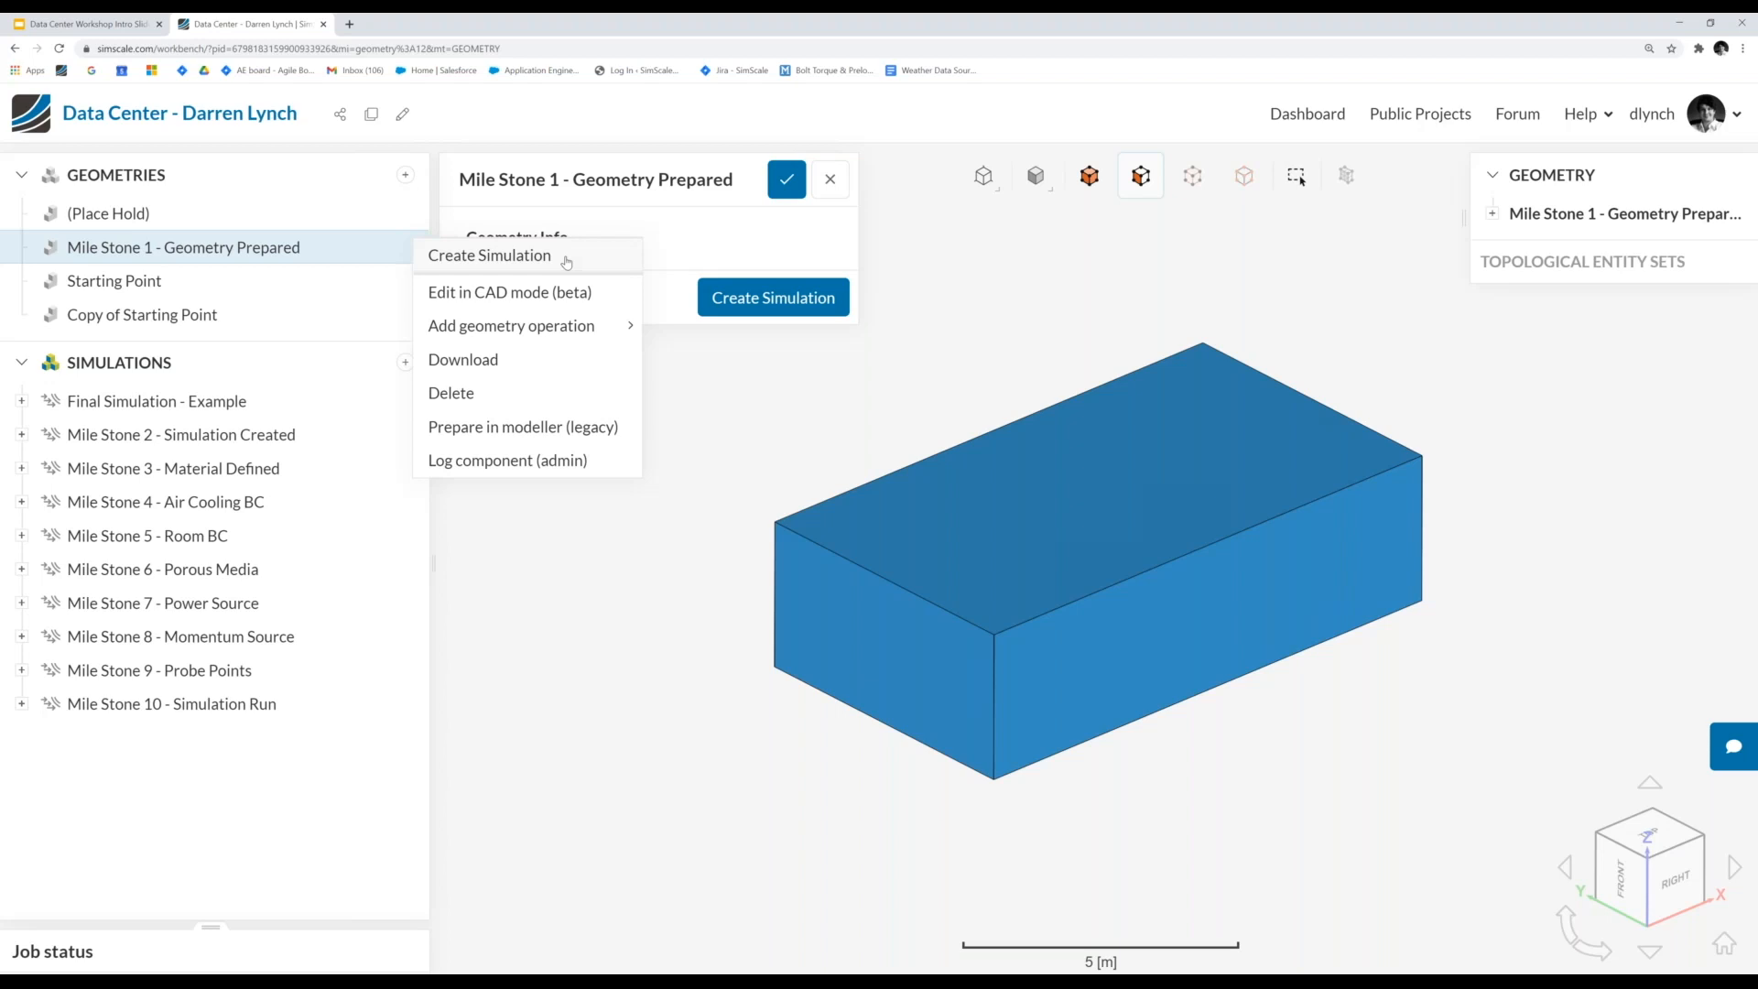
- Create a Convective Heat Transfer simulation from the geometry and select its name, Convective Heat Transfer 11
click(567, 260)
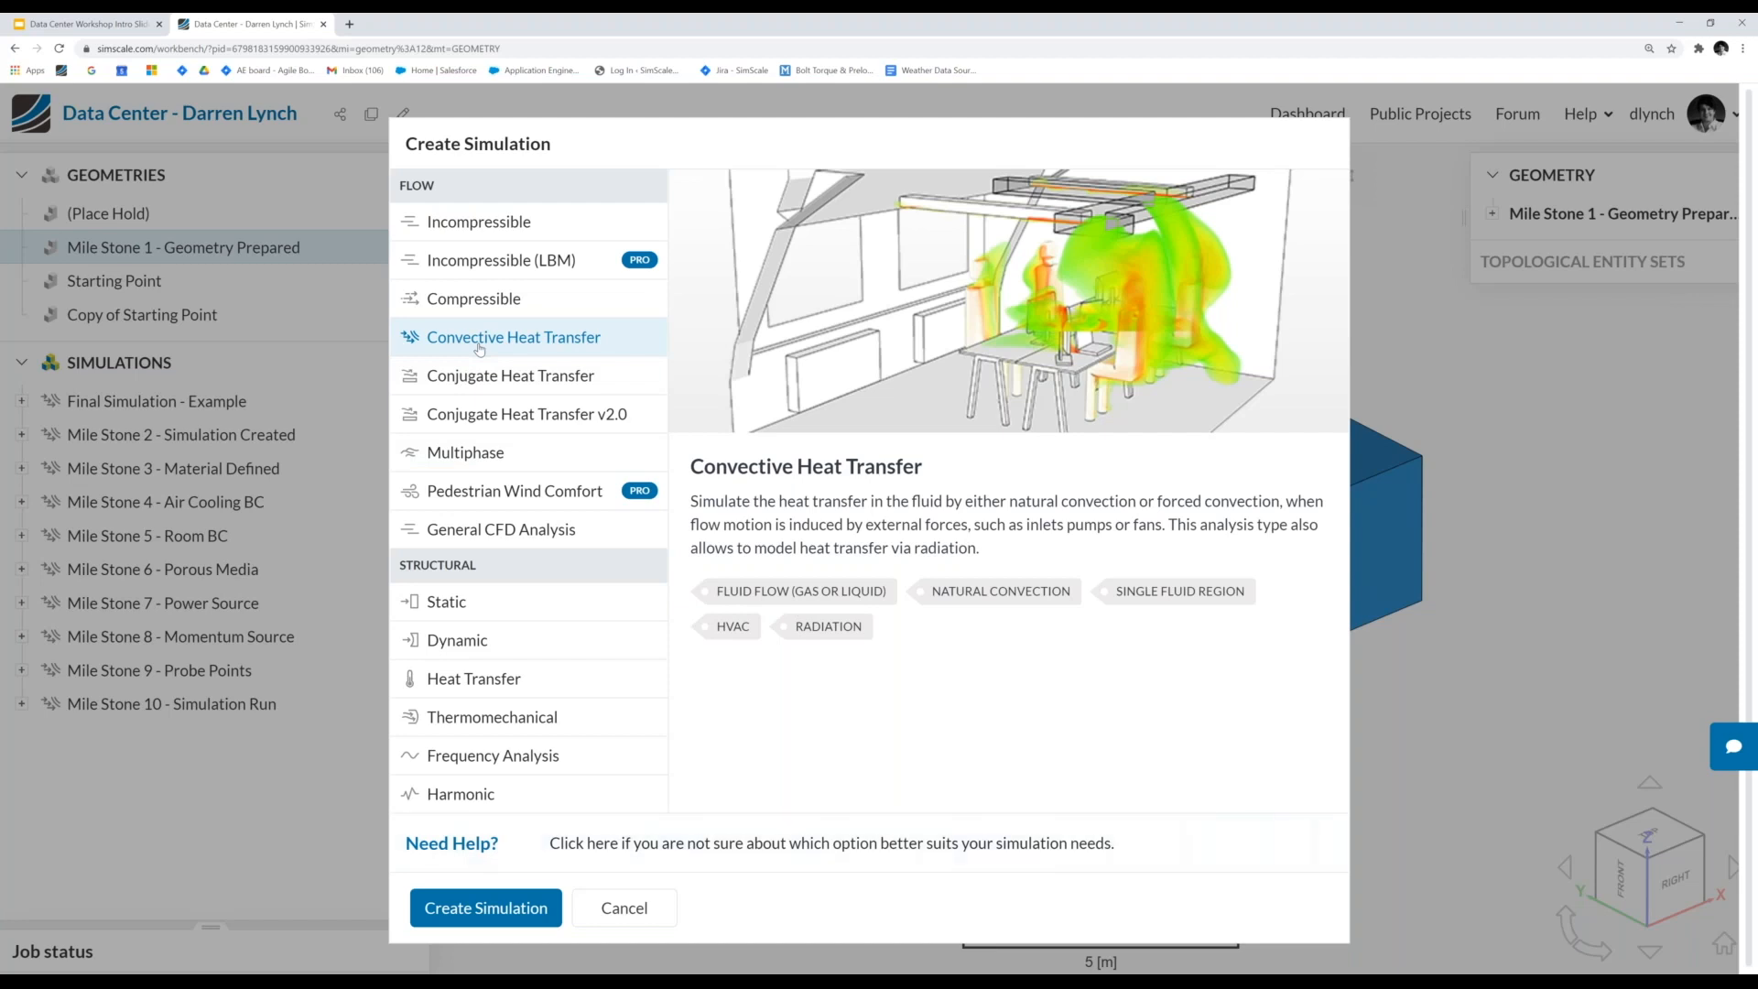
click(495, 909)
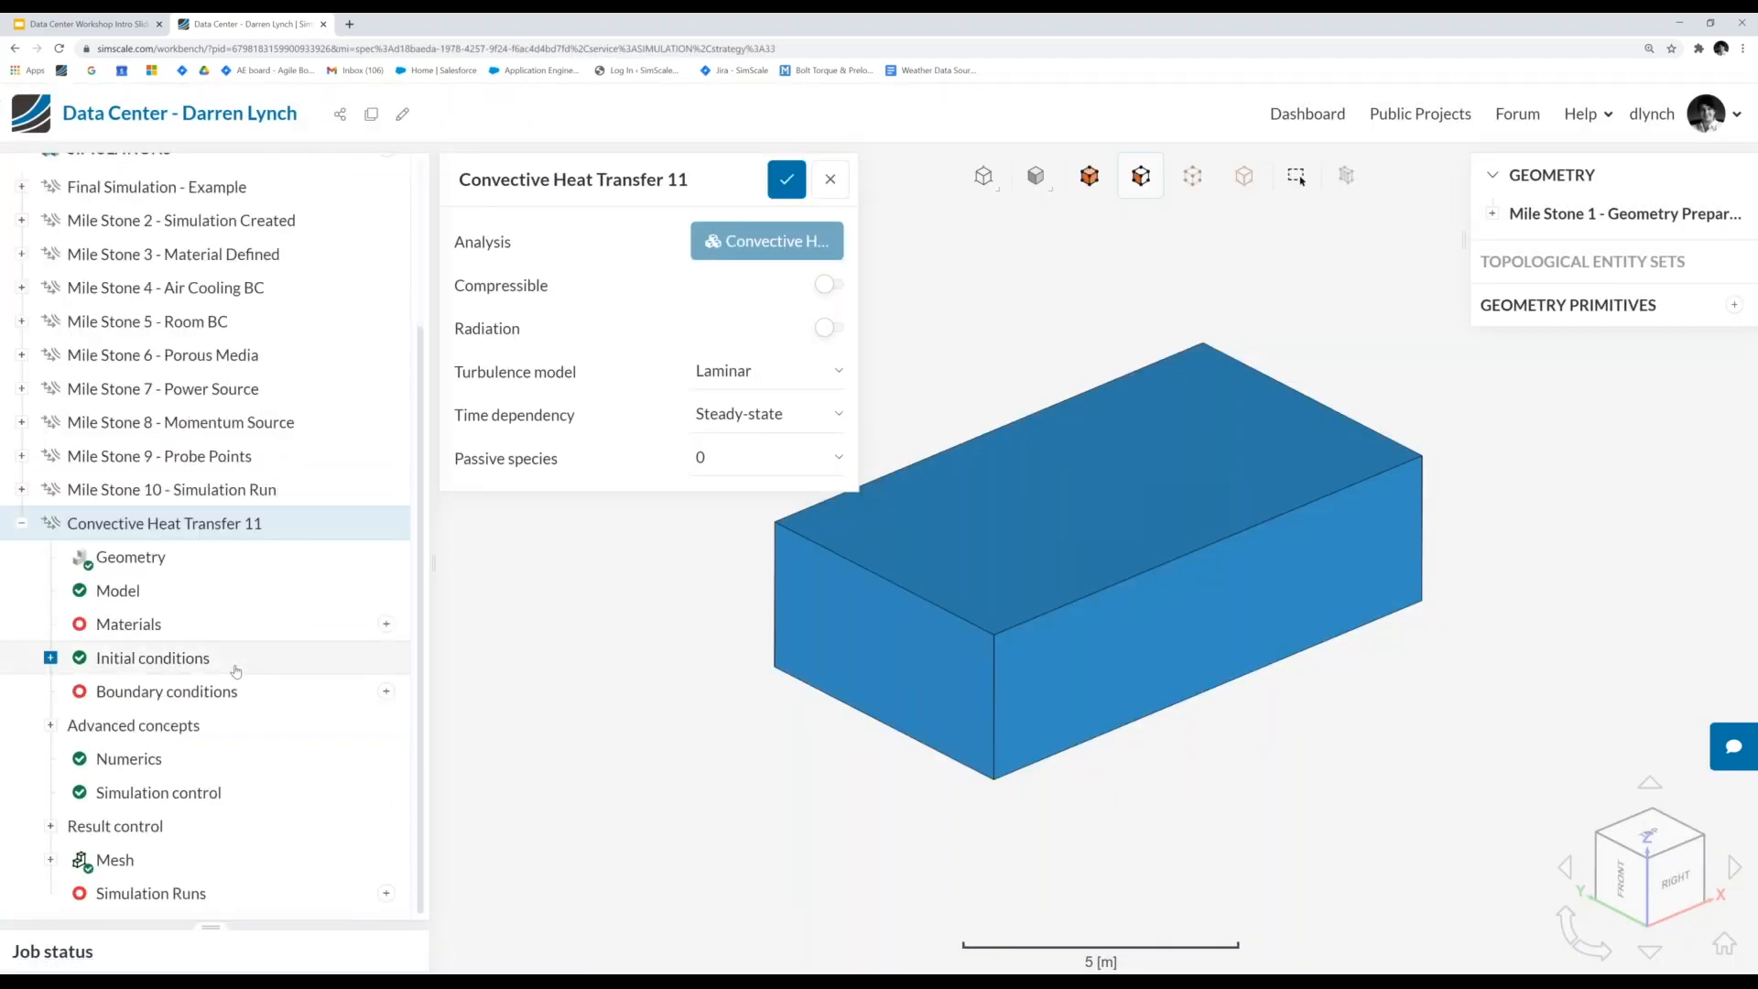
triple_click(555, 179)
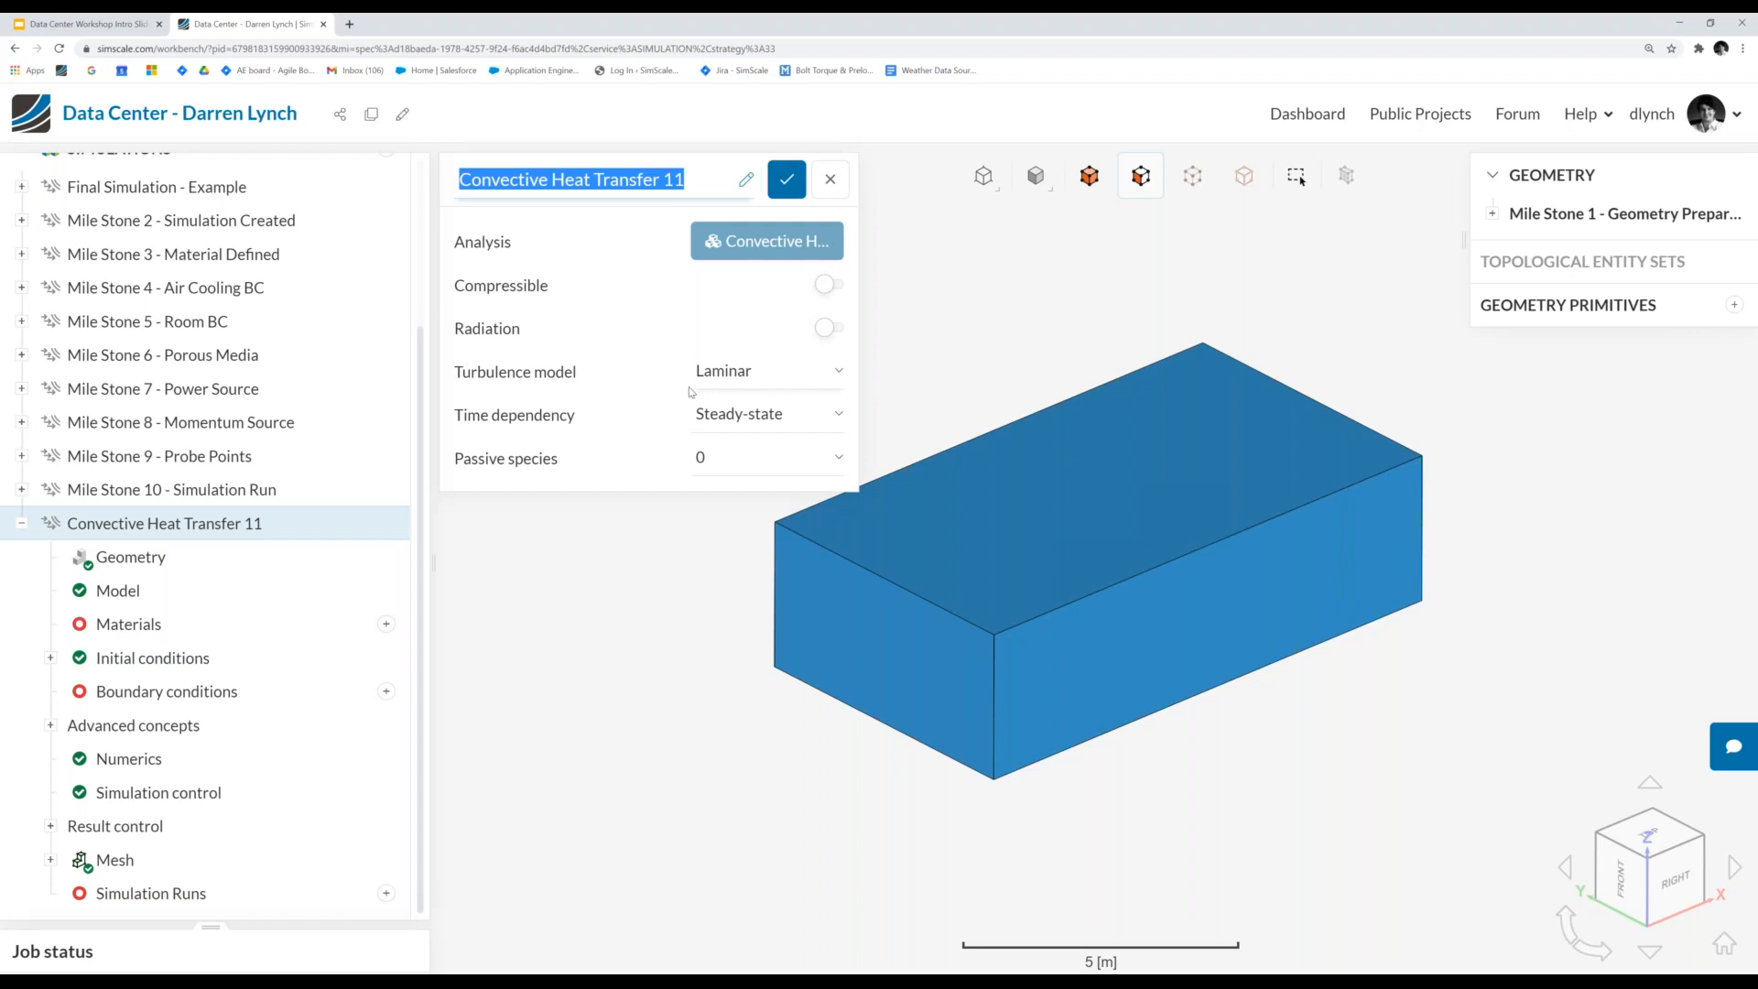
- Choose k-omega SST as the turbulence model and save the analysis settings
click(801, 381)
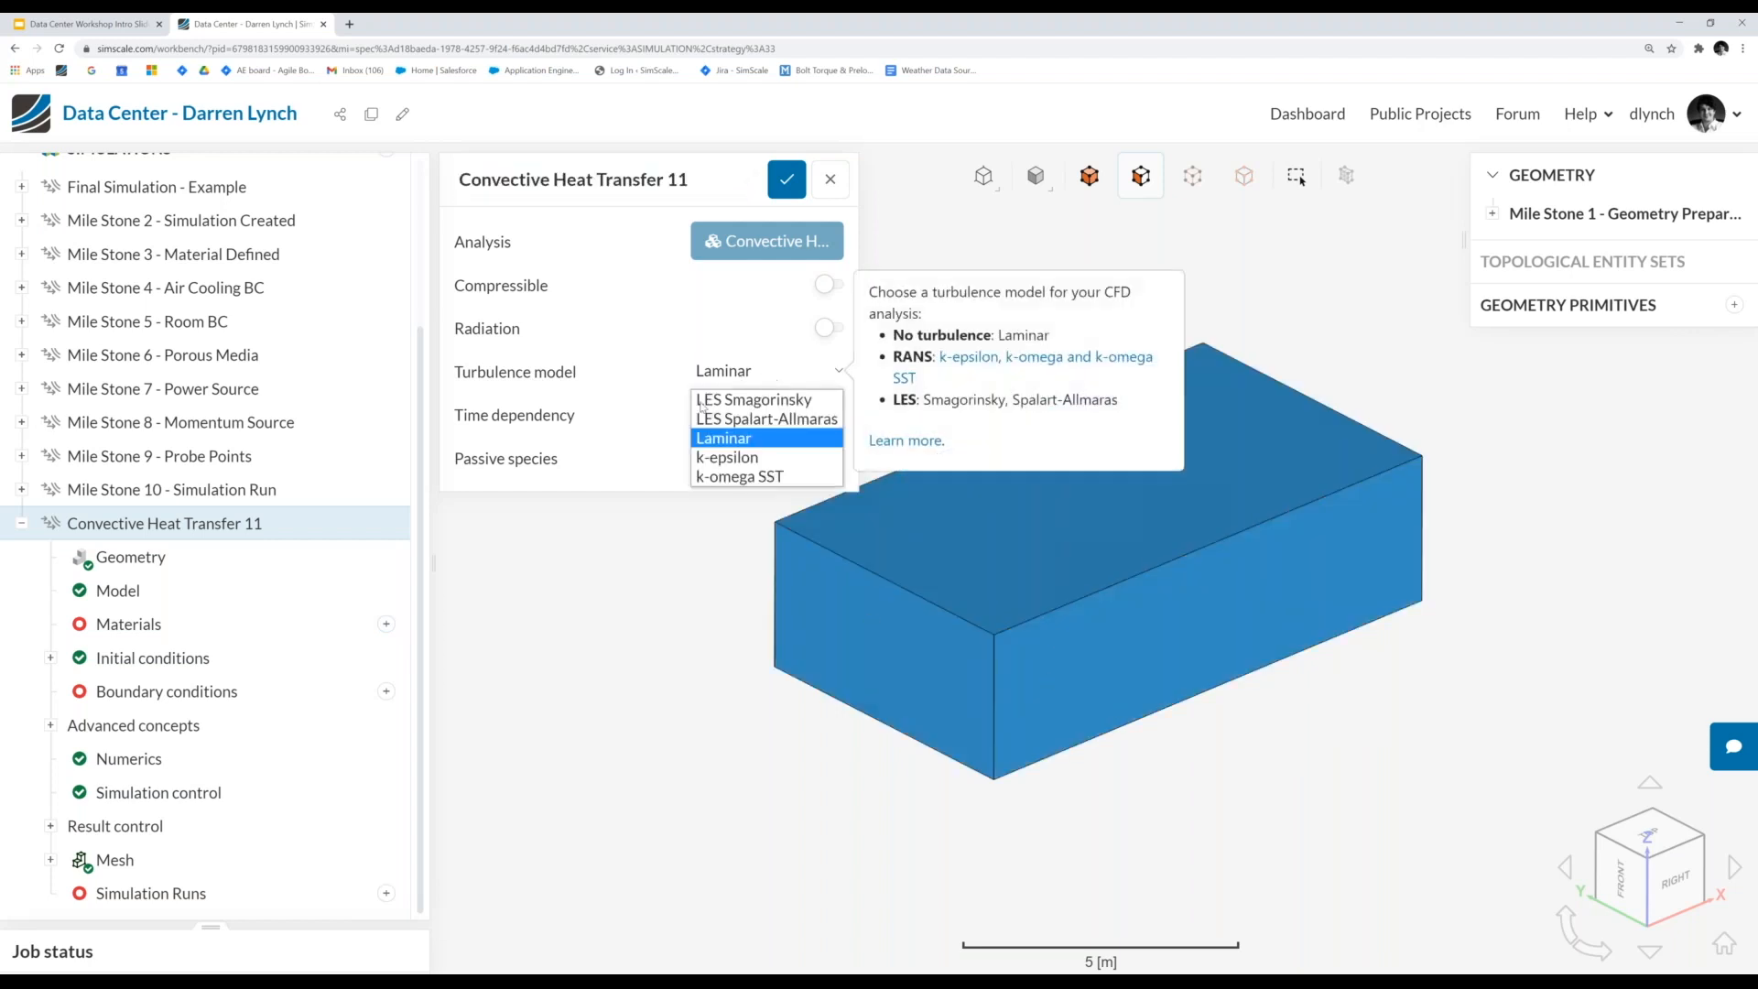
click(774, 477)
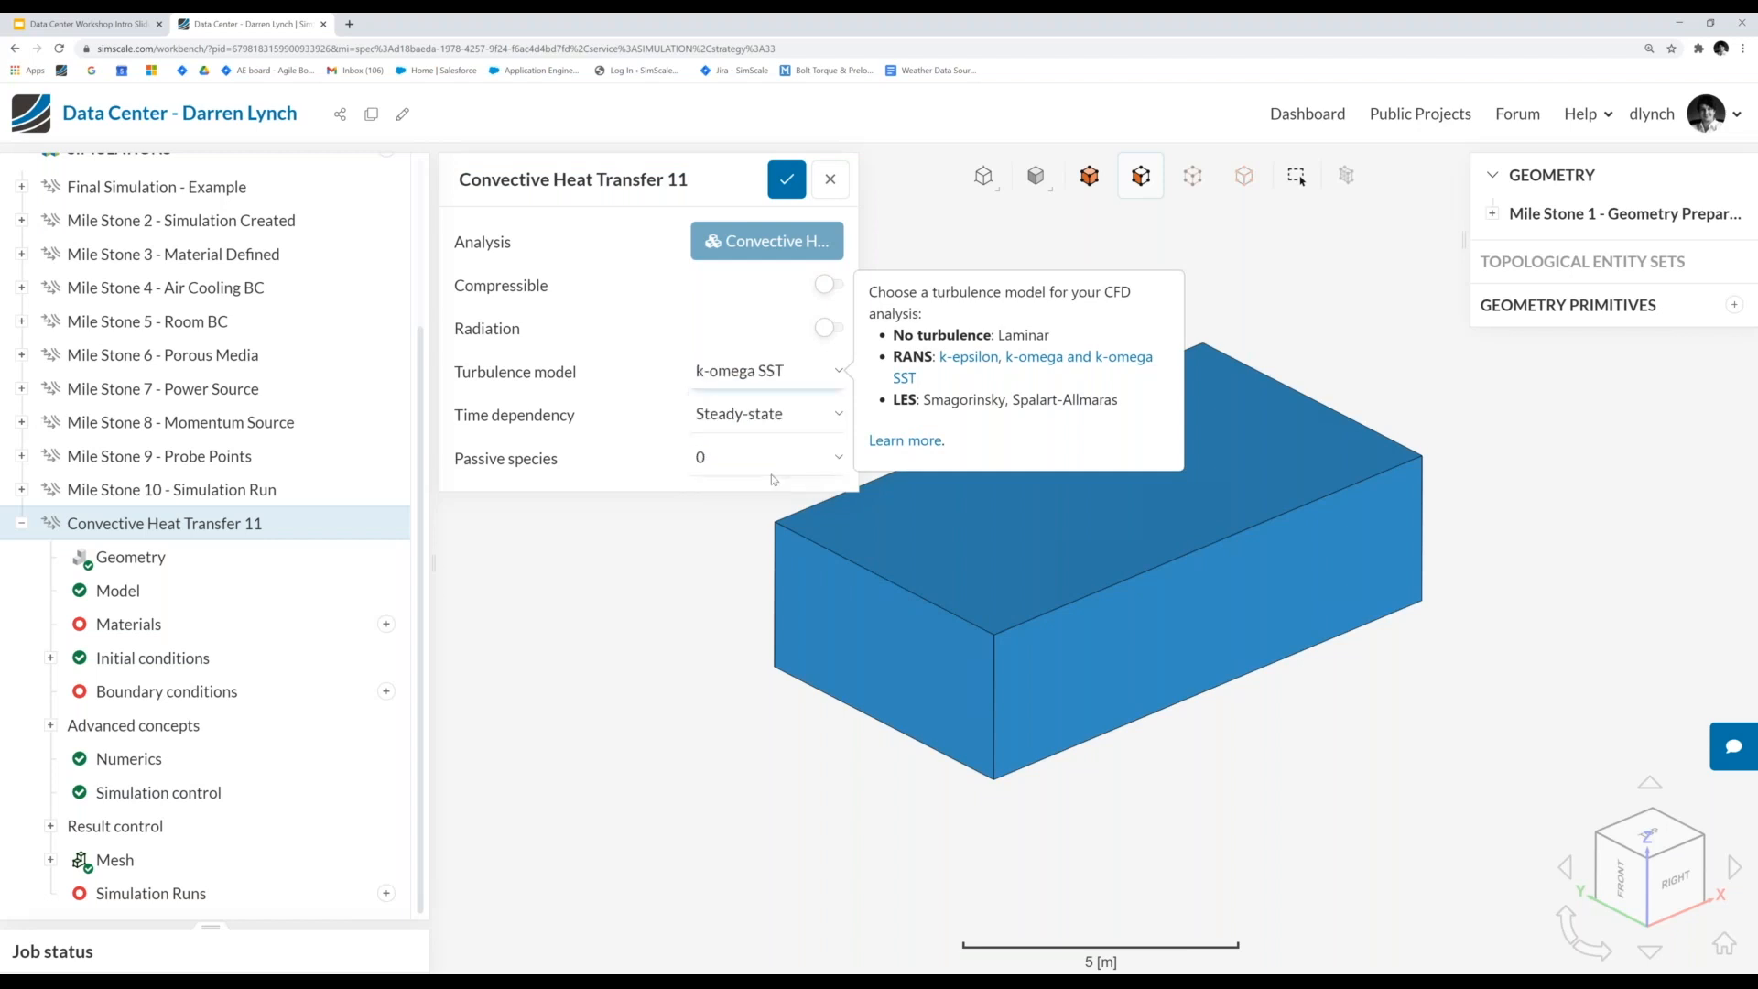
mouse_move(378, 520)
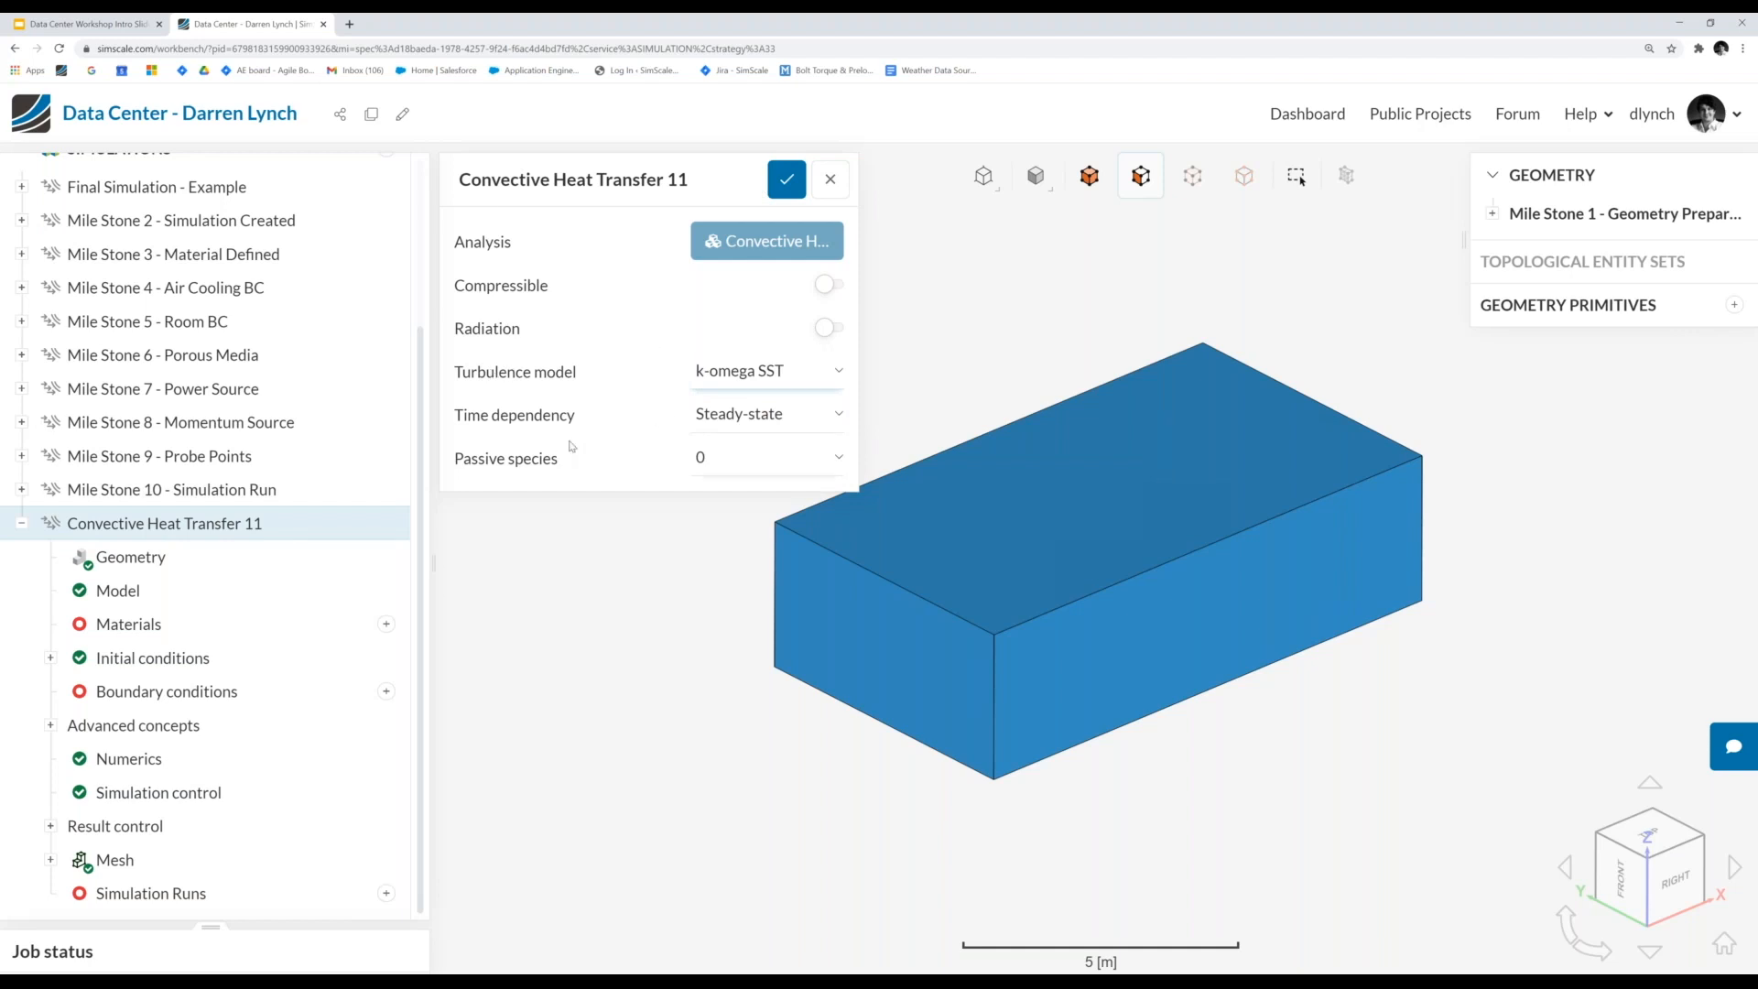
click(738, 372)
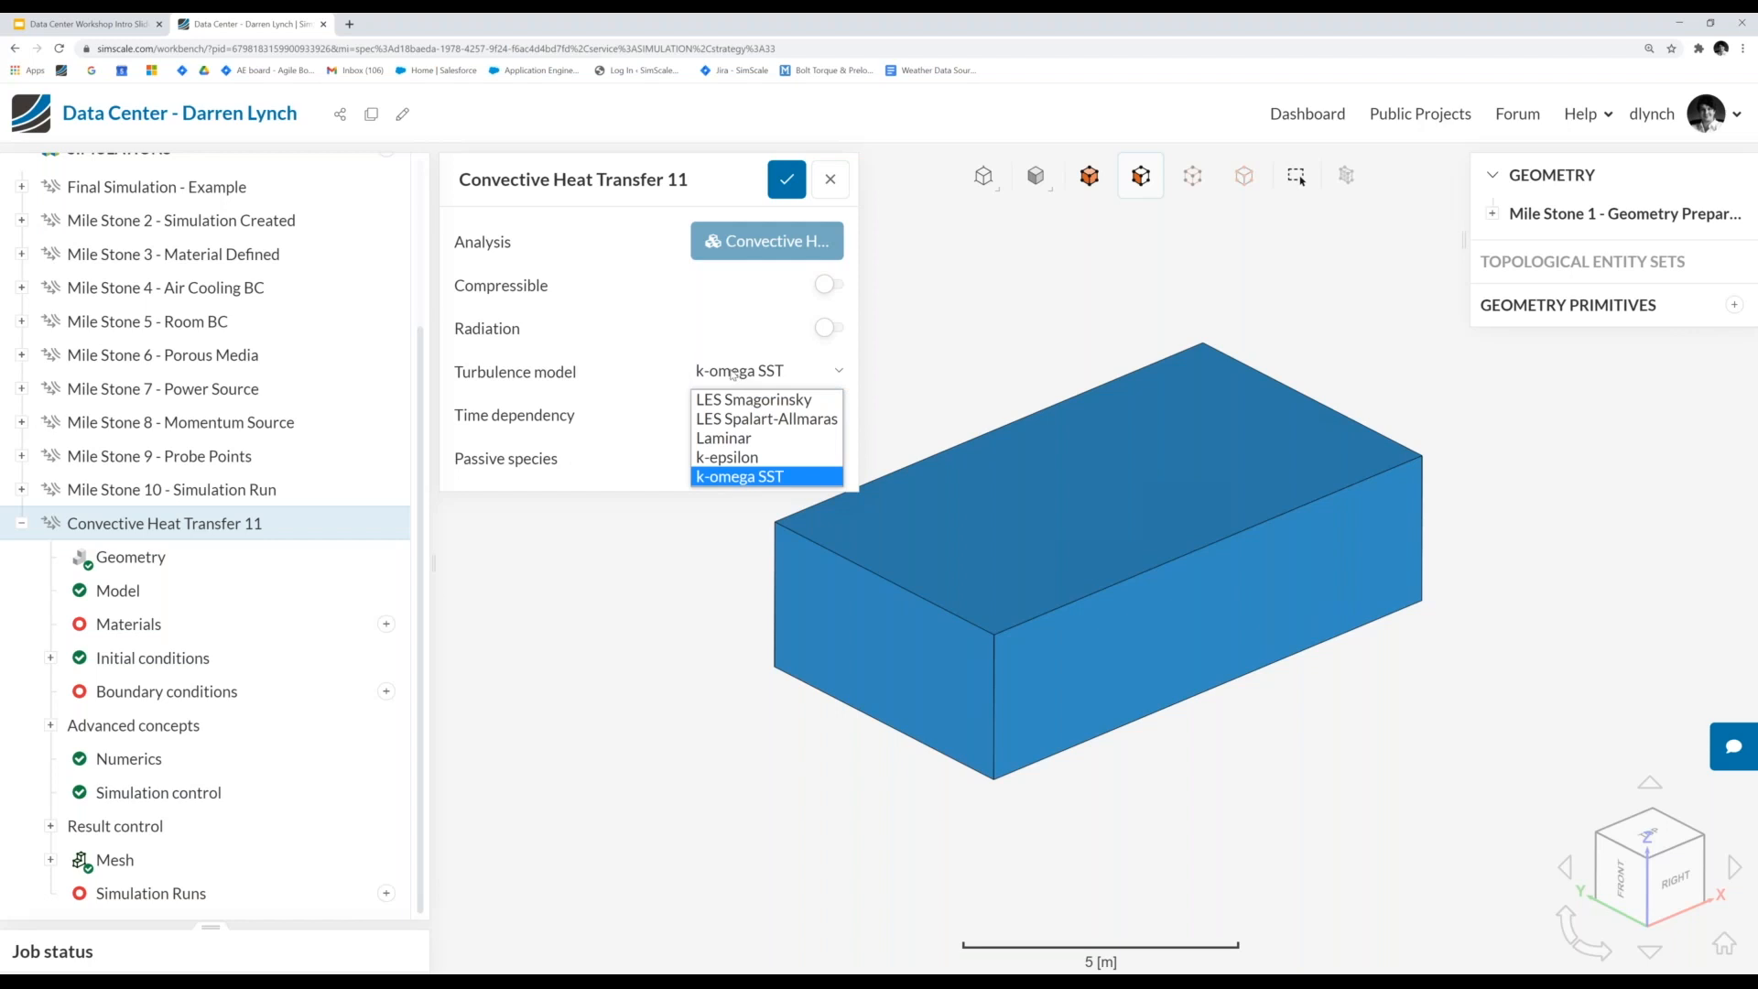
click(775, 477)
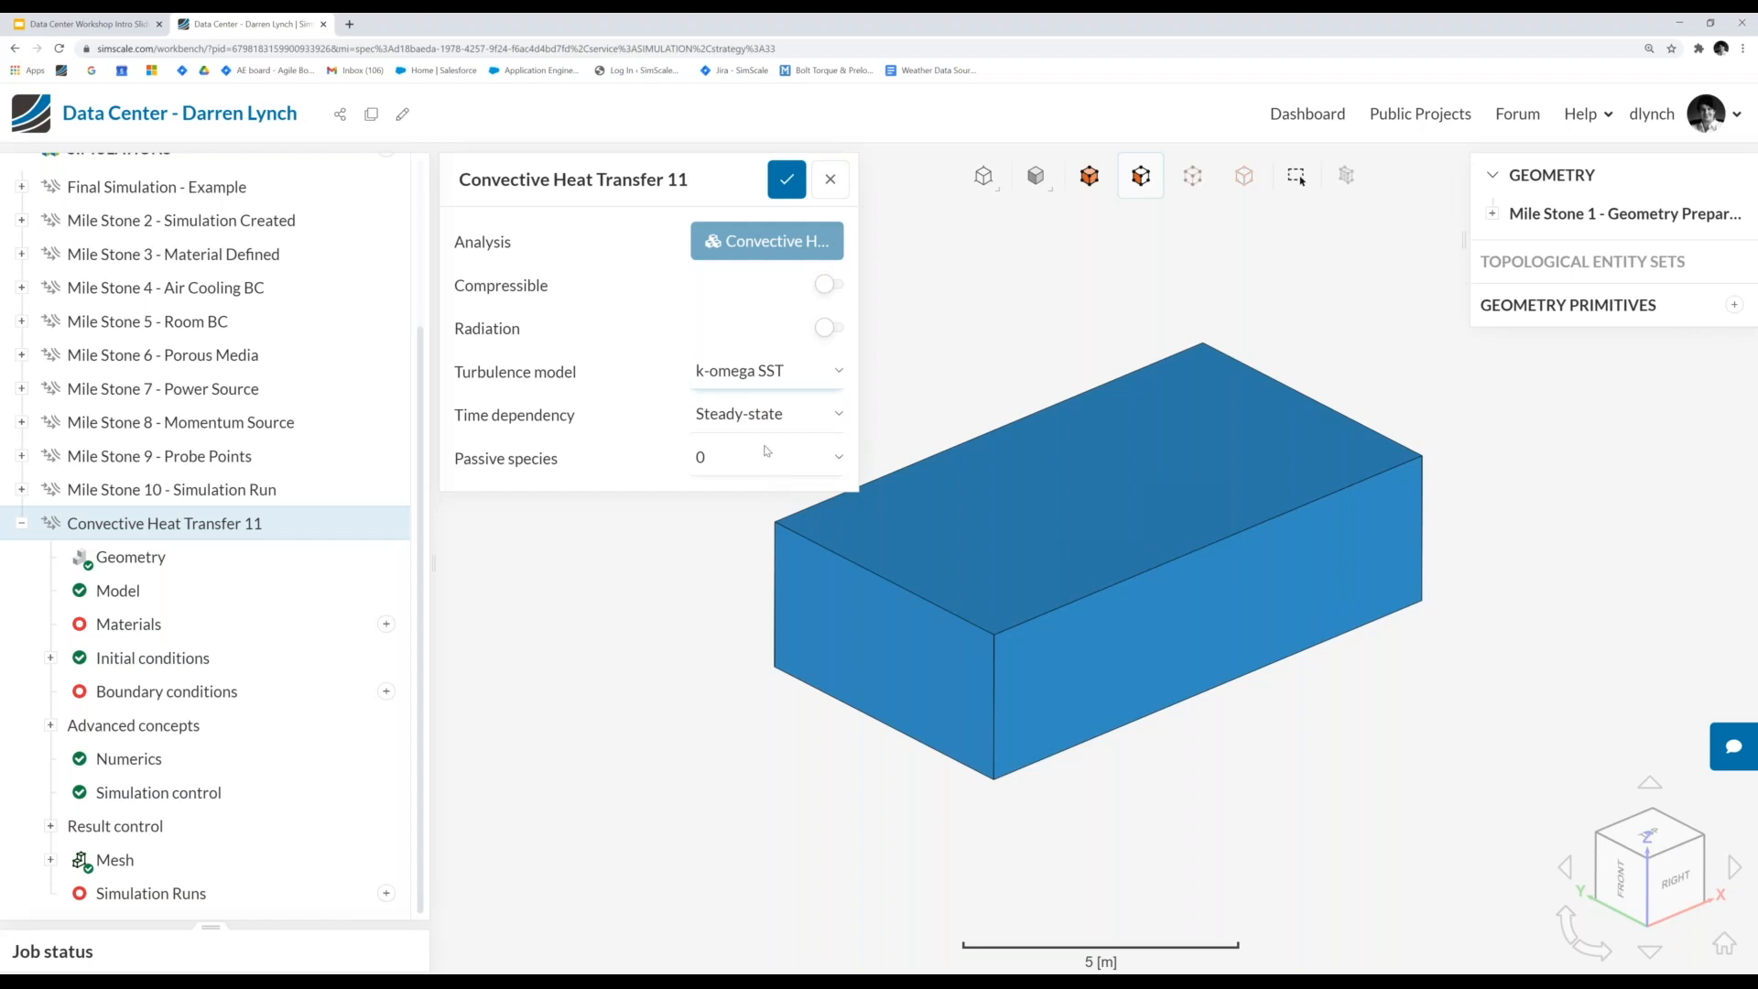
click(787, 176)
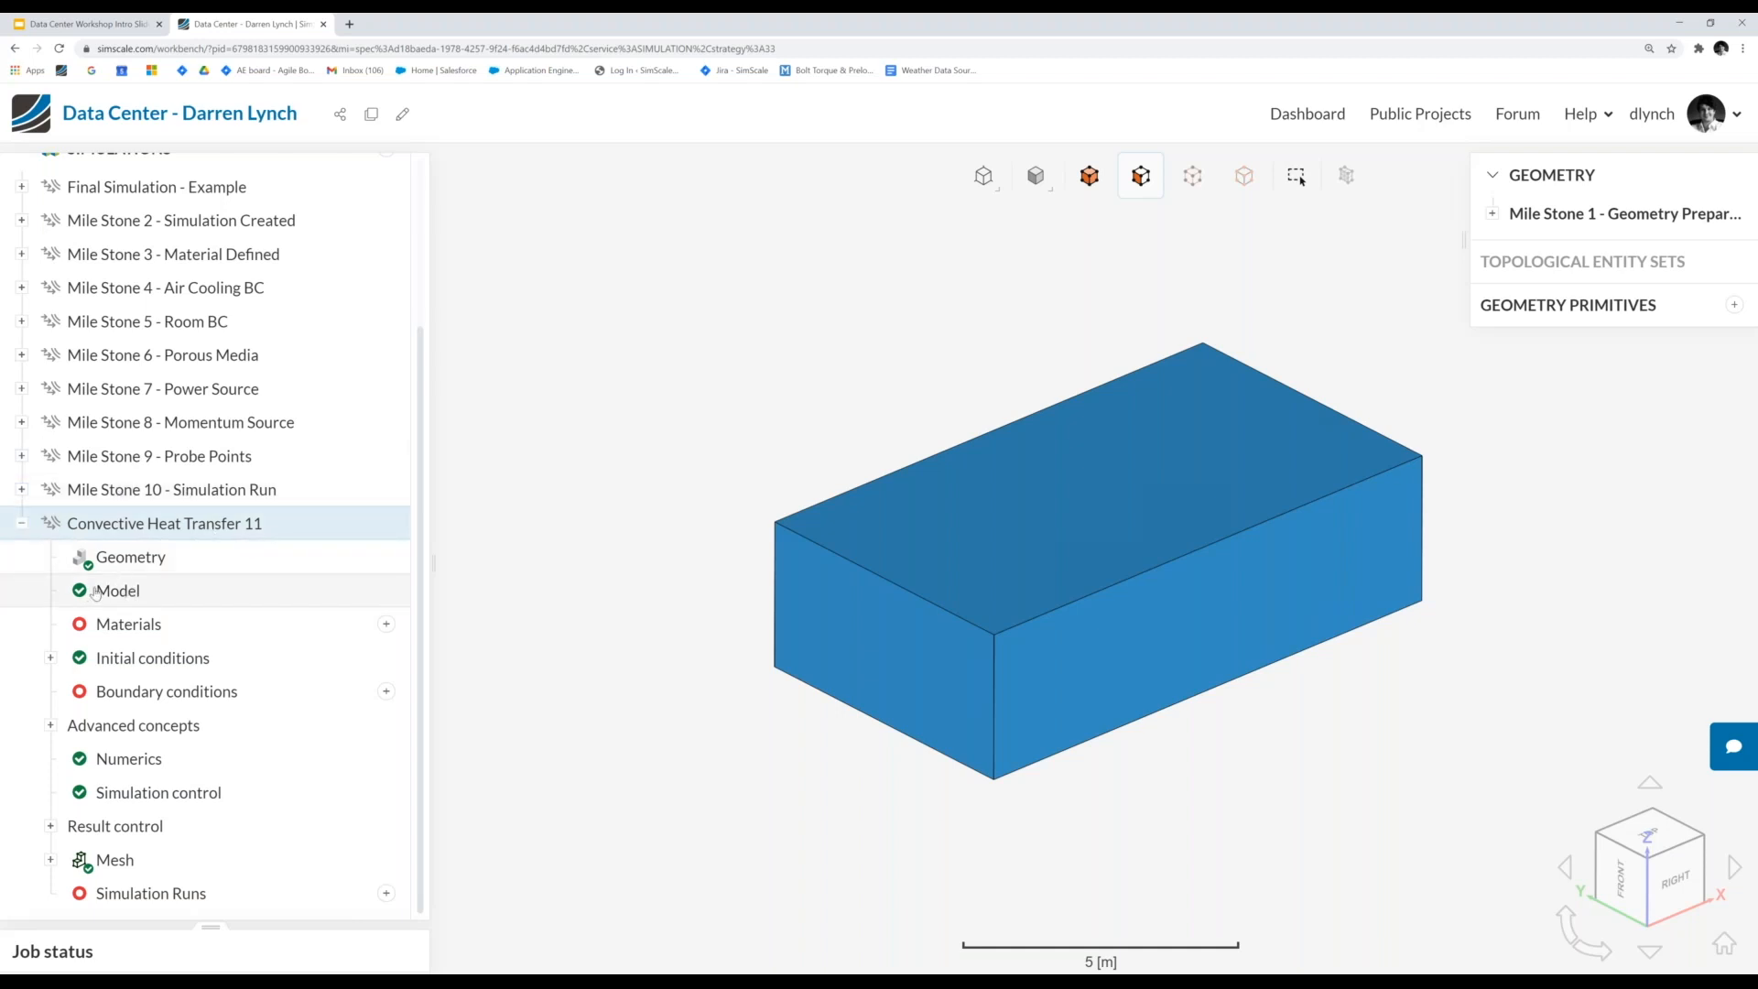
- Open the Model settings of Convective Heat Transfer 11, where gravity is defined
click(107, 561)
click(132, 594)
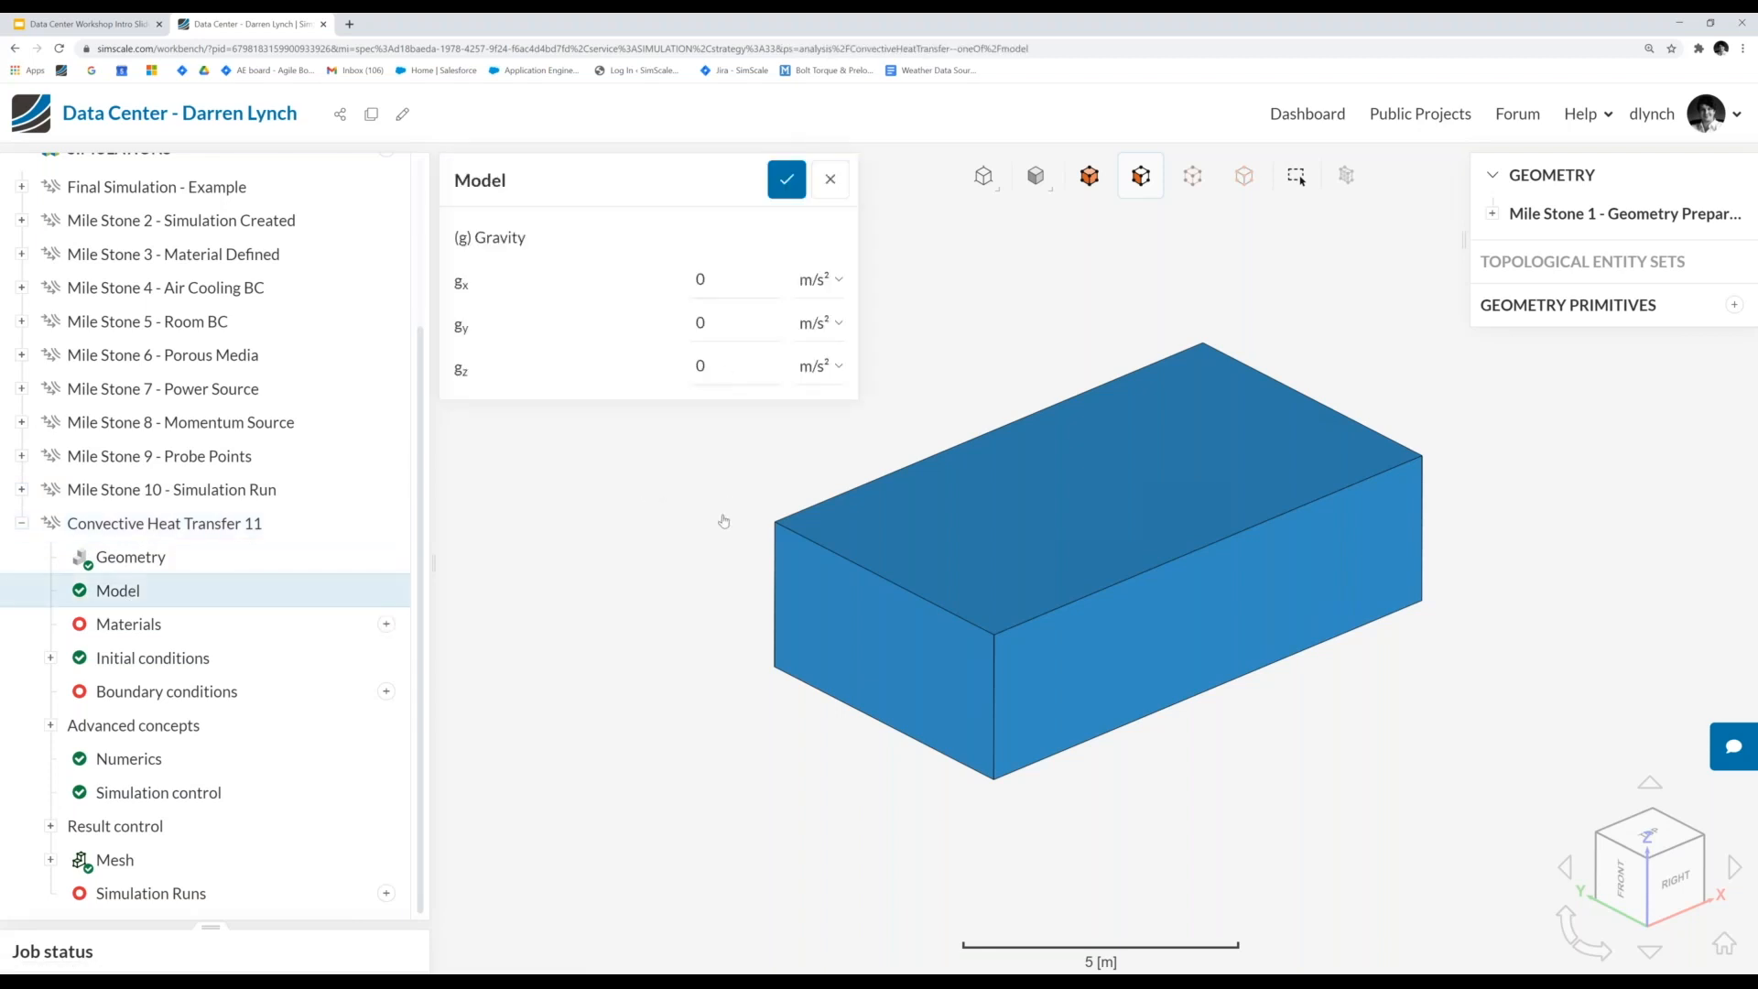
mouse_move(671, 596)
mouse_down()
mouse_move(698, 449)
mouse_move(695, 537)
mouse_move(653, 560)
mouse_move(653, 600)
mouse_up()
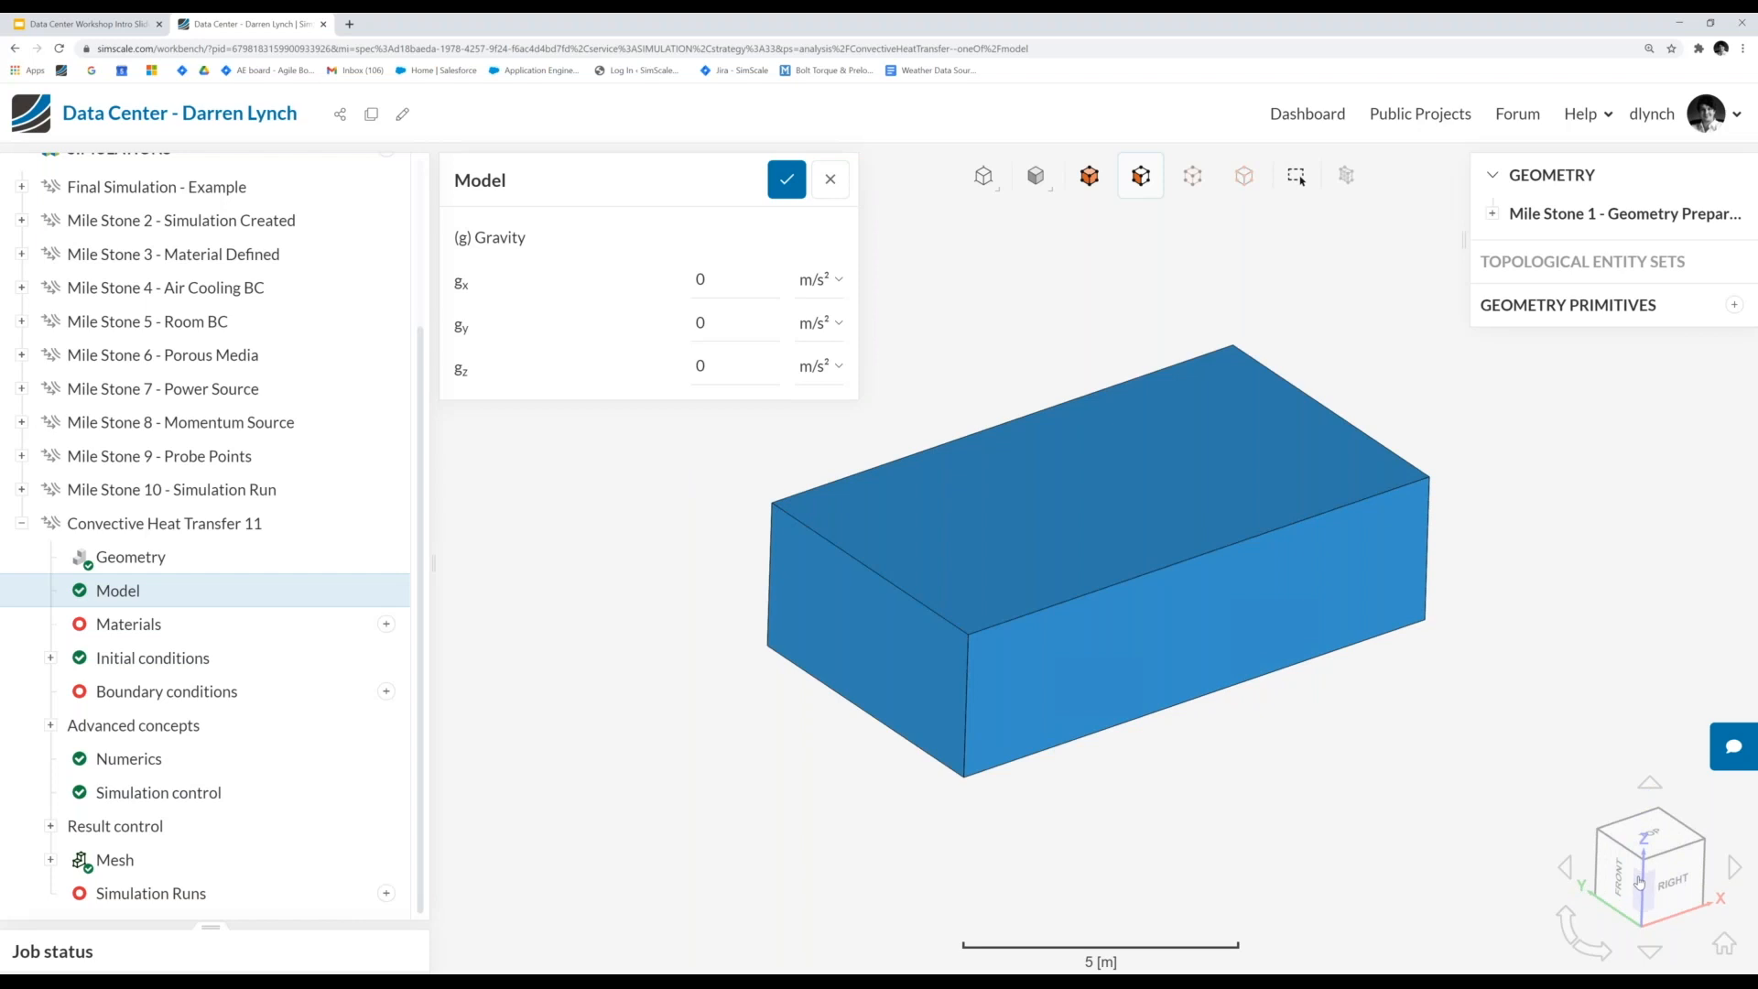
drag(1377, 793, 1363, 685)
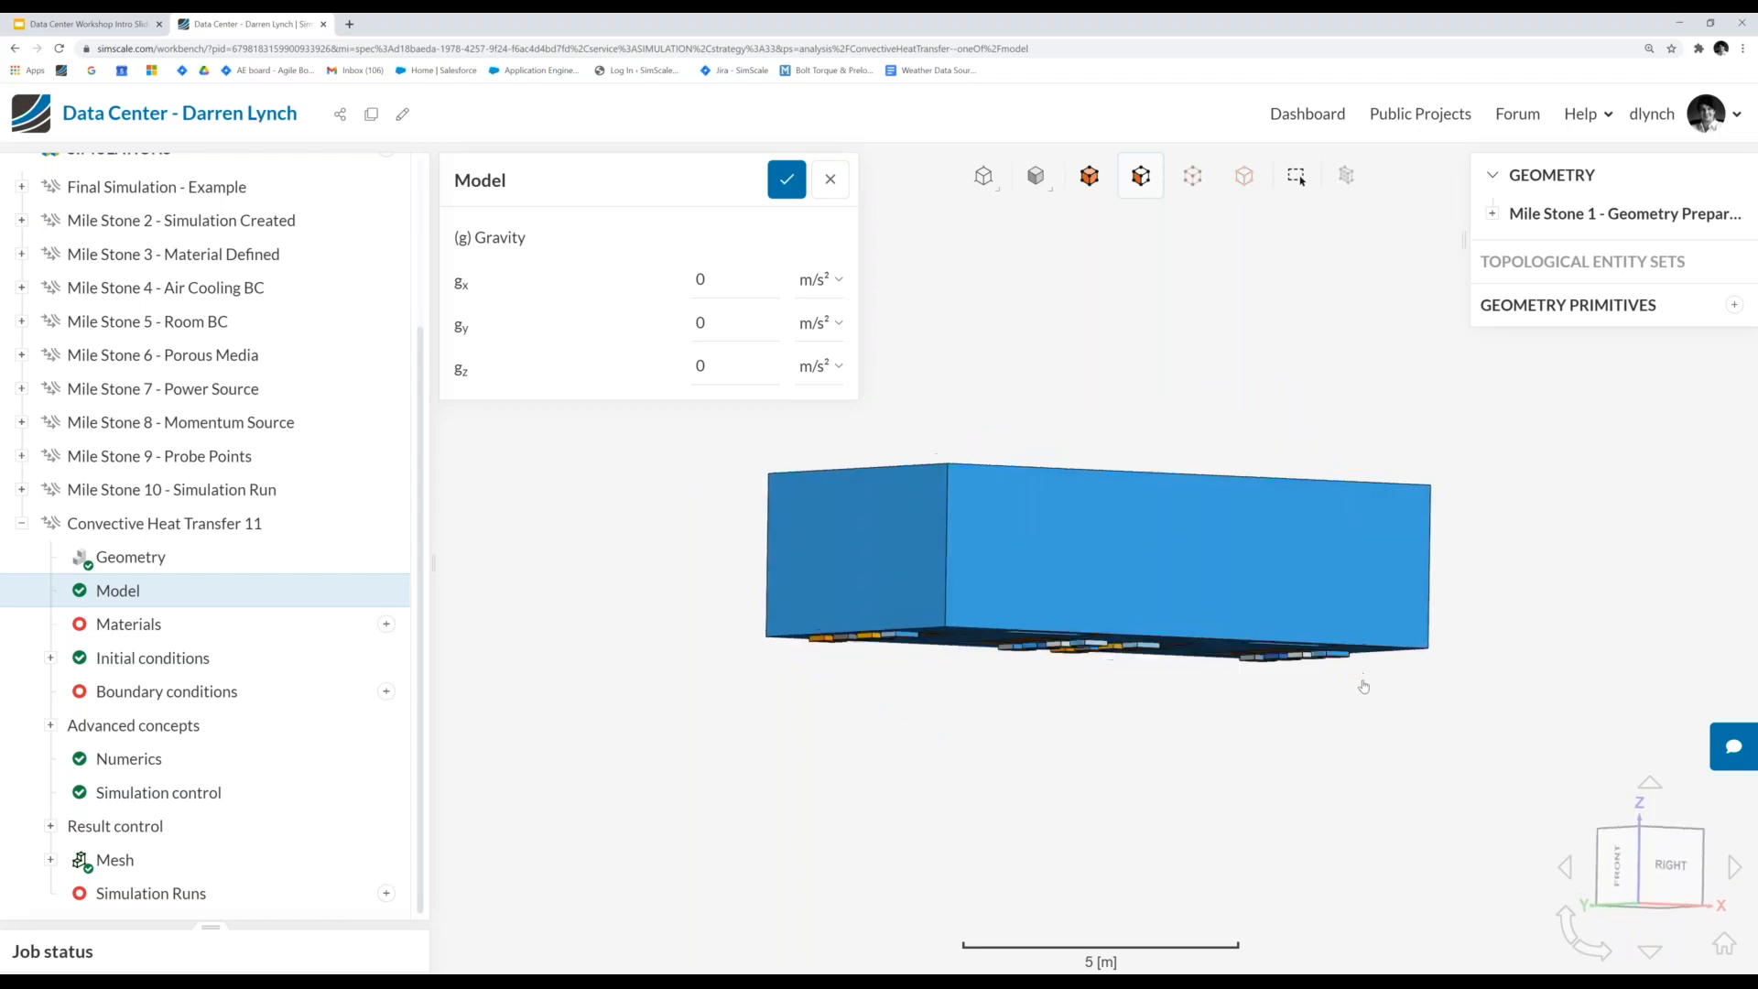
- Enter -9.81 m/s² as the gz gravity component and save the model
double_click(720, 364)
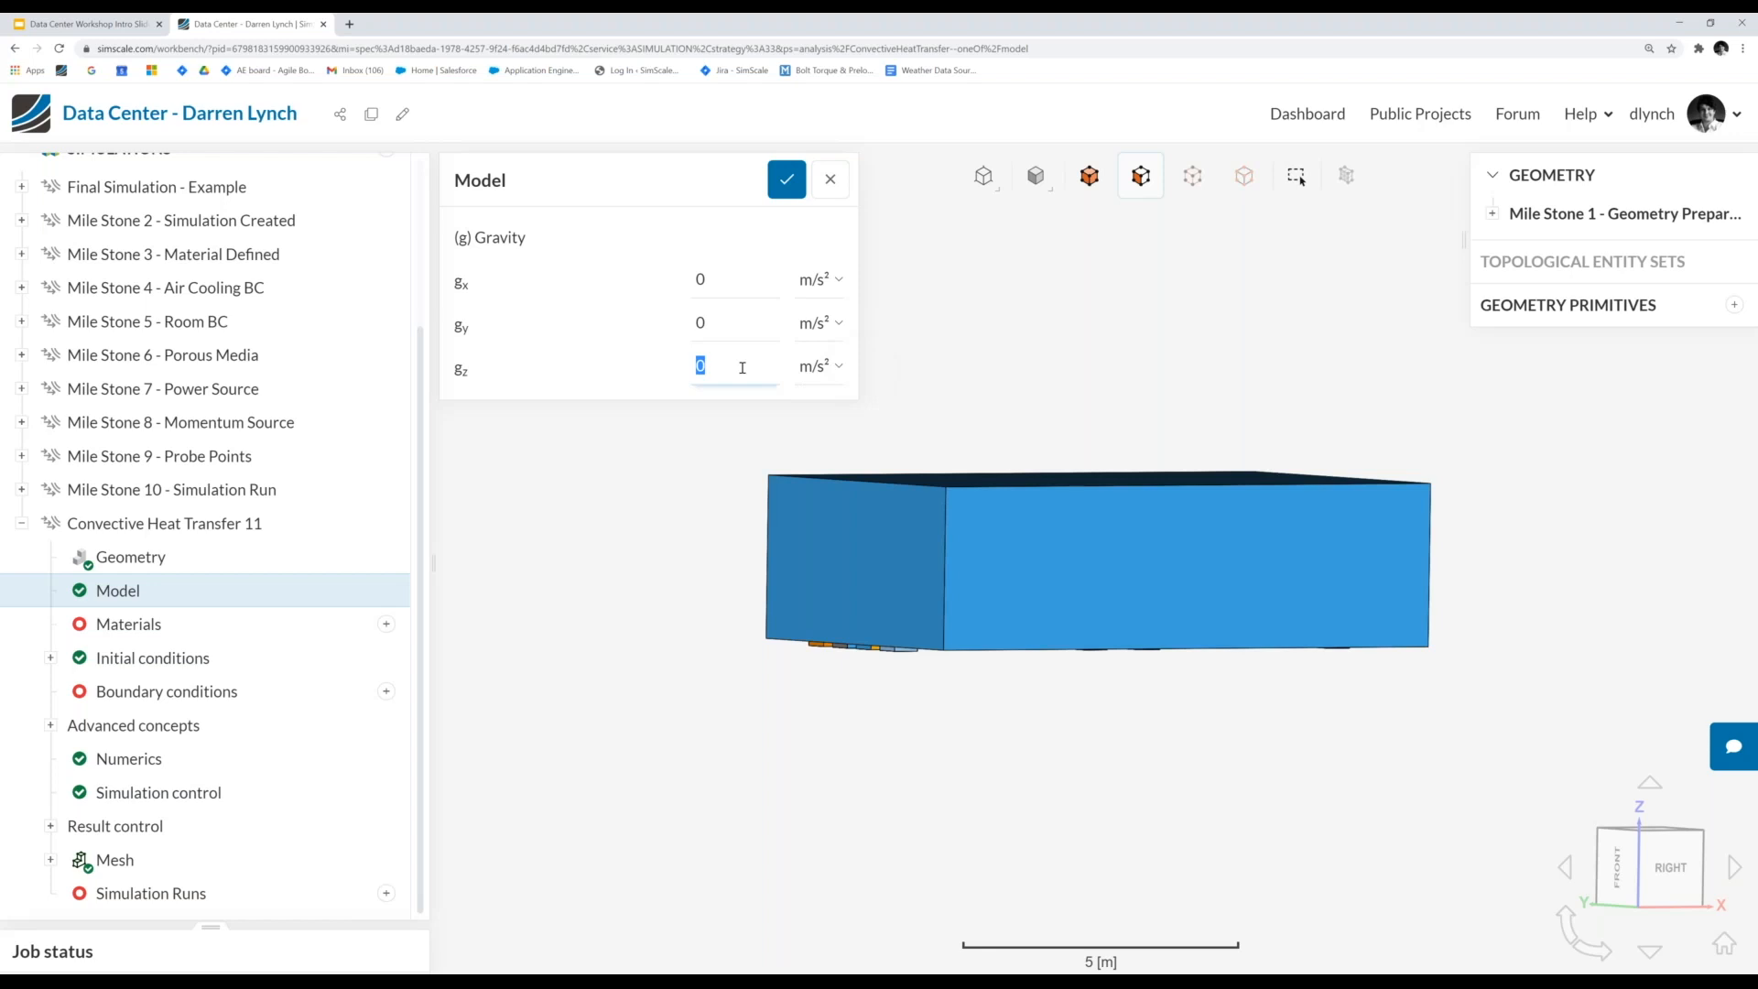
text(9)
key(BackSpace)
text(-9.81)
double_click(694, 365)
click(782, 186)
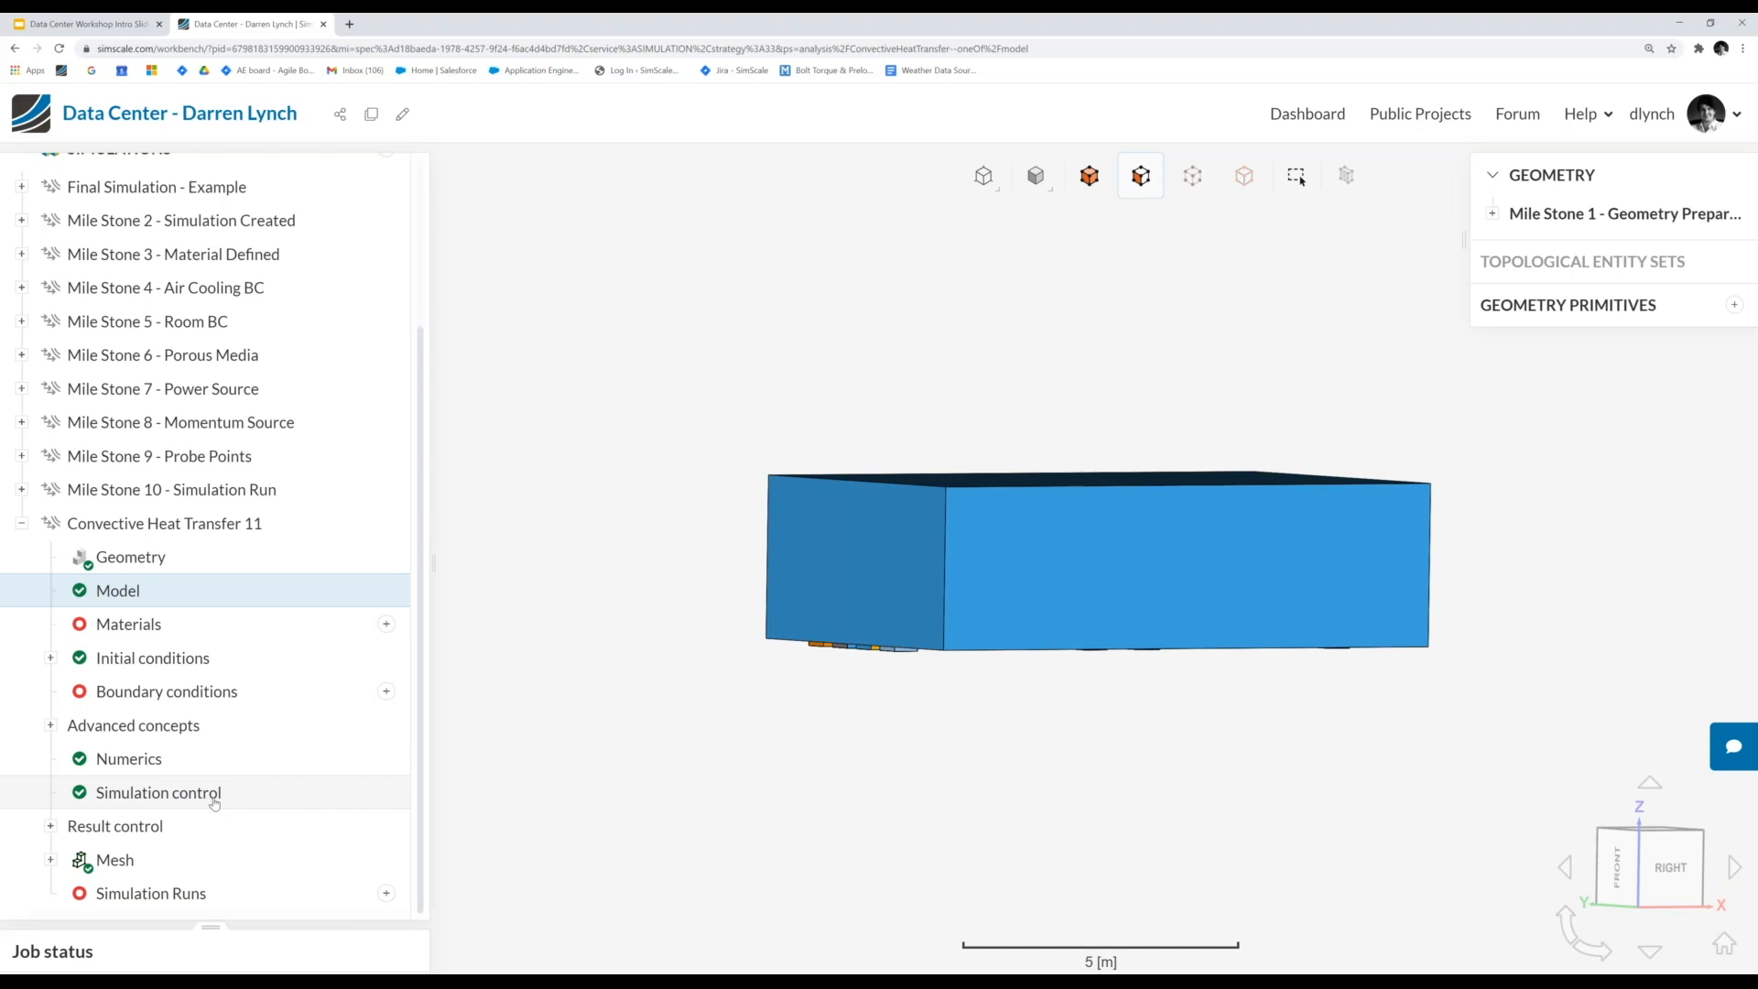
- Switch from Convective Heat Transfer 11 to Mile Stone 2 - Simulation Created and open its fluid material list
click(21, 523)
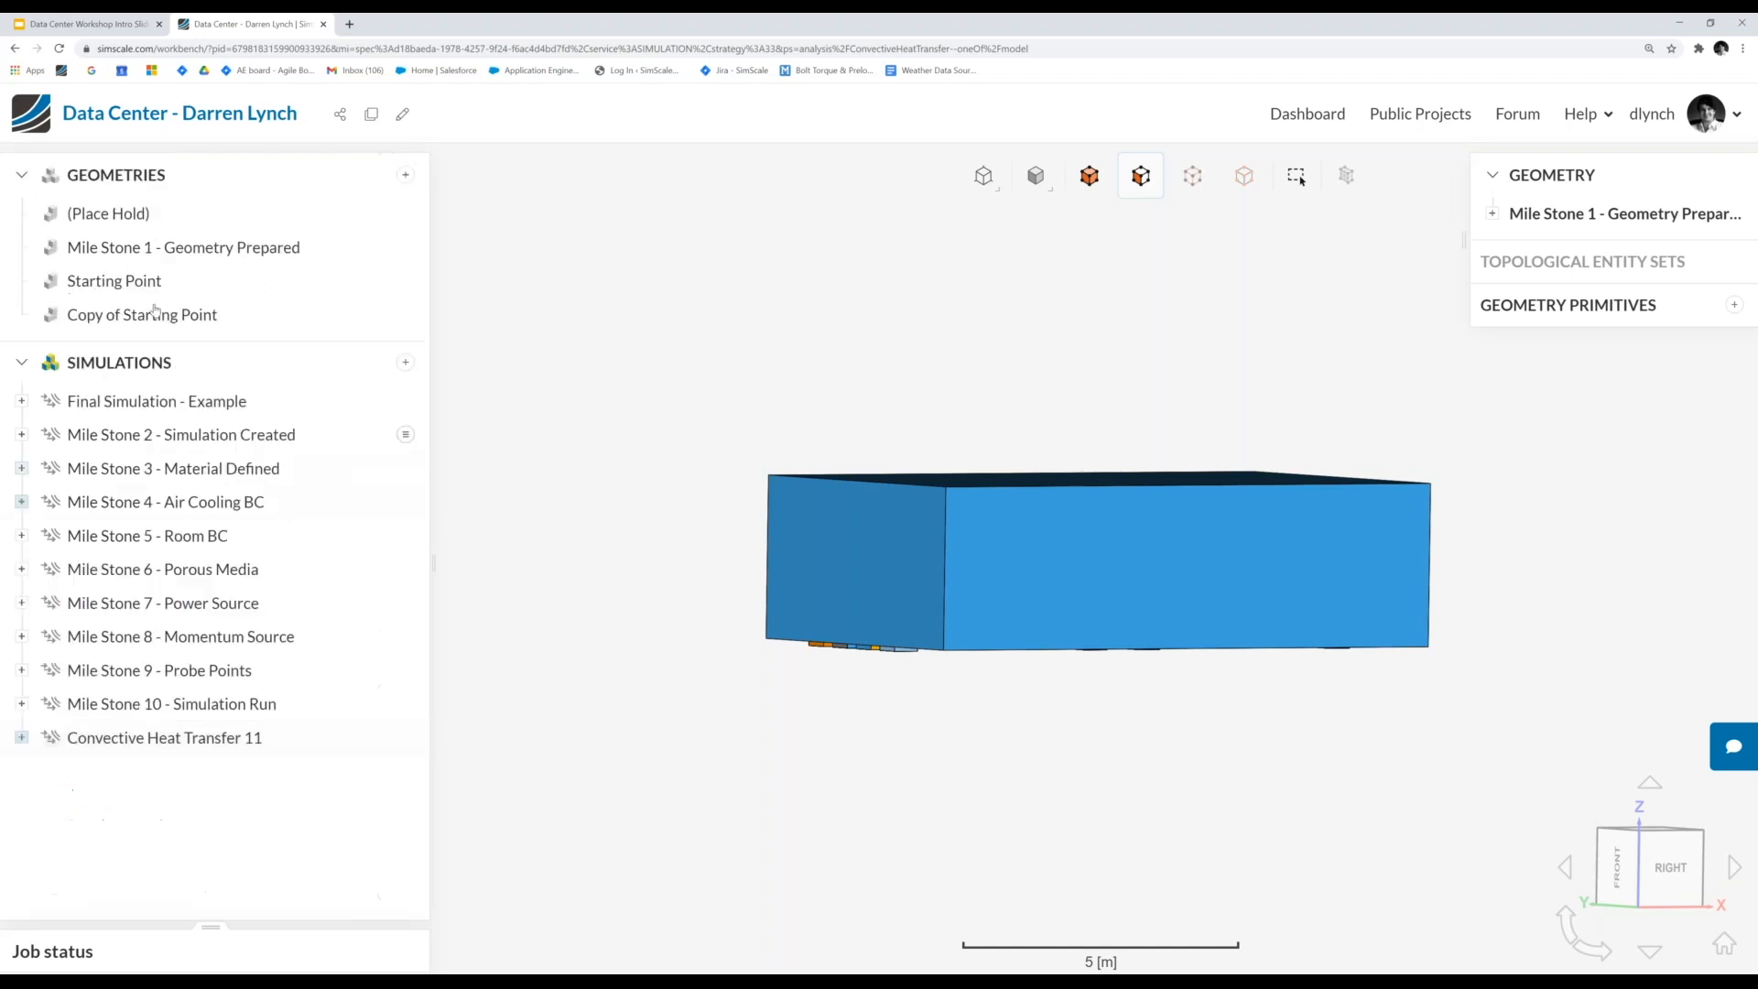
click(147, 438)
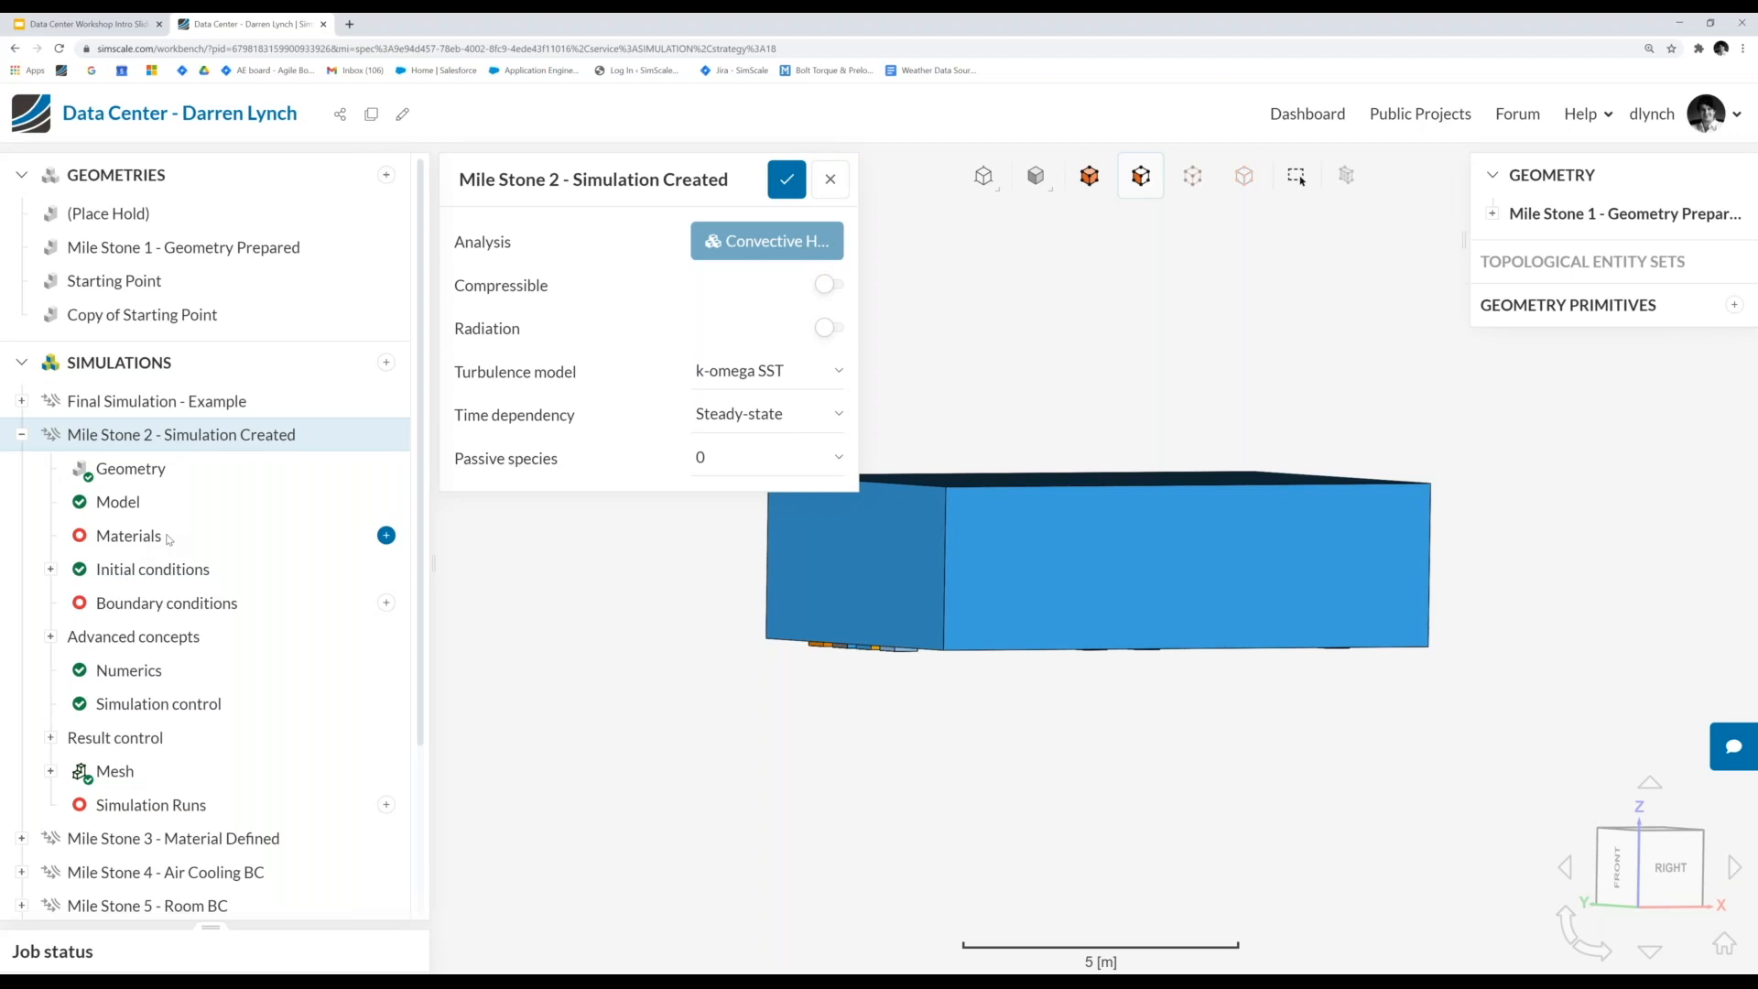
click(169, 538)
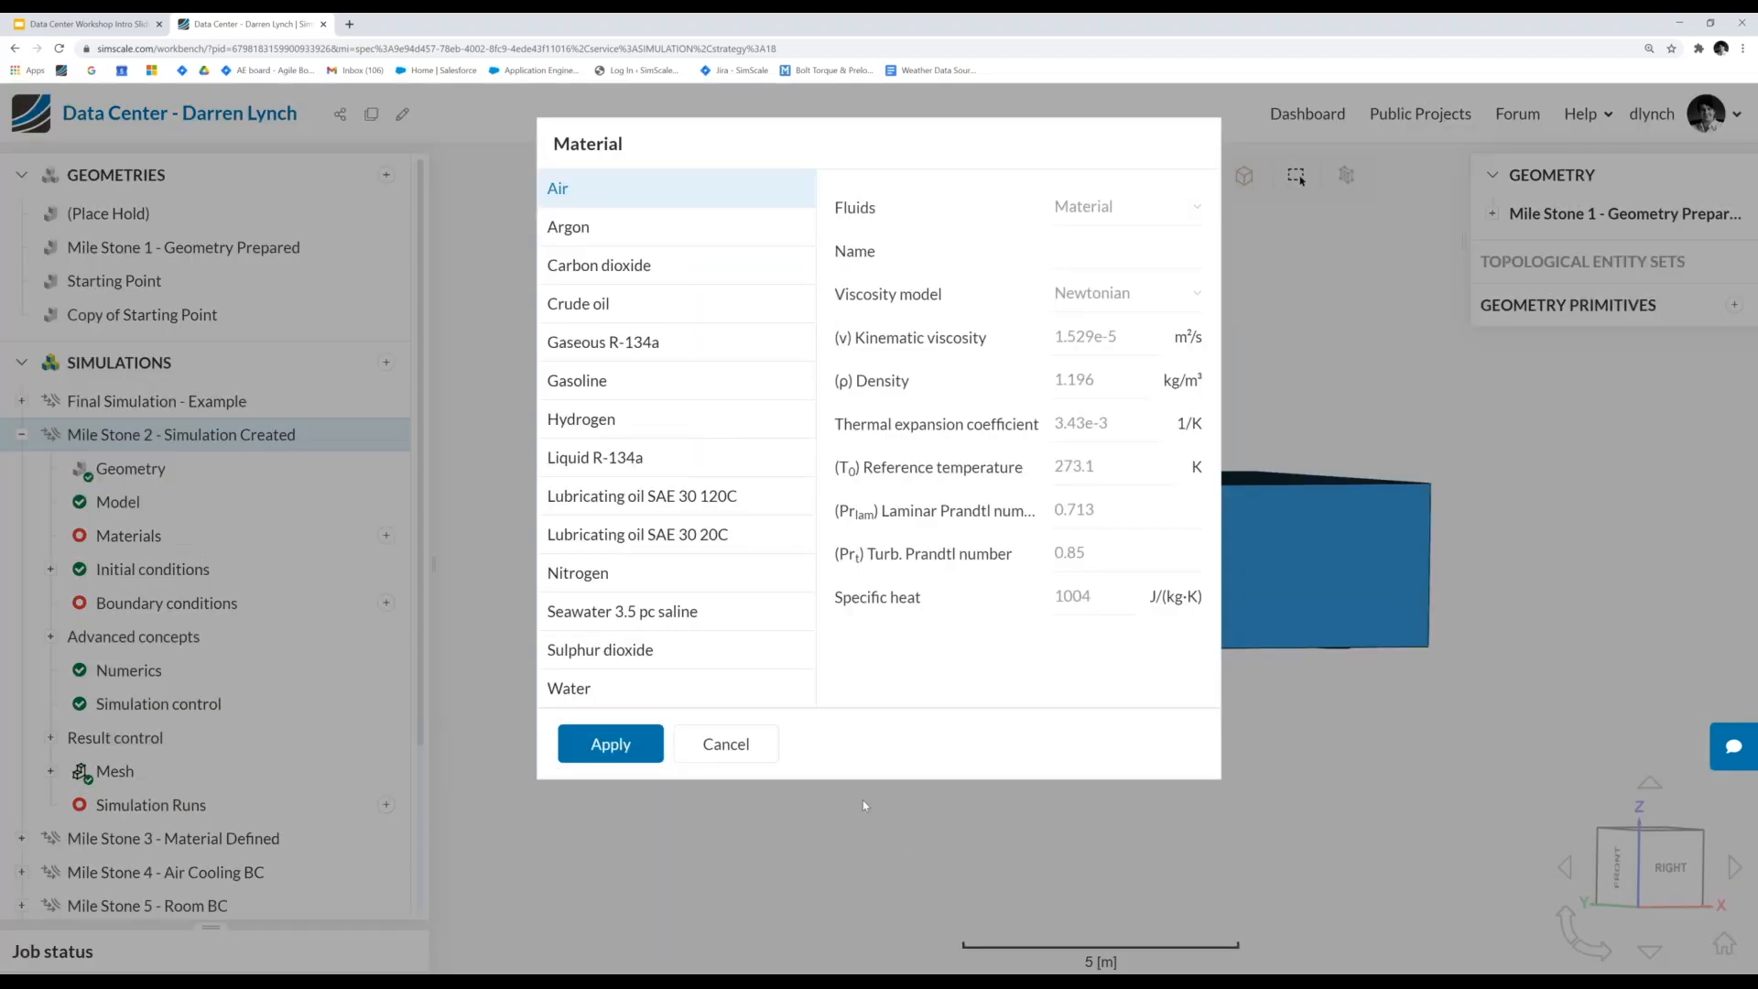
- Apply Air from the fluid library, assign it to the box flow volume, and save
click(713, 740)
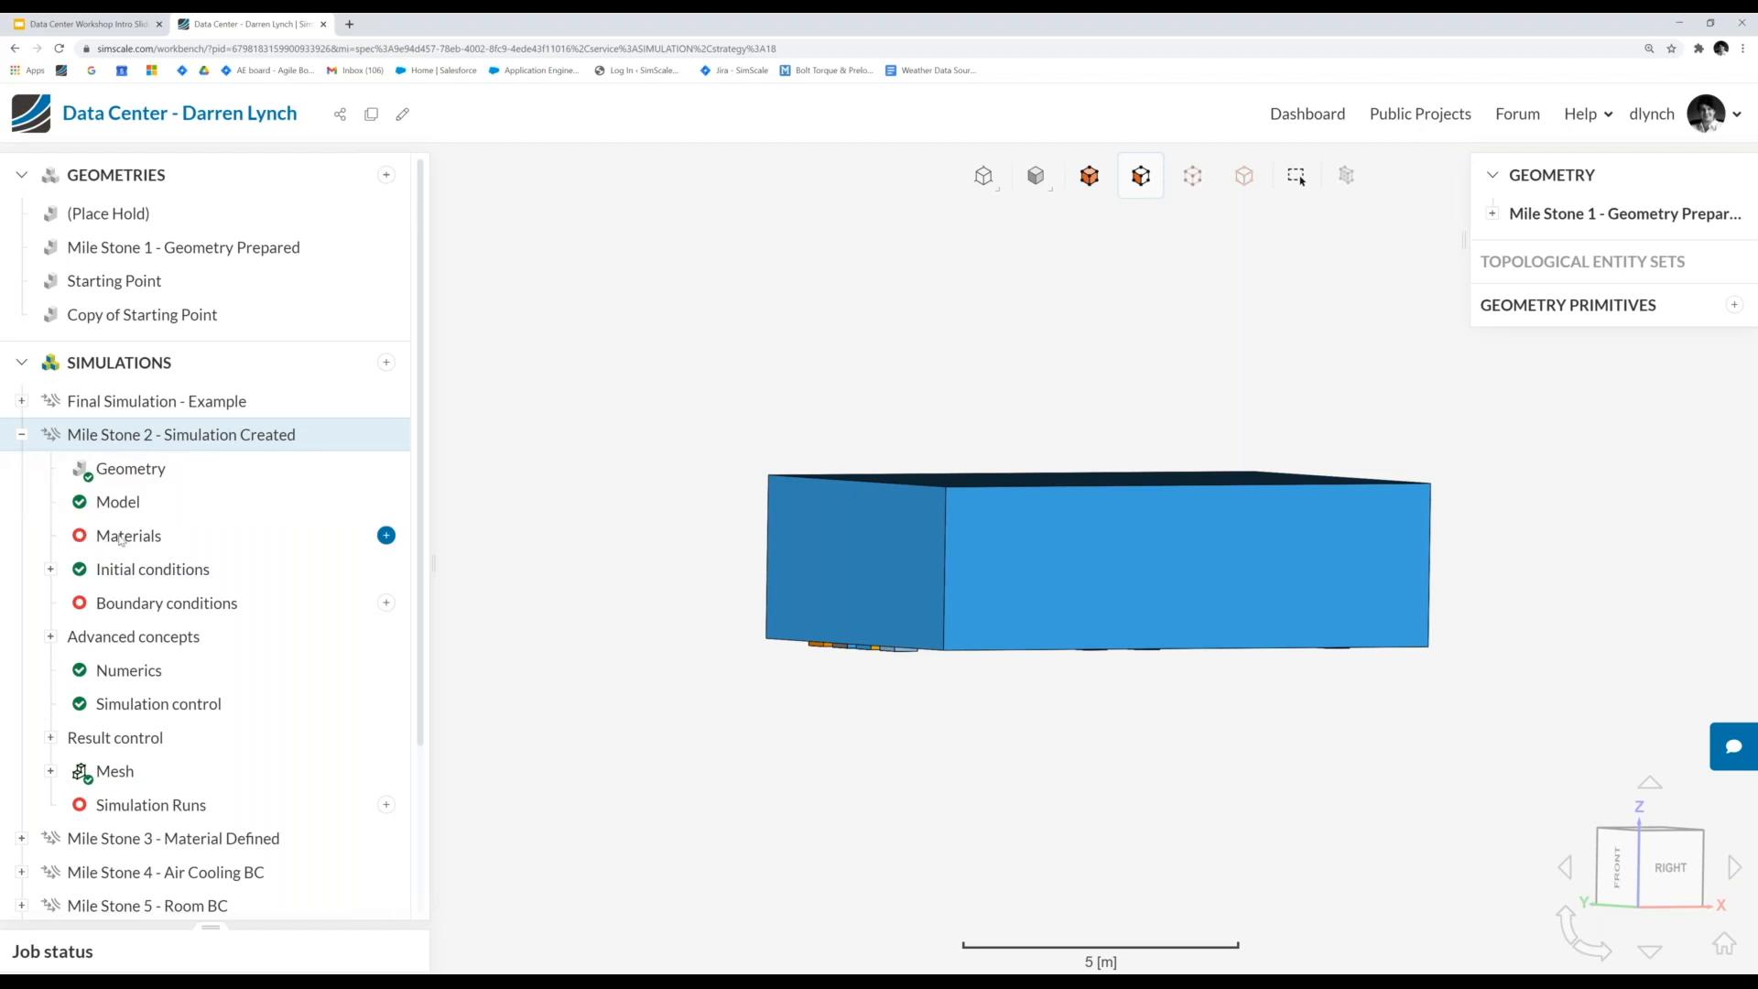
click(386, 536)
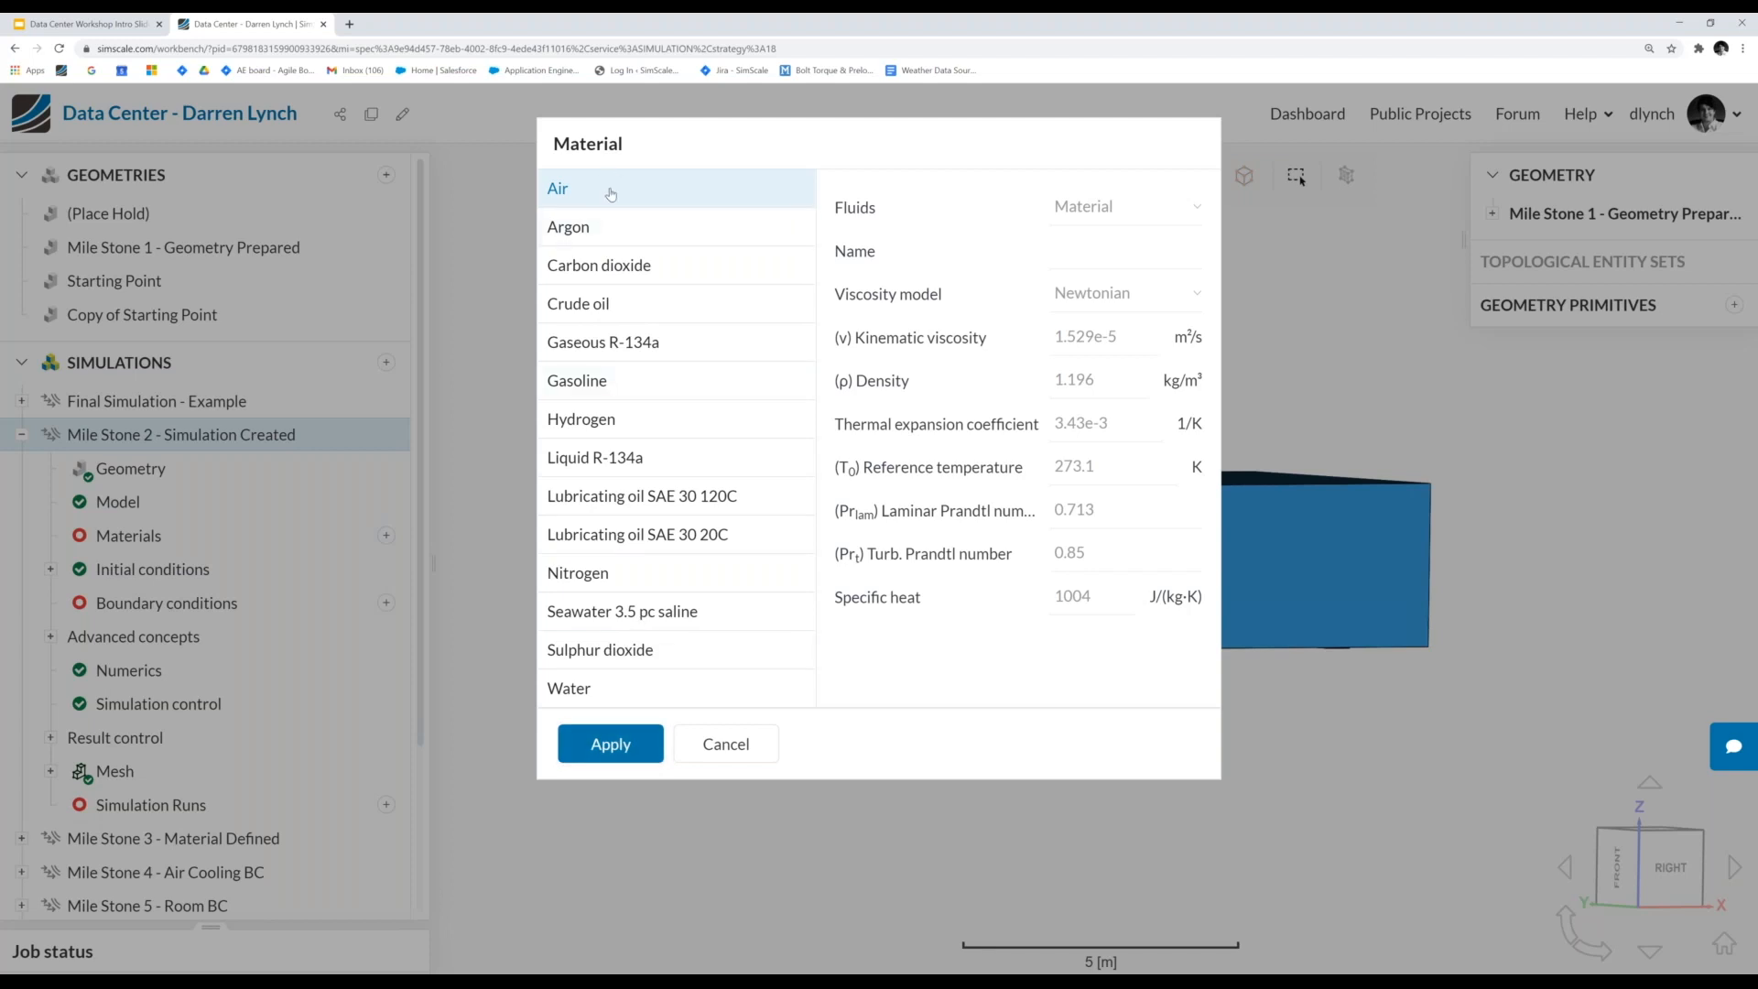
click(609, 763)
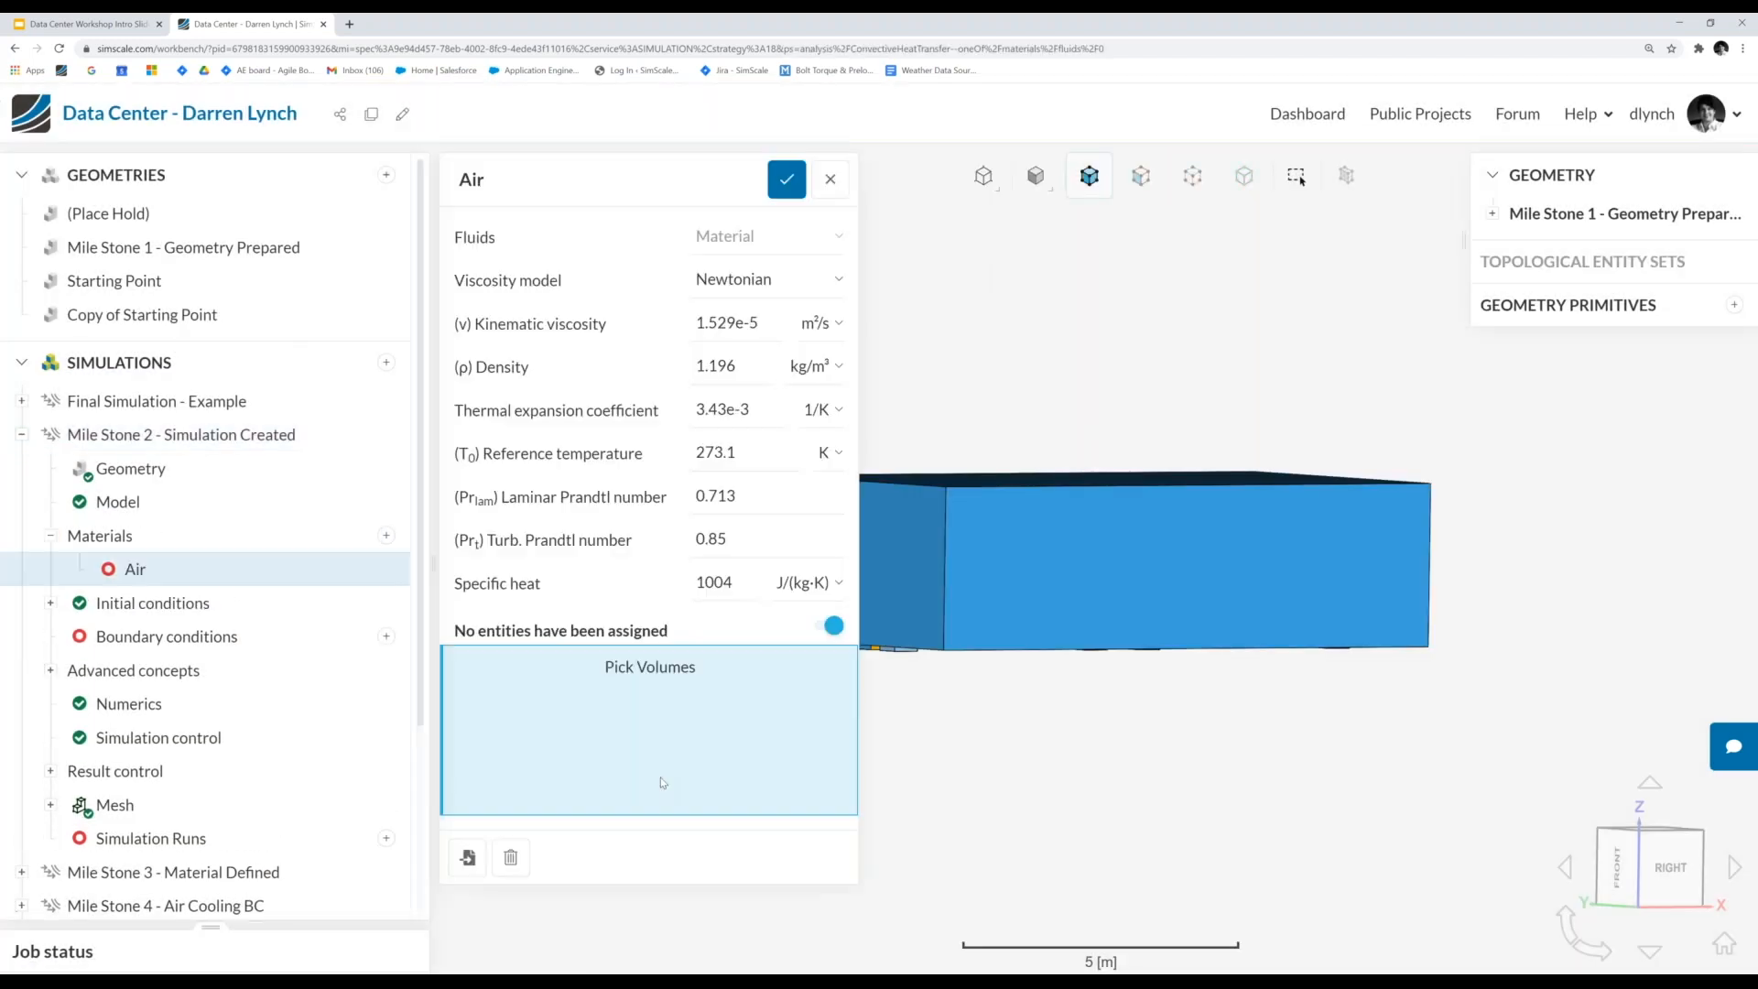
drag(986, 778, 1065, 865)
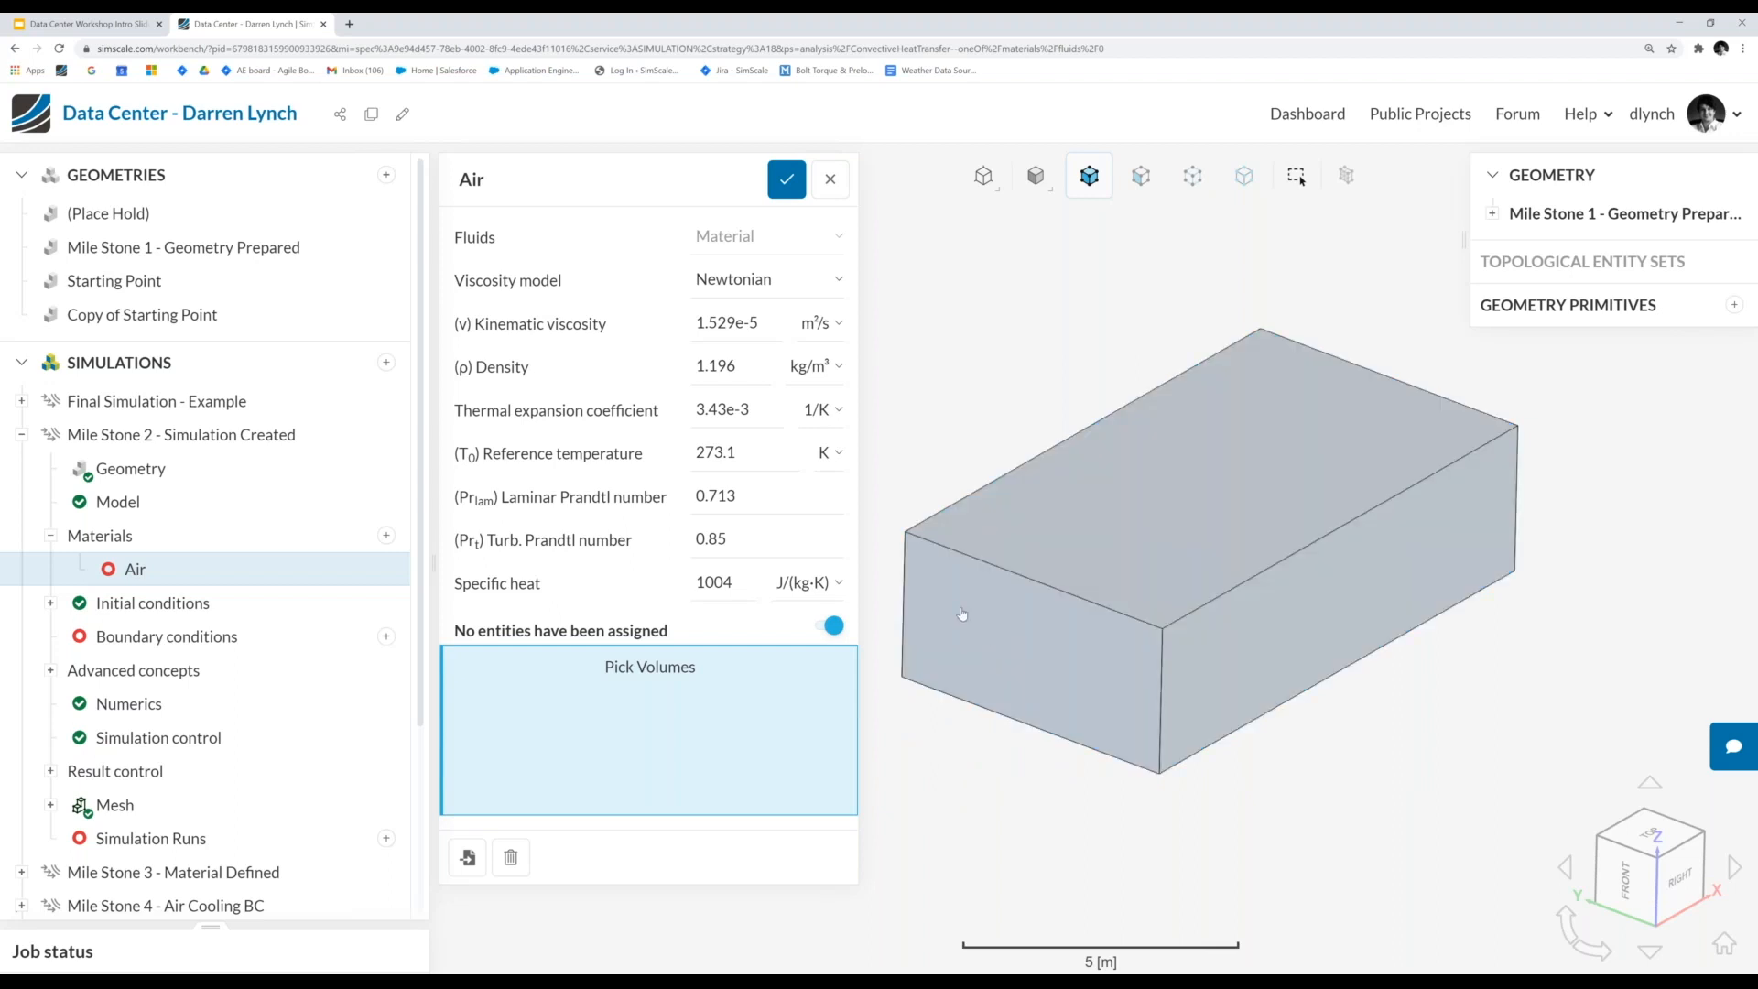
click(962, 608)
drag(961, 608, 874, 822)
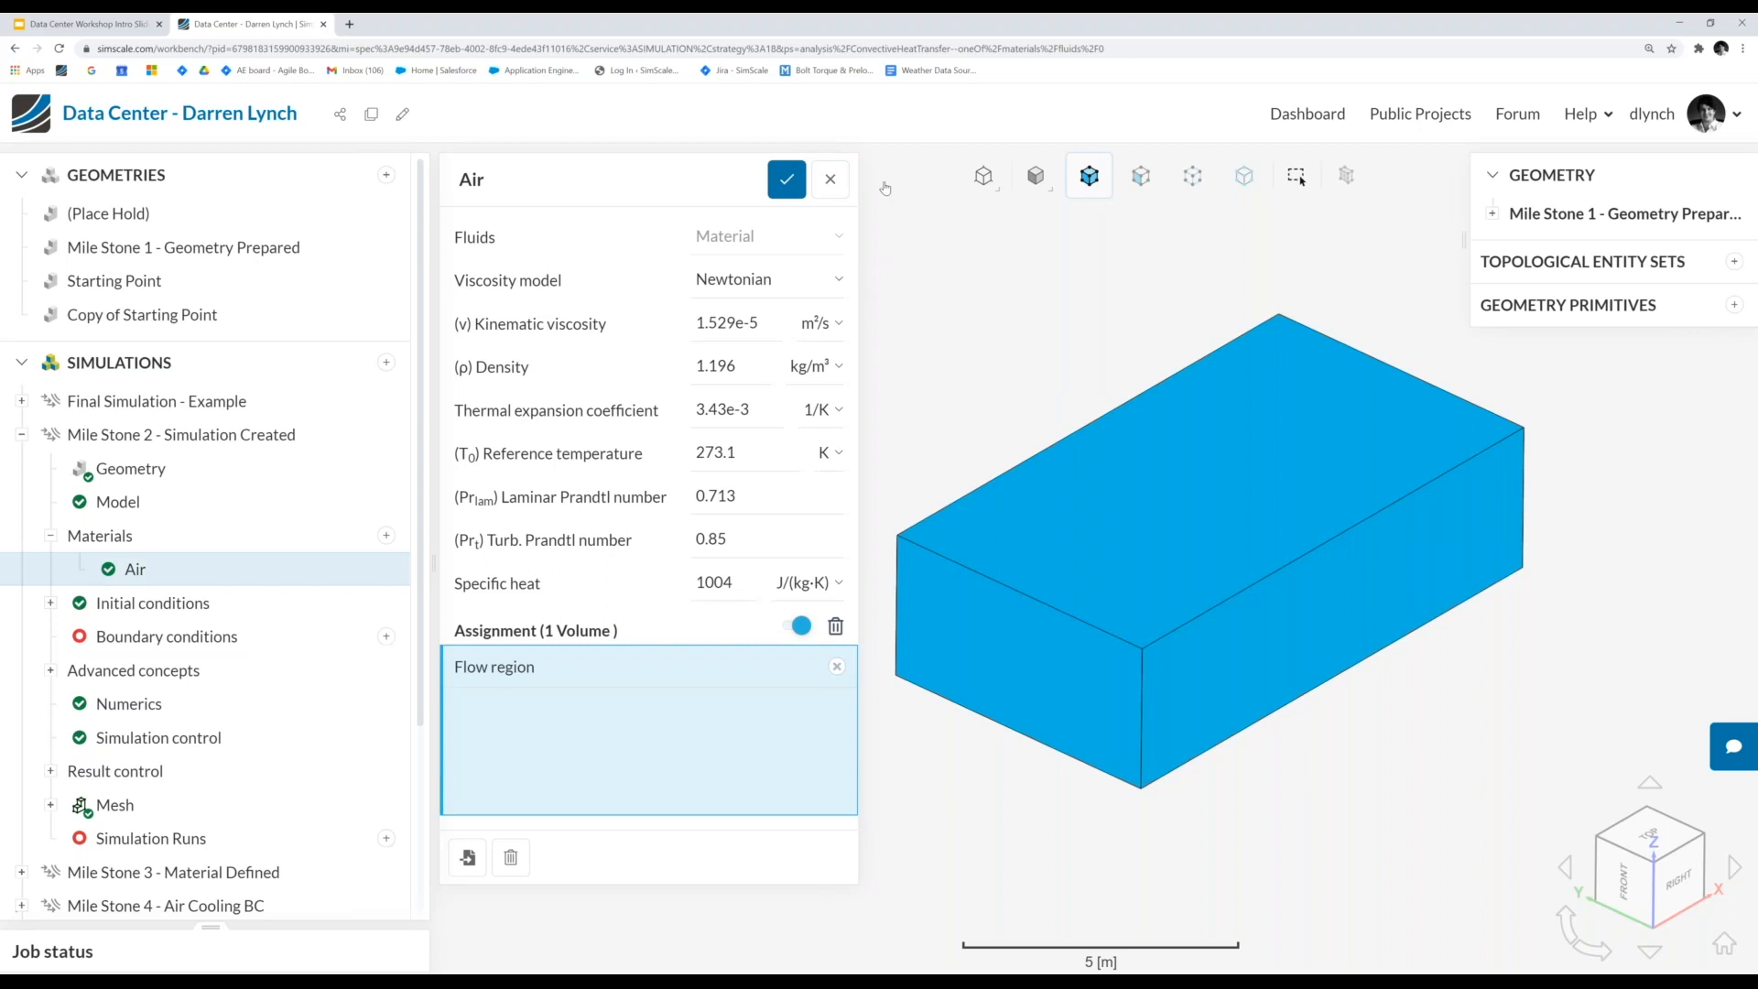
click(787, 181)
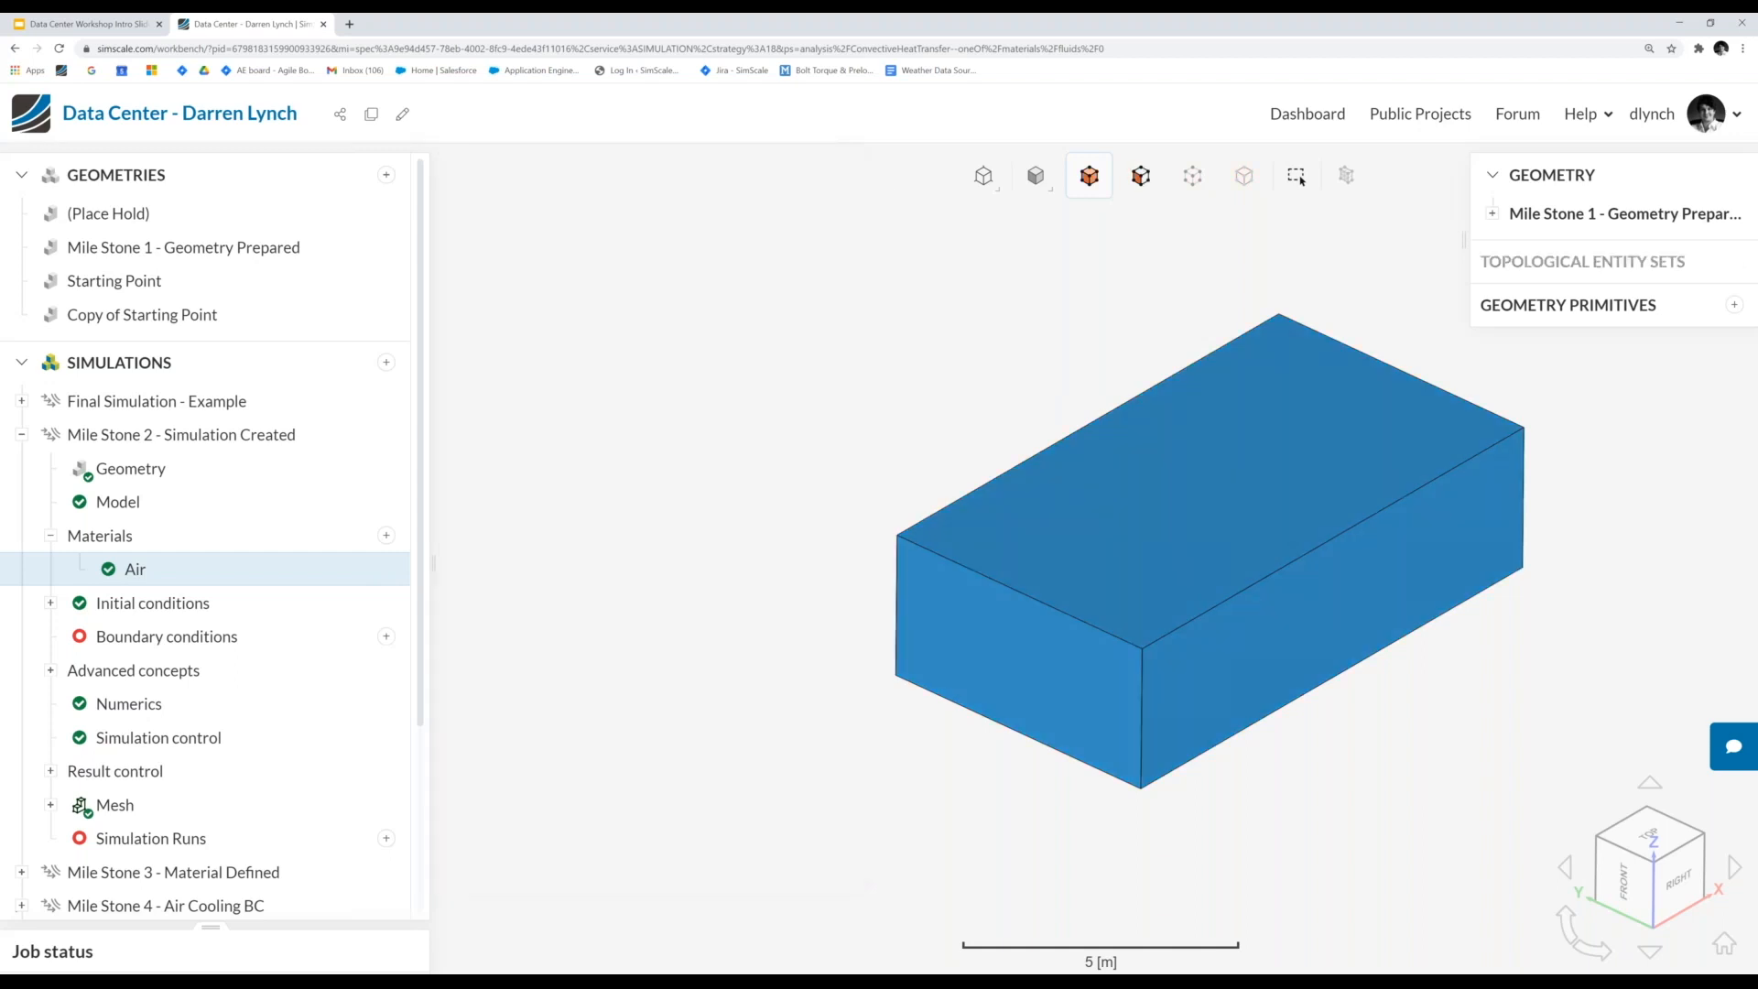
- Open Mile Stone 3 - Material Defined and review its Air material's properties
click(18, 434)
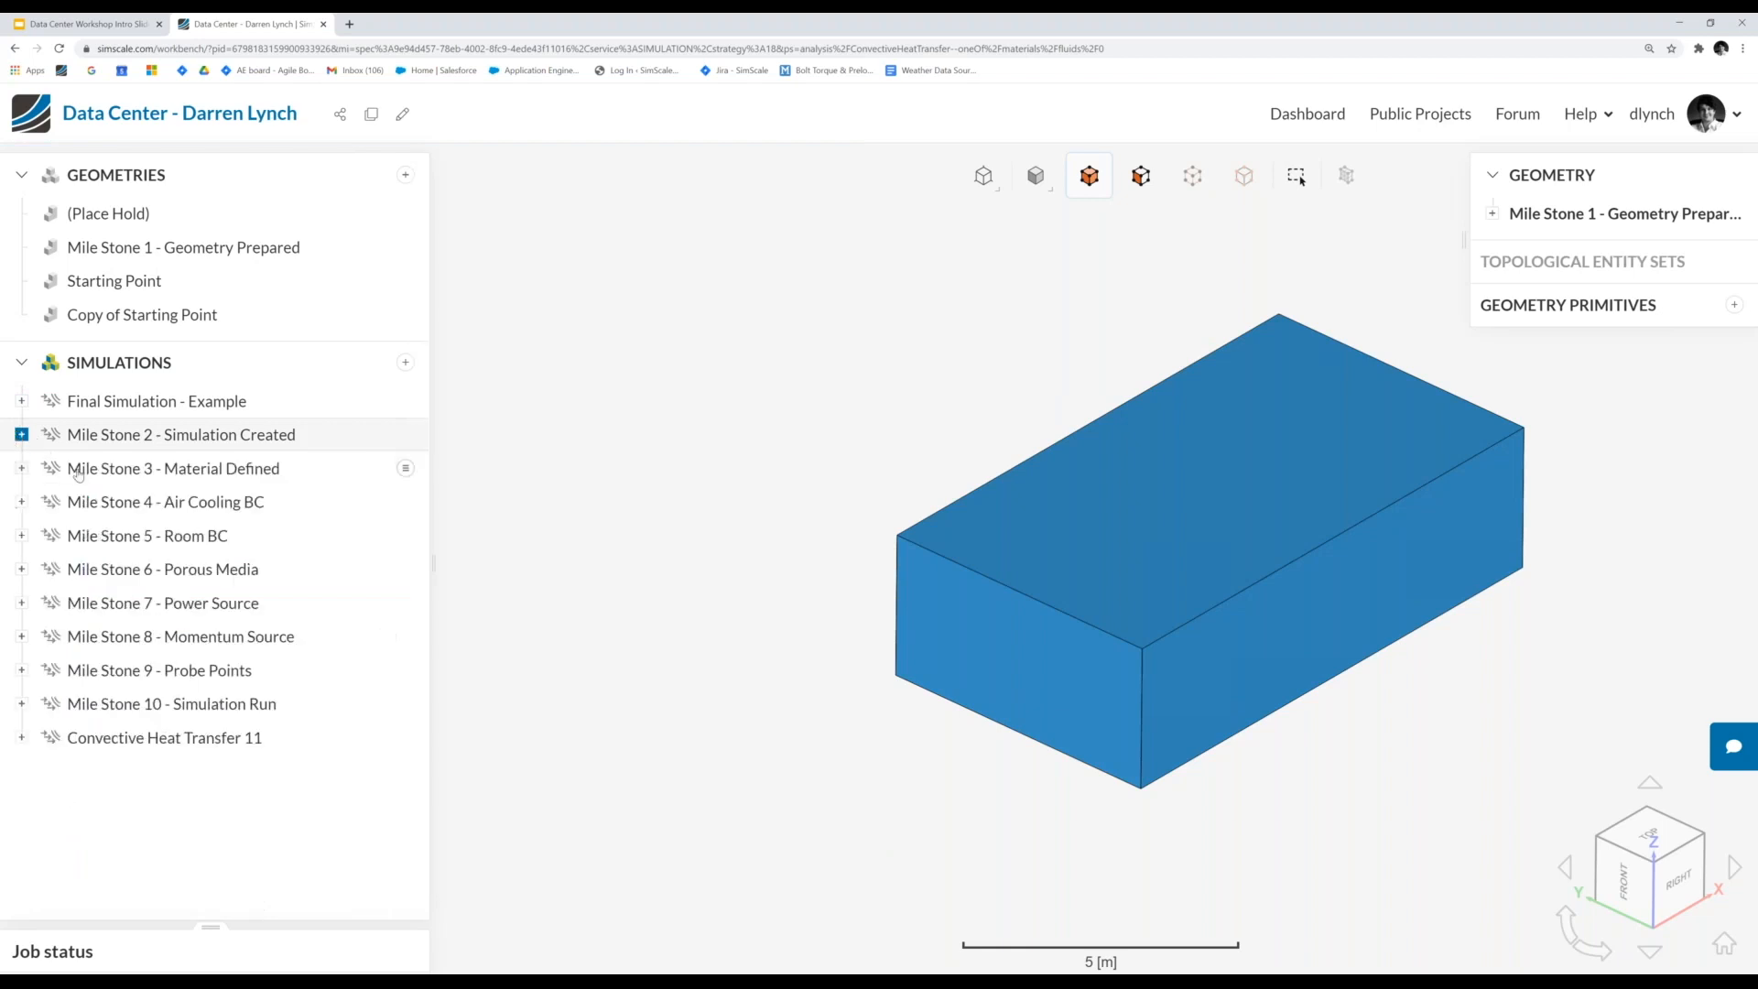
click(21, 468)
click(96, 471)
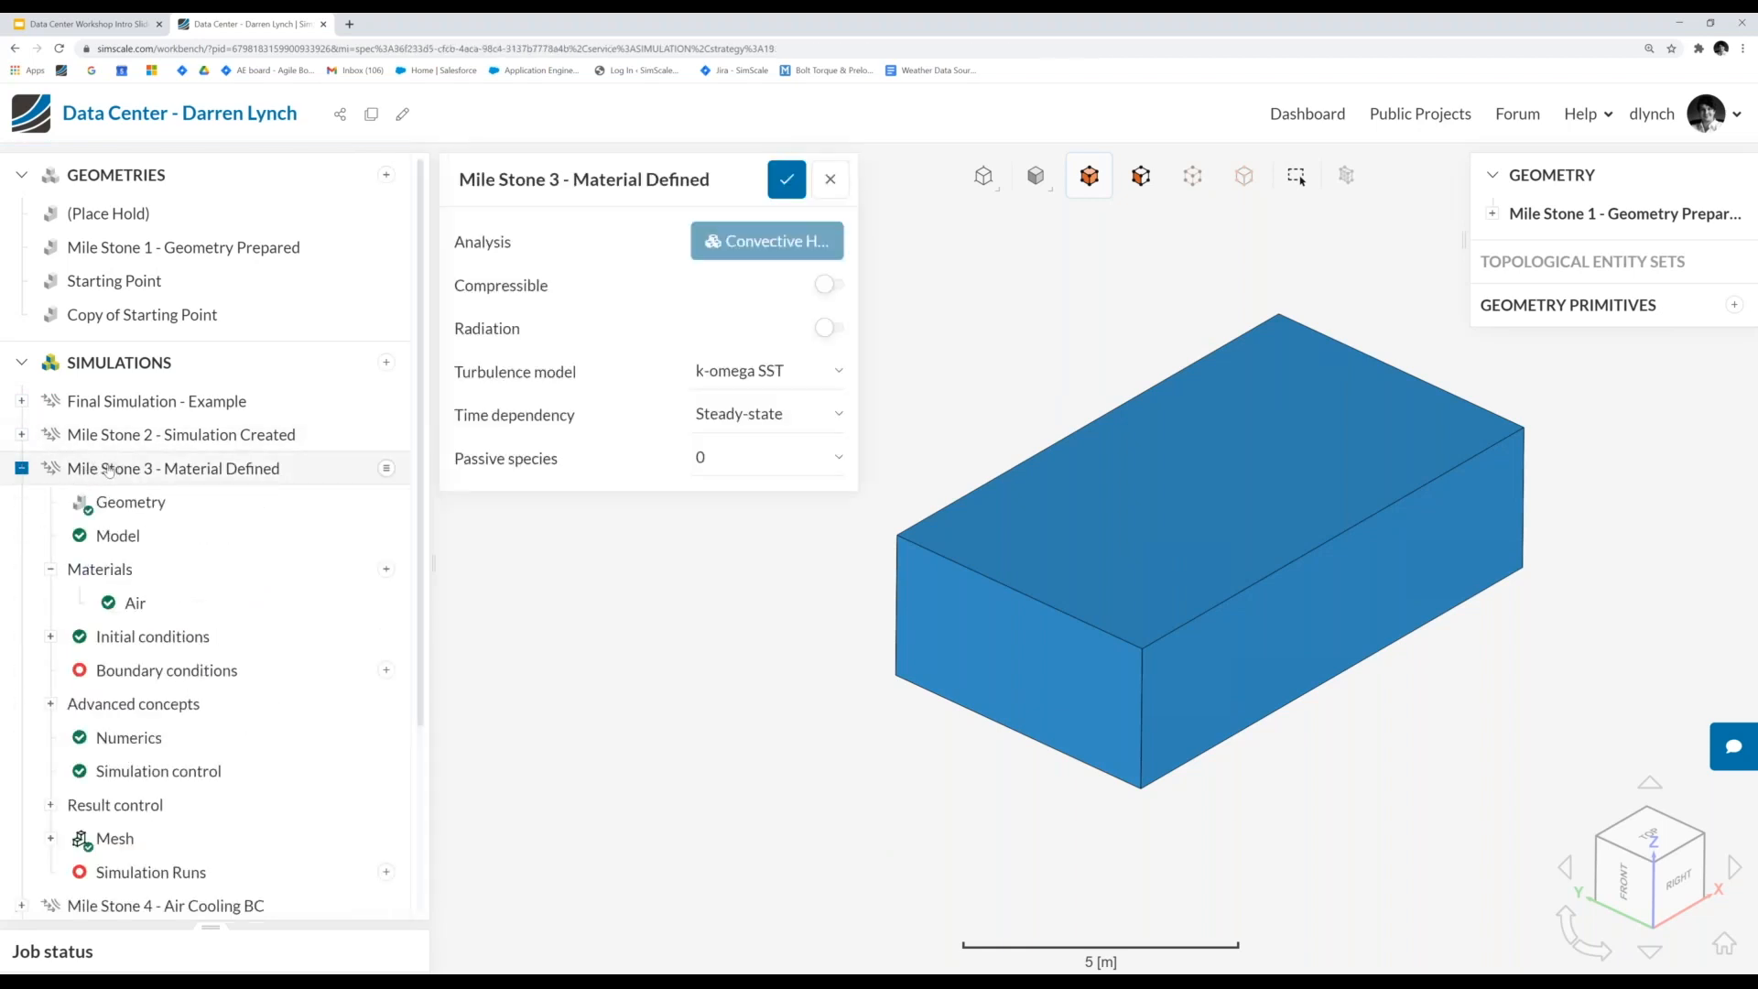
scroll(108, 470, down, 1)
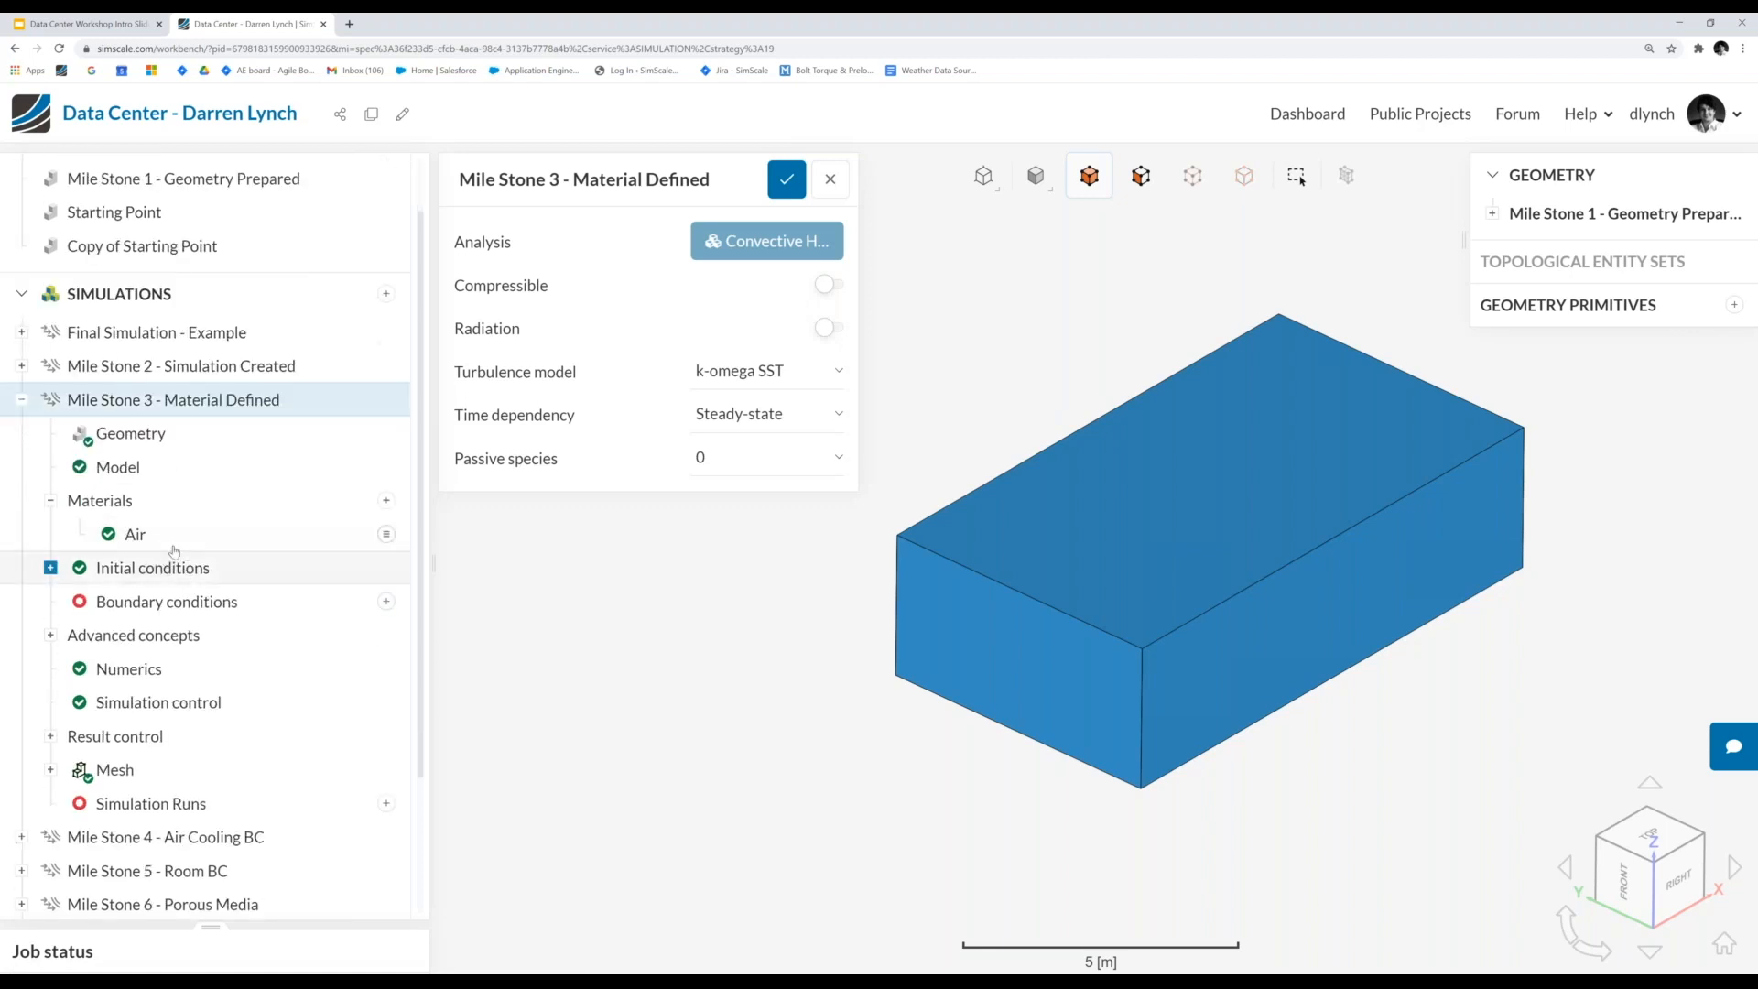
scroll(147, 539, down, 1)
click(135, 465)
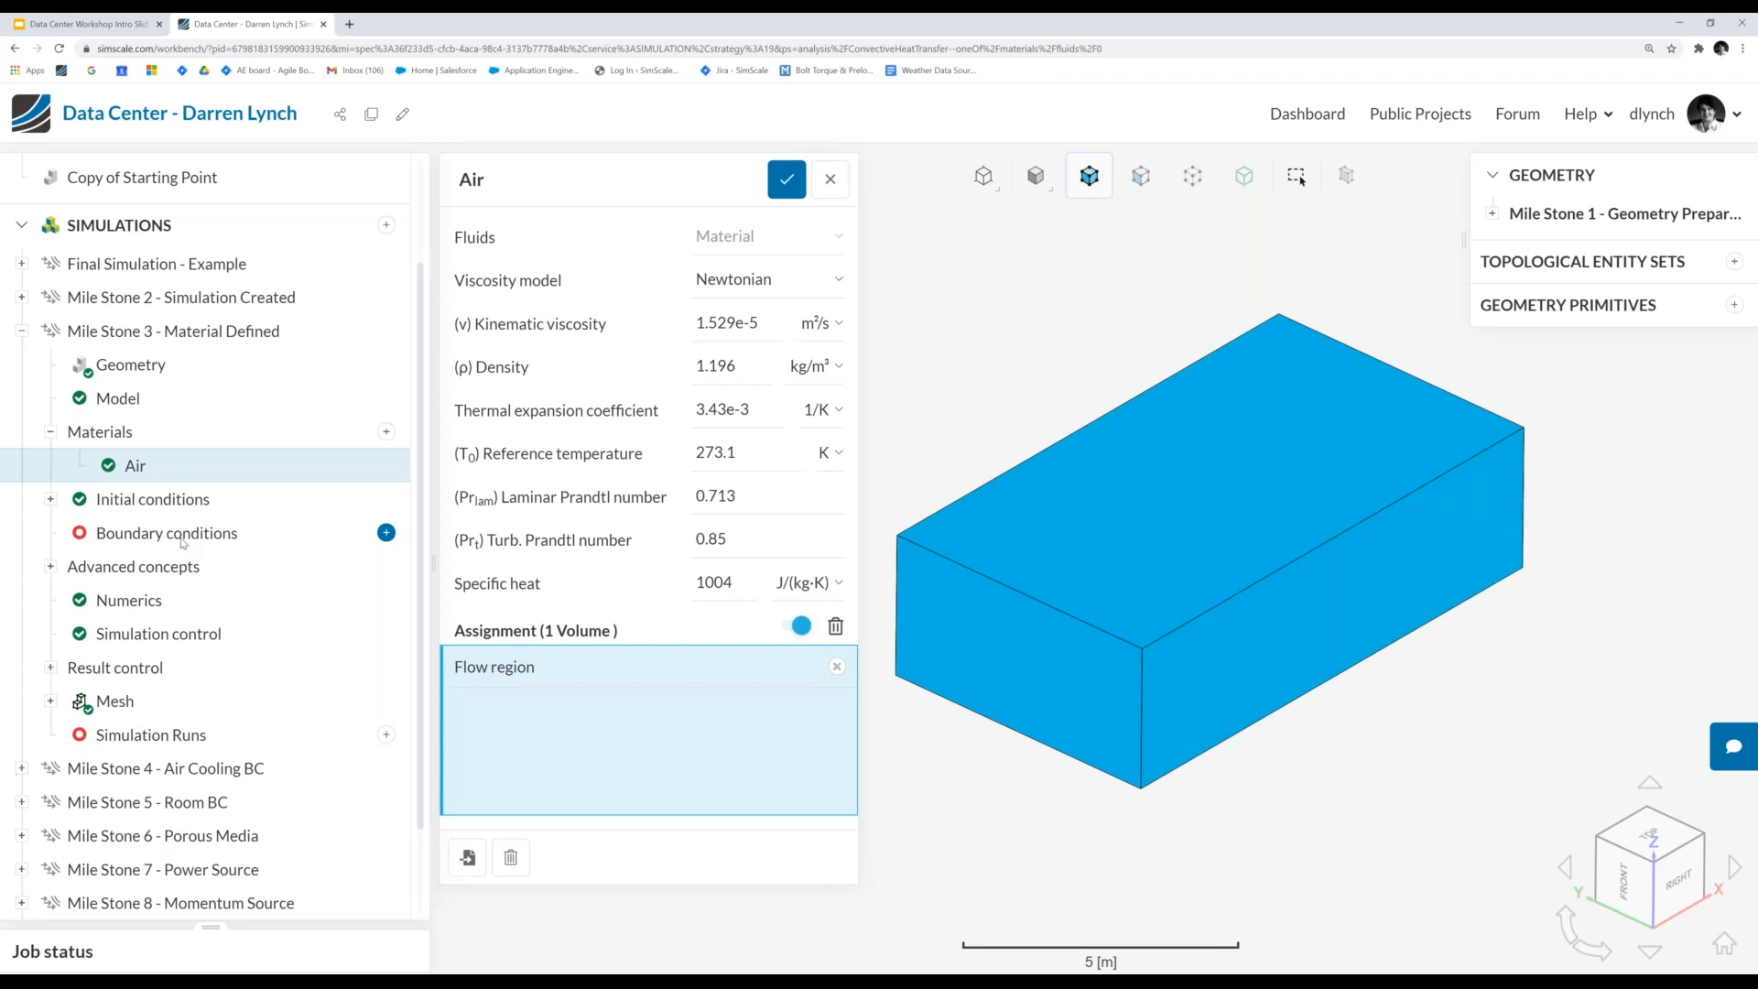
scroll(183, 543, down, 1)
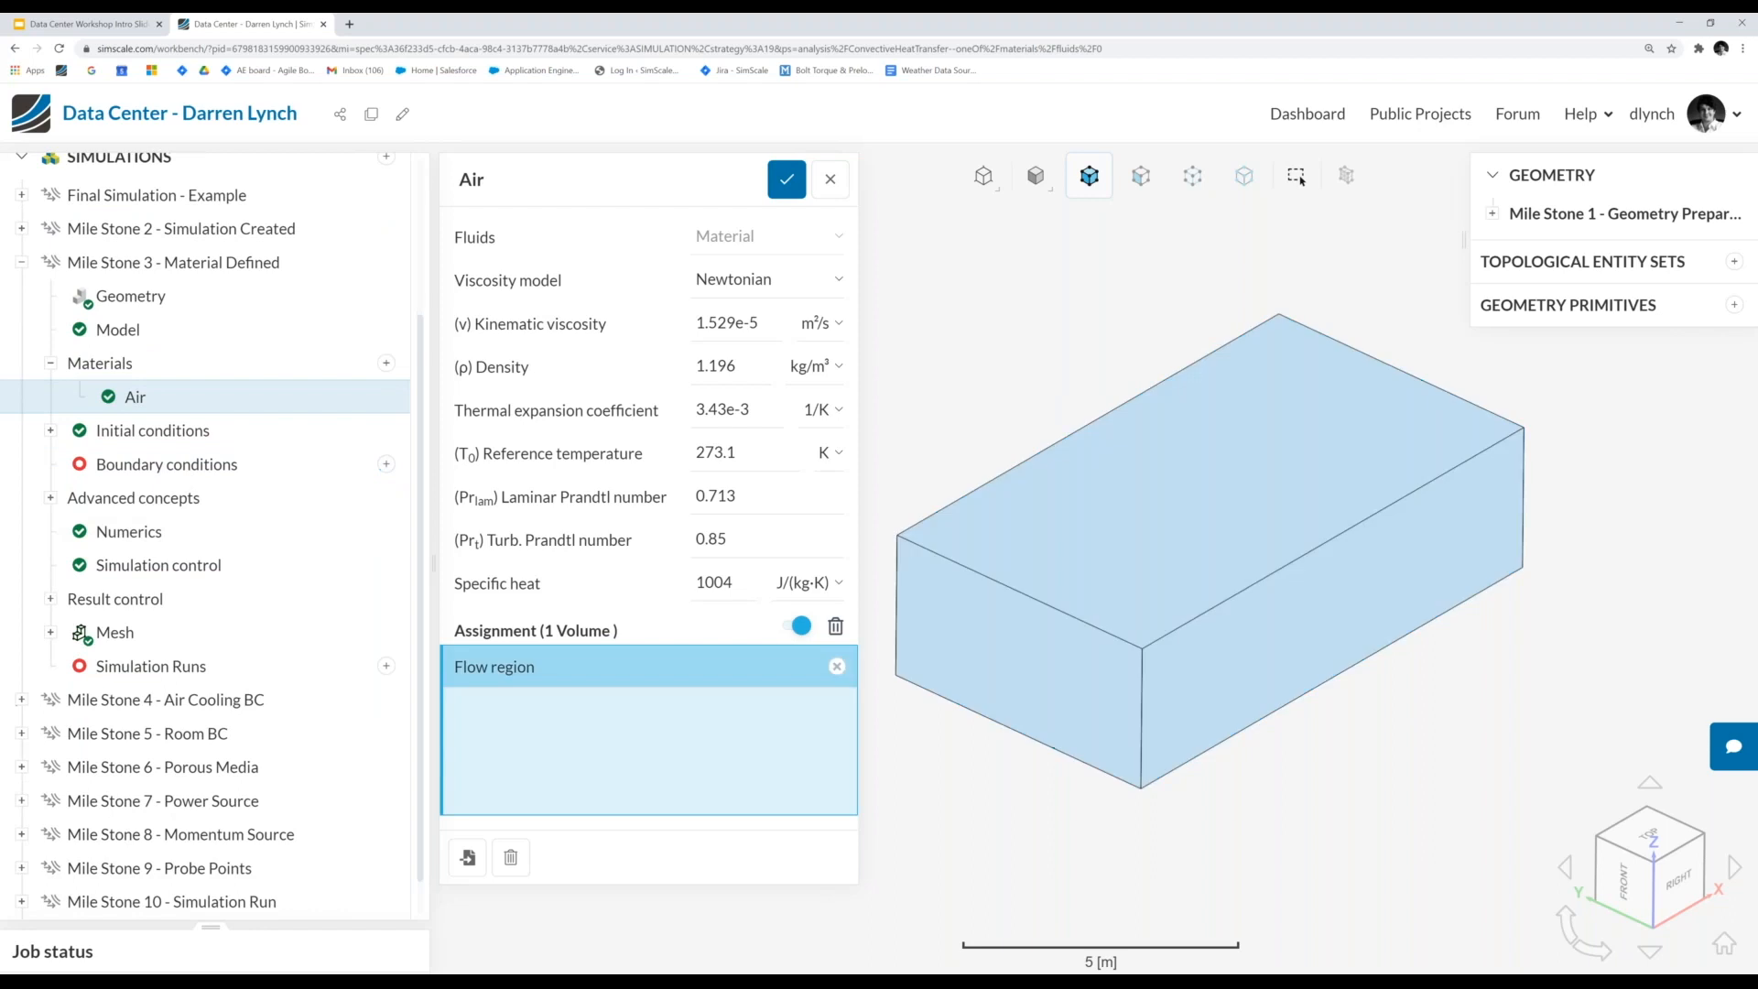
click(790, 180)
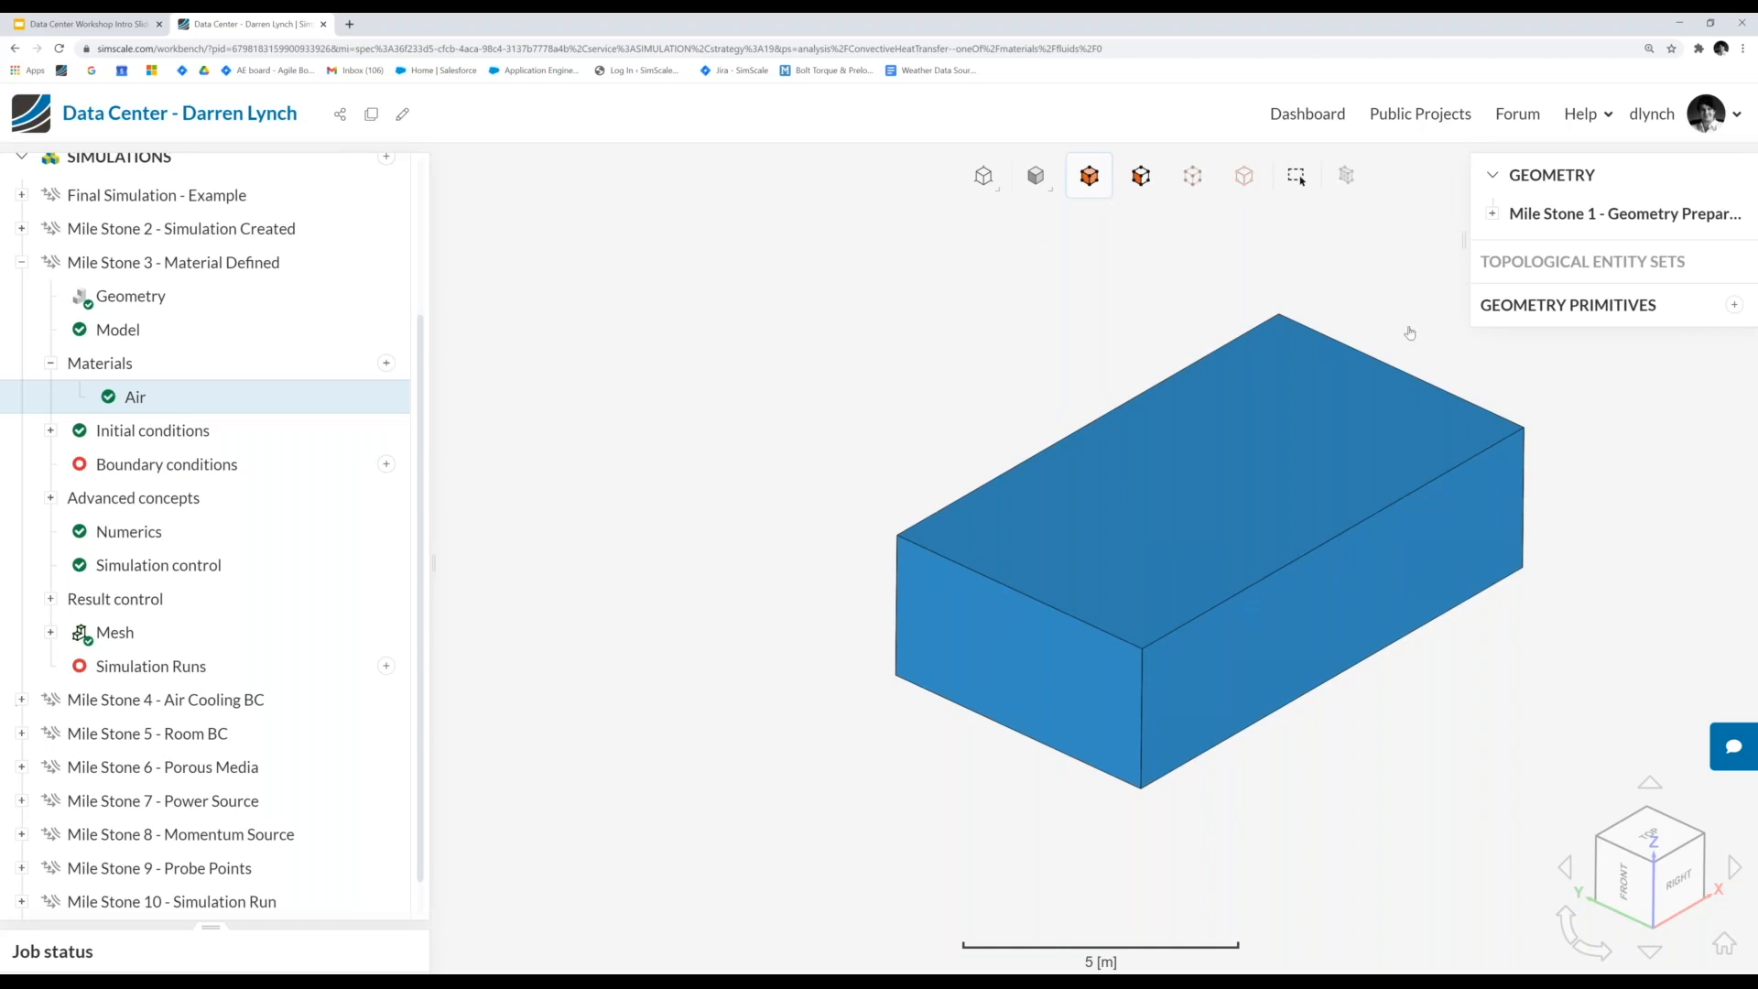
- Set translucent surfaces with wireframe rendering and select the room's outer faces
click(1038, 183)
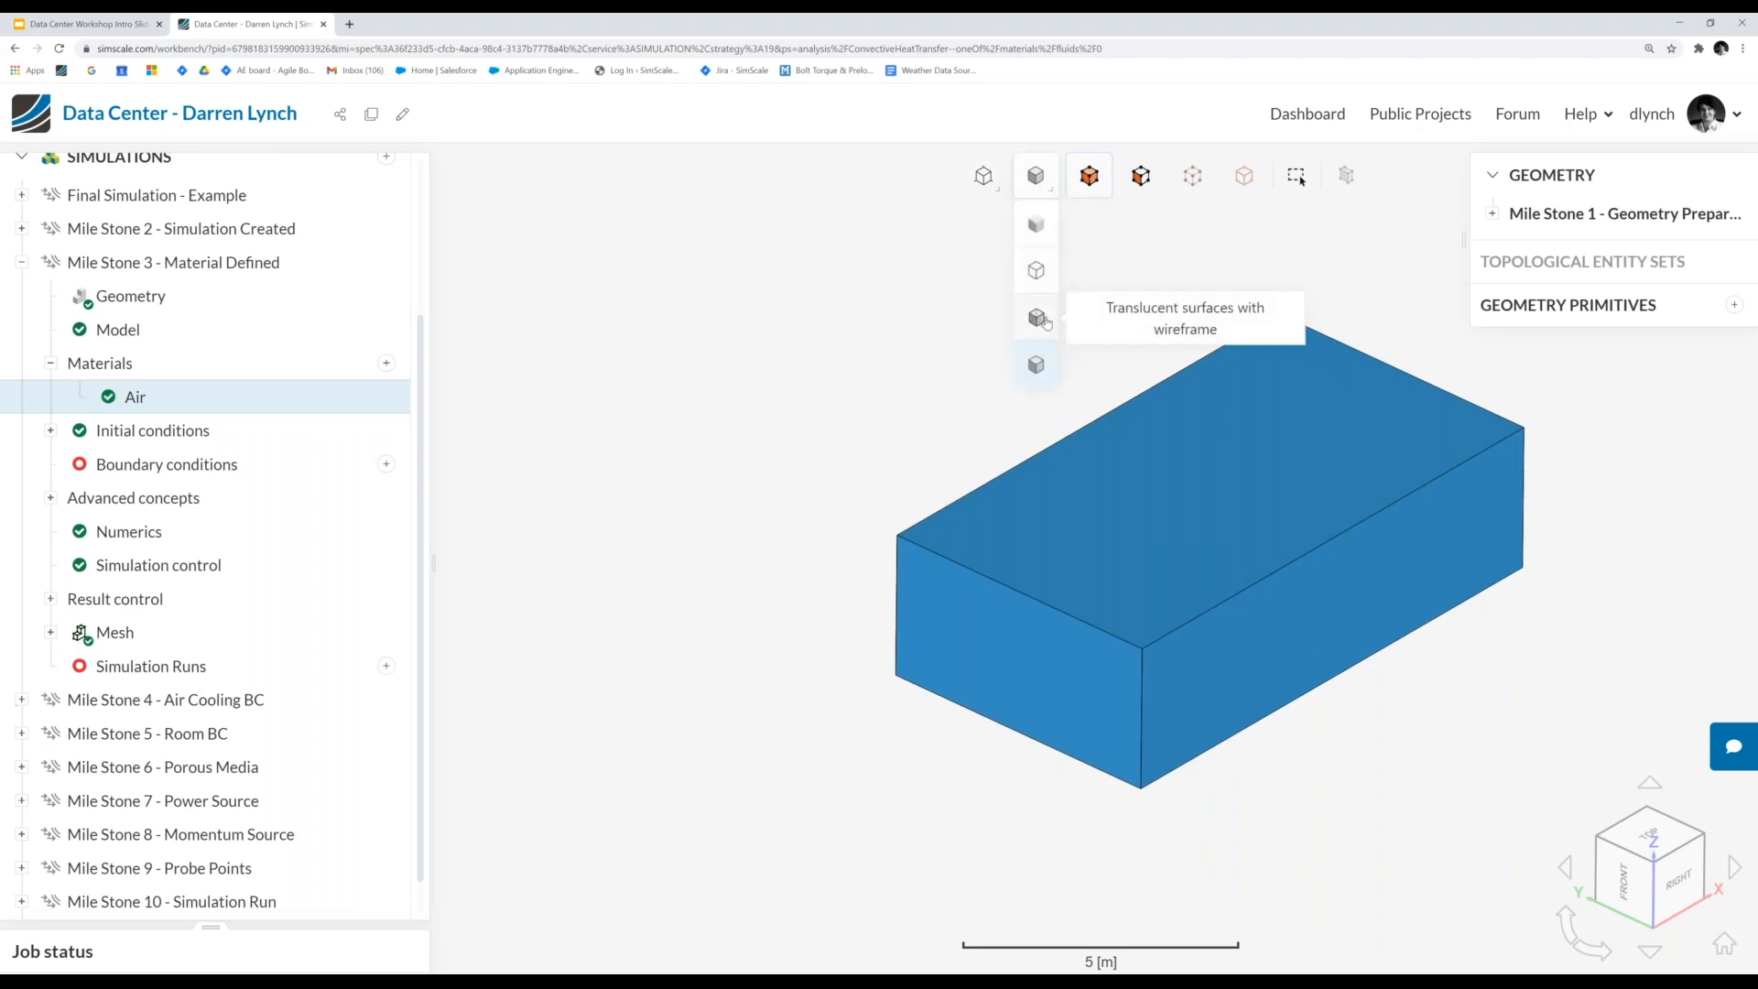
click(1037, 318)
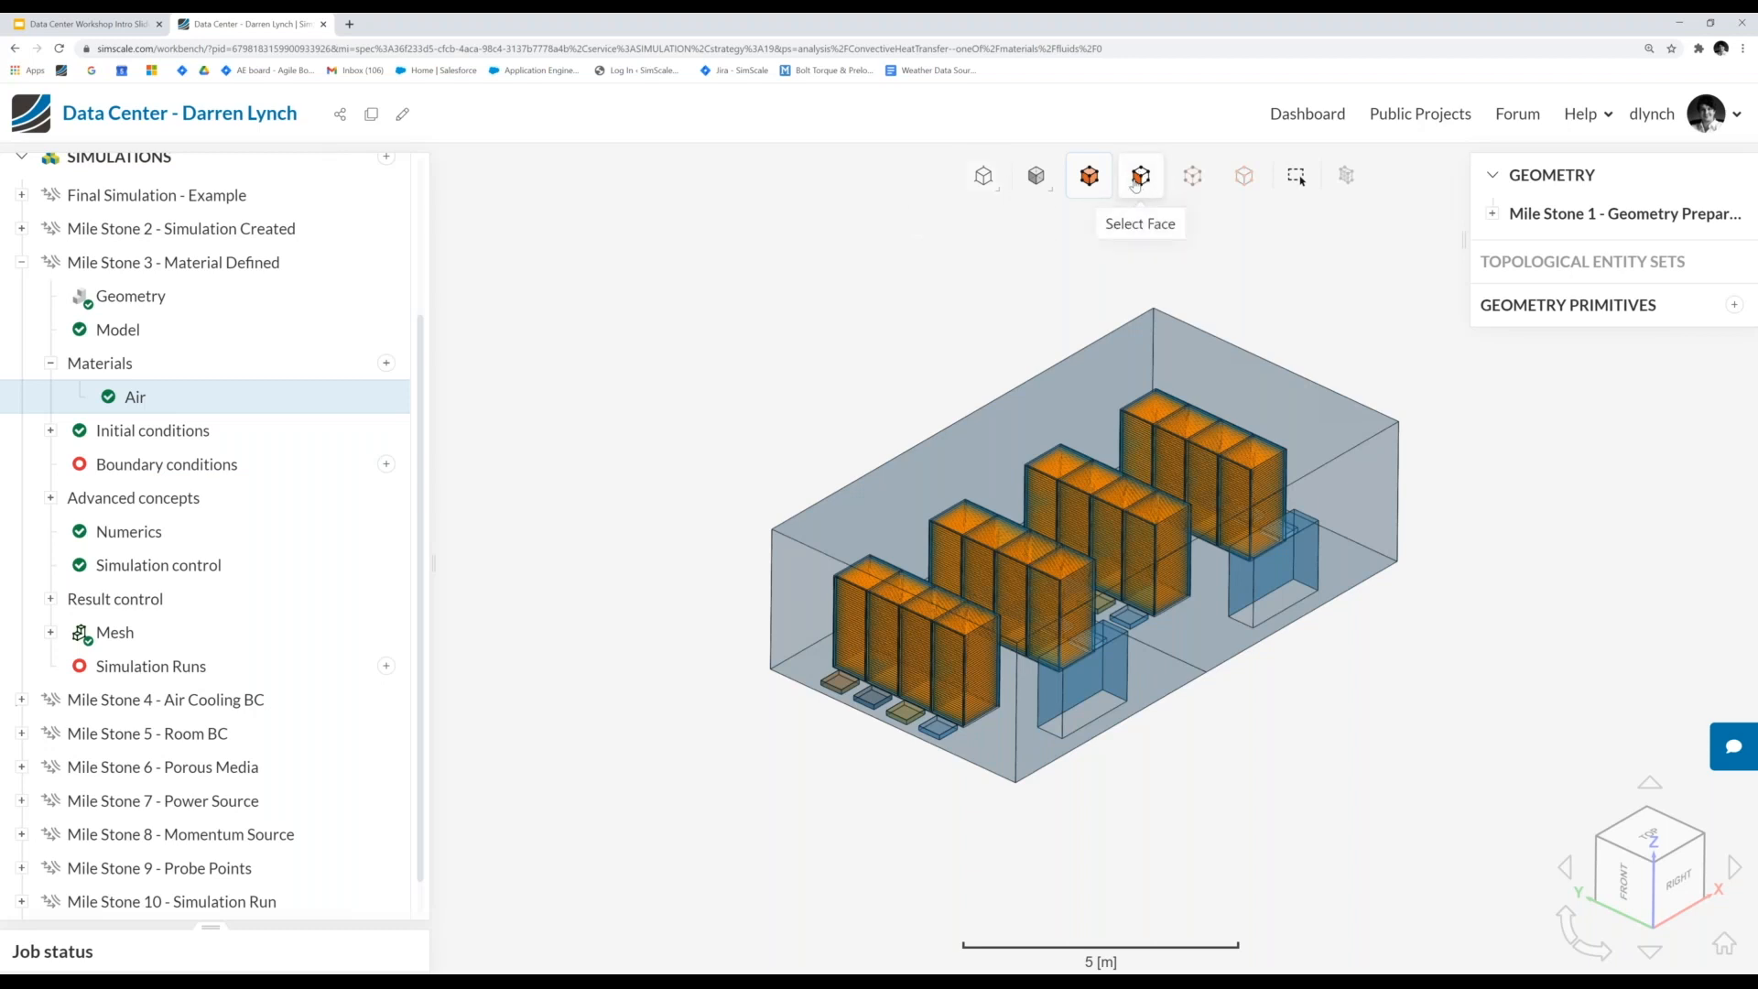
click(1137, 185)
click(799, 607)
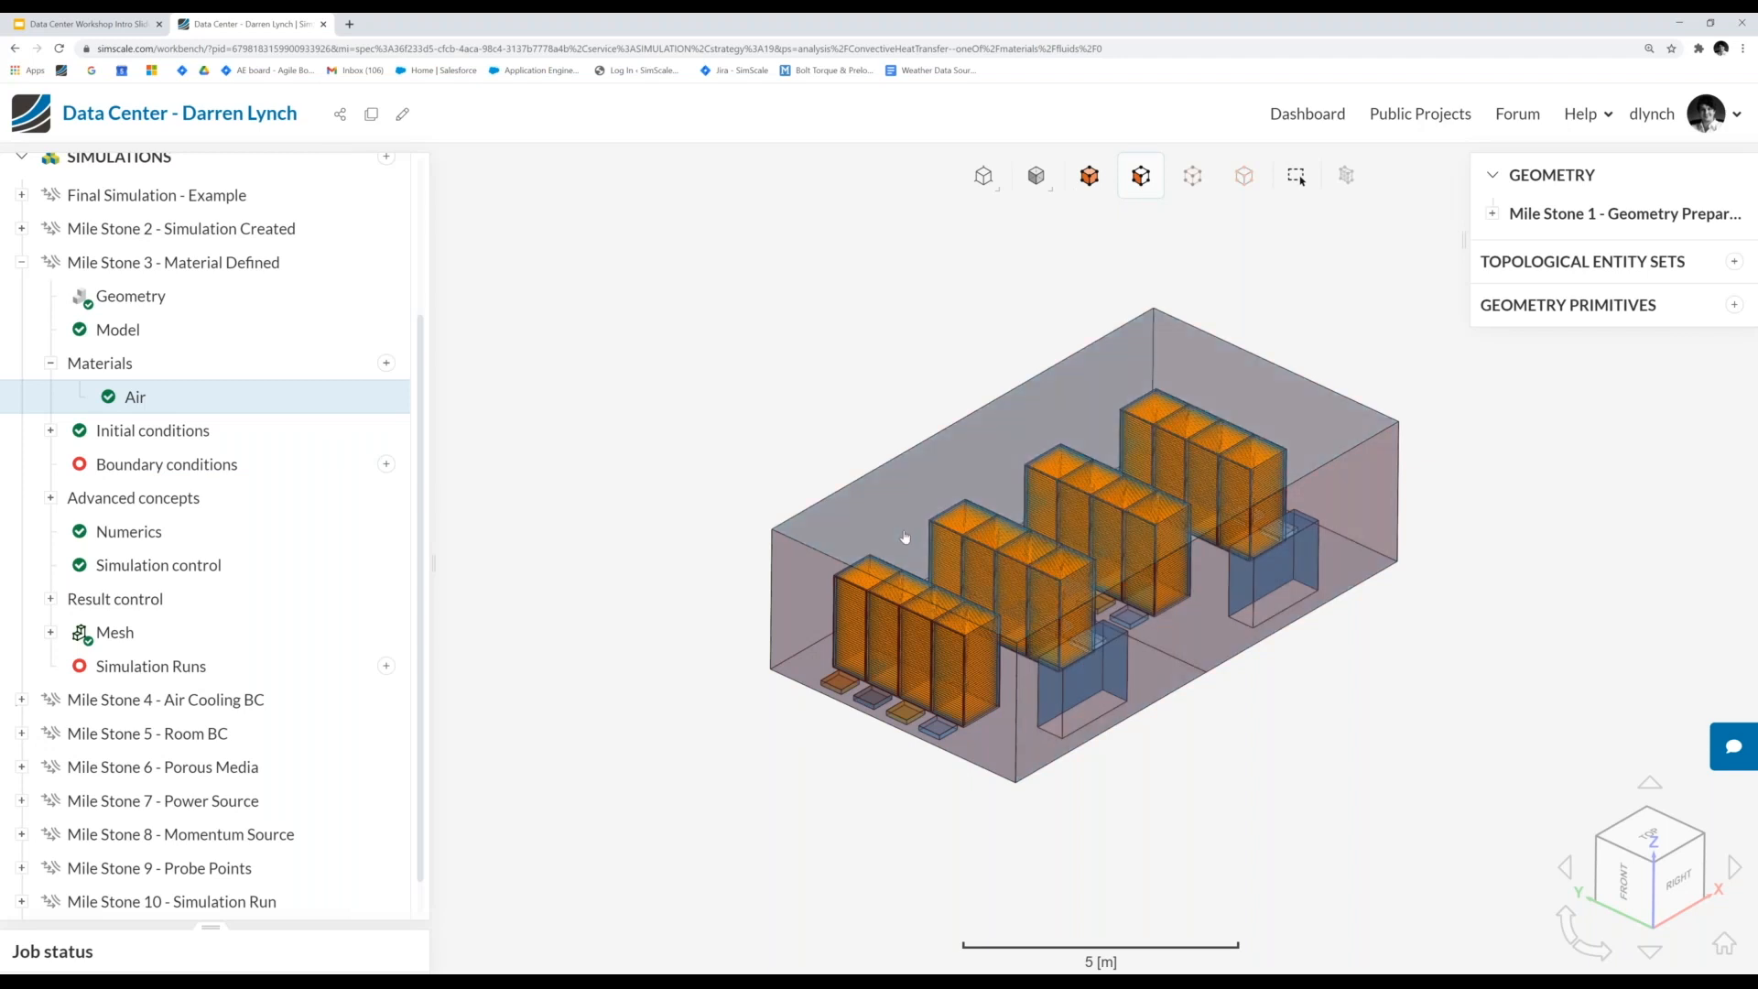
click(1035, 174)
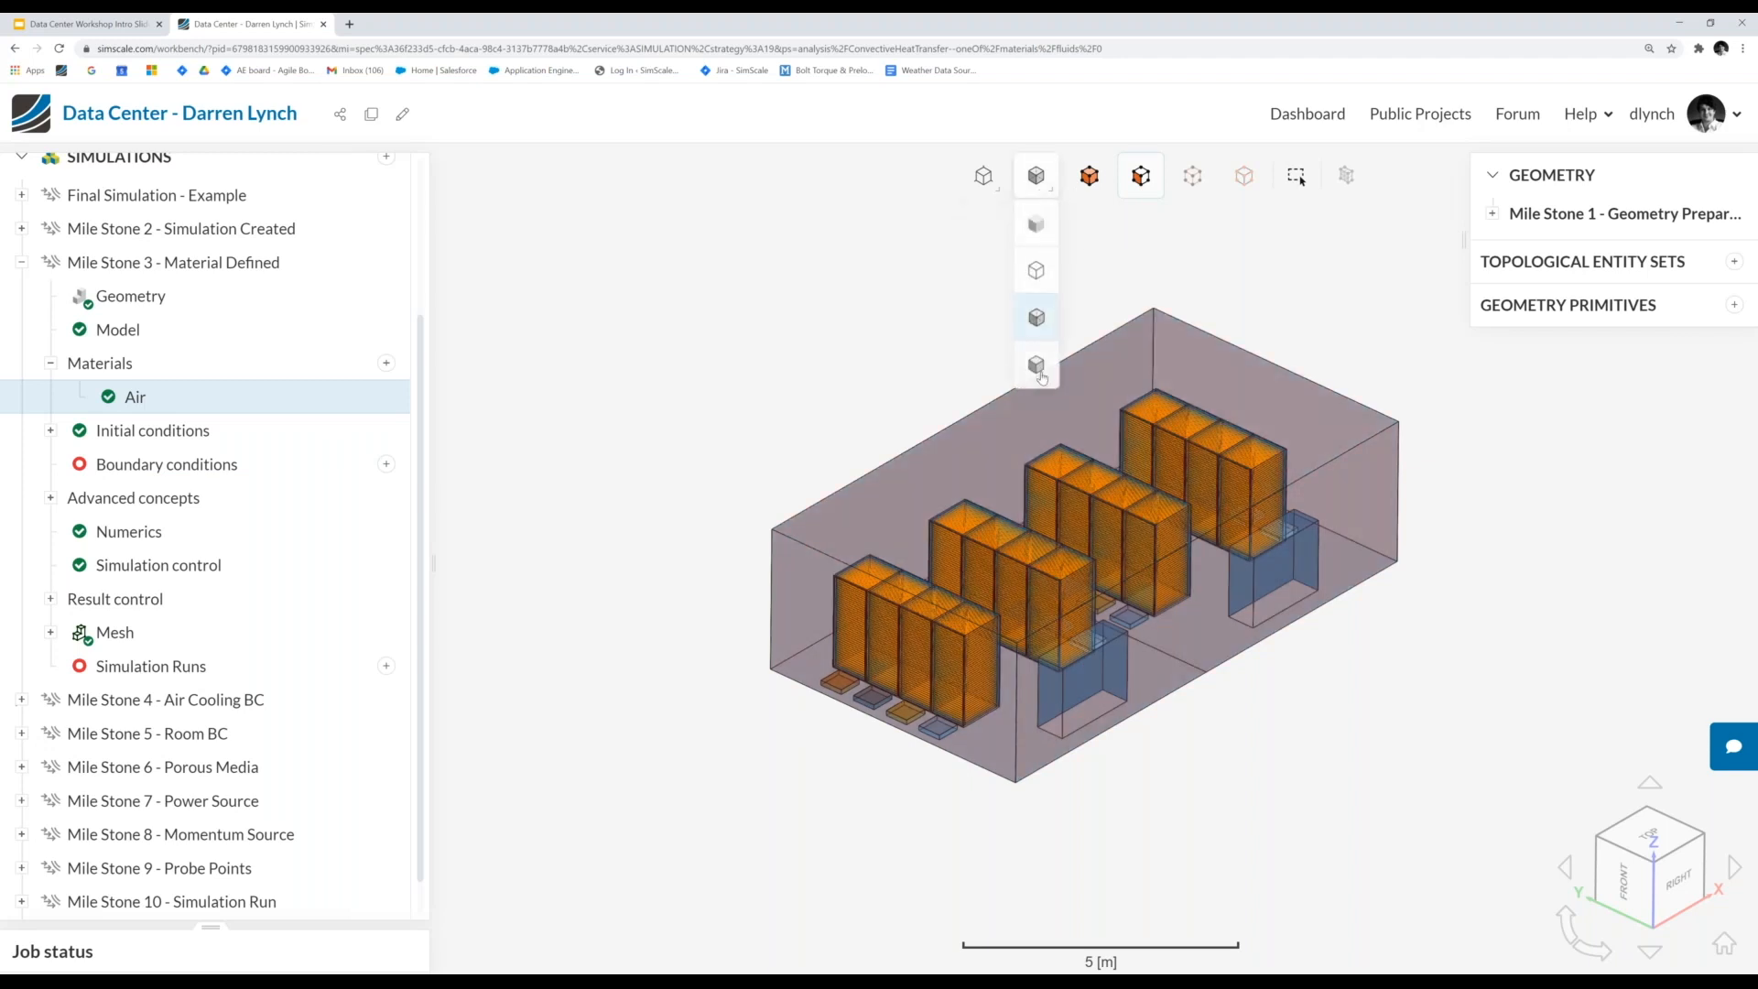
click(1036, 366)
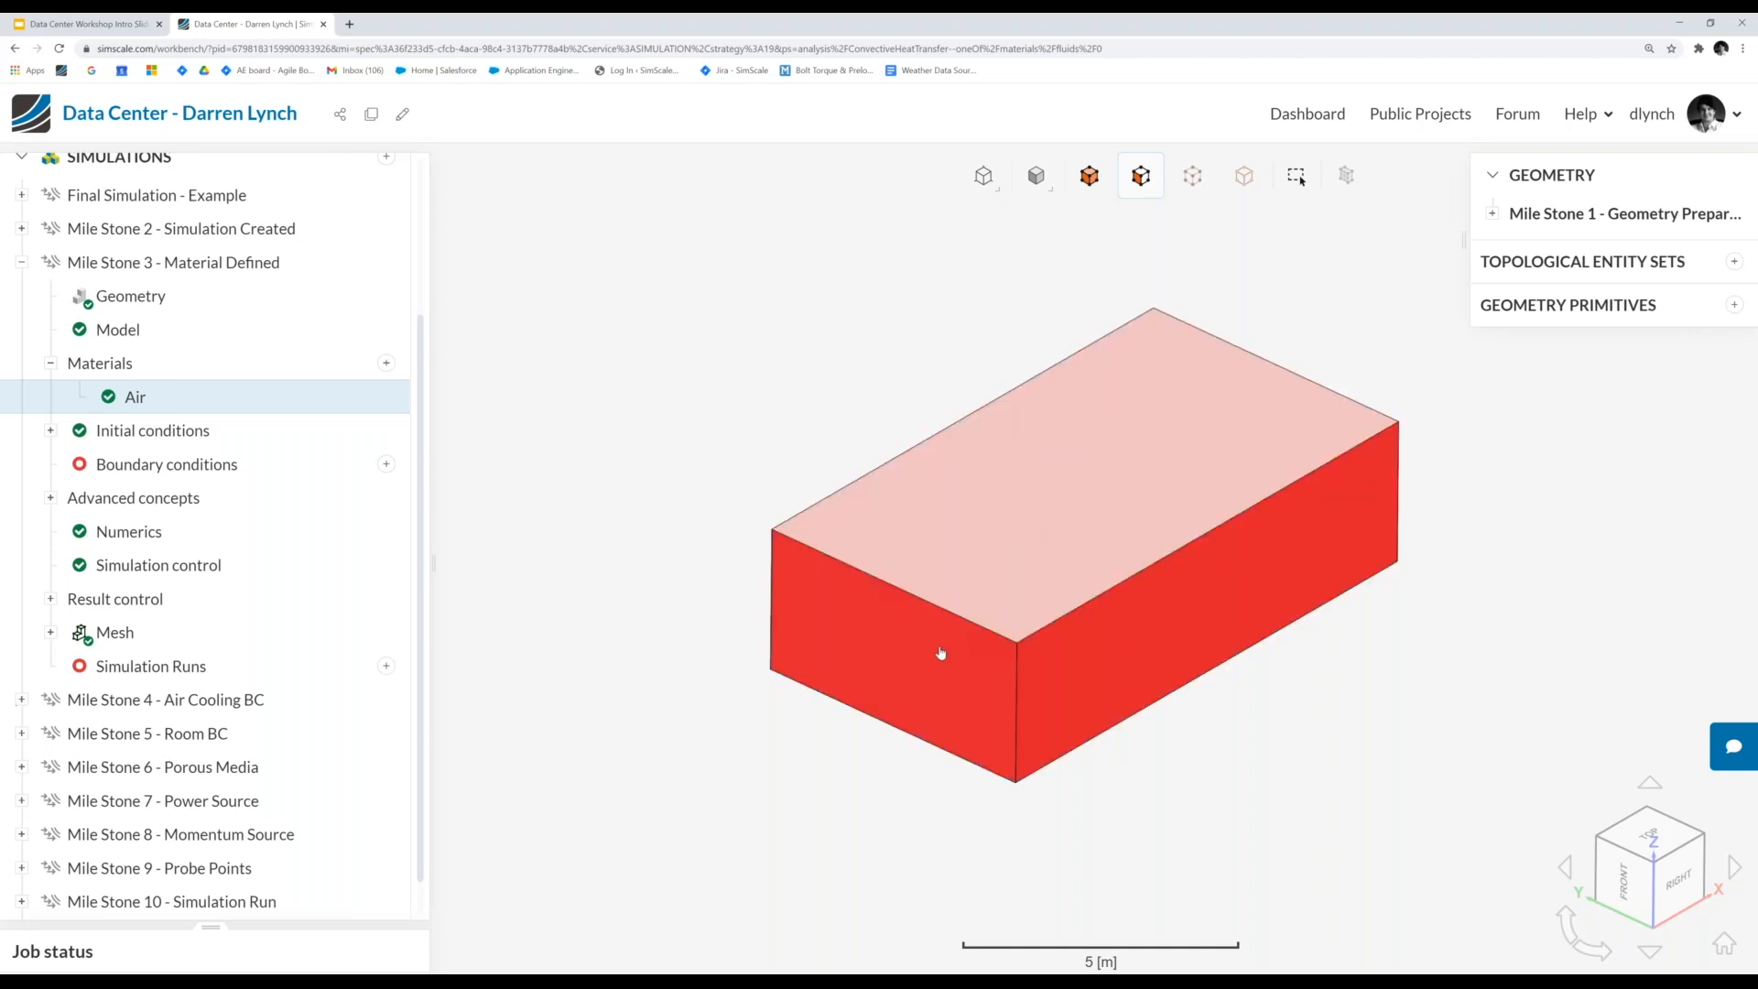
click(1036, 175)
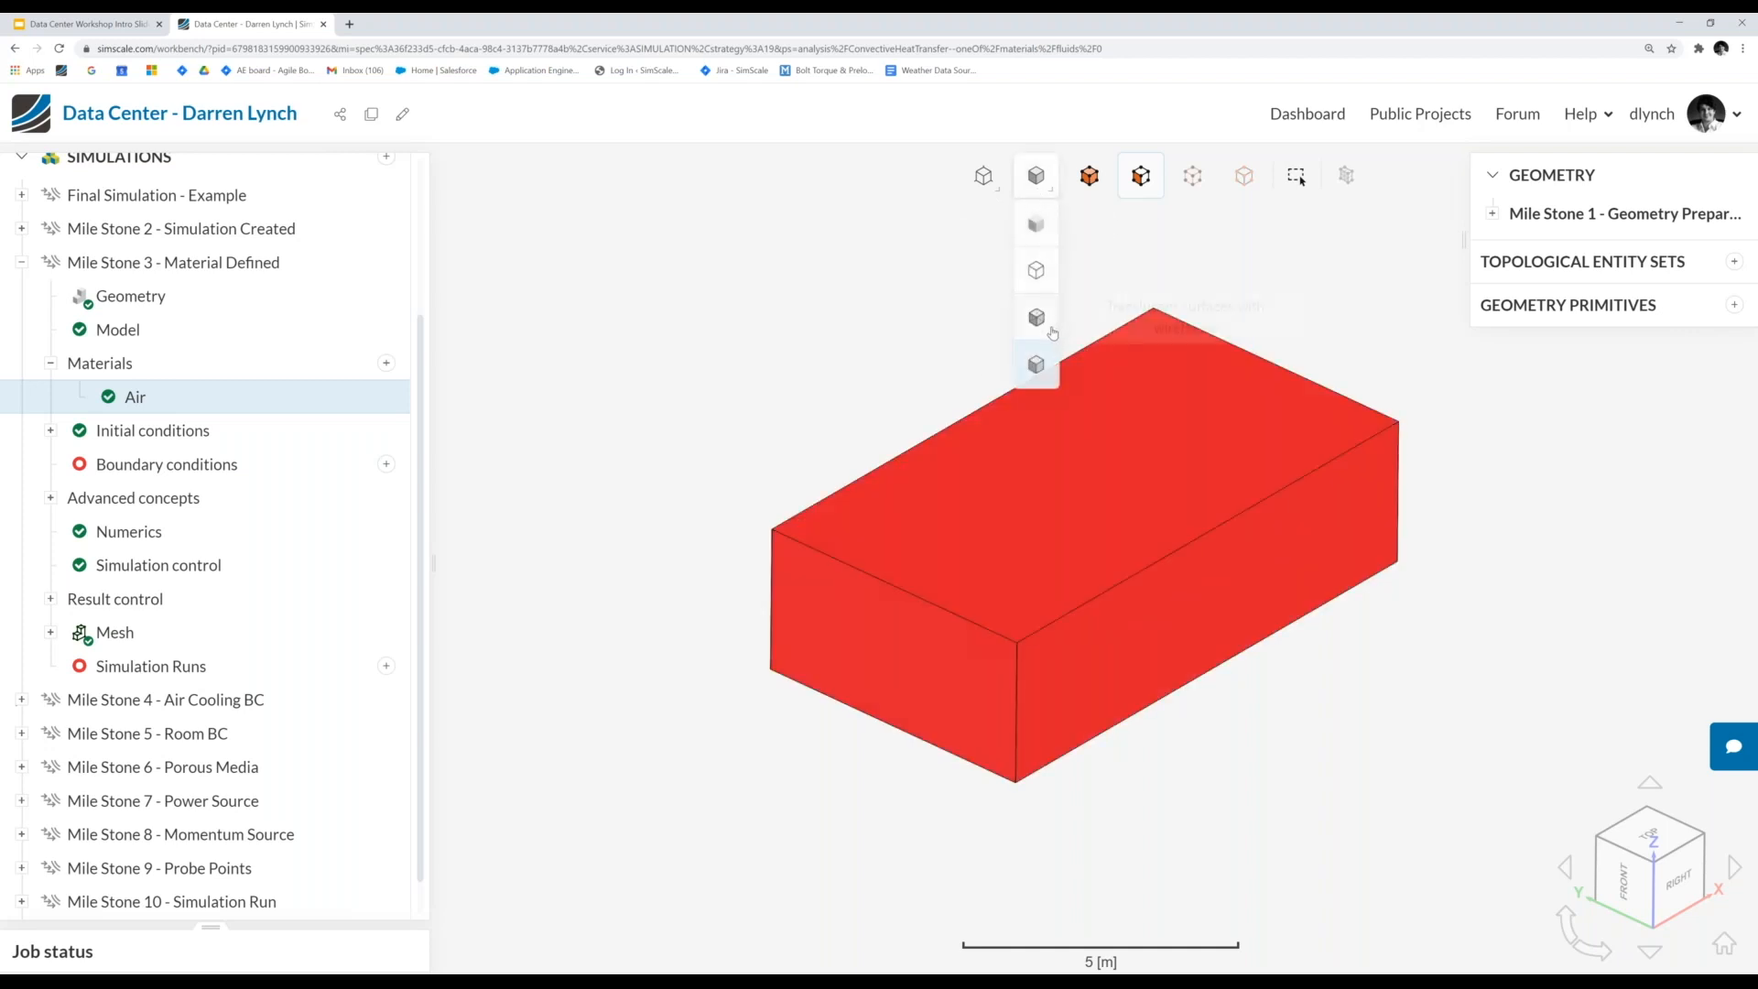
click(1038, 319)
- Hide the selected room faces and look down on the racks from above
right_click(710, 362)
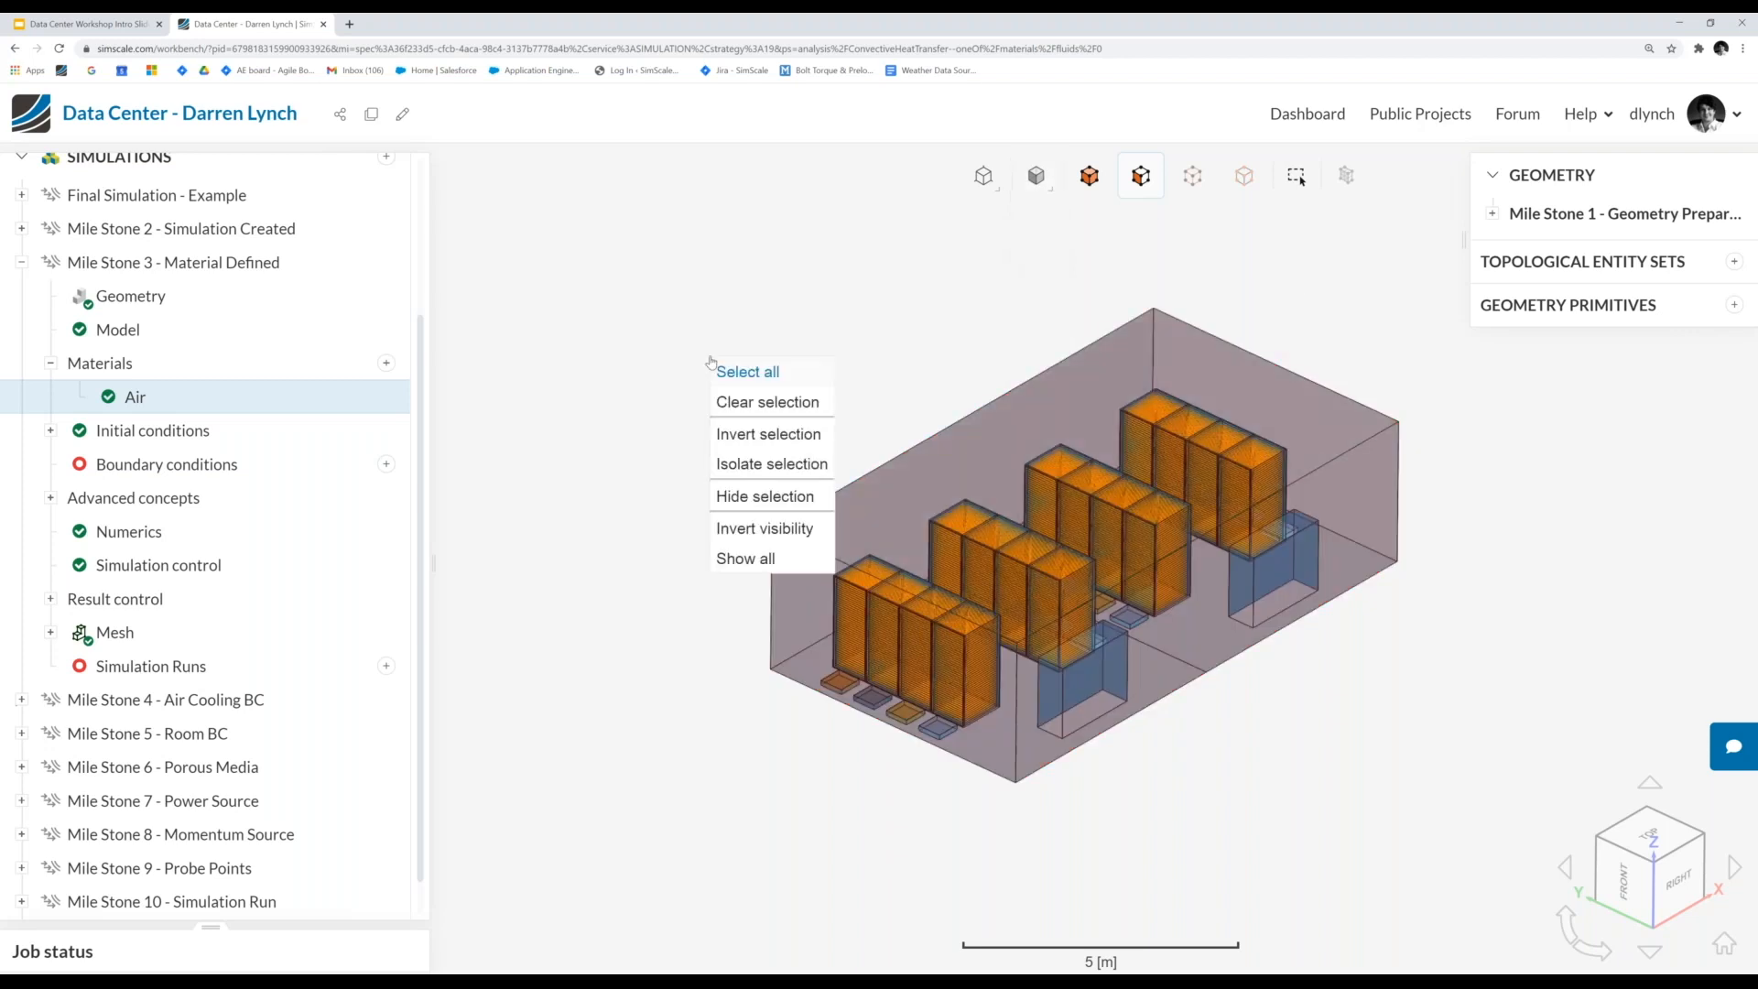
click(778, 496)
mouse_move(737, 443)
mouse_down()
mouse_move(785, 448)
mouse_move(769, 463)
mouse_move(749, 444)
mouse_move(738, 475)
mouse_up()
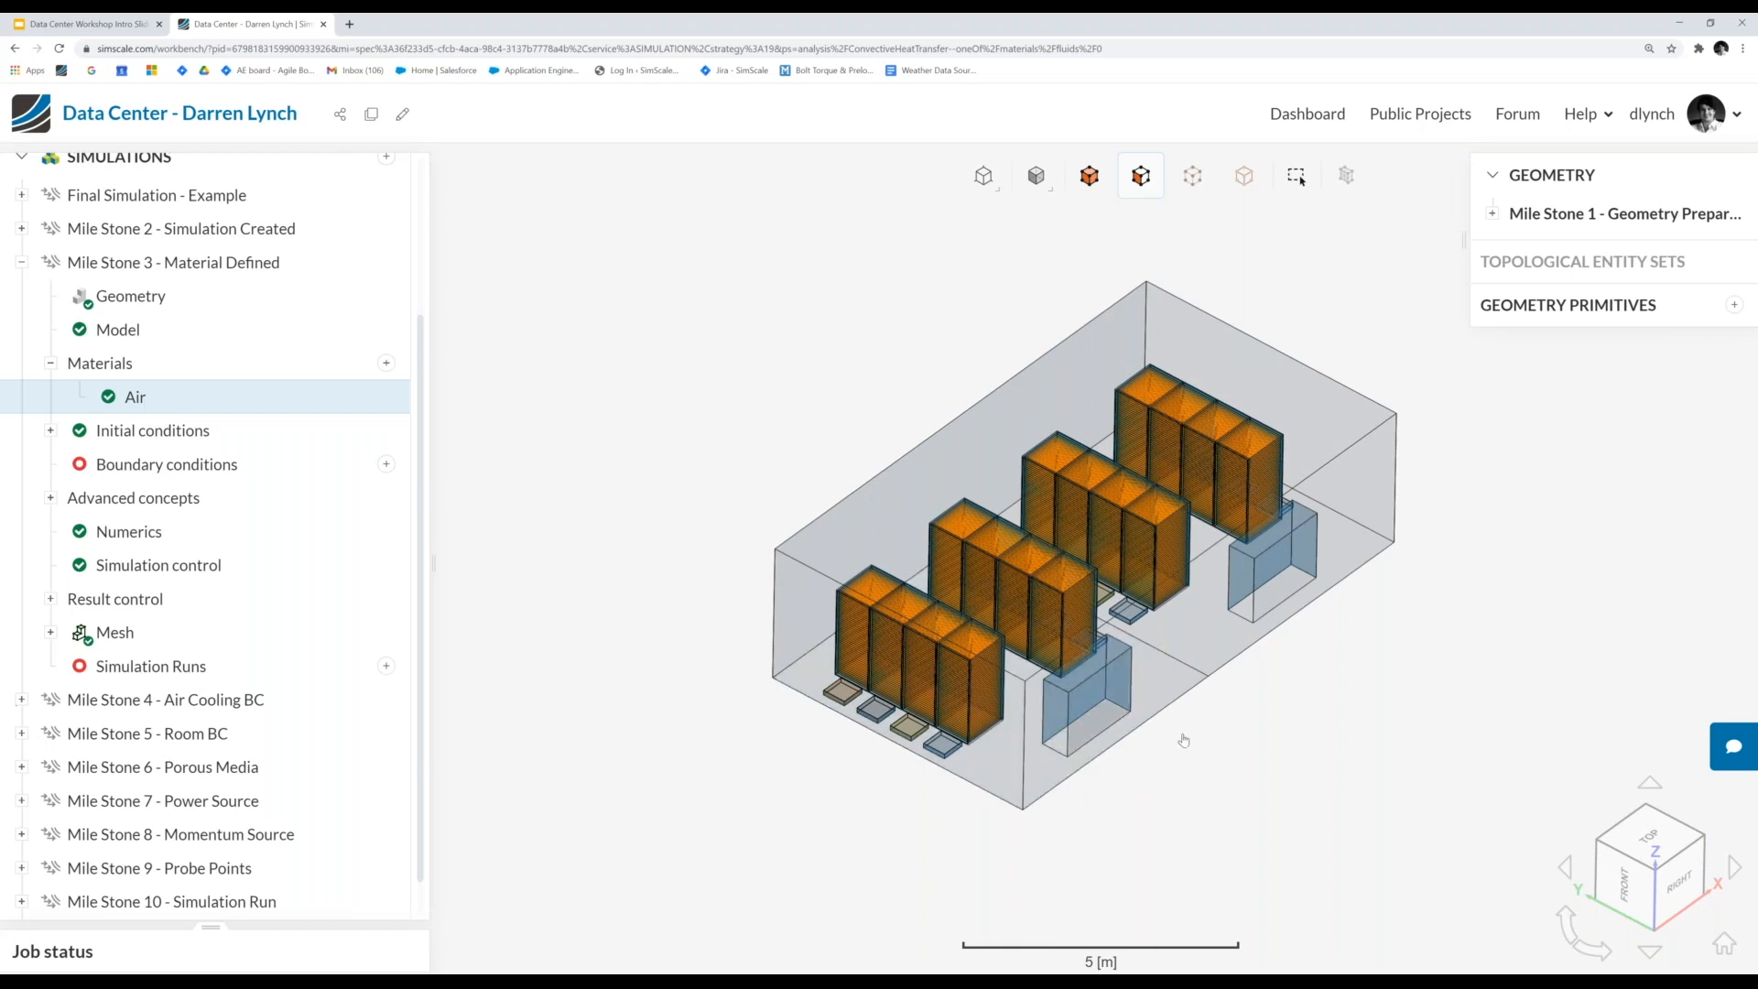
drag(1213, 765, 1163, 760)
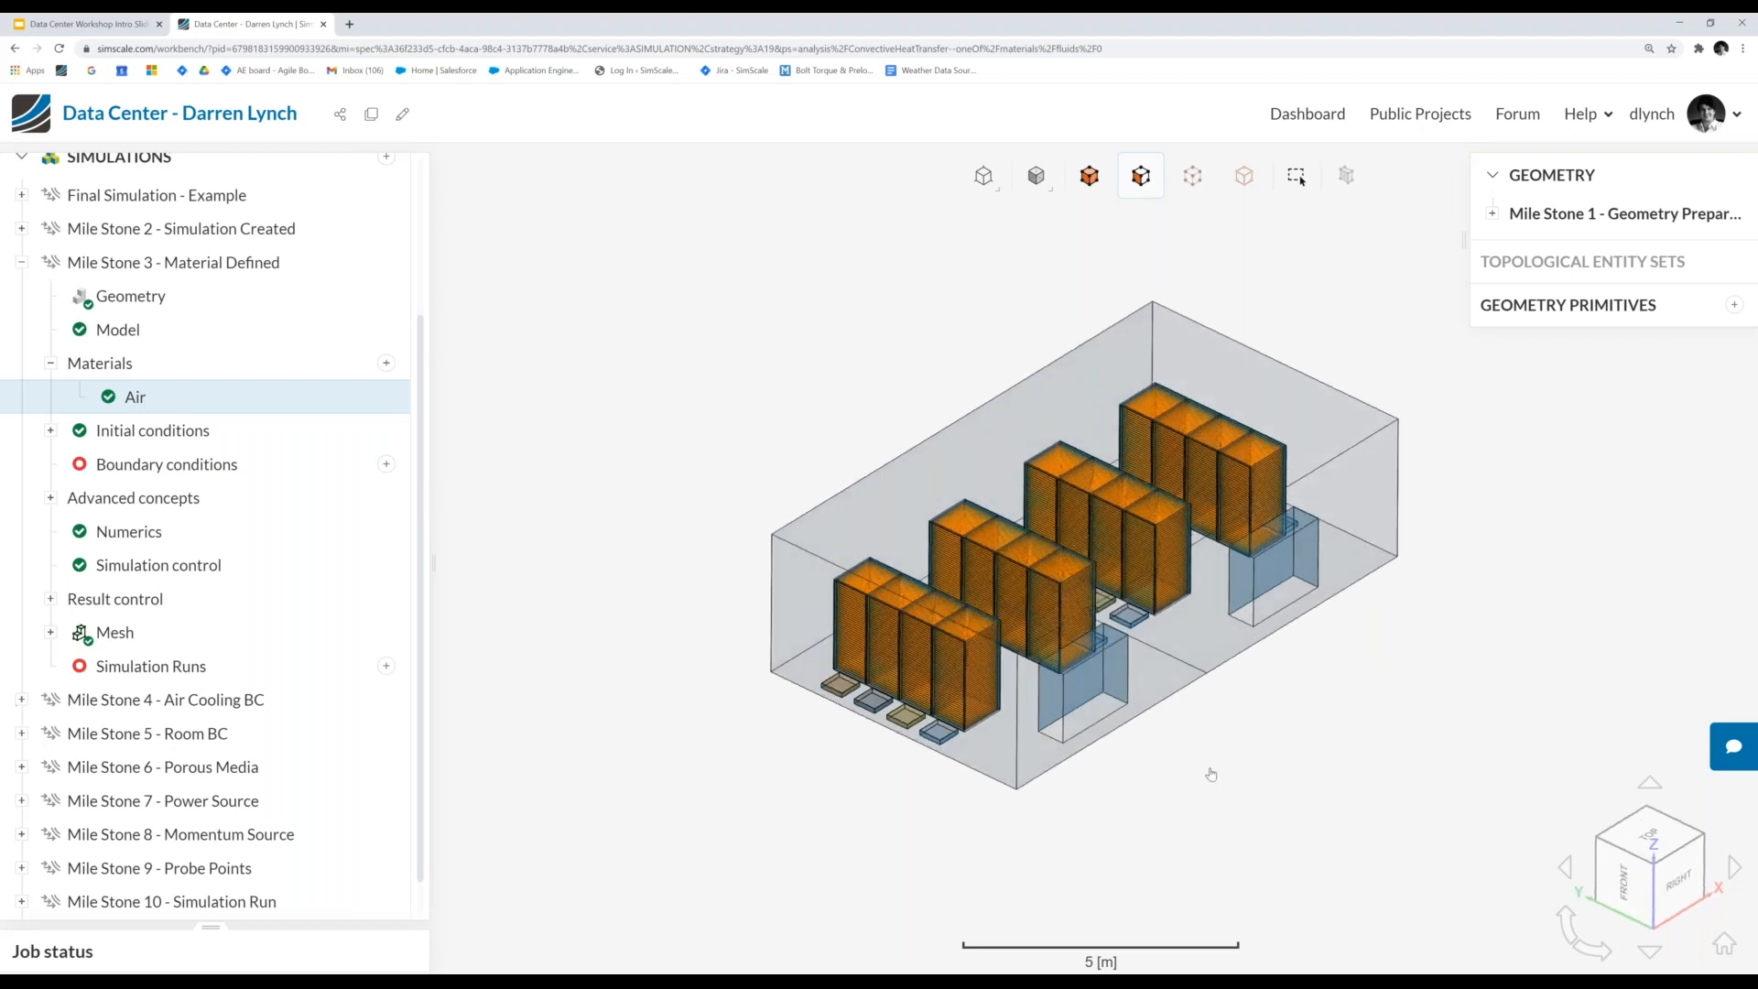
scroll(1211, 774, up, 2)
scroll(1210, 773, up, 2)
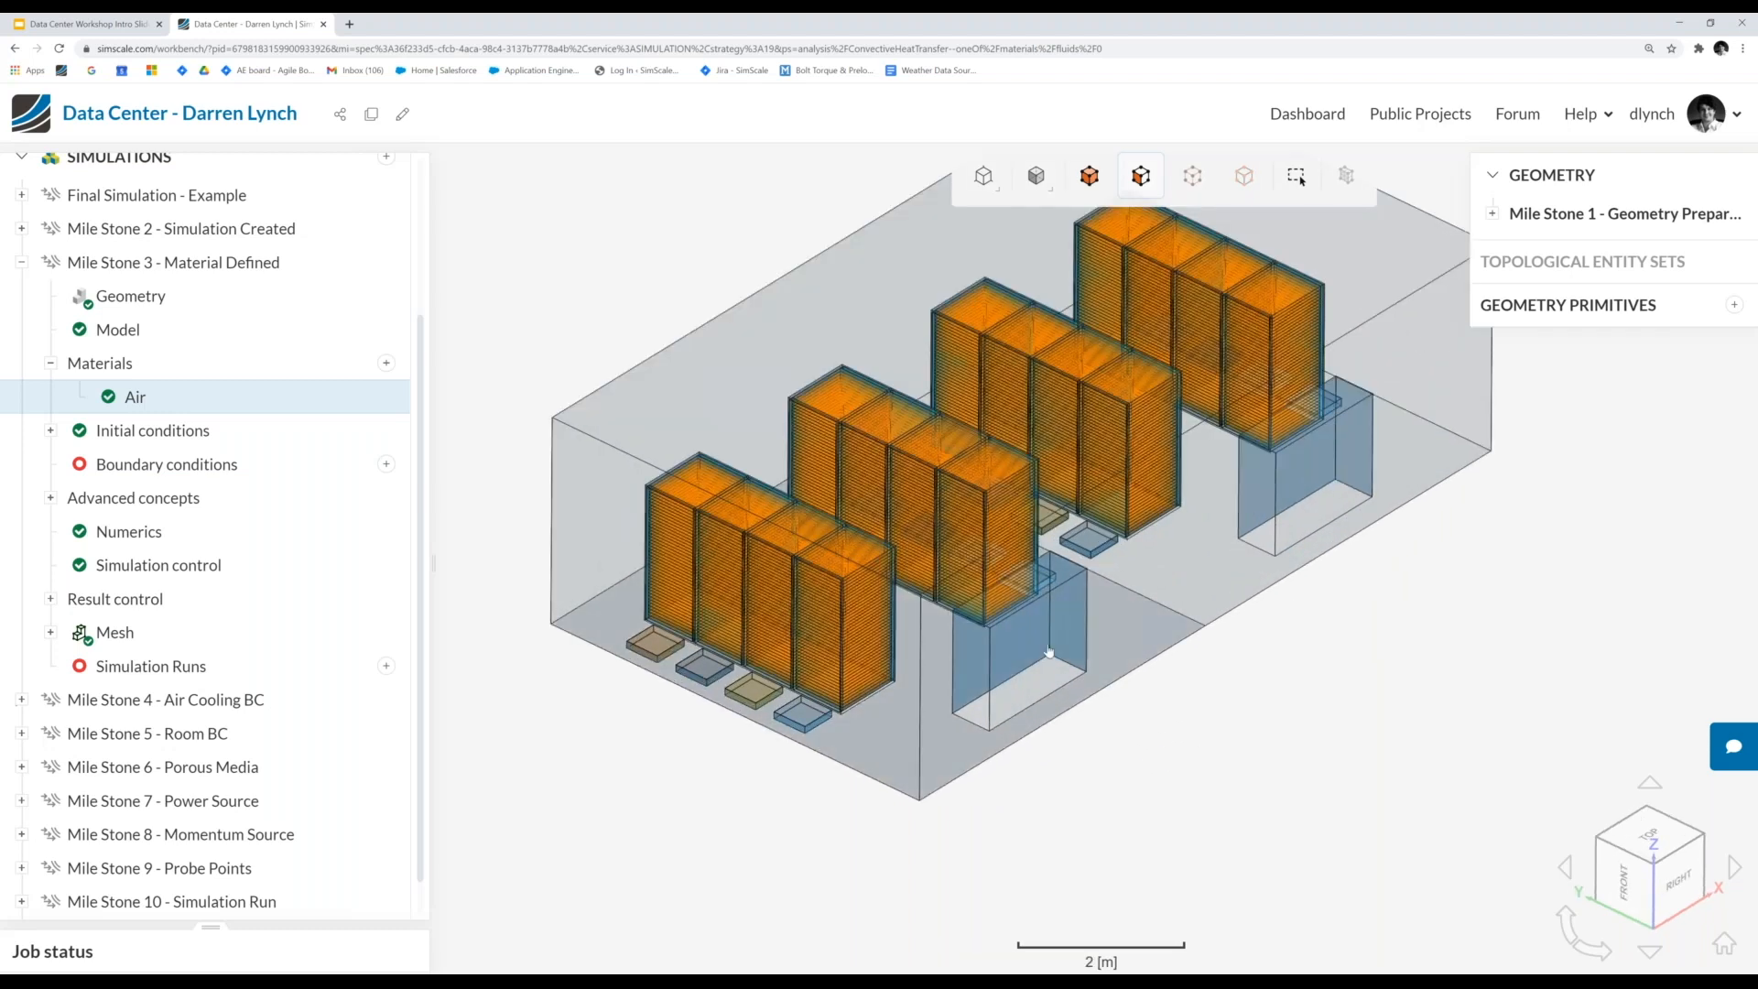
drag(1397, 800, 1365, 909)
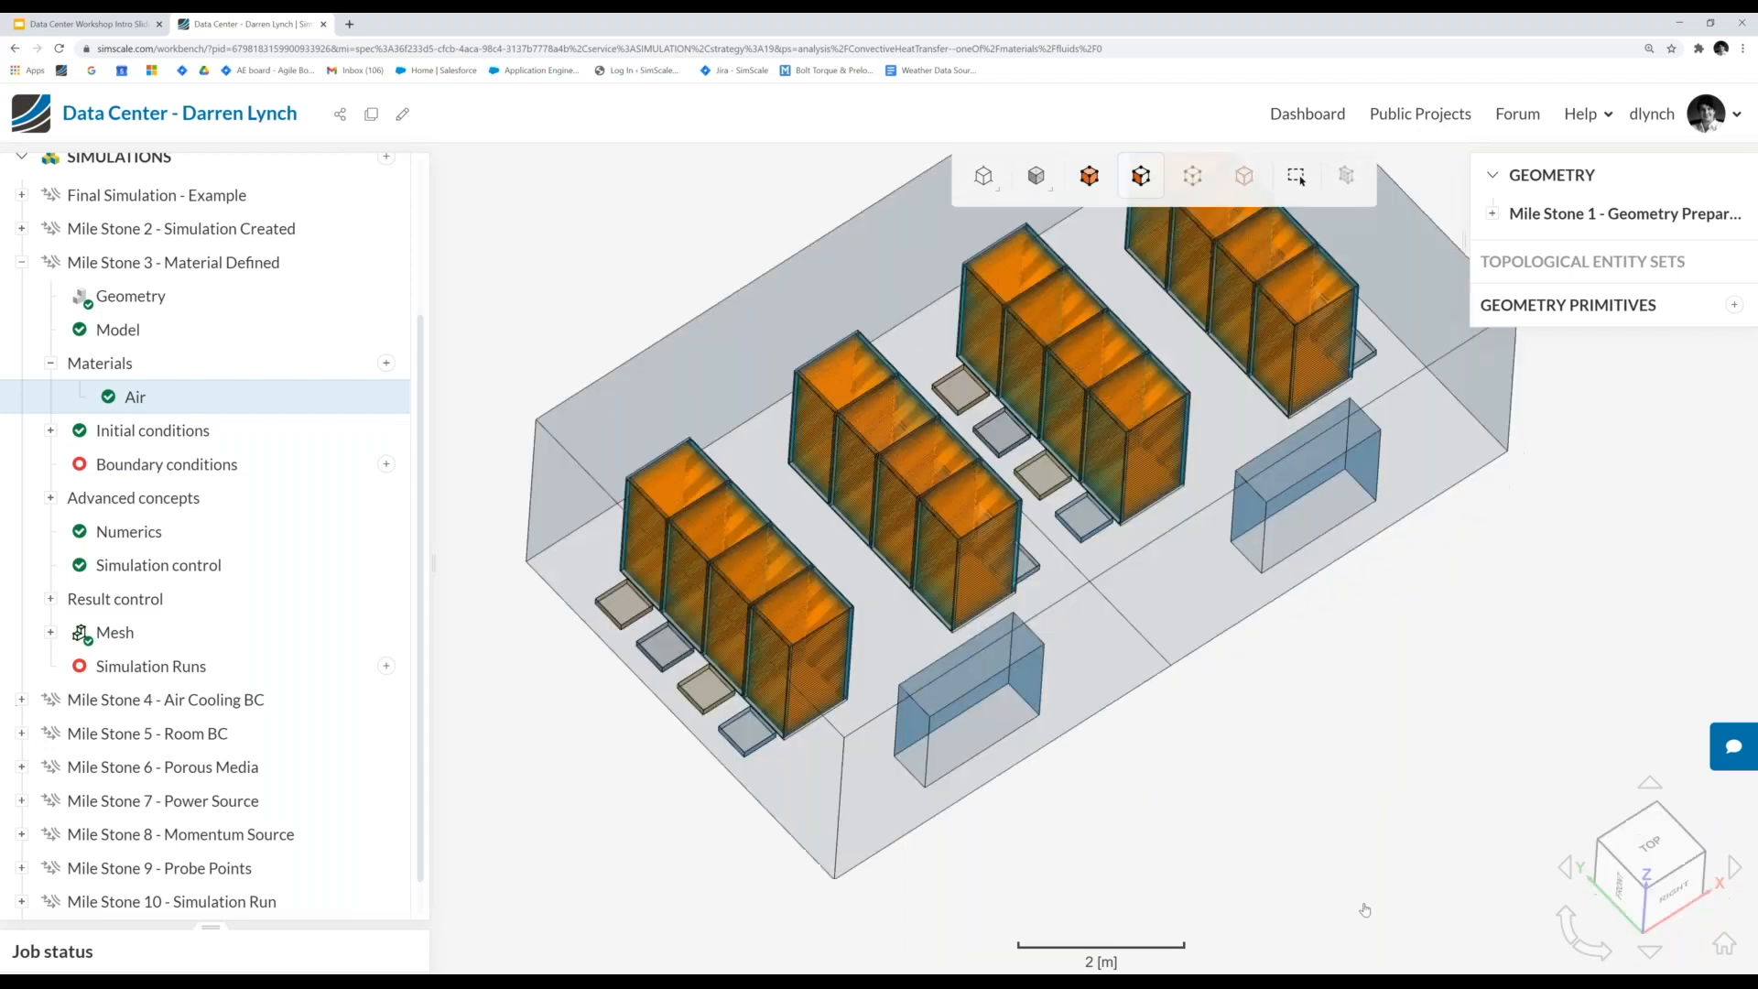
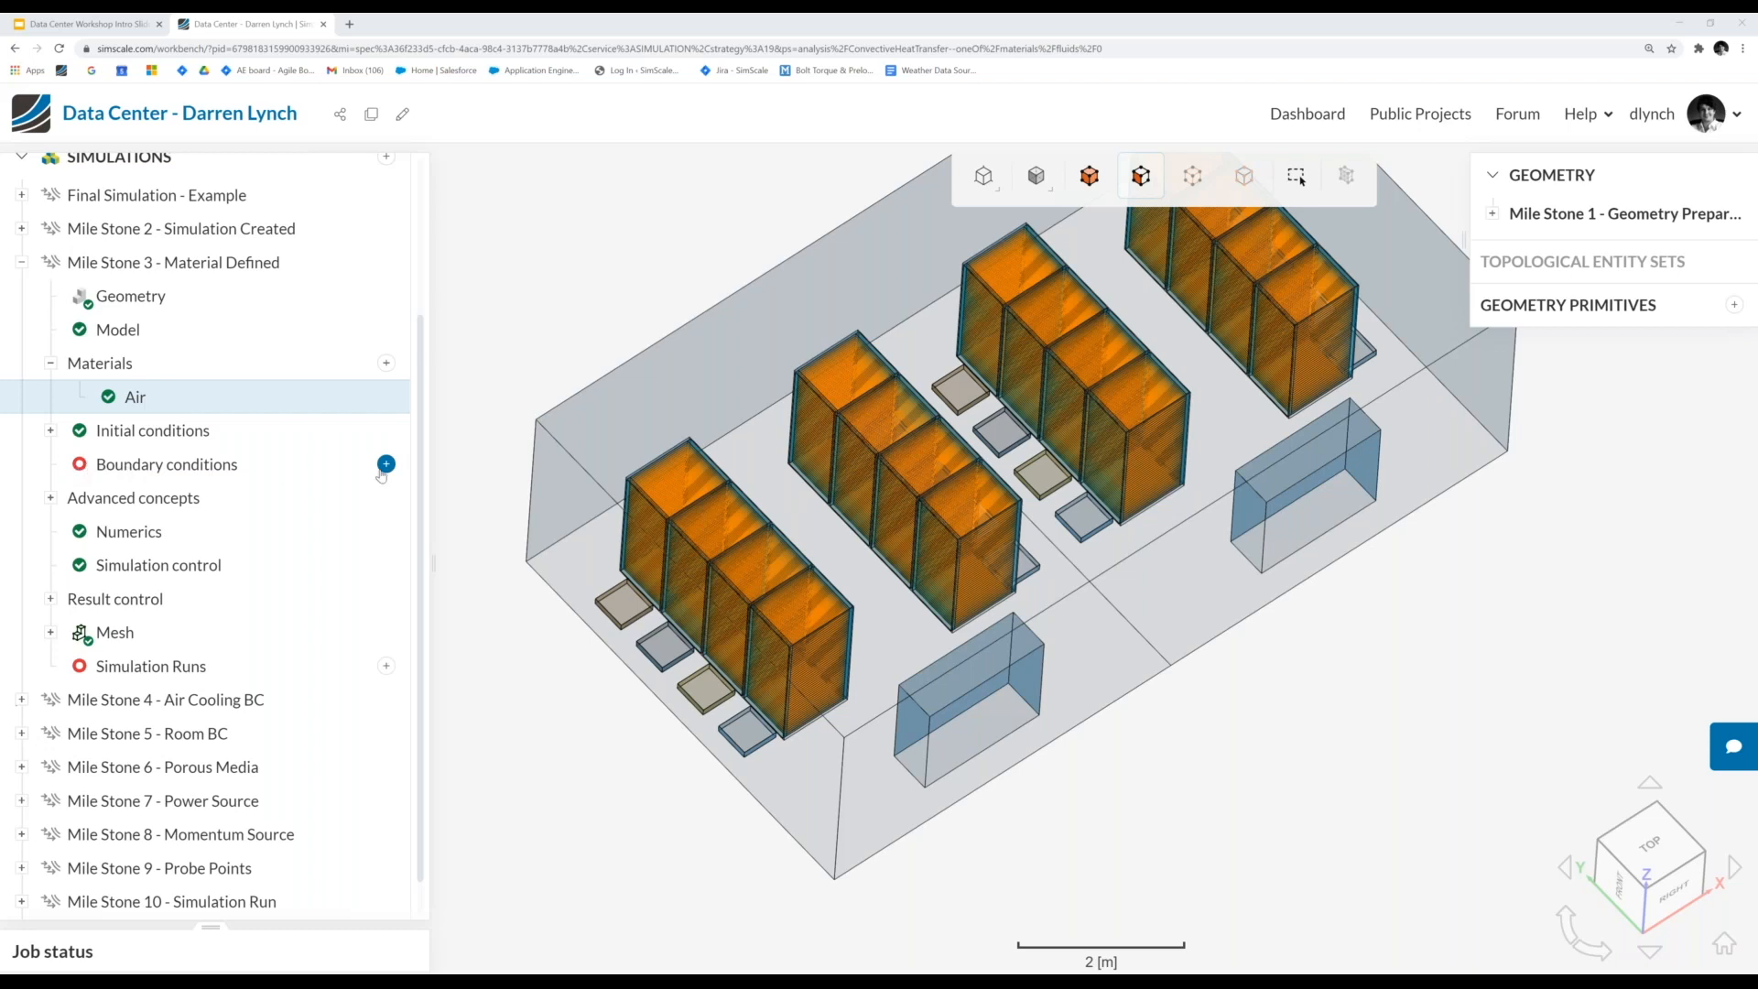
- Add a pressure outlet boundary condition and show the model as solid surfaces with edges
click(386, 465)
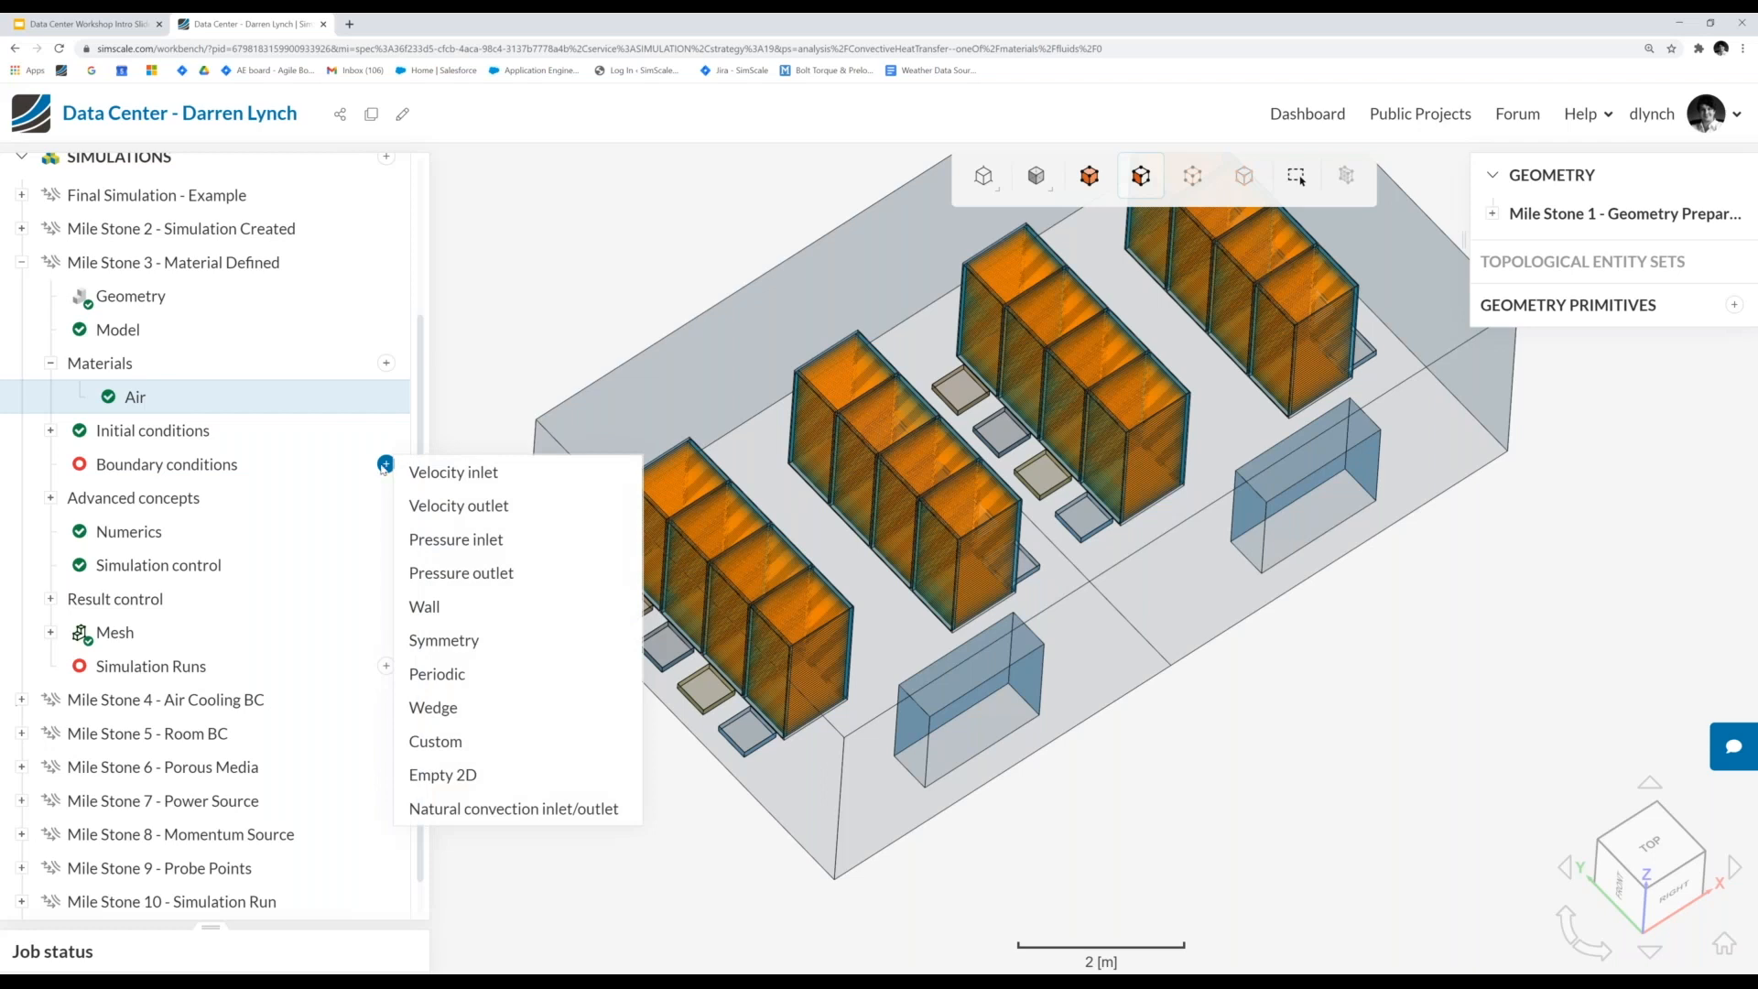
click(536, 574)
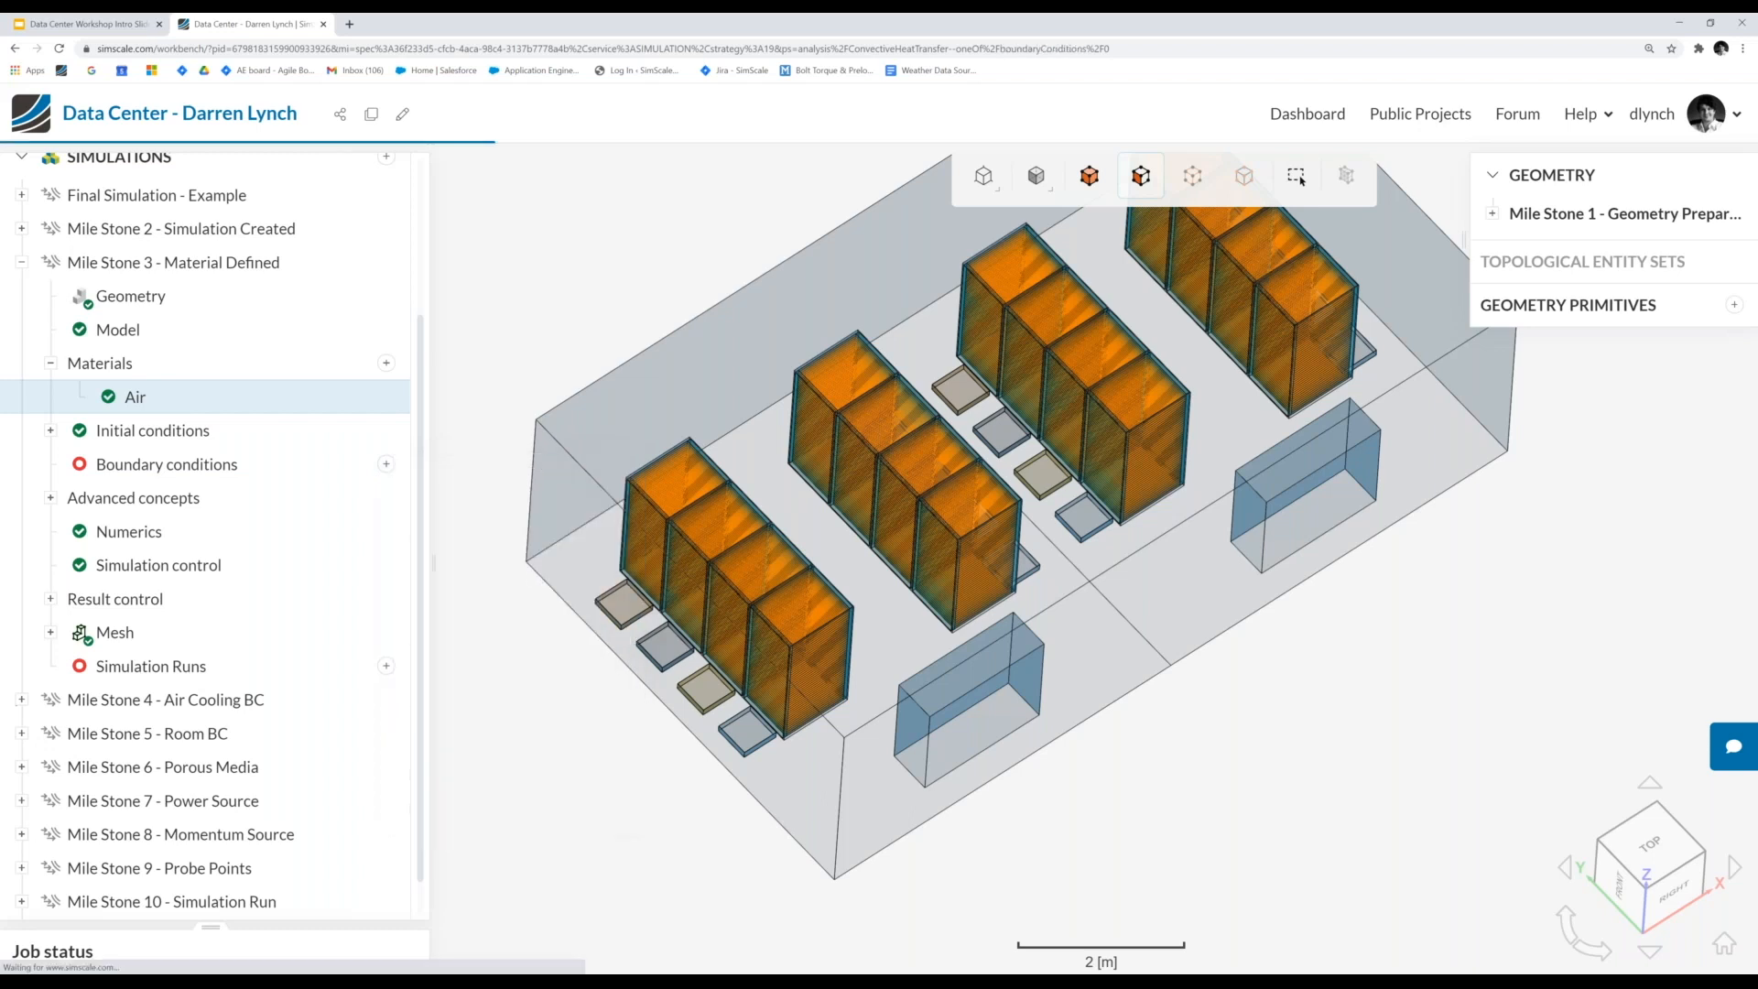
drag(1115, 763, 1212, 817)
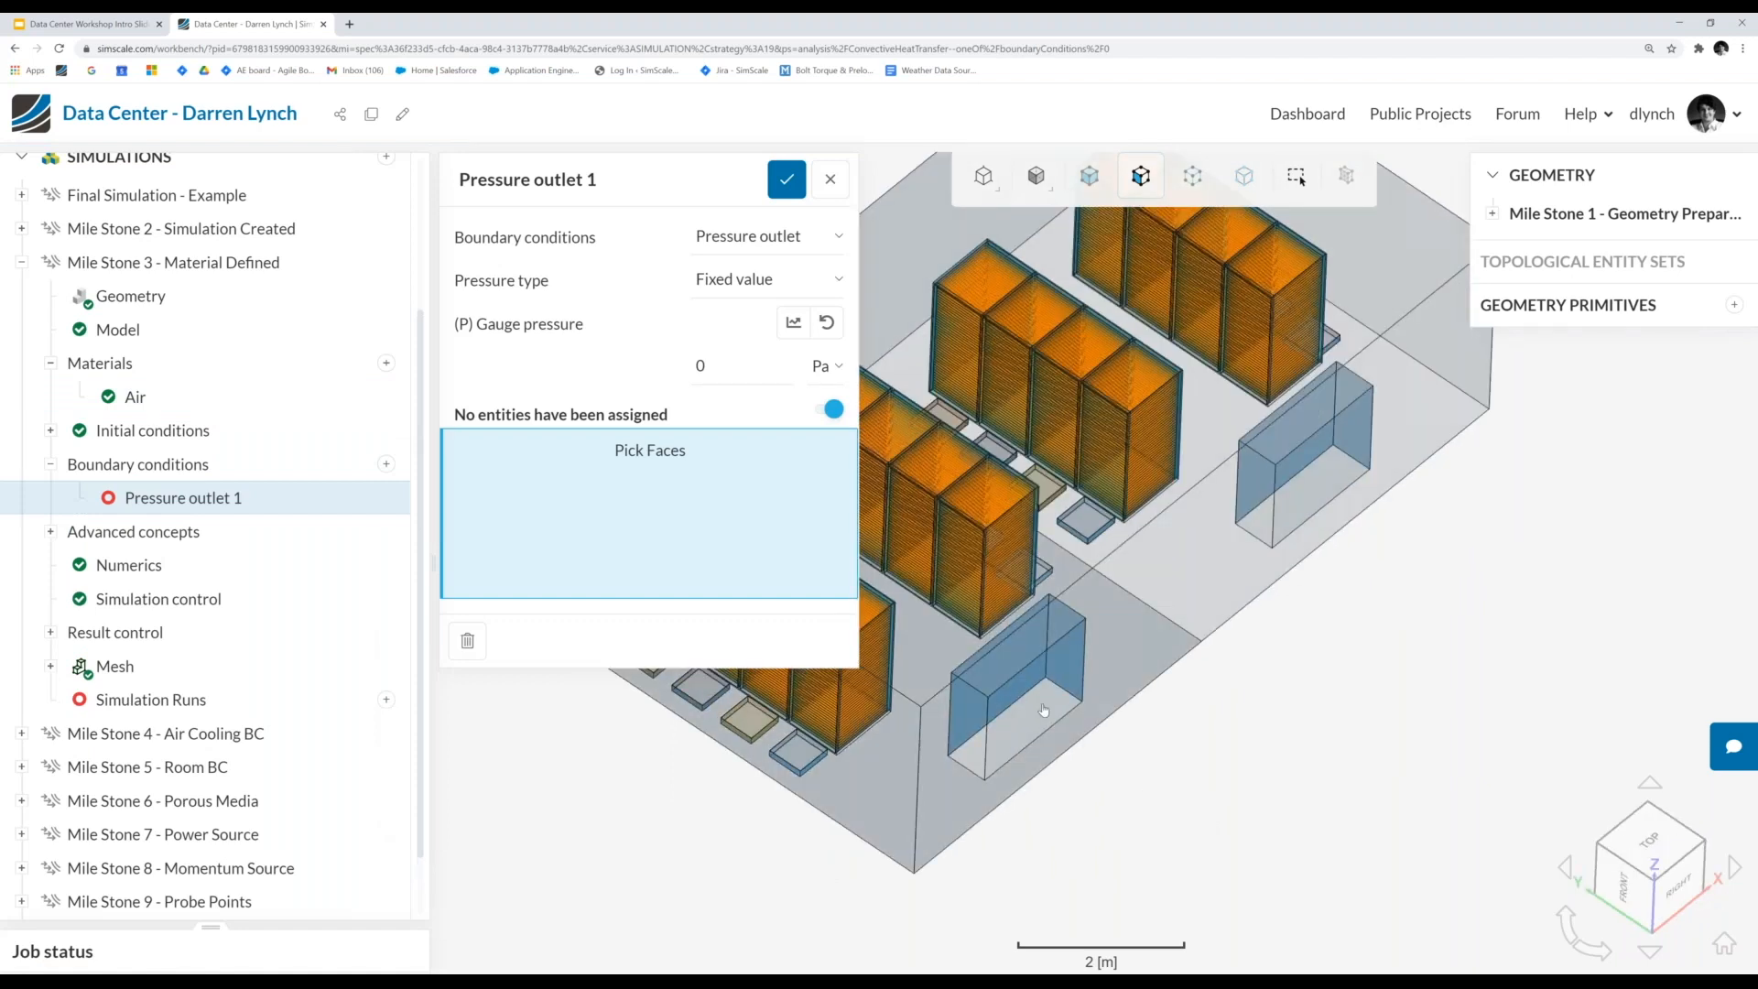
mouse_move(1036, 196)
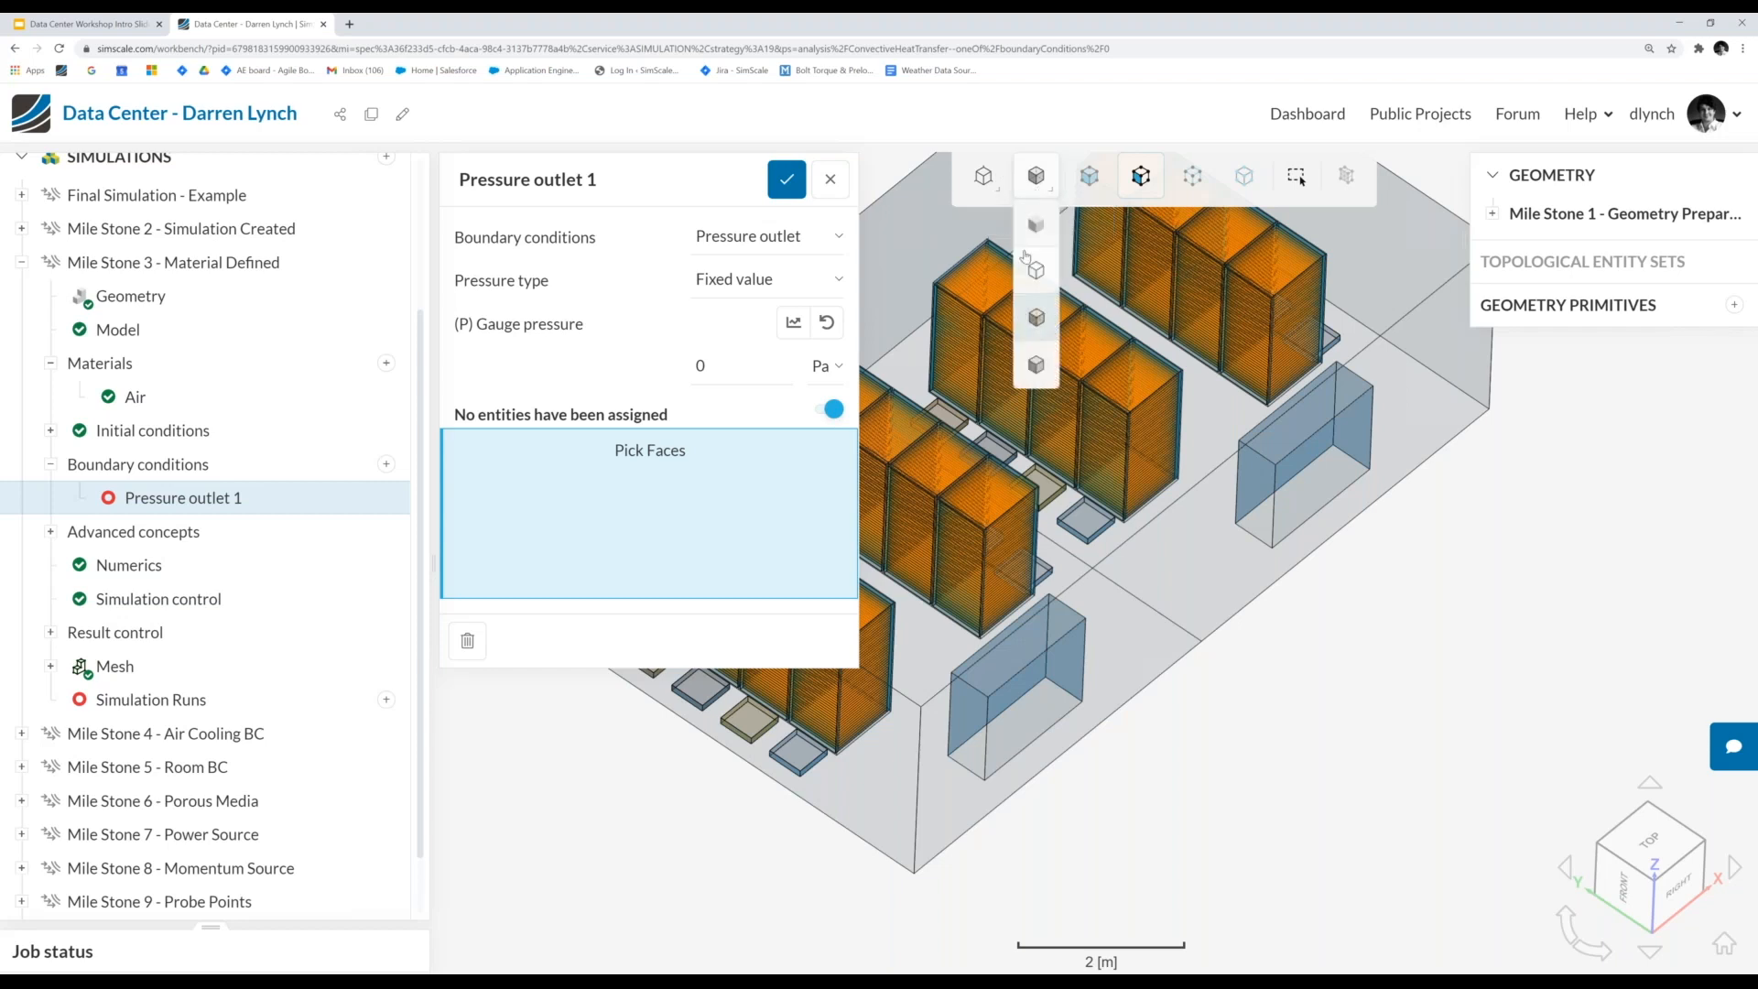
click(1044, 368)
drag(1255, 731, 1256, 751)
scroll(1268, 758, down, 4)
scroll(1064, 739, up, 4)
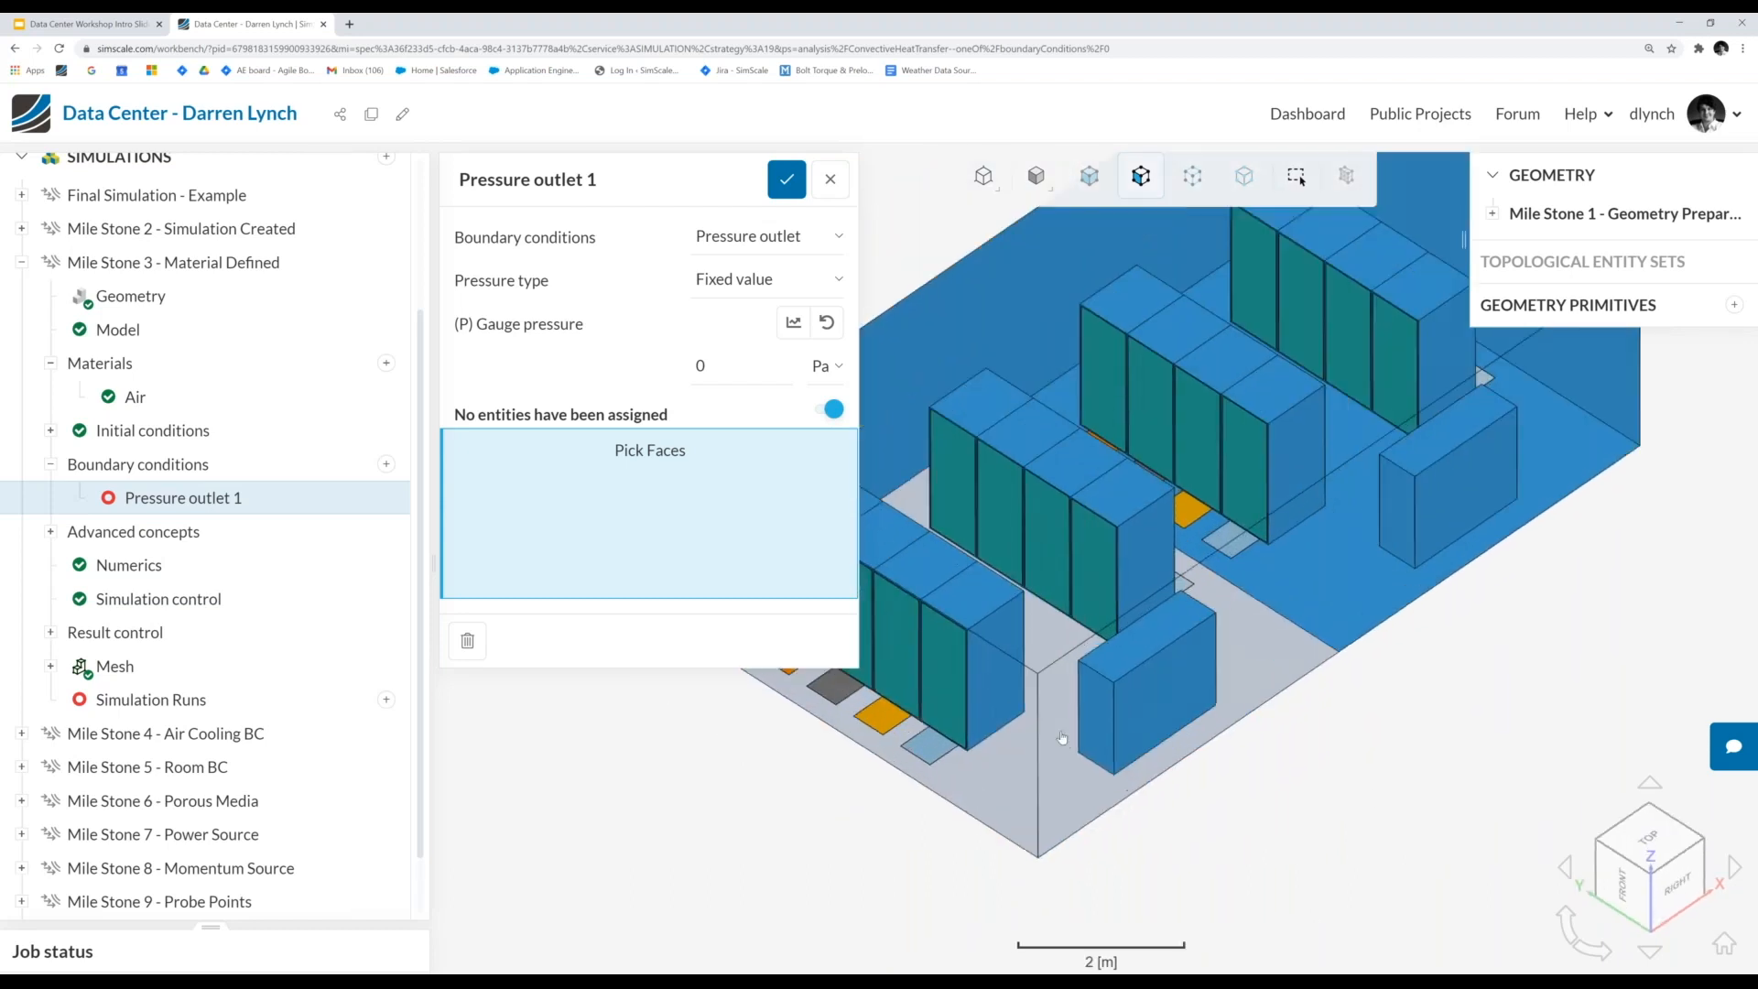
- Assign the two return-box top faces, name the outlet 'Return Air', and save it
click(1125, 662)
click(1450, 425)
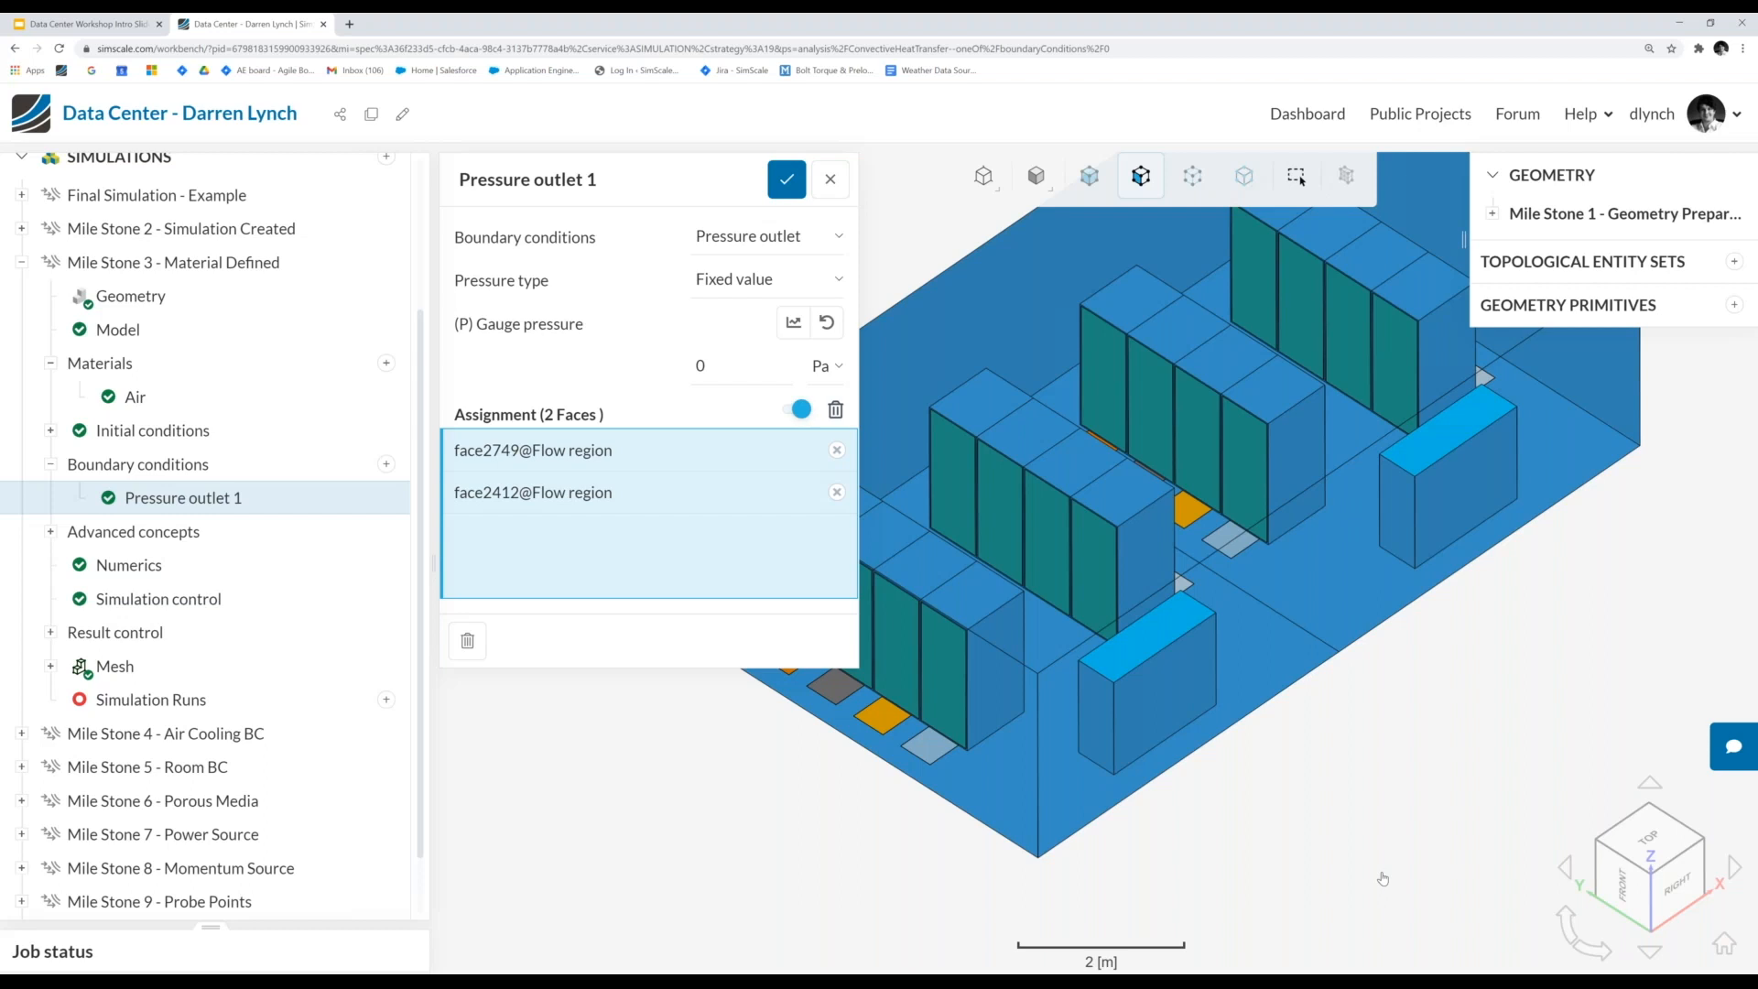
click(600, 176)
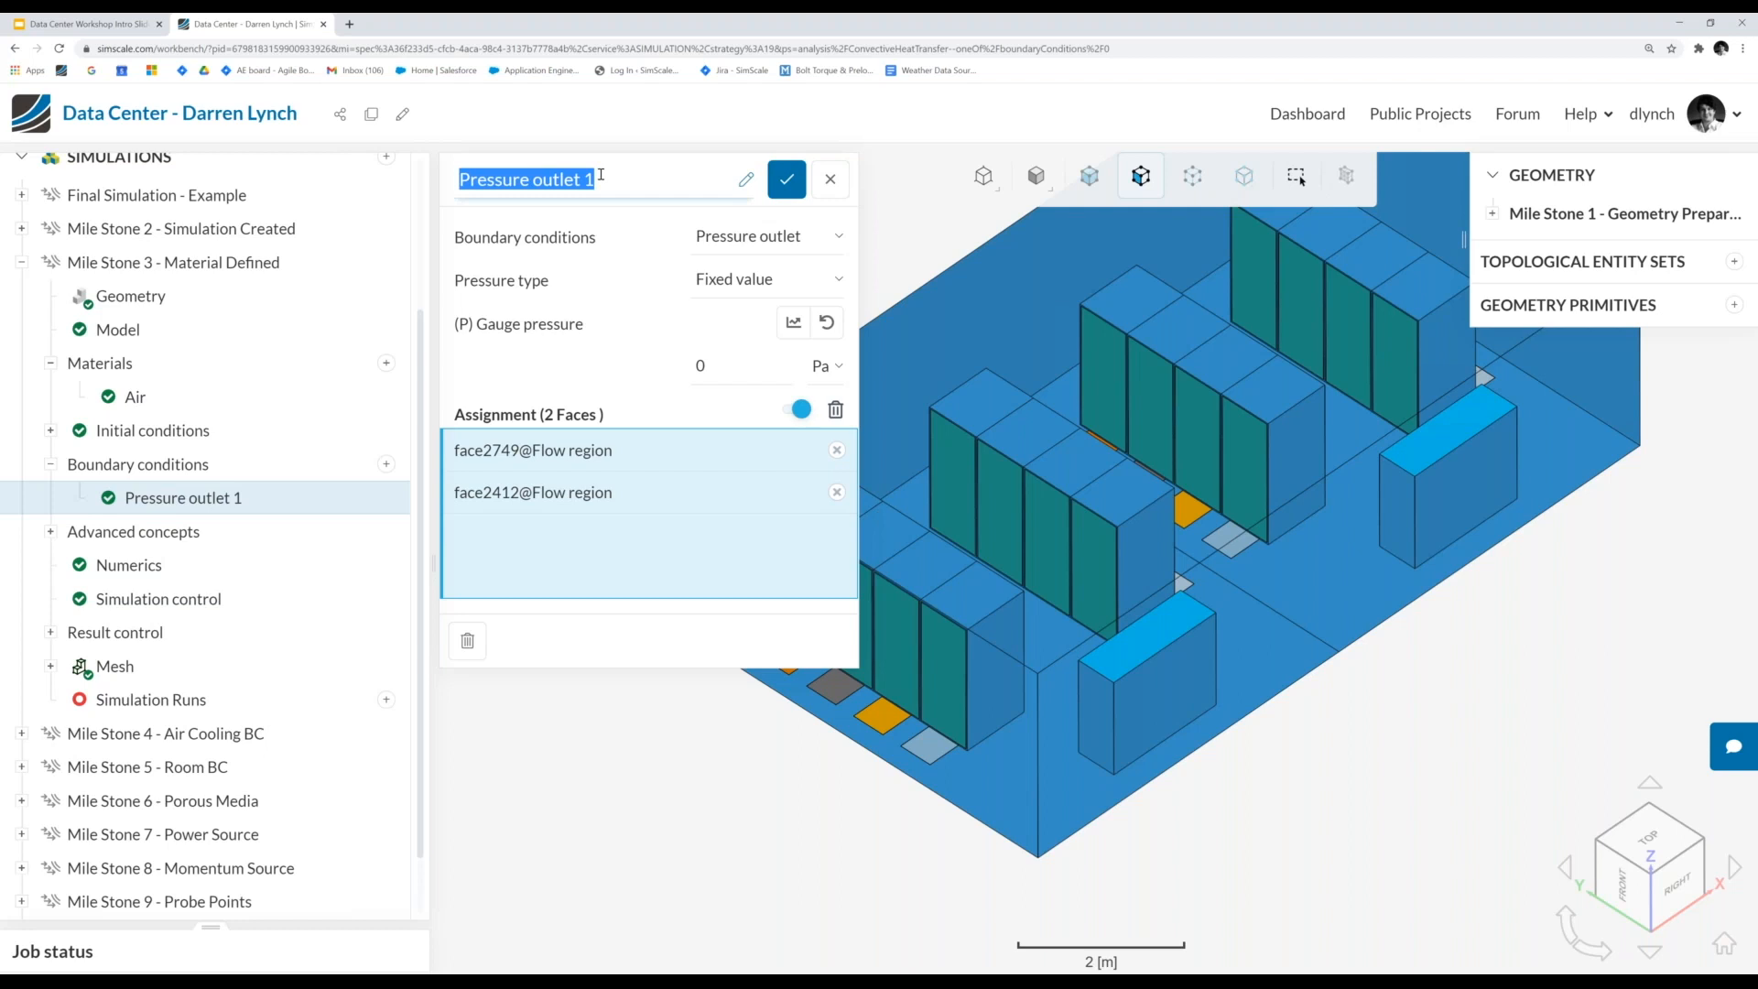
text(Retu)
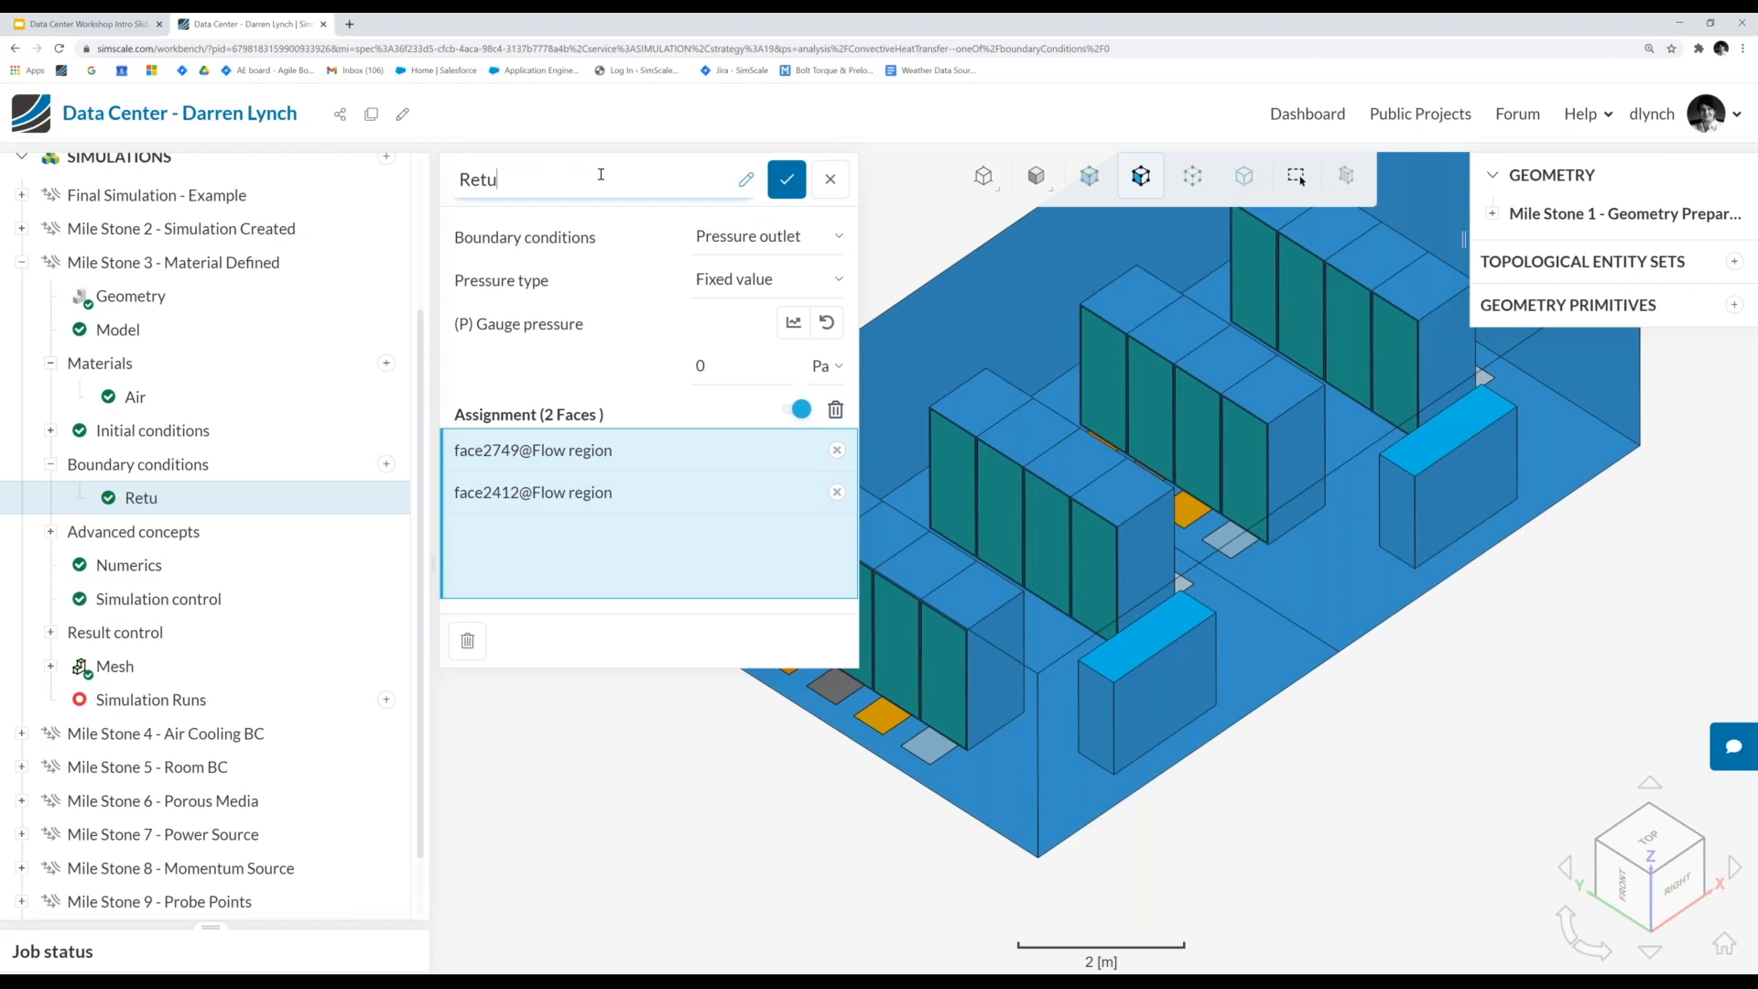
text(rn Air)
click(786, 180)
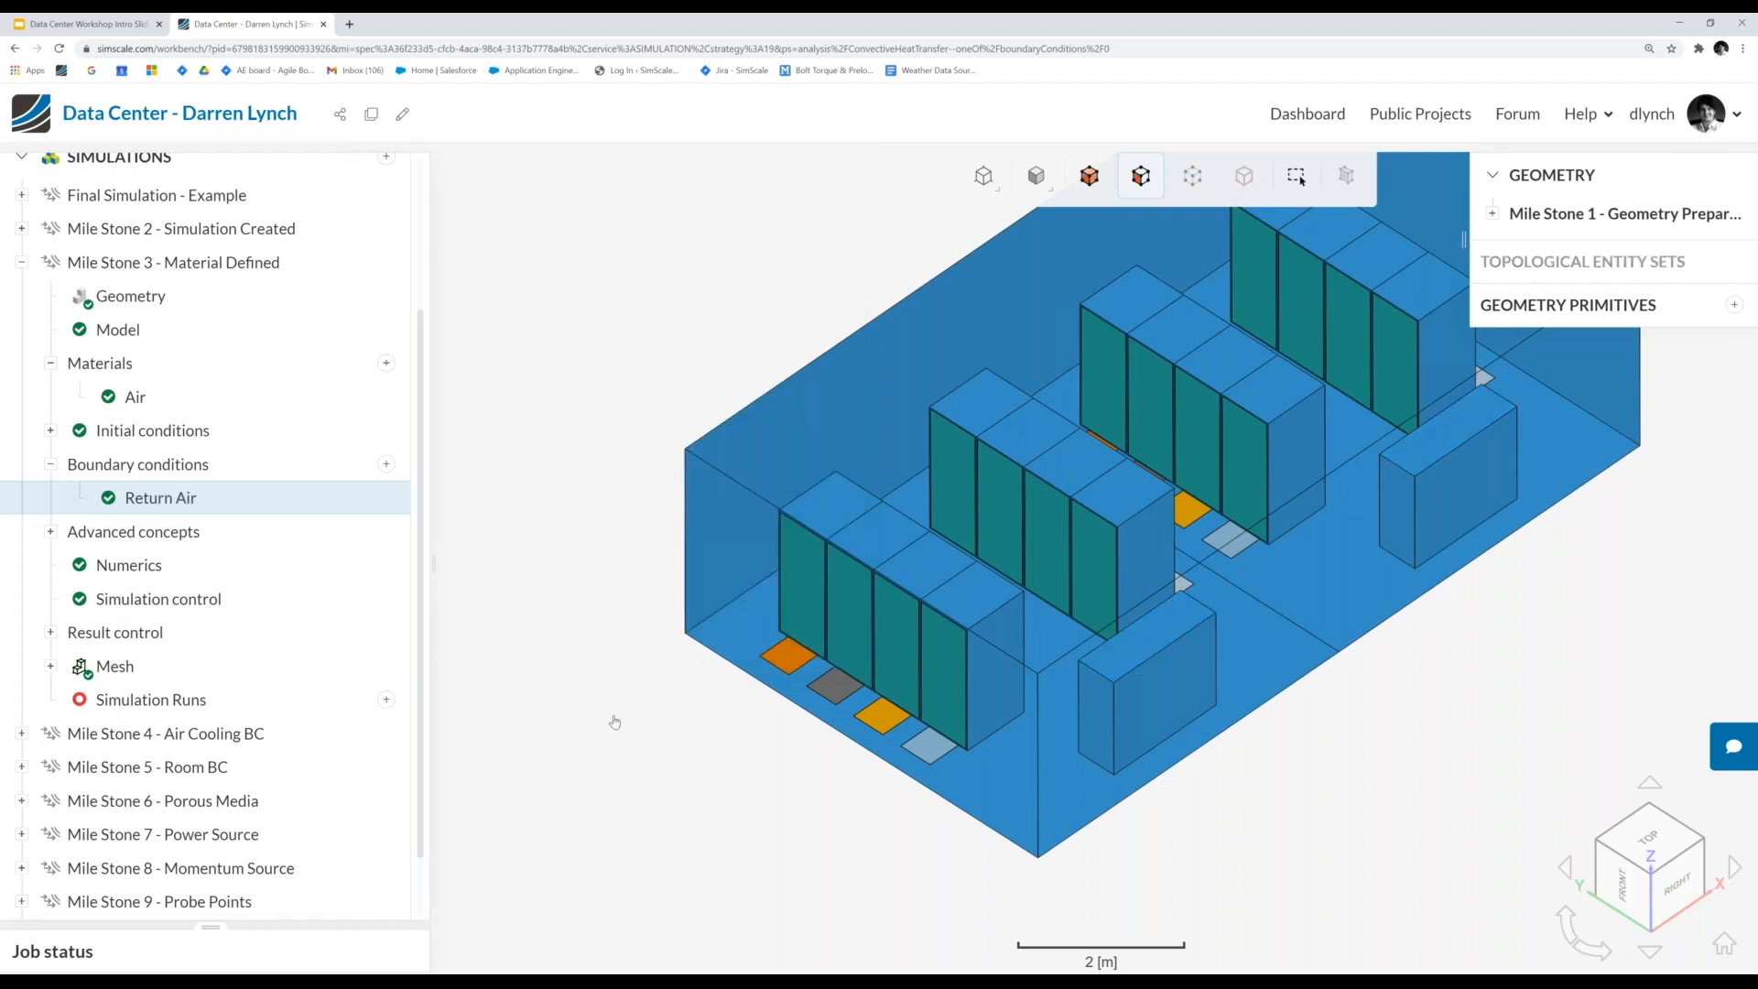
- Zoom out and orbit to a low frontal view of the floor tiles, then list boundary condition types
scroll(589, 649, down, 3)
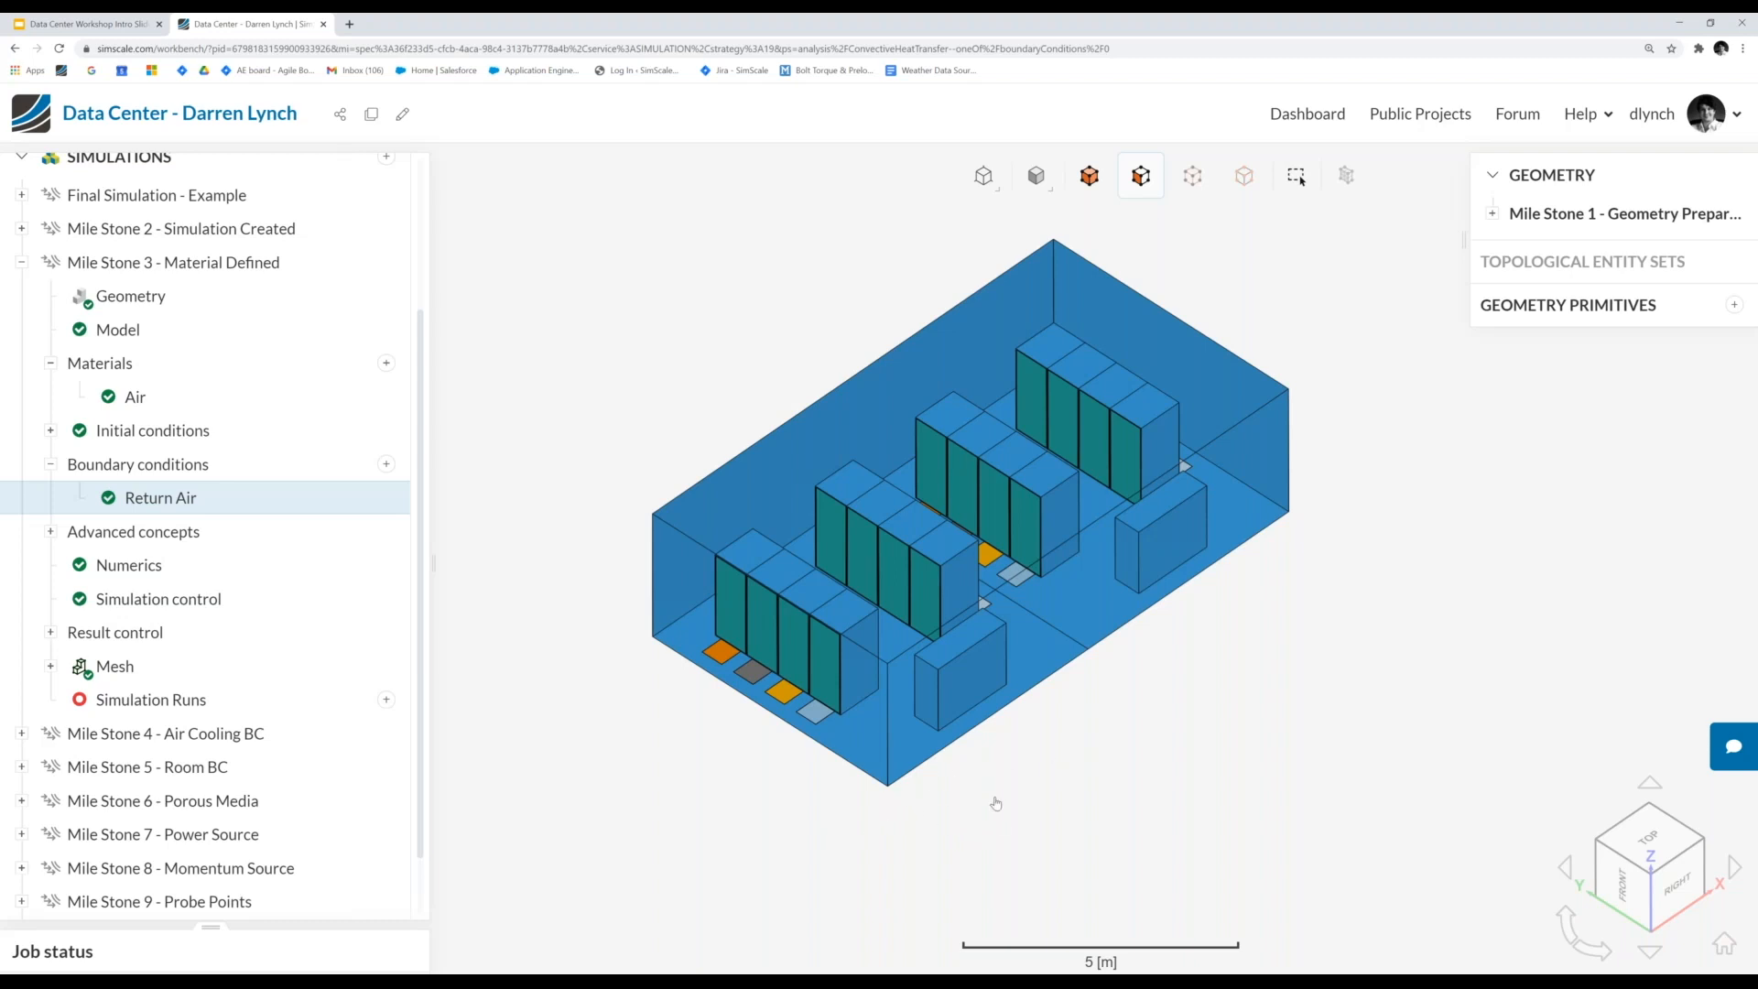
drag(1015, 812, 776, 520)
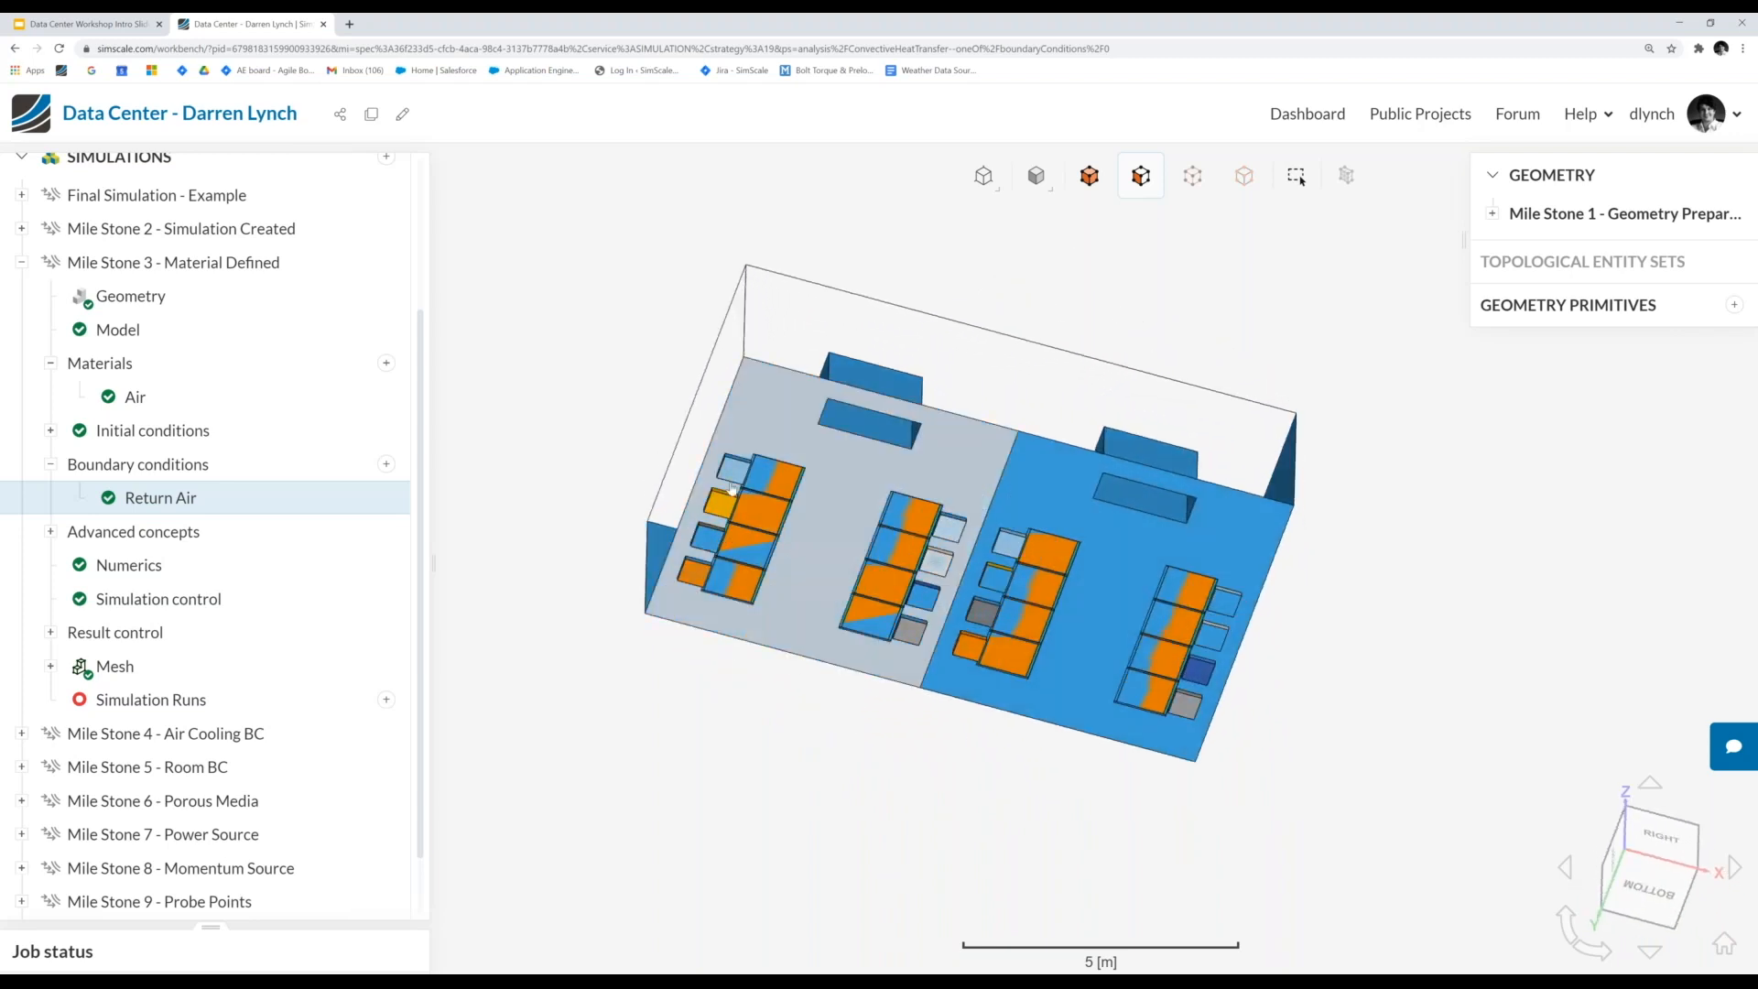
drag(758, 734, 796, 733)
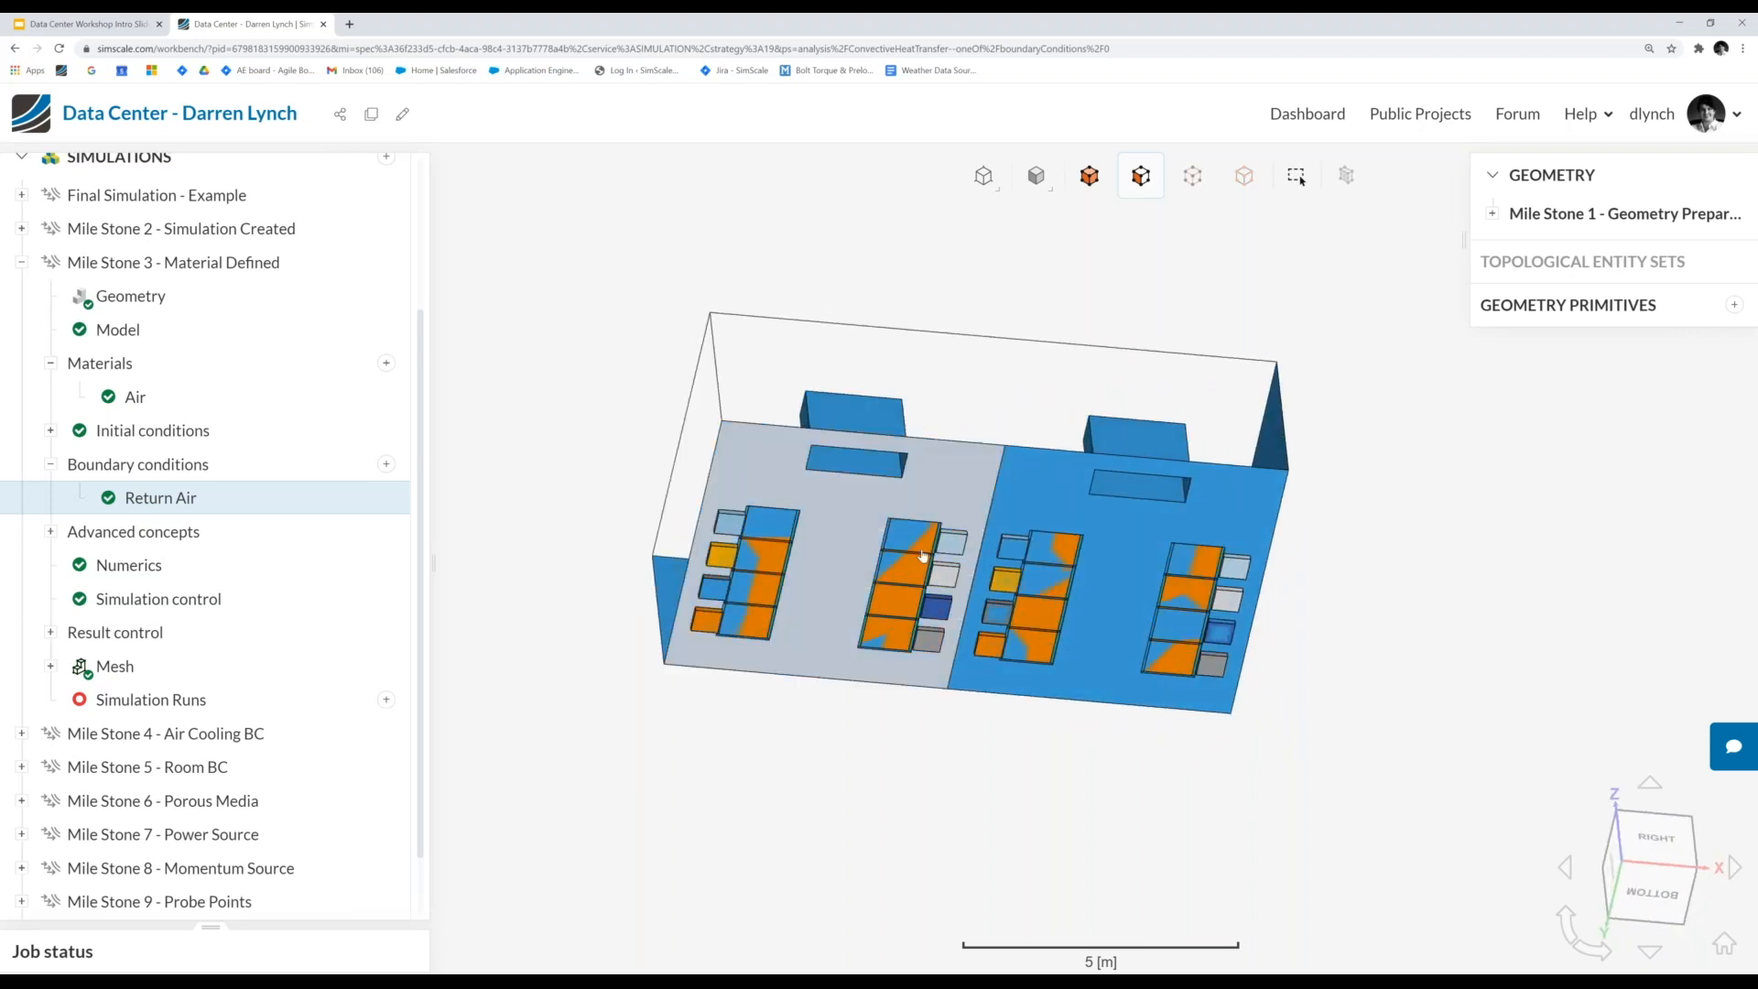
drag(762, 766, 726, 798)
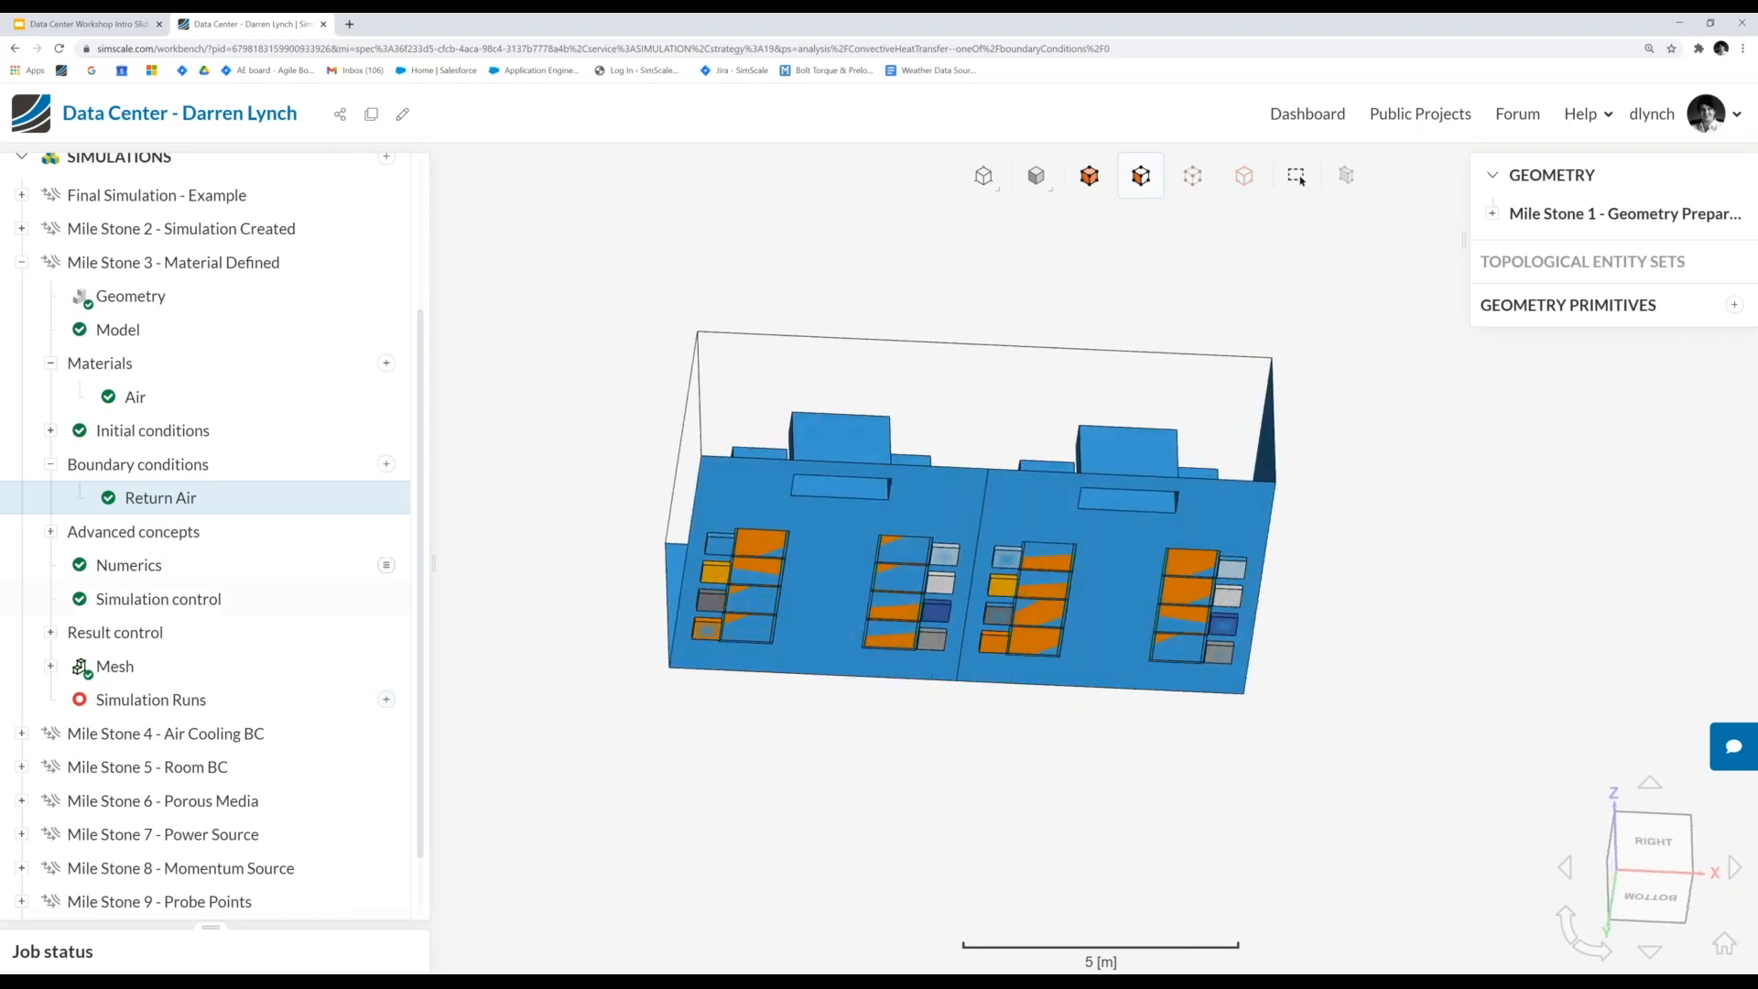
click(387, 468)
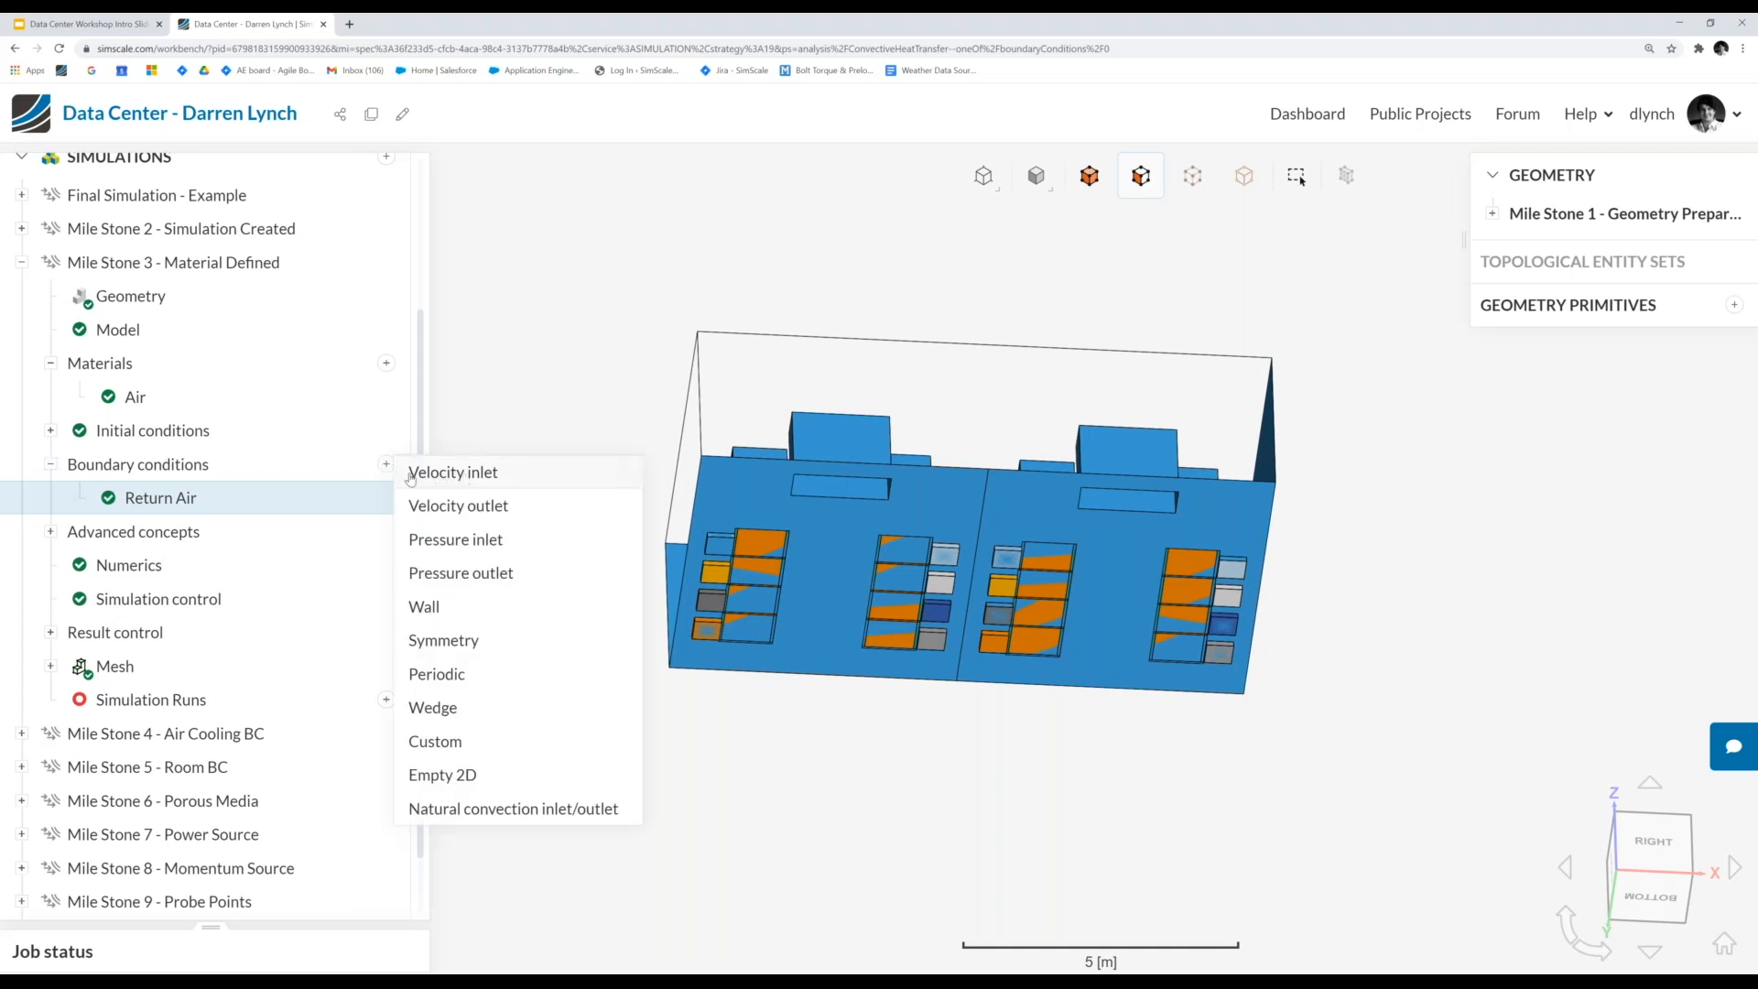
- Add a fixed-value velocity inlet boundary condition and rename it 'Supply Air'
click(490, 479)
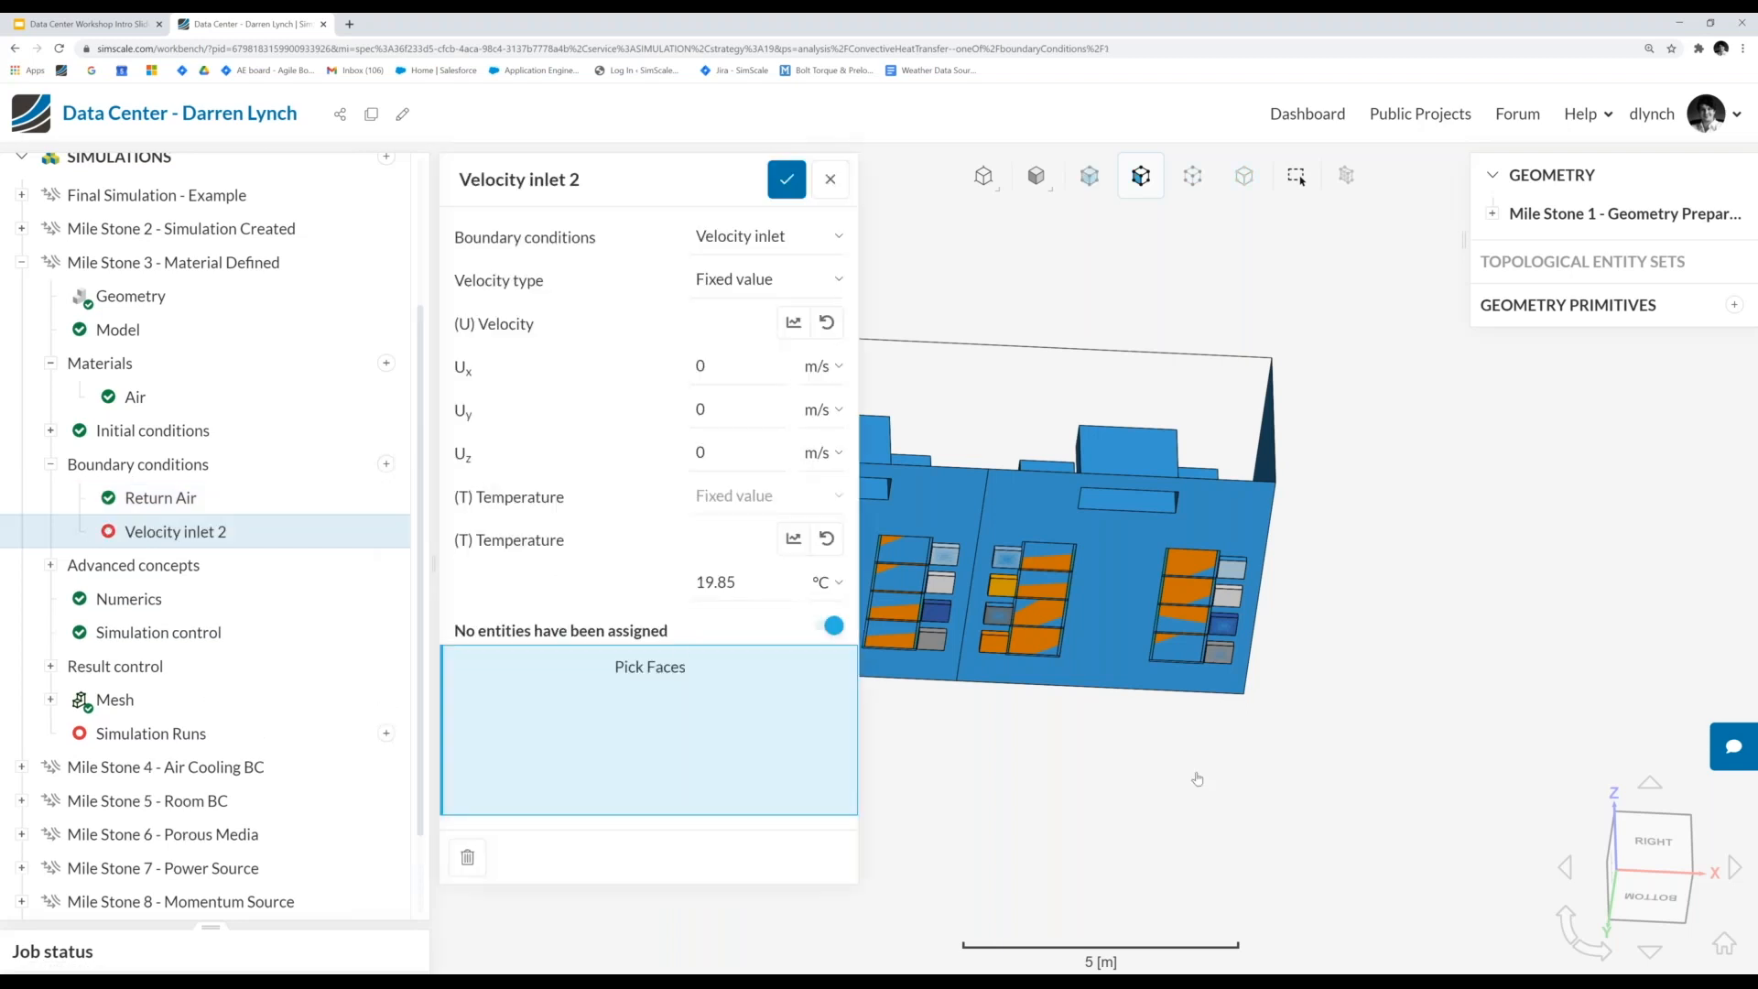
scroll(1477, 781, down, 2)
scroll(1053, 781, up, 1)
drag(1092, 759, 1106, 793)
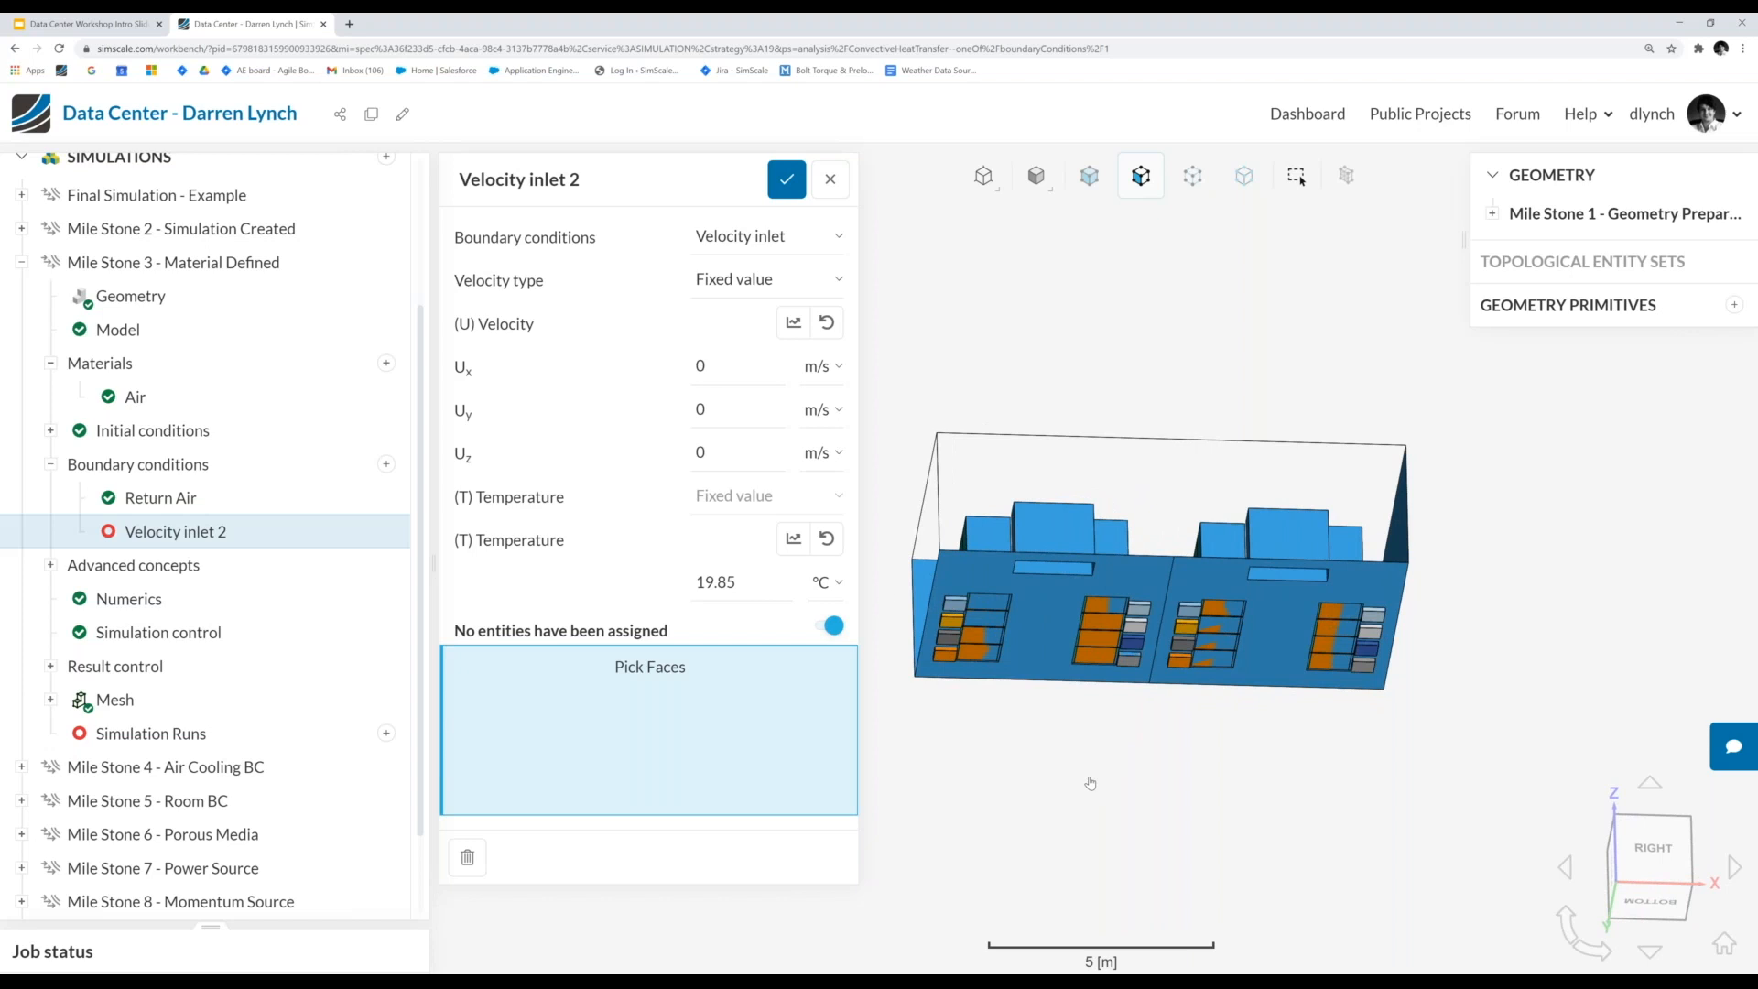
click(623, 179)
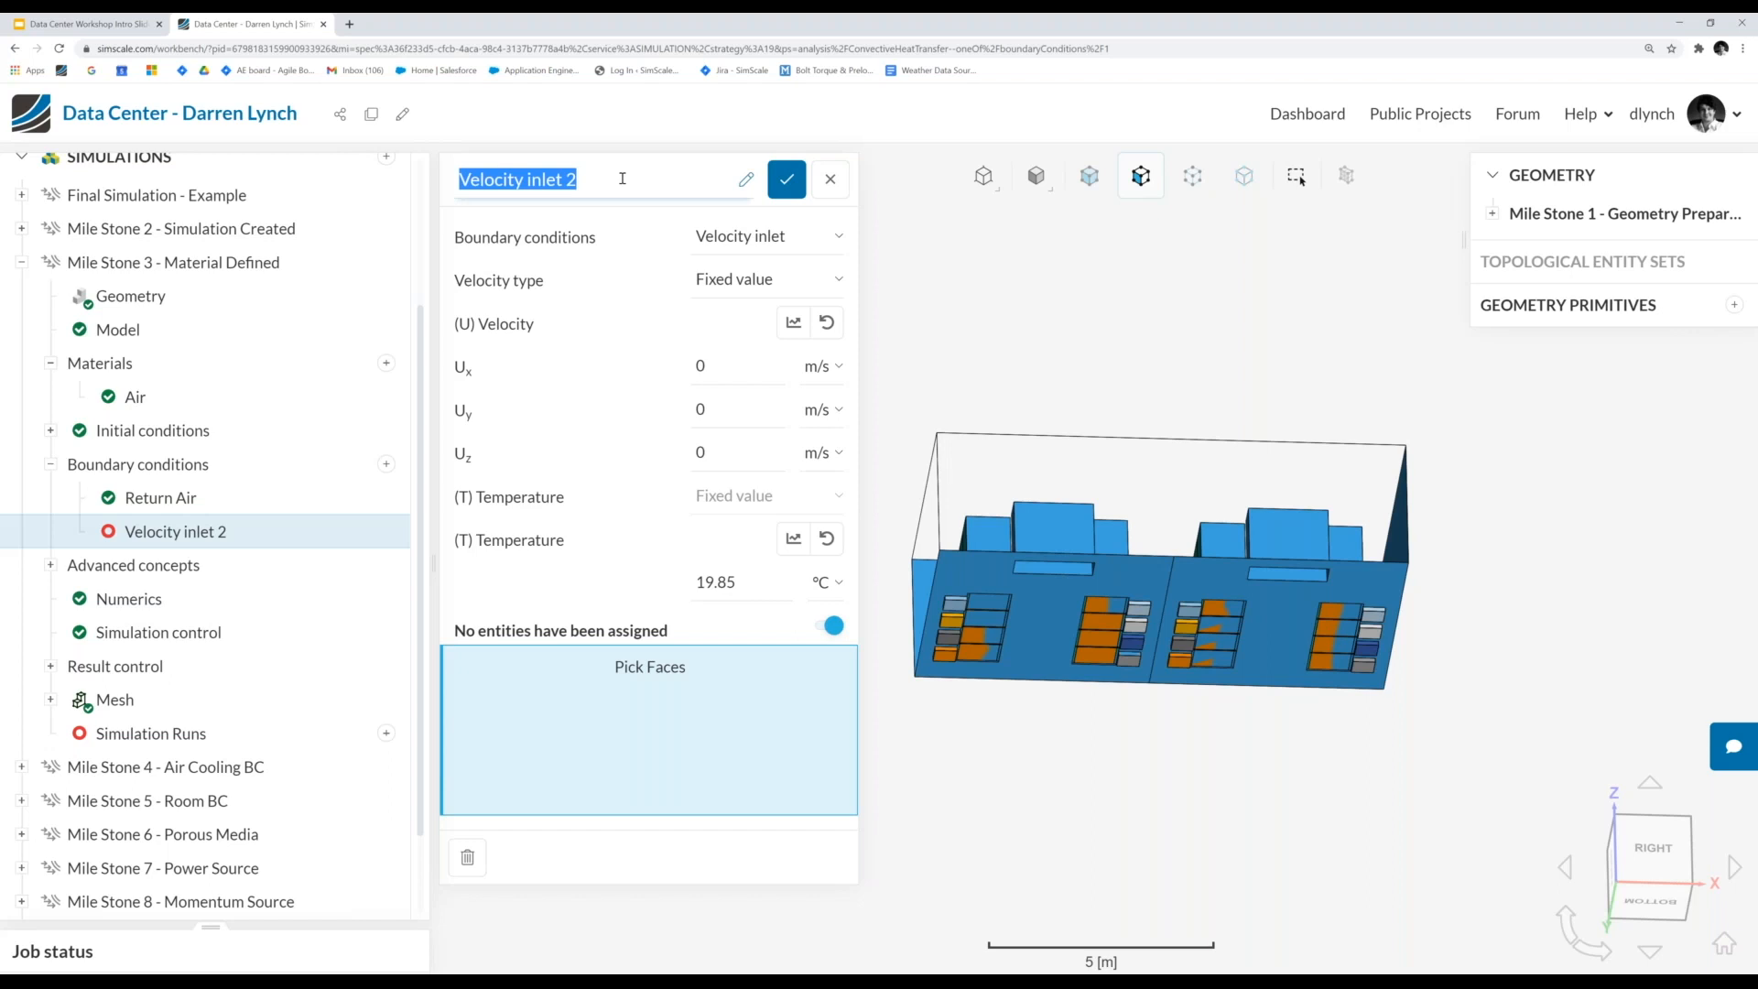
text(Supply)
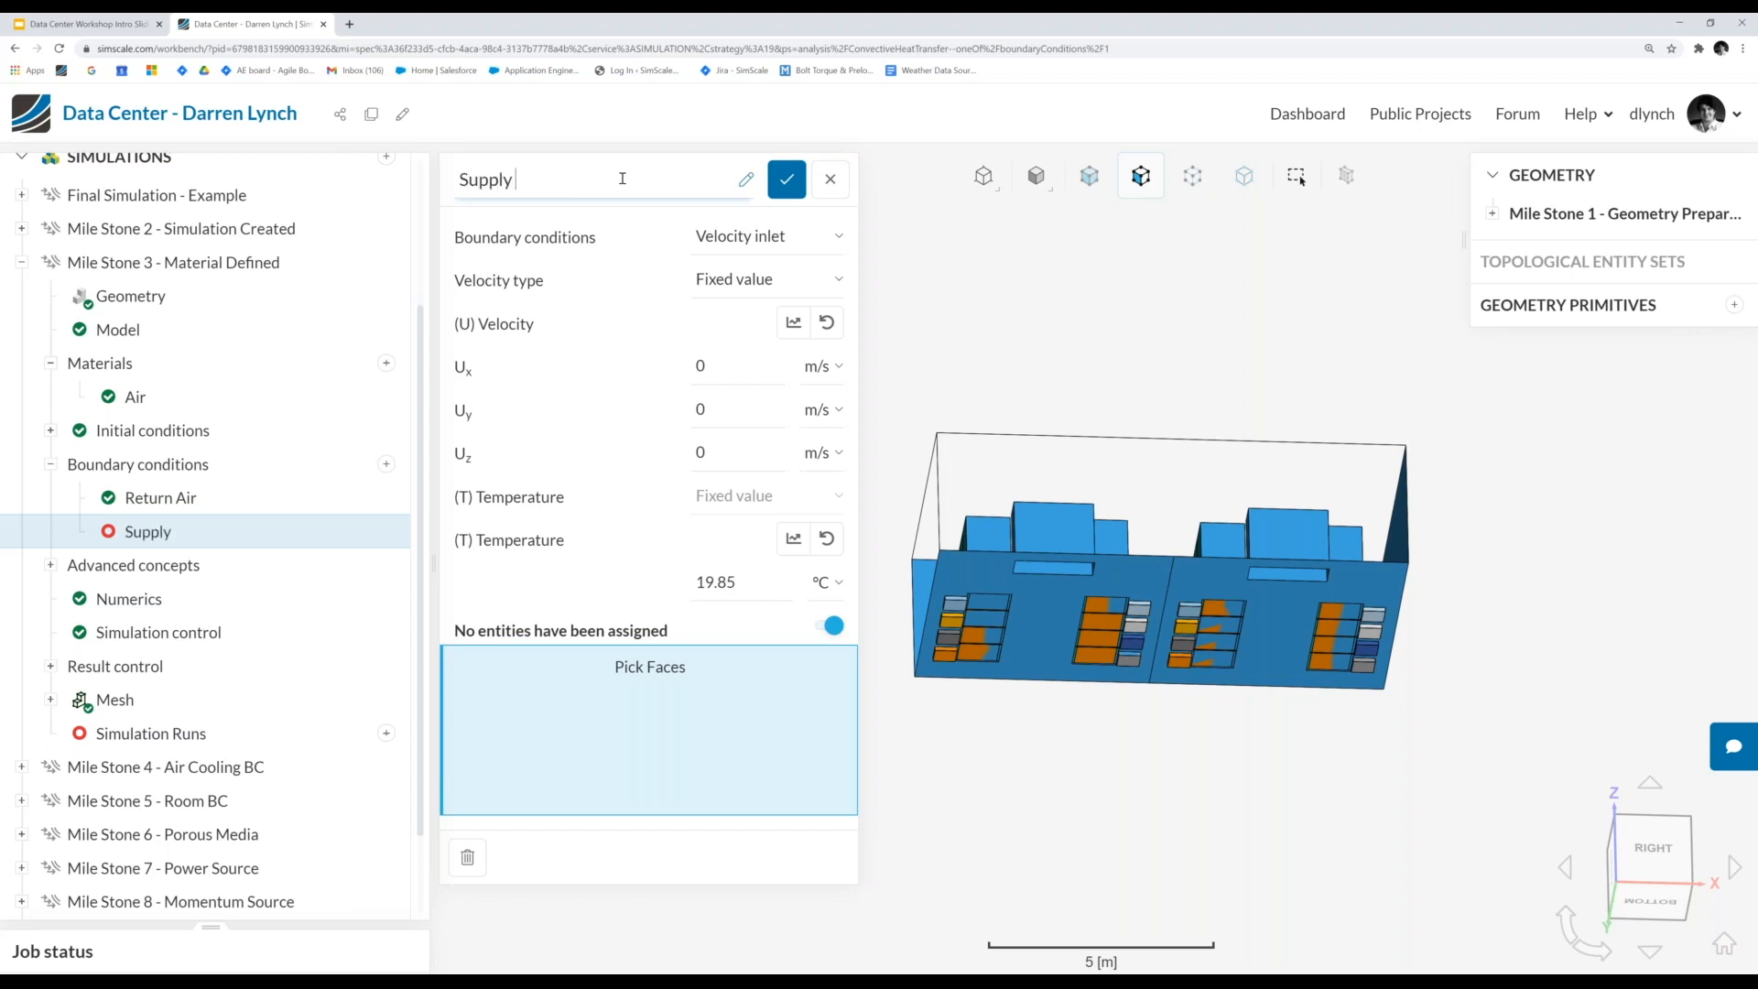
text( Air)
- Set Supply Air to a volumetric flow rate of 0.49 m³/s at 18 °C
click(769, 281)
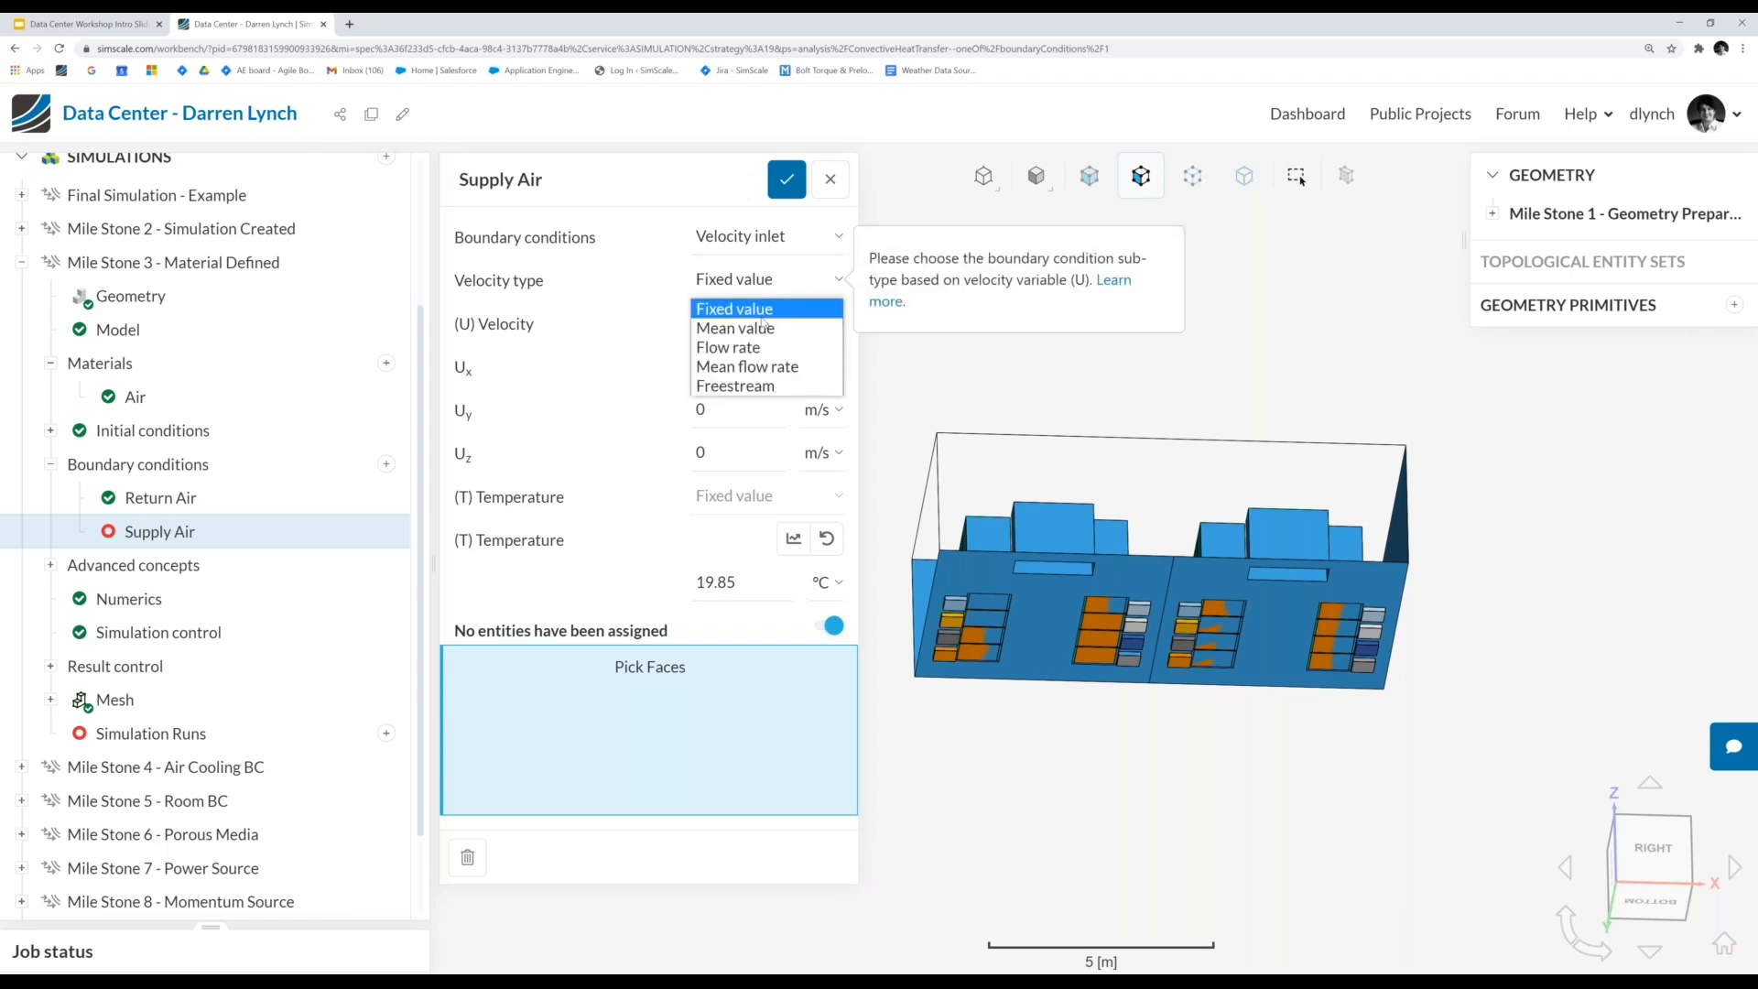
click(752, 349)
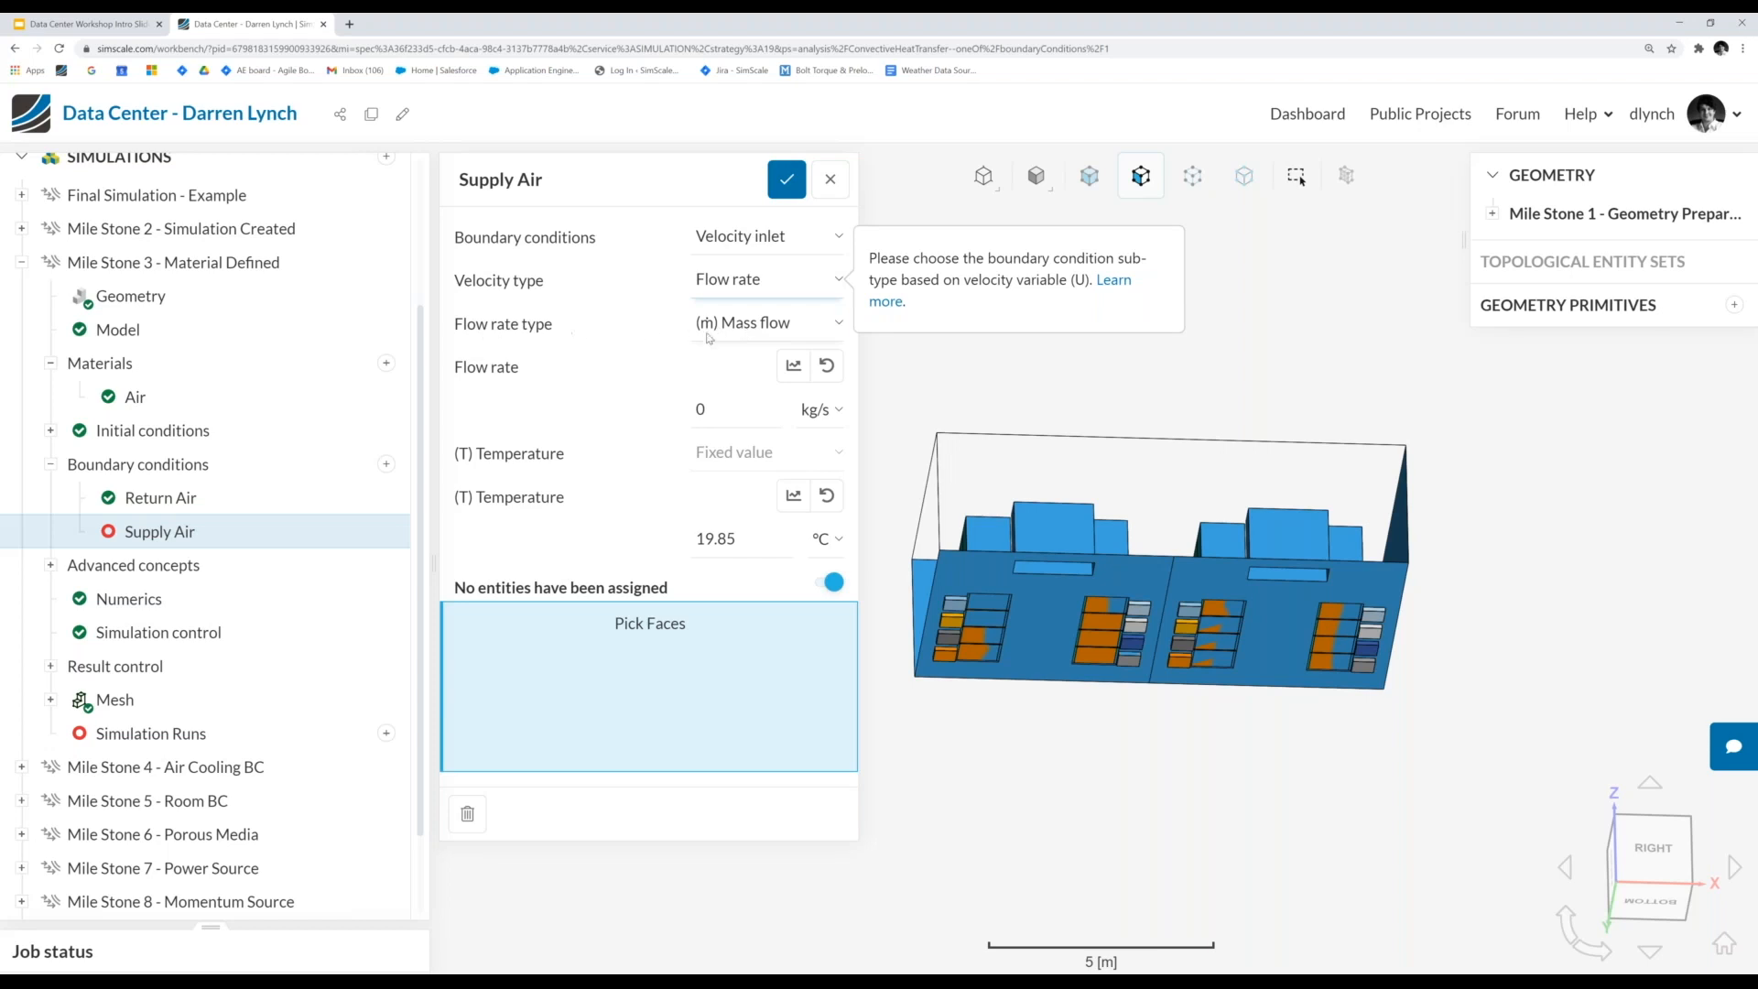
click(736, 331)
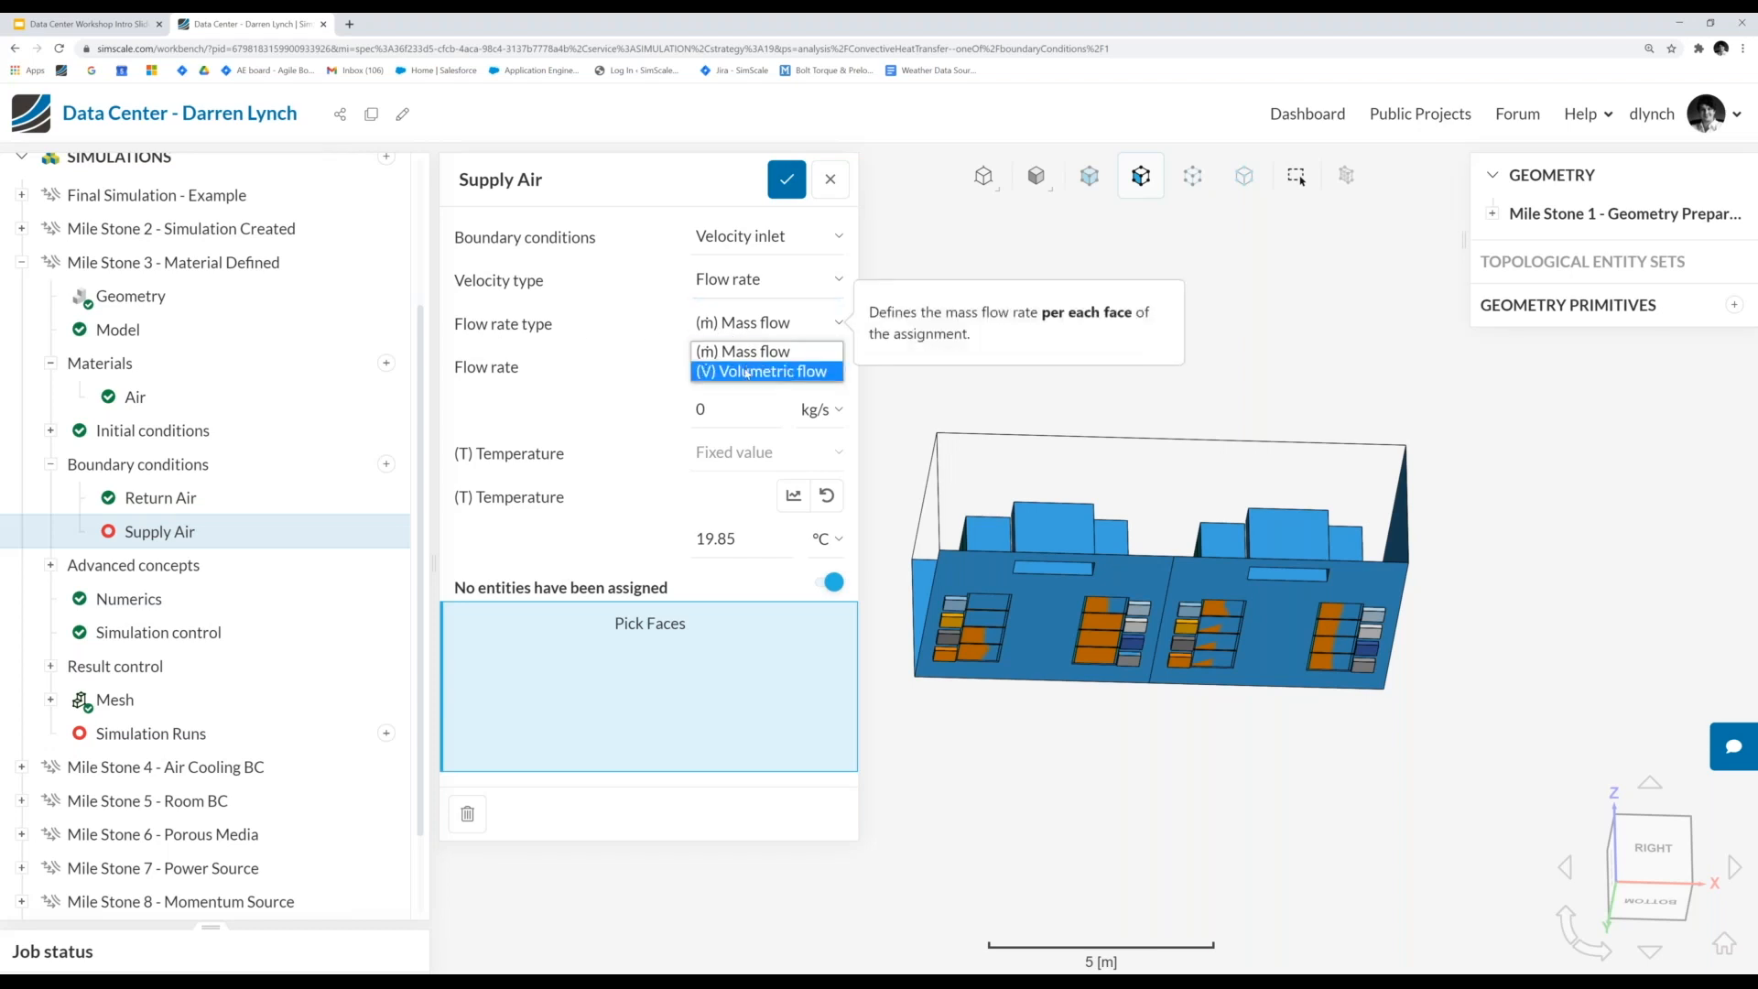
click(746, 372)
double_click(720, 409)
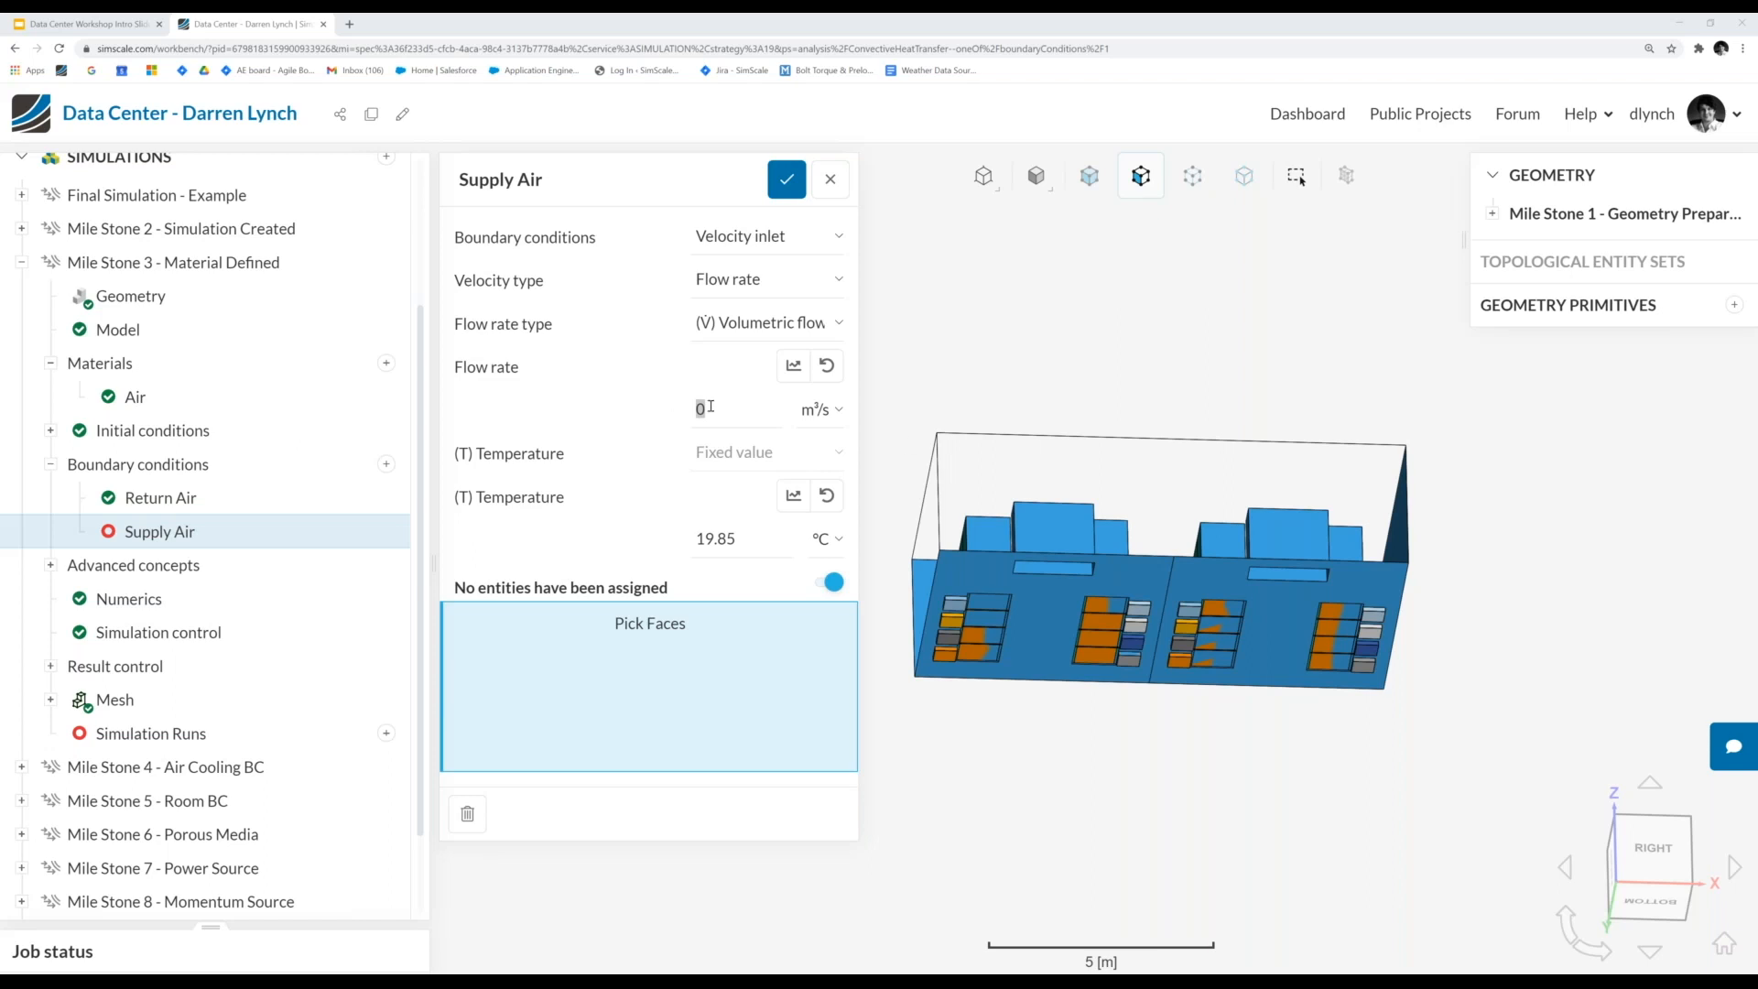
click(715, 409)
click(715, 409)
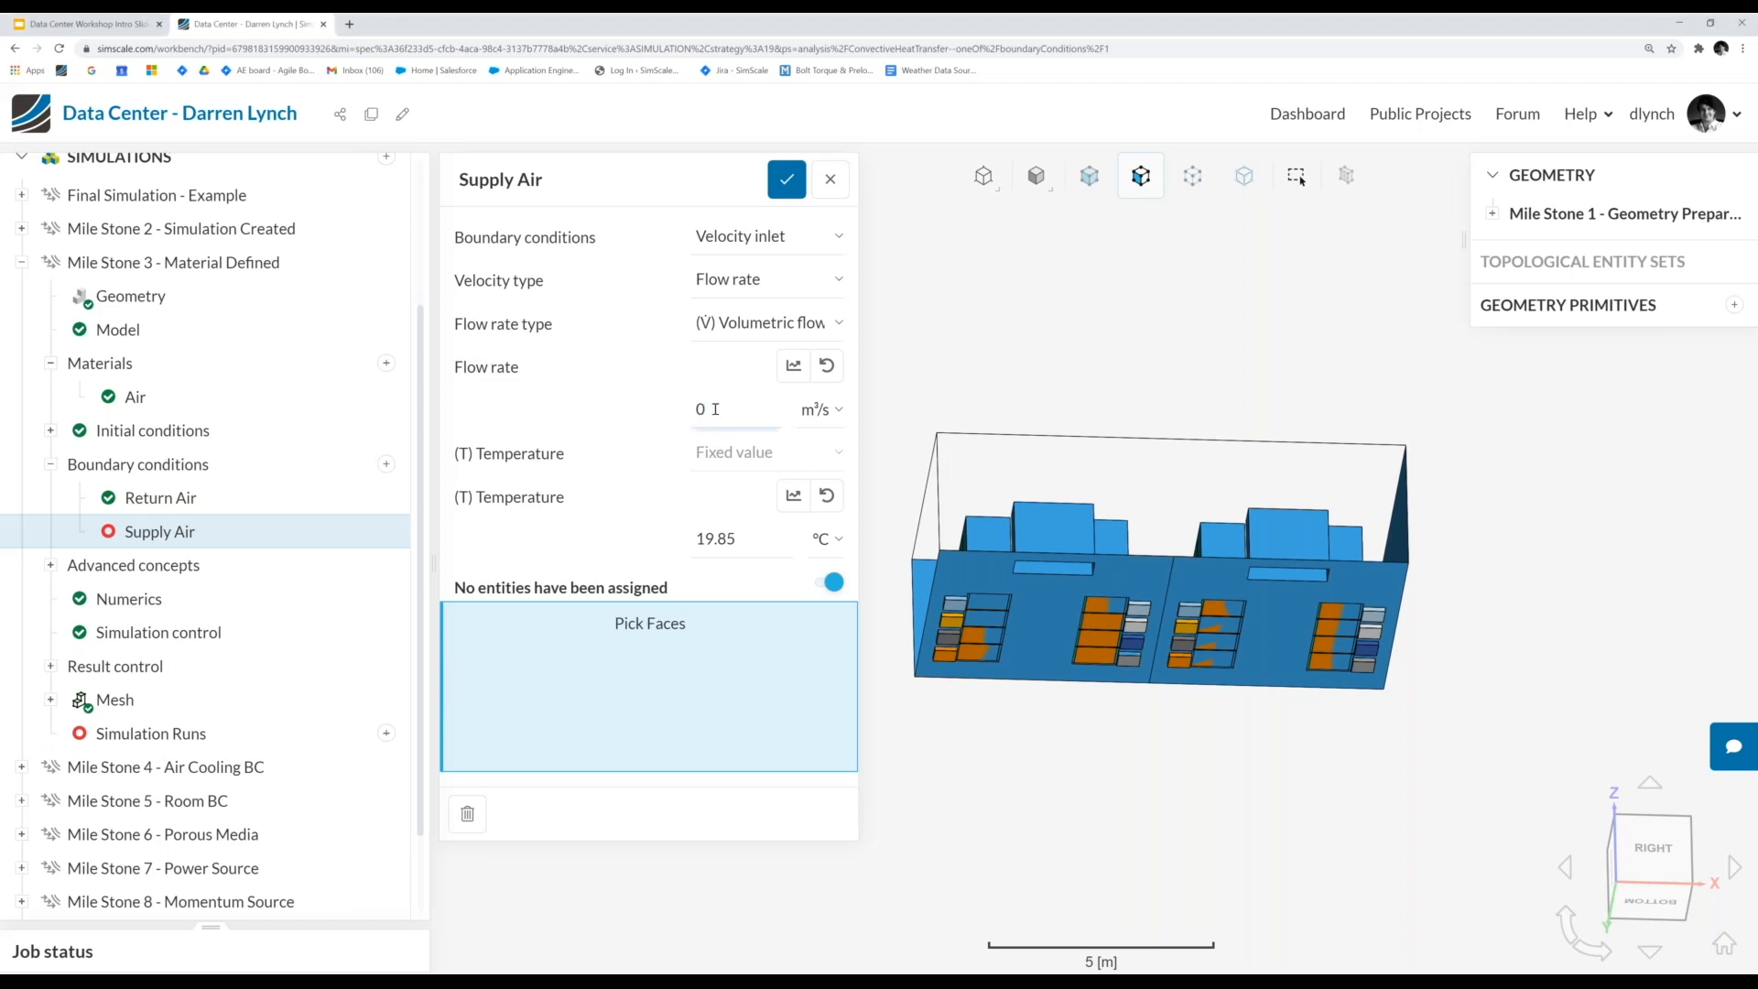
text(.49)
double_click(738, 540)
text(18)
- Stop face picking for Supply Air, switch to volume selection, and orbit to a tilted underside view
scroll(1547, 718, down, 2)
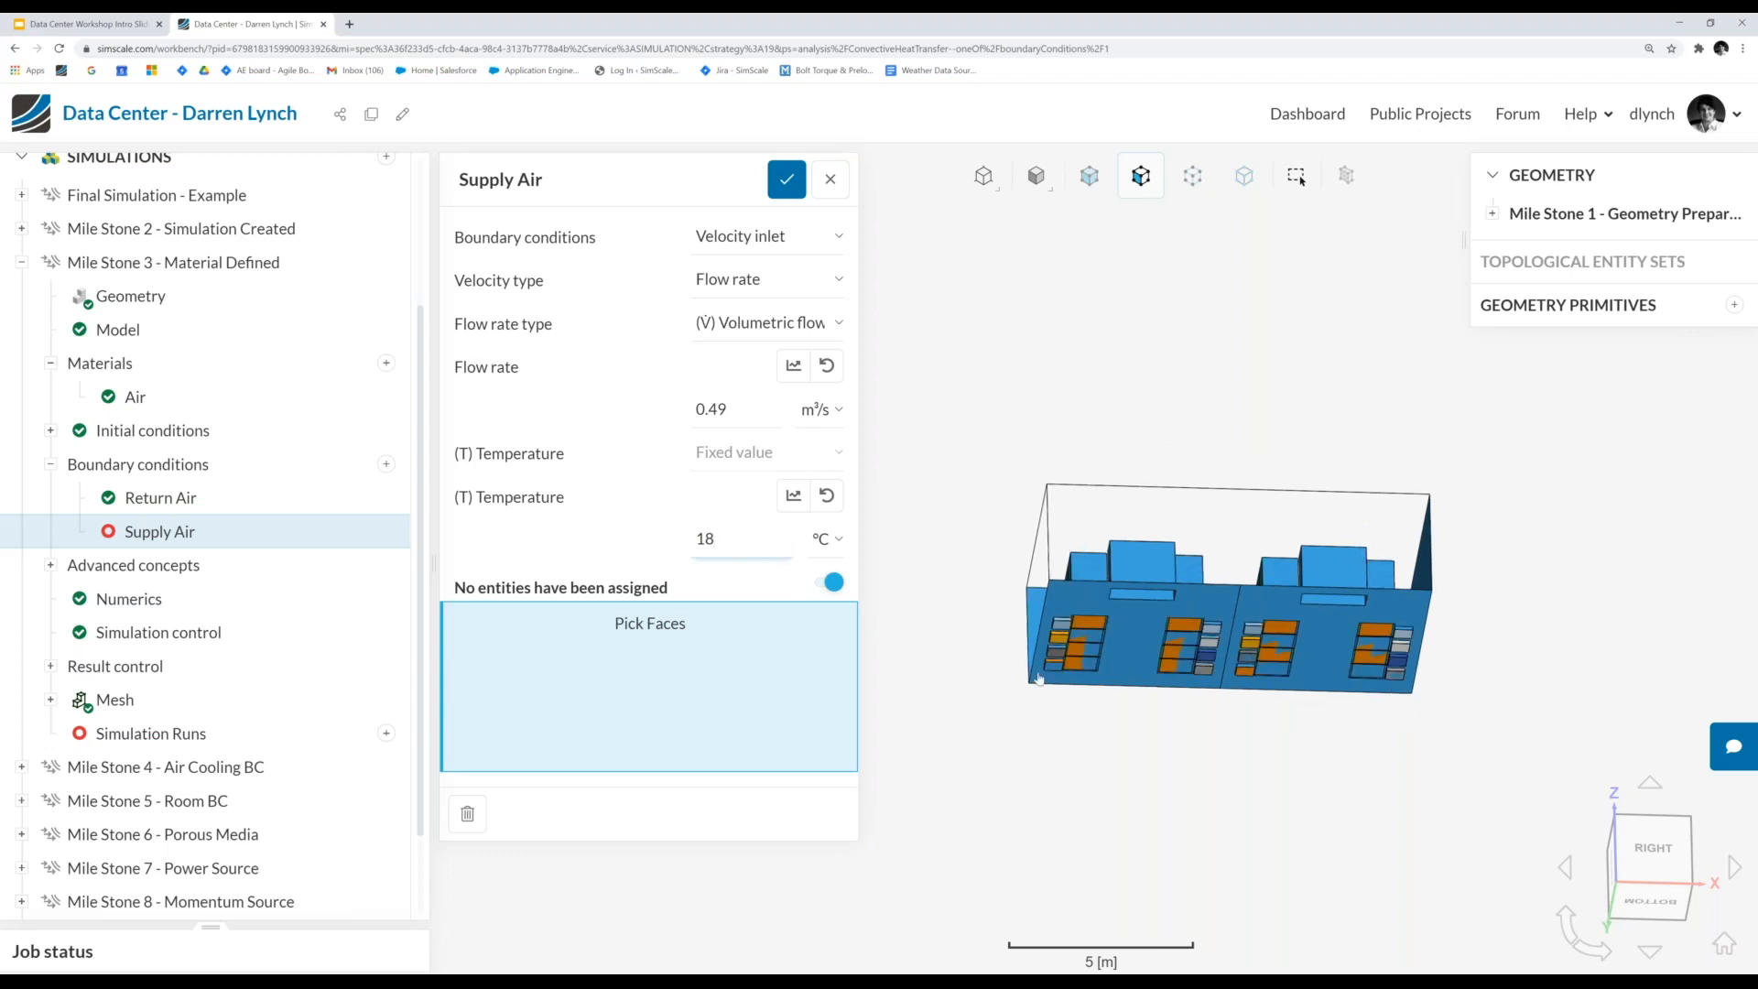
scroll(1038, 678, up, 4)
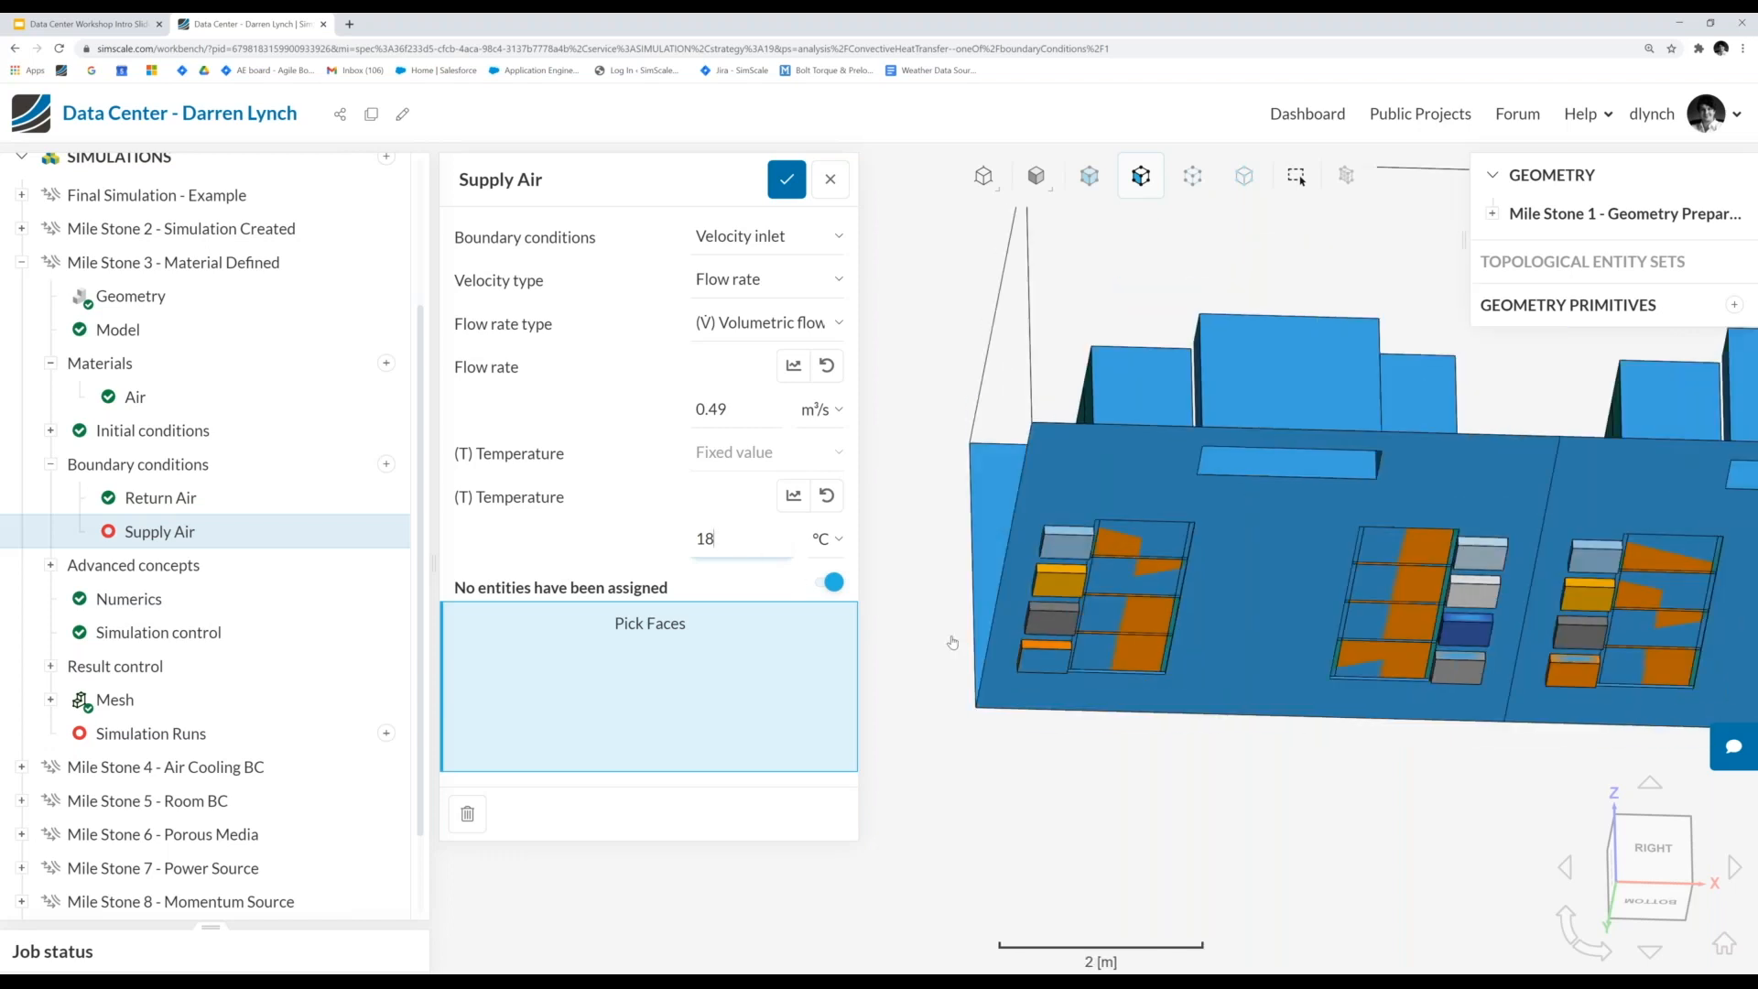
scroll(952, 642, down, 4)
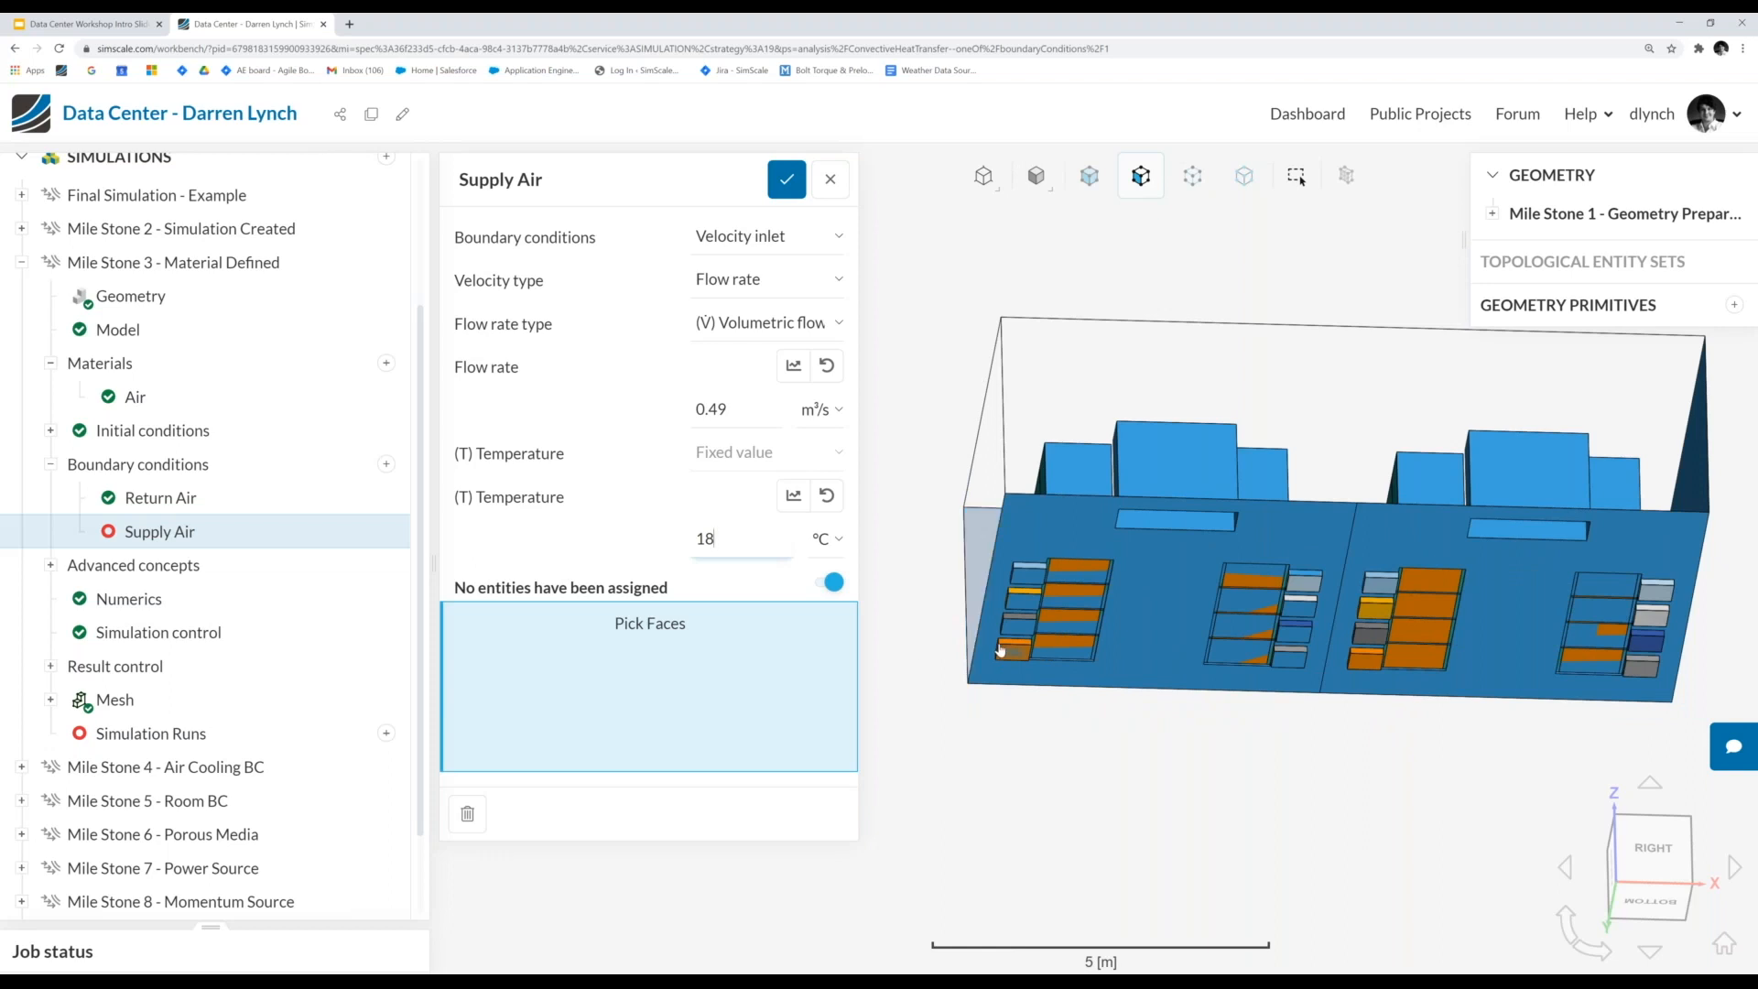
scroll(1047, 667, up, 6)
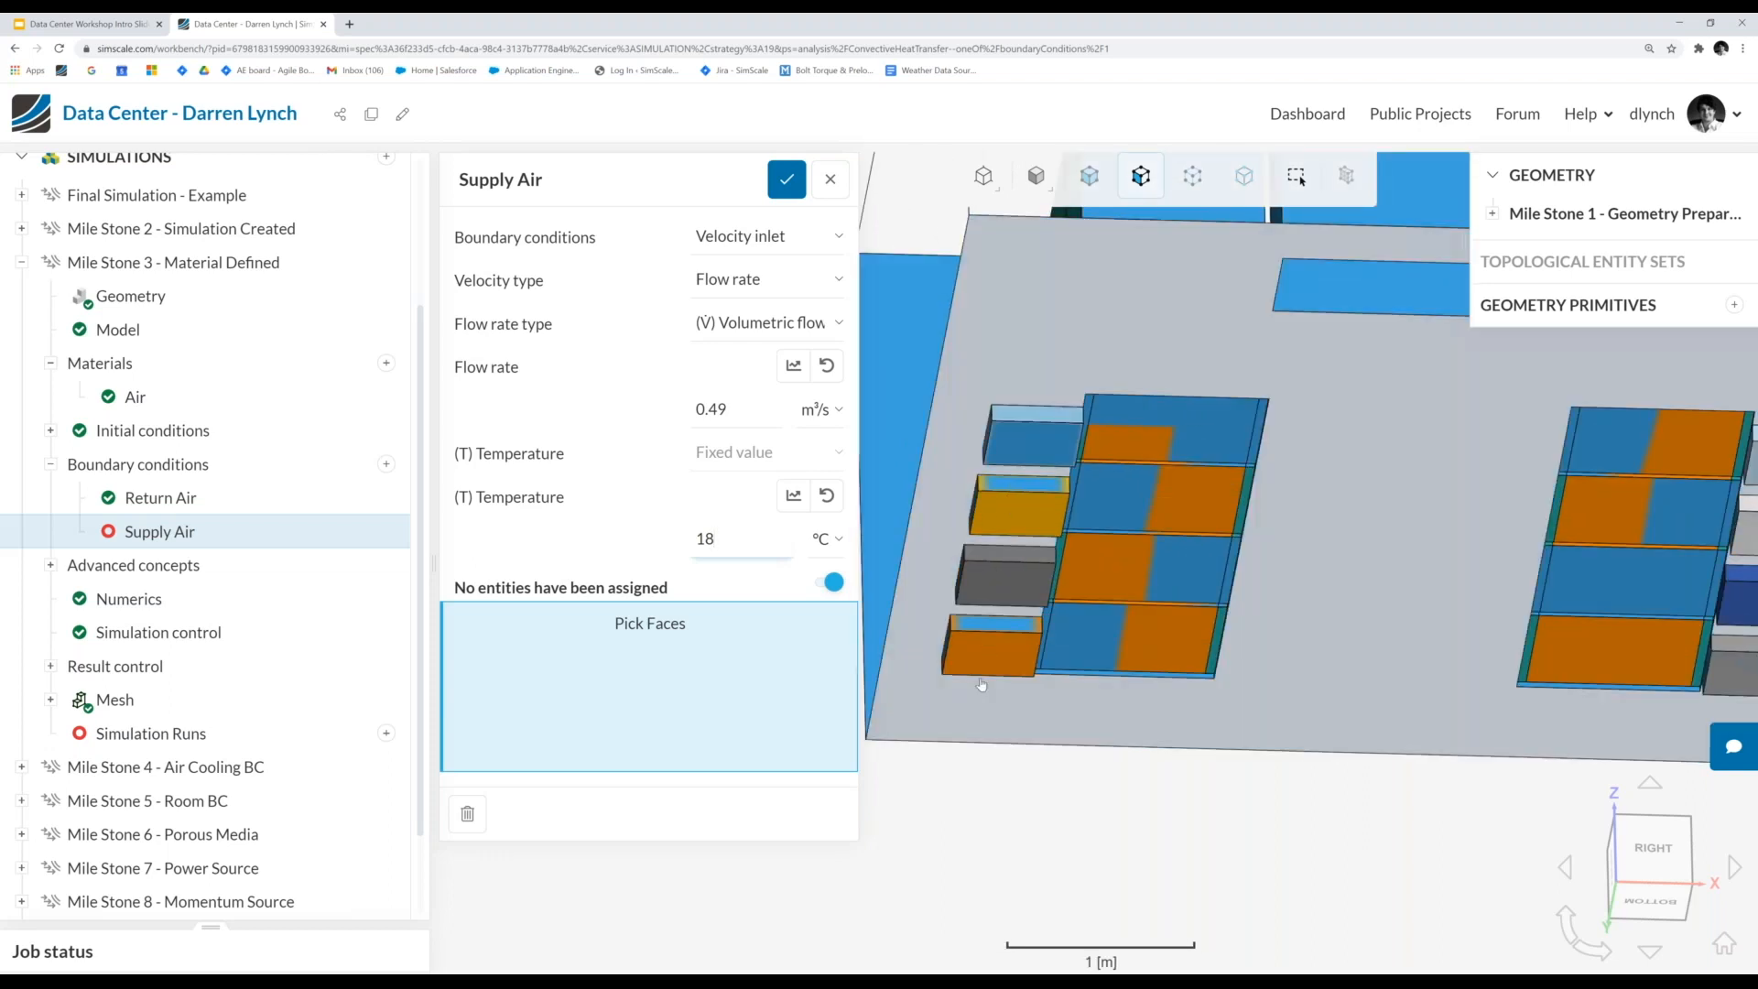
scroll(981, 684, down, 5)
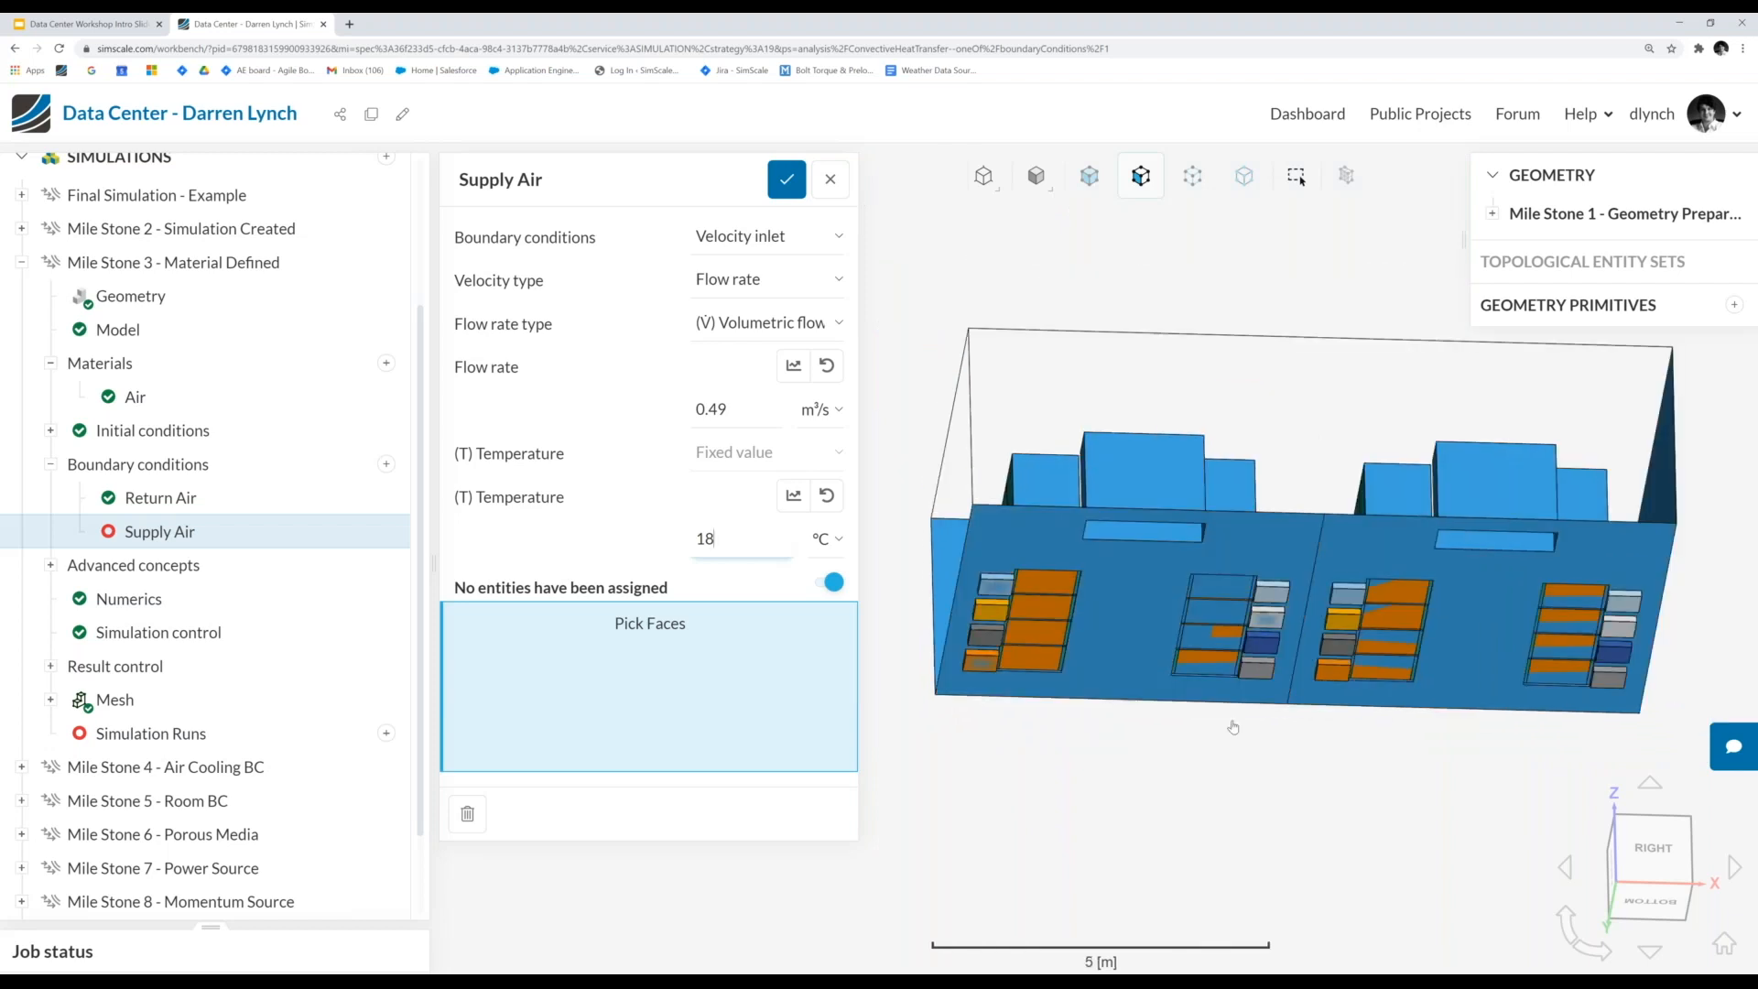
drag(1186, 733, 1205, 719)
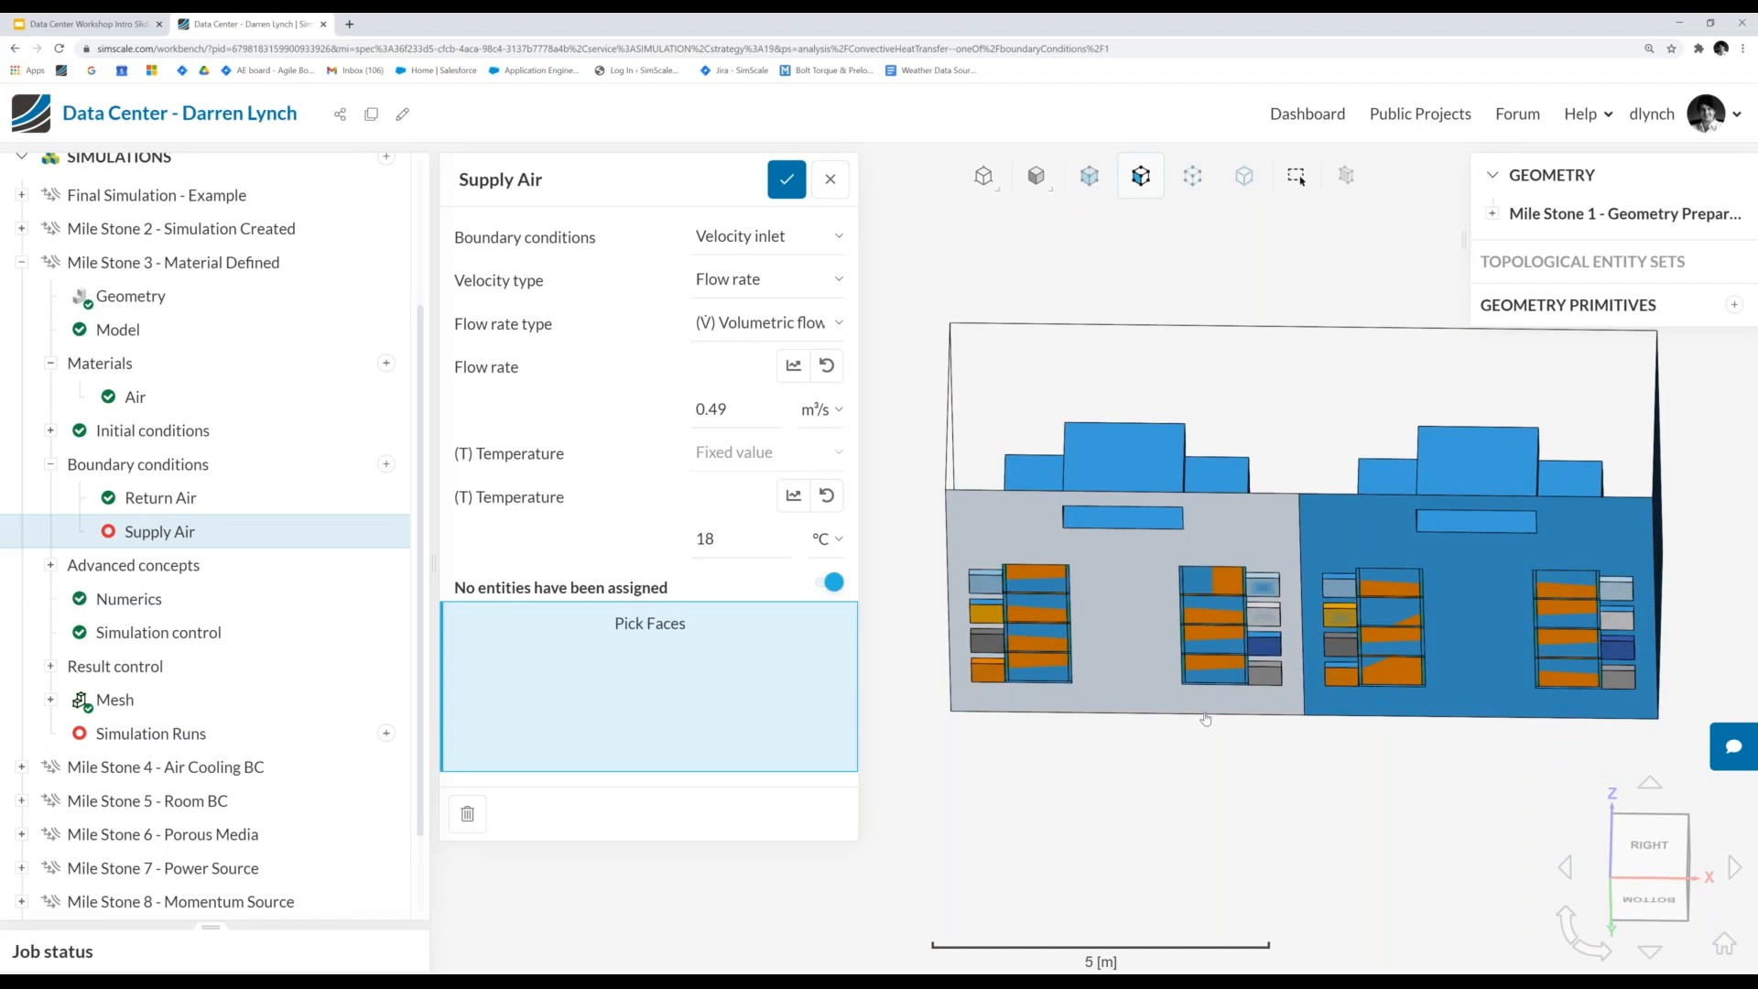
click(831, 586)
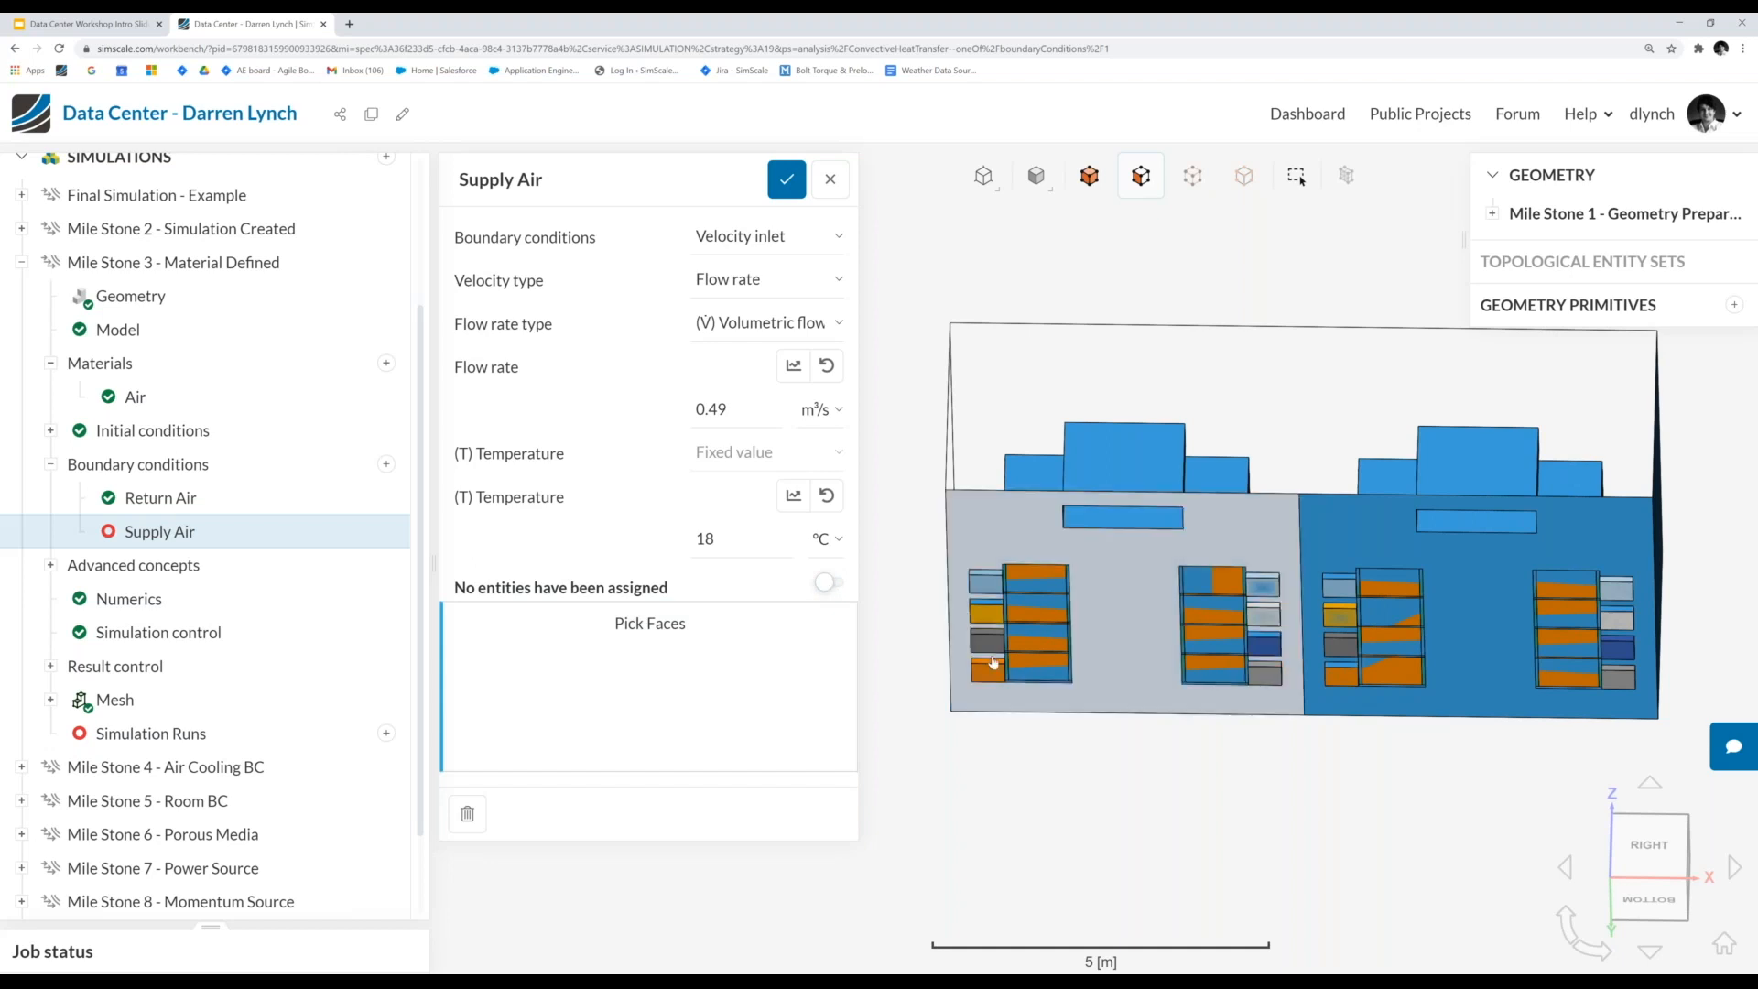
click(1095, 182)
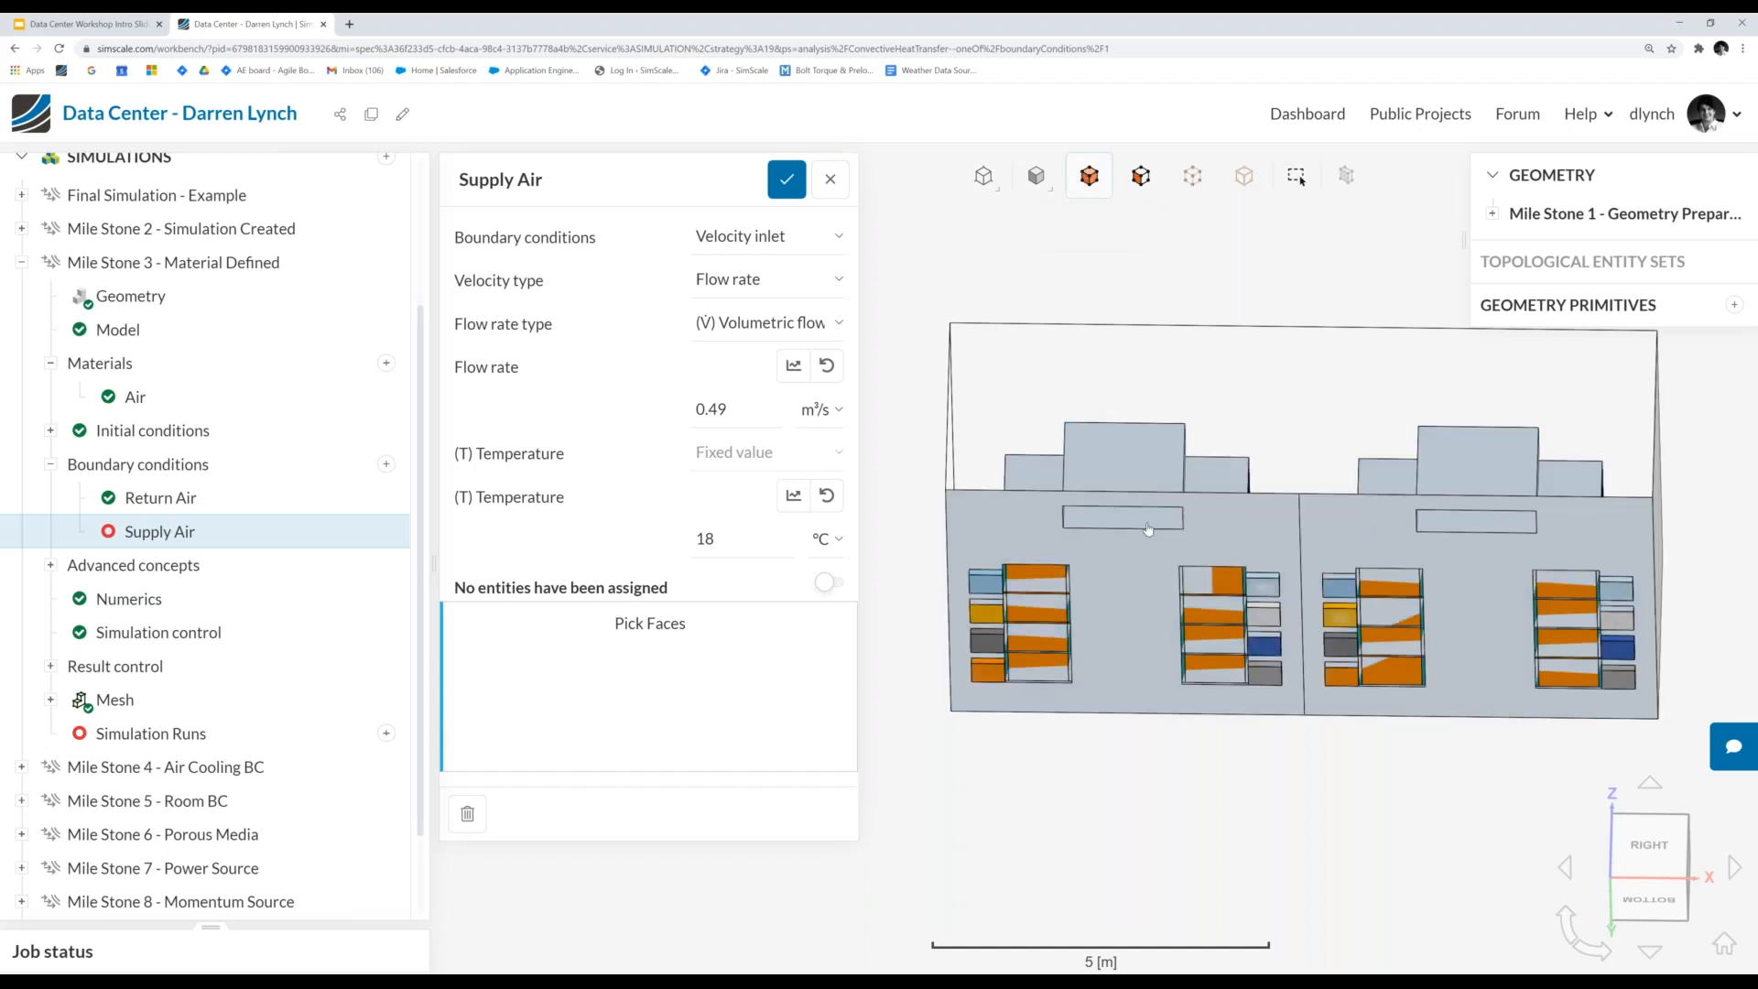
click(1146, 531)
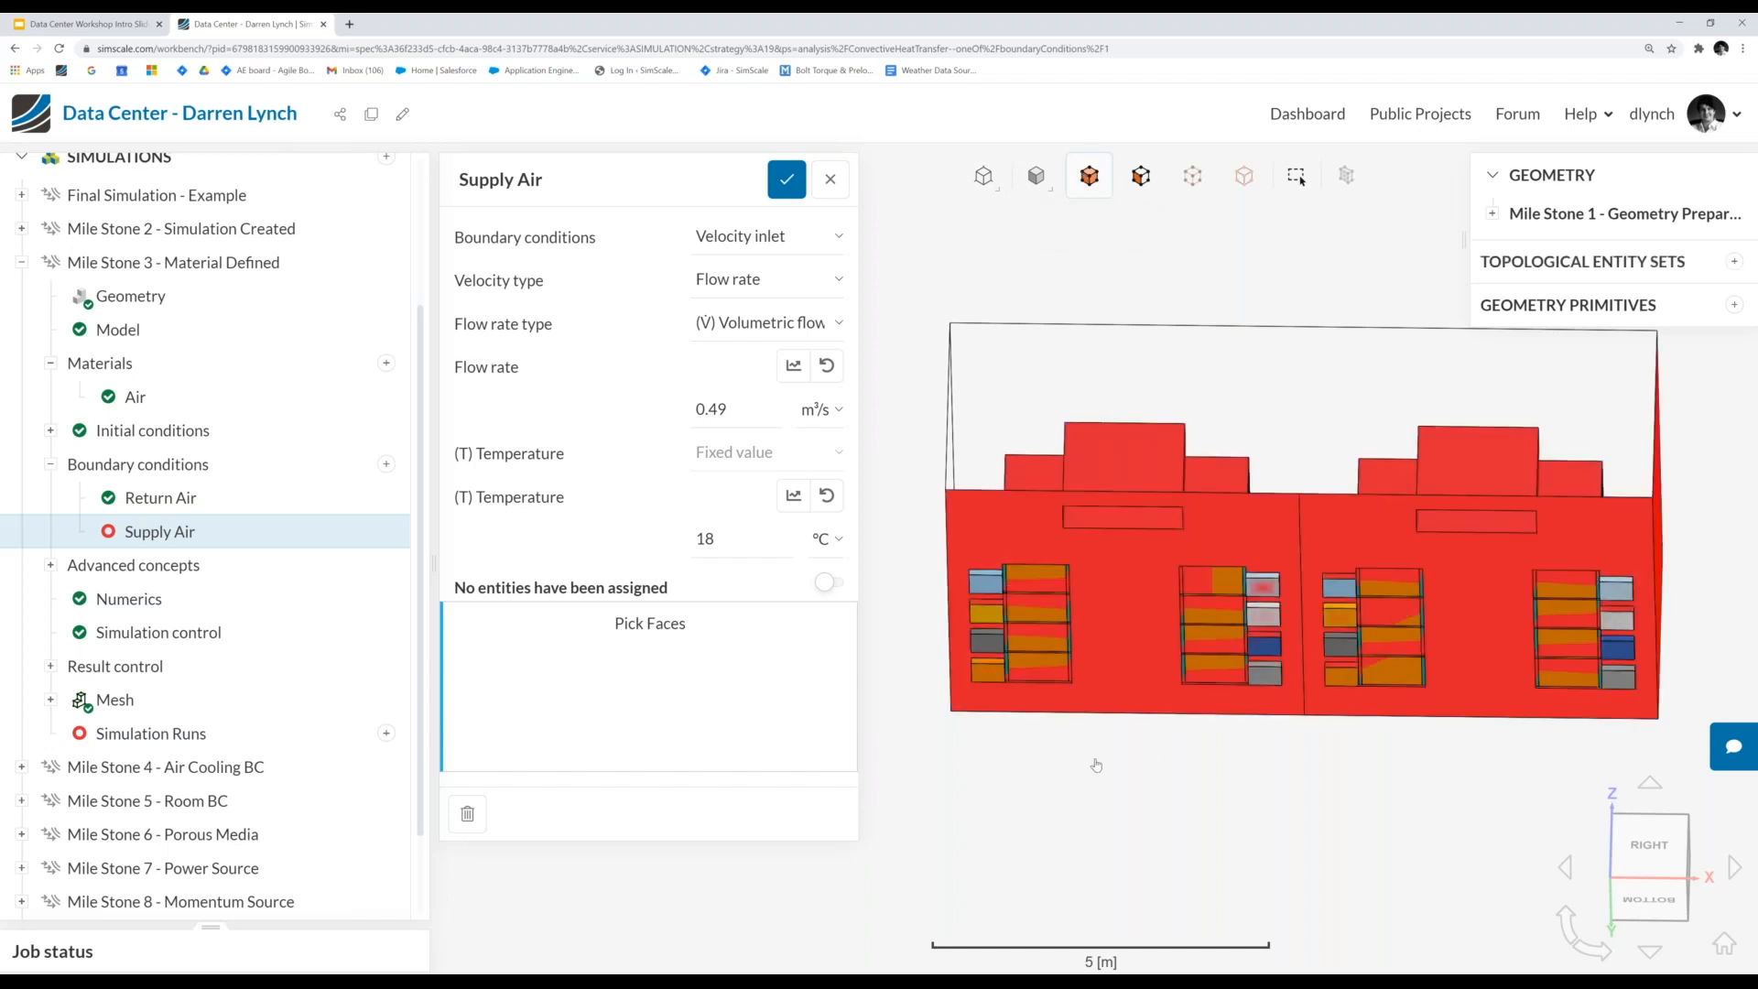
scroll(1181, 792, down, 2)
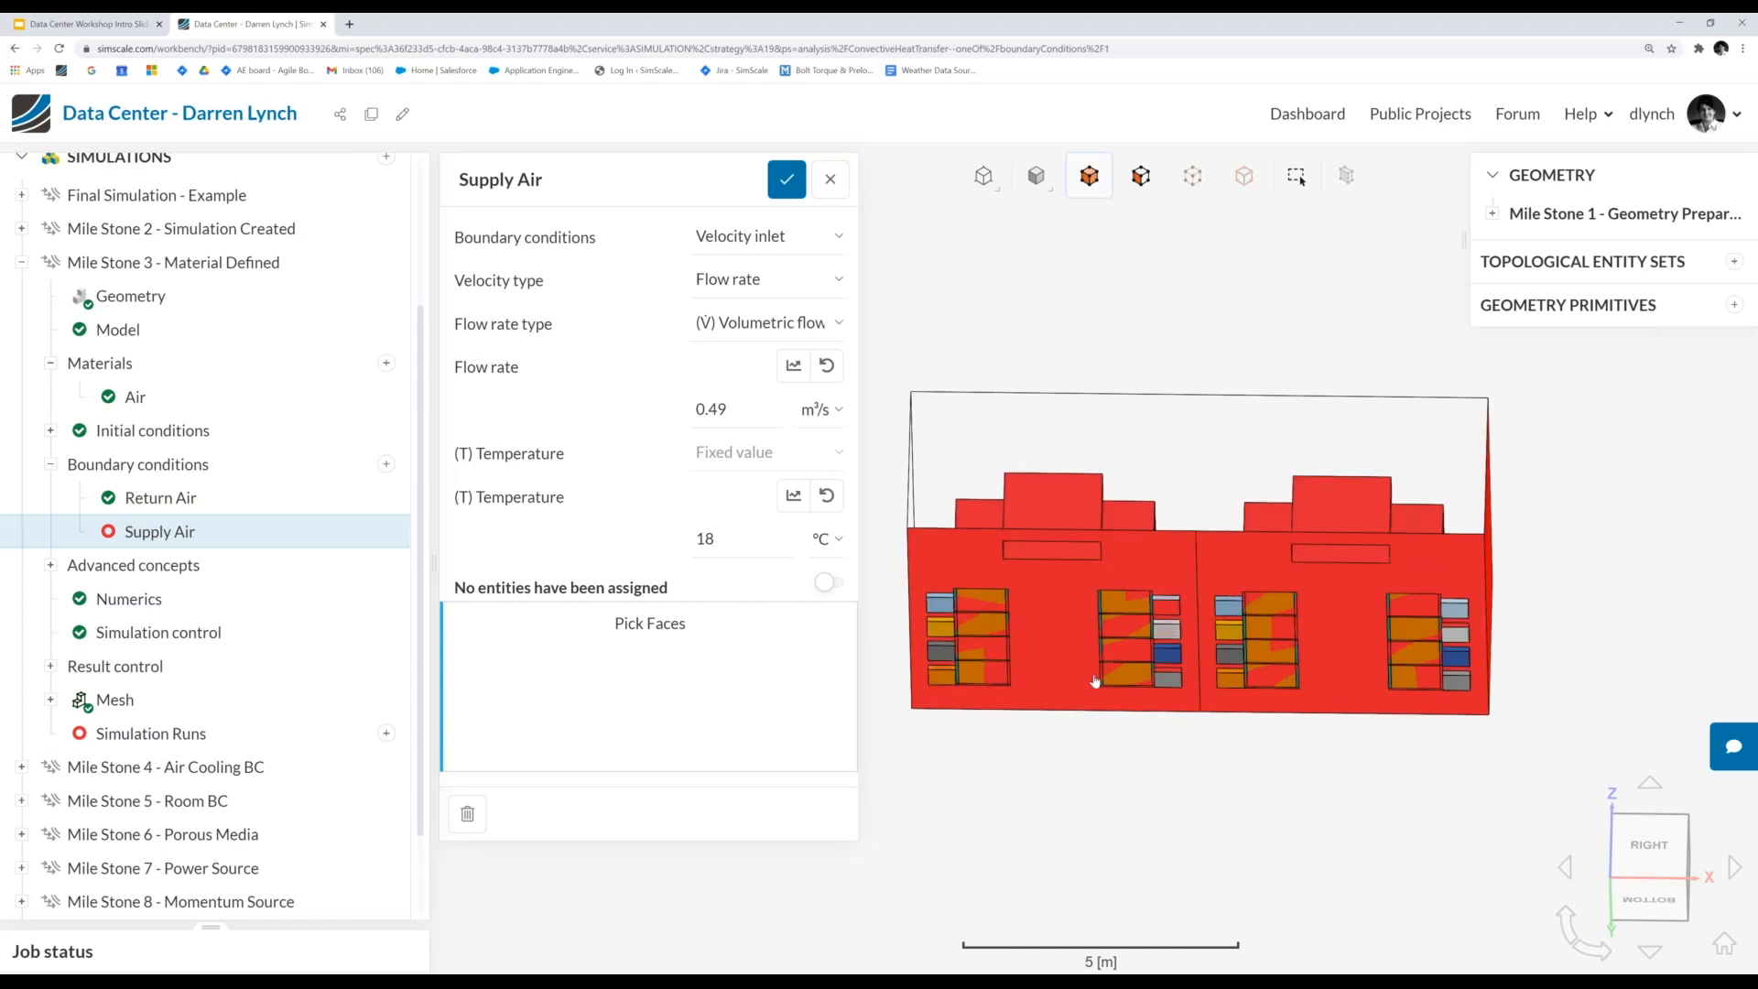
click(1095, 680)
drag(1098, 782, 1247, 384)
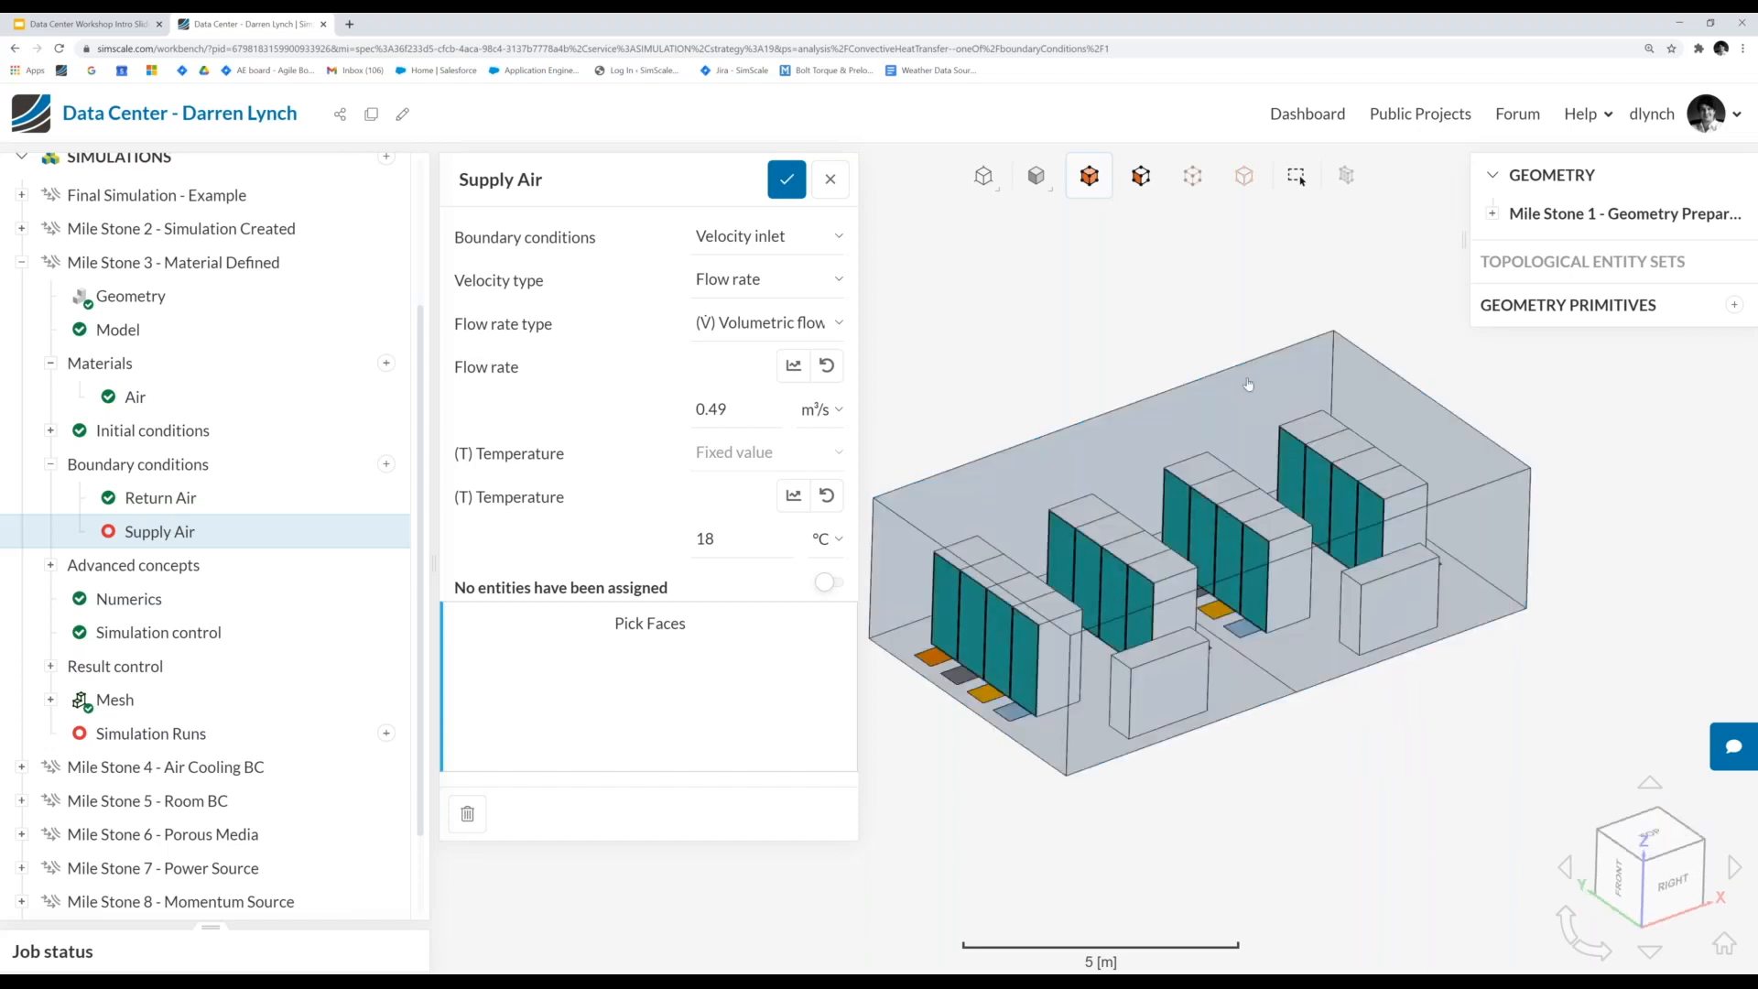
- Select and hide the room volume, then orbit to a side-on view of the rack rows
click(1248, 384)
drag(1316, 774, 1338, 758)
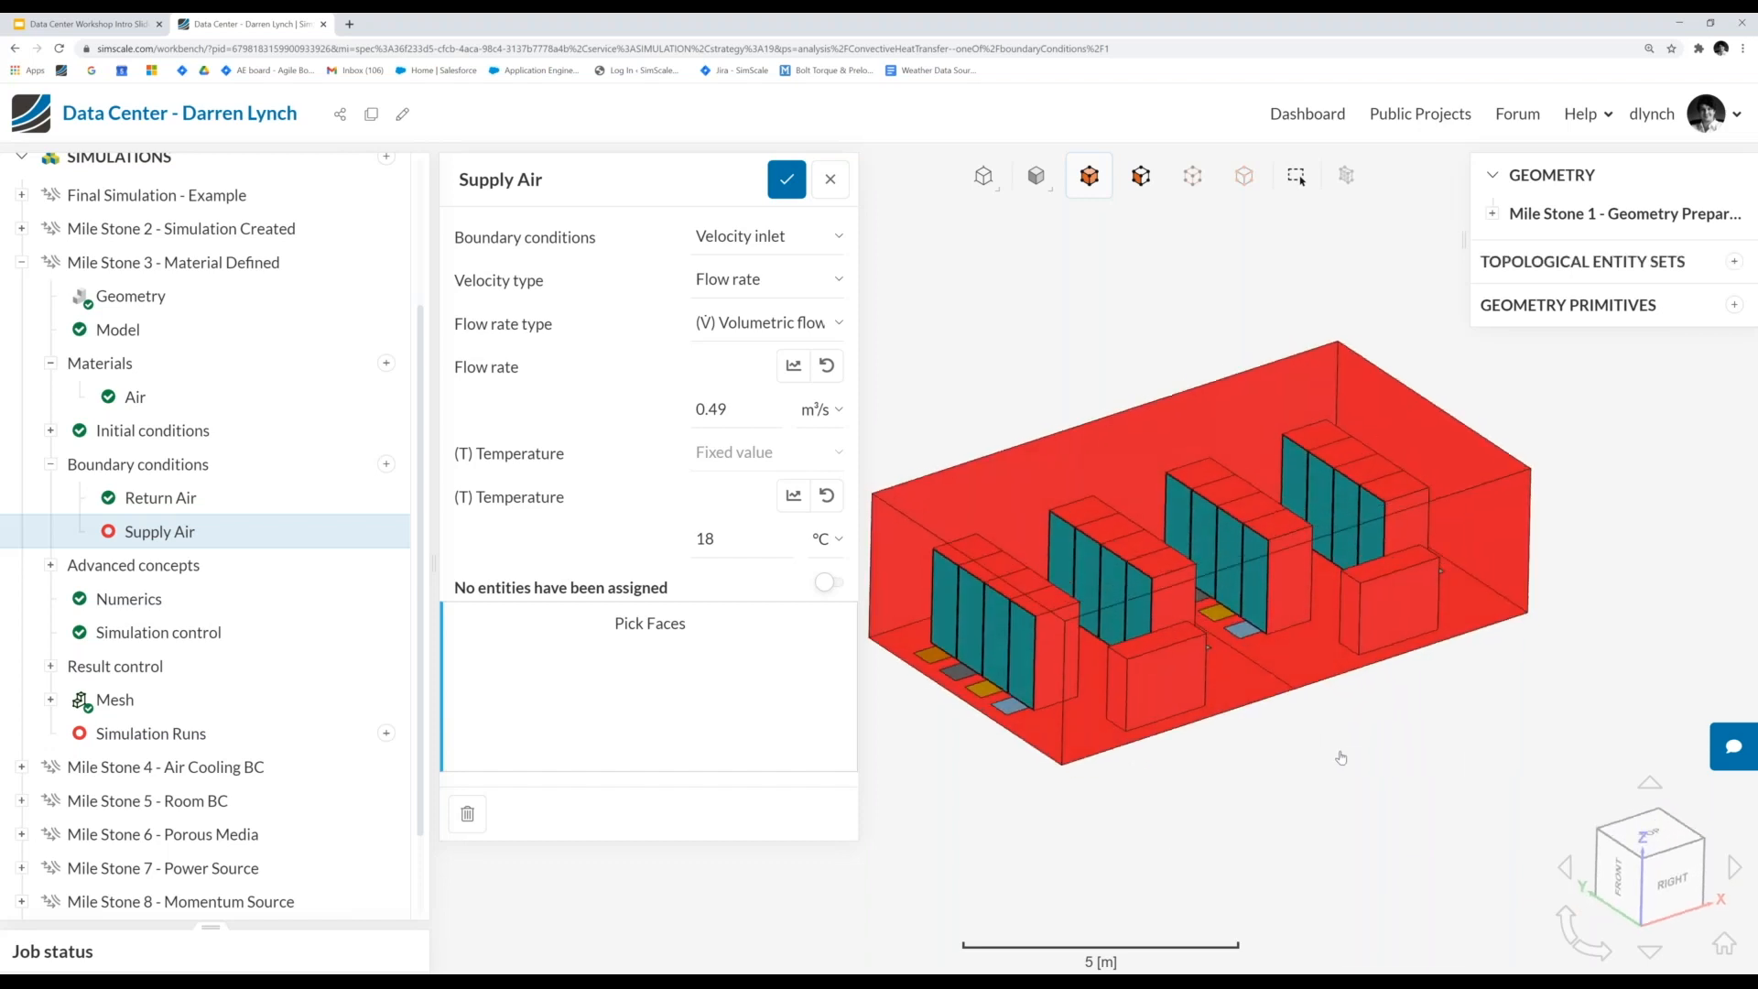
right_click(1341, 758)
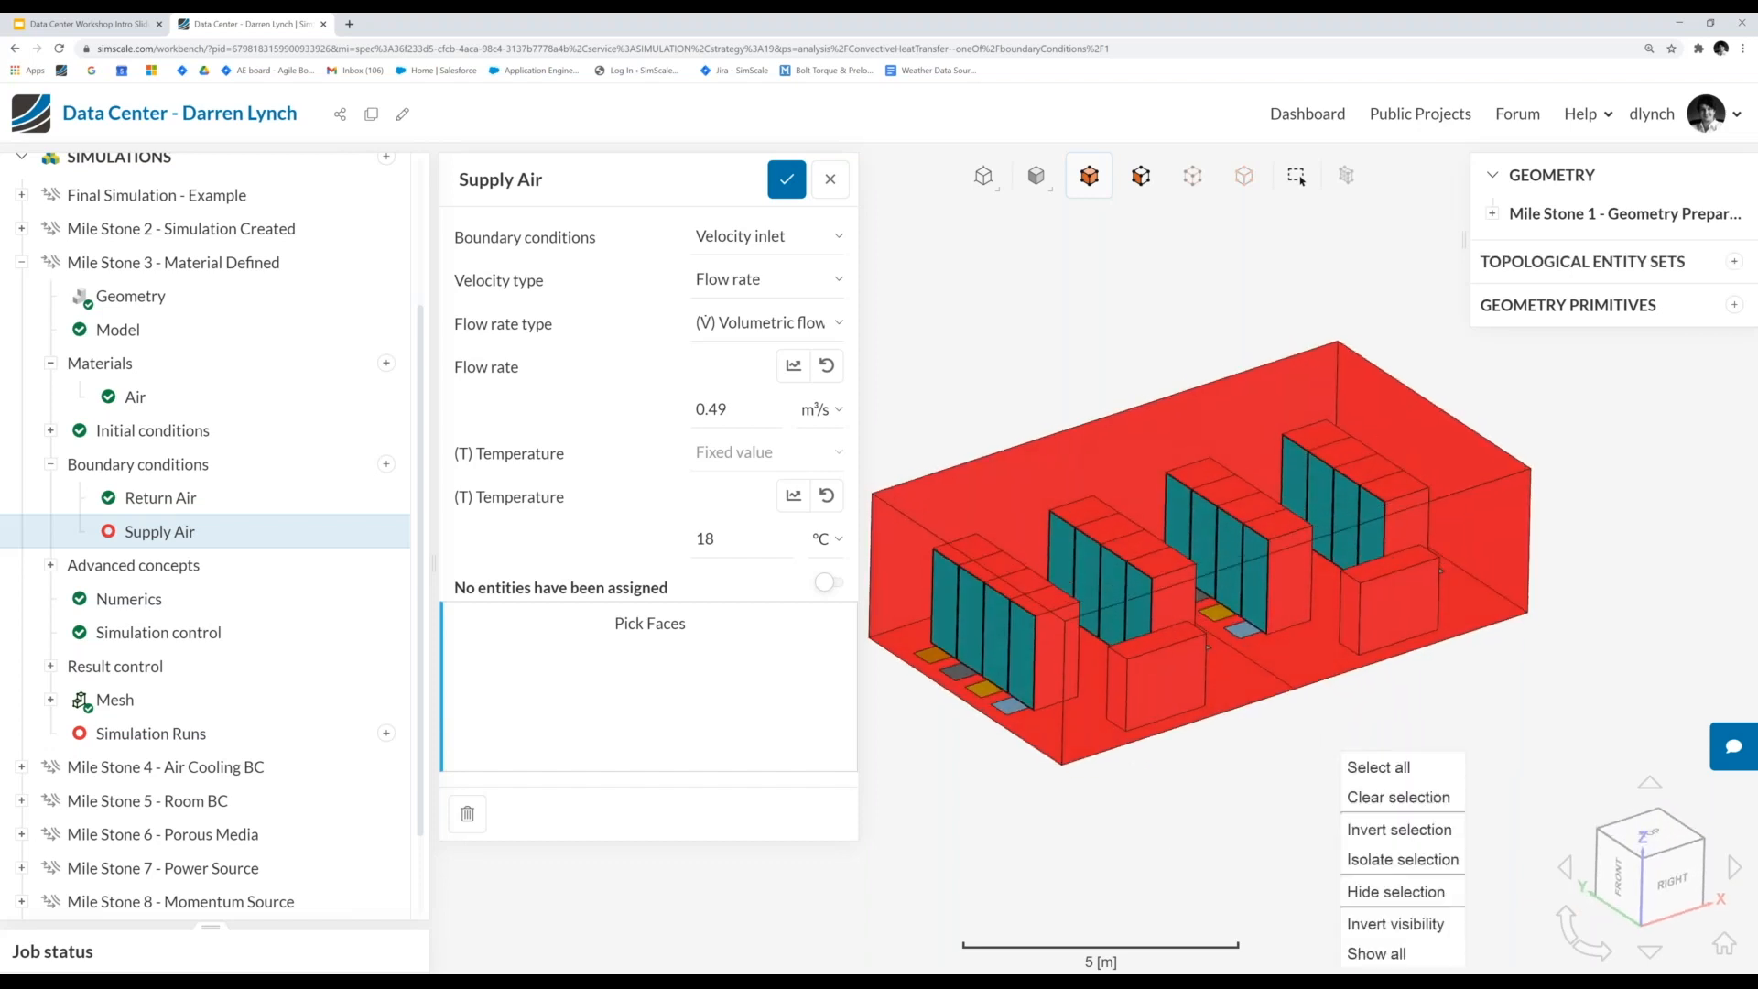
click(1395, 892)
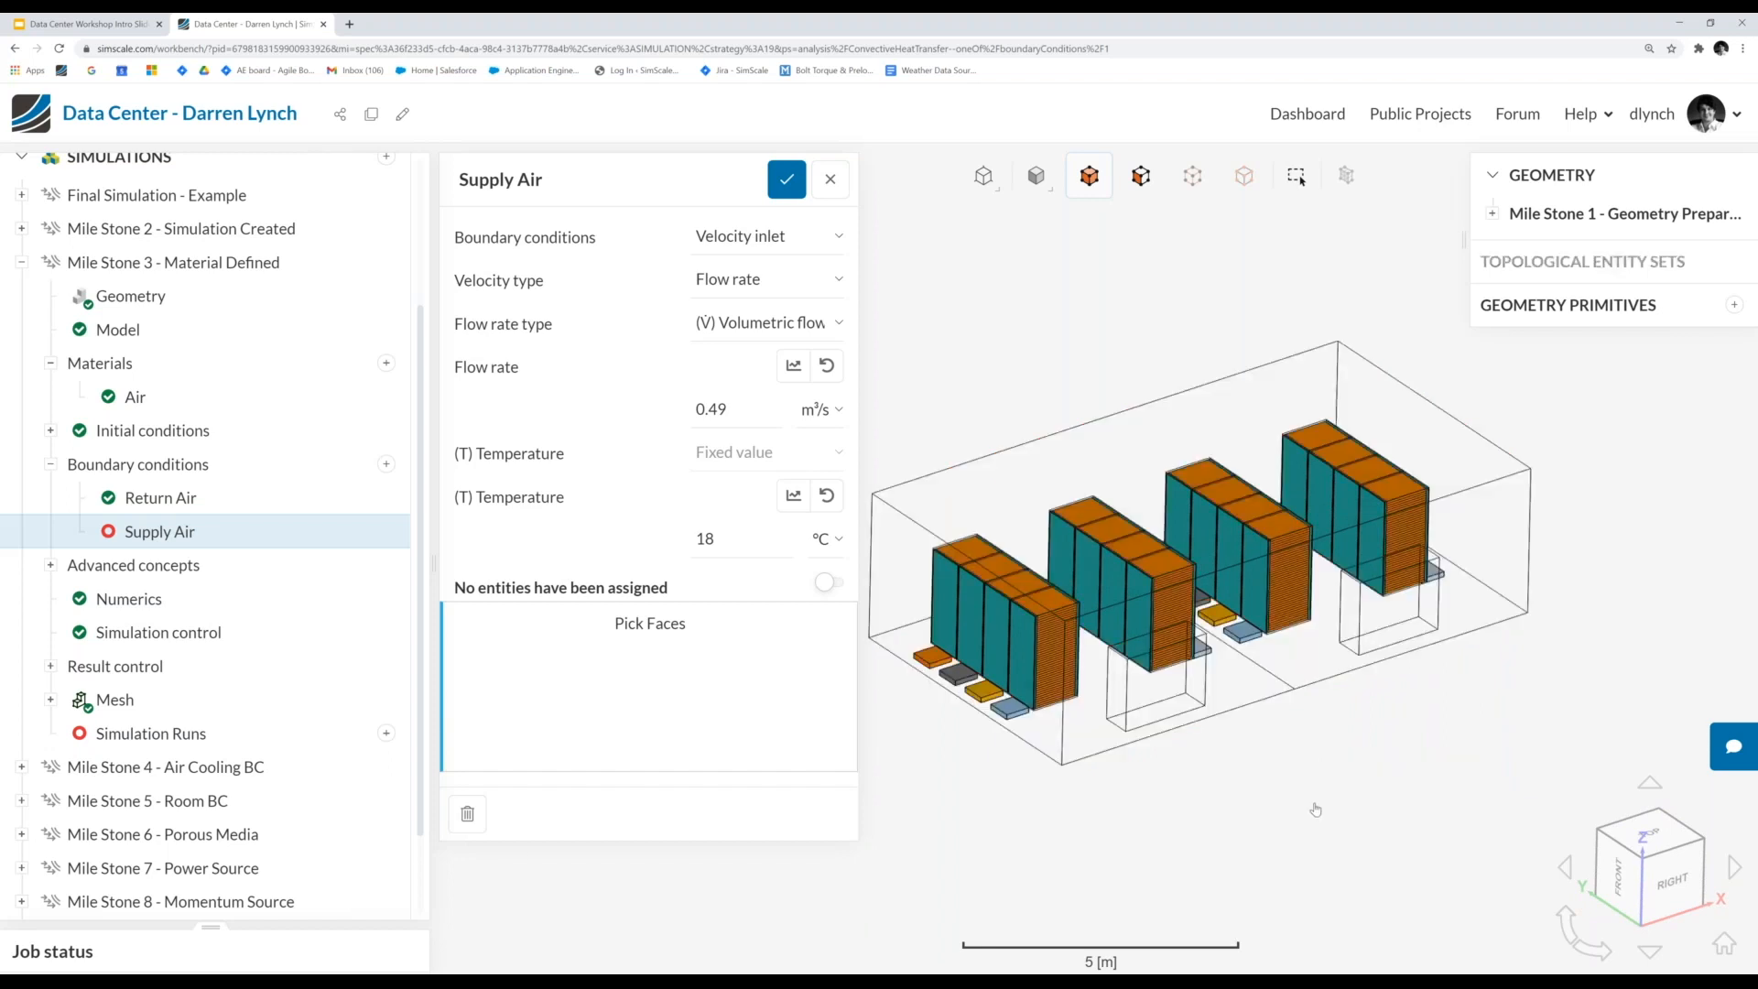
drag(1325, 766, 1263, 778)
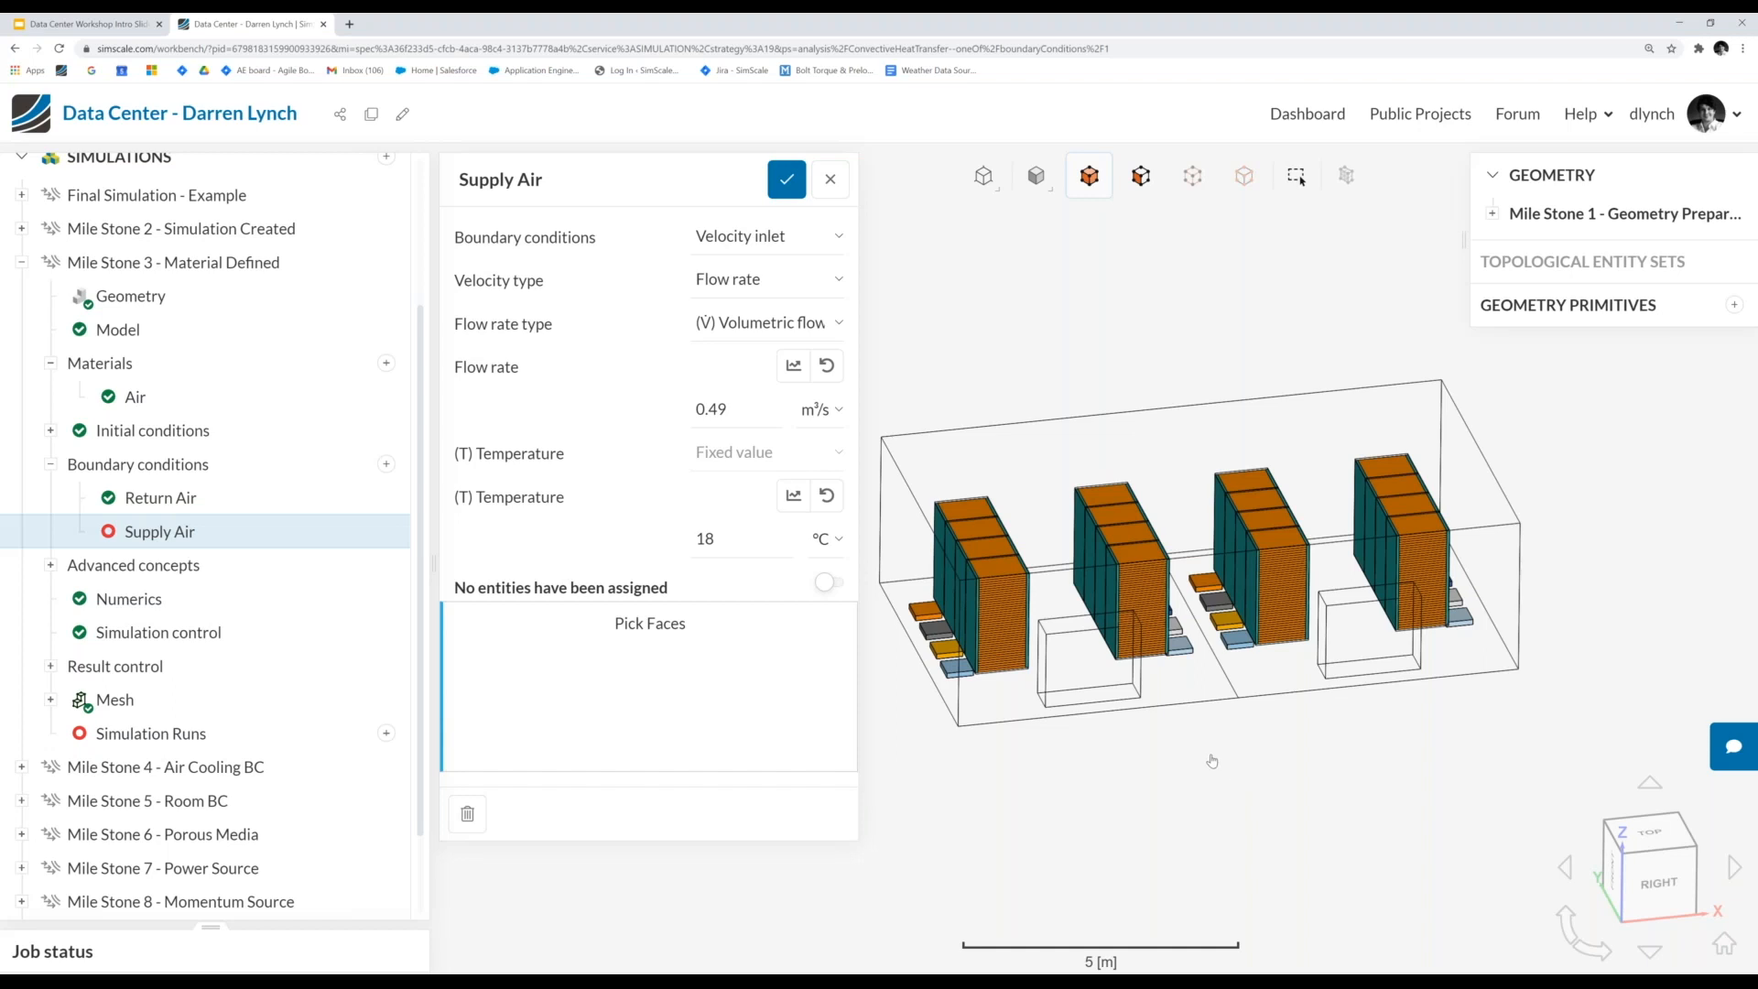
right_click(1100, 311)
right_click(1055, 295)
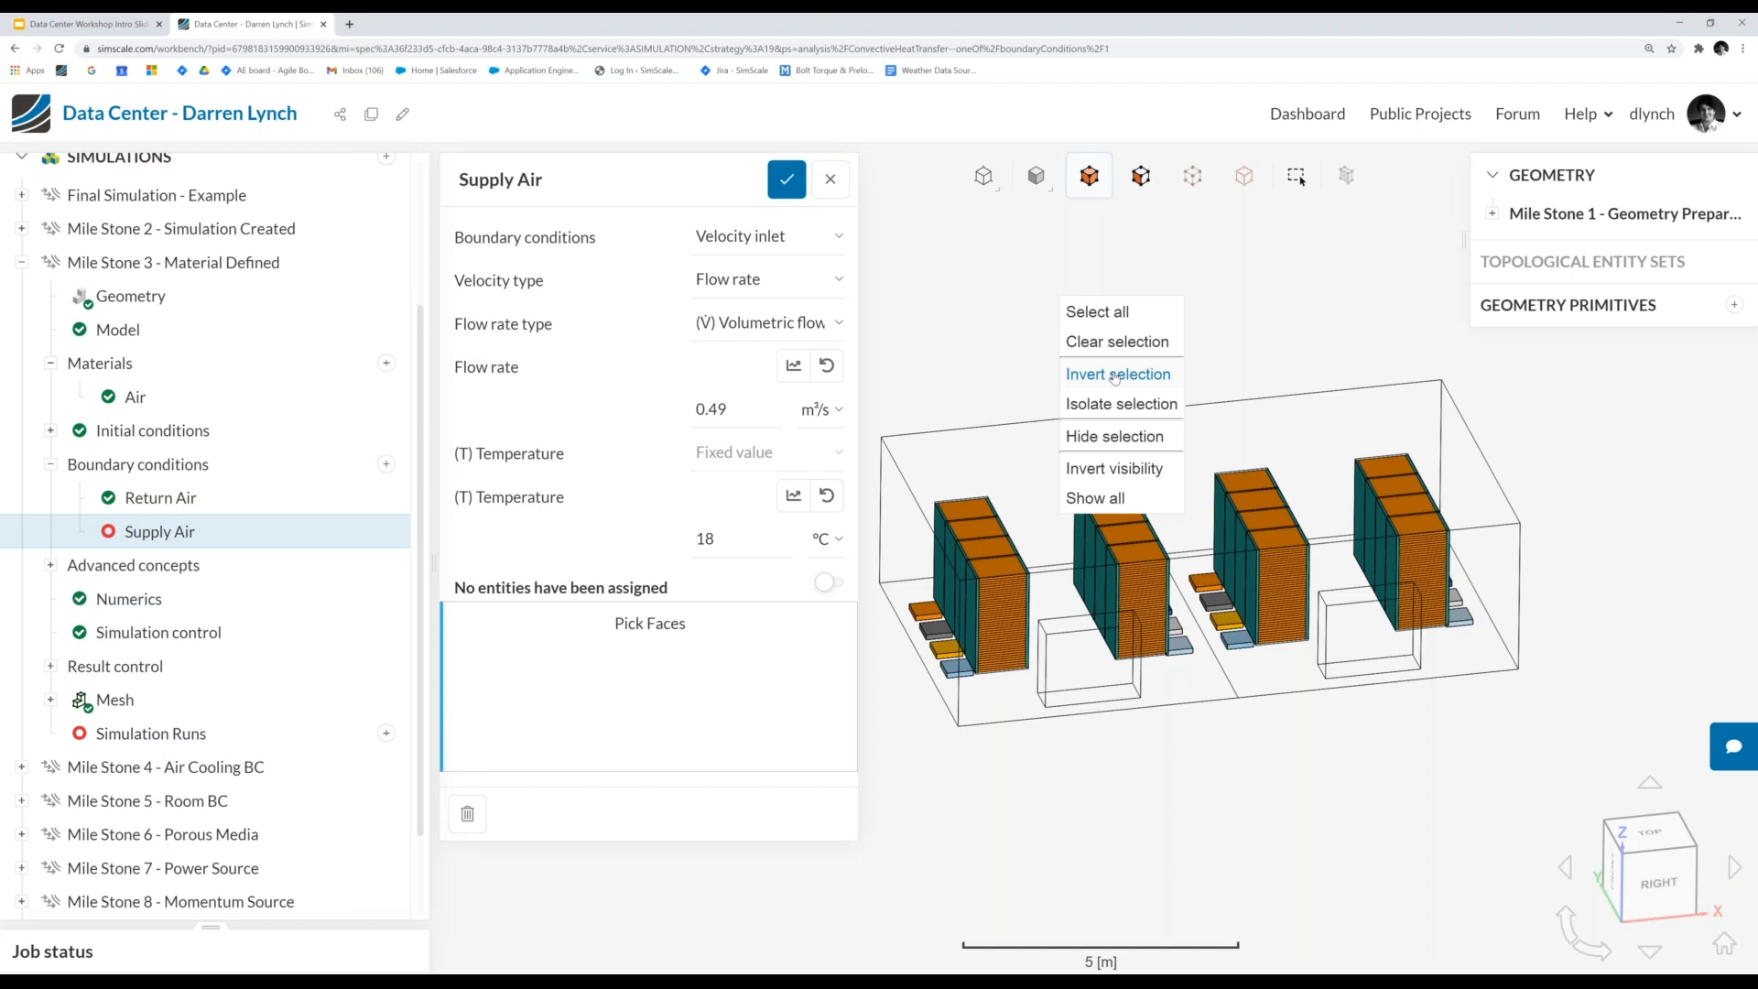
- Invert visibility to show only the room box and orbit to face its bottom
click(1091, 469)
drag(1185, 793, 1167, 478)
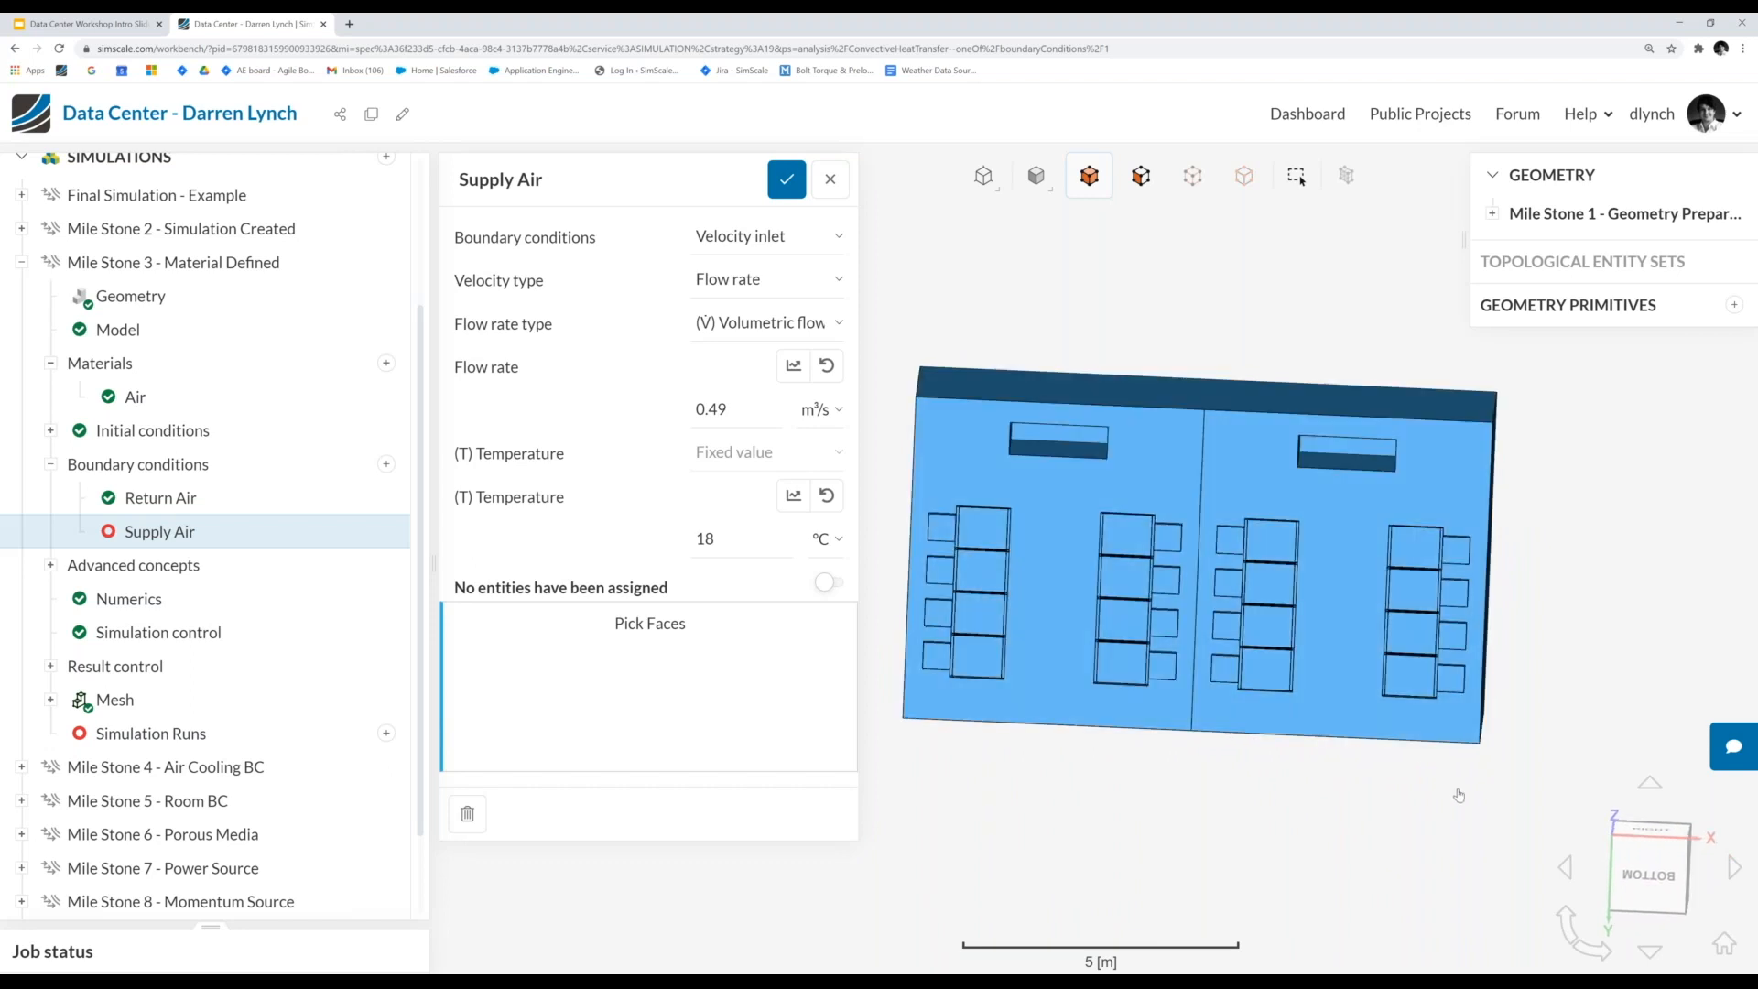
click(825, 584)
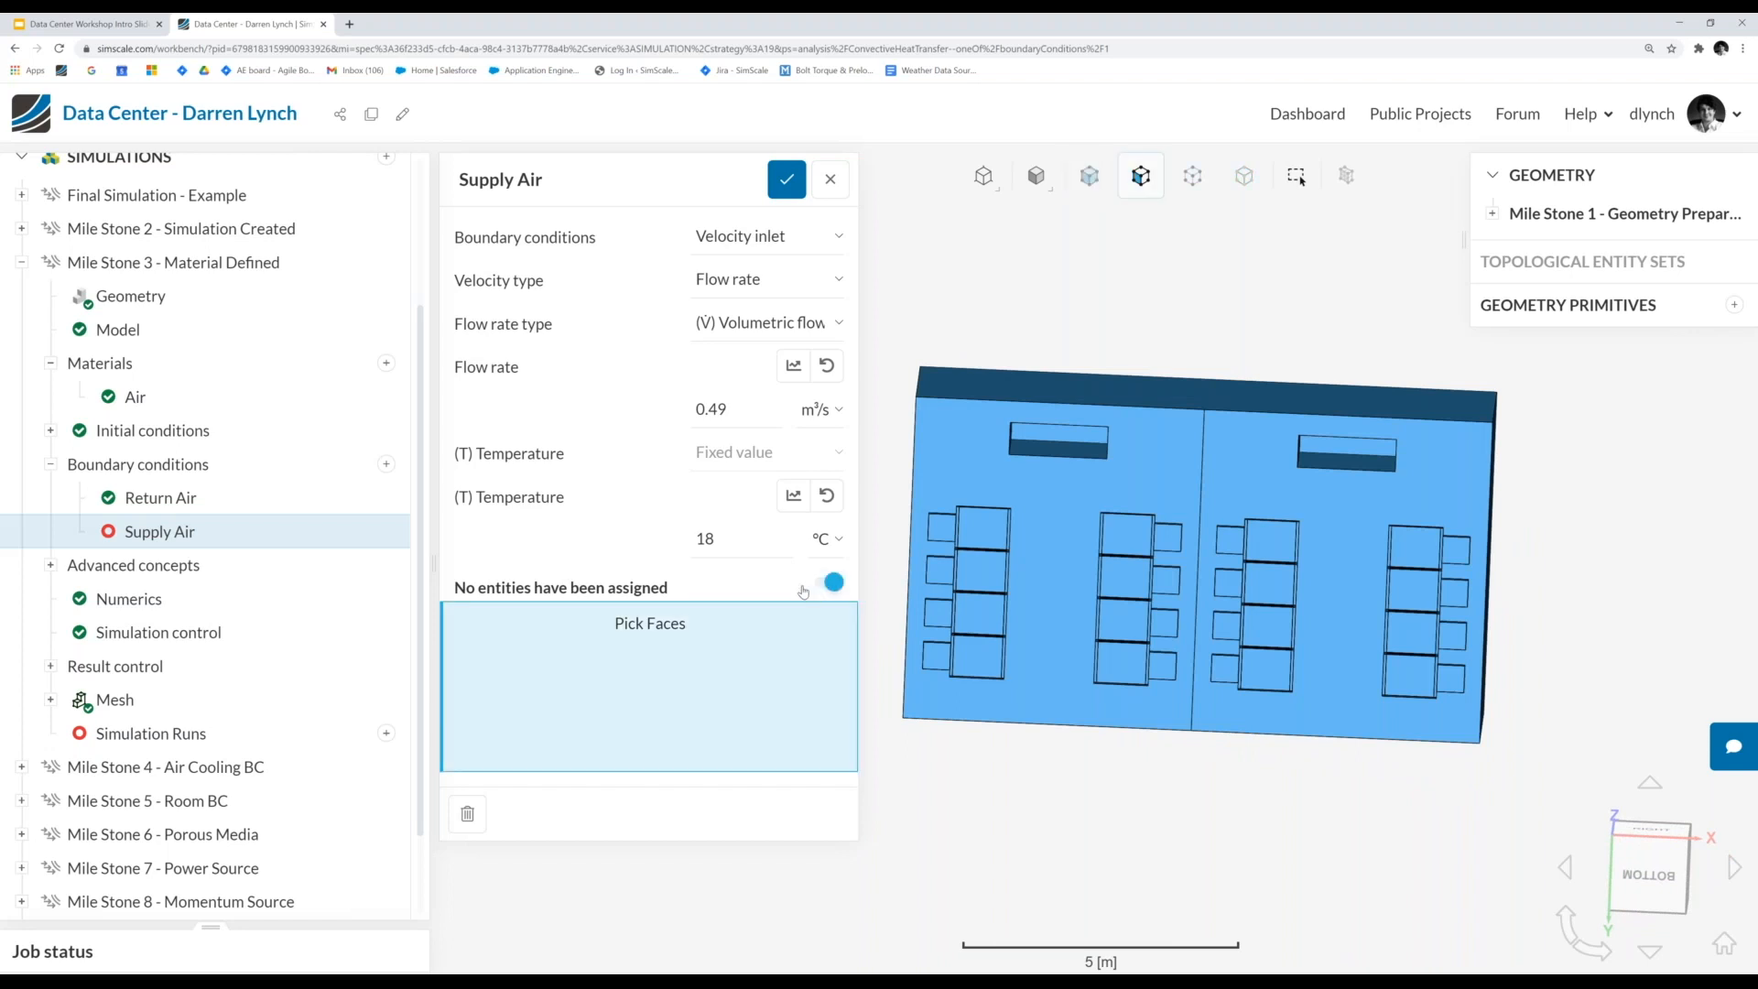
mouse_move(985, 777)
mouse_down()
mouse_move(973, 758)
mouse_move(1008, 760)
mouse_up()
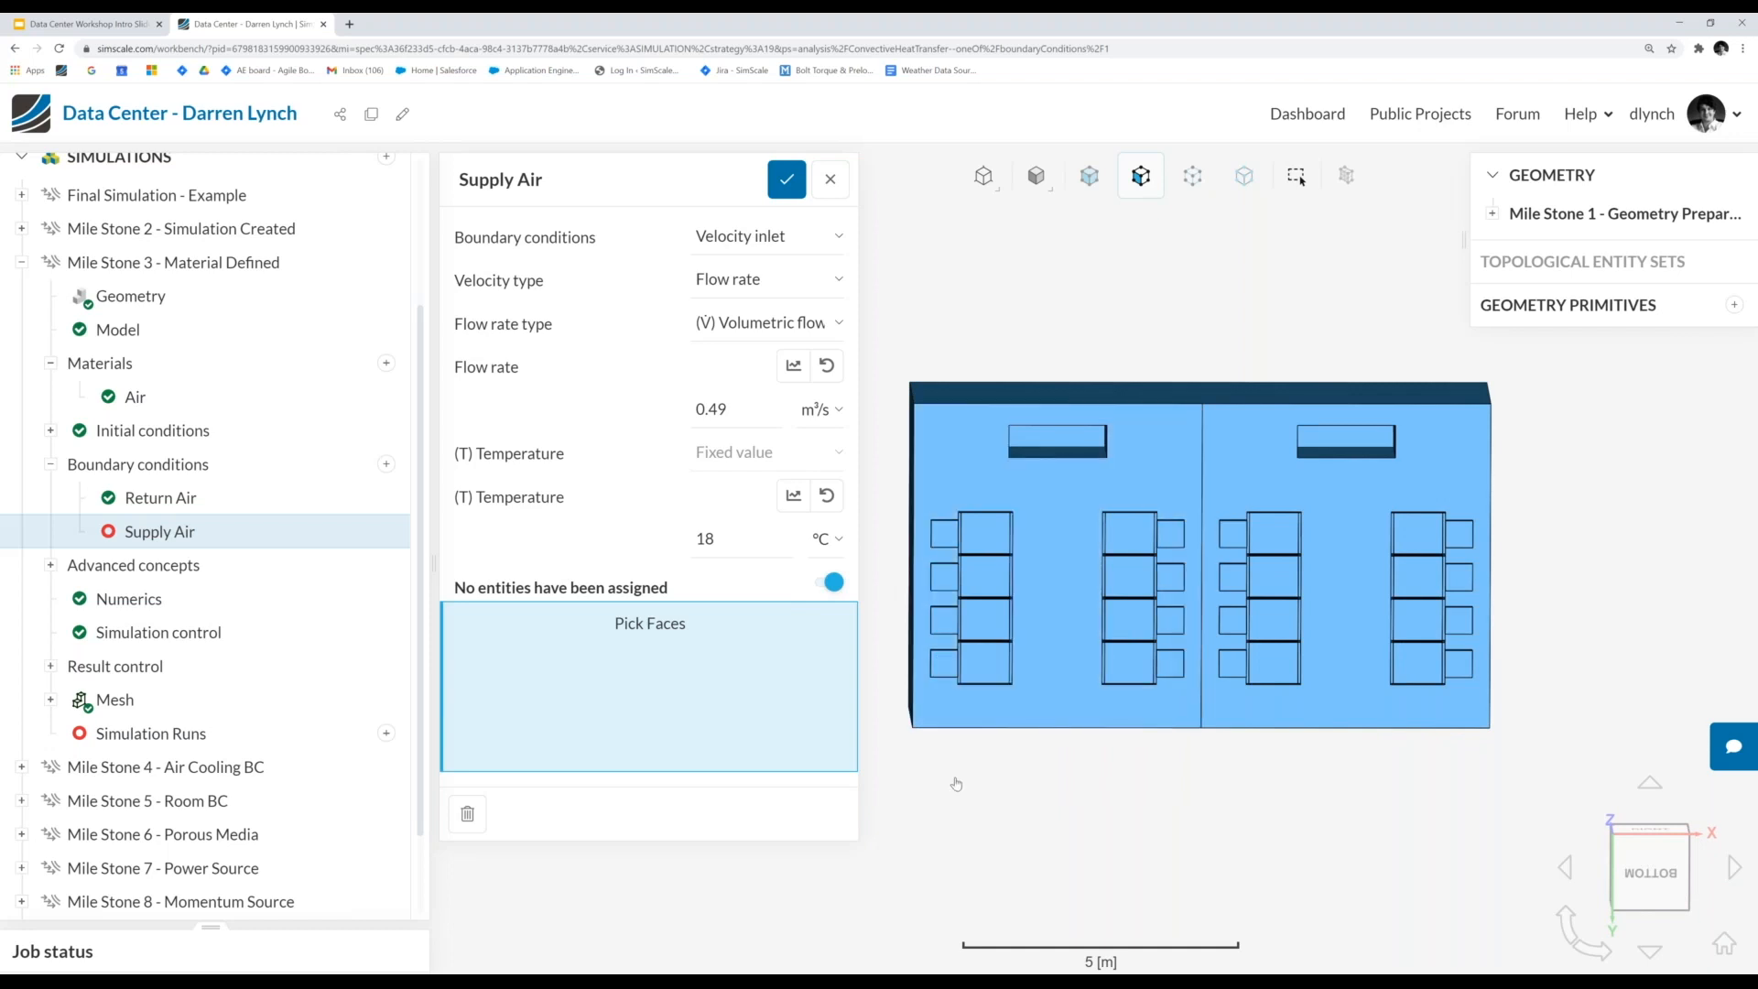
- Assign the 16 floor vent faces, four columns of four, to Supply Air and save it
click(944, 534)
click(944, 577)
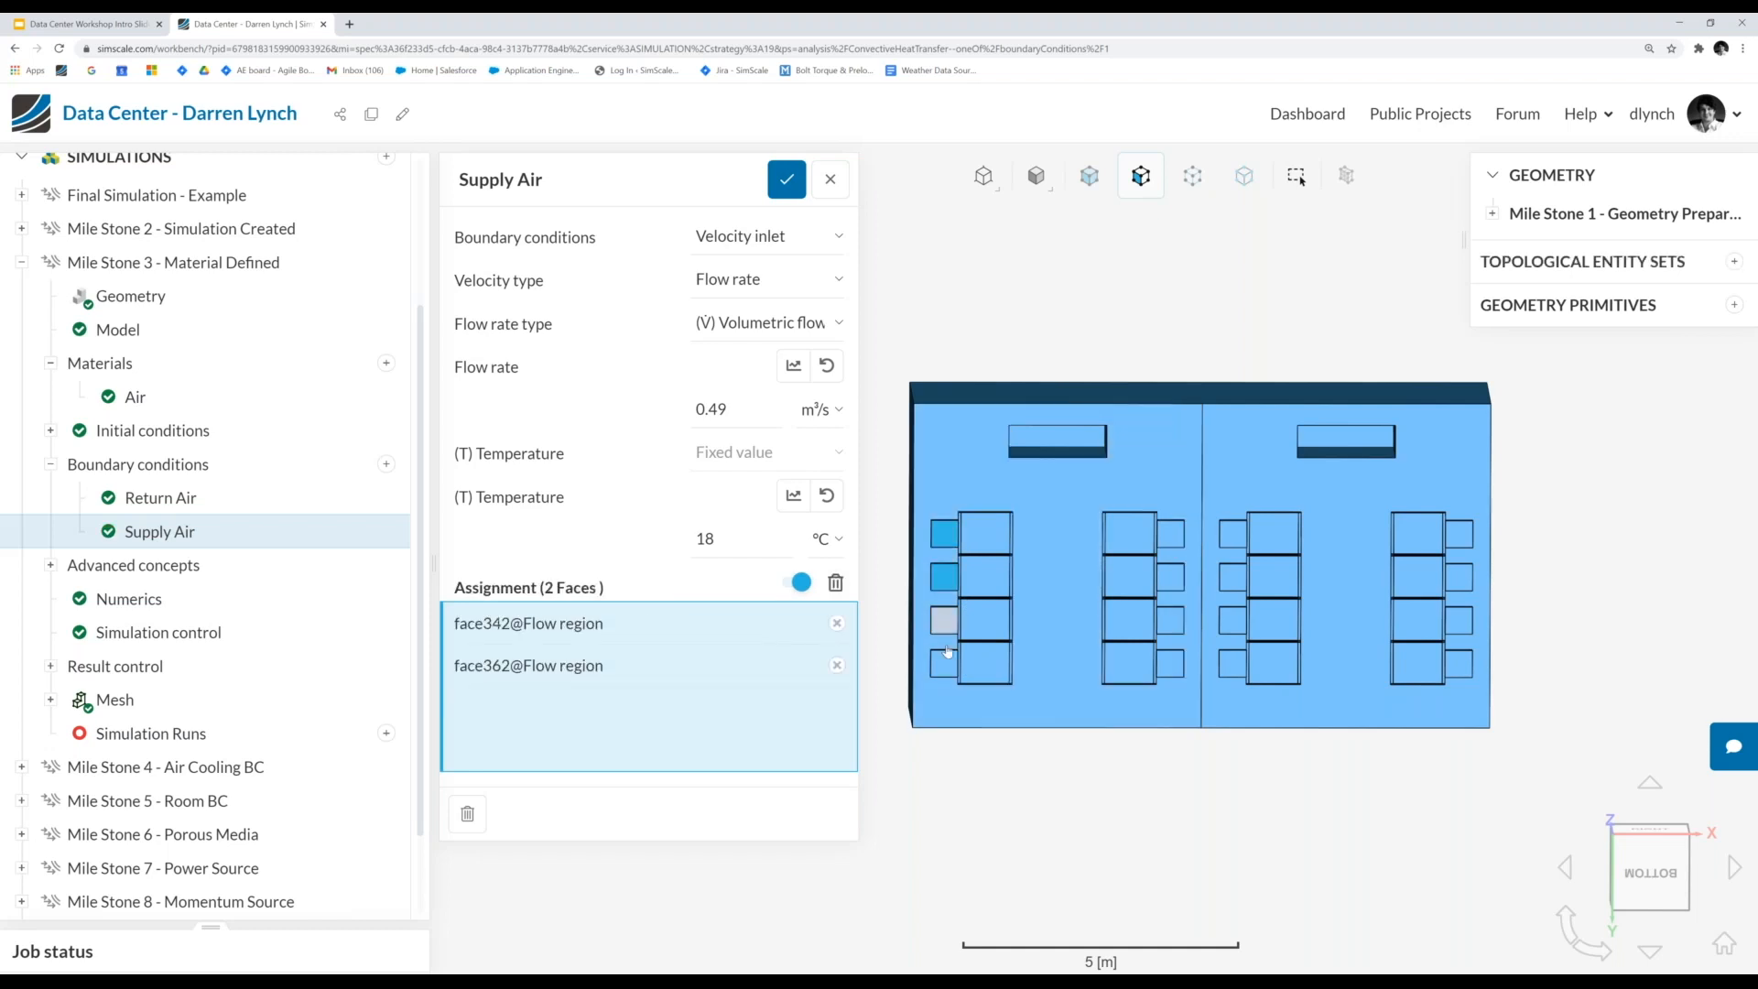
click(944, 620)
click(944, 663)
click(1170, 663)
click(1170, 620)
click(1170, 577)
click(1170, 534)
click(1234, 534)
click(1233, 576)
click(1234, 623)
click(1233, 663)
click(1459, 663)
click(1459, 620)
click(1459, 577)
click(1459, 533)
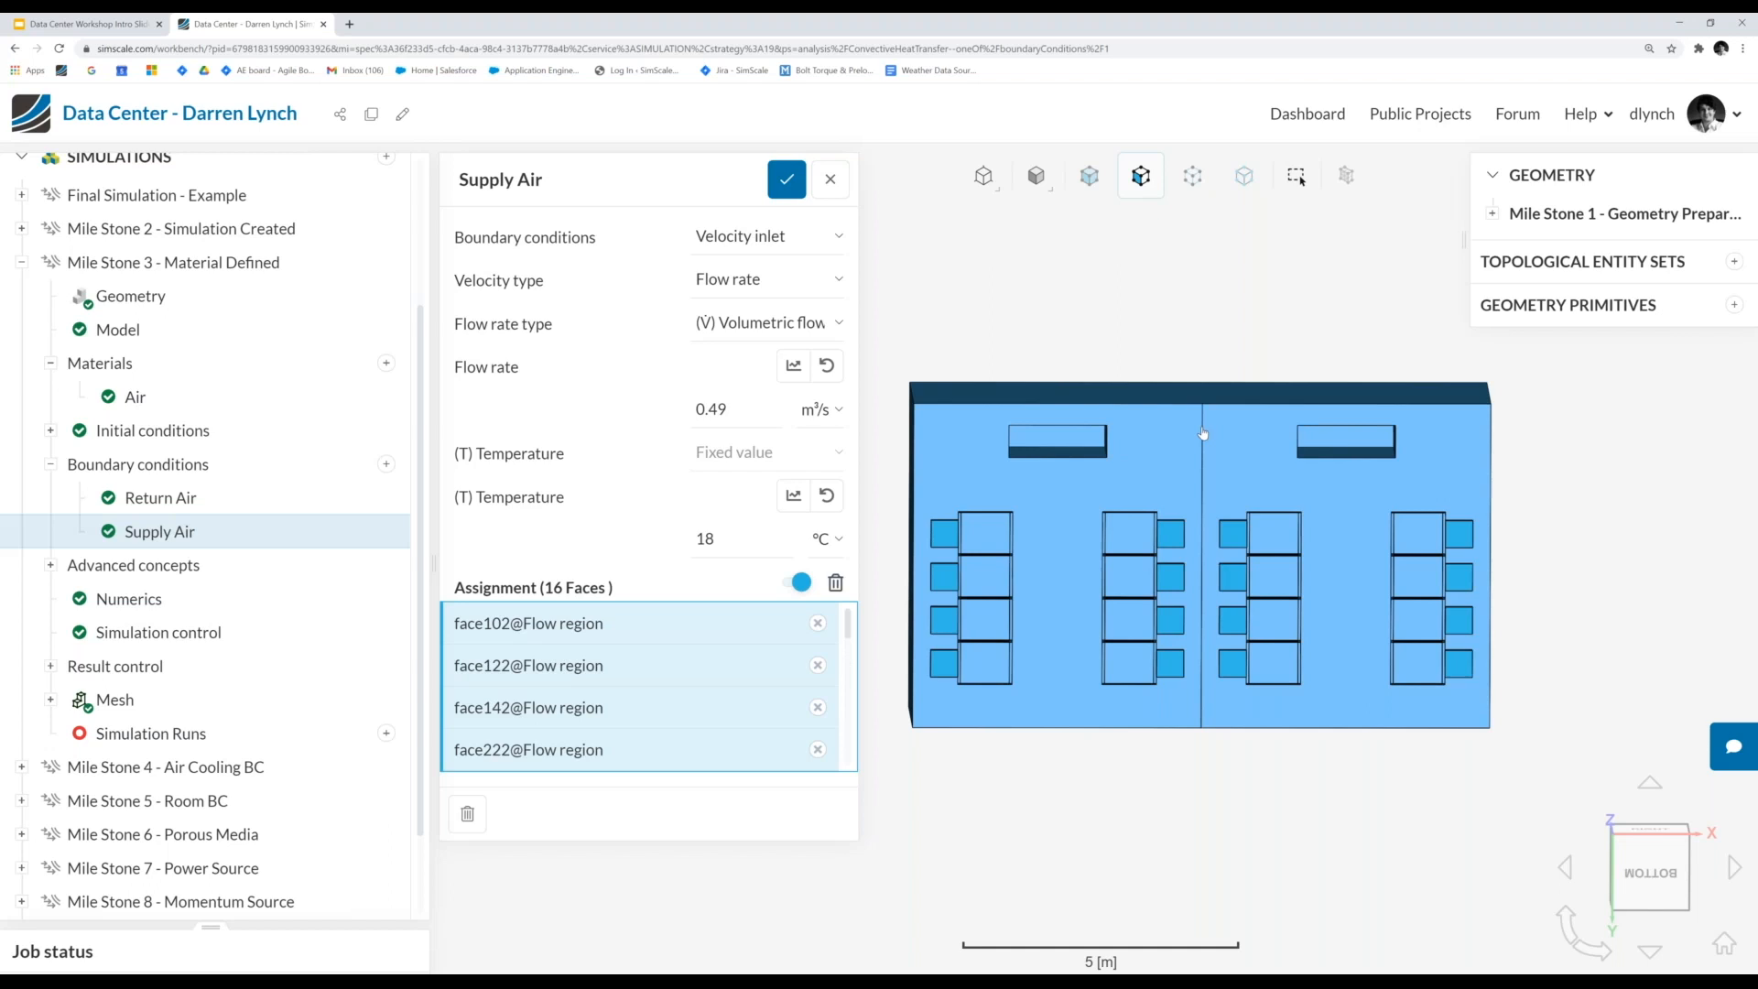
mouse_move(1197, 314)
mouse_down()
mouse_move(1214, 352)
mouse_move(1184, 340)
mouse_up()
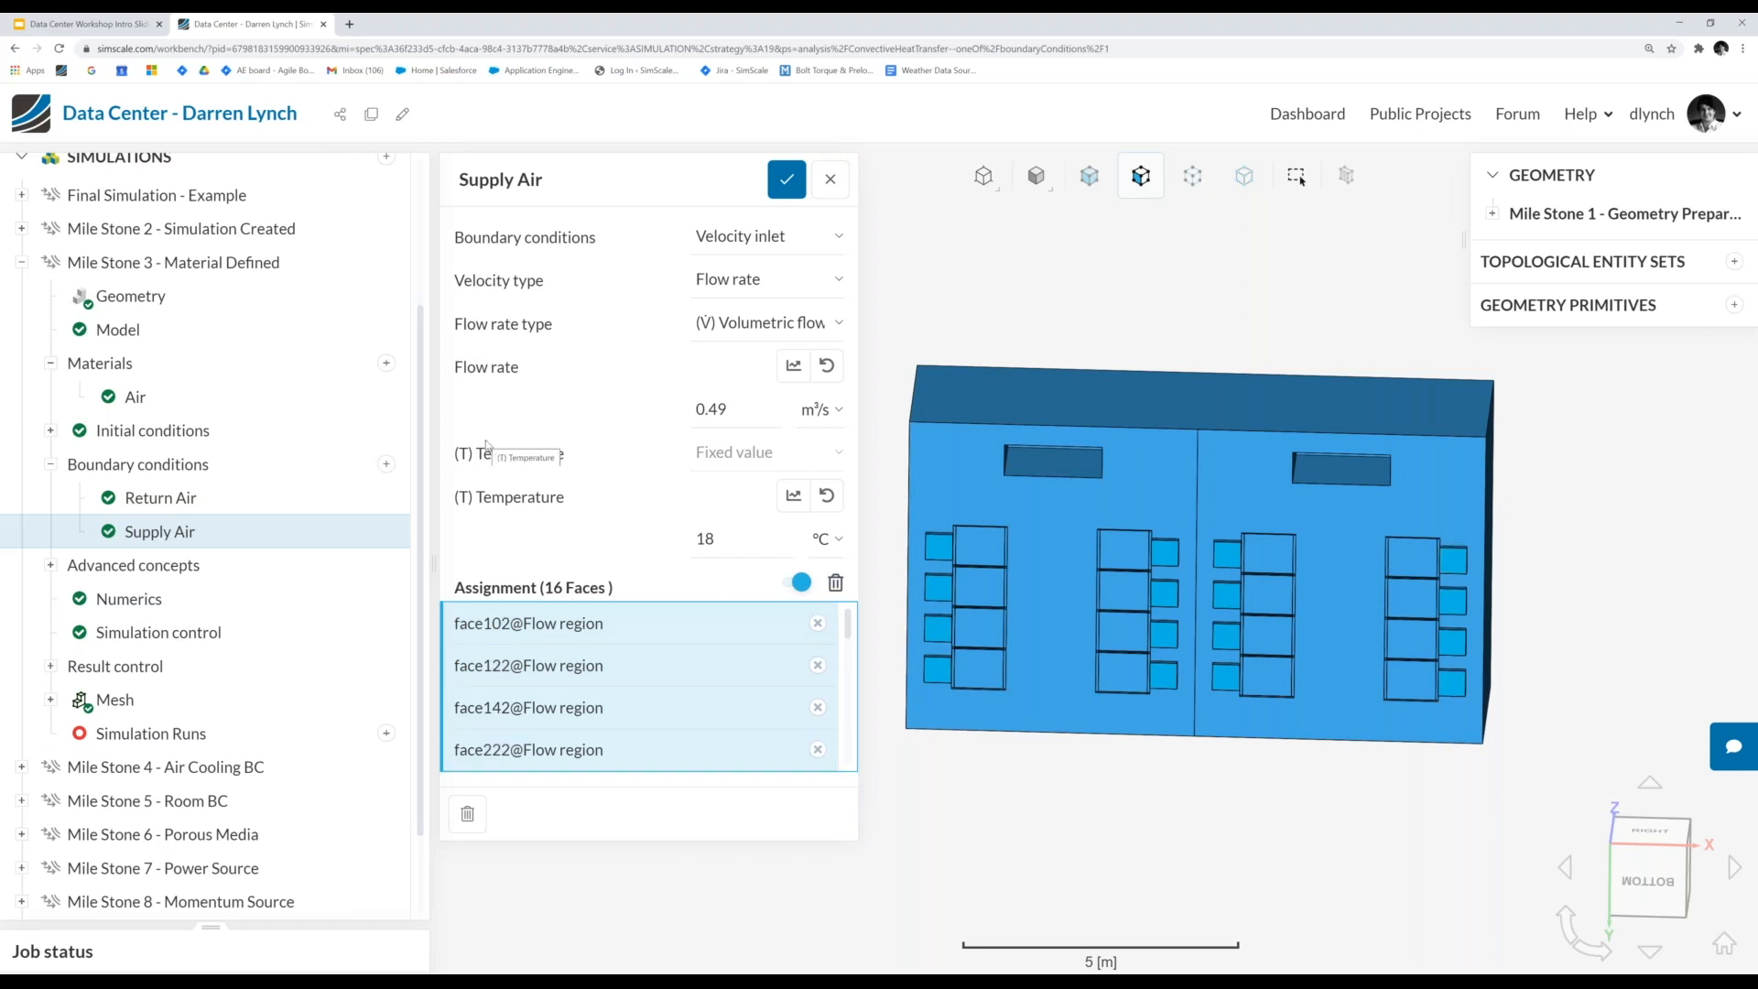
click(786, 180)
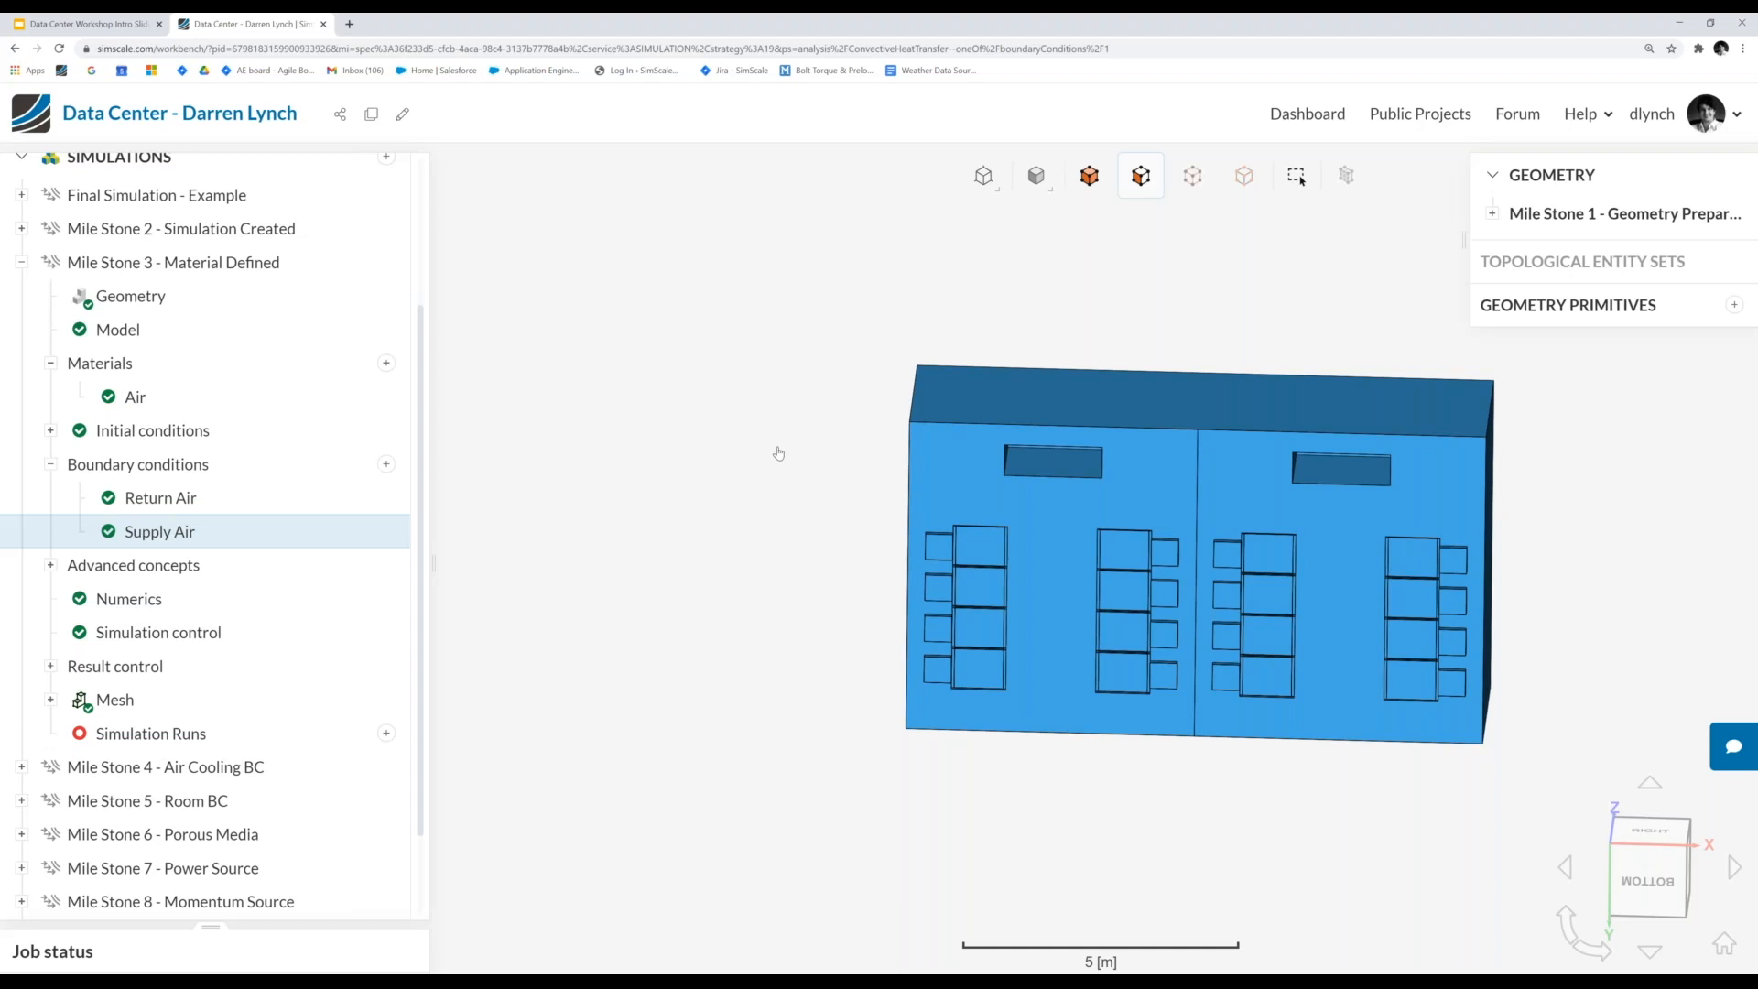
- Collapse Mile Stone 3, open Mile Stone 4 - Air Cooling BC, and list boundary condition types
drag(699, 388, 827, 707)
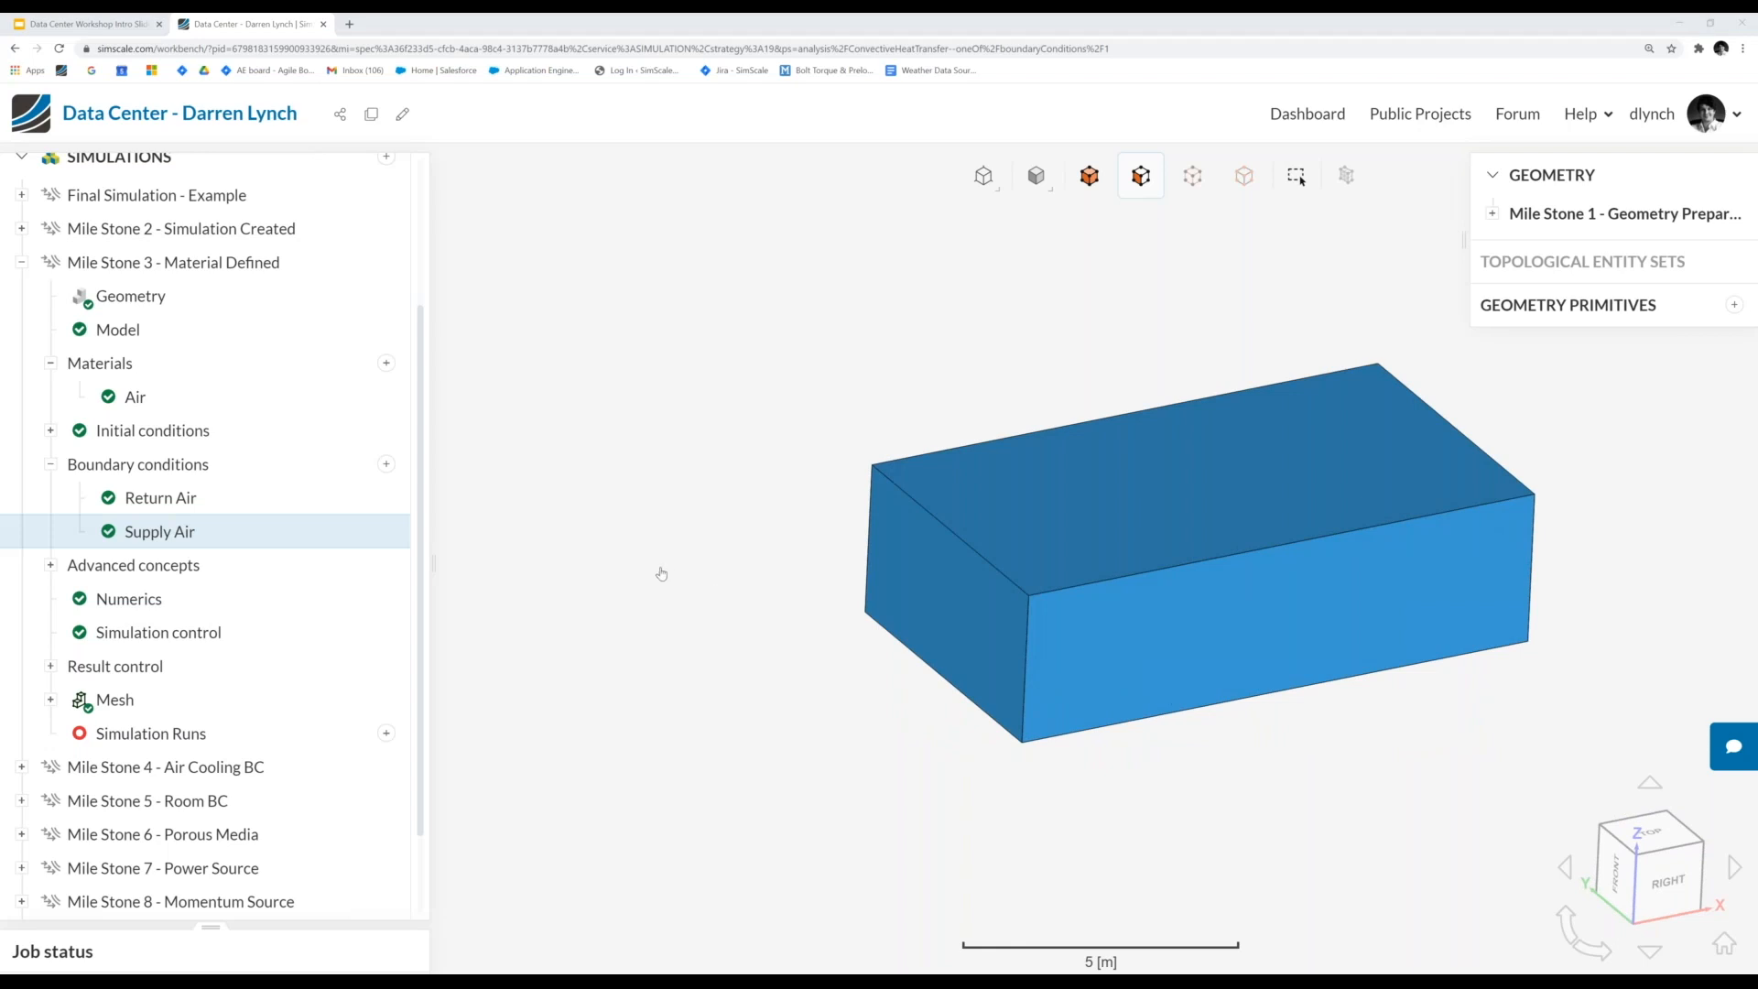
scroll(915, 586, down, 2)
scroll(1197, 596, up, 2)
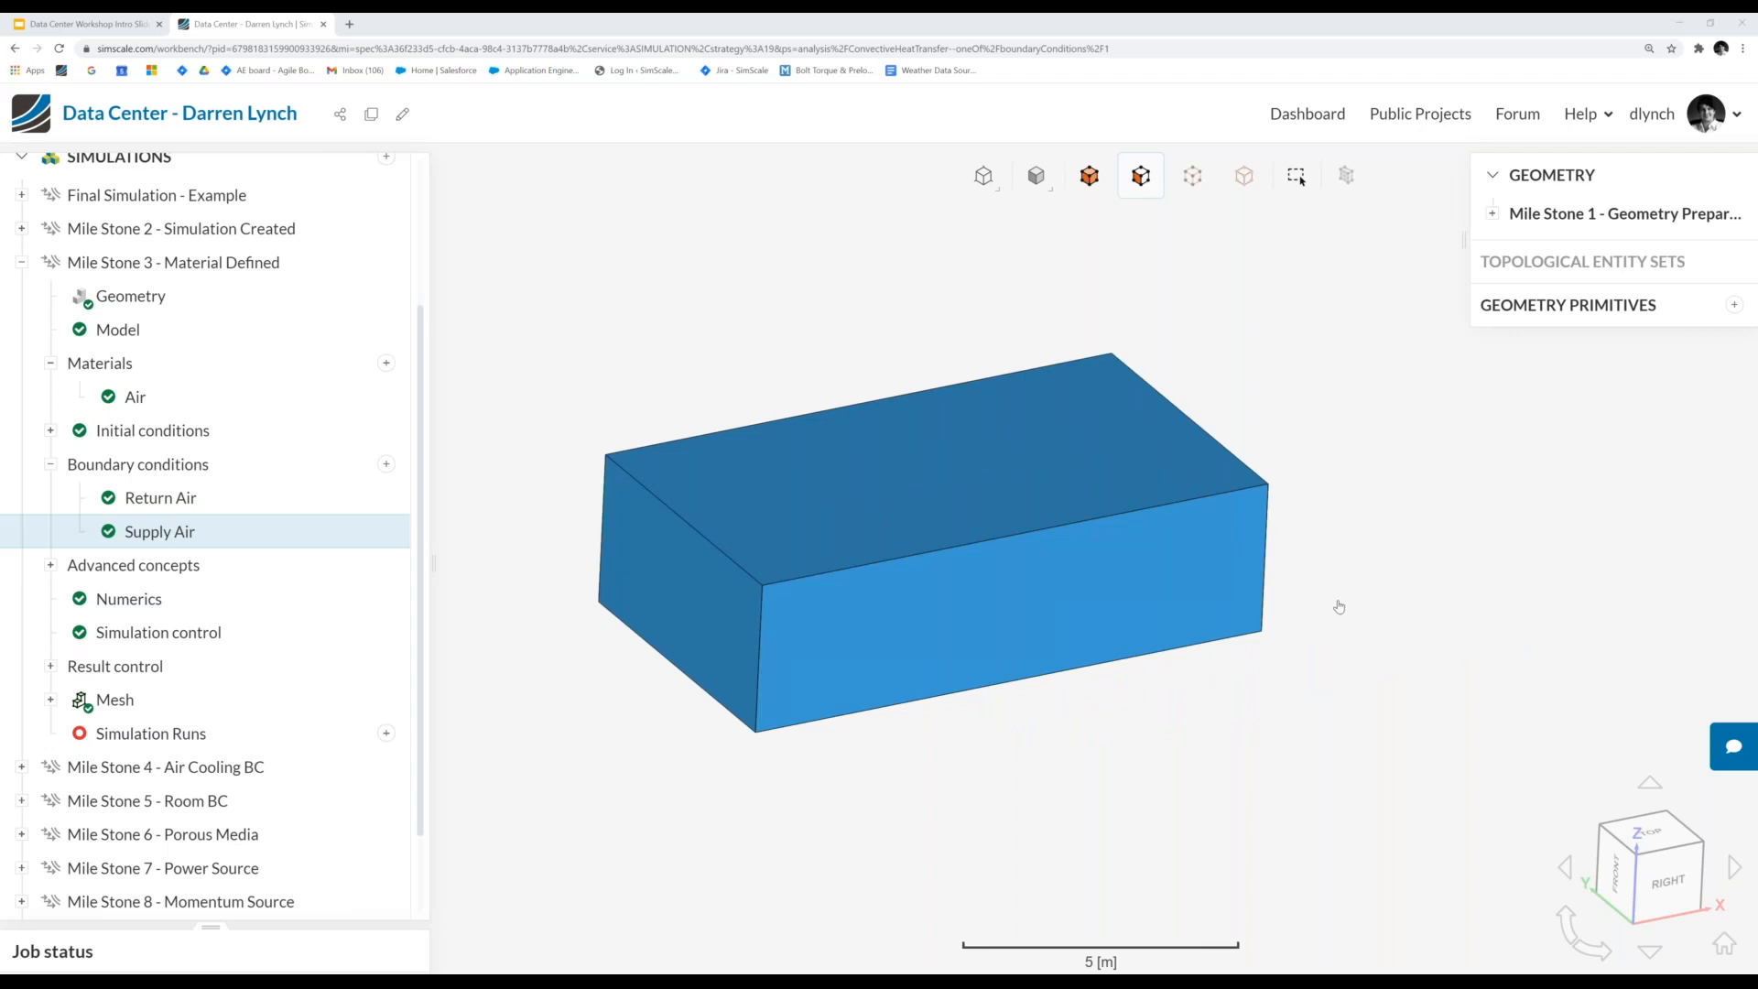
click(22, 263)
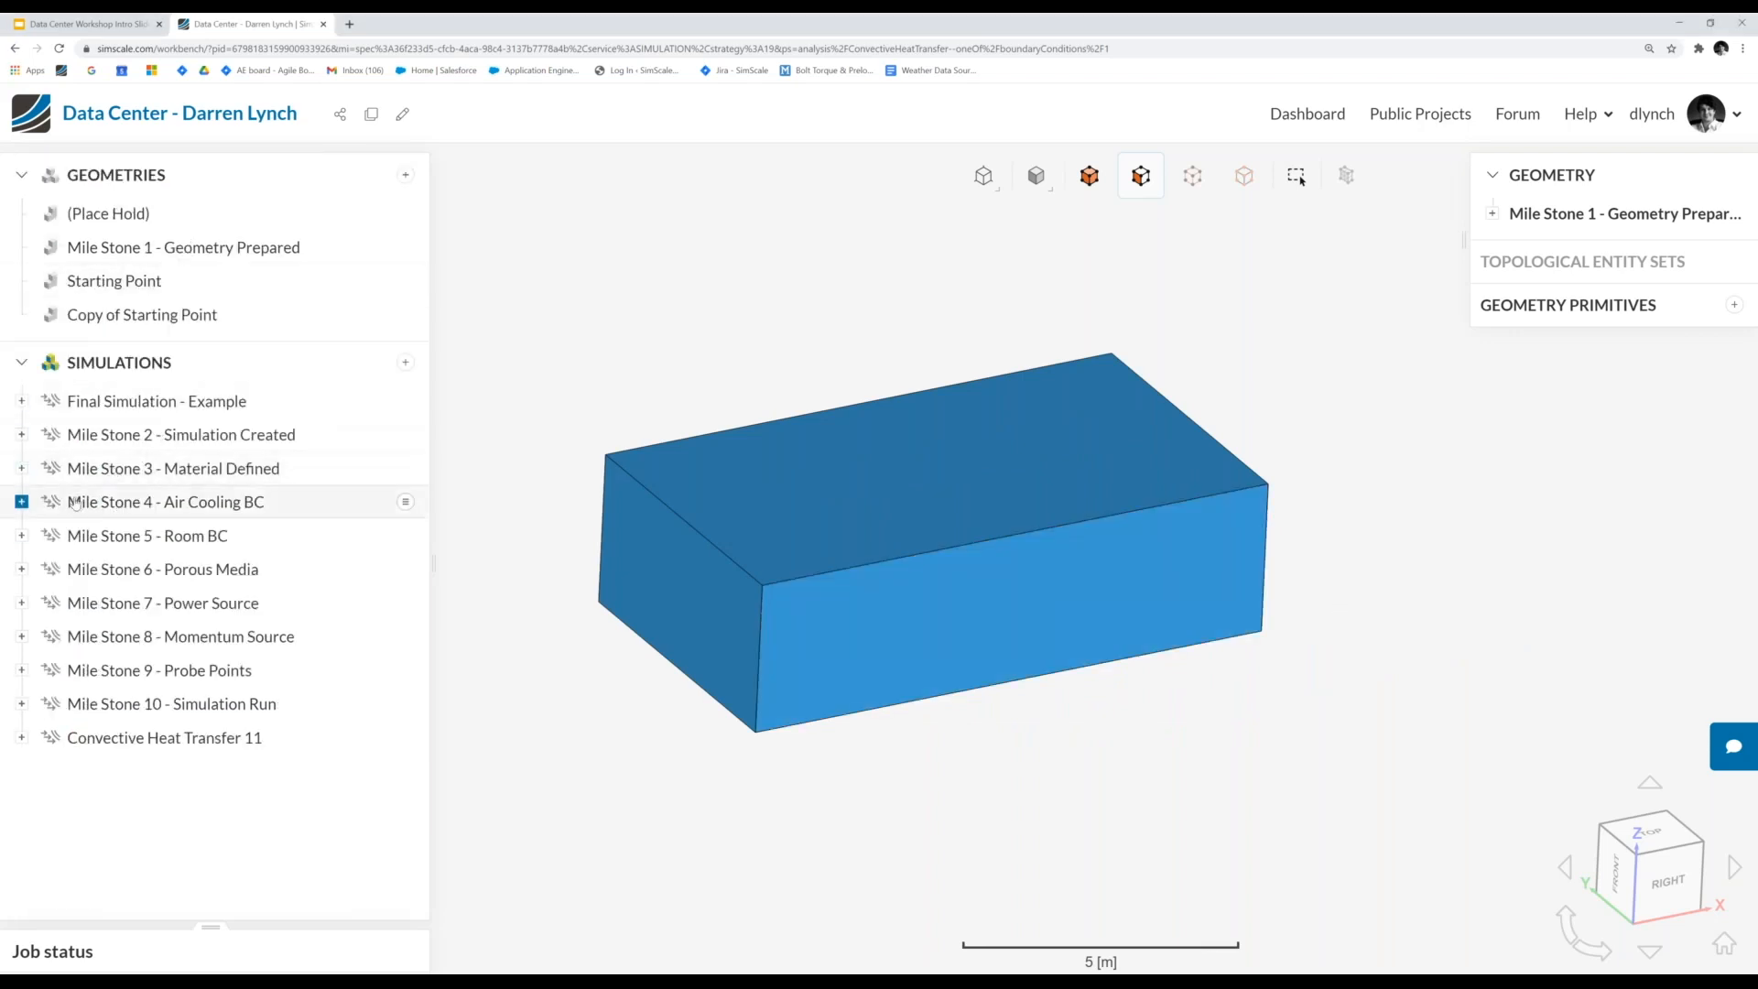
click(76, 504)
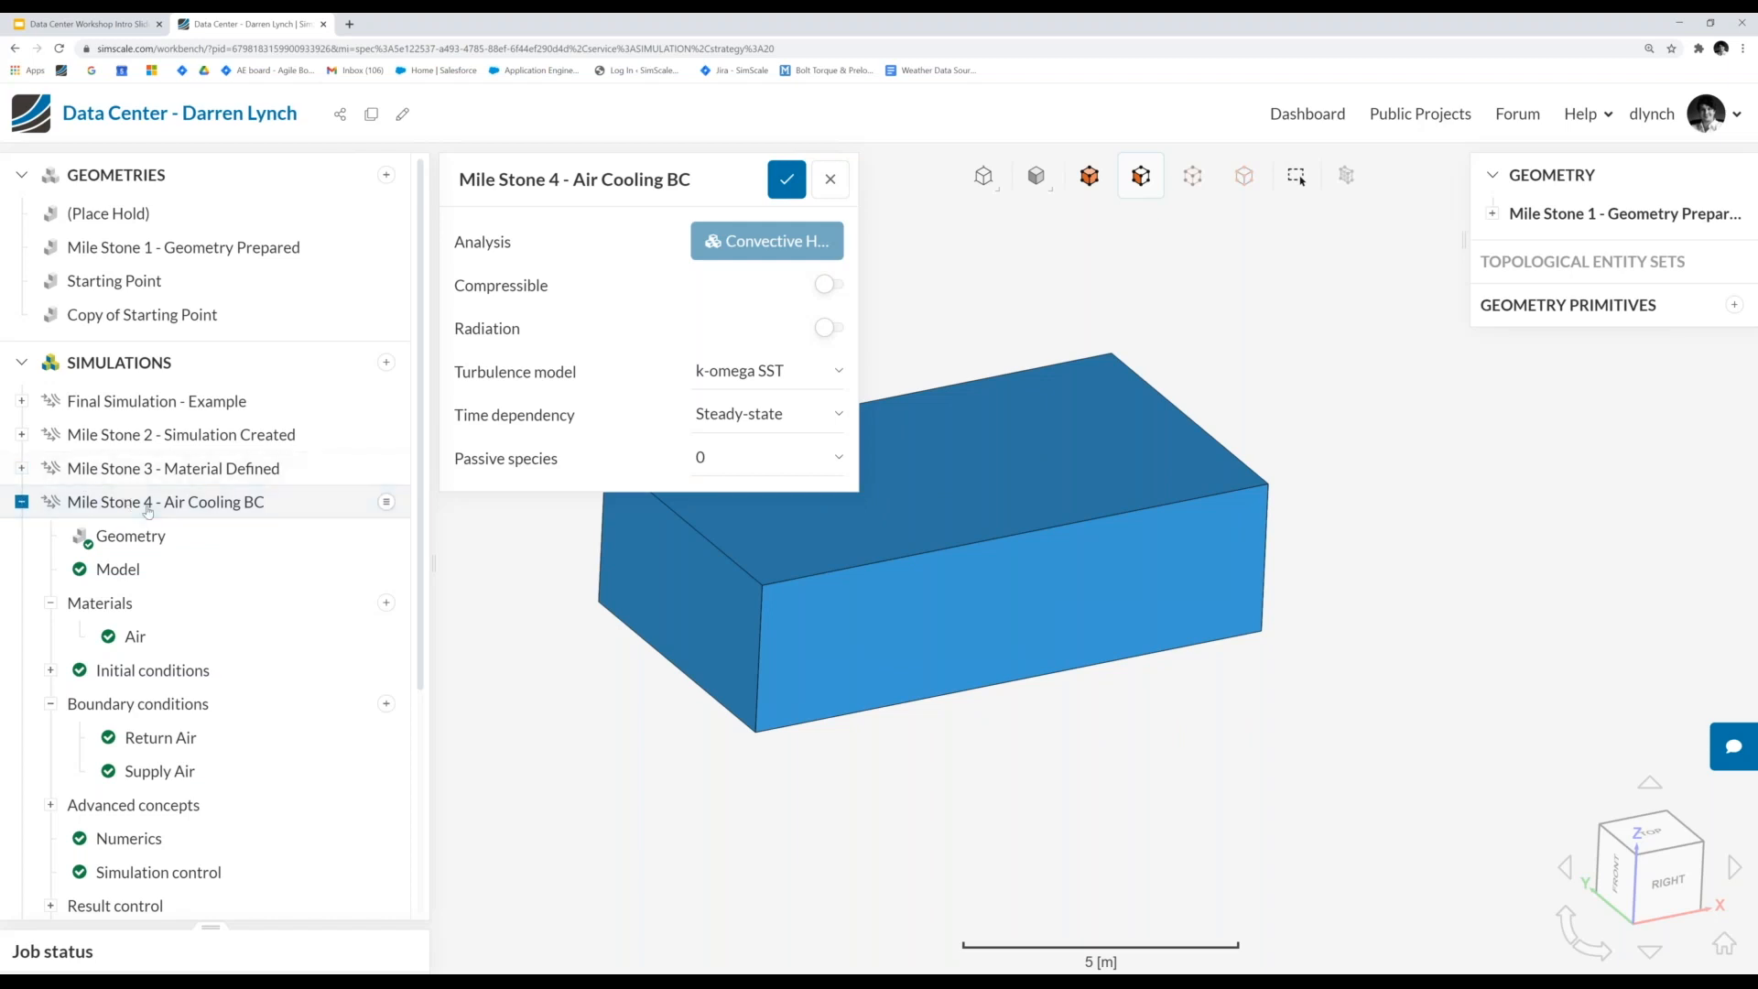
scroll(251, 732, down, 2)
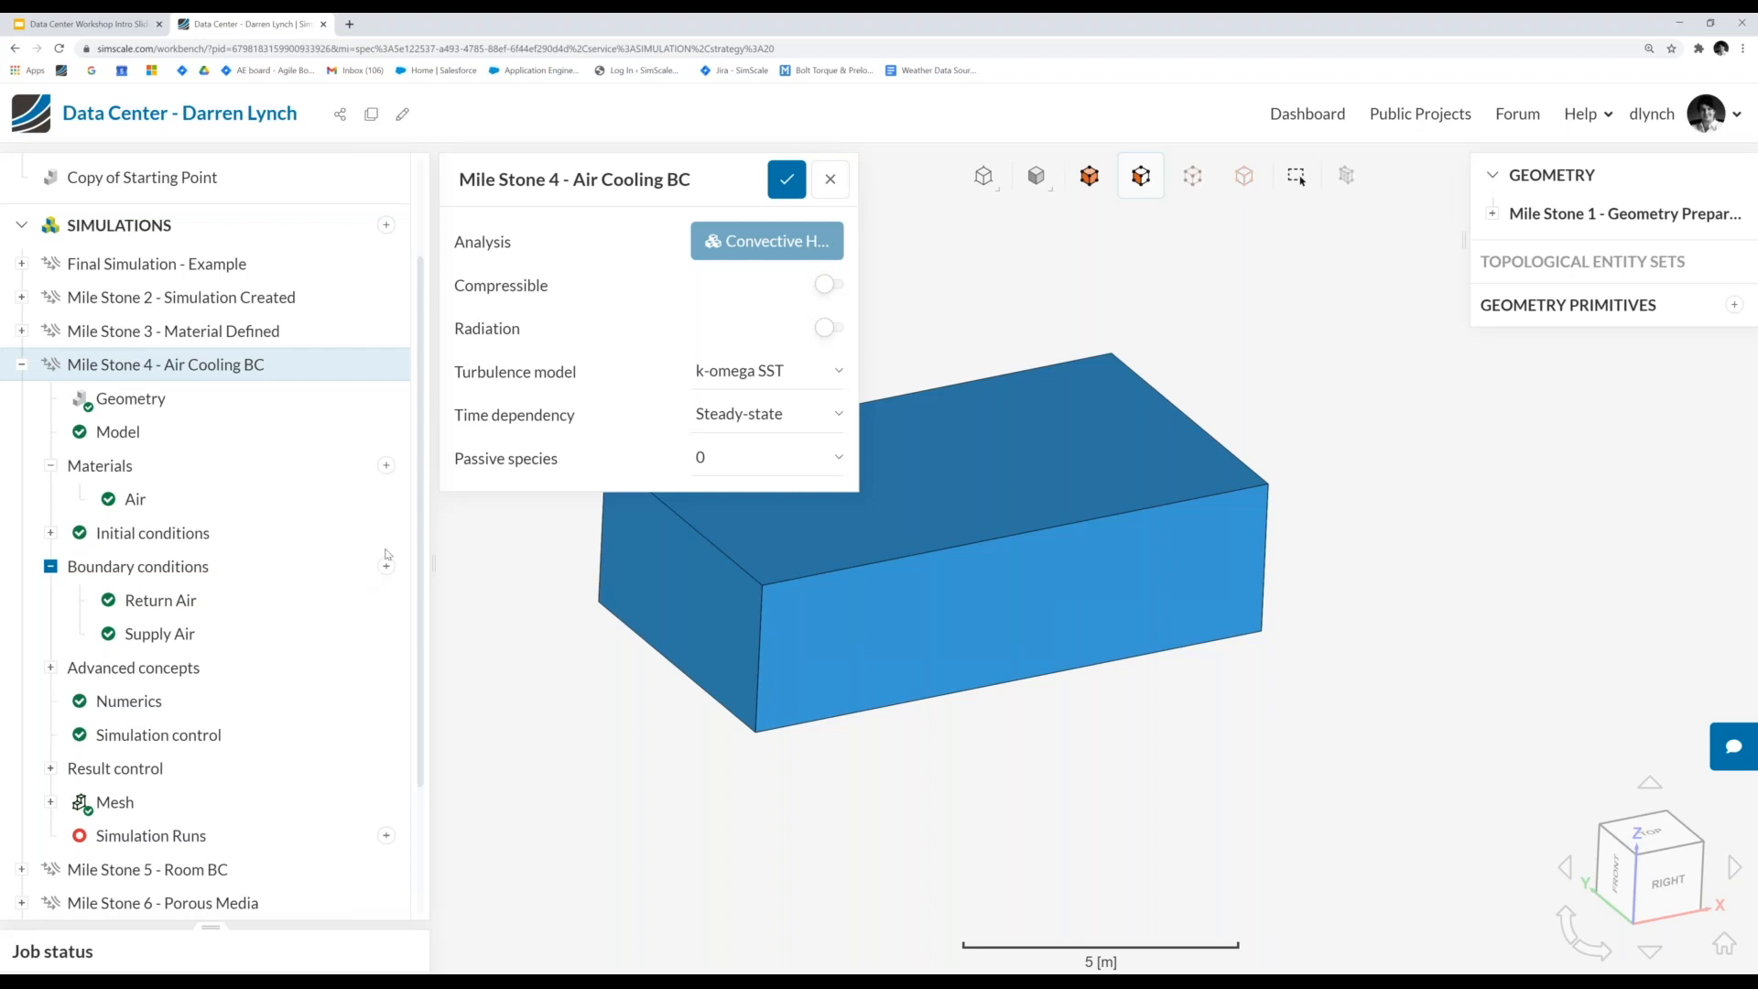
scroll(1158, 742, down, 2)
drag(1158, 742, 1190, 783)
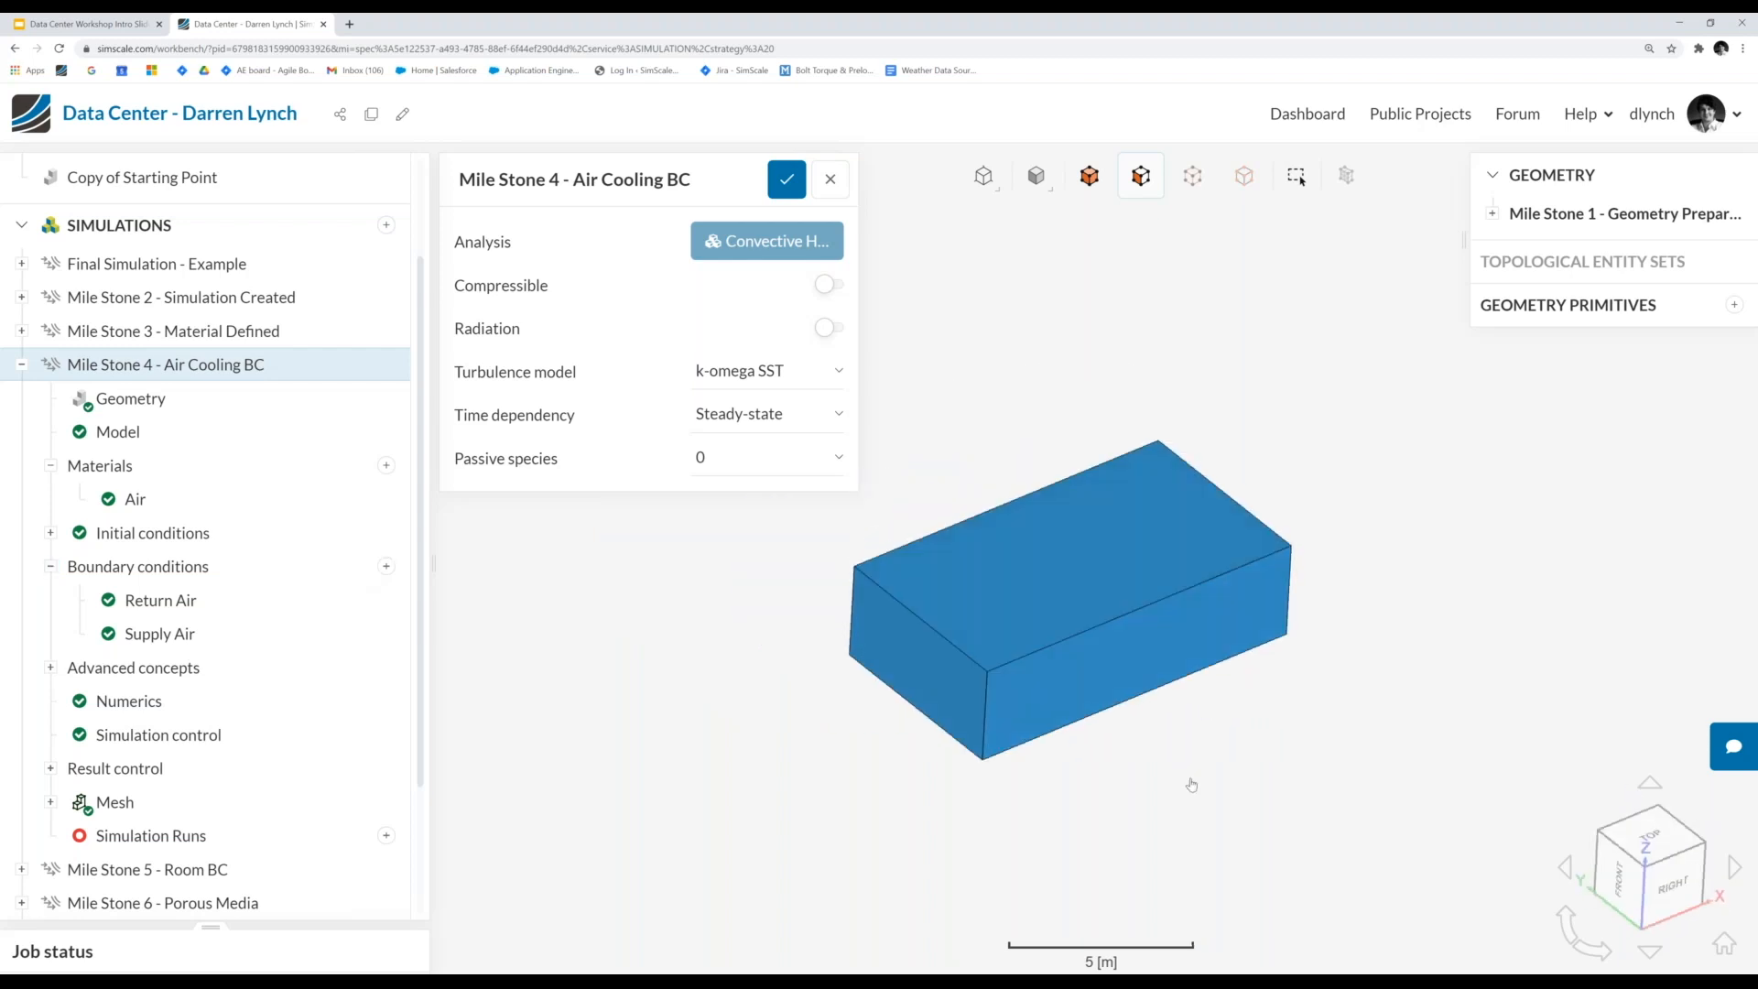
click(387, 567)
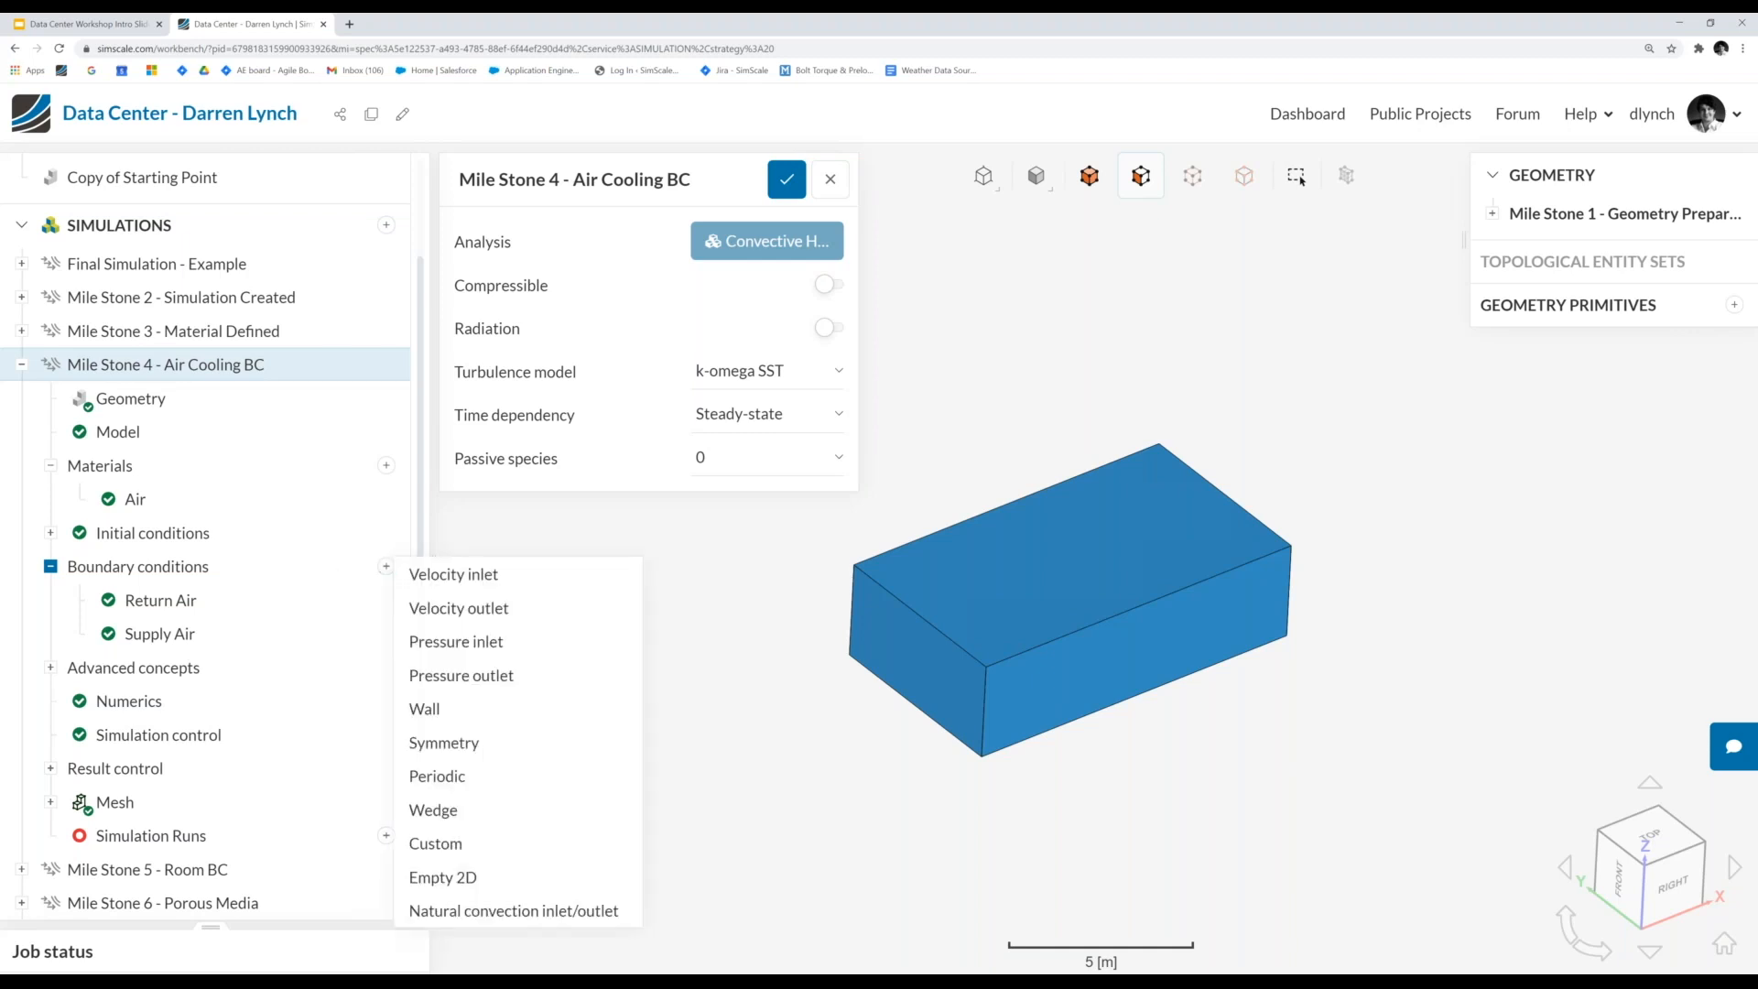
- Add a wall boundary condition named 'Ceiling' with a 20 °C temperature
click(448, 710)
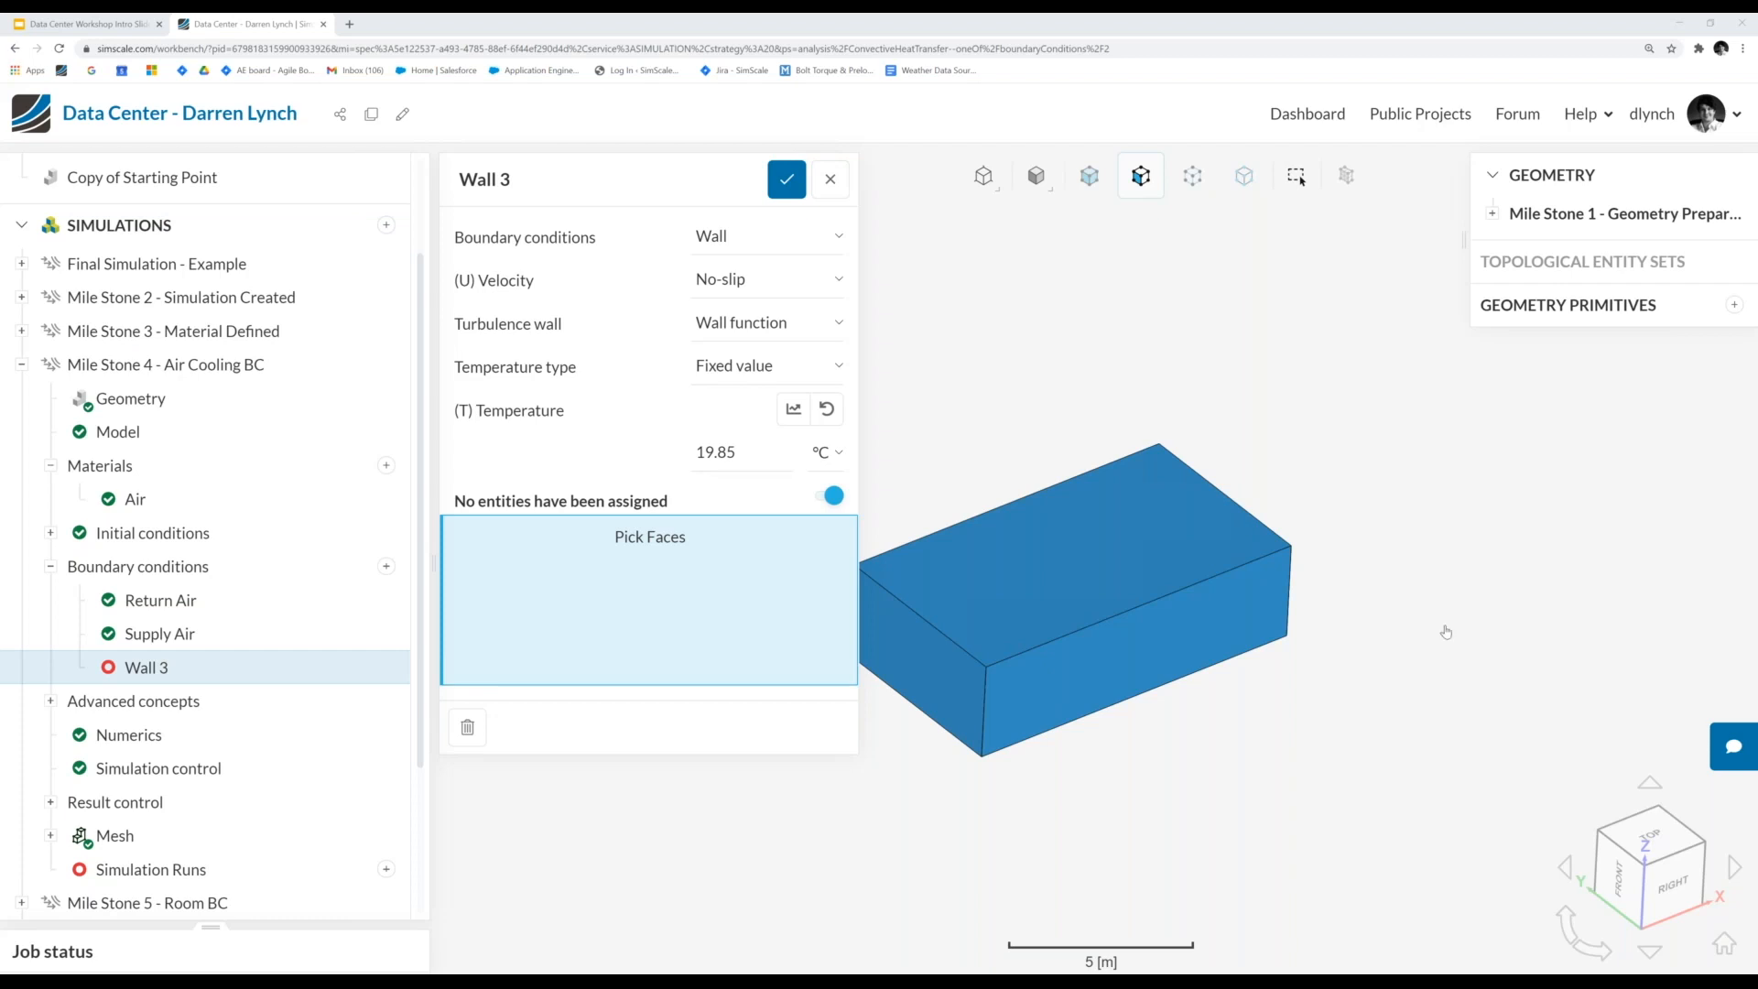
scroll(1491, 657, down, 2)
scroll(1124, 716, up, 4)
drag(1174, 771, 1160, 728)
click(597, 183)
text(Ceiling)
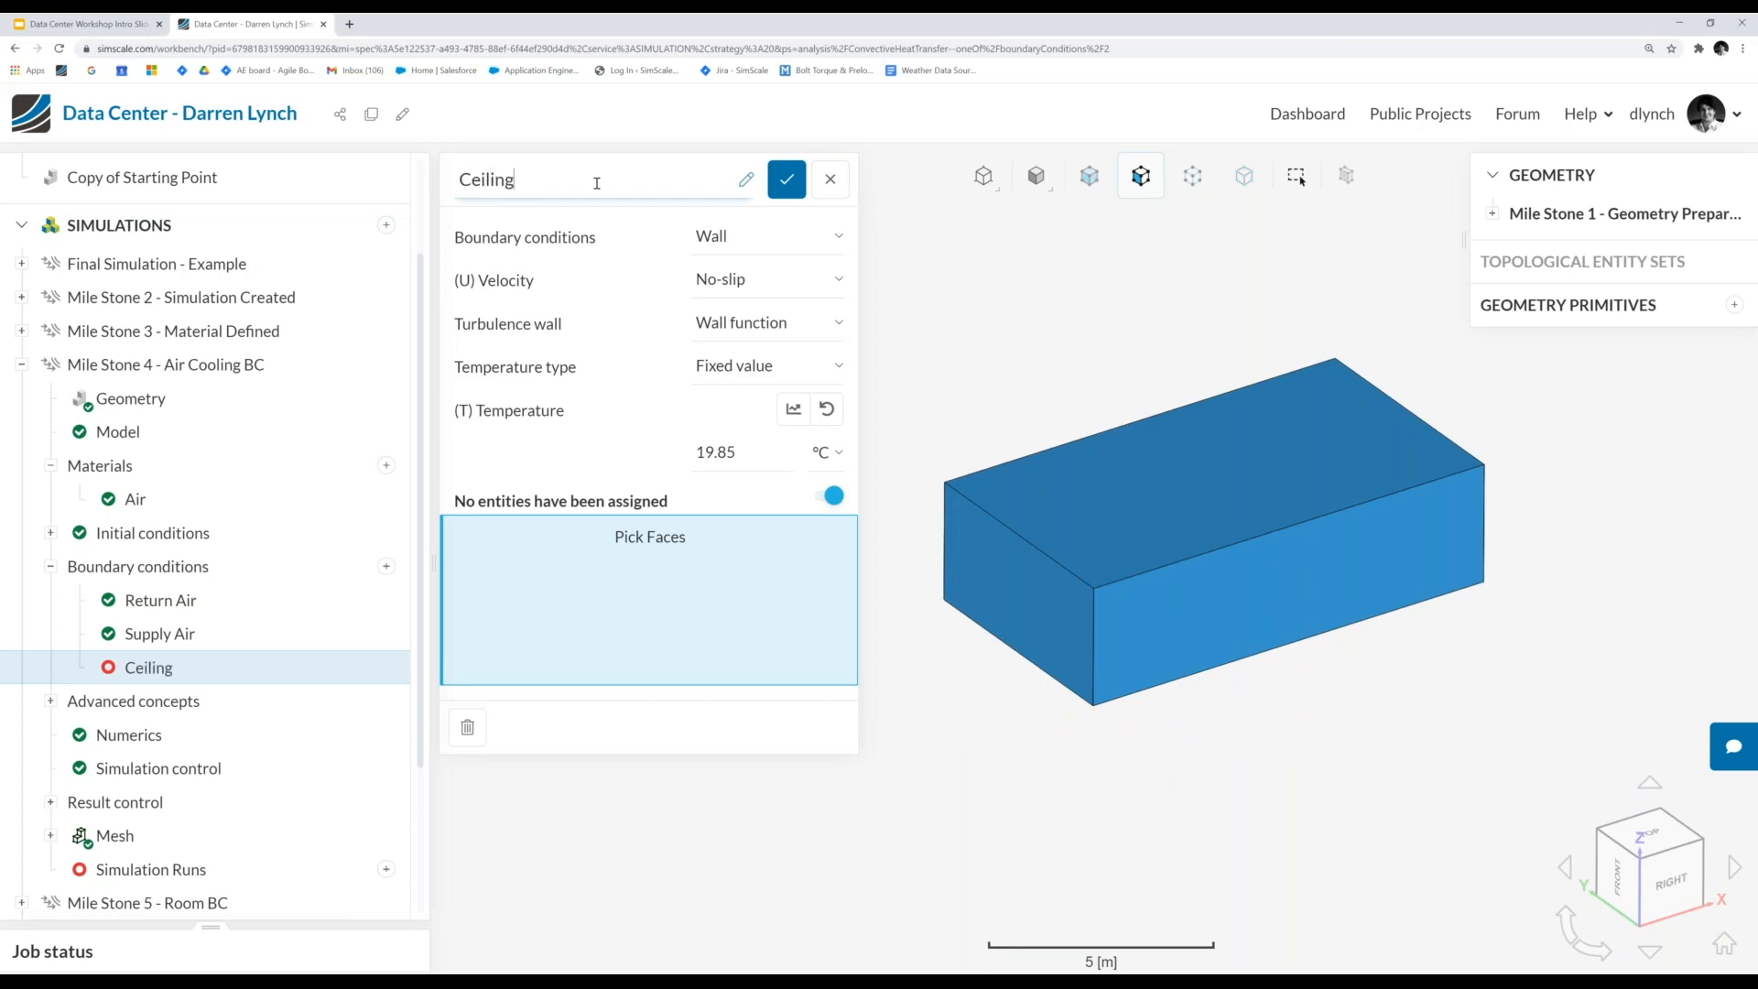
double_click(736, 453)
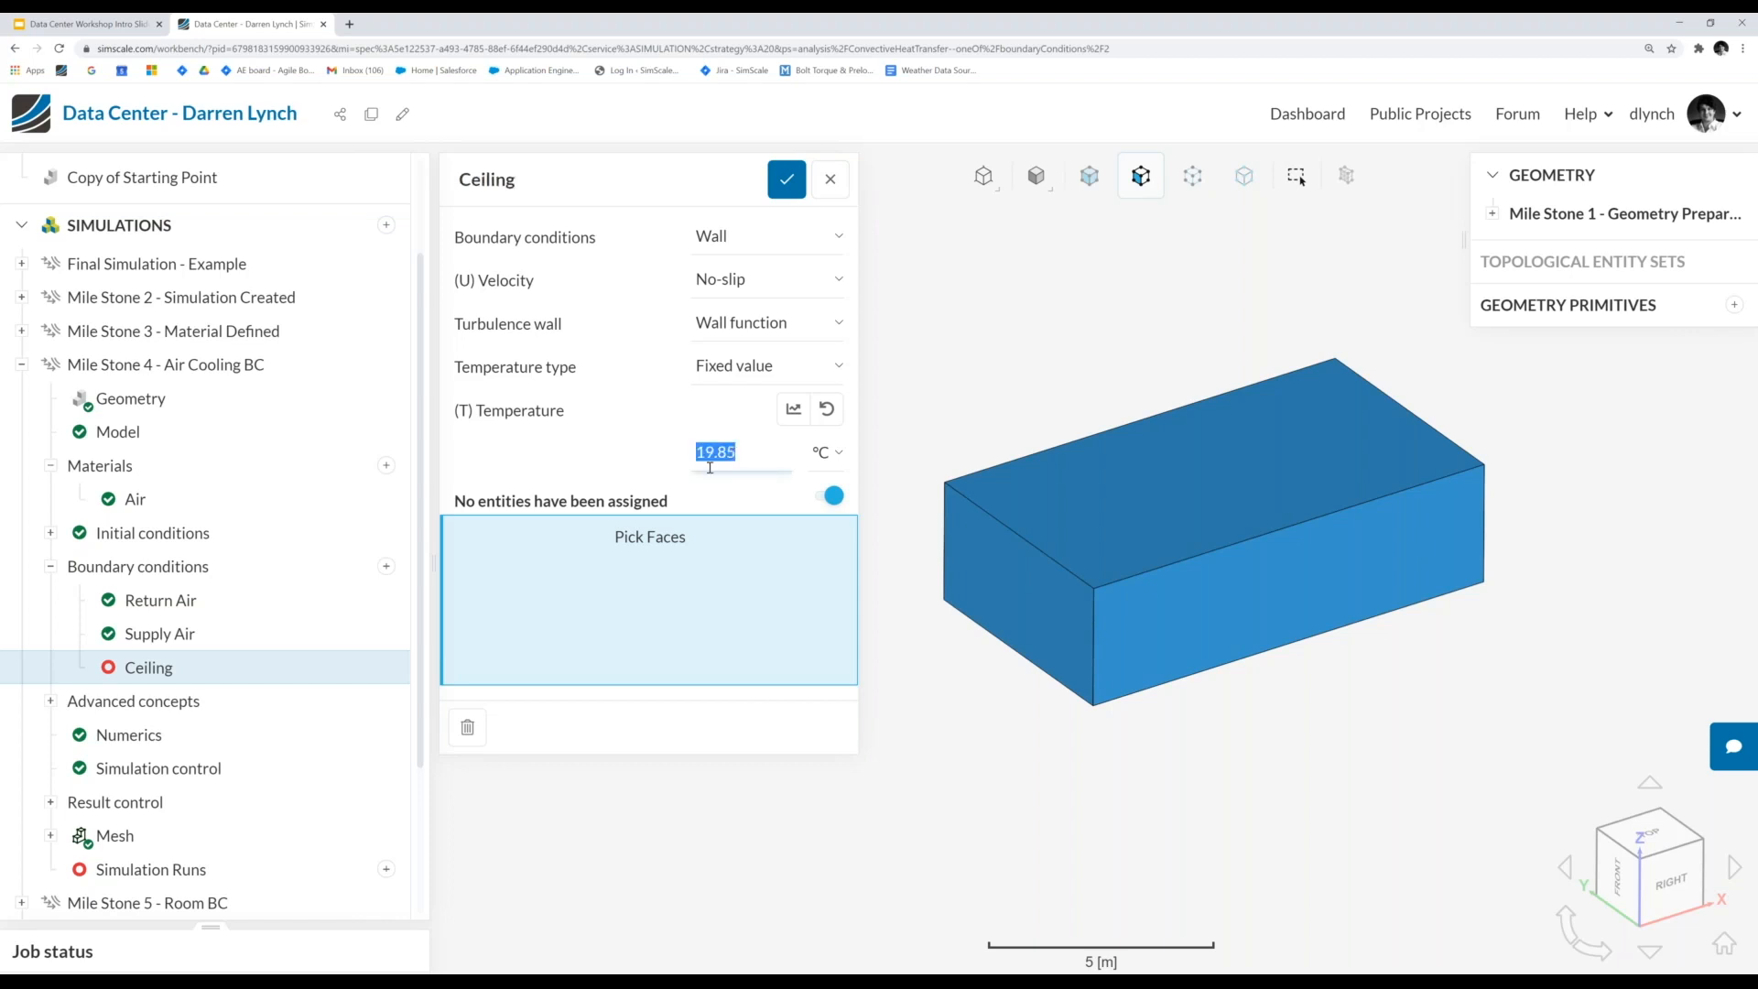
text(20)
- Assign the room's top face to the Ceiling wall and save it
click(1126, 498)
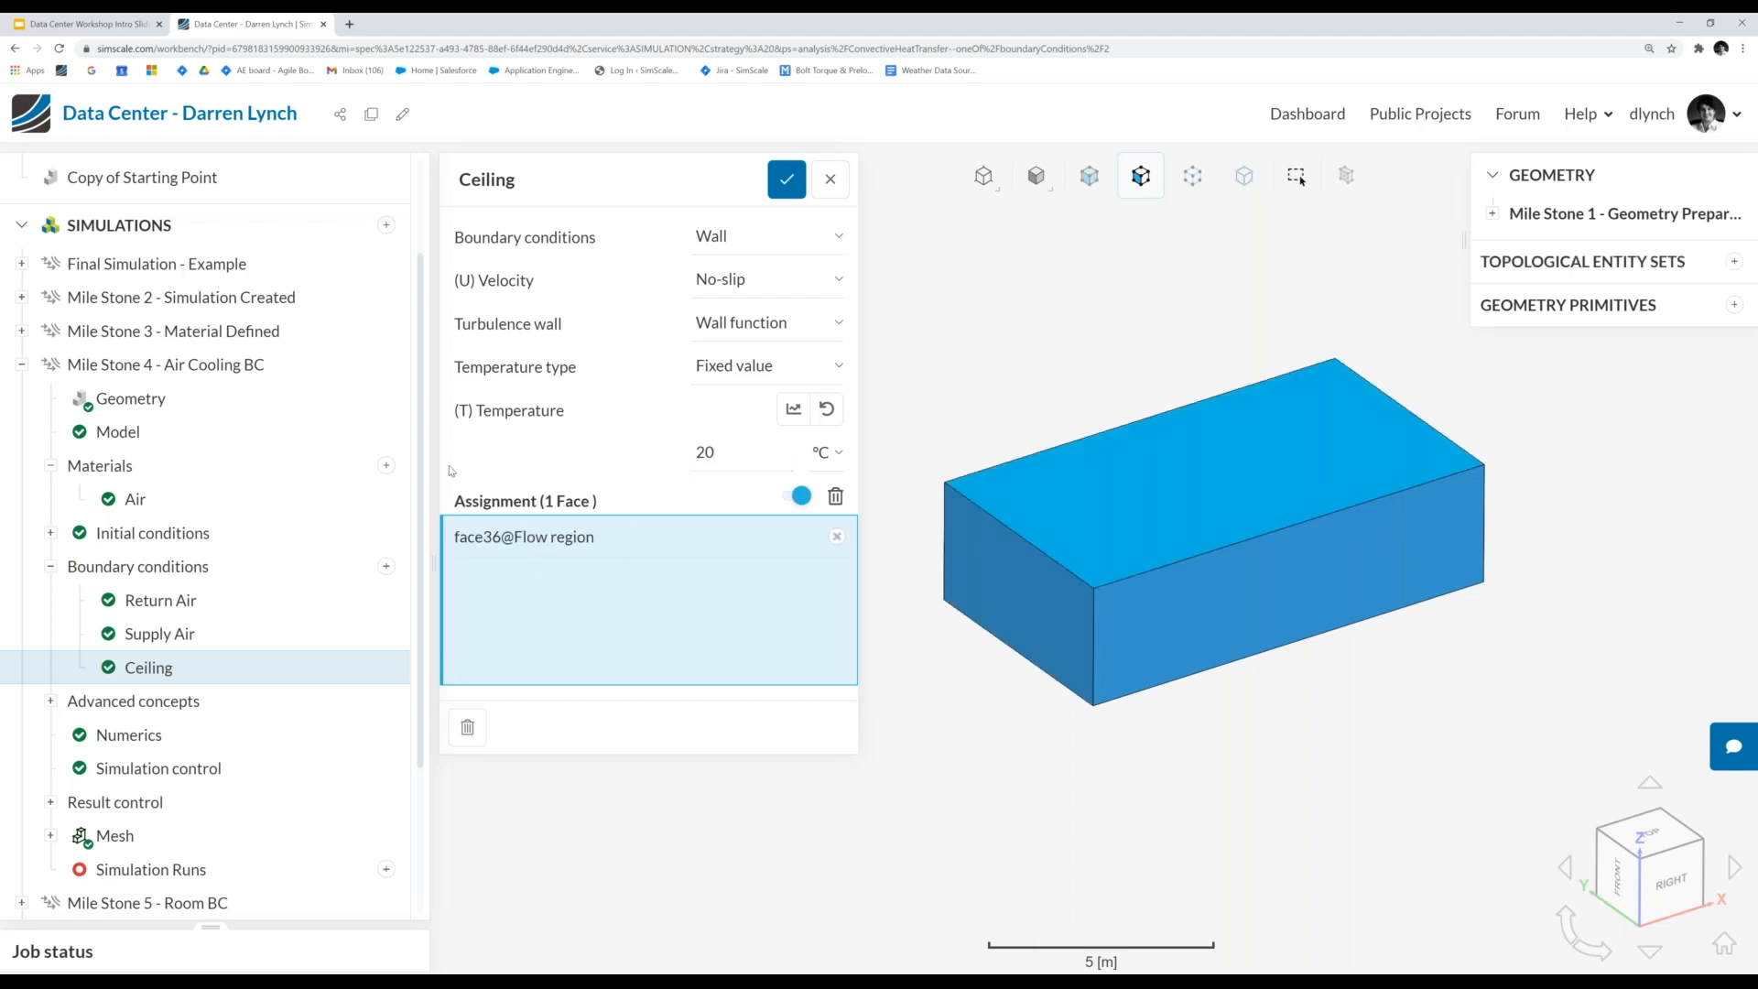
click(1135, 518)
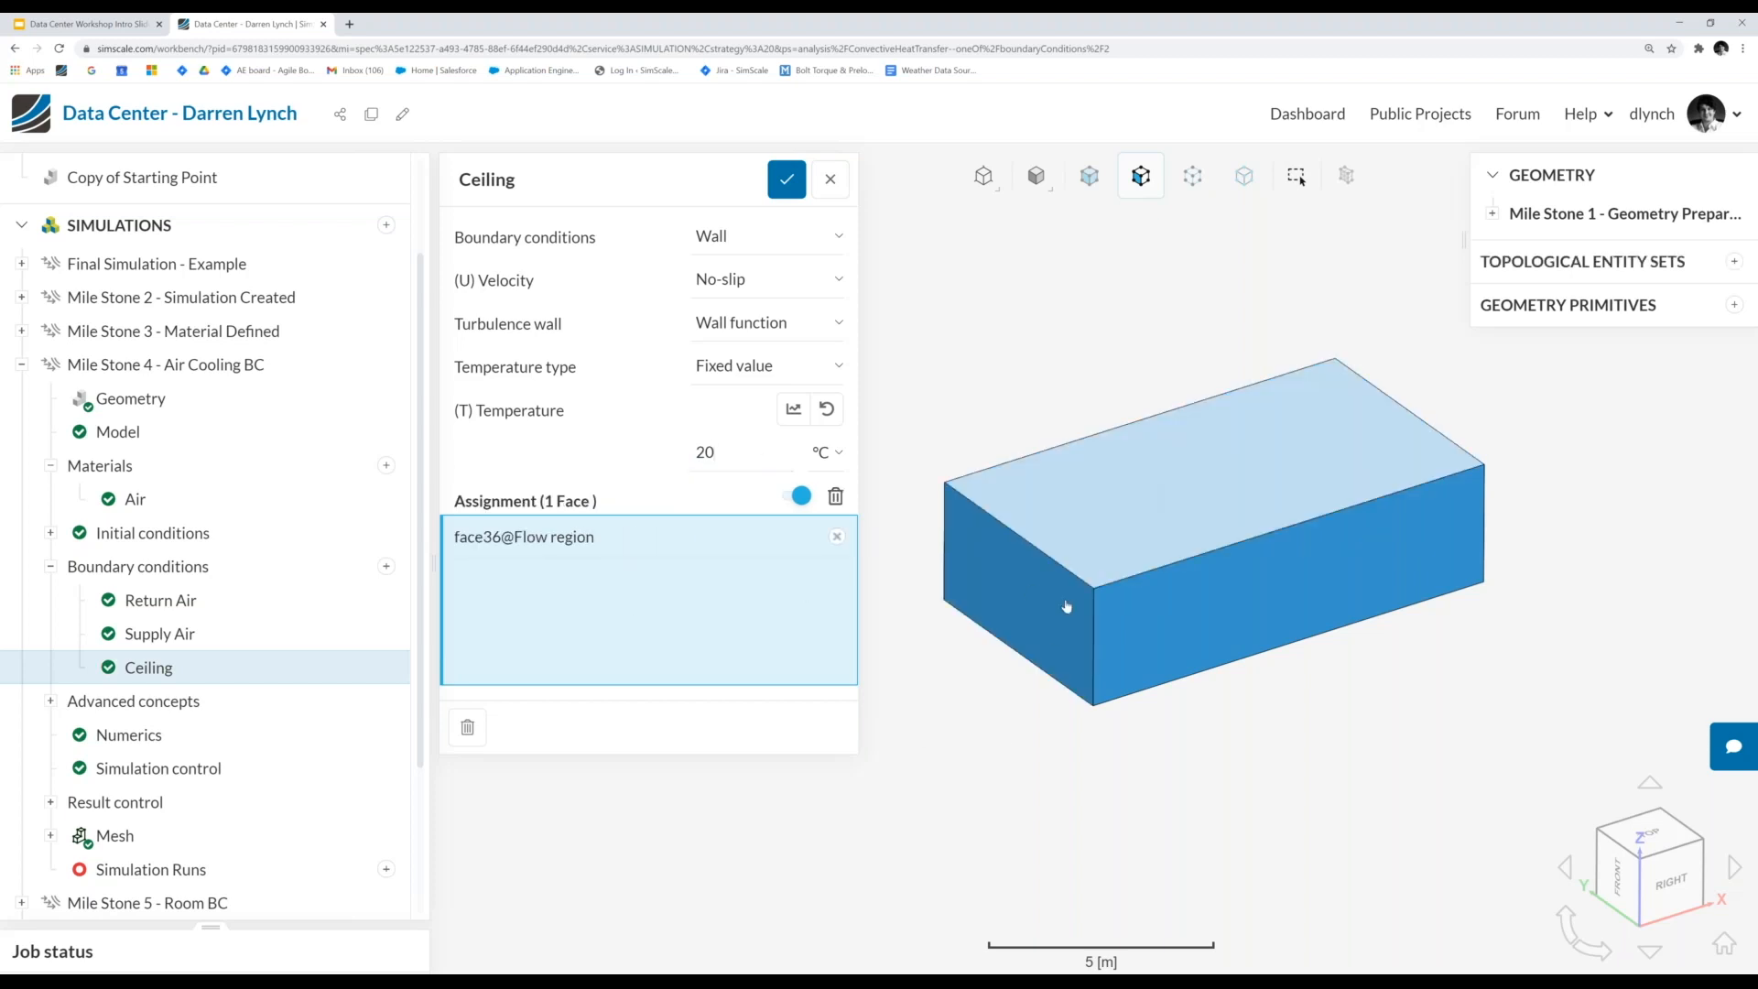
click(1101, 481)
drag(1201, 831, 964, 574)
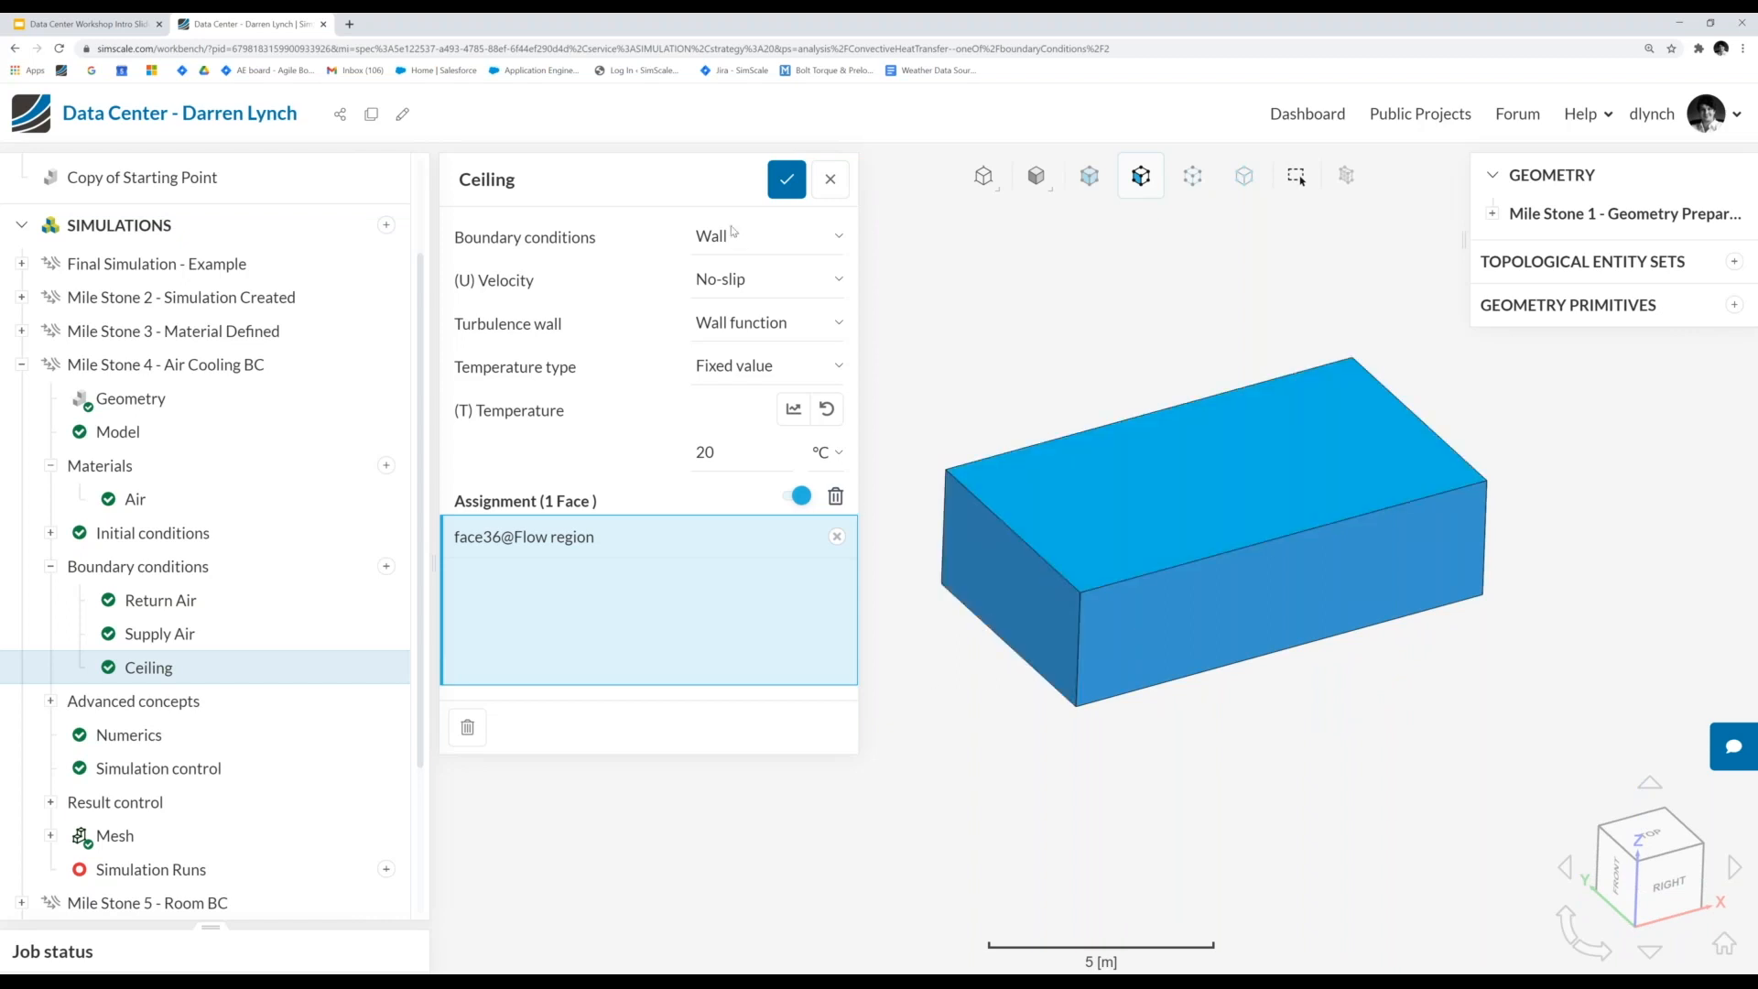
click(786, 179)
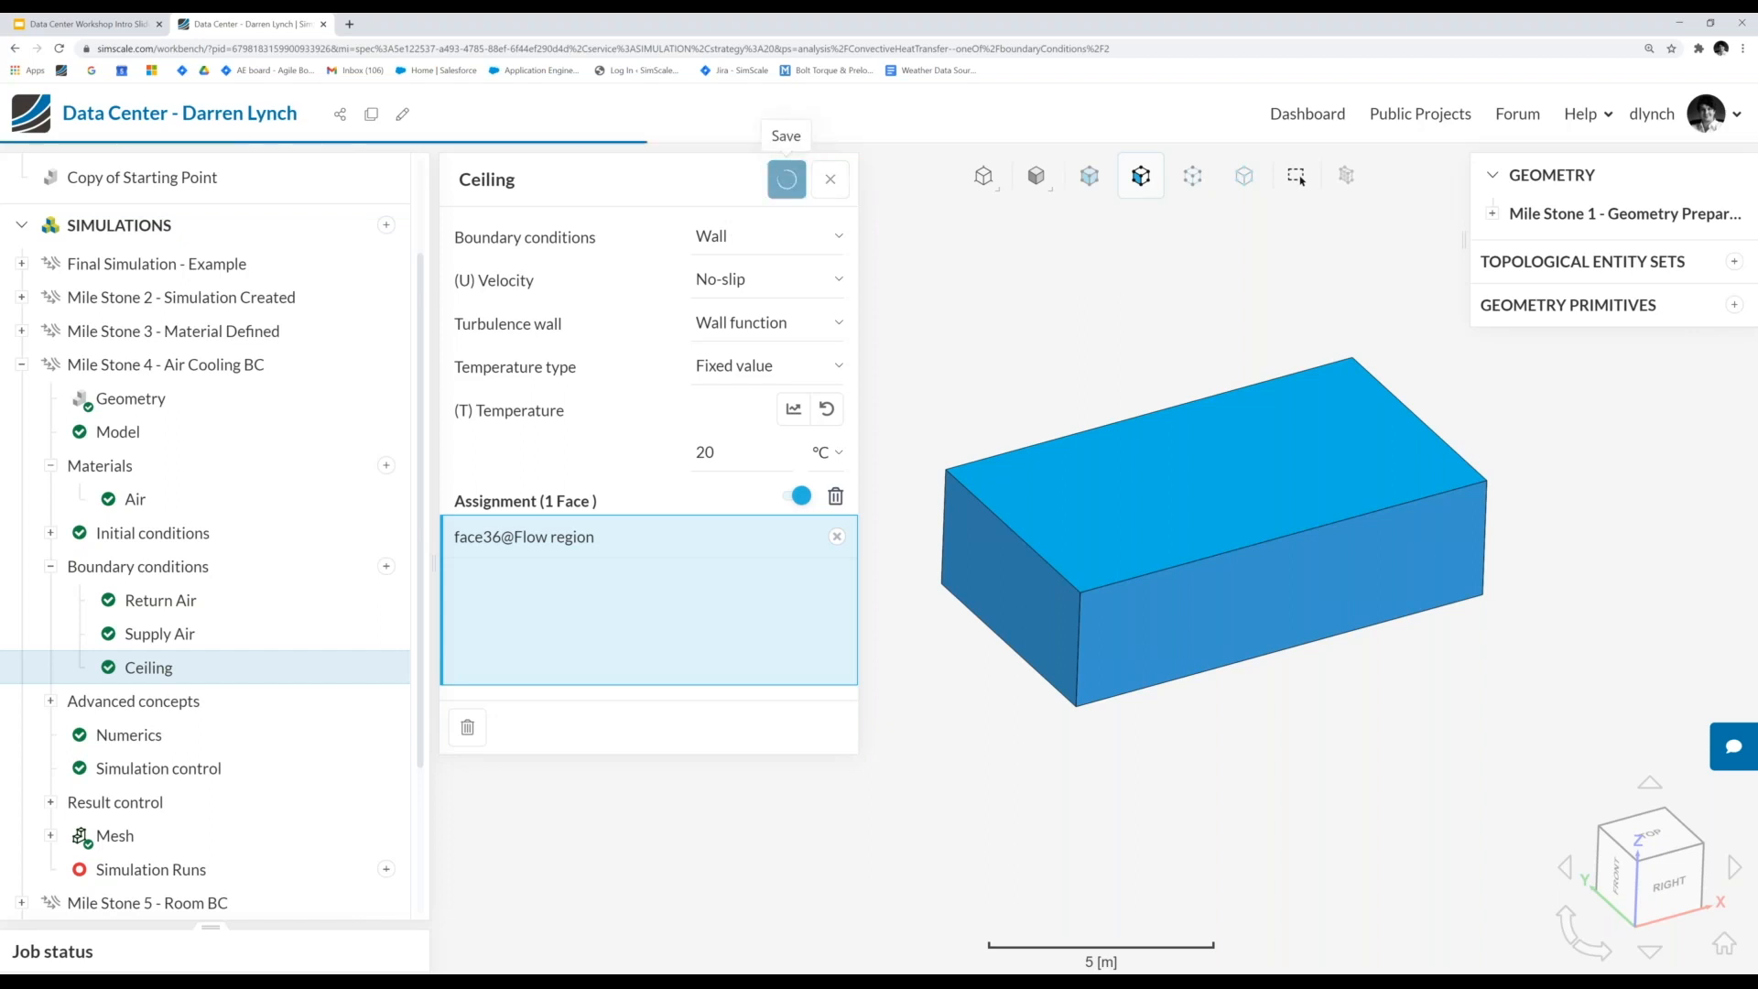
click(385, 568)
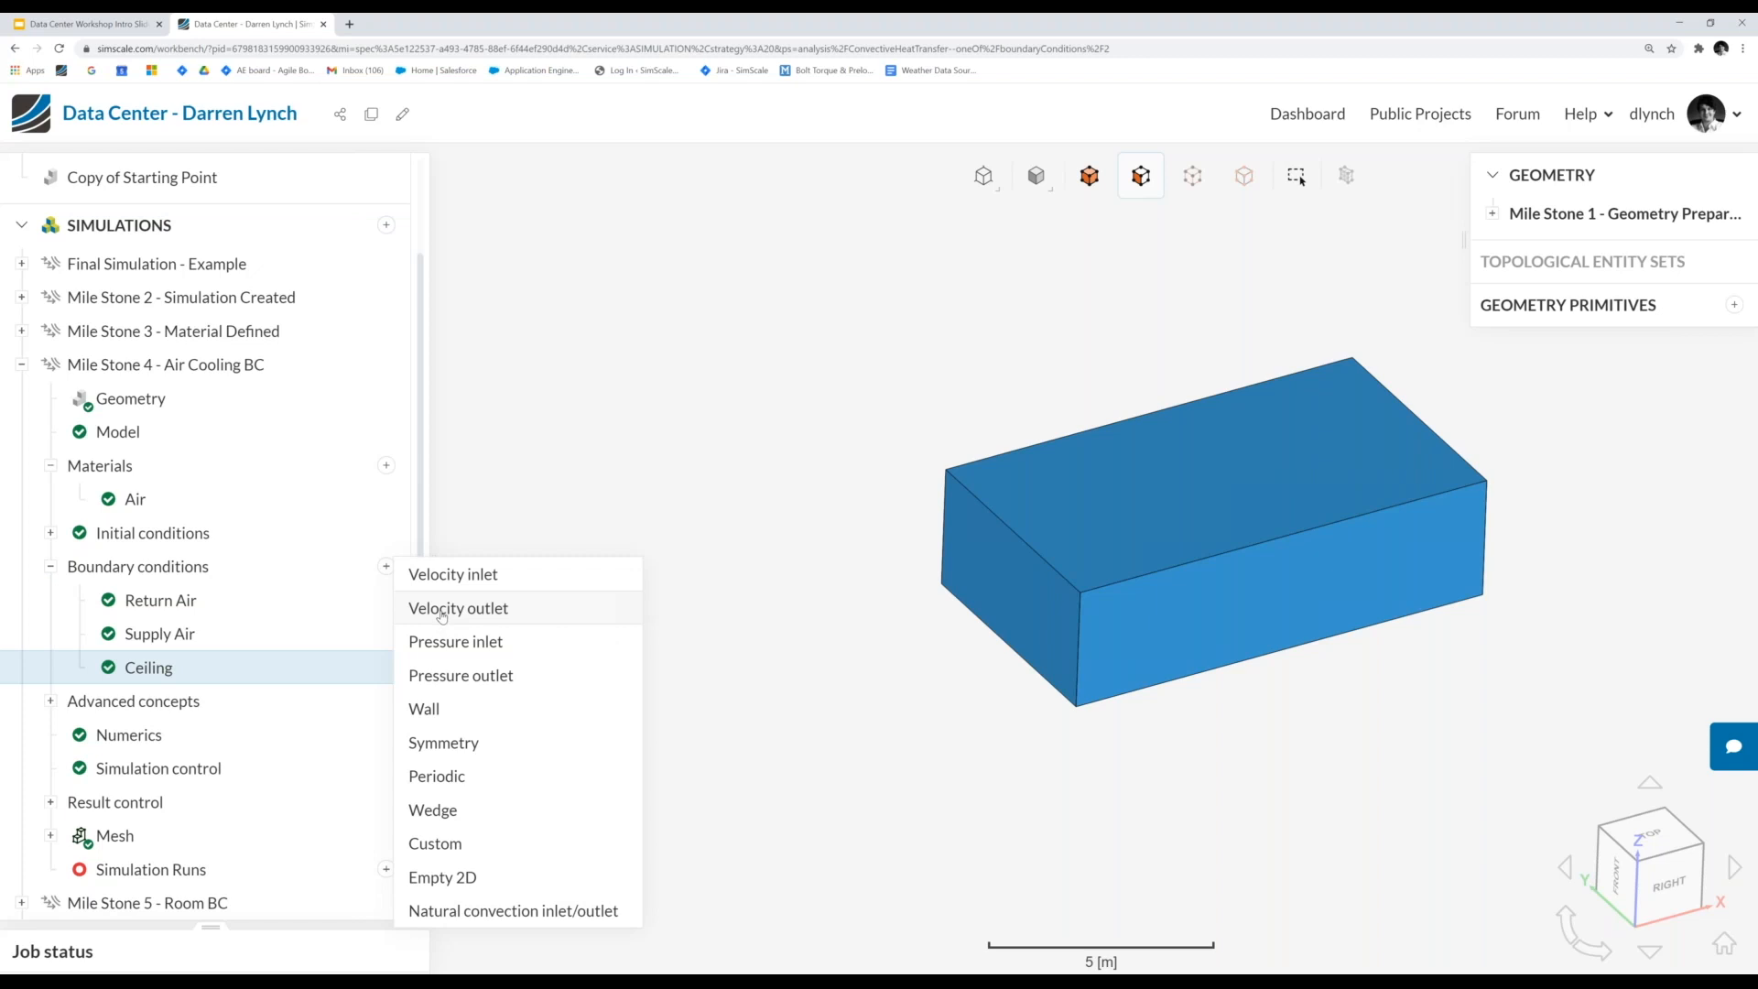
- Add a wall boundary condition named 'Floor' with a 19 °C temperature
click(449, 713)
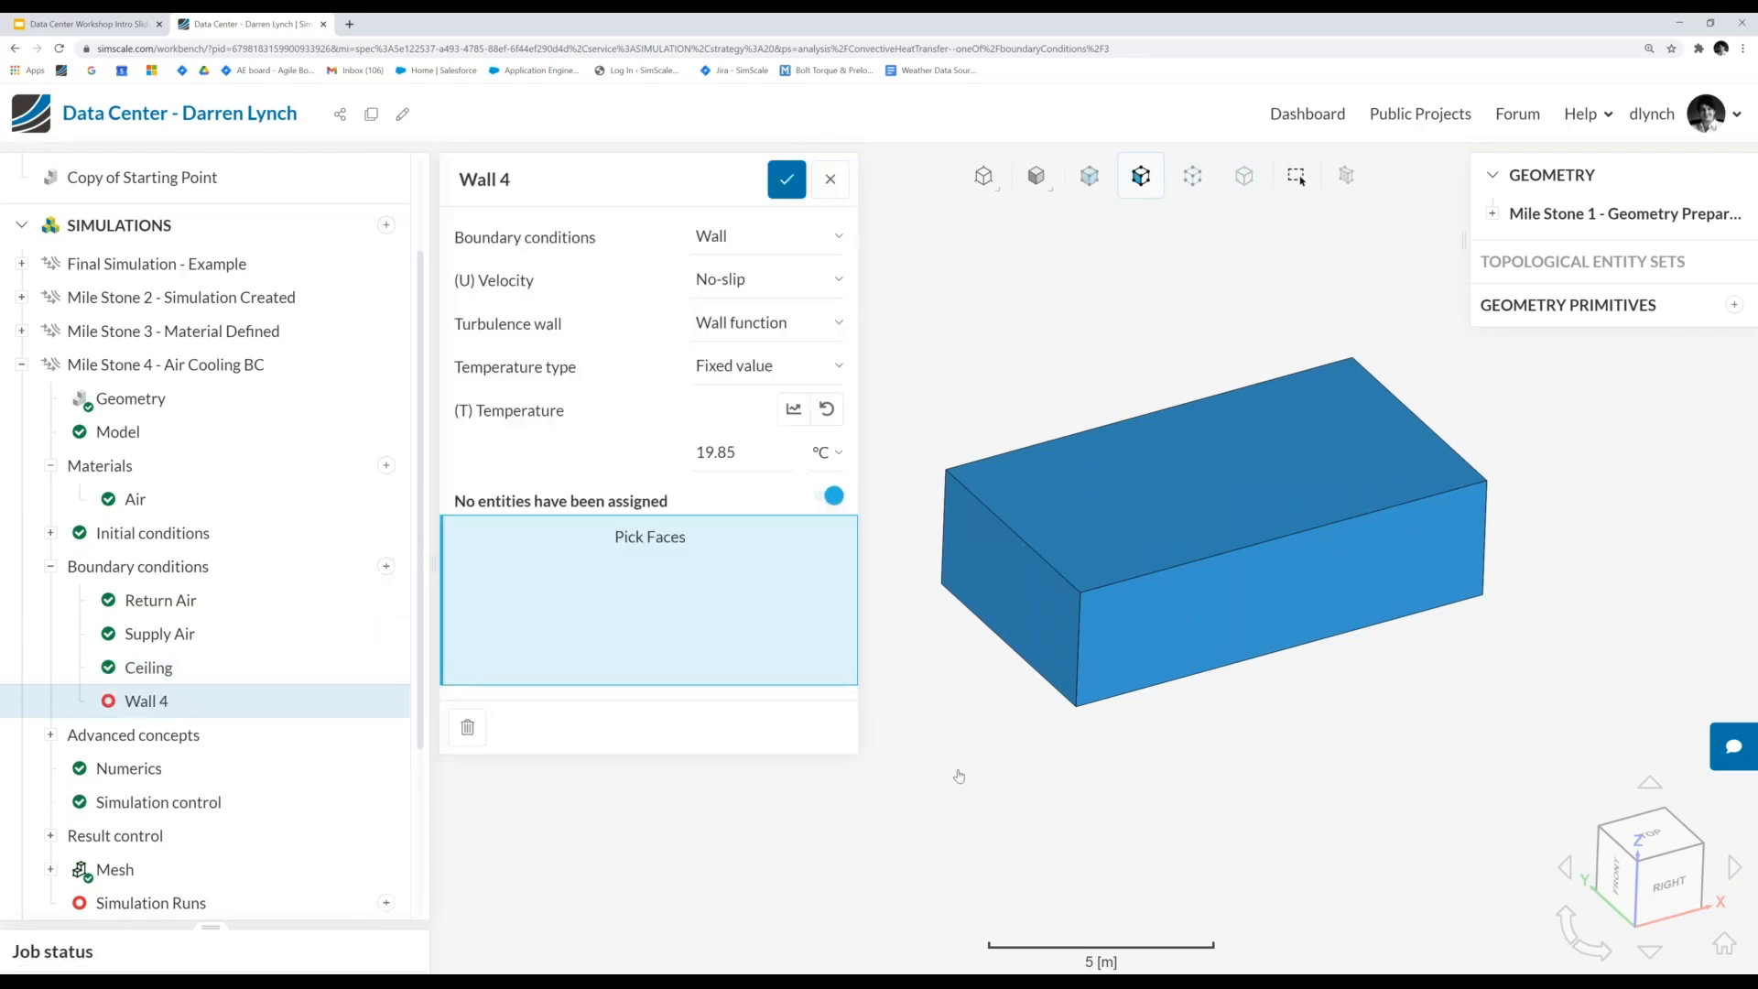
click(548, 178)
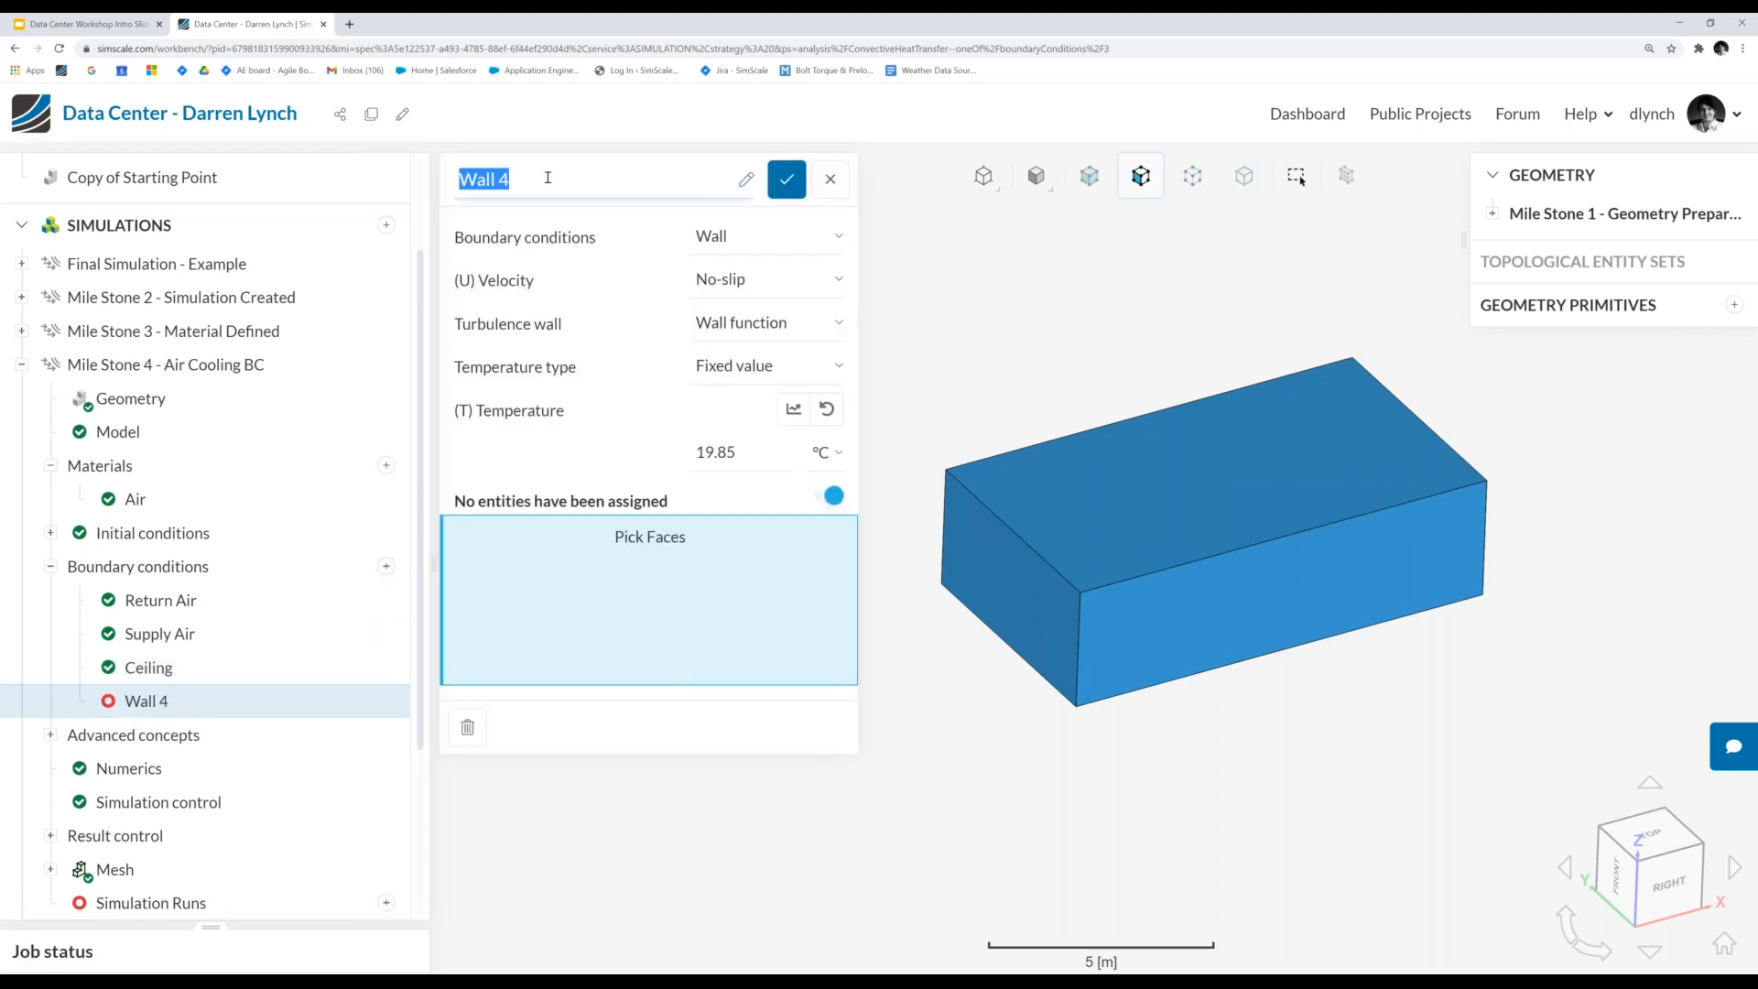
text(Fllo)
click(478, 179)
key(BackSpace)
text(oor)
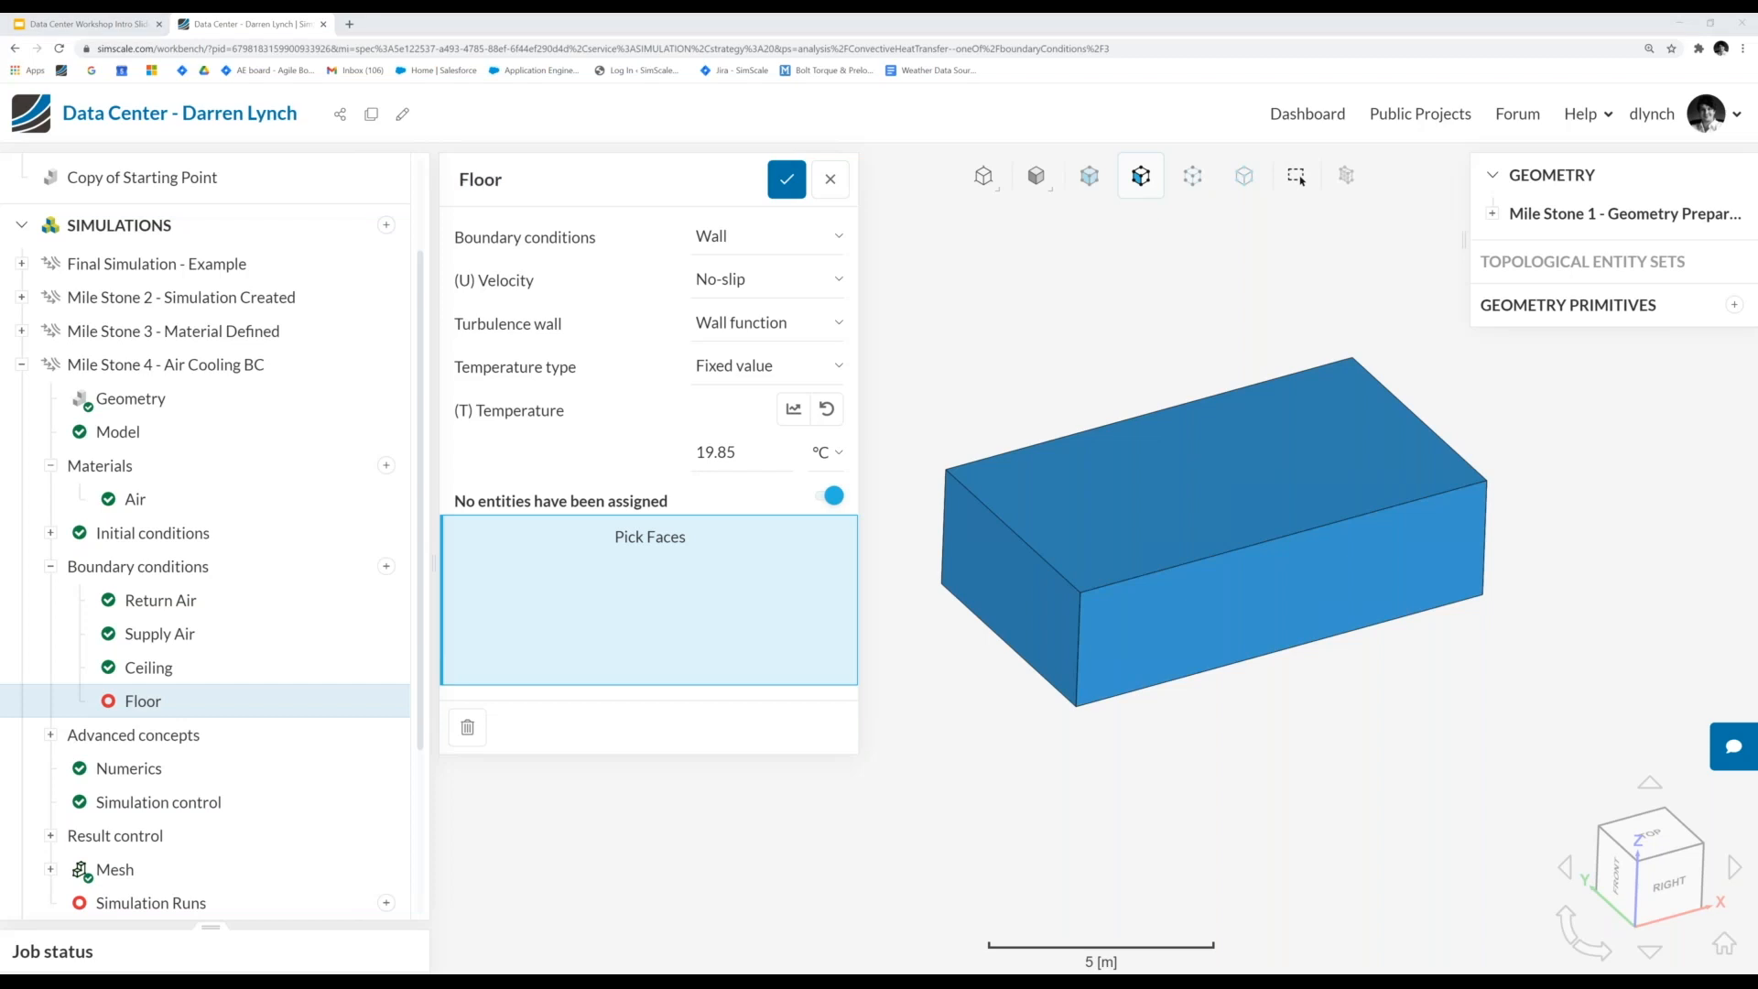
double_click(745, 454)
text(19)
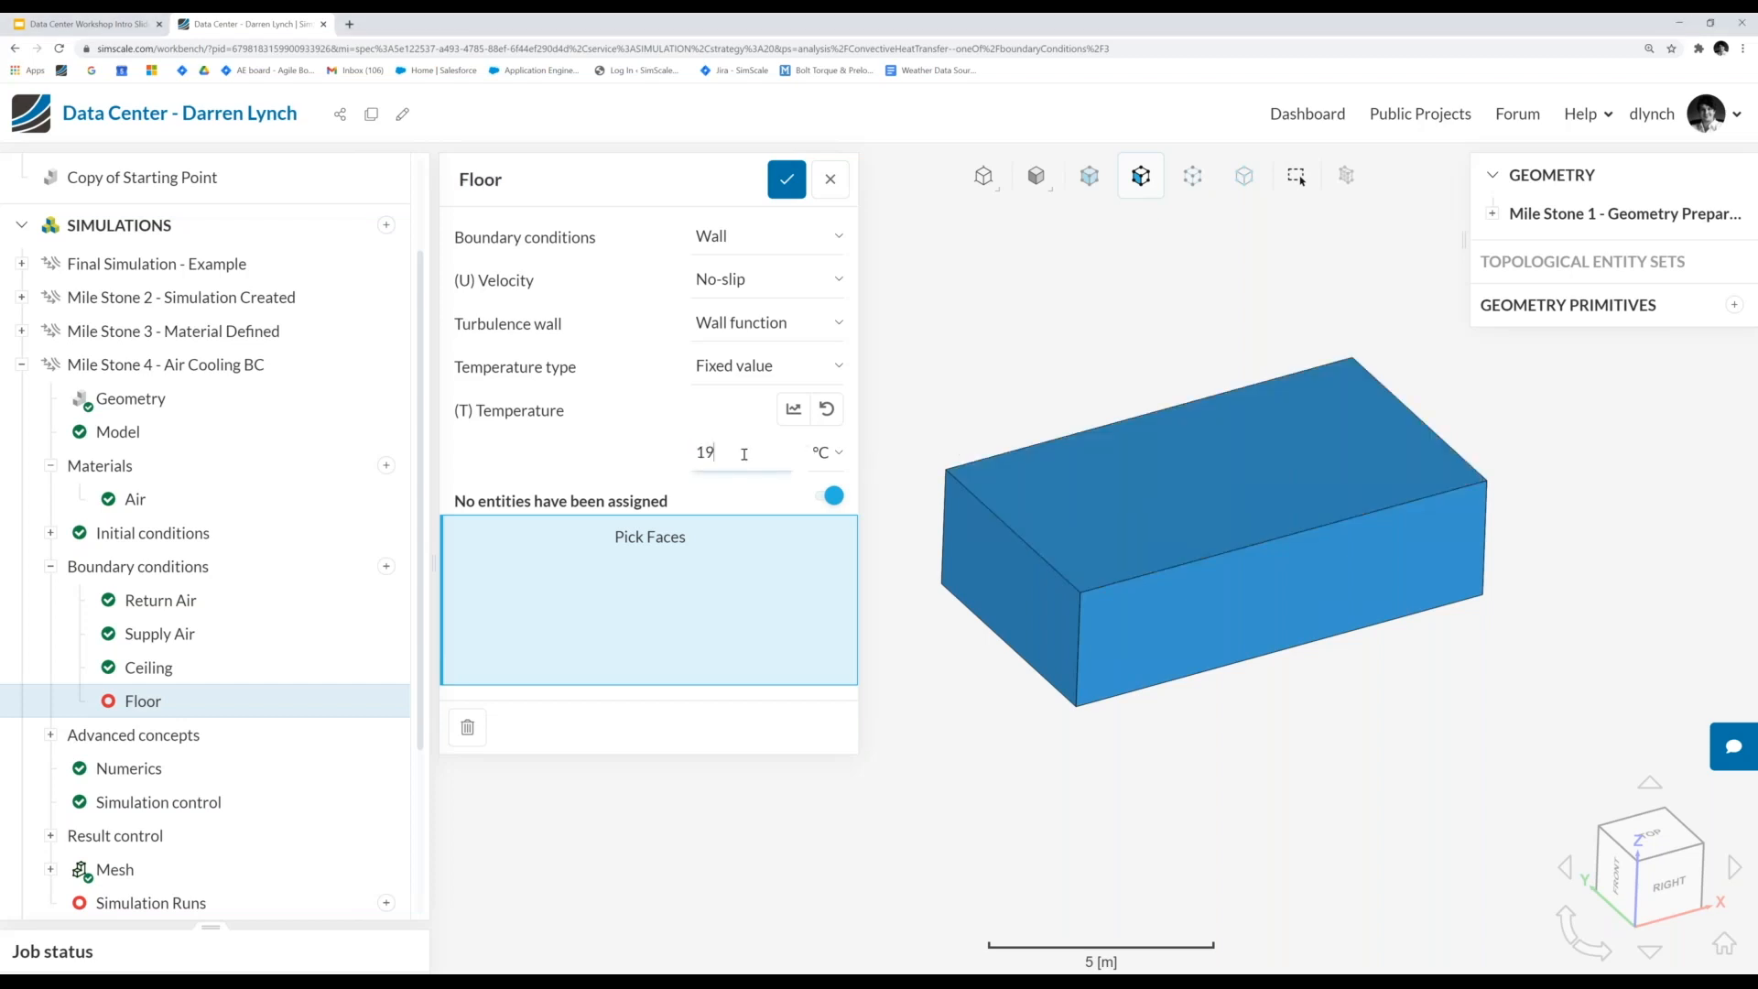
- Assign both floor faces to the Floor wall and save it
drag(1078, 714, 1115, 576)
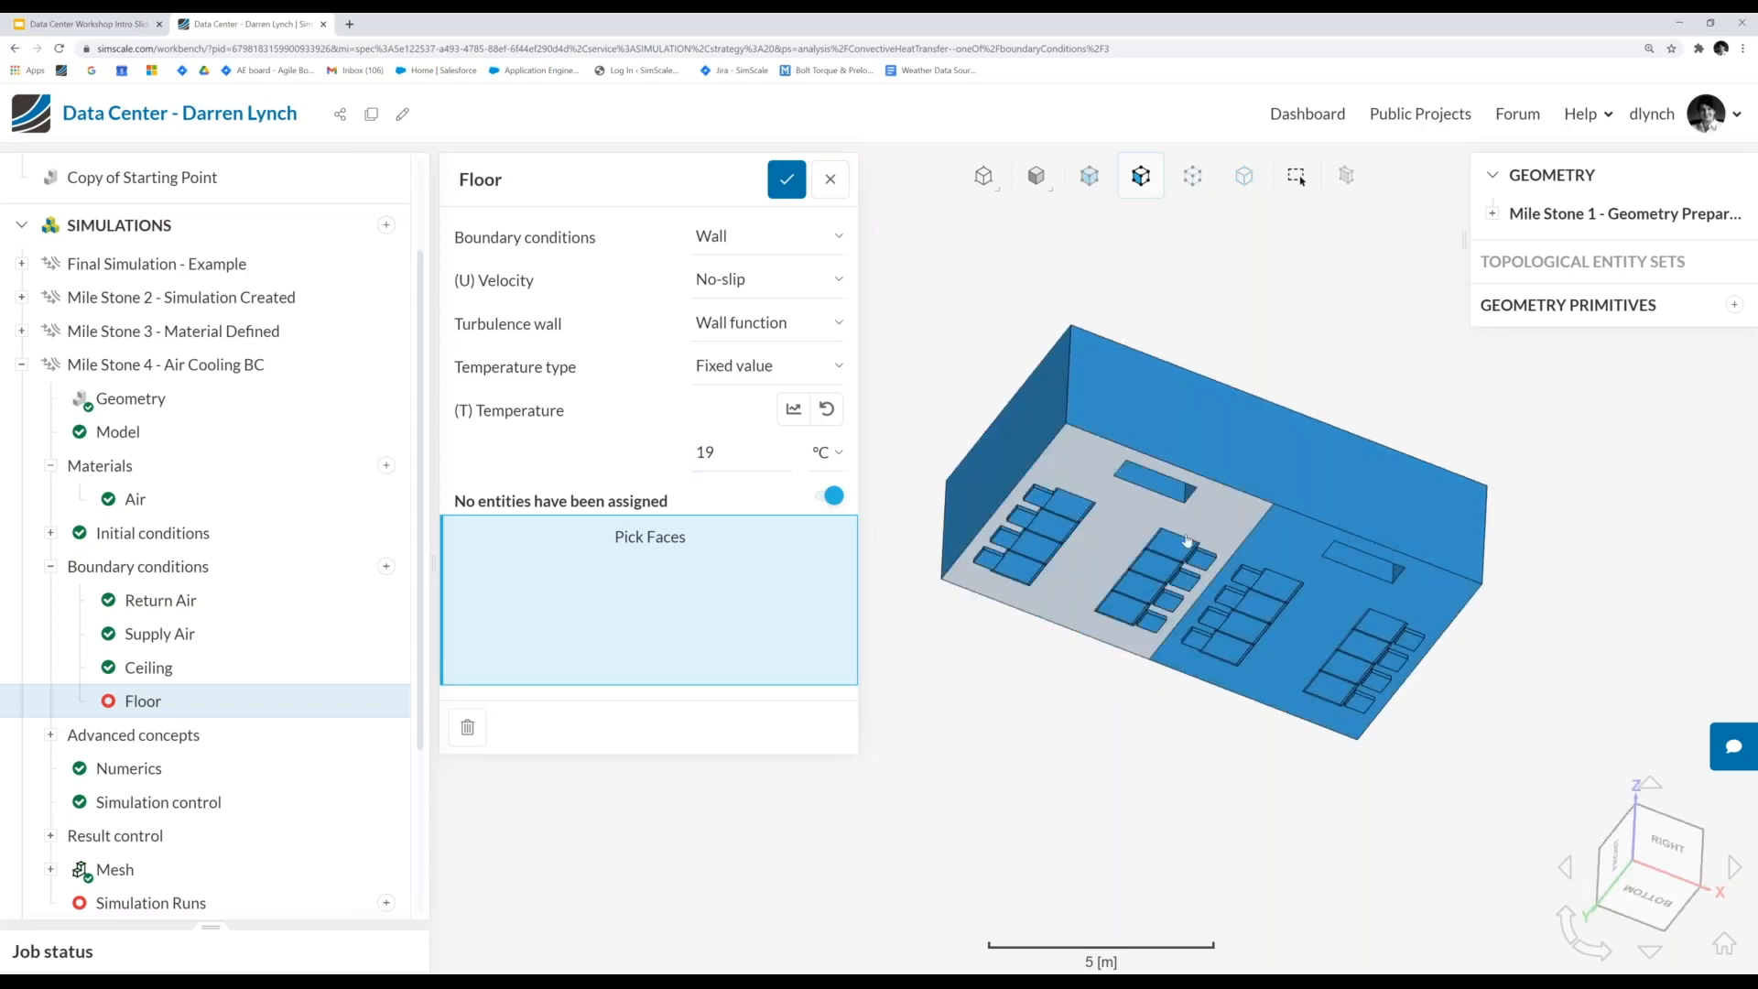
click(1101, 543)
click(1263, 678)
drag(1122, 705, 1062, 586)
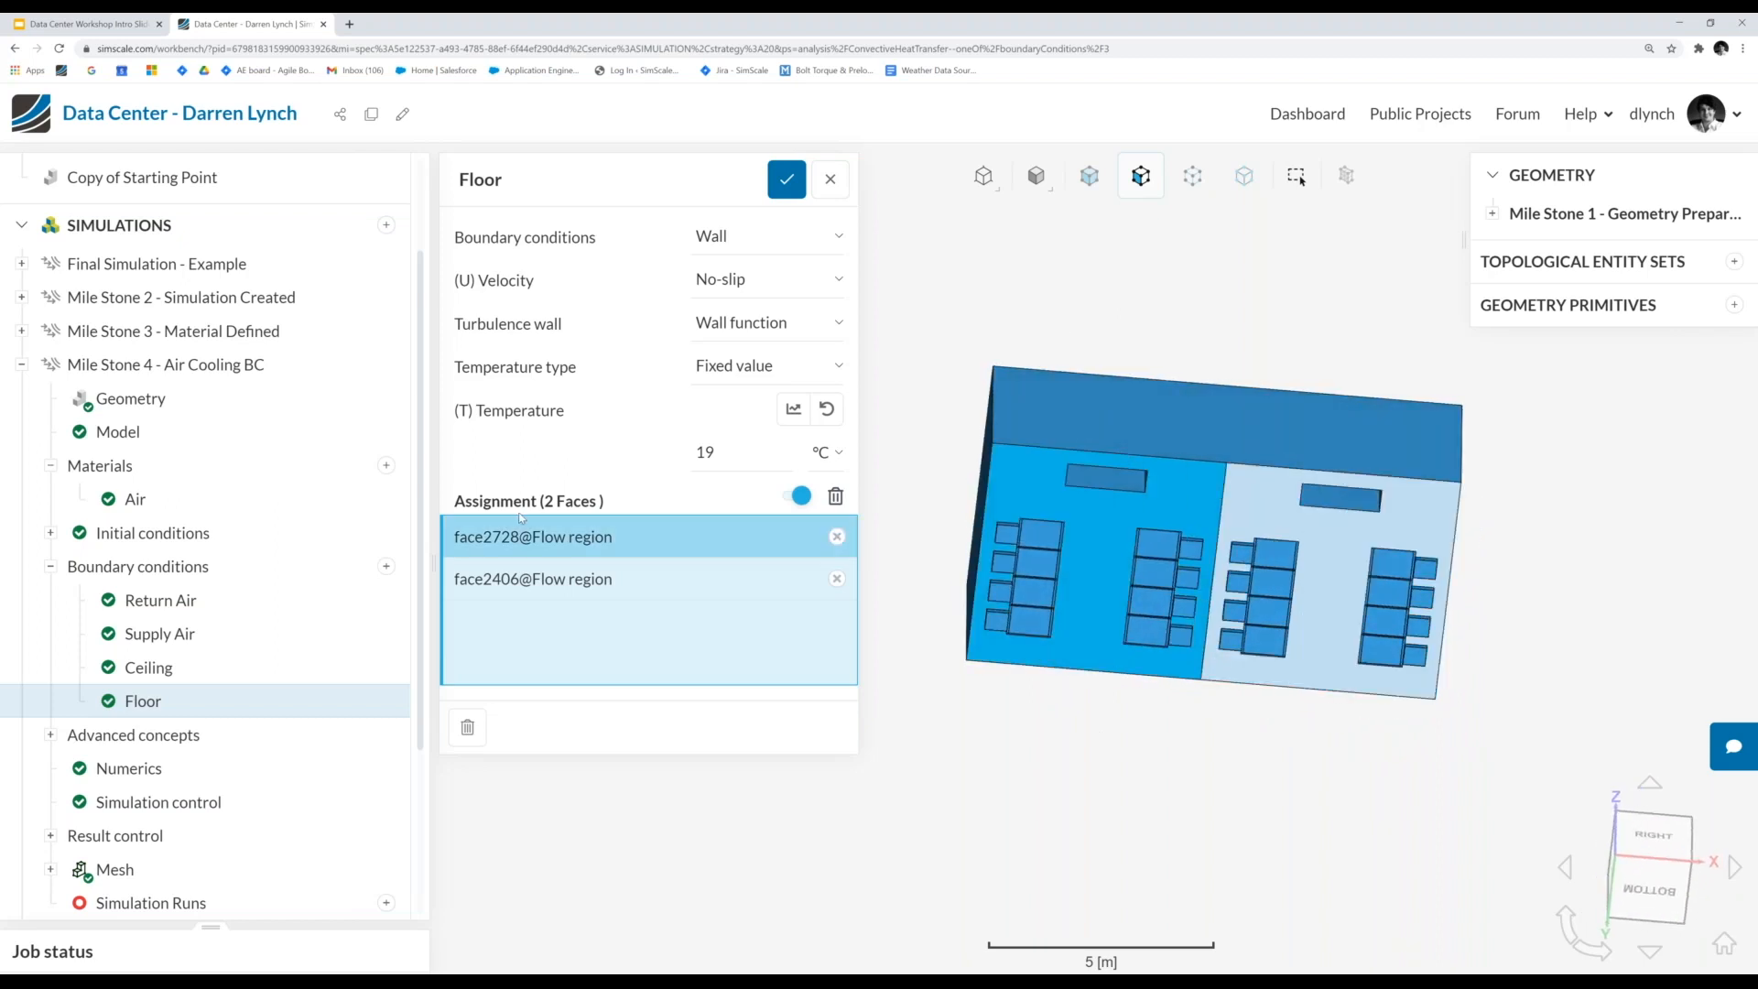
drag(949, 725, 1062, 682)
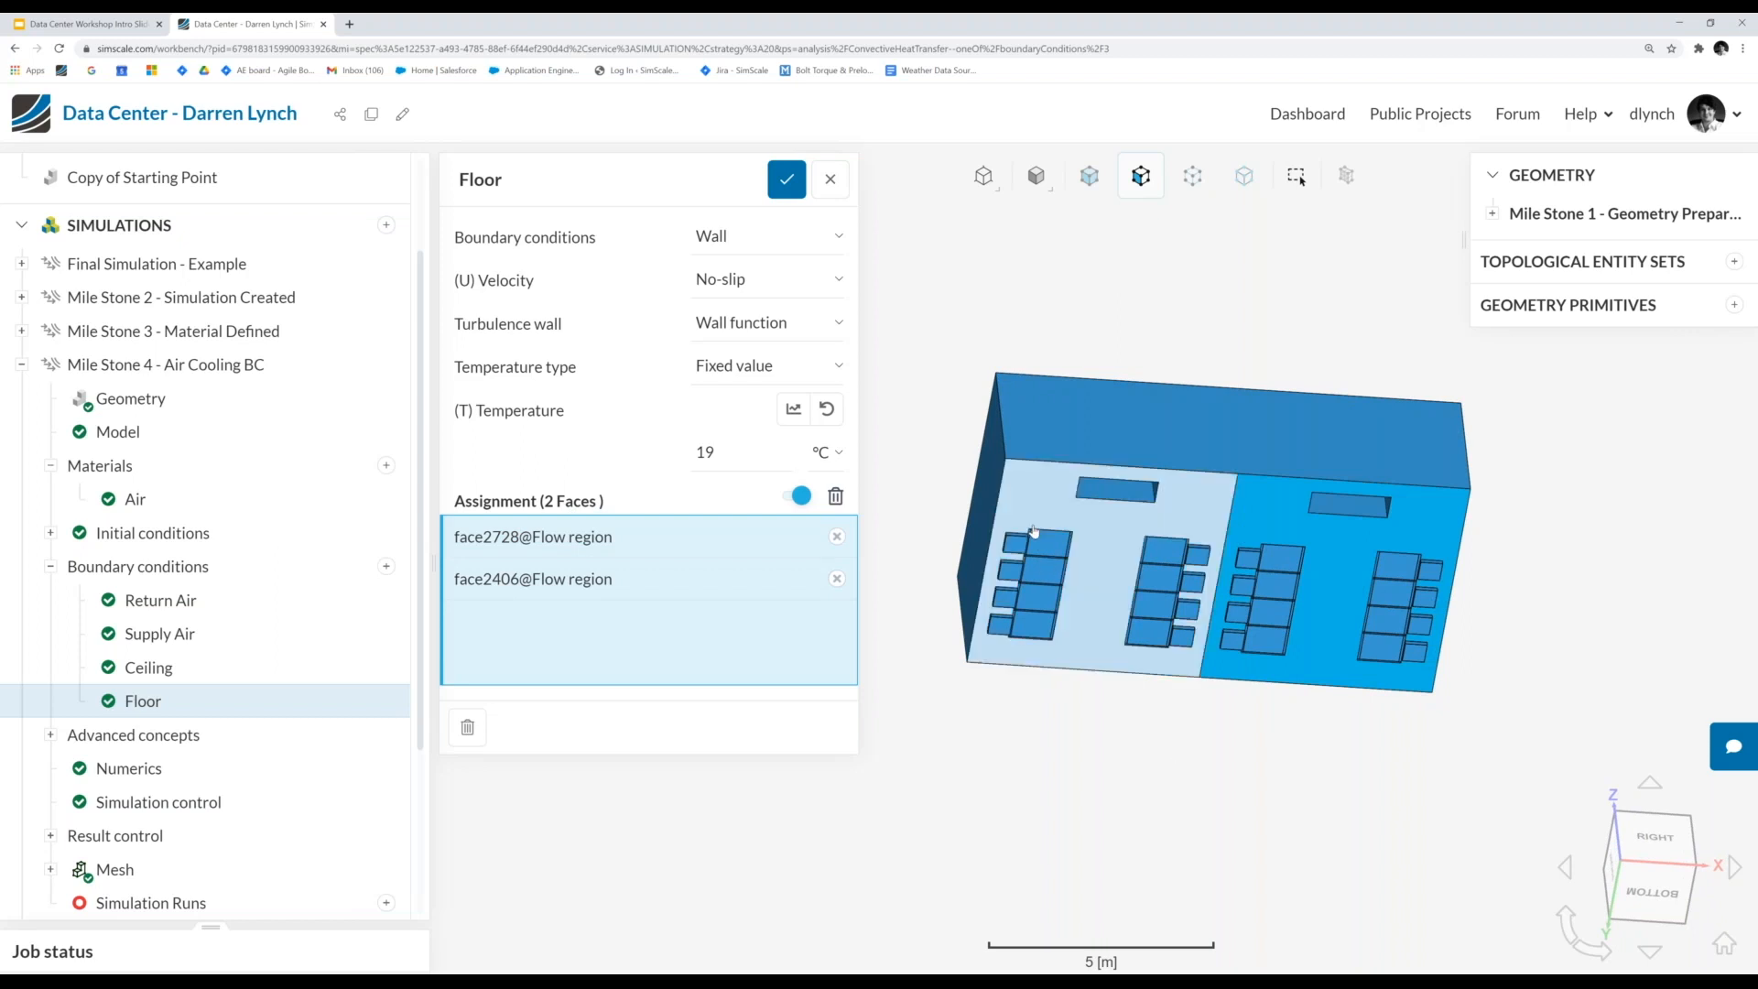
click(787, 183)
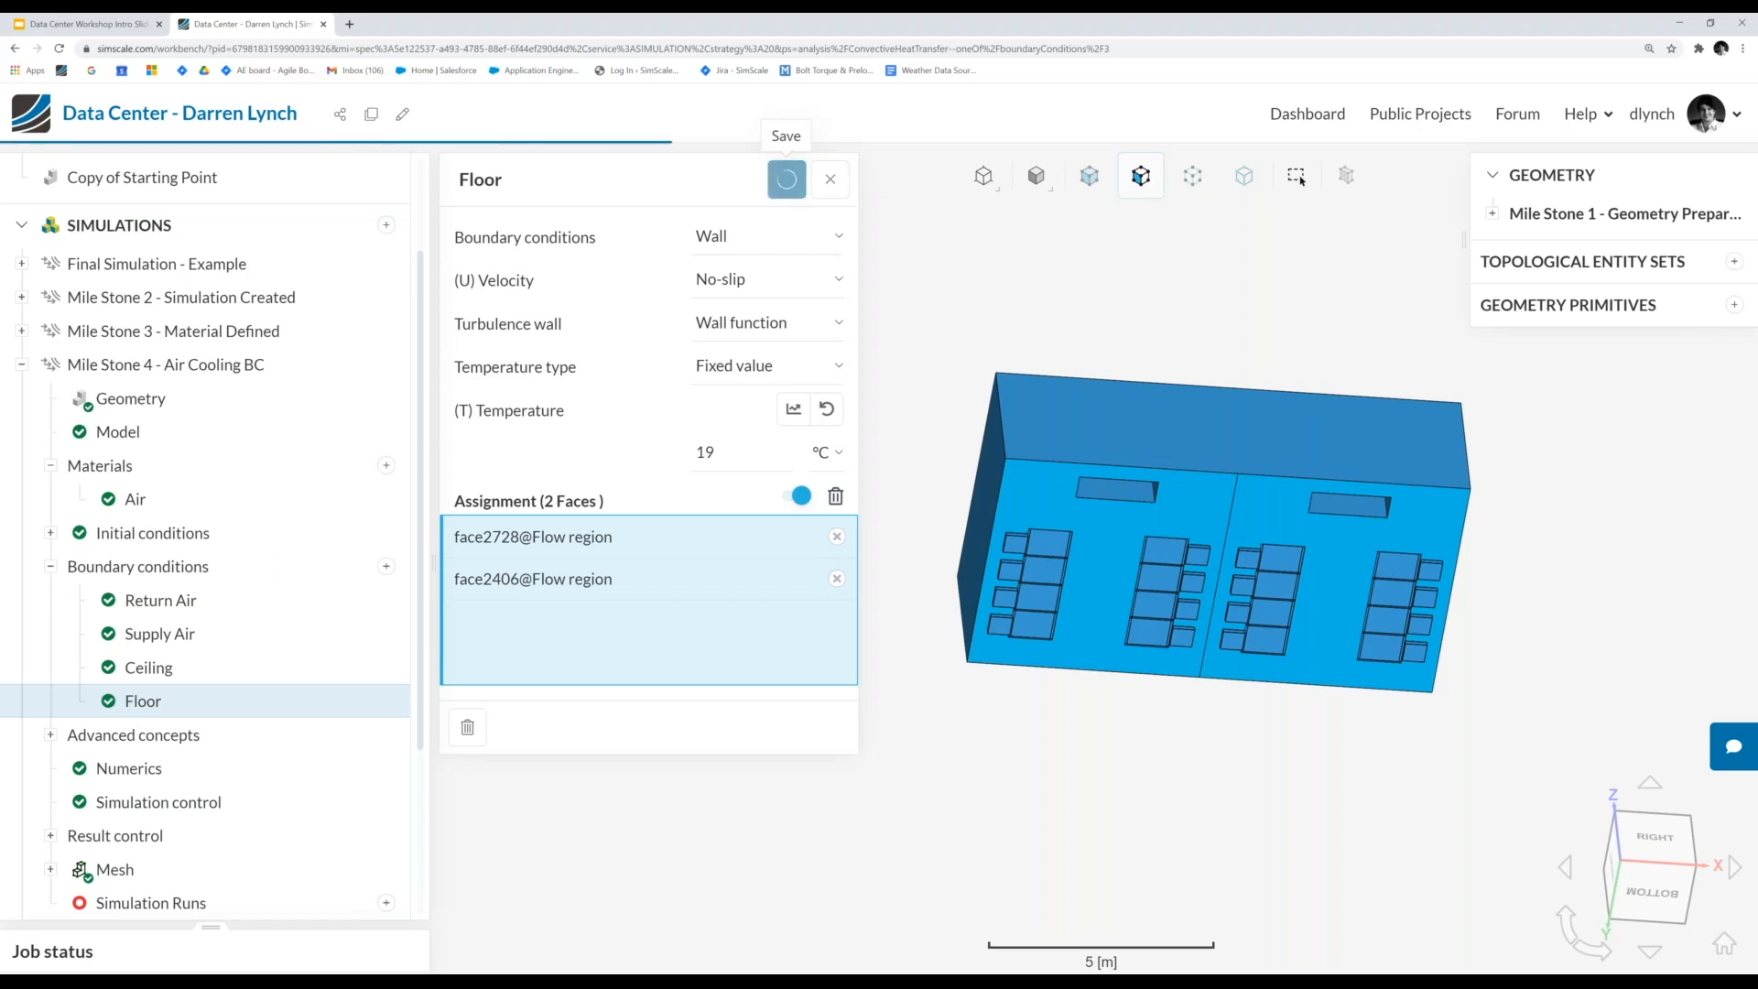
drag(871, 480, 1118, 608)
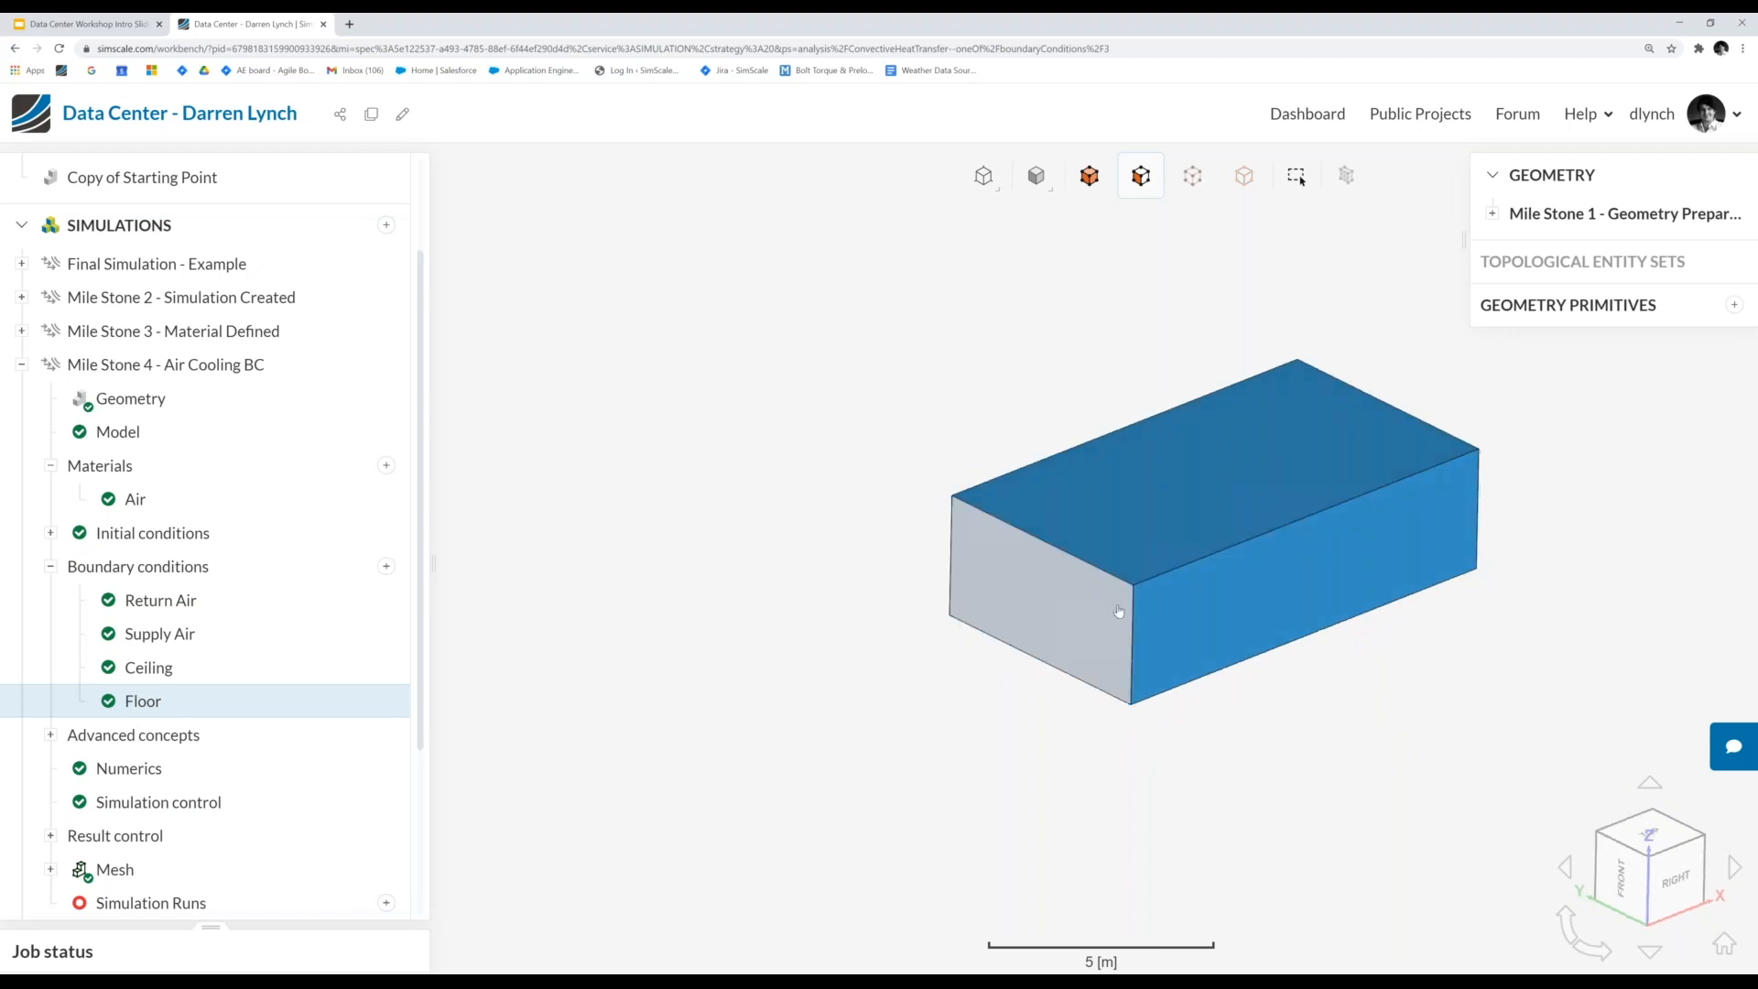
- Orbit around the room box and select its front-left and right vertical side faces
drag(1314, 723, 1227, 655)
click(1159, 588)
drag(1209, 589, 1307, 576)
click(1308, 577)
drag(1514, 702, 1216, 585)
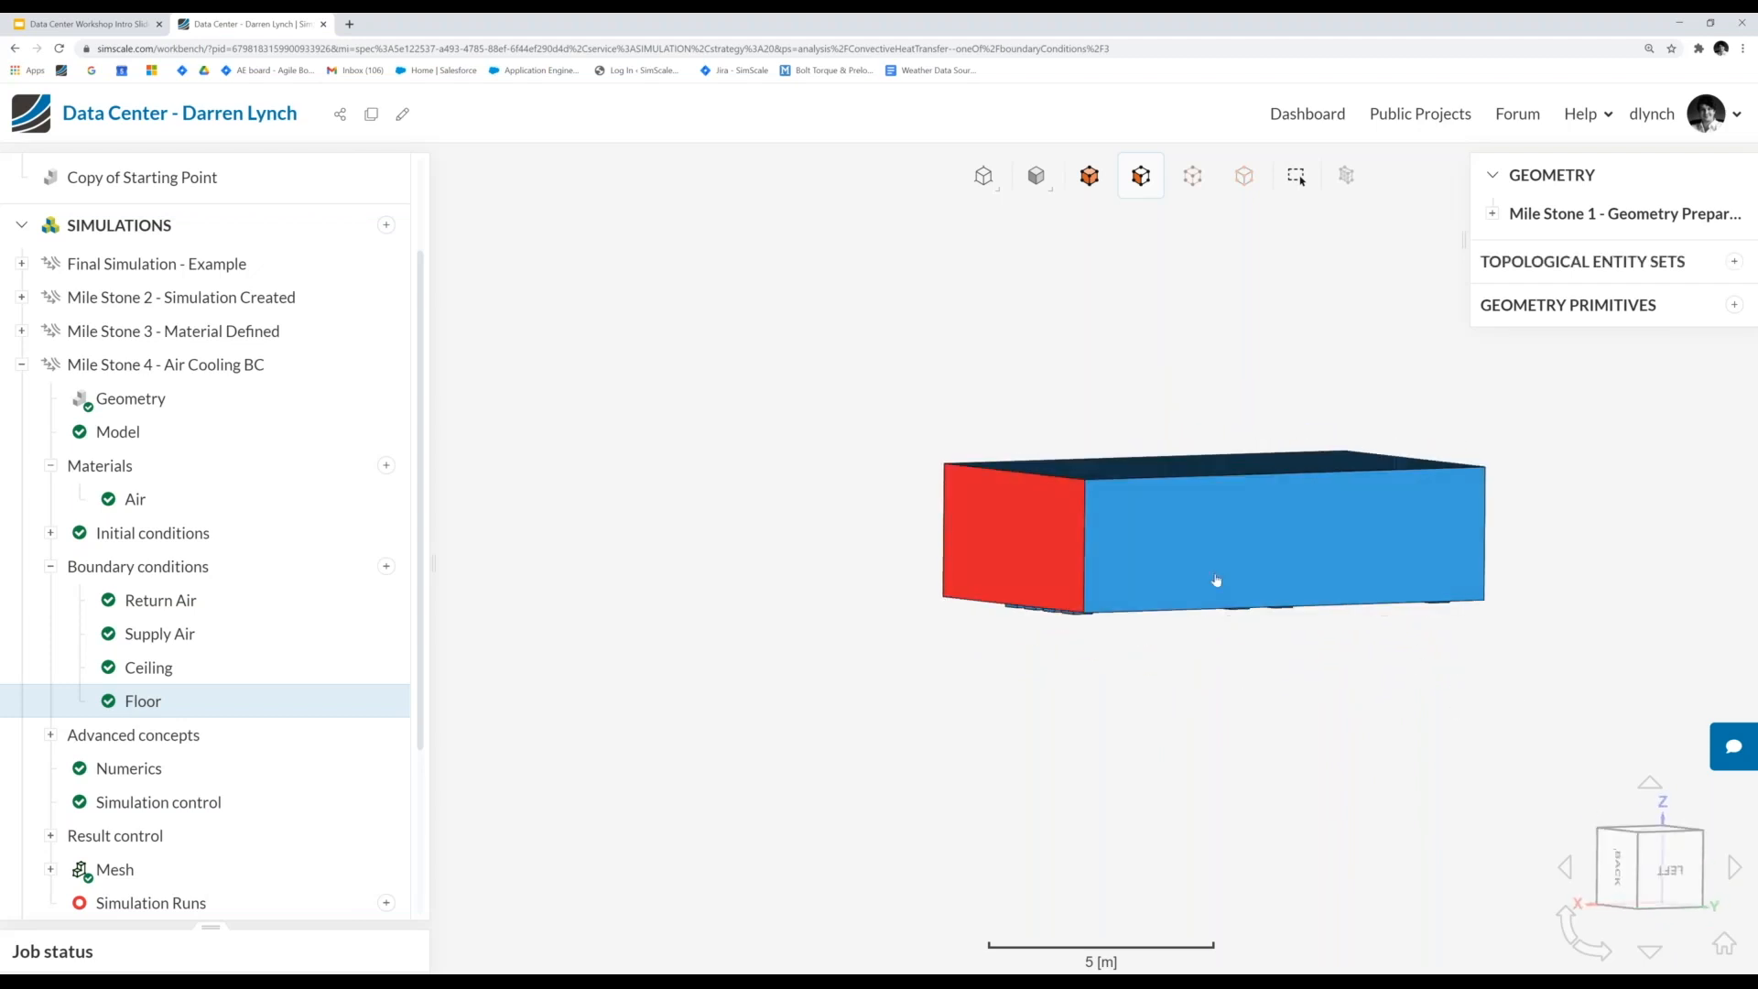
drag(1202, 751, 1205, 781)
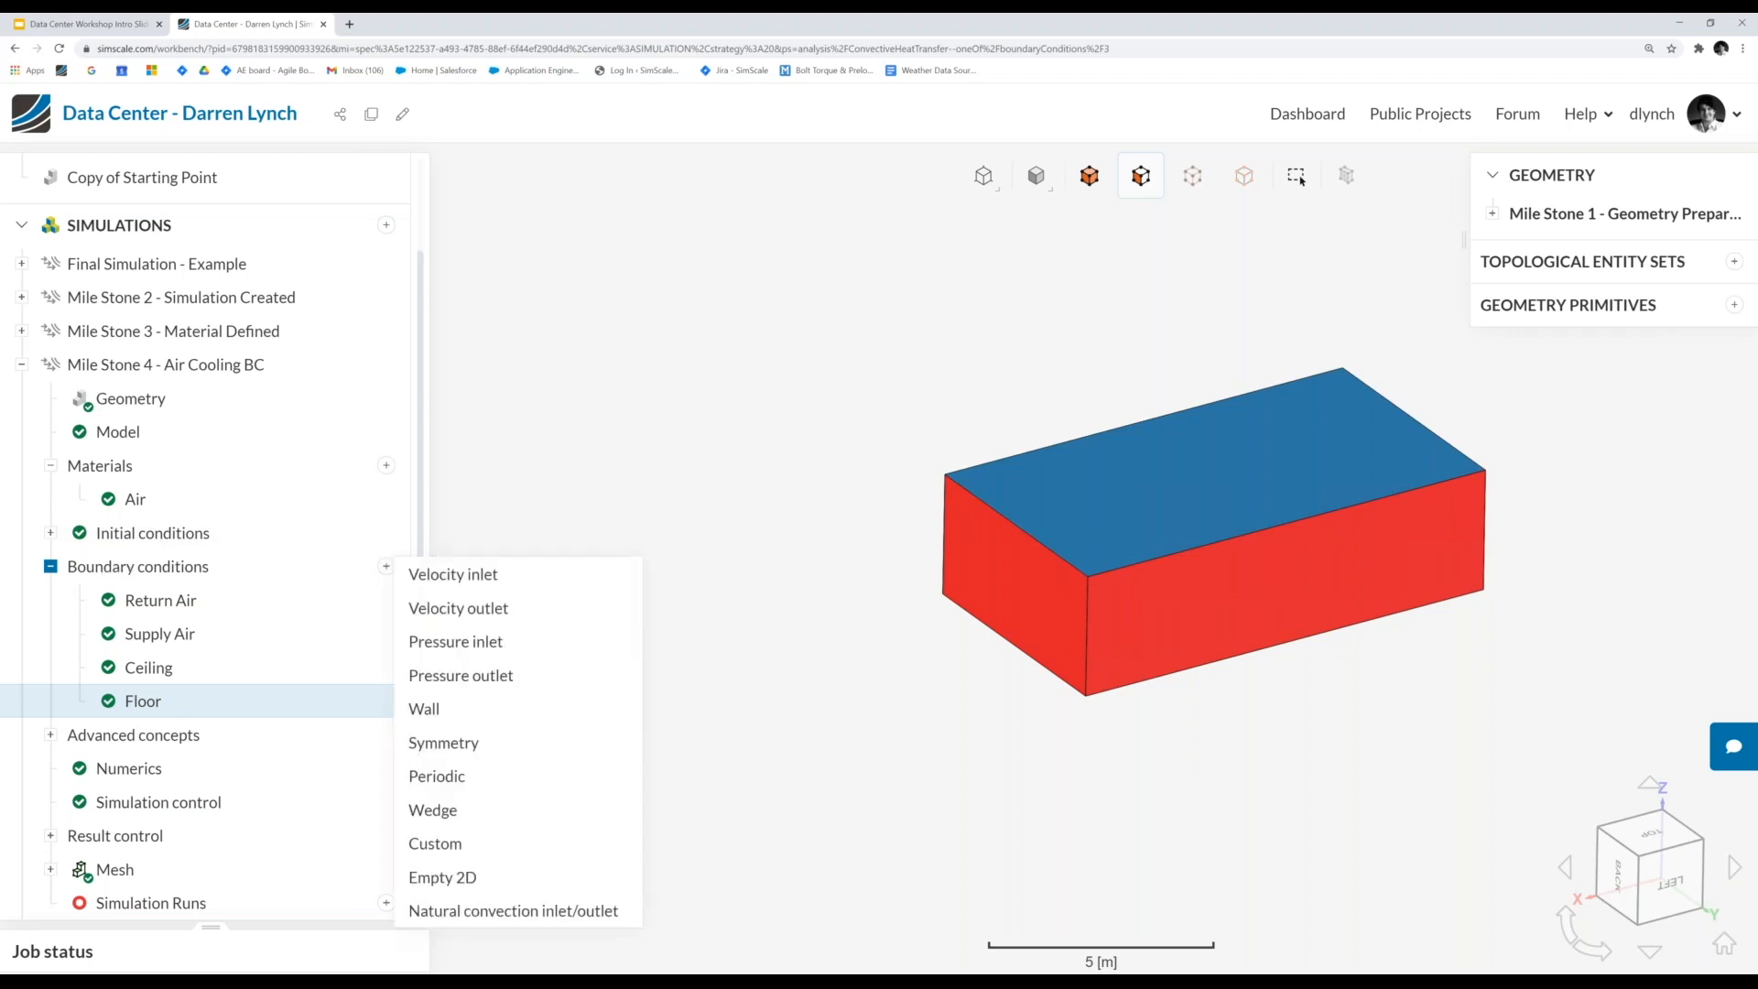
- Add a Symmetry condition, clear its faces, and assign the front, right, back and left side faces
click(476, 745)
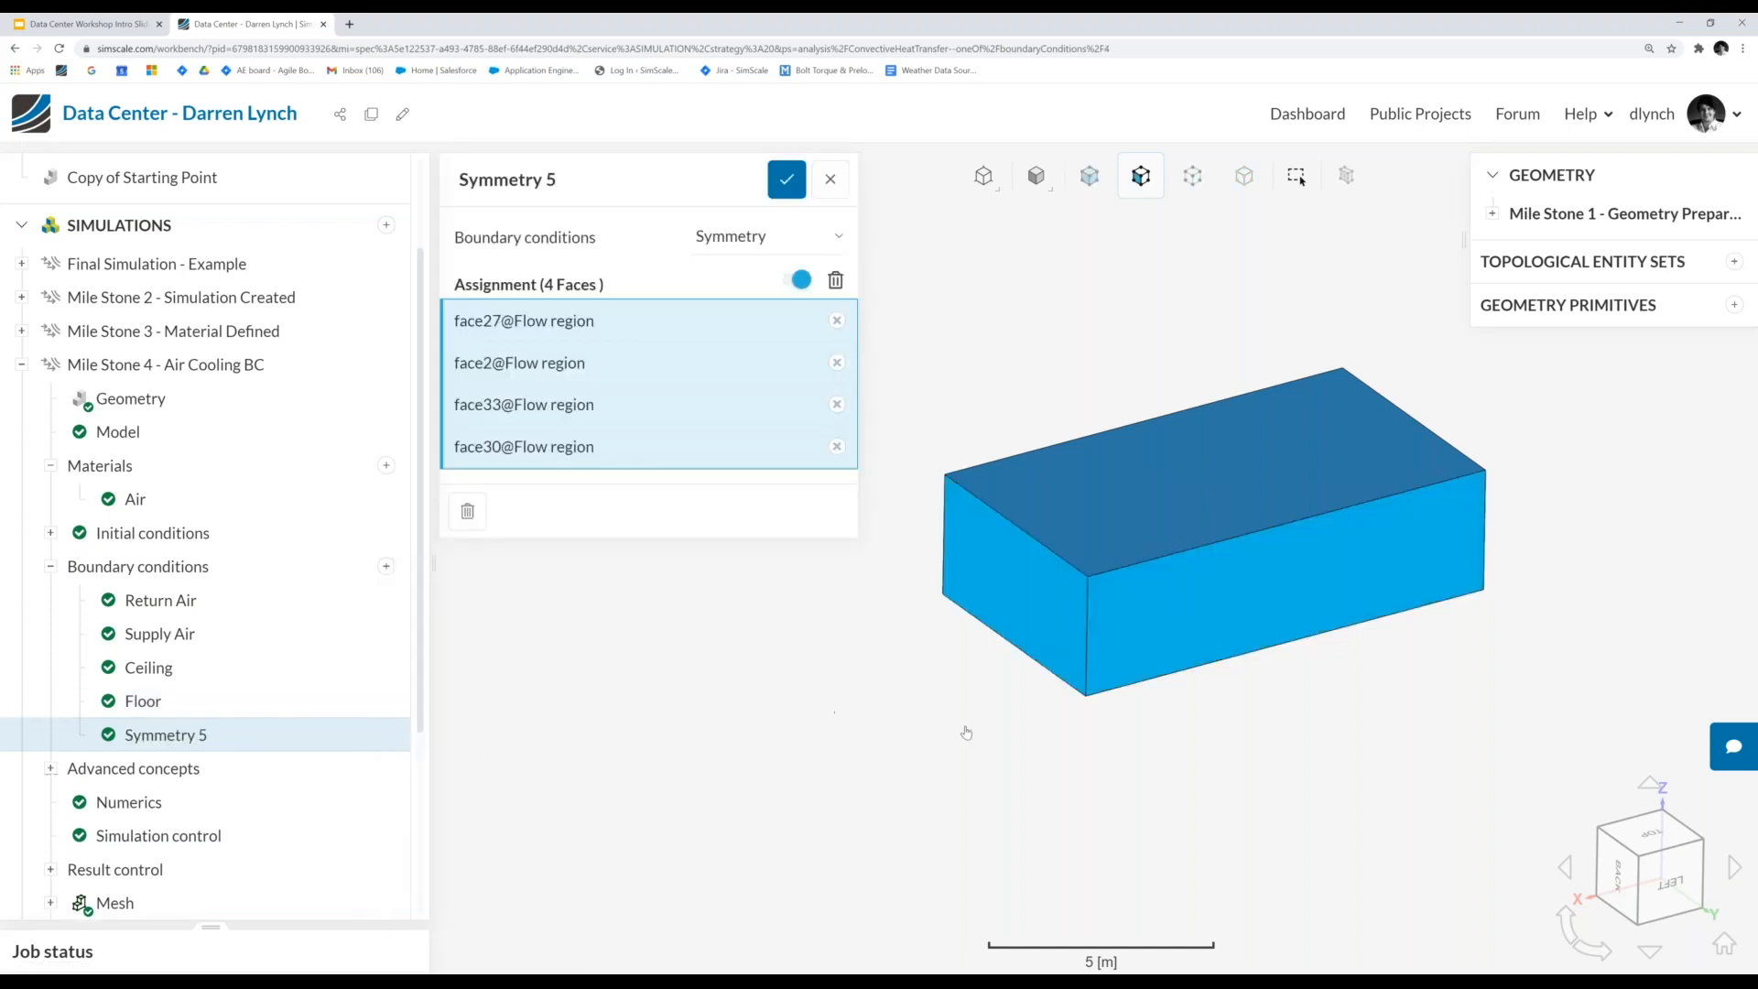
mouse_move(976, 694)
mouse_down()
mouse_move(996, 553)
mouse_move(1102, 655)
mouse_move(1354, 686)
mouse_move(1421, 761)
mouse_move(982, 711)
mouse_up()
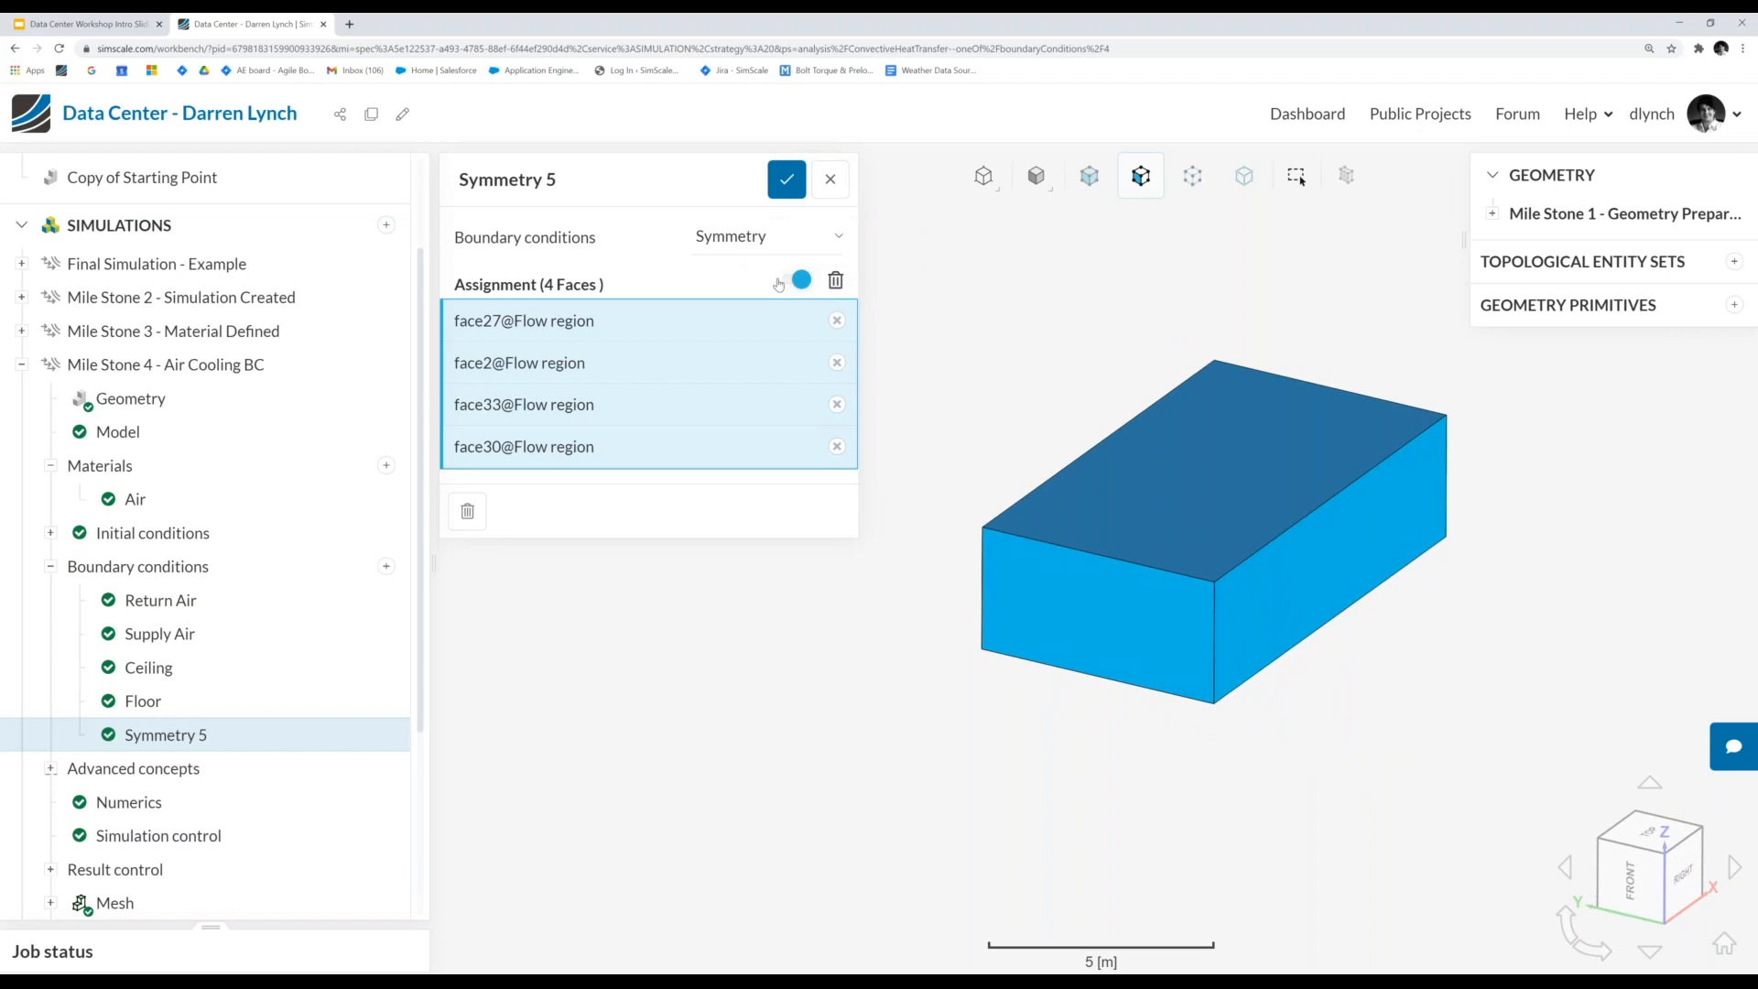
click(835, 281)
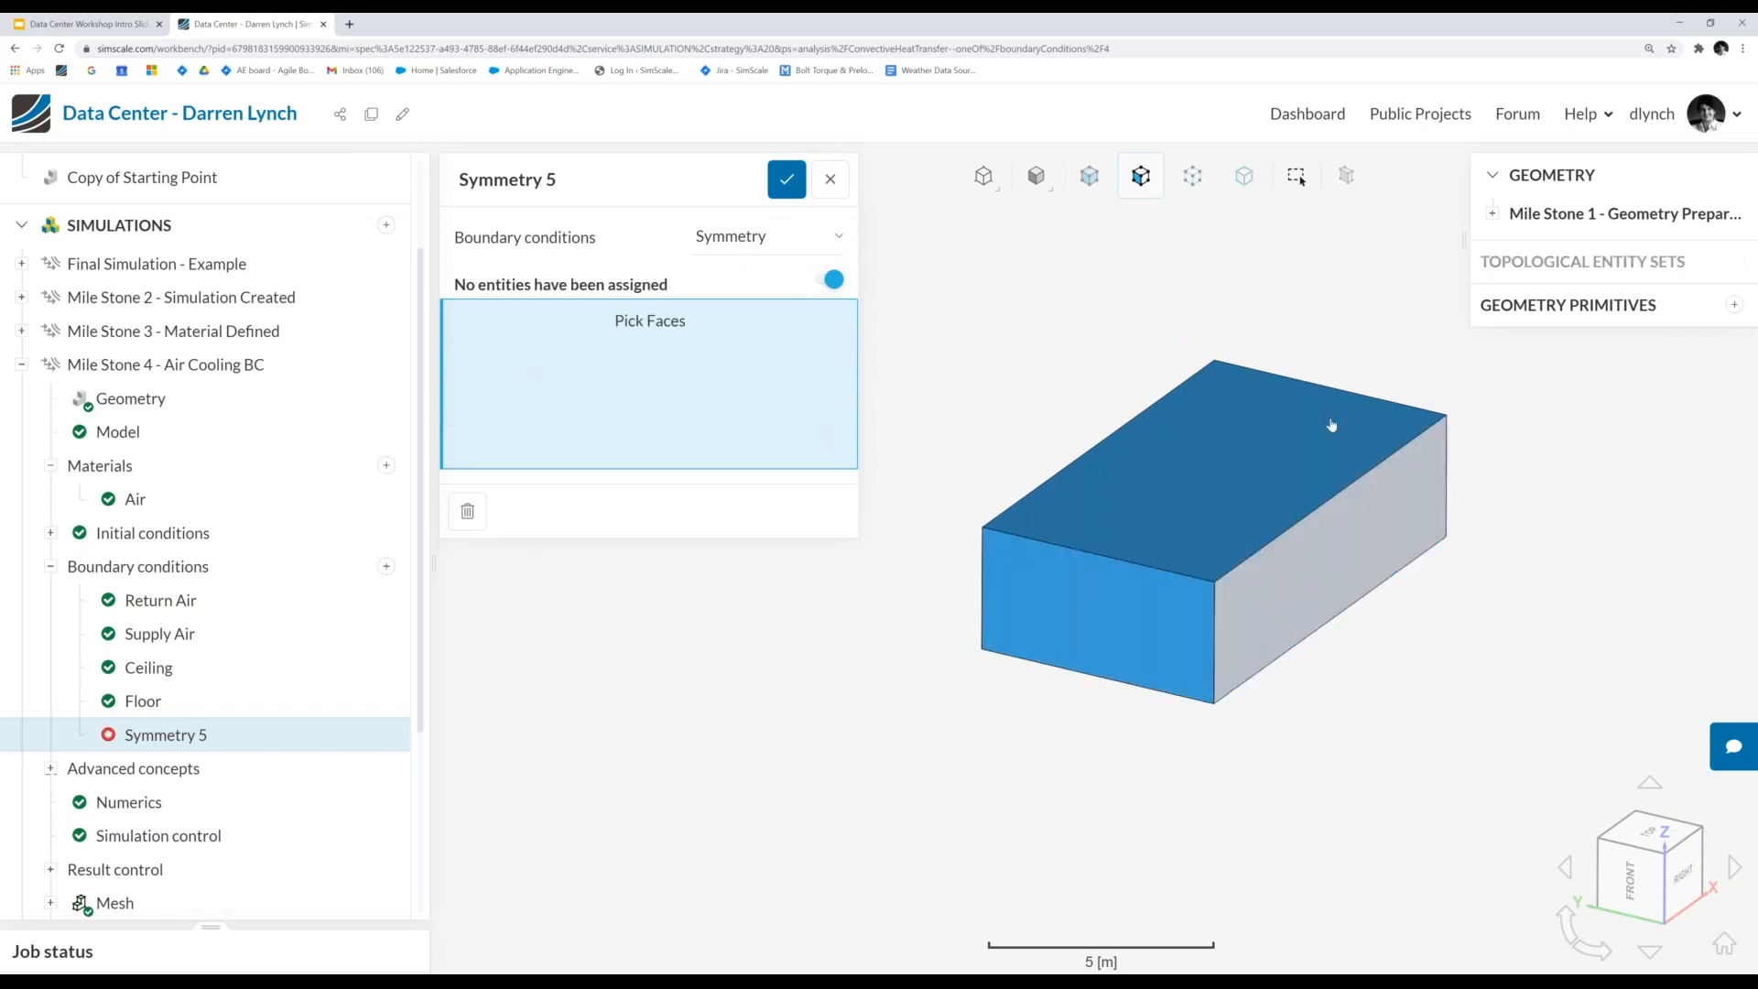
click(1090, 616)
click(1327, 586)
drag(1085, 610, 1189, 605)
click(1189, 604)
drag(1365, 738, 1054, 762)
click(1108, 597)
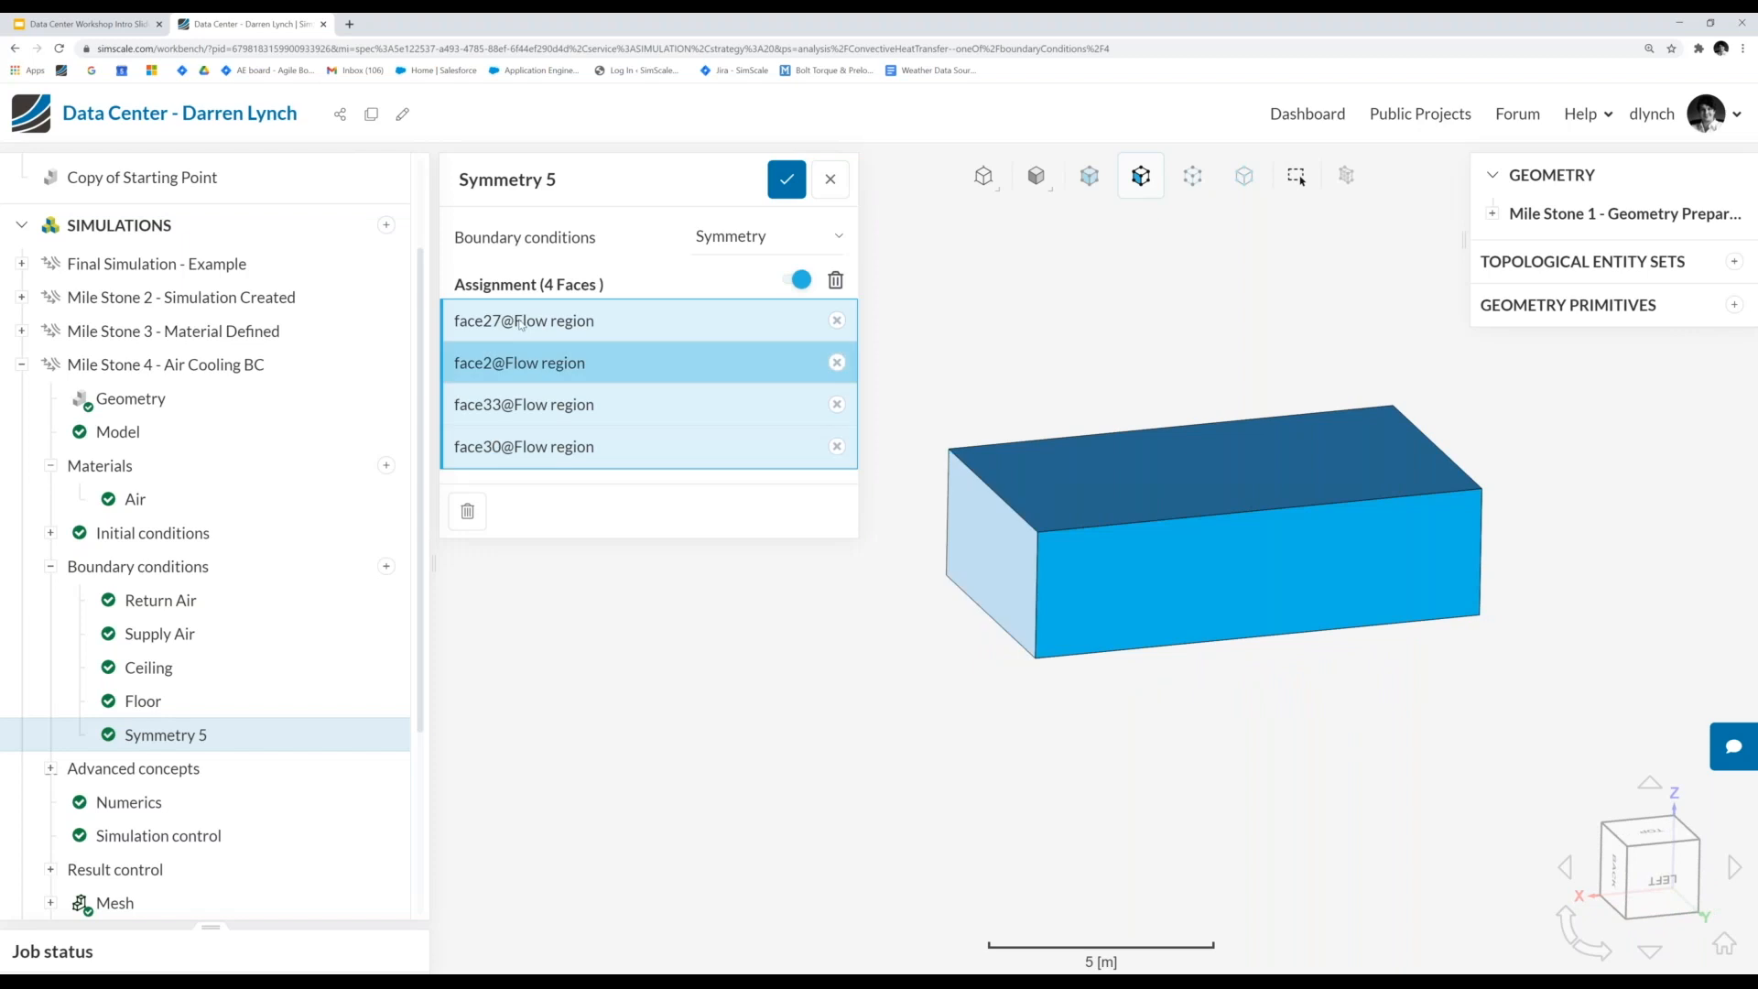
- Save Symmetry 5 and collapse Mile Stone 4 in the simulation tree
drag(961, 668, 963, 785)
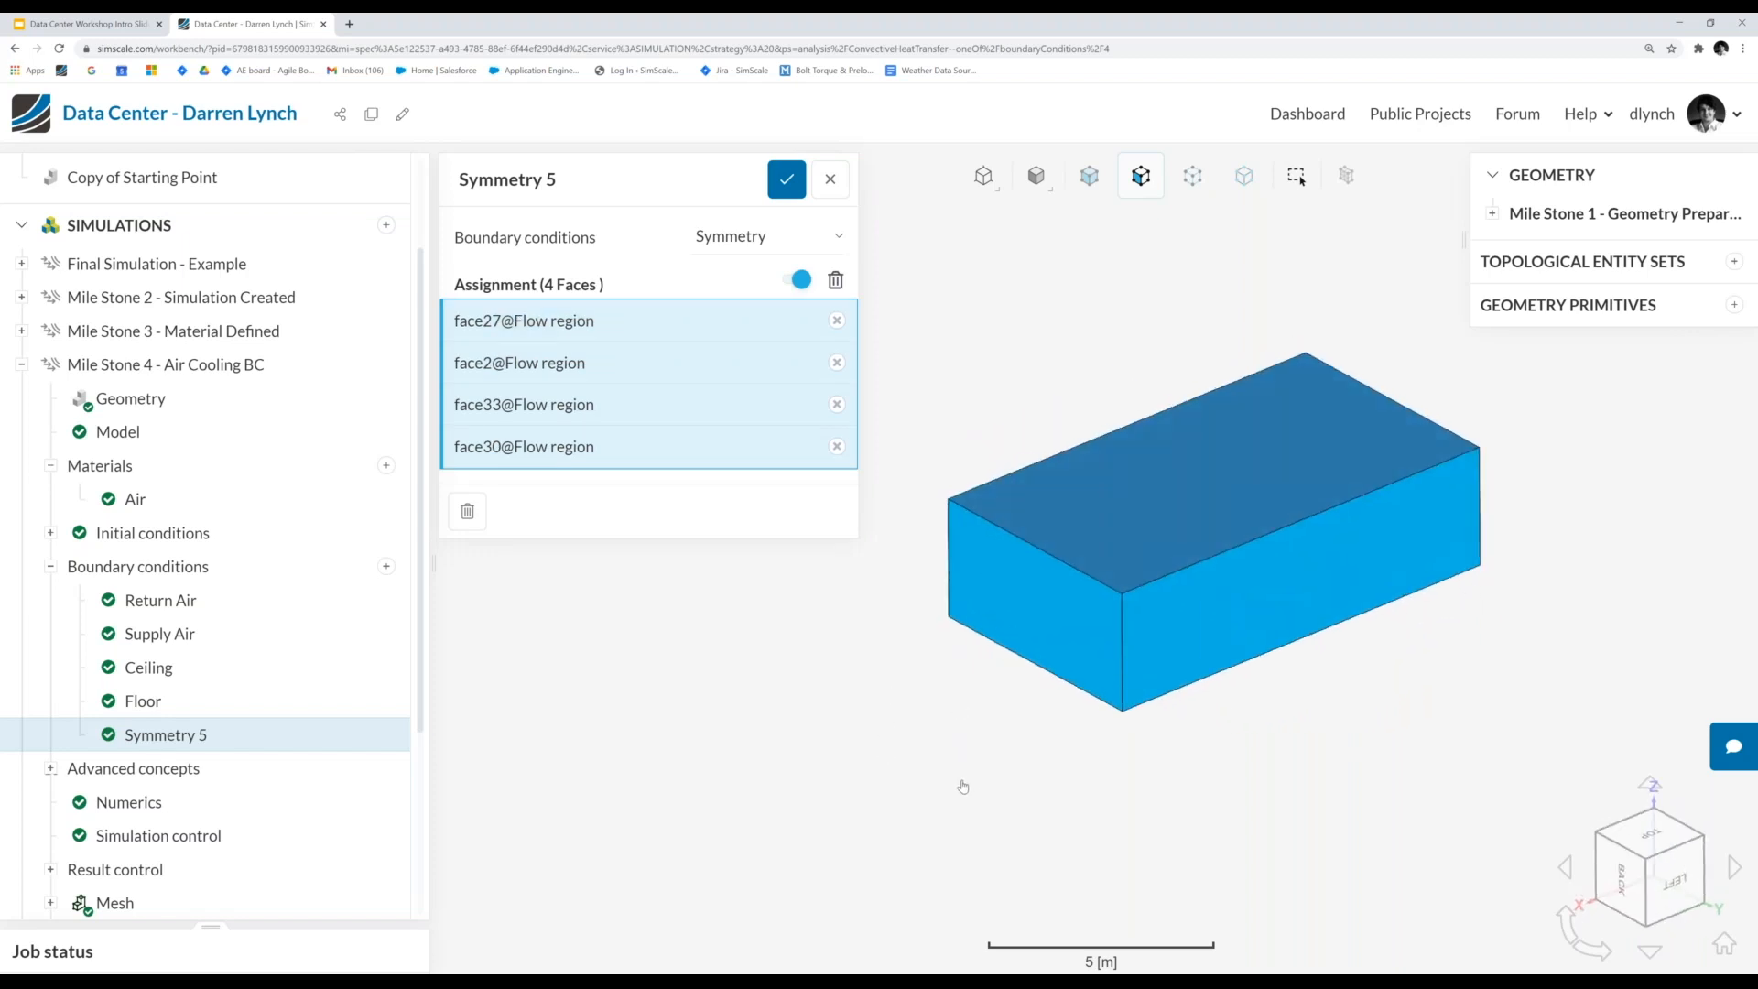
scroll(963, 786, down, 2)
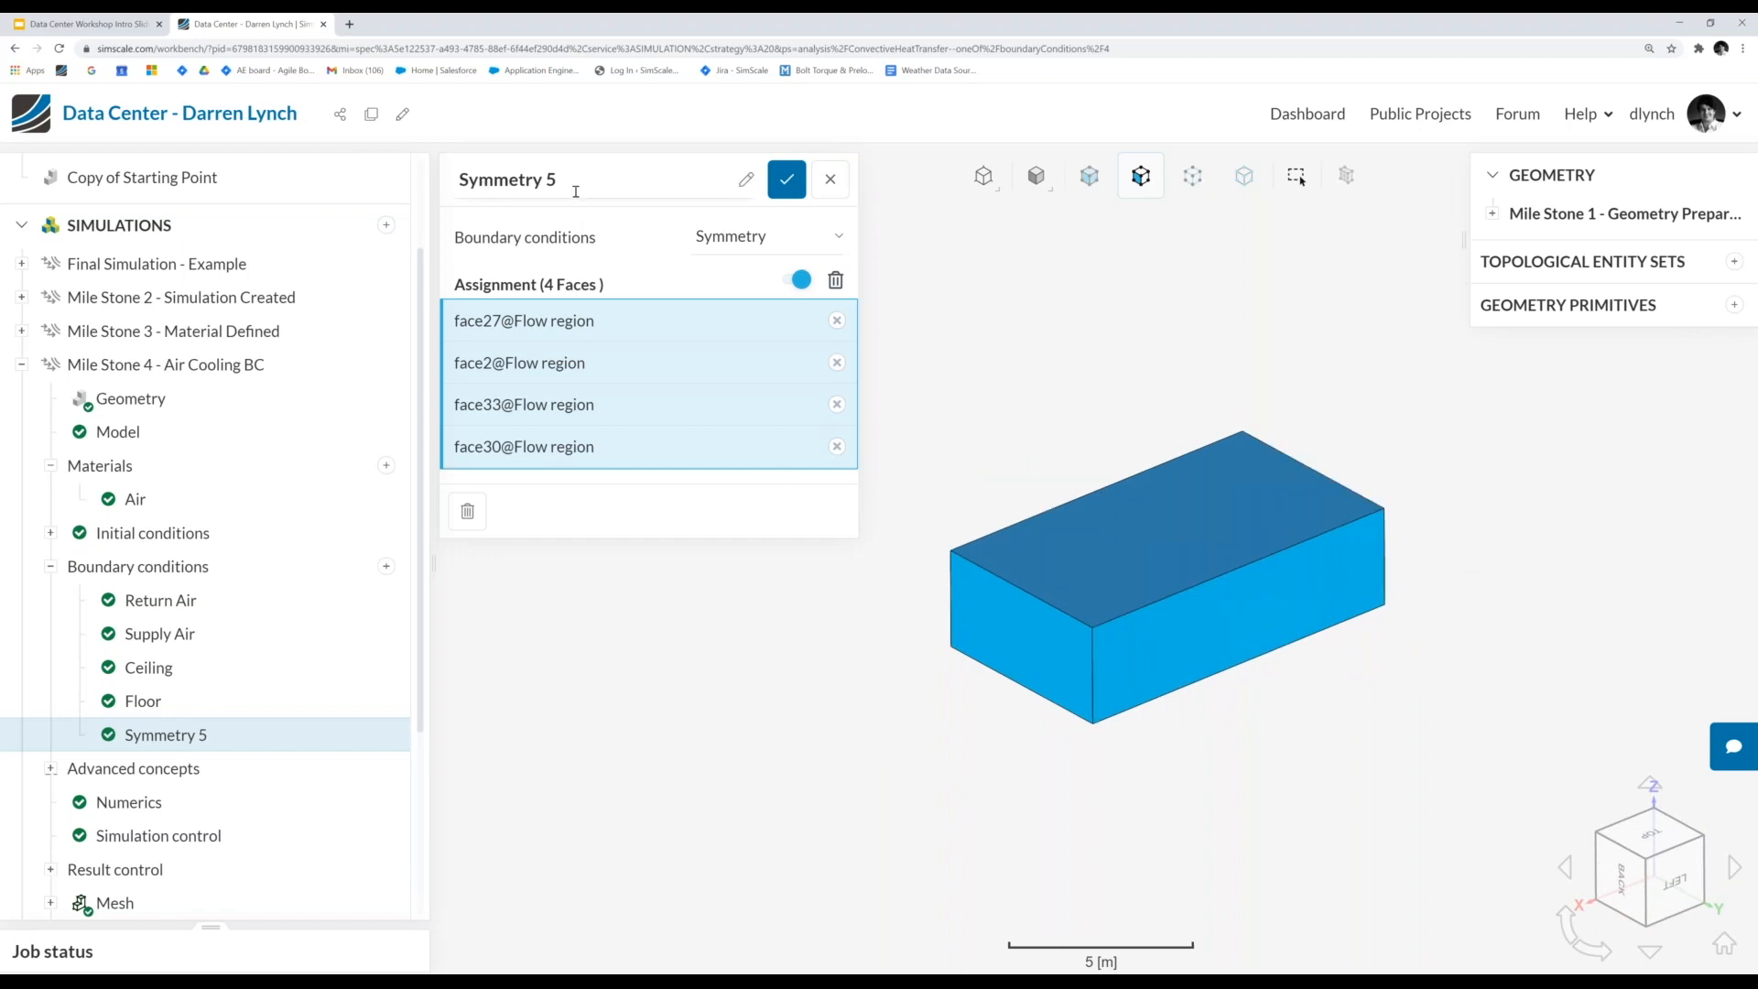
click(785, 179)
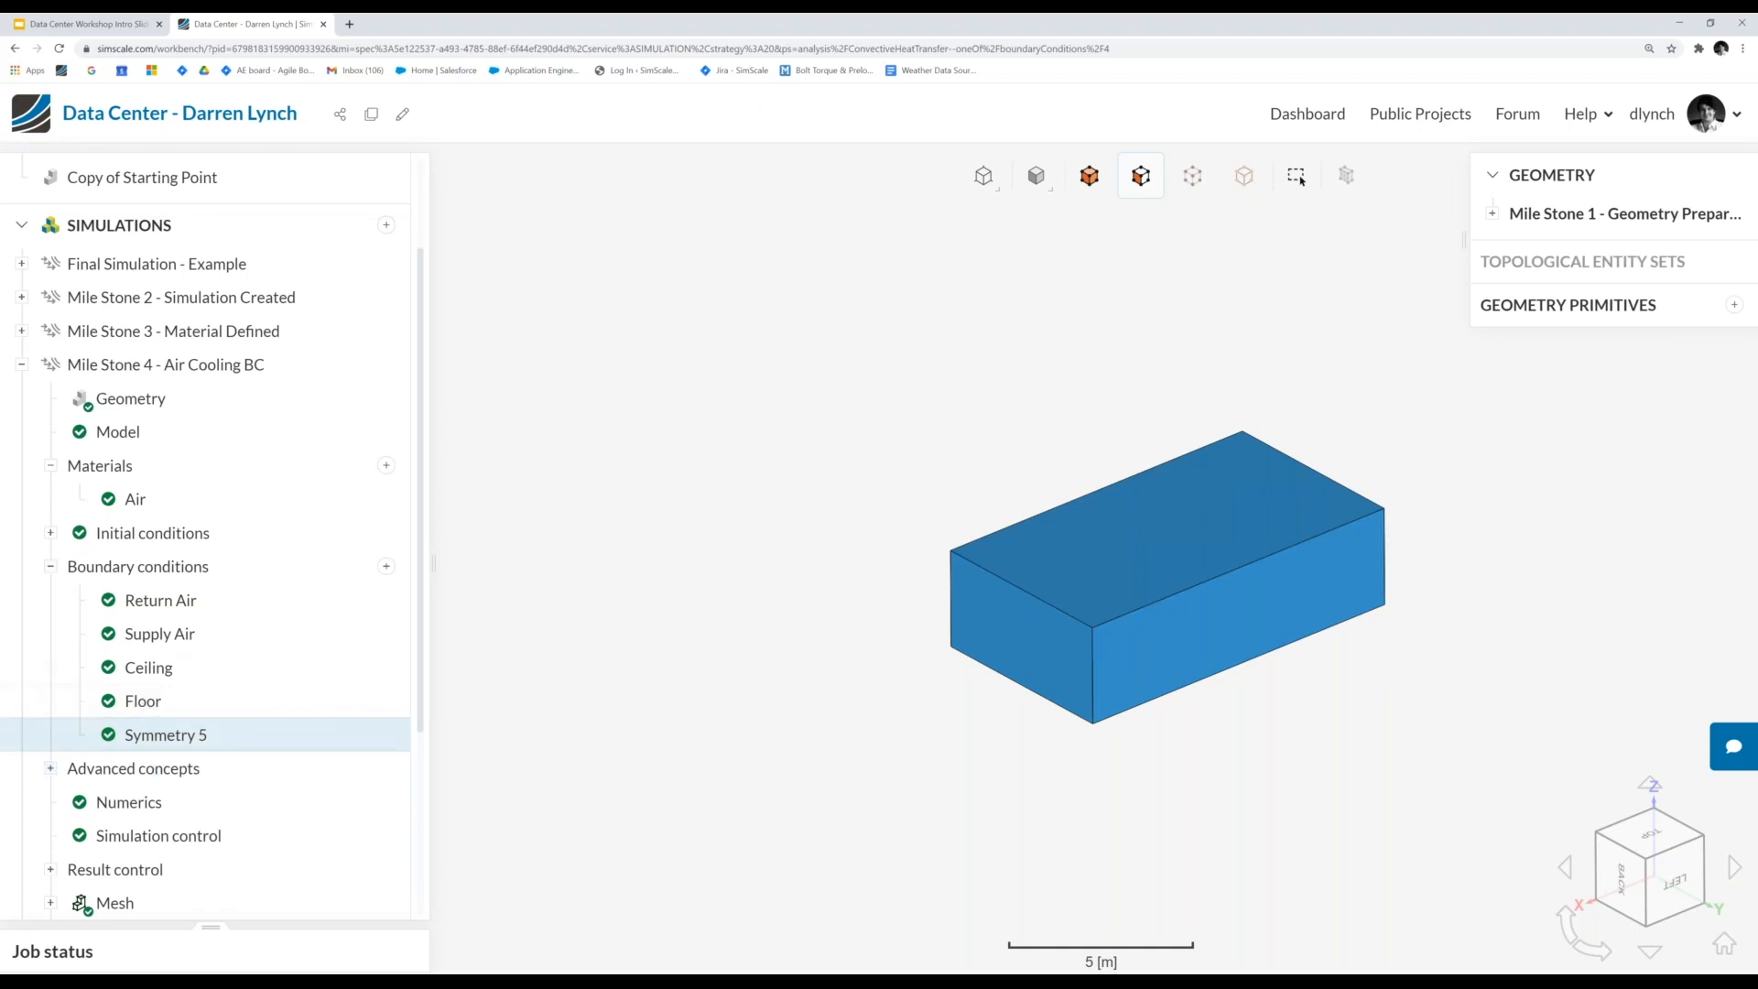
click(21, 364)
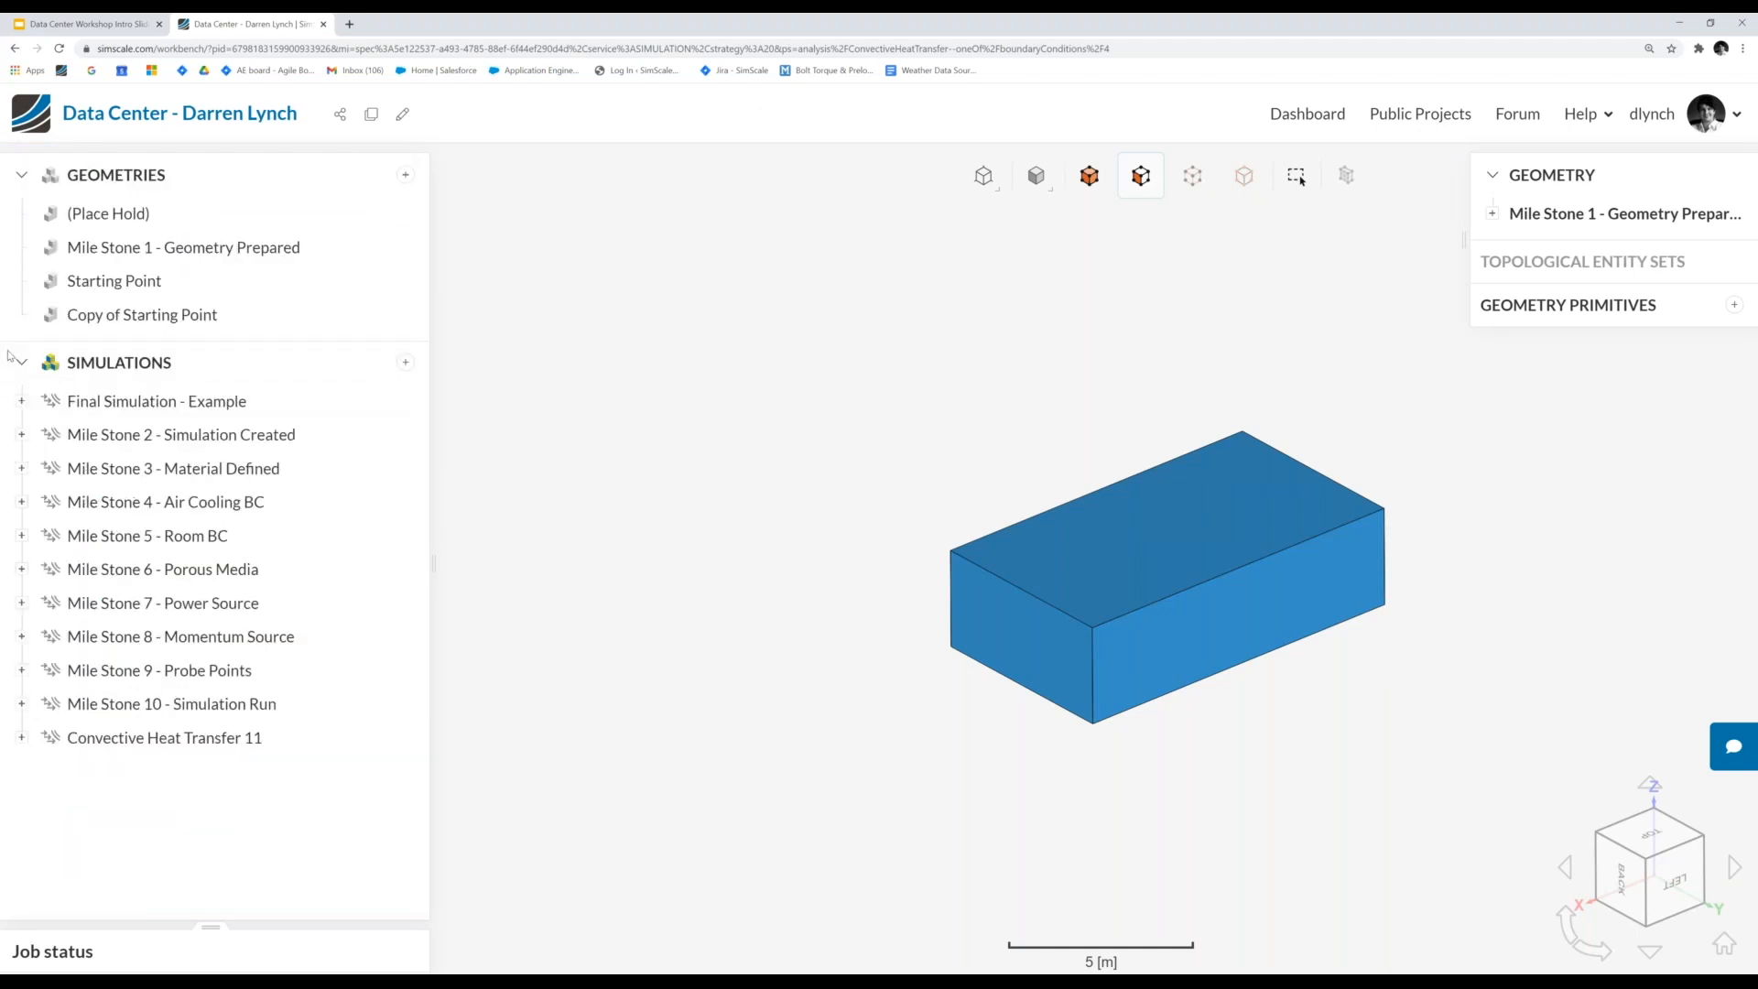
- Open the Mile Stone 5 - Room BC simulation and view the floor from below
click(118, 536)
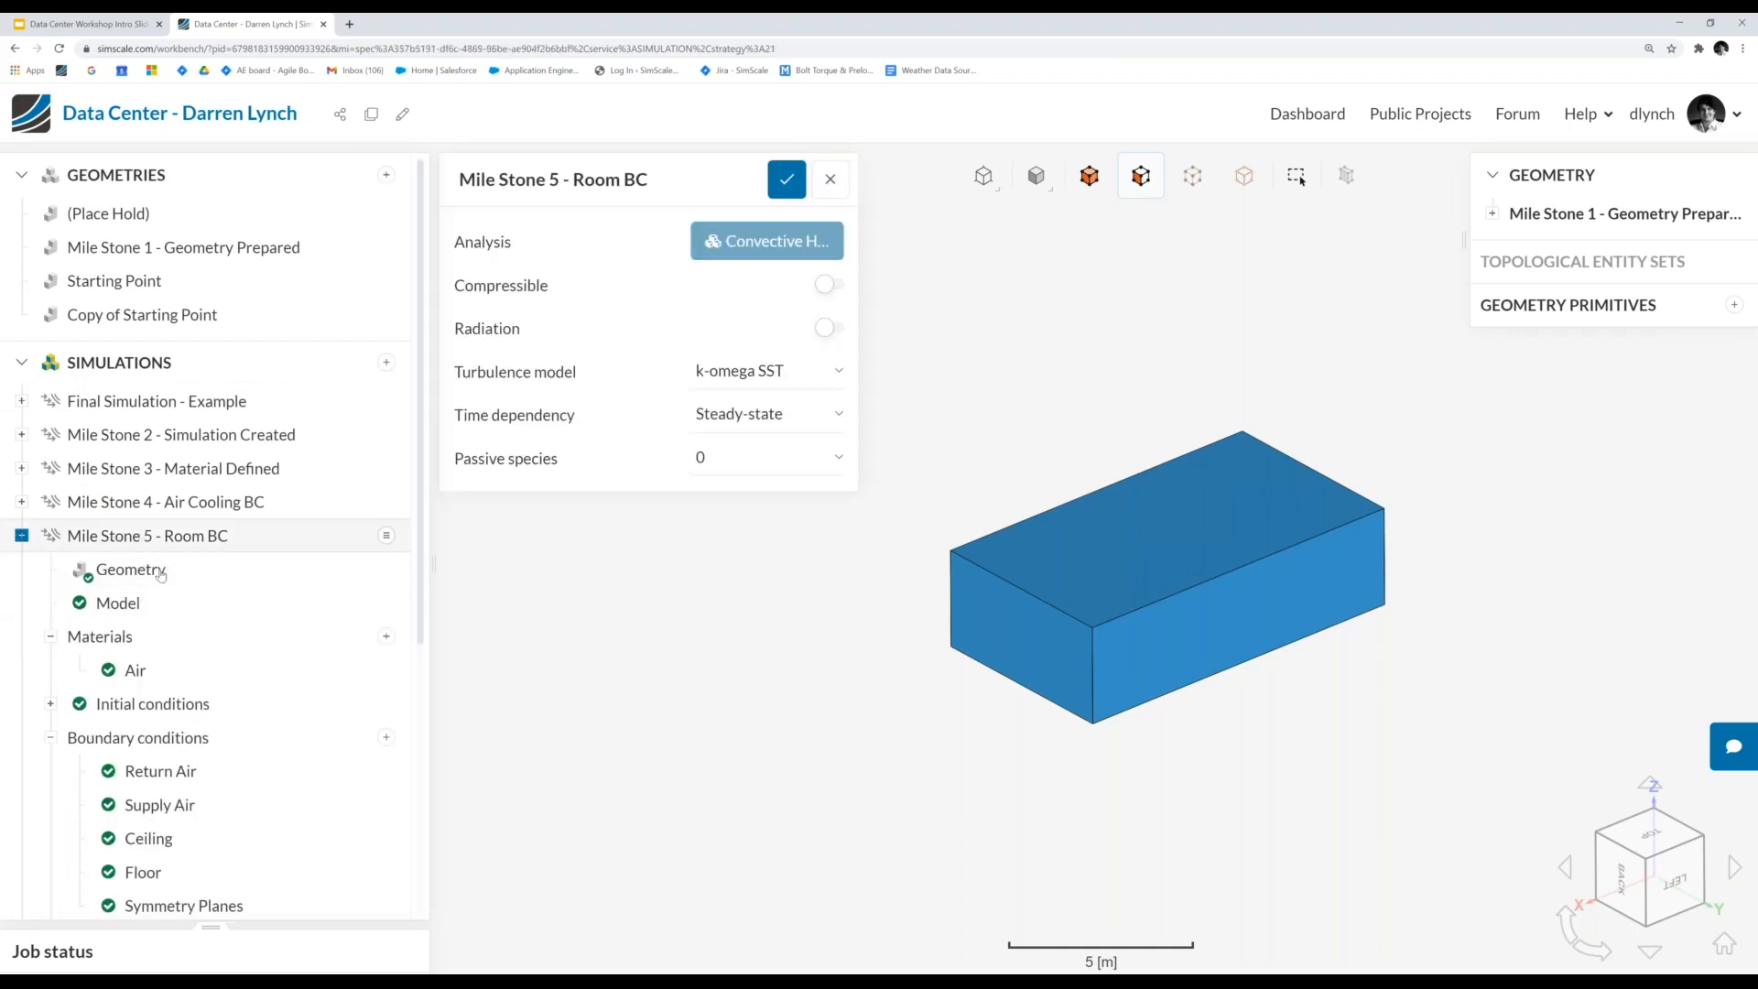
scroll(50, 633, down, 1)
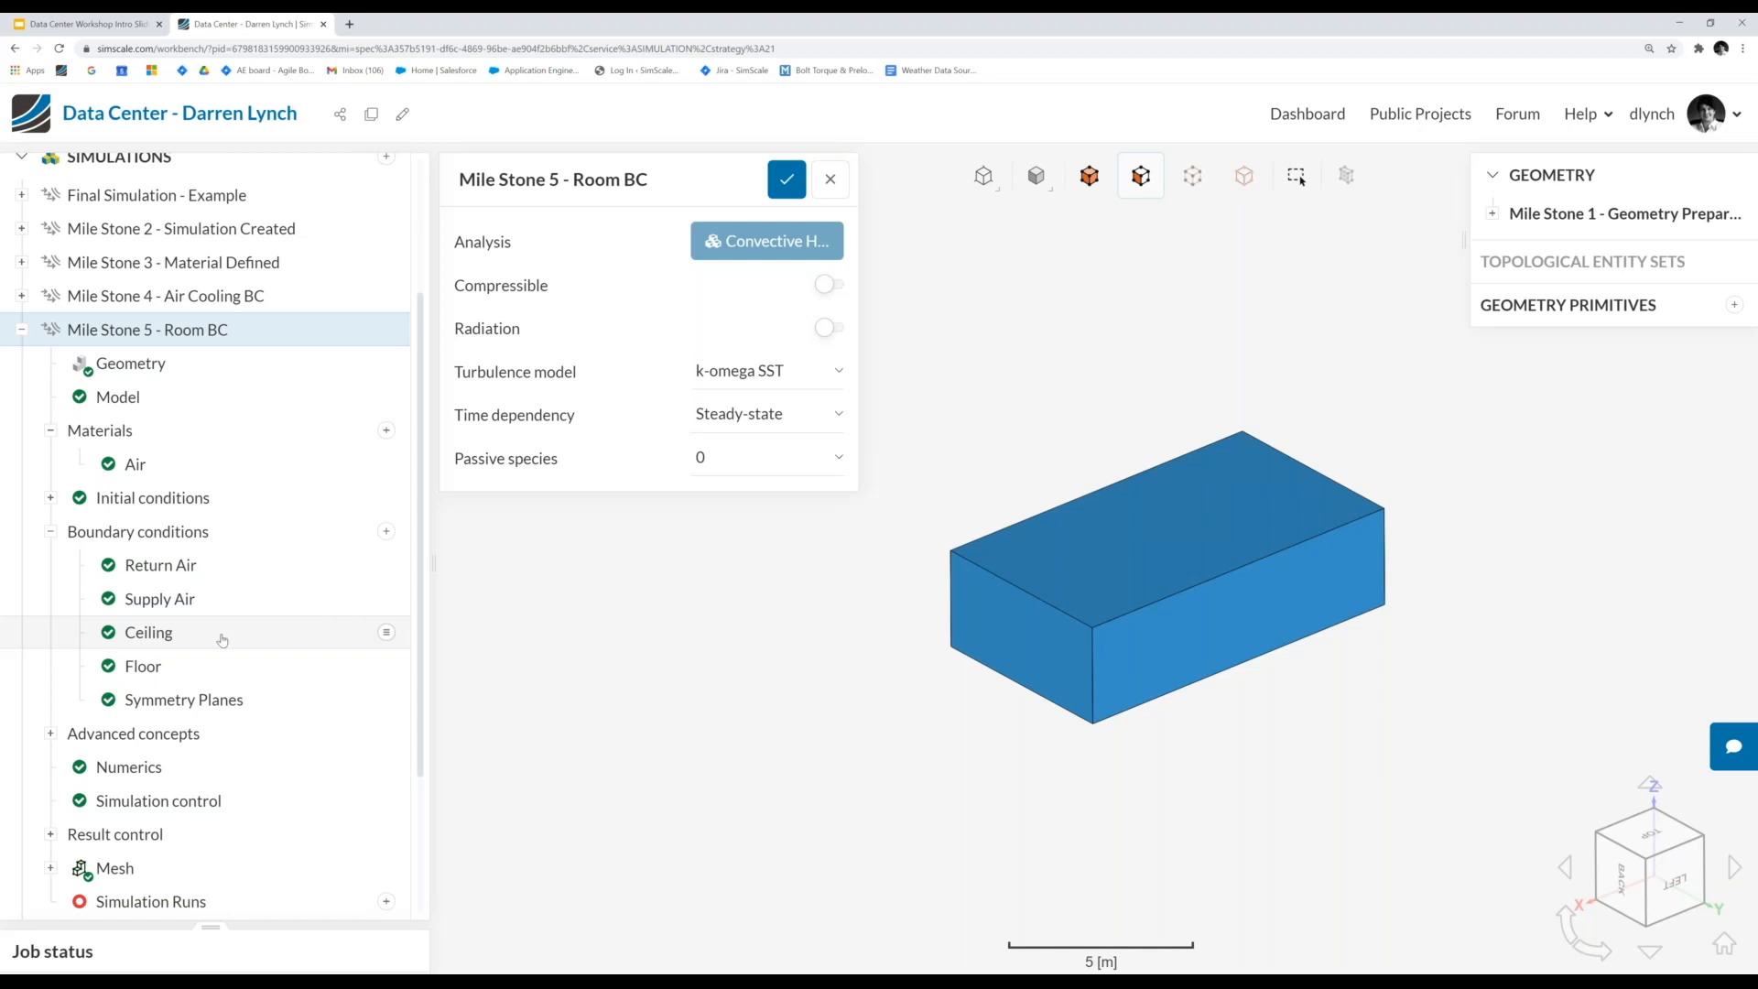
drag(914, 815, 838, 576)
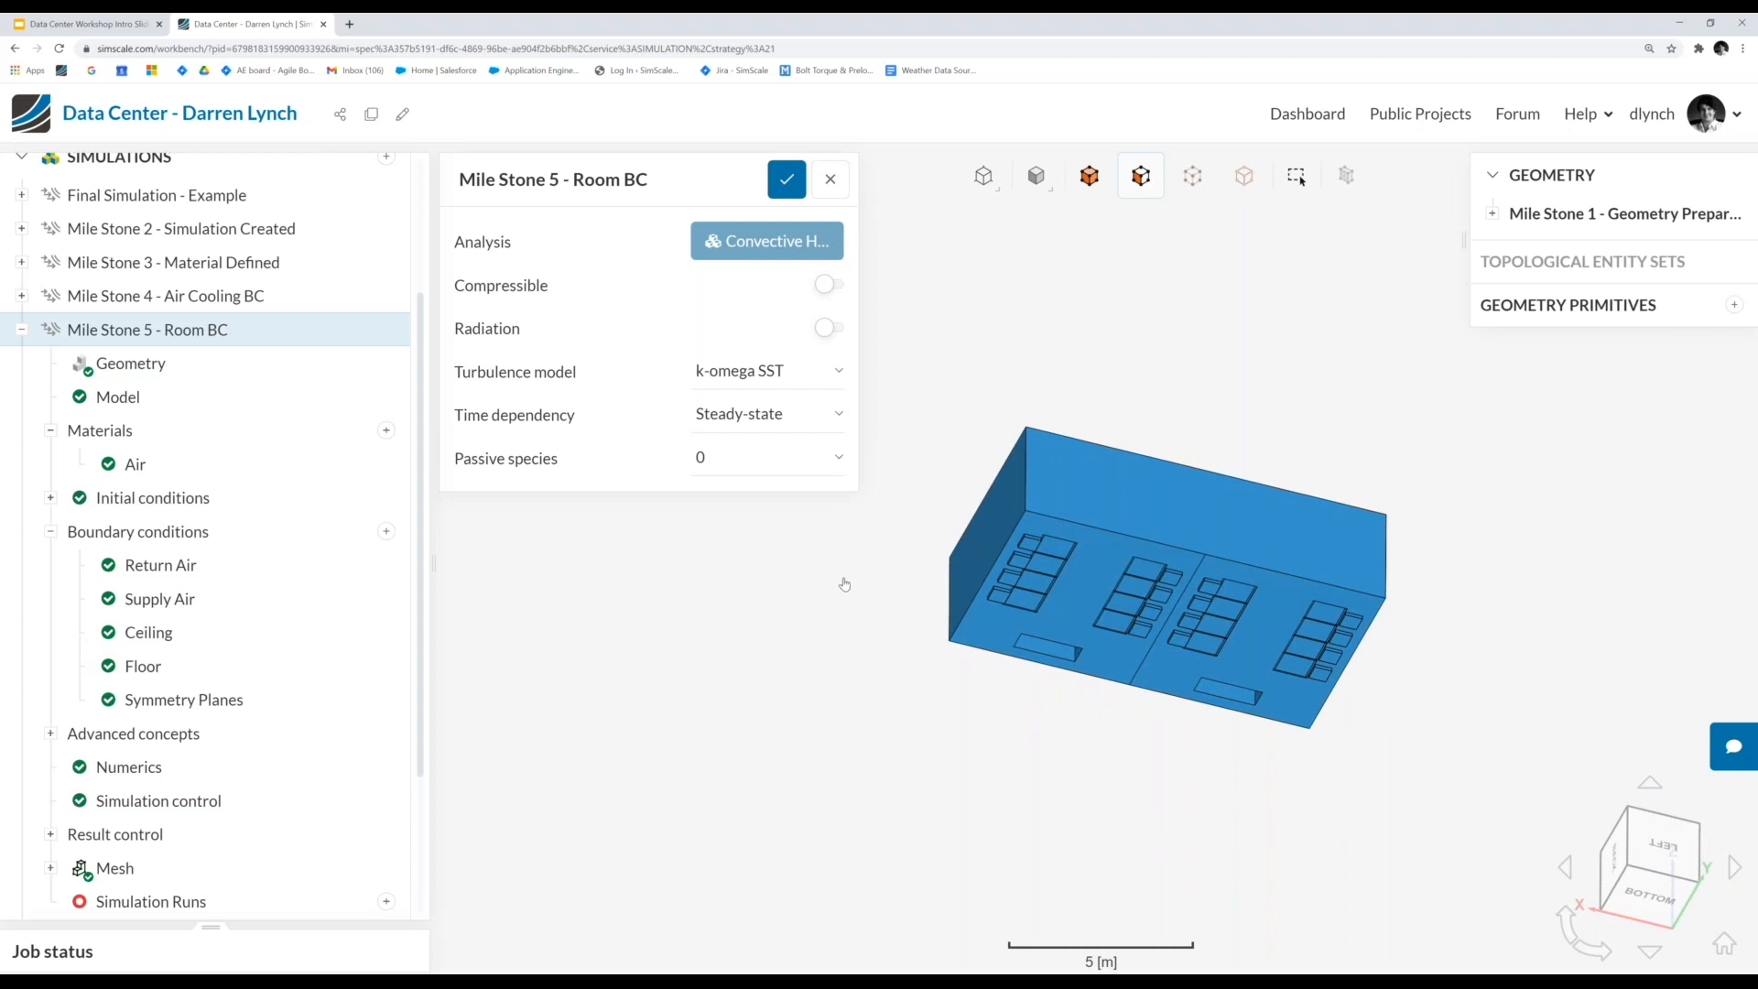
drag(1065, 753, 1016, 728)
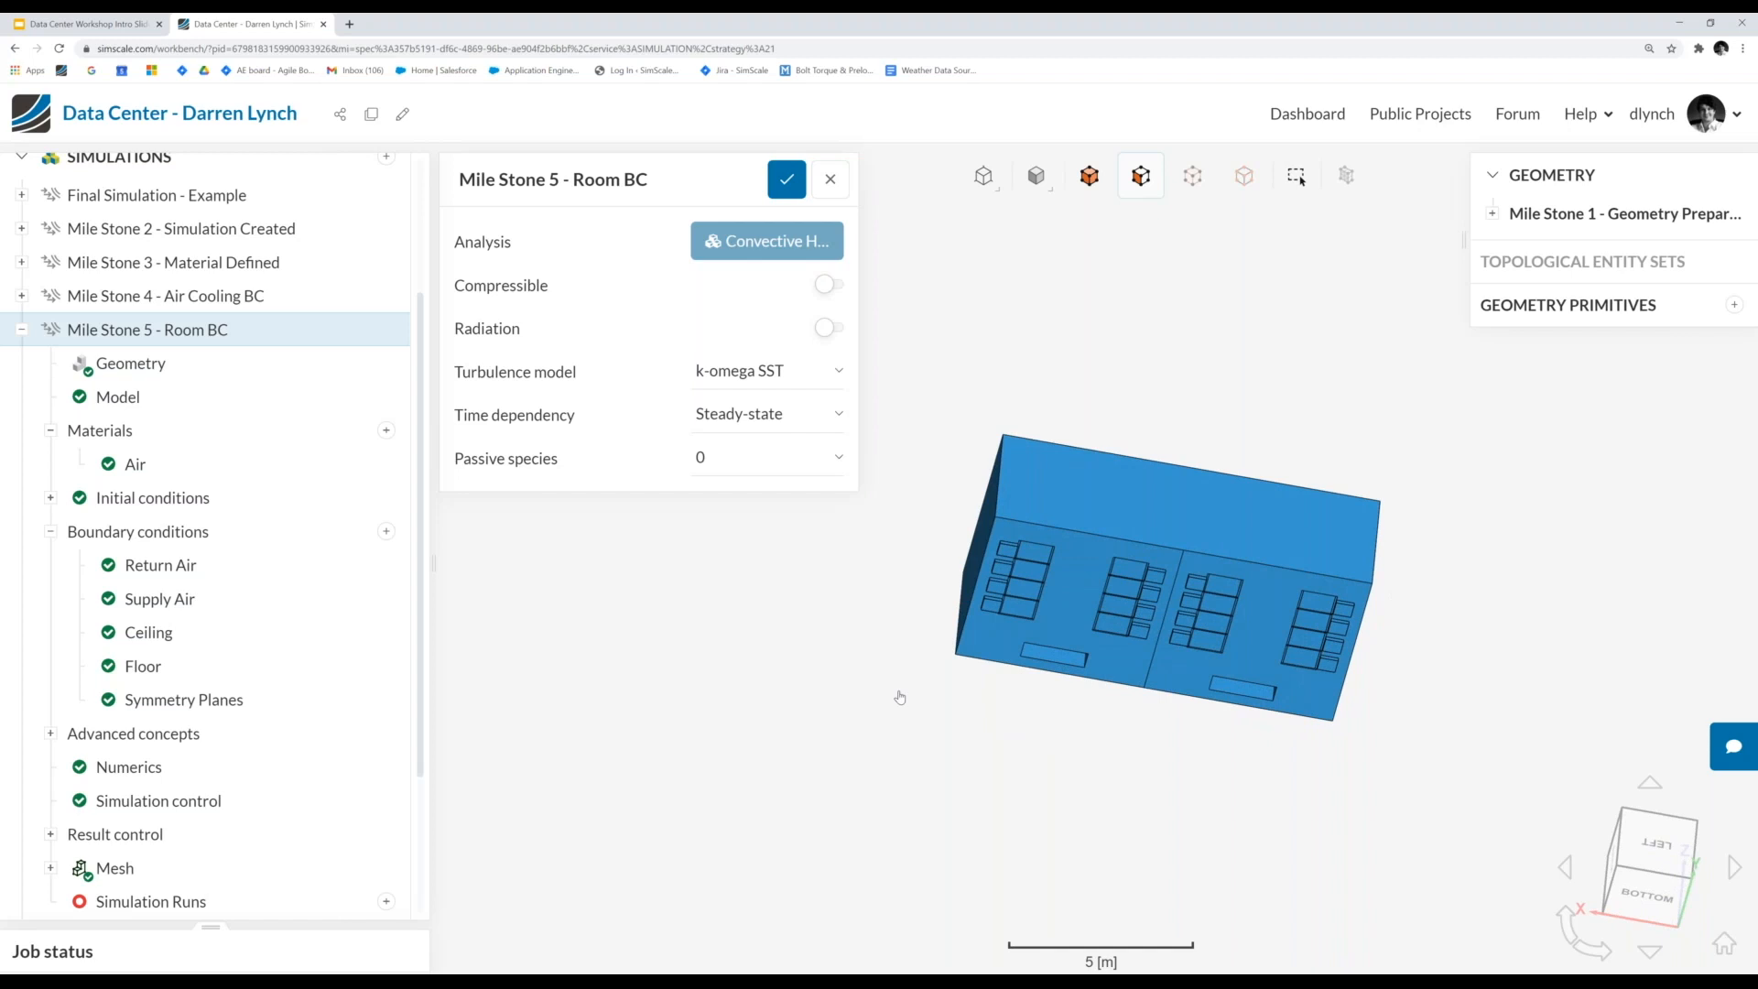
- Invert visibility to try revealing the racks inside the room
right_click(856, 604)
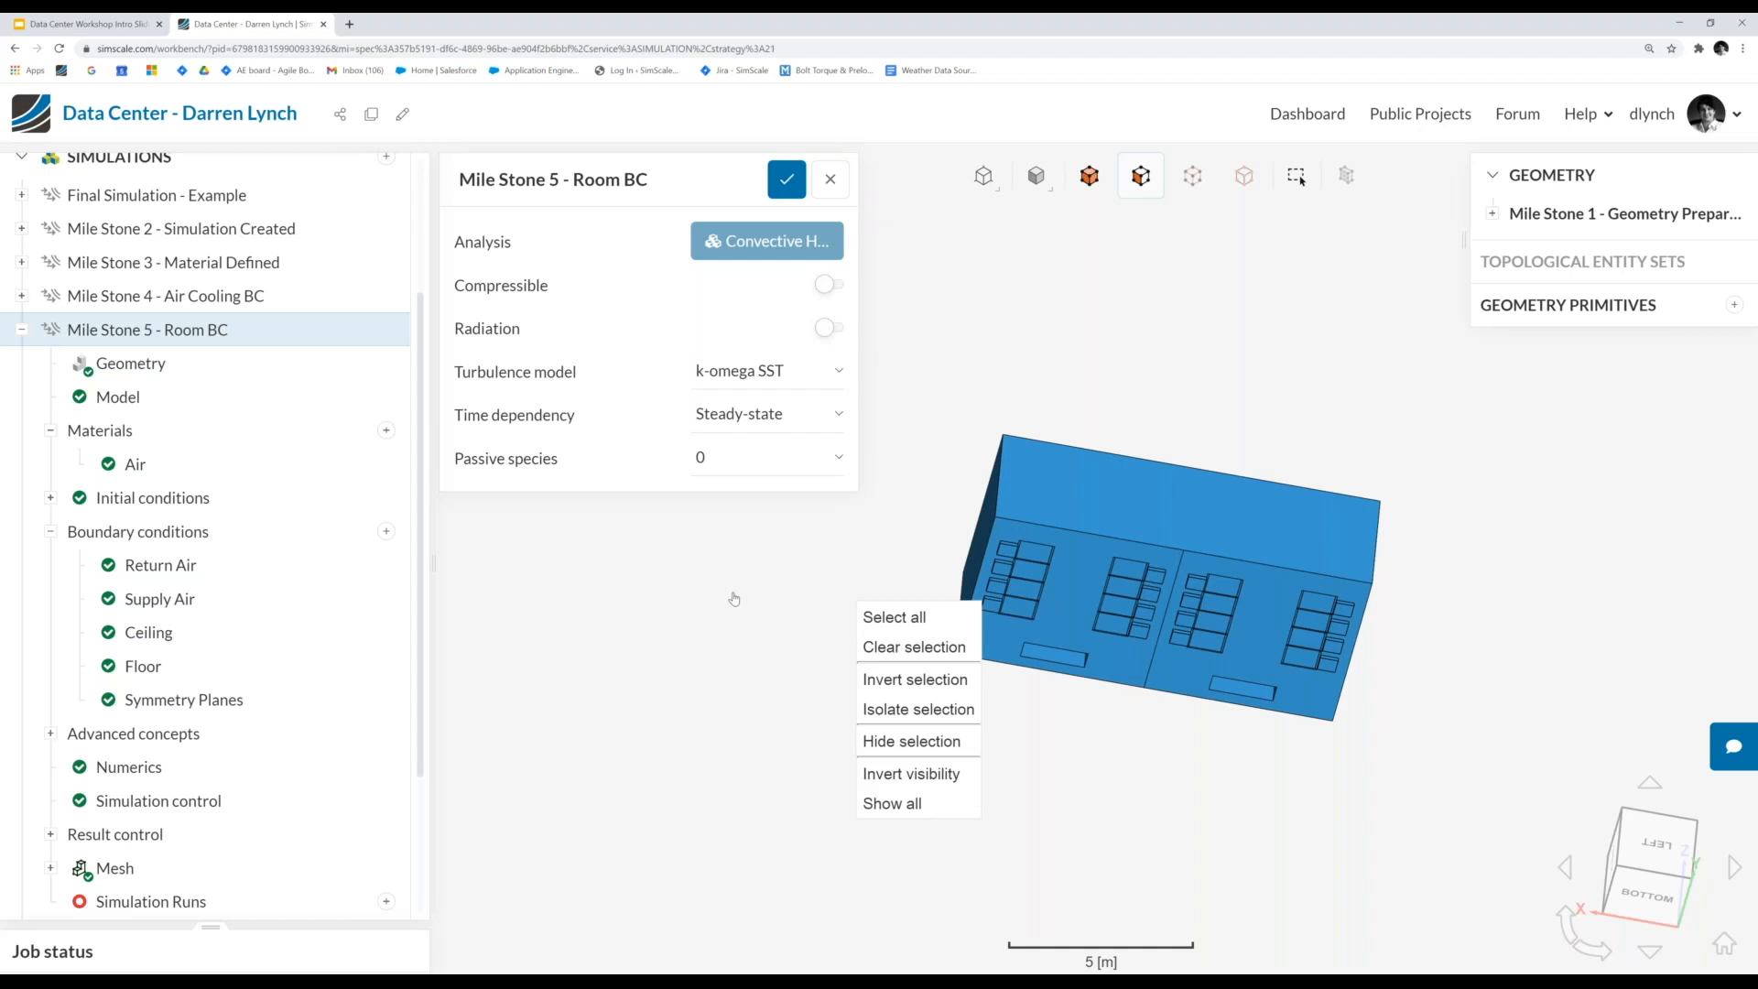
click(887, 772)
drag(966, 423, 959, 788)
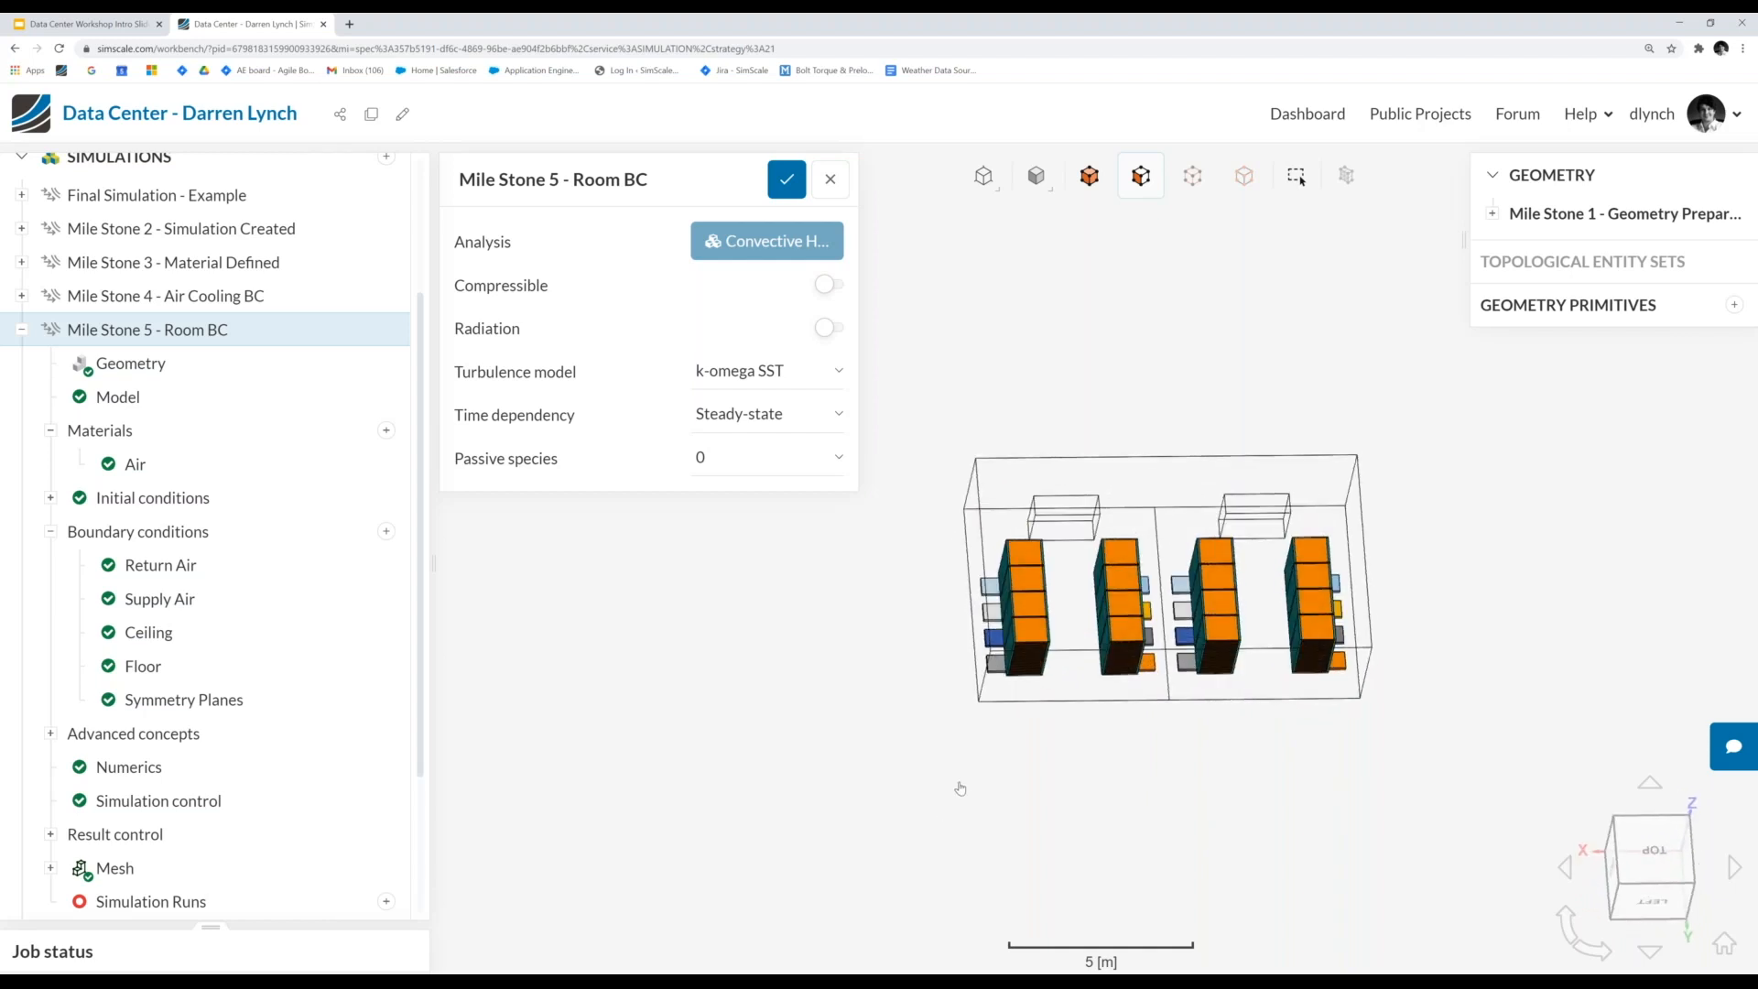
scroll(1392, 647, up, 3)
scroll(1392, 647, up, 1)
scroll(1393, 761, down, 1)
drag(1145, 781, 1123, 762)
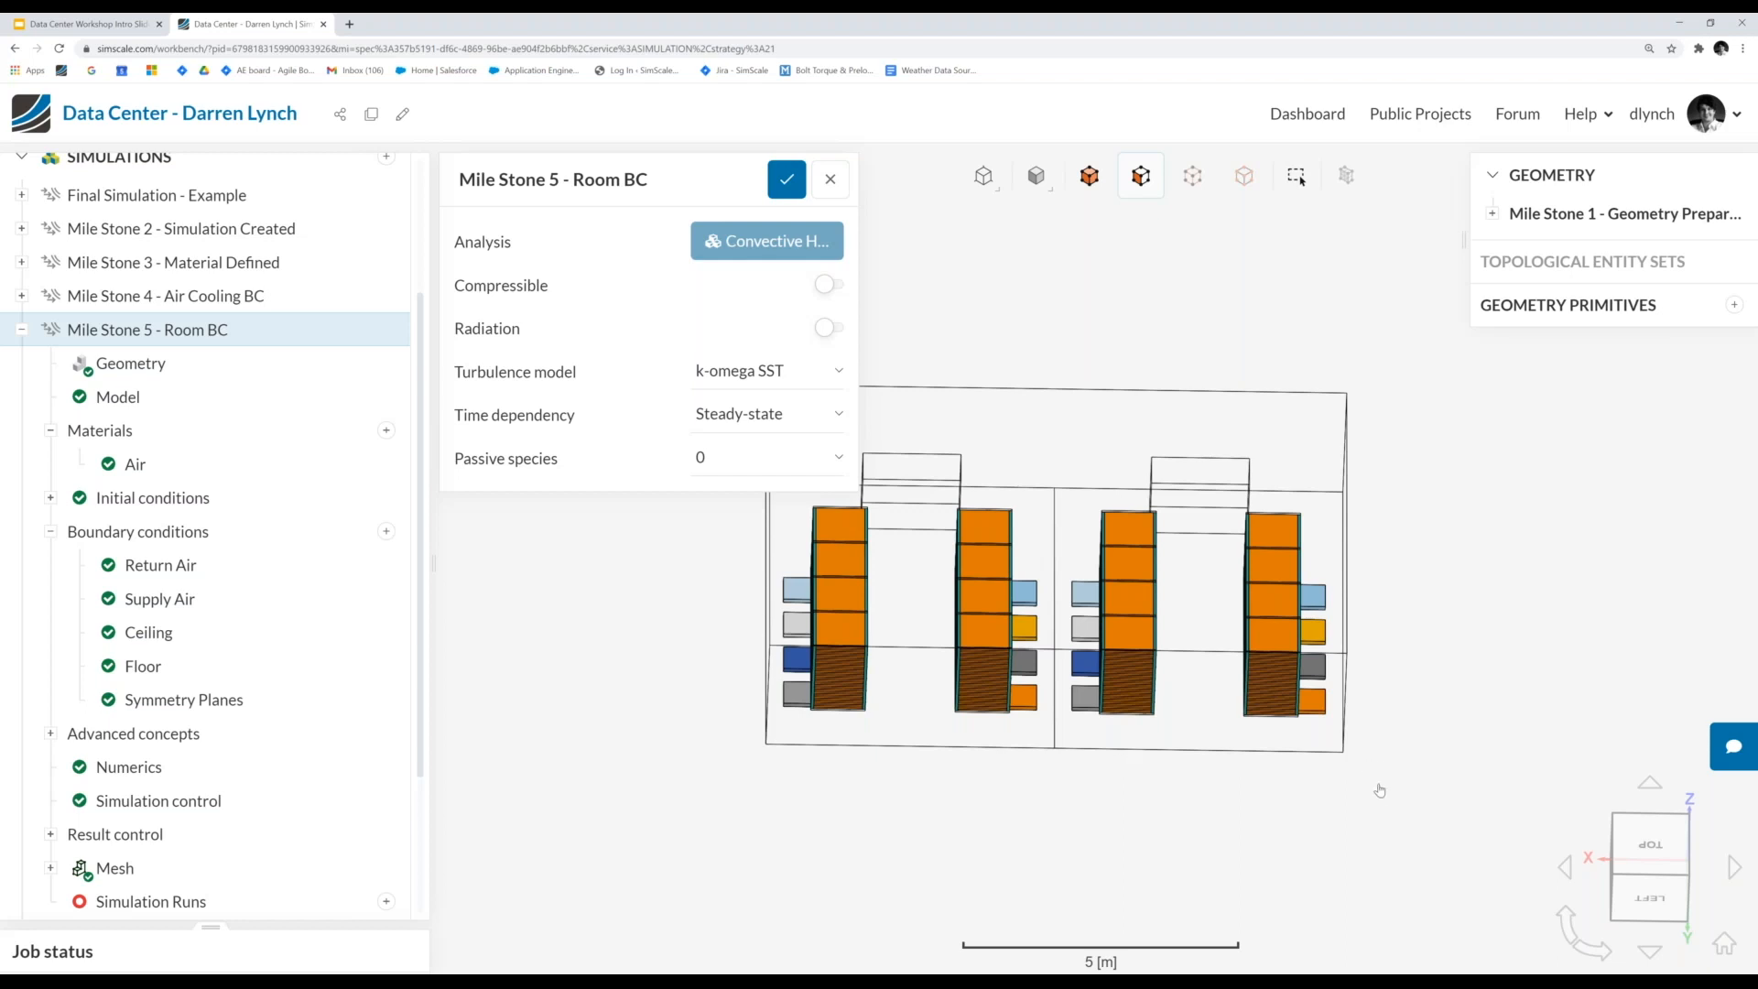
scroll(1374, 797, down, 2)
scroll(1376, 800, up, 1)
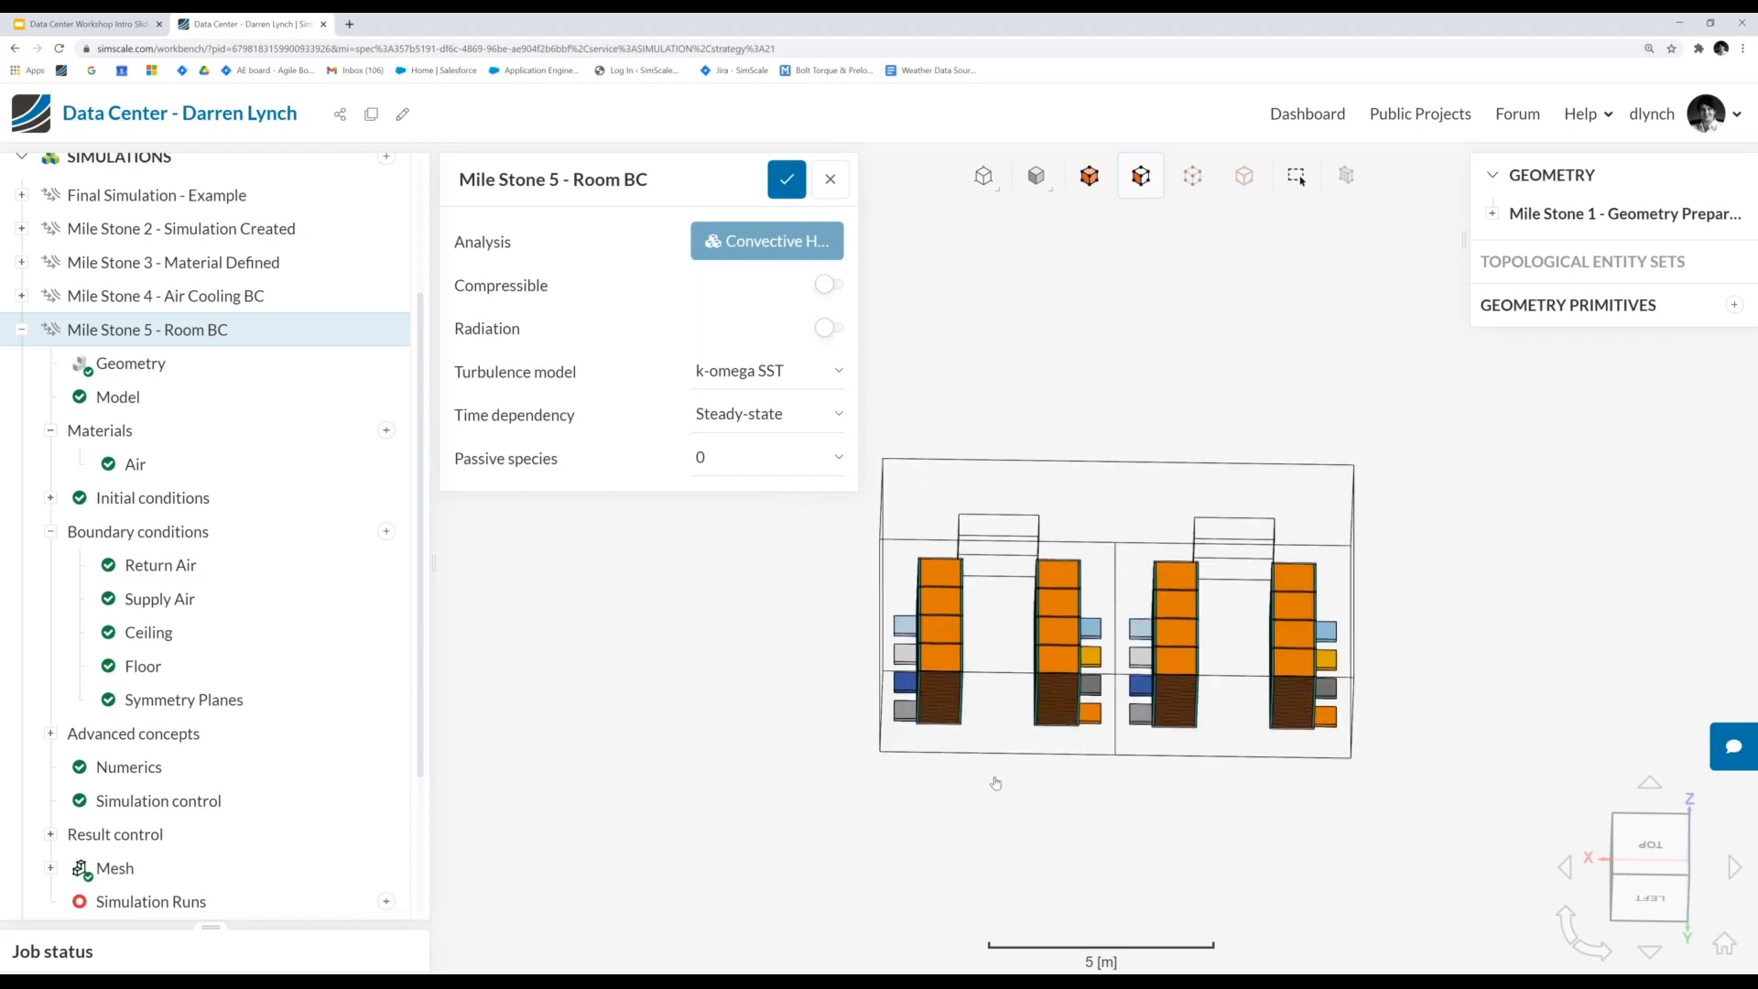
- Show all hidden geometry again
right_click(755, 595)
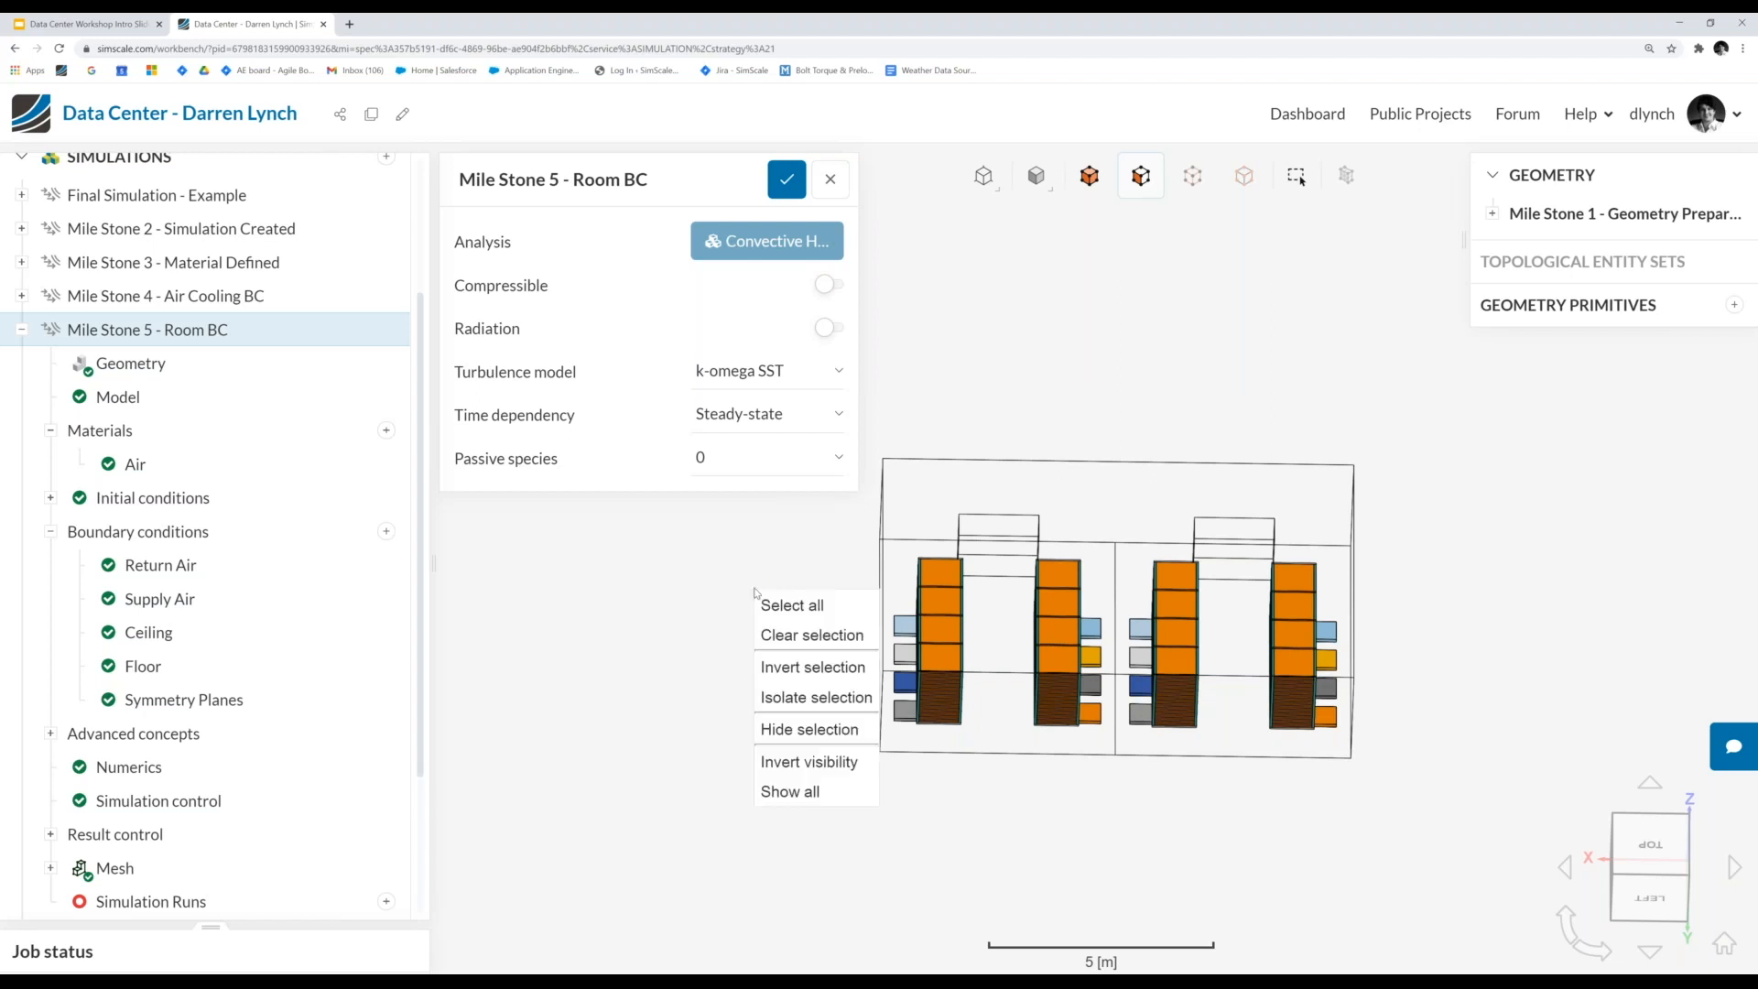
click(814, 793)
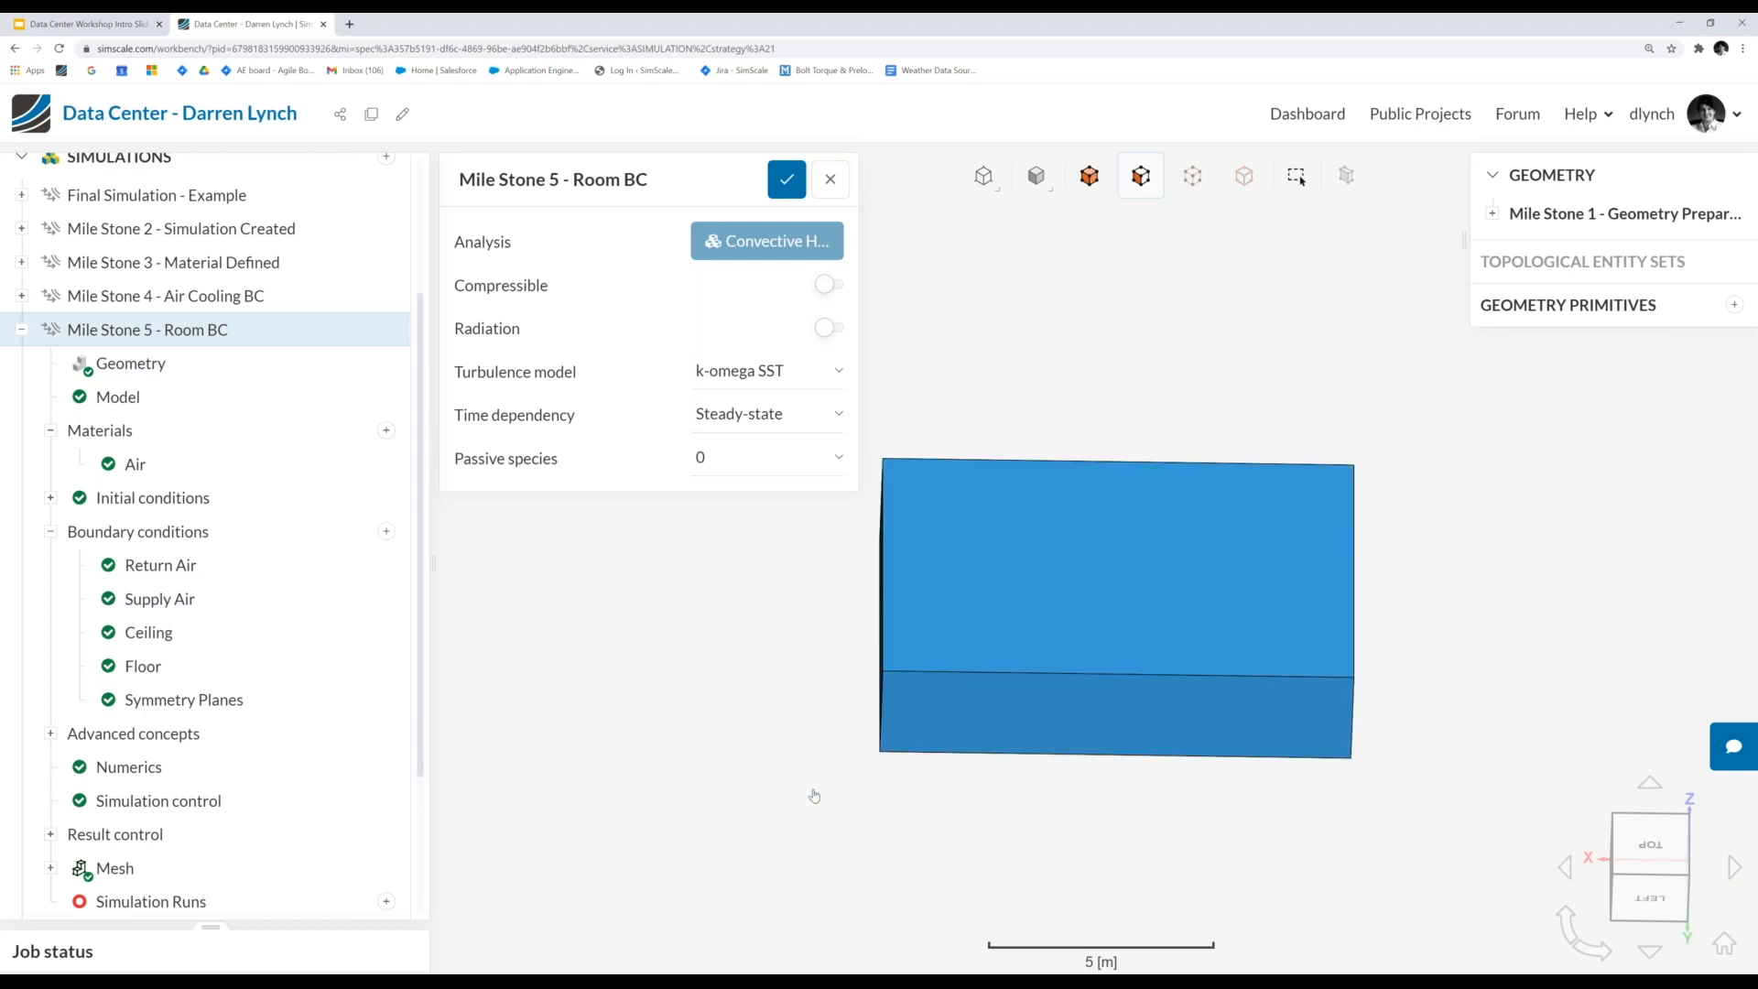
drag(981, 815, 1008, 753)
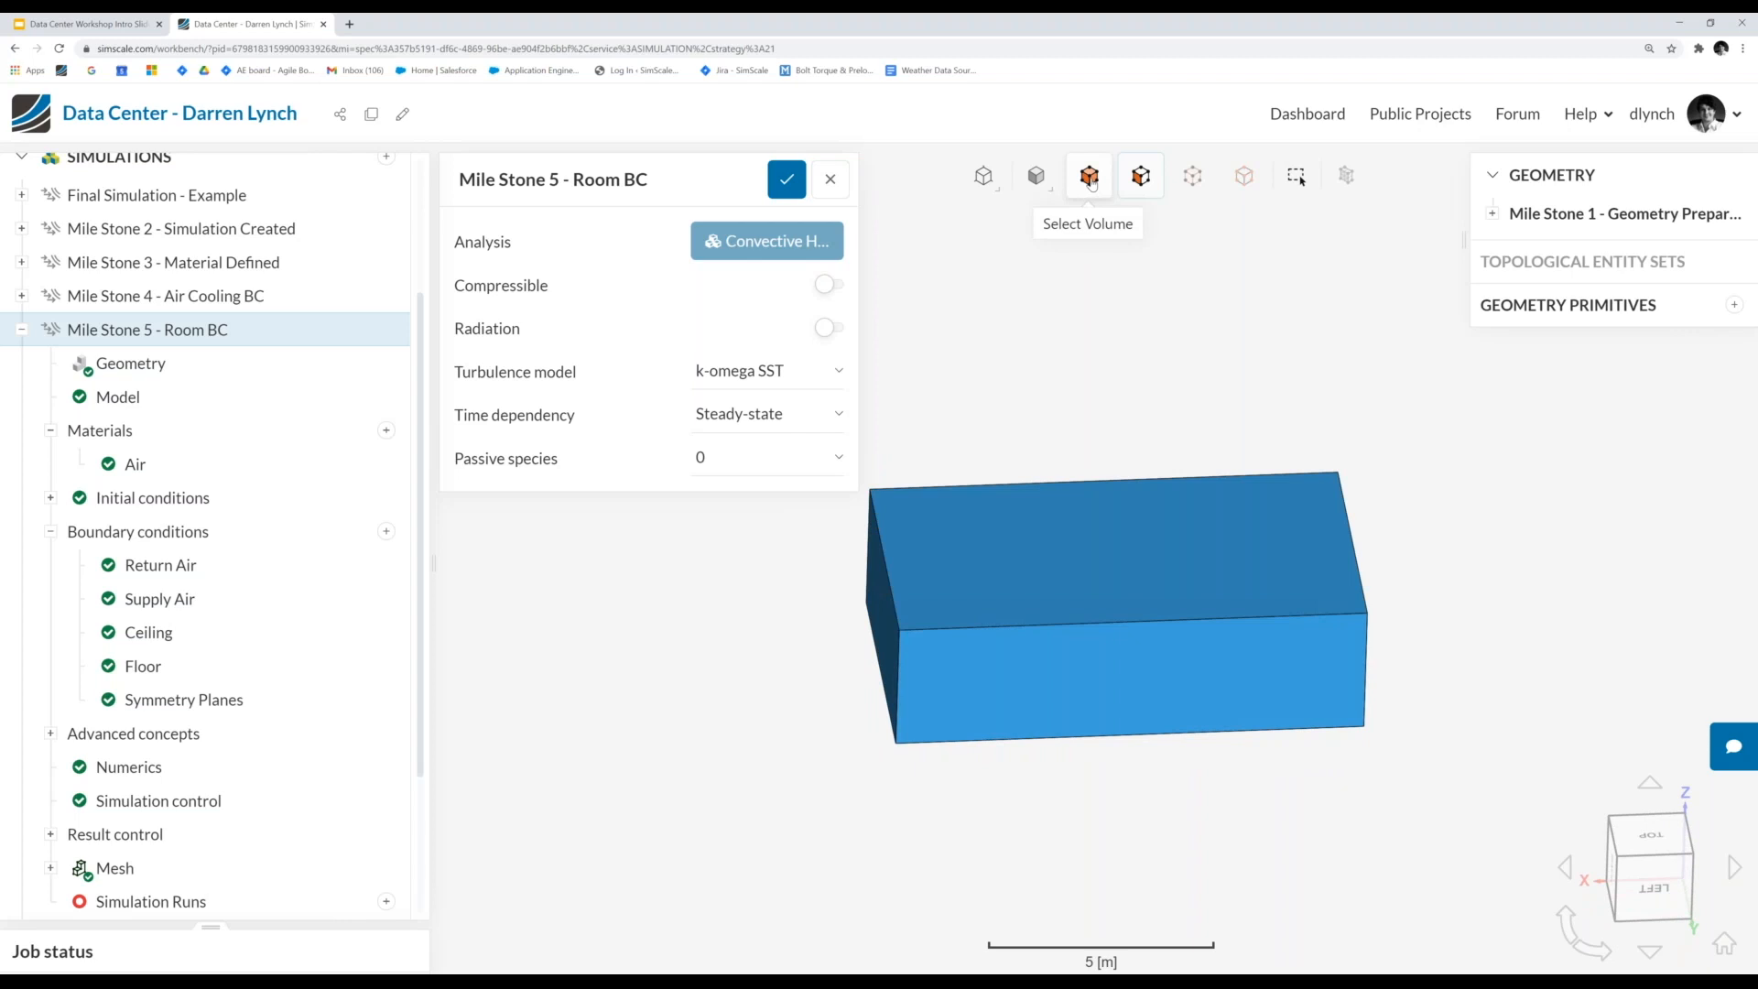
- Select the enclosing room volume and hide it so the server racks show
click(1098, 181)
click(1000, 508)
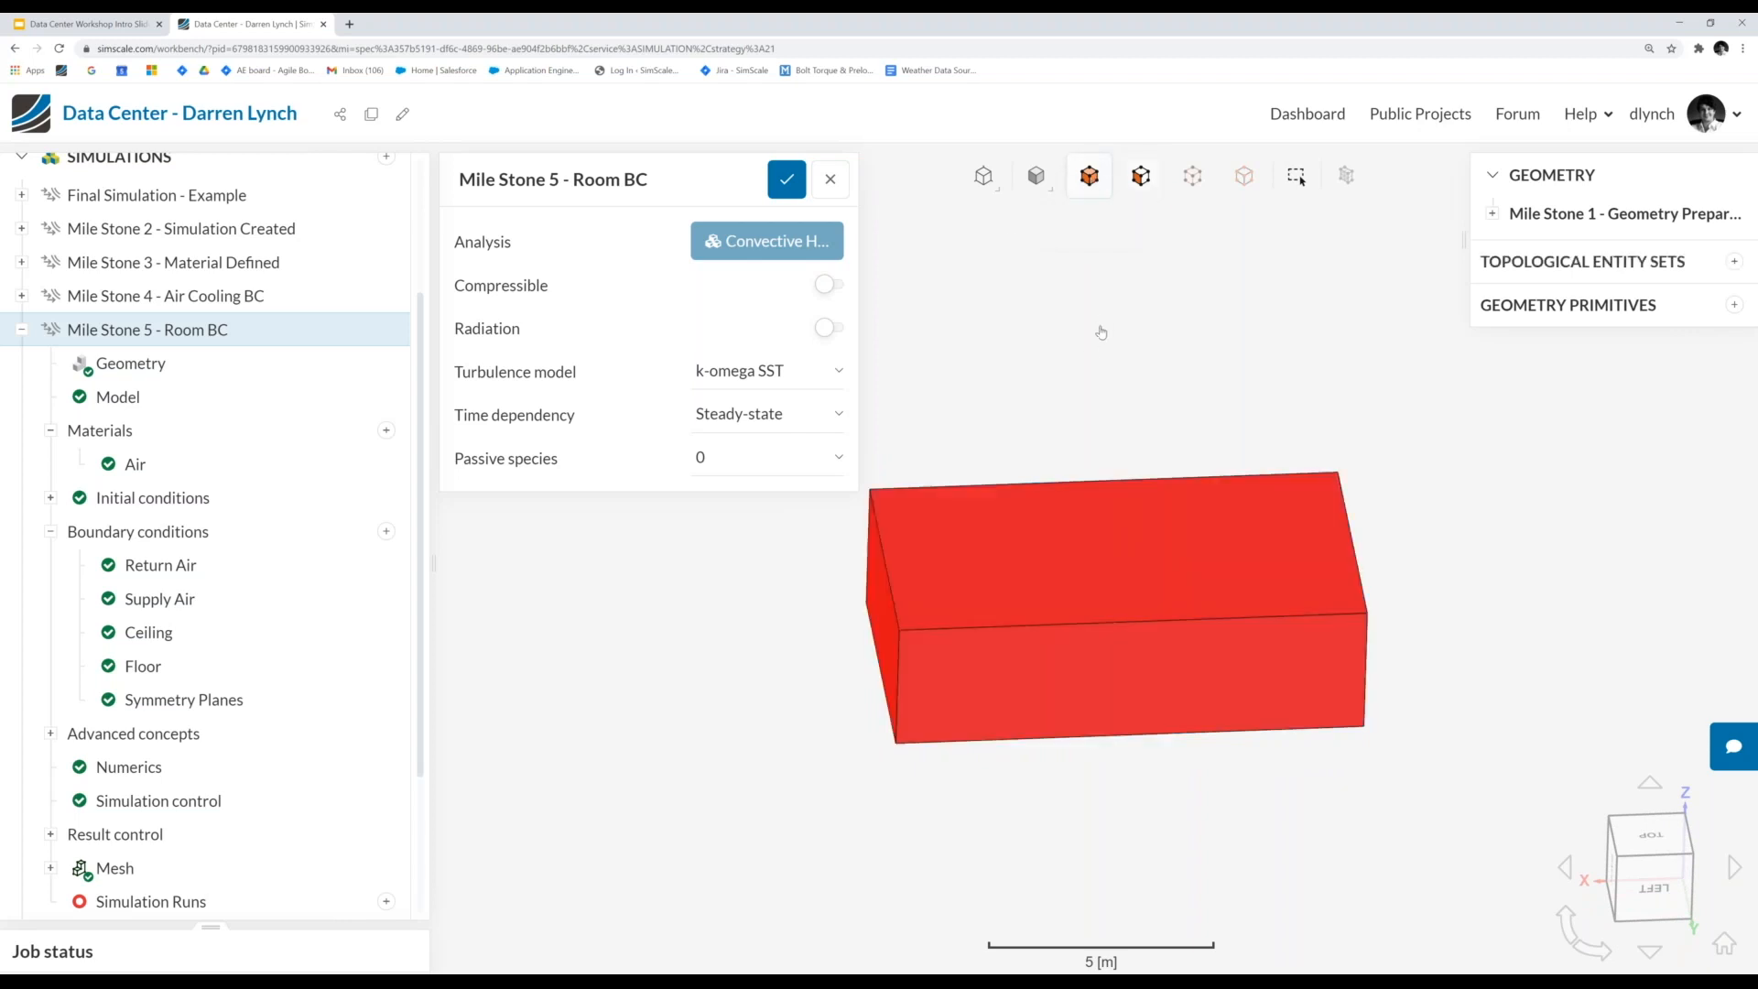
right_click(1125, 367)
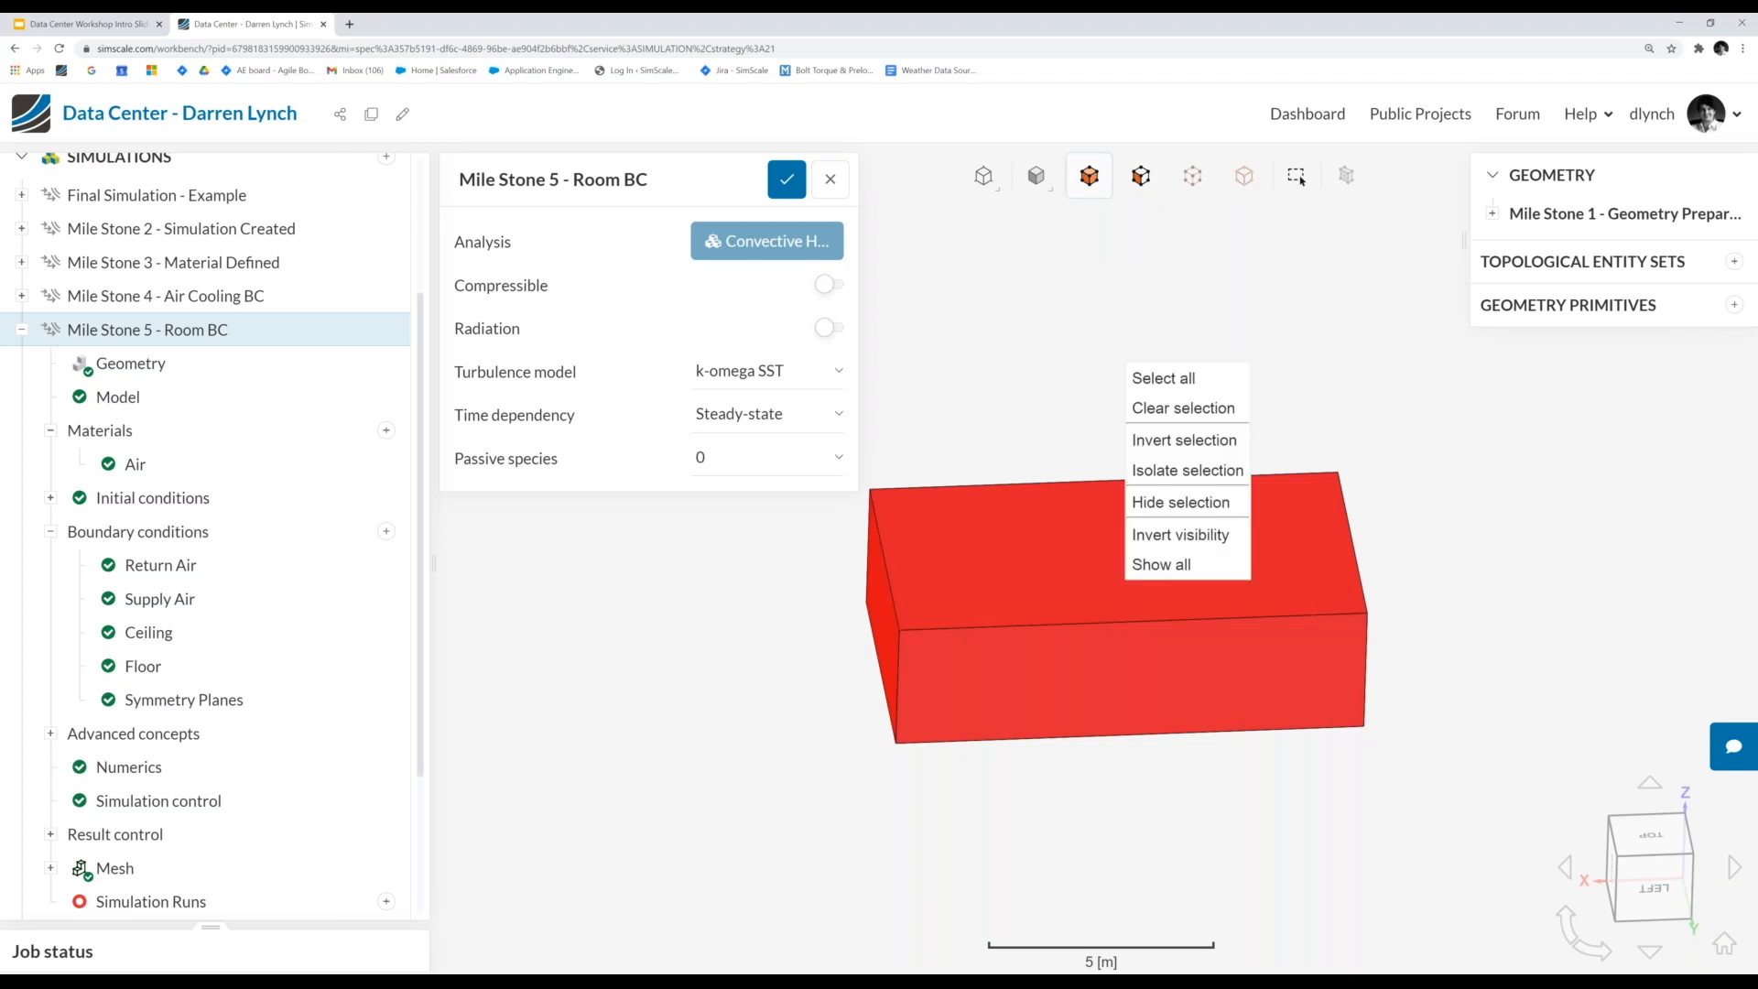
click(1180, 502)
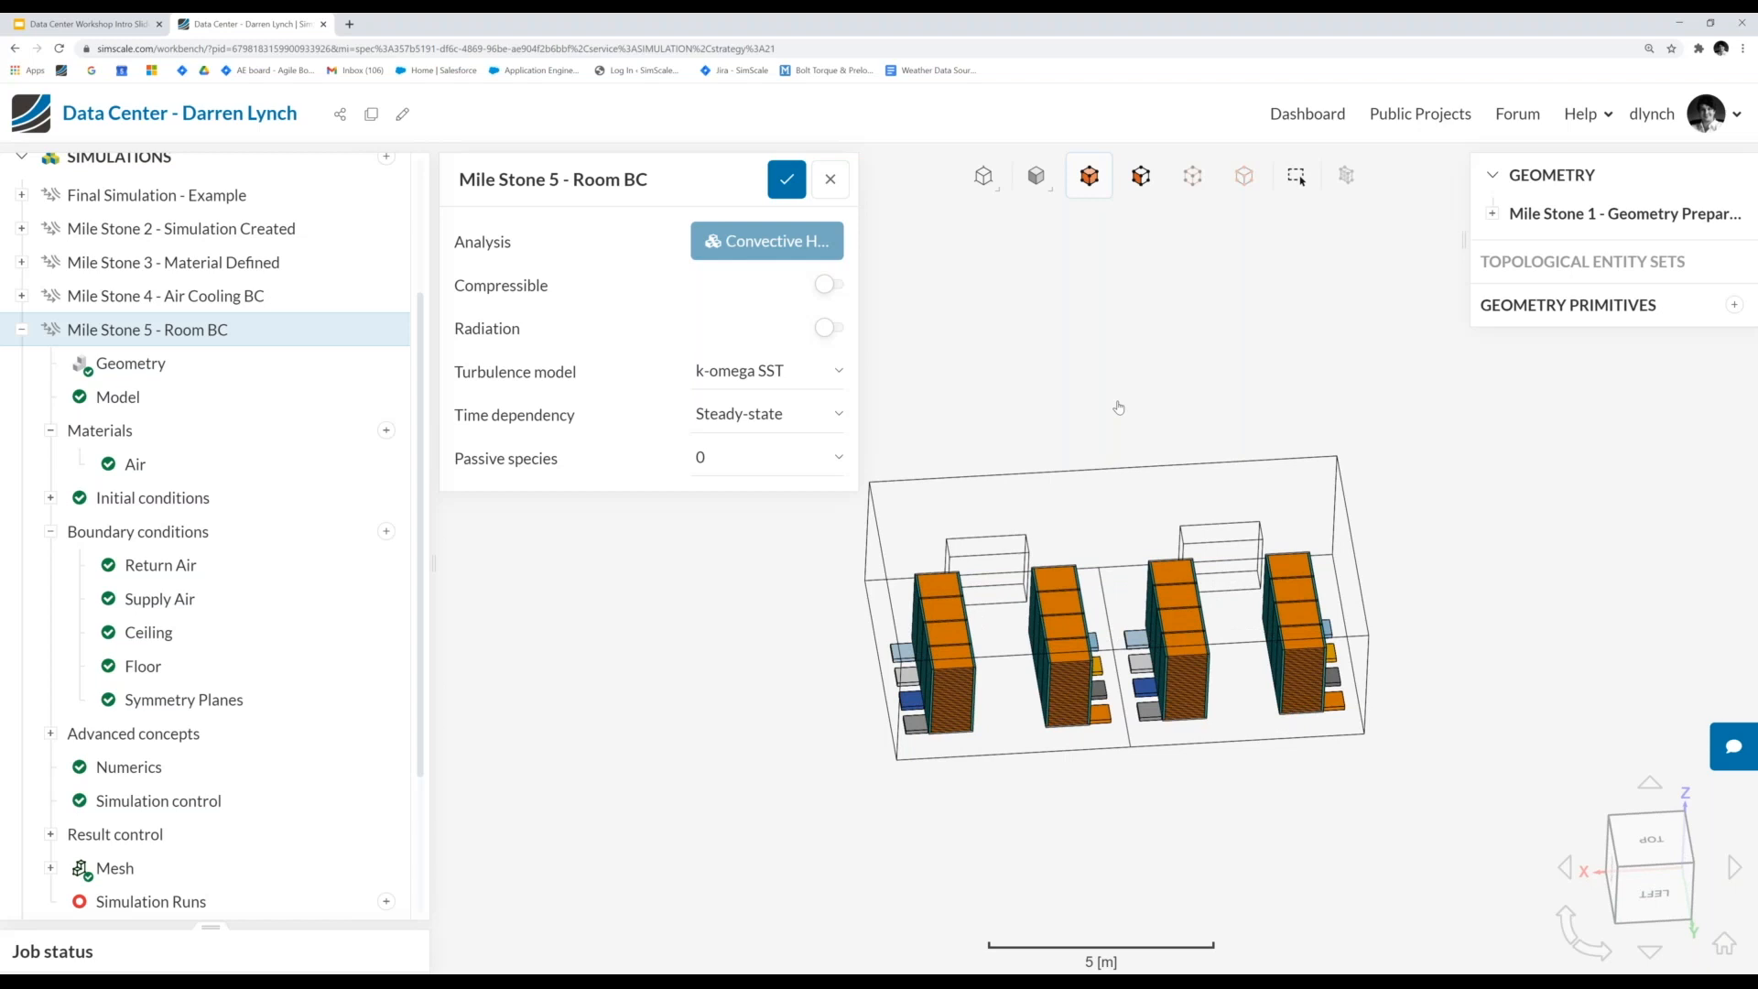
scroll(811, 669, down, 2)
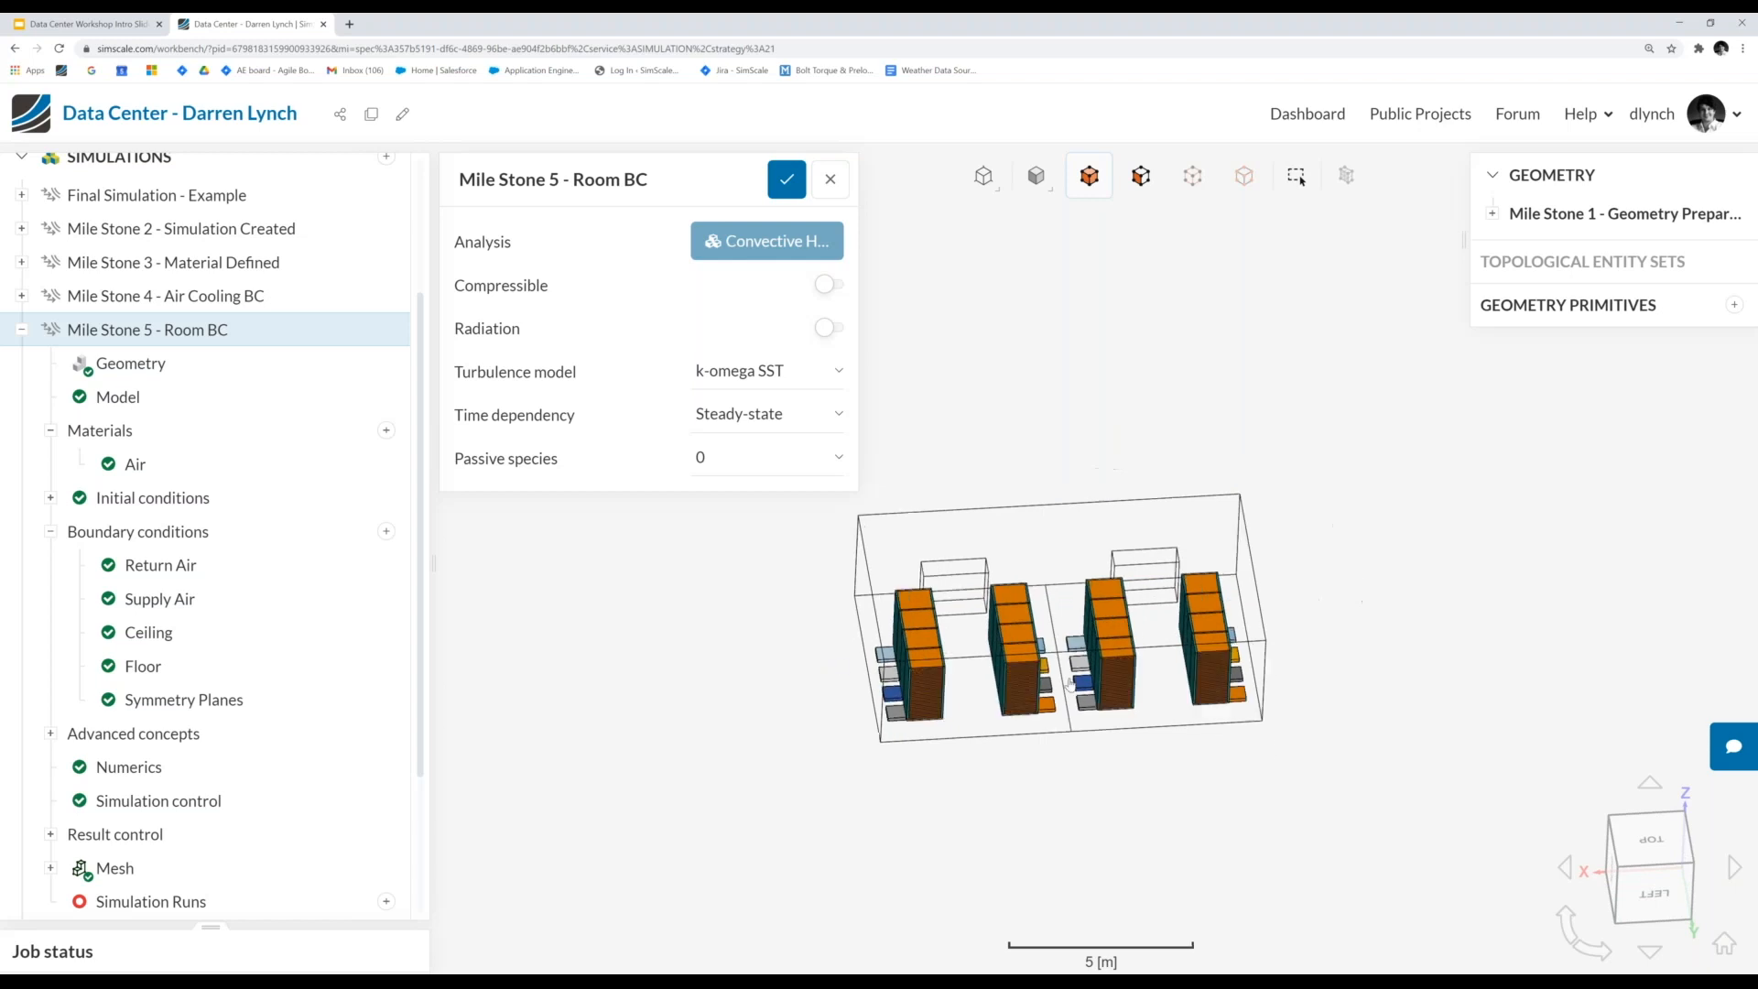
scroll(1194, 689, up, 2)
drag(1192, 755, 1194, 751)
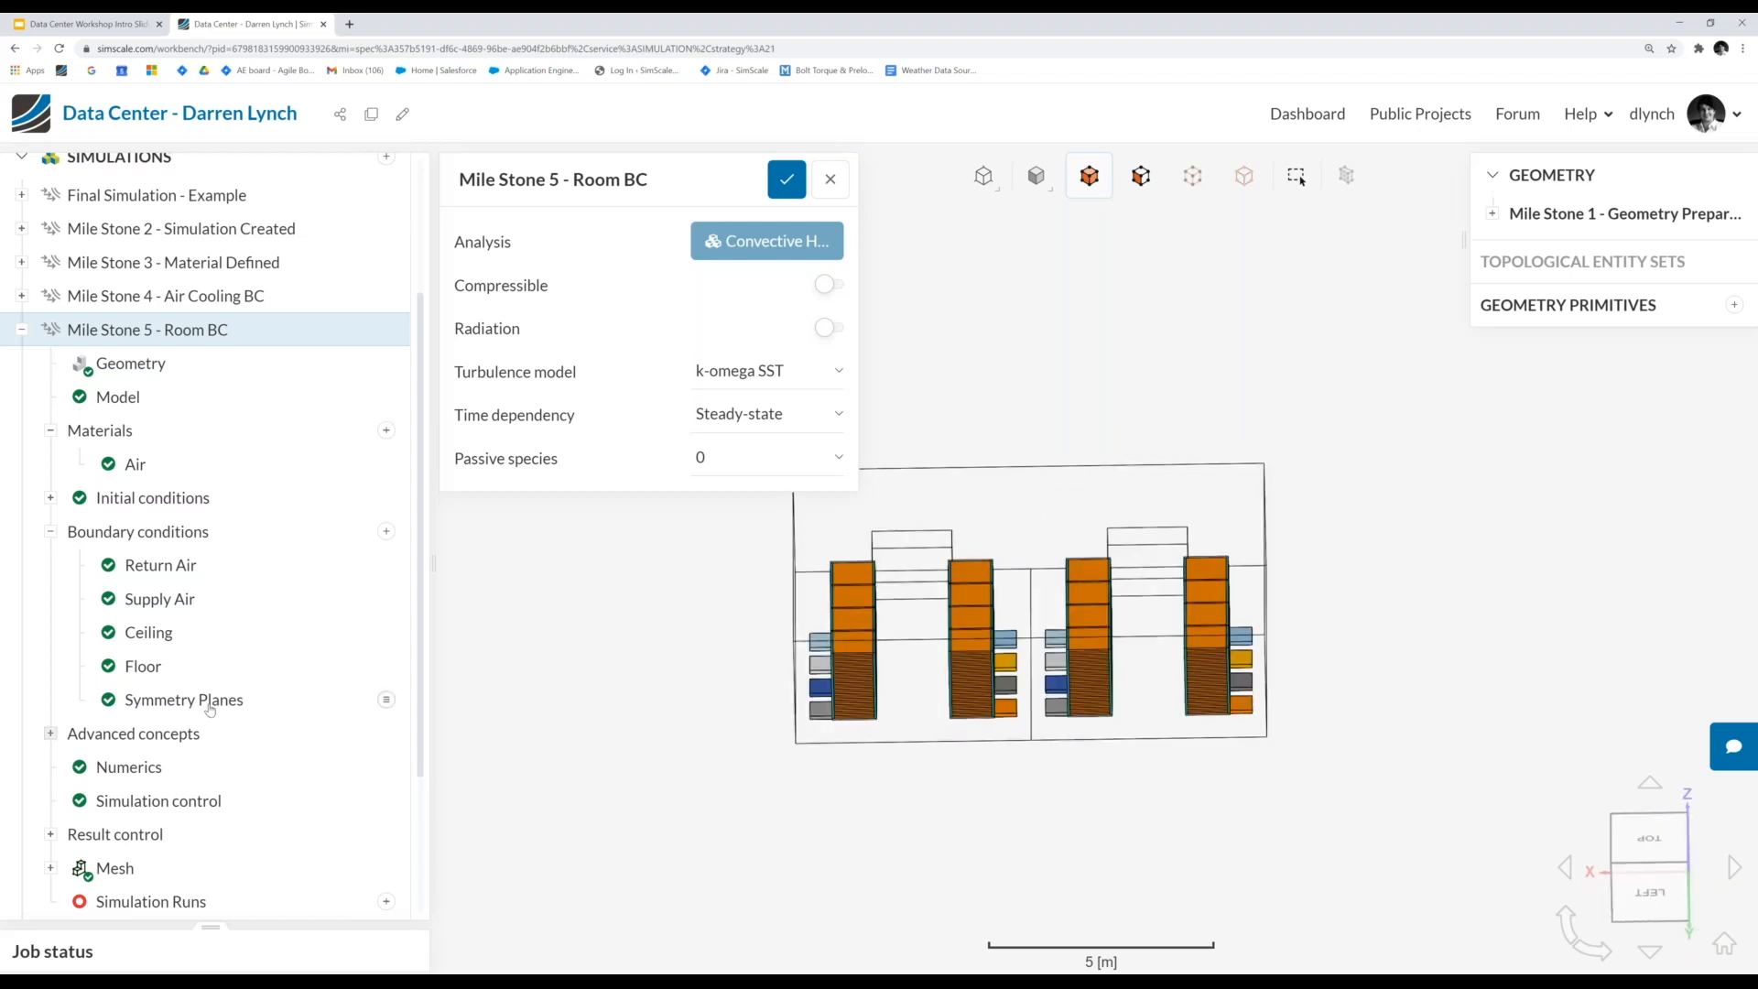
scroll(158, 710, down, 3)
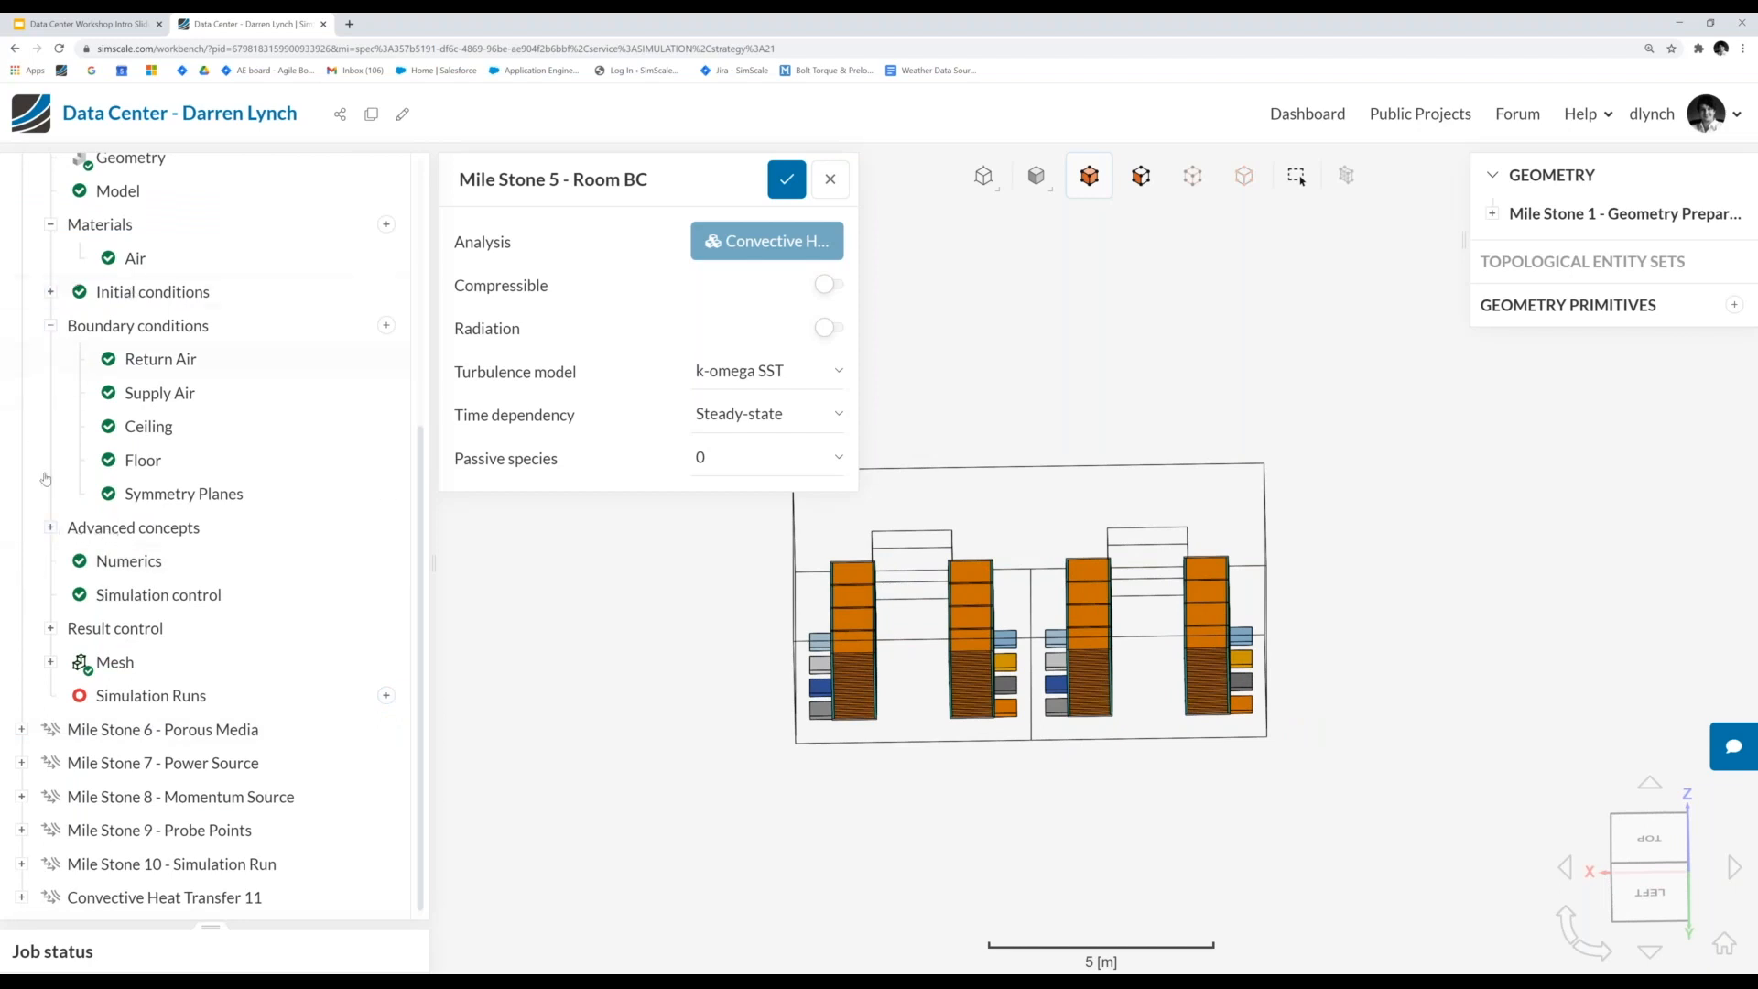
- Expand Advanced concepts and list the available porous media types, from Darcy-Forchheimer to Perforated plate
click(51, 528)
scroll(387, 560, down, 2)
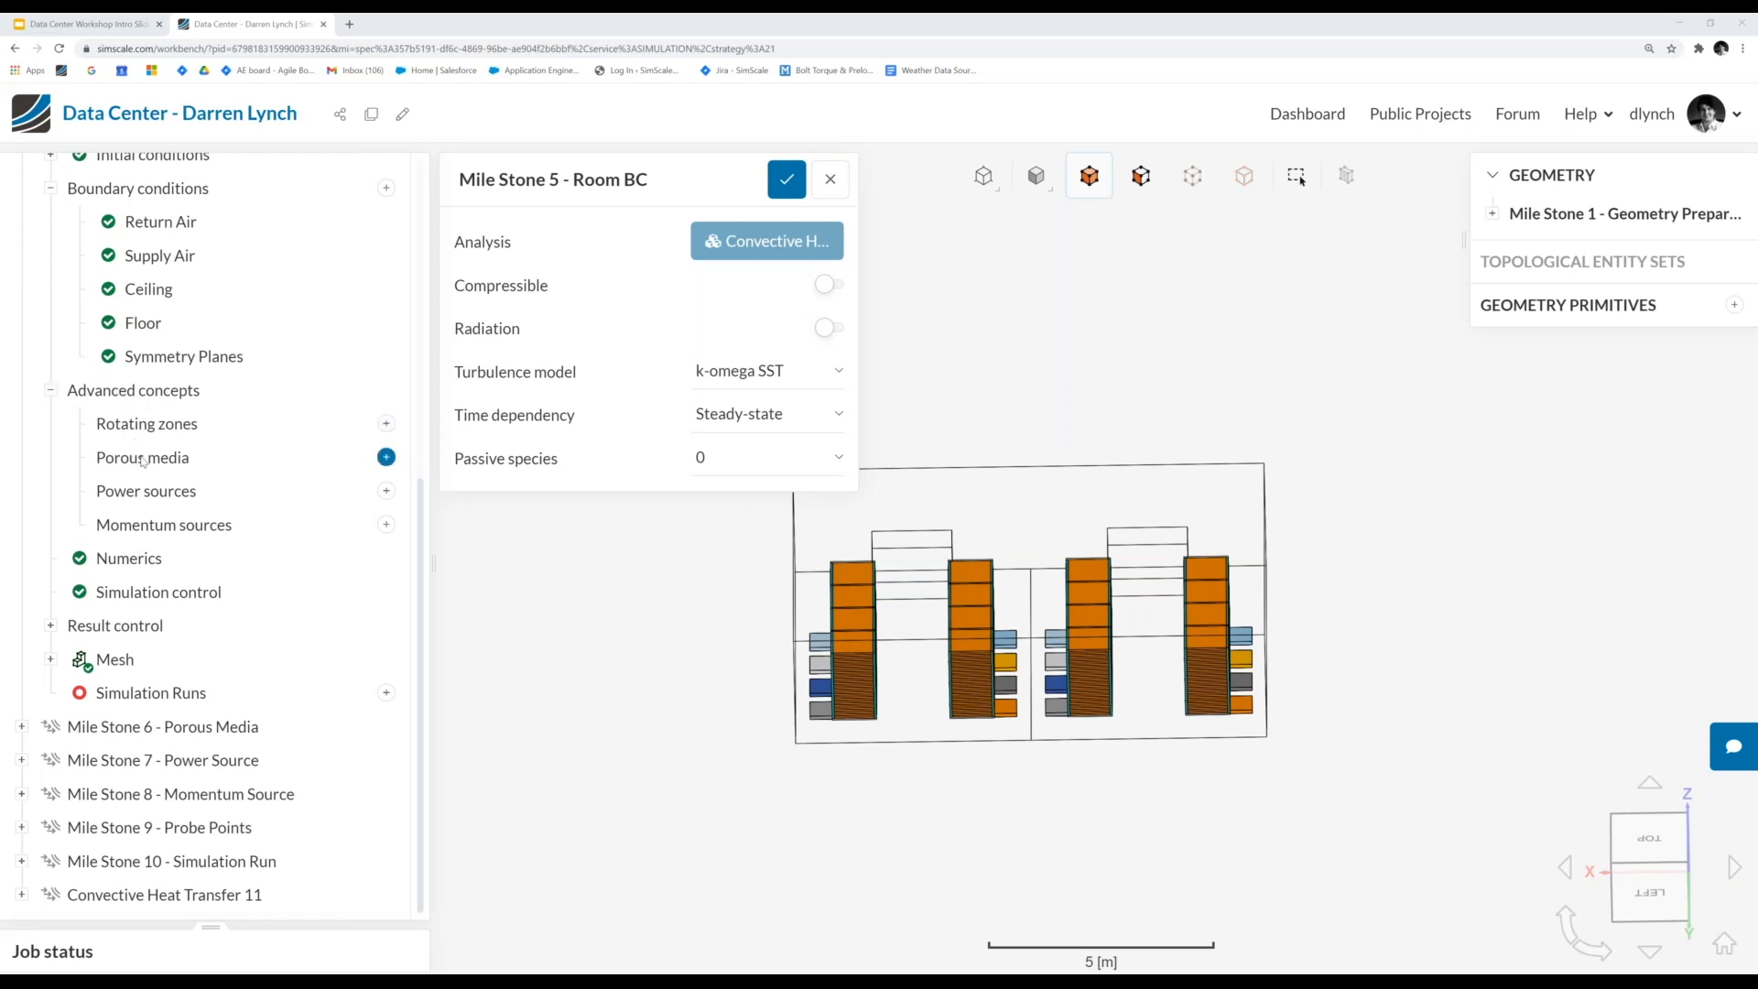
click(387, 458)
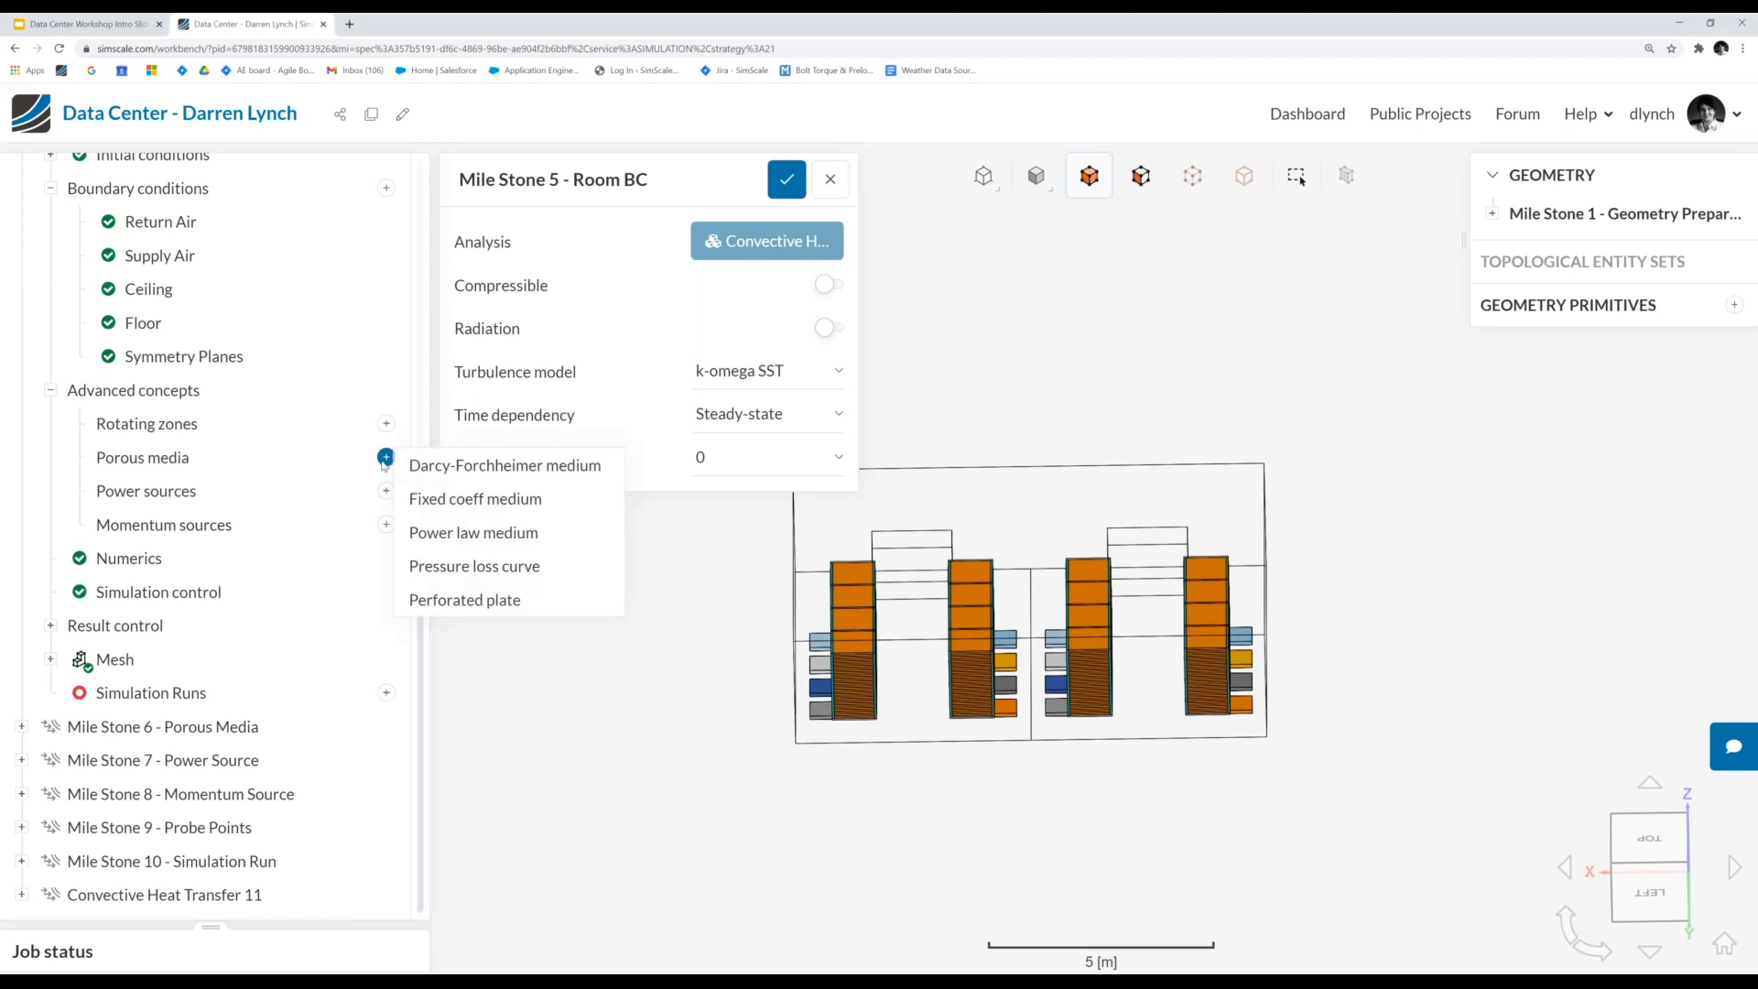
- Add a Perforated plate porous medium and set the view to Top
click(502, 602)
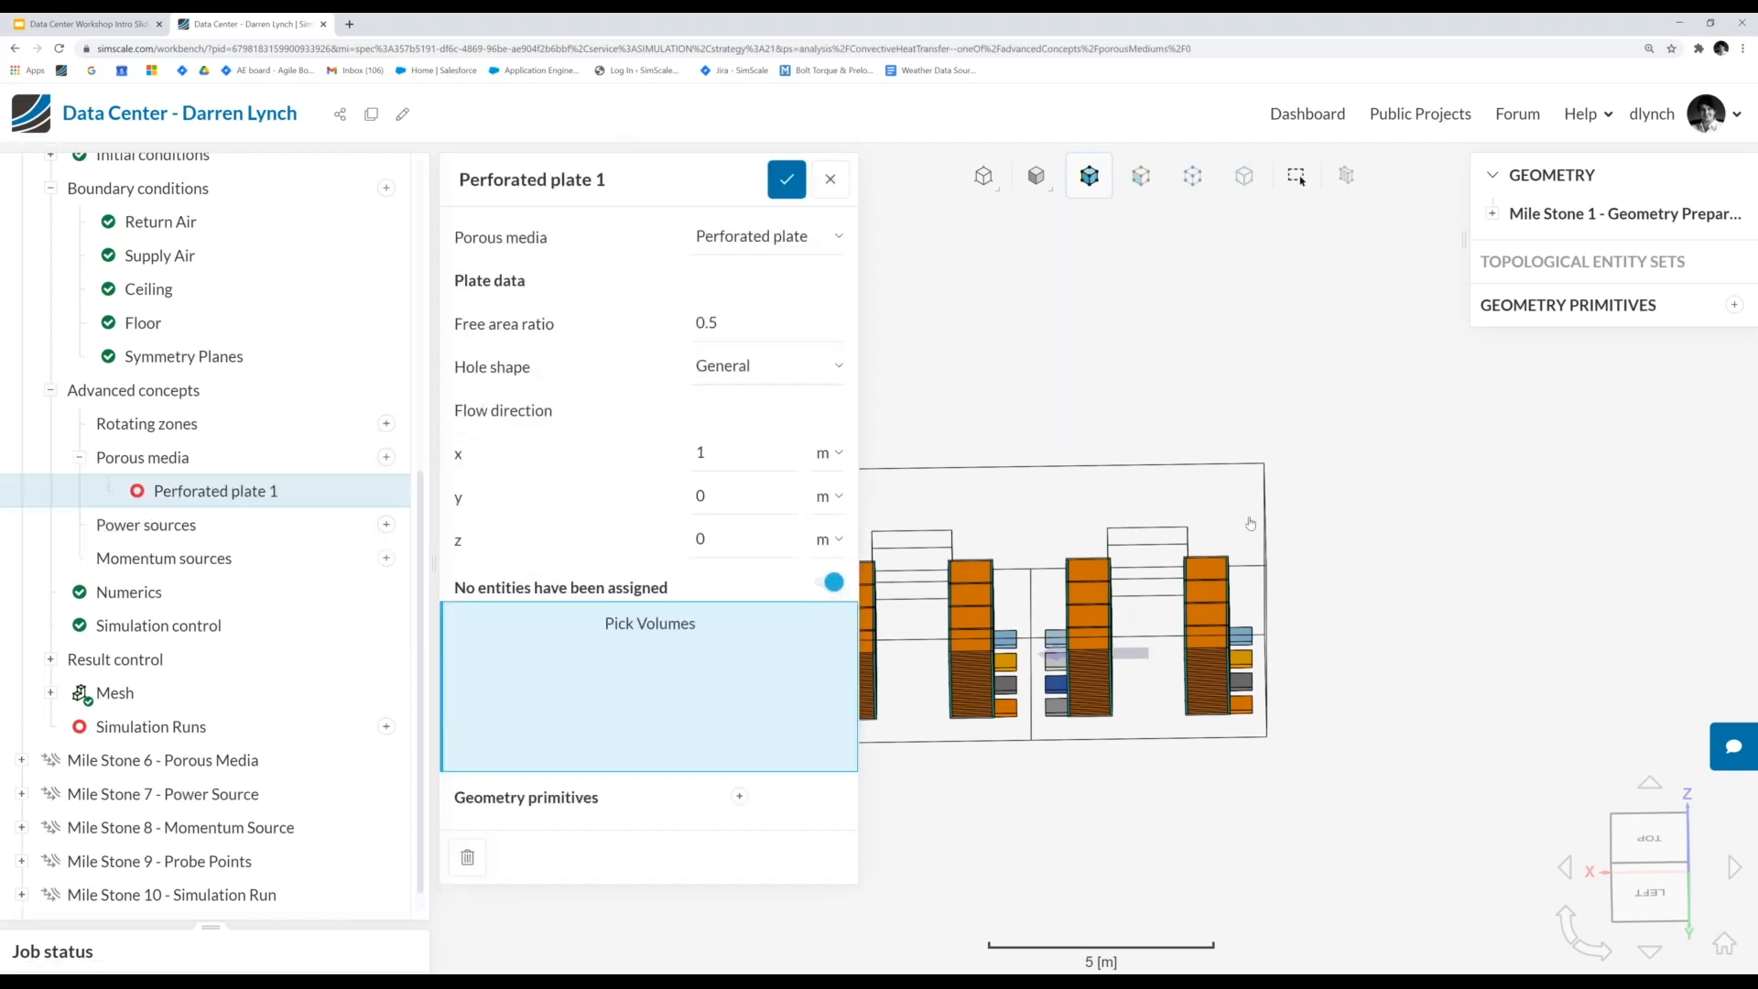
scroll(1250, 522, down, 2)
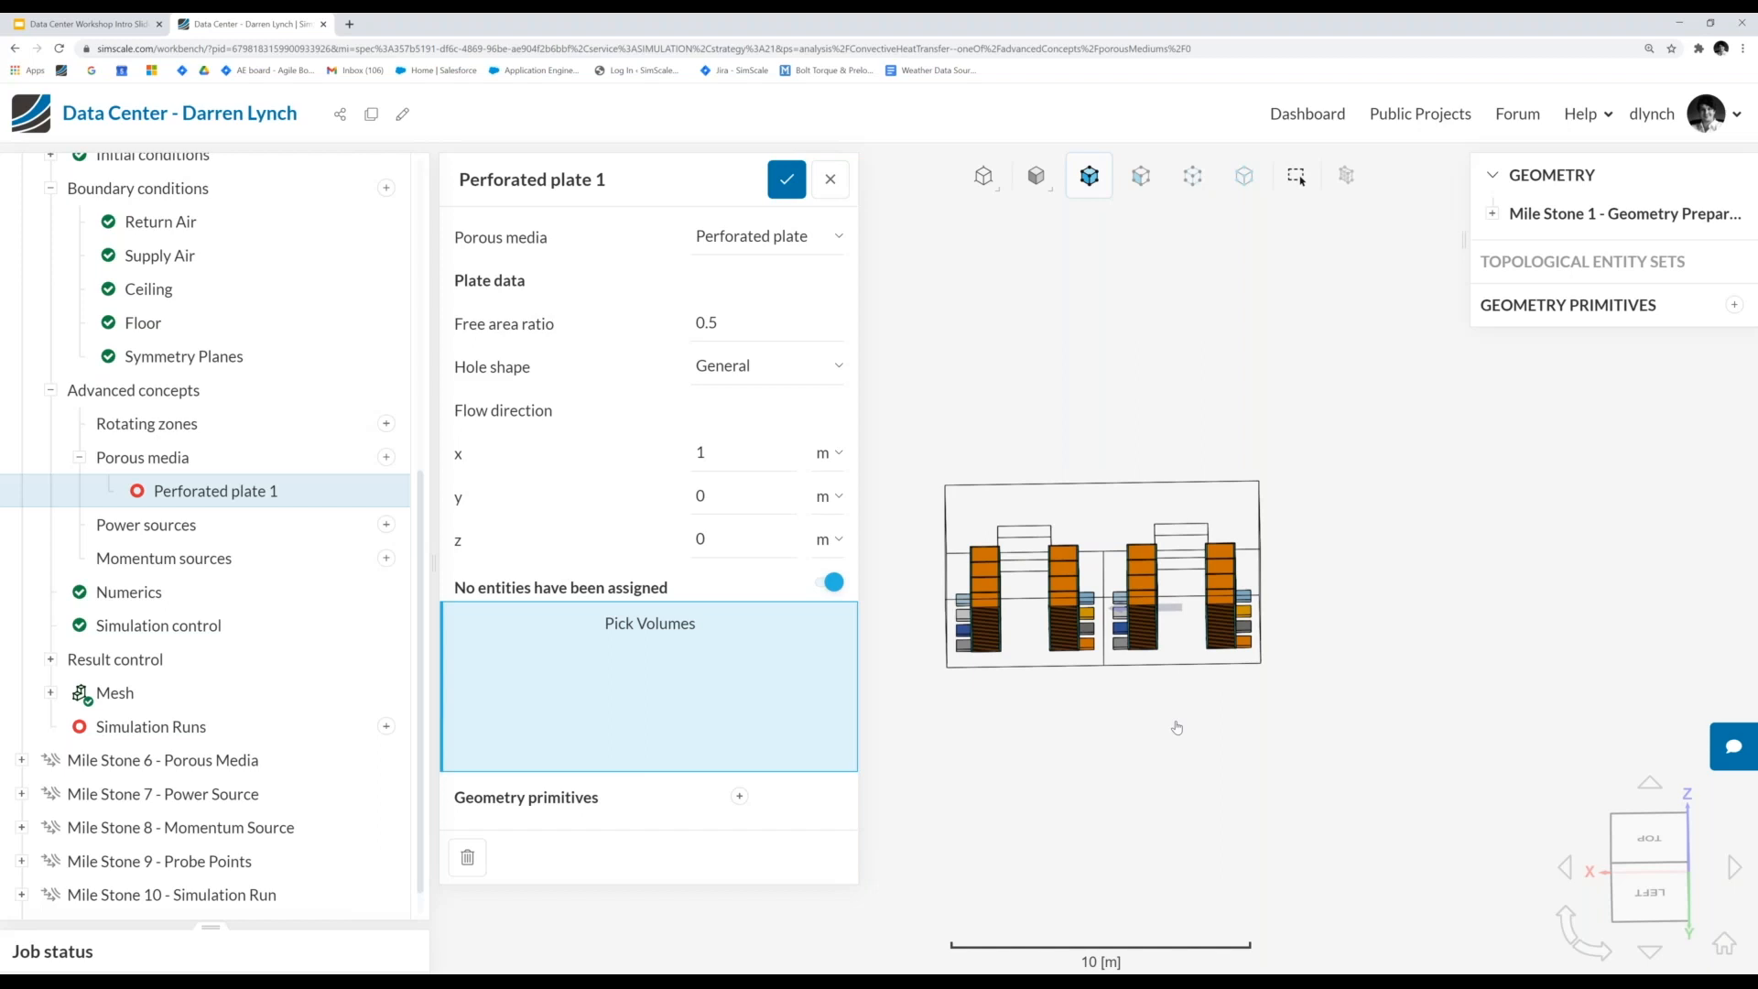
click(1648, 837)
click(1665, 878)
- Change the Free area ratio from 0.5 to 0.6
scroll(954, 566, up, 2)
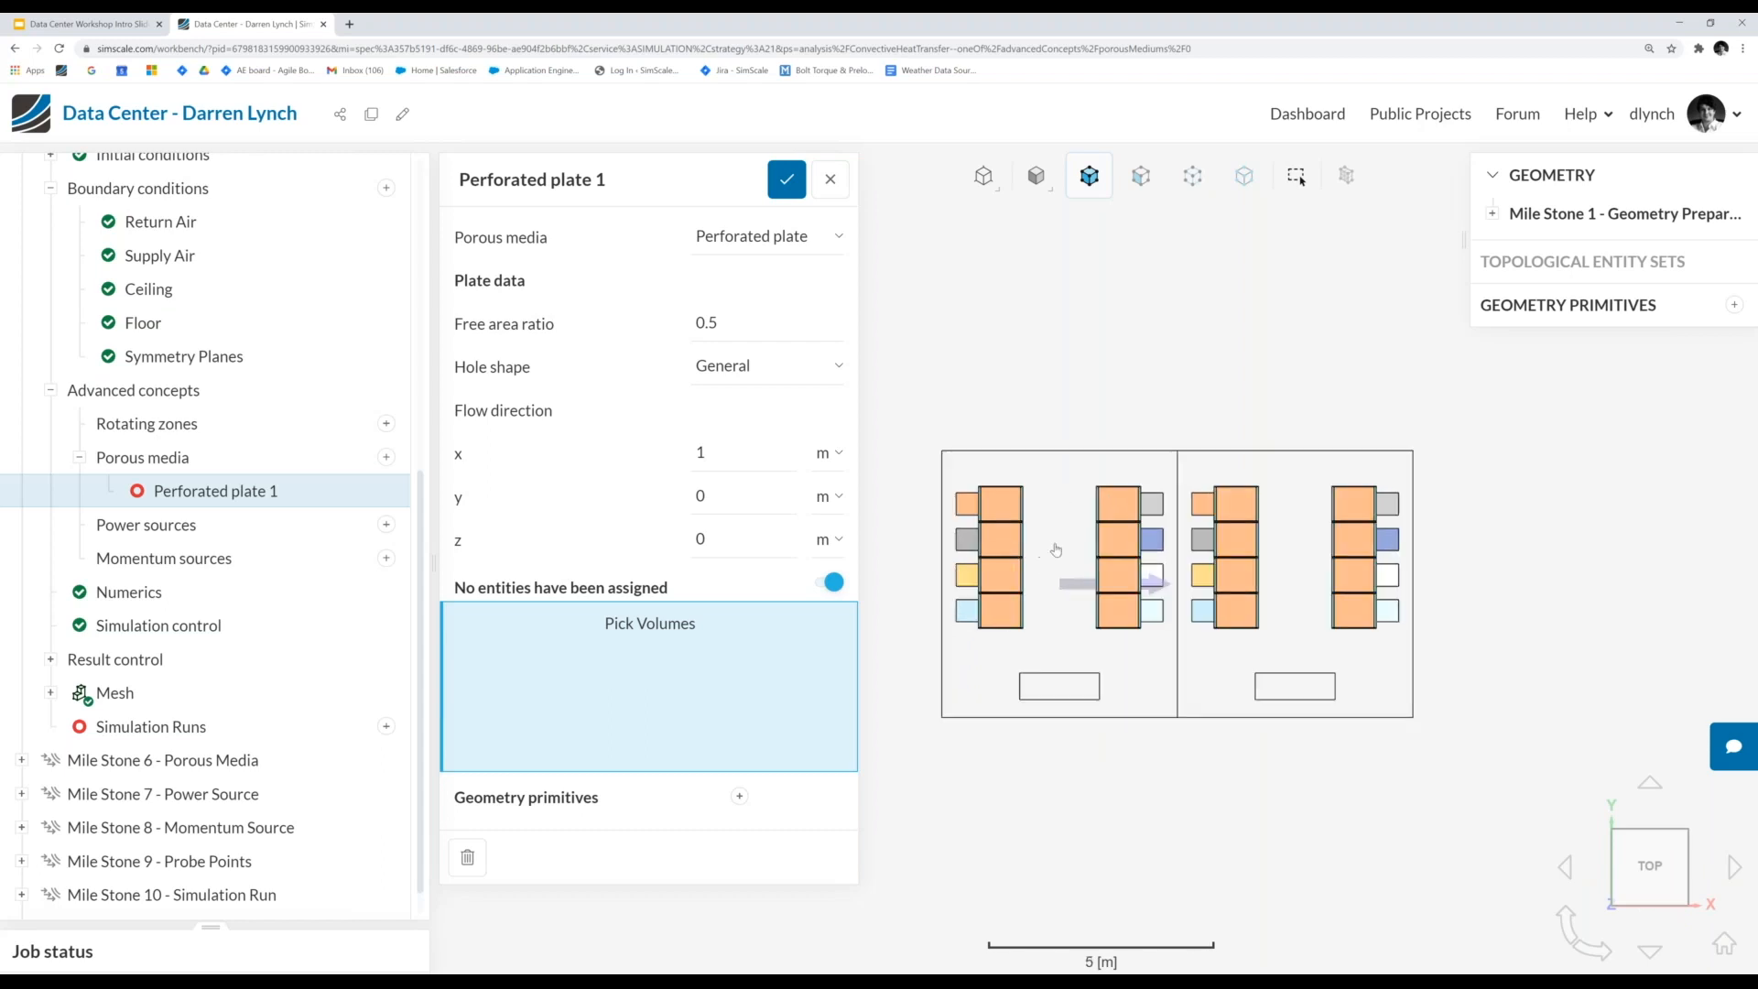
double_click(729, 327)
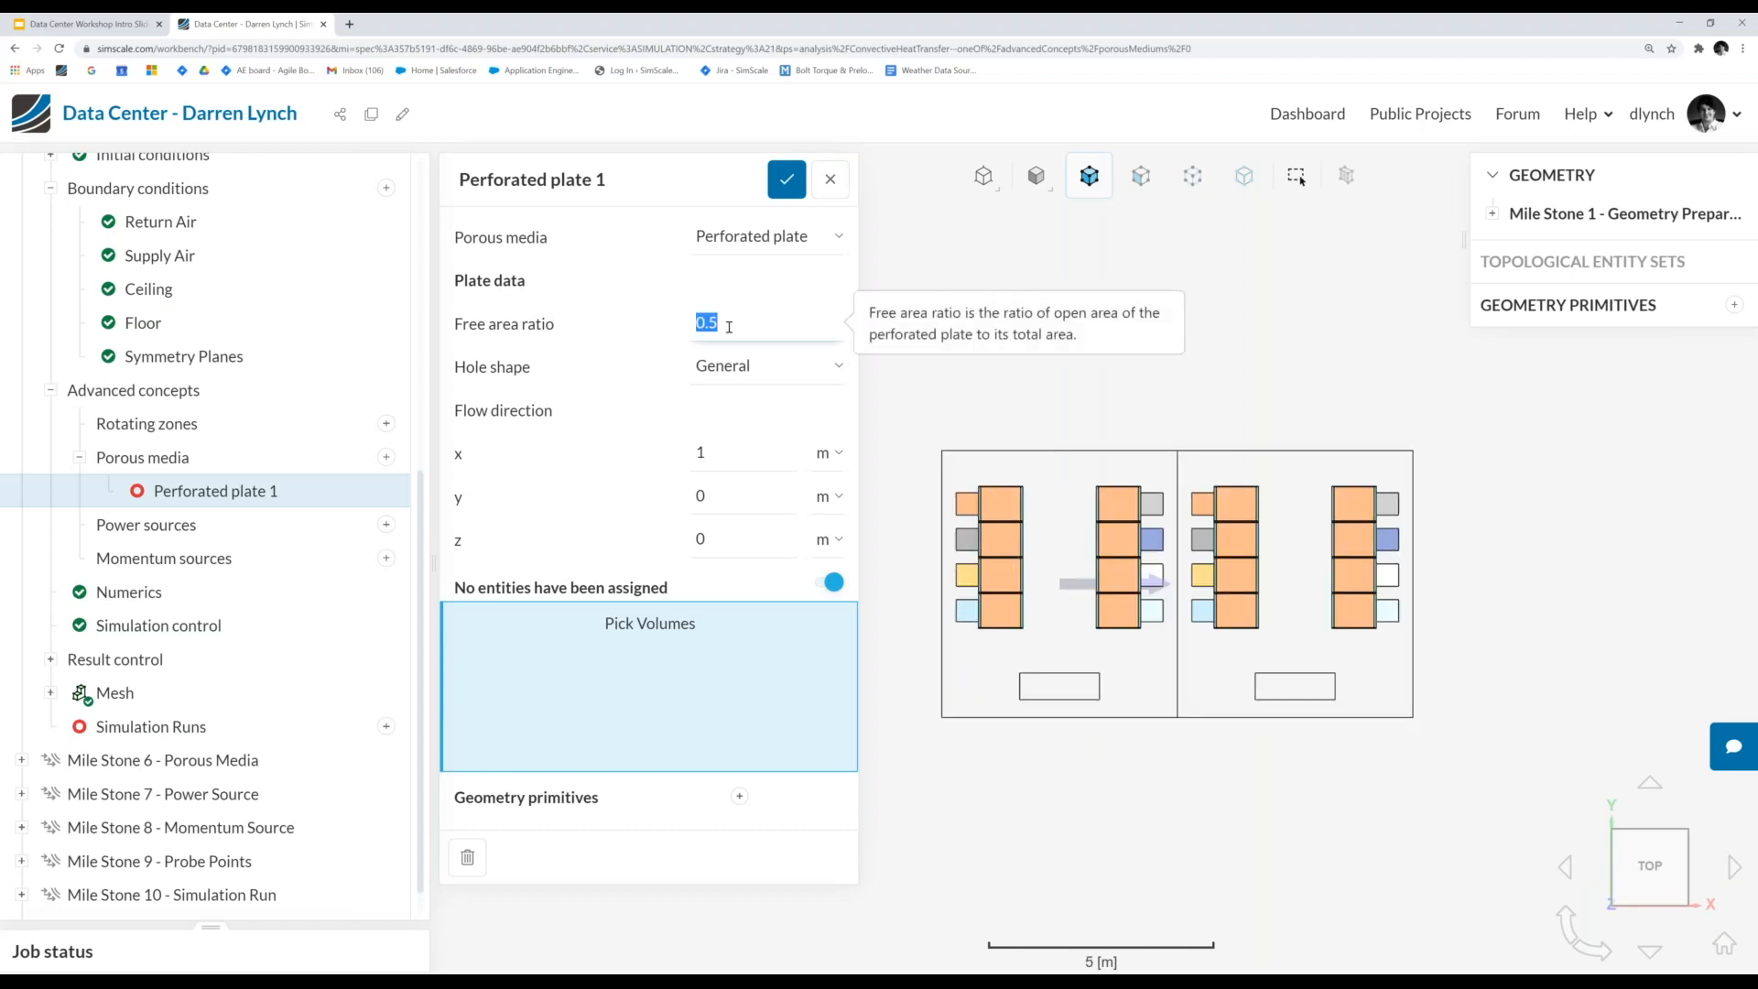
text(0.6)
scroll(955, 544, up, 4)
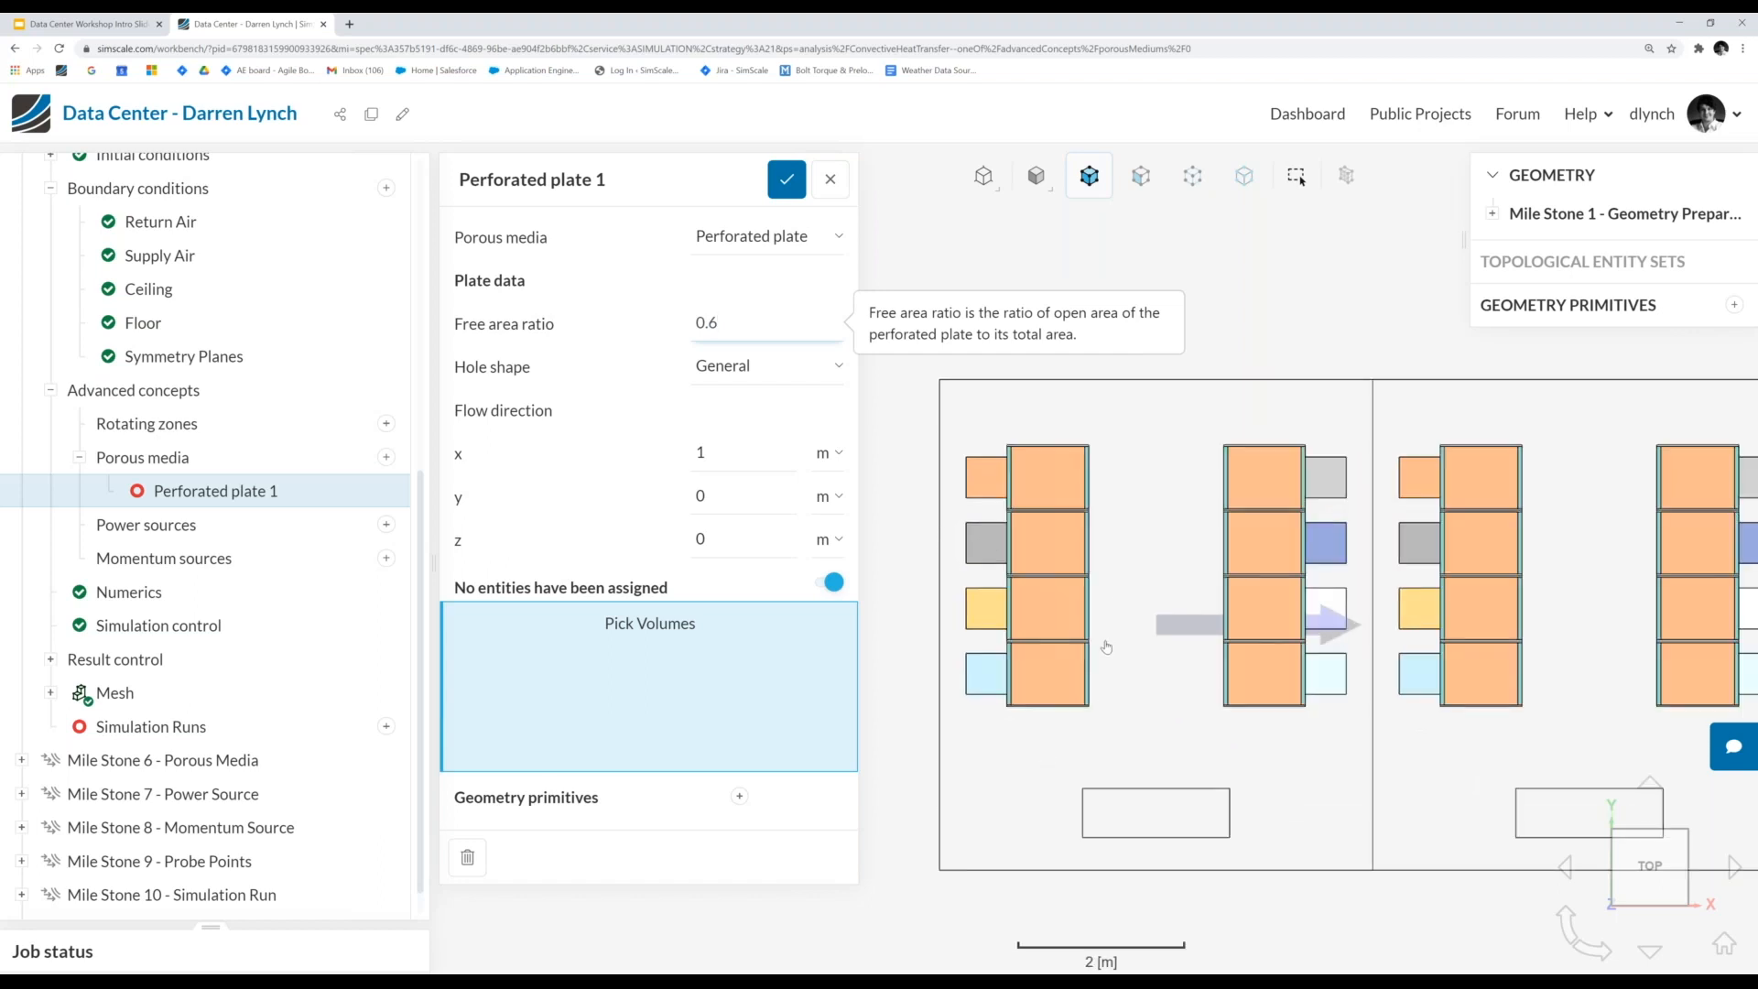
drag(1106, 641, 1110, 558)
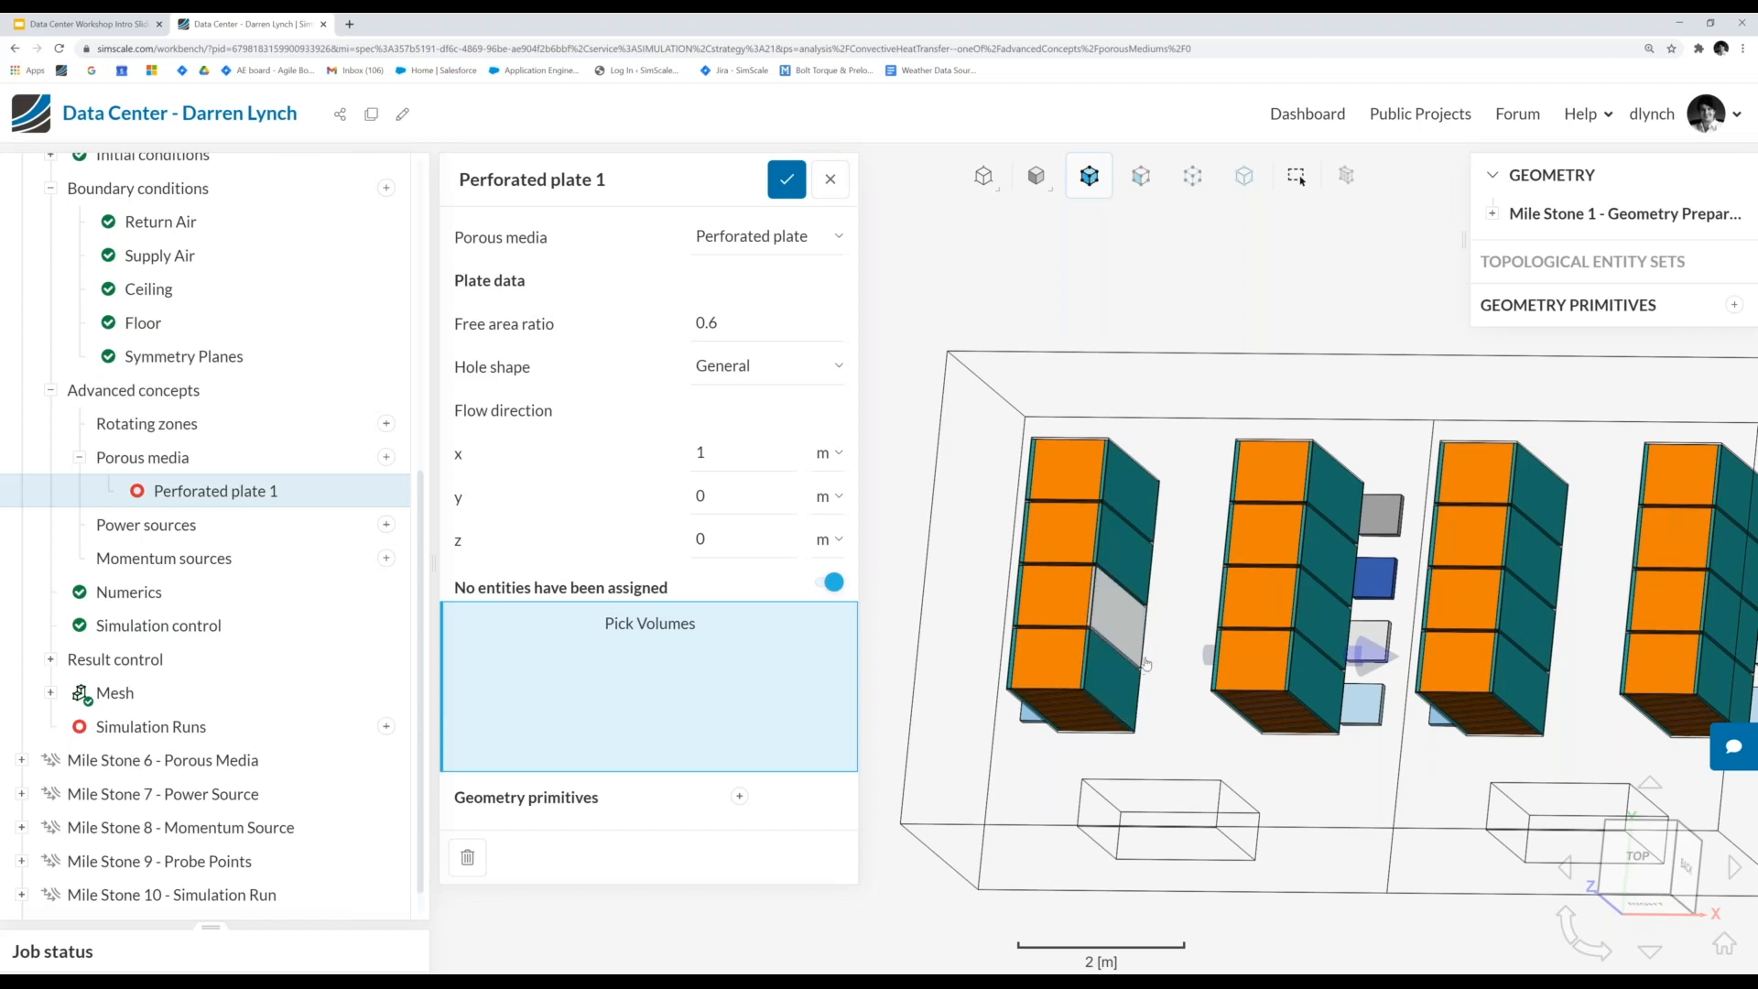
click(1627, 877)
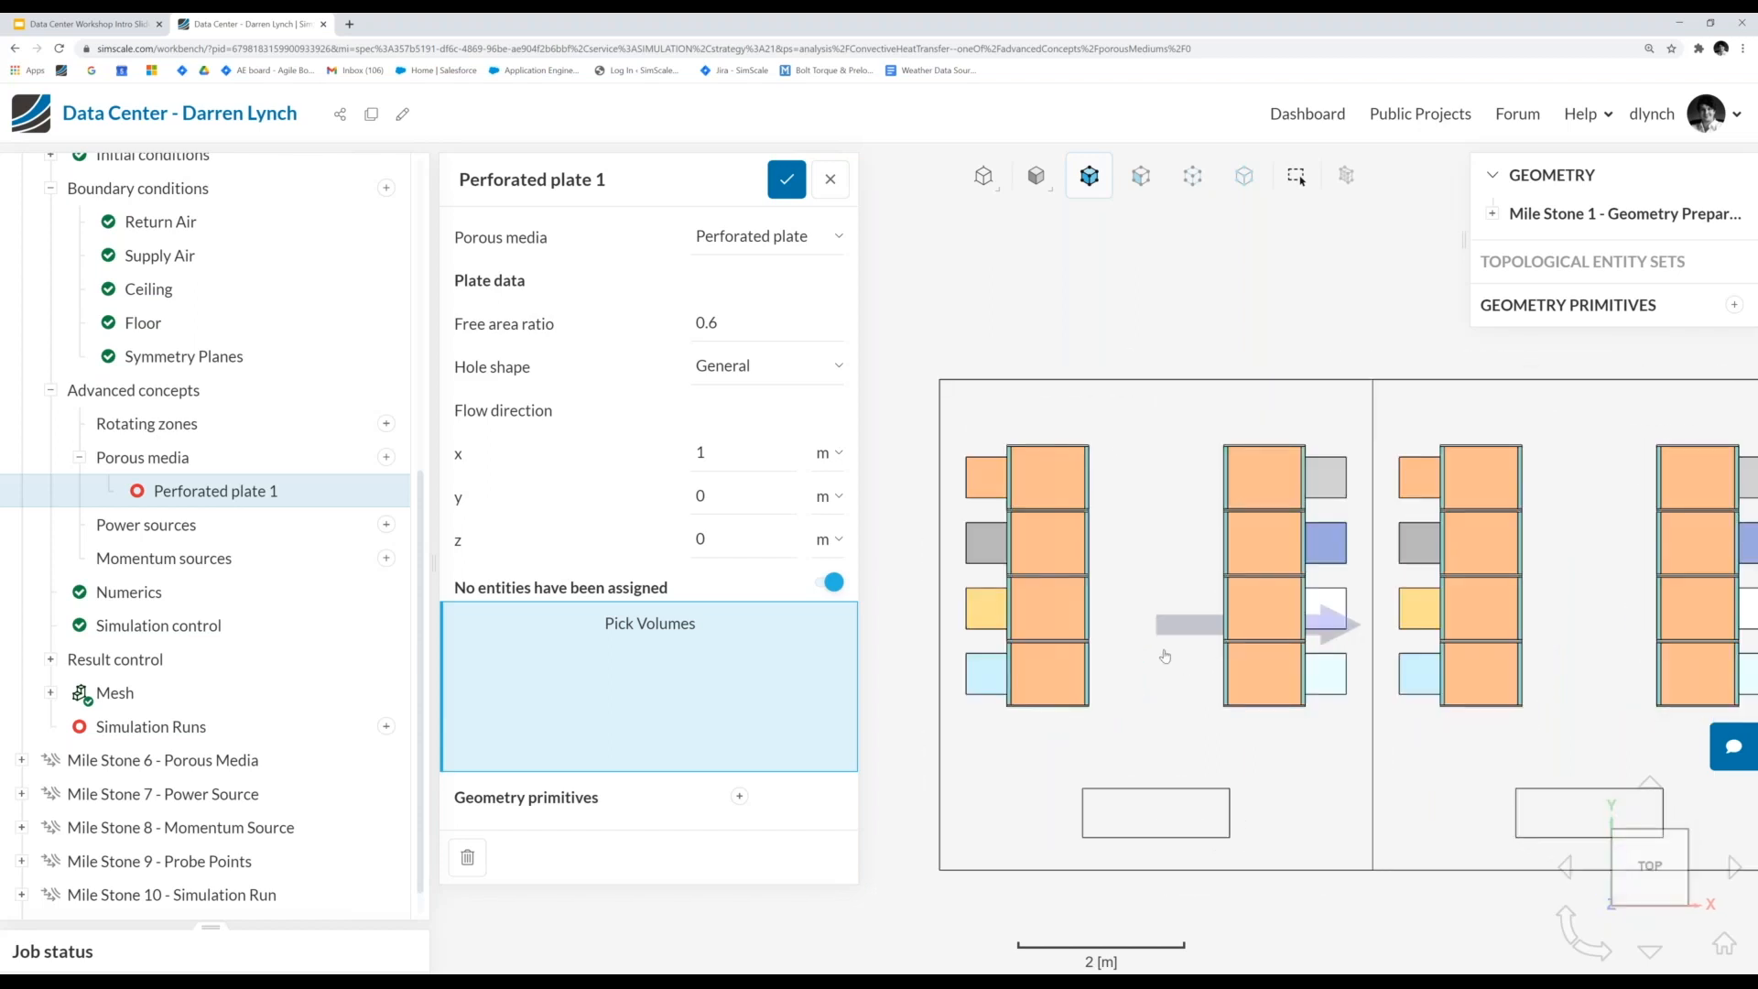
scroll(1165, 655, down, 2)
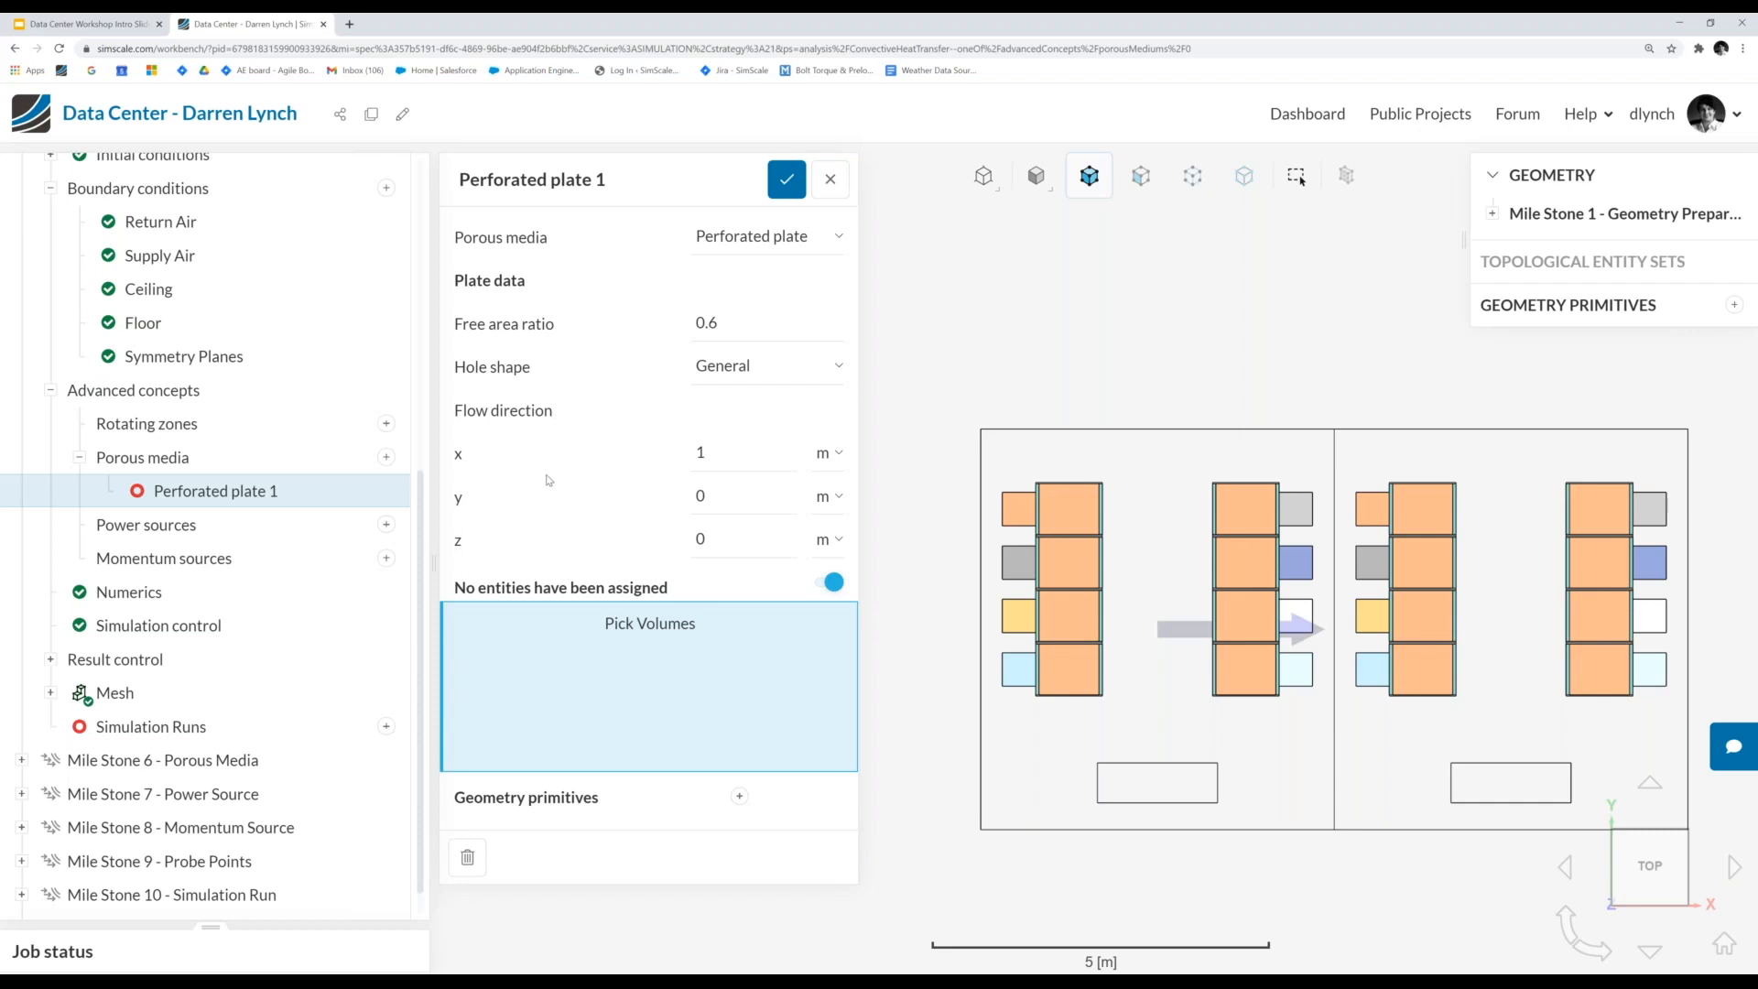
- Check the (1, 0, 0) flow direction fields and turn on box selection in the viewer
click(737, 460)
click(716, 457)
click(722, 498)
click(726, 540)
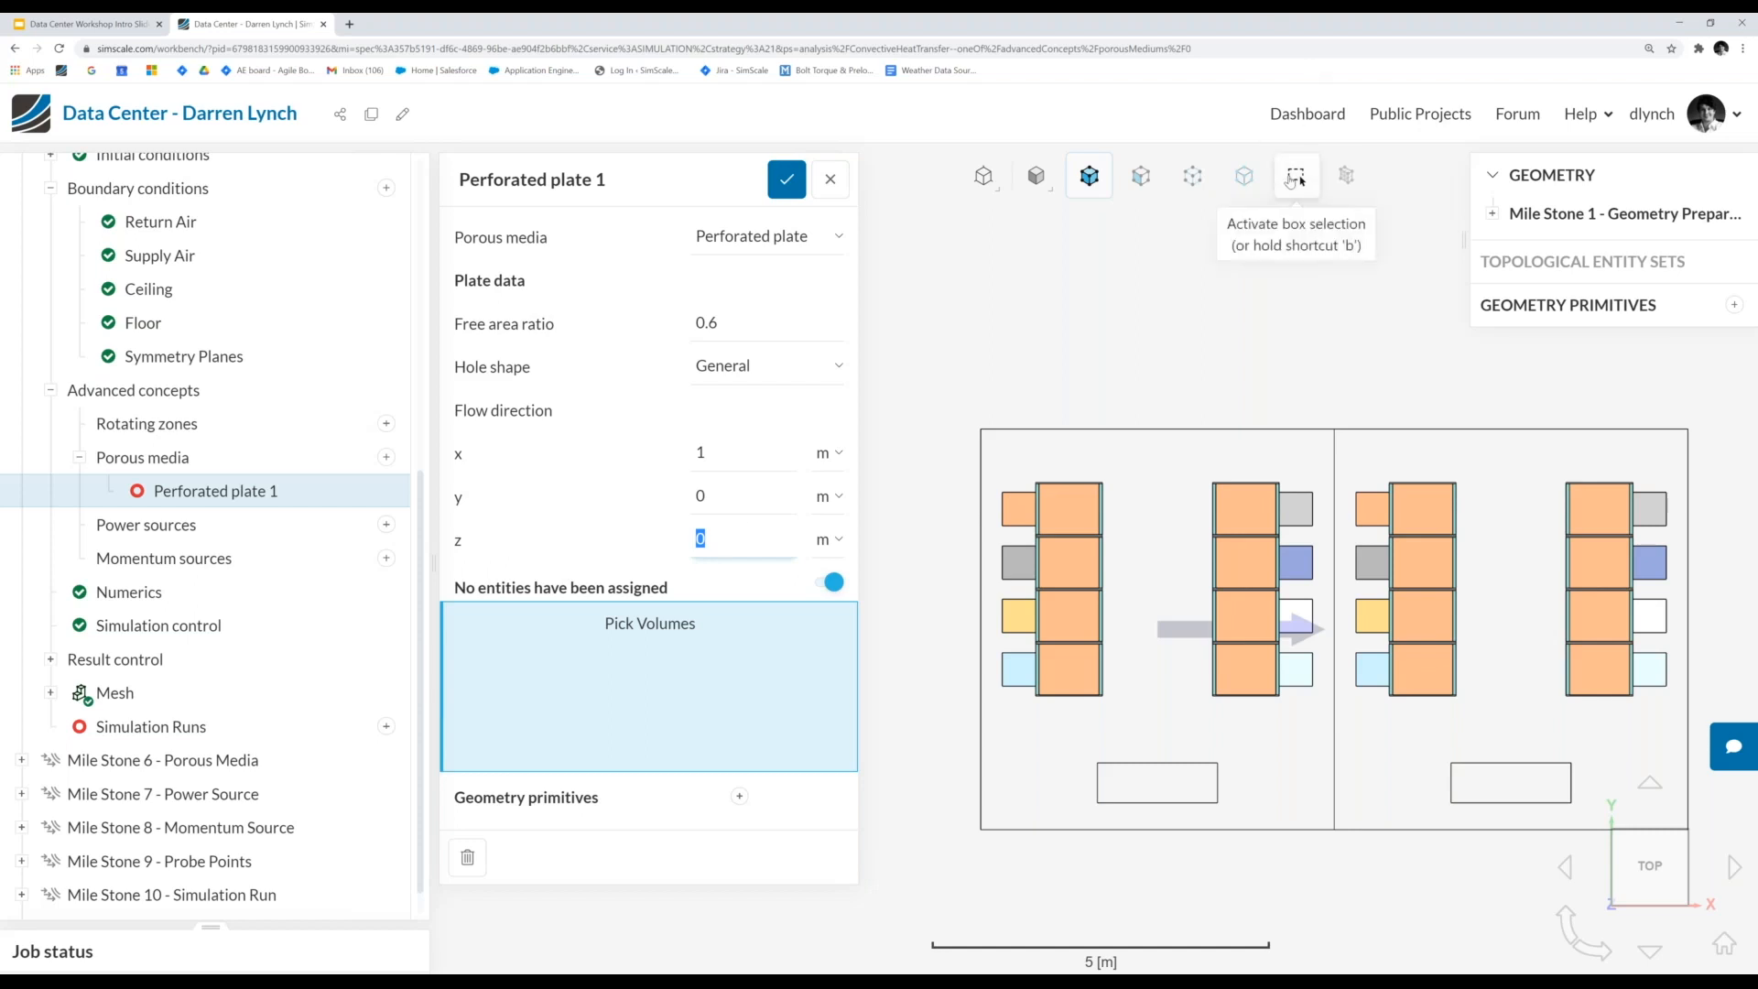
click(1298, 176)
click(1300, 182)
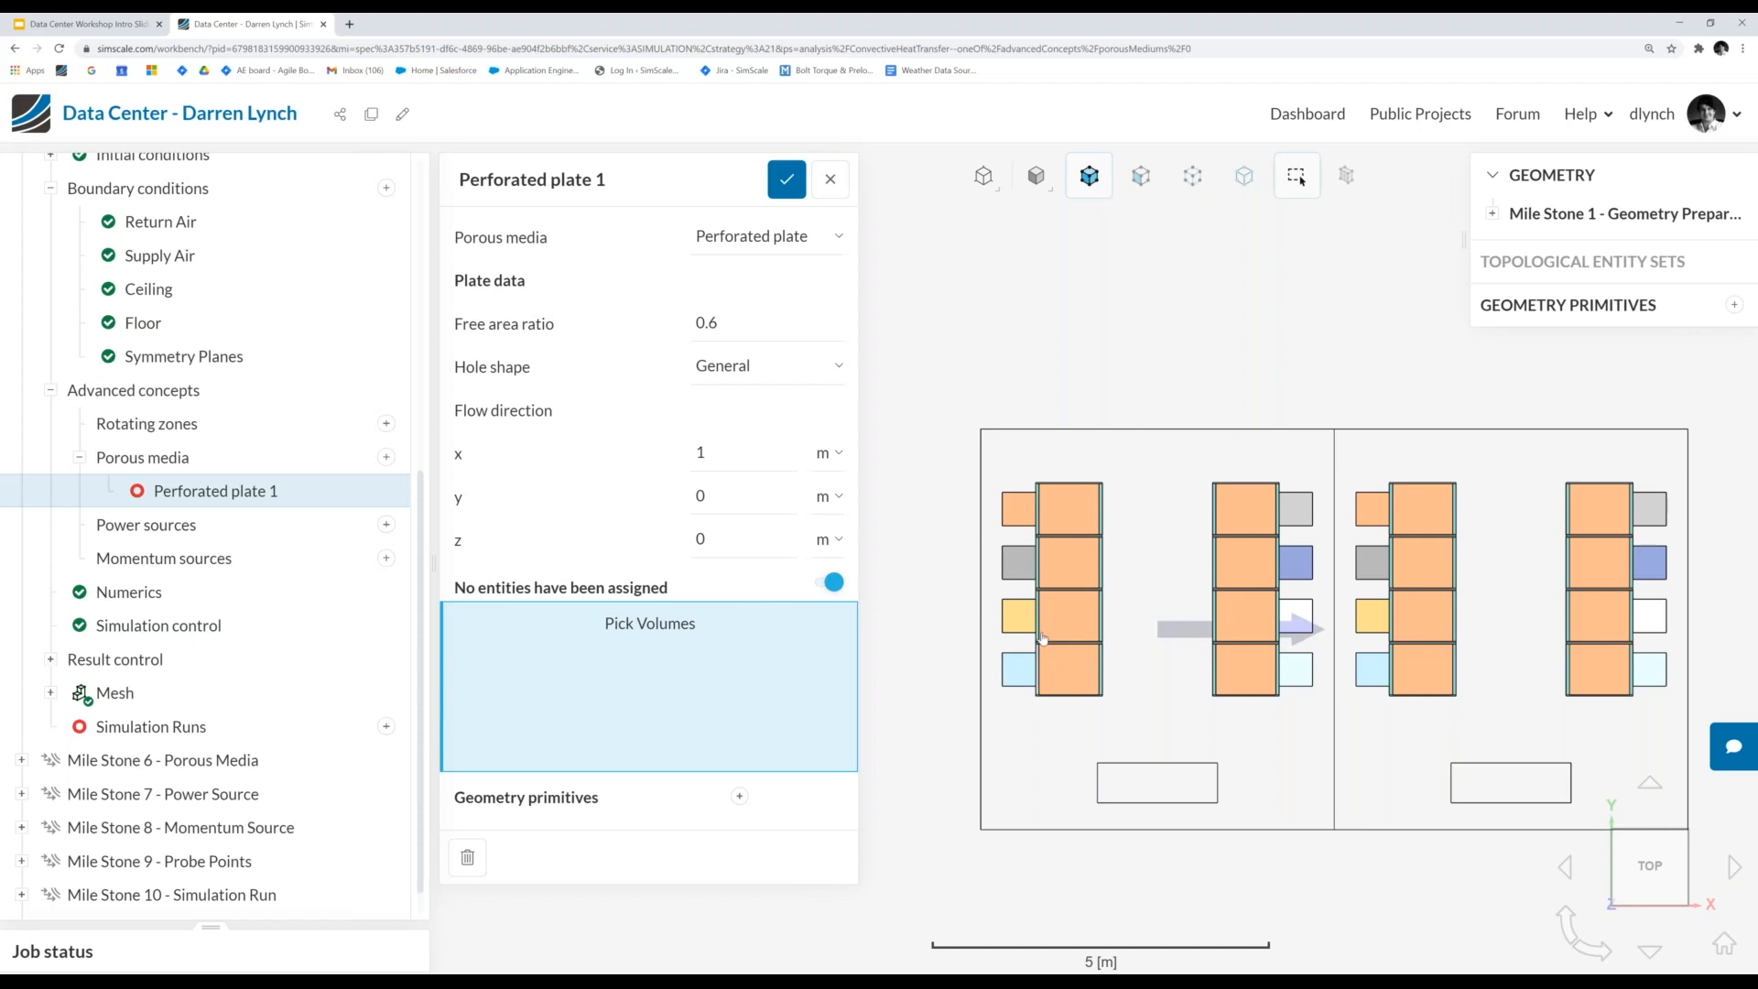
- Box-select the door volumes of the left and middle racks for Perforated plate 1
drag(1022, 464, 1052, 720)
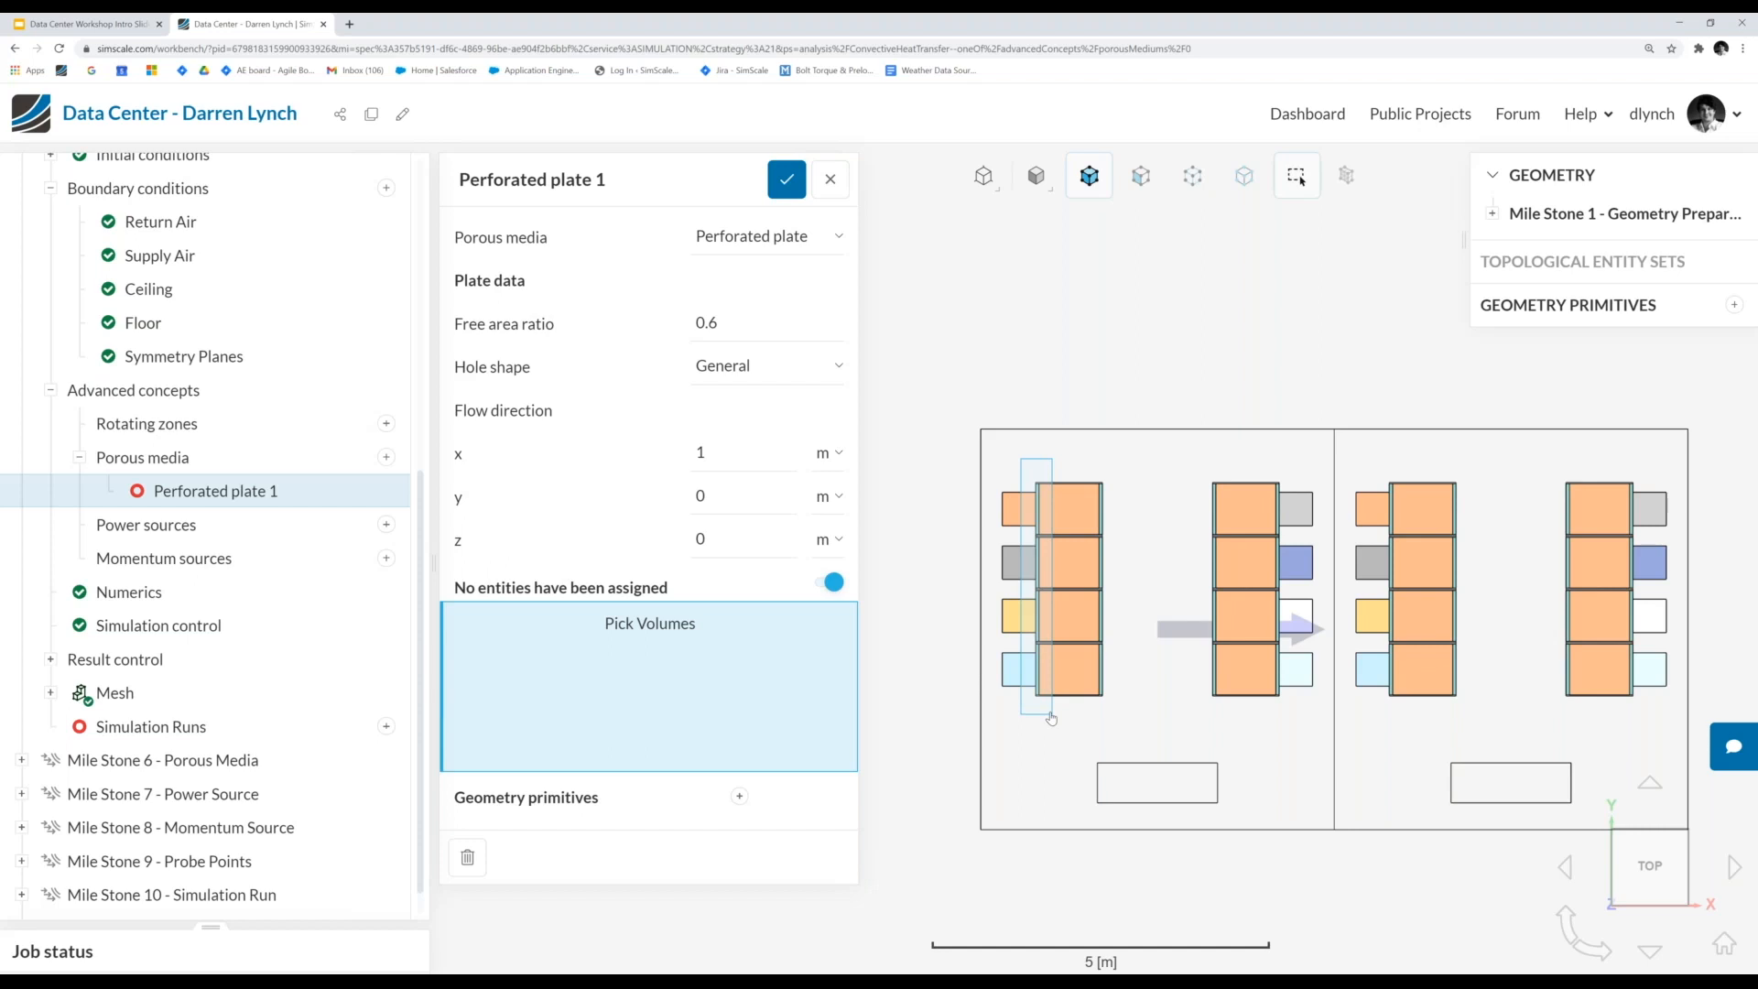
drag(1051, 718, 1051, 718)
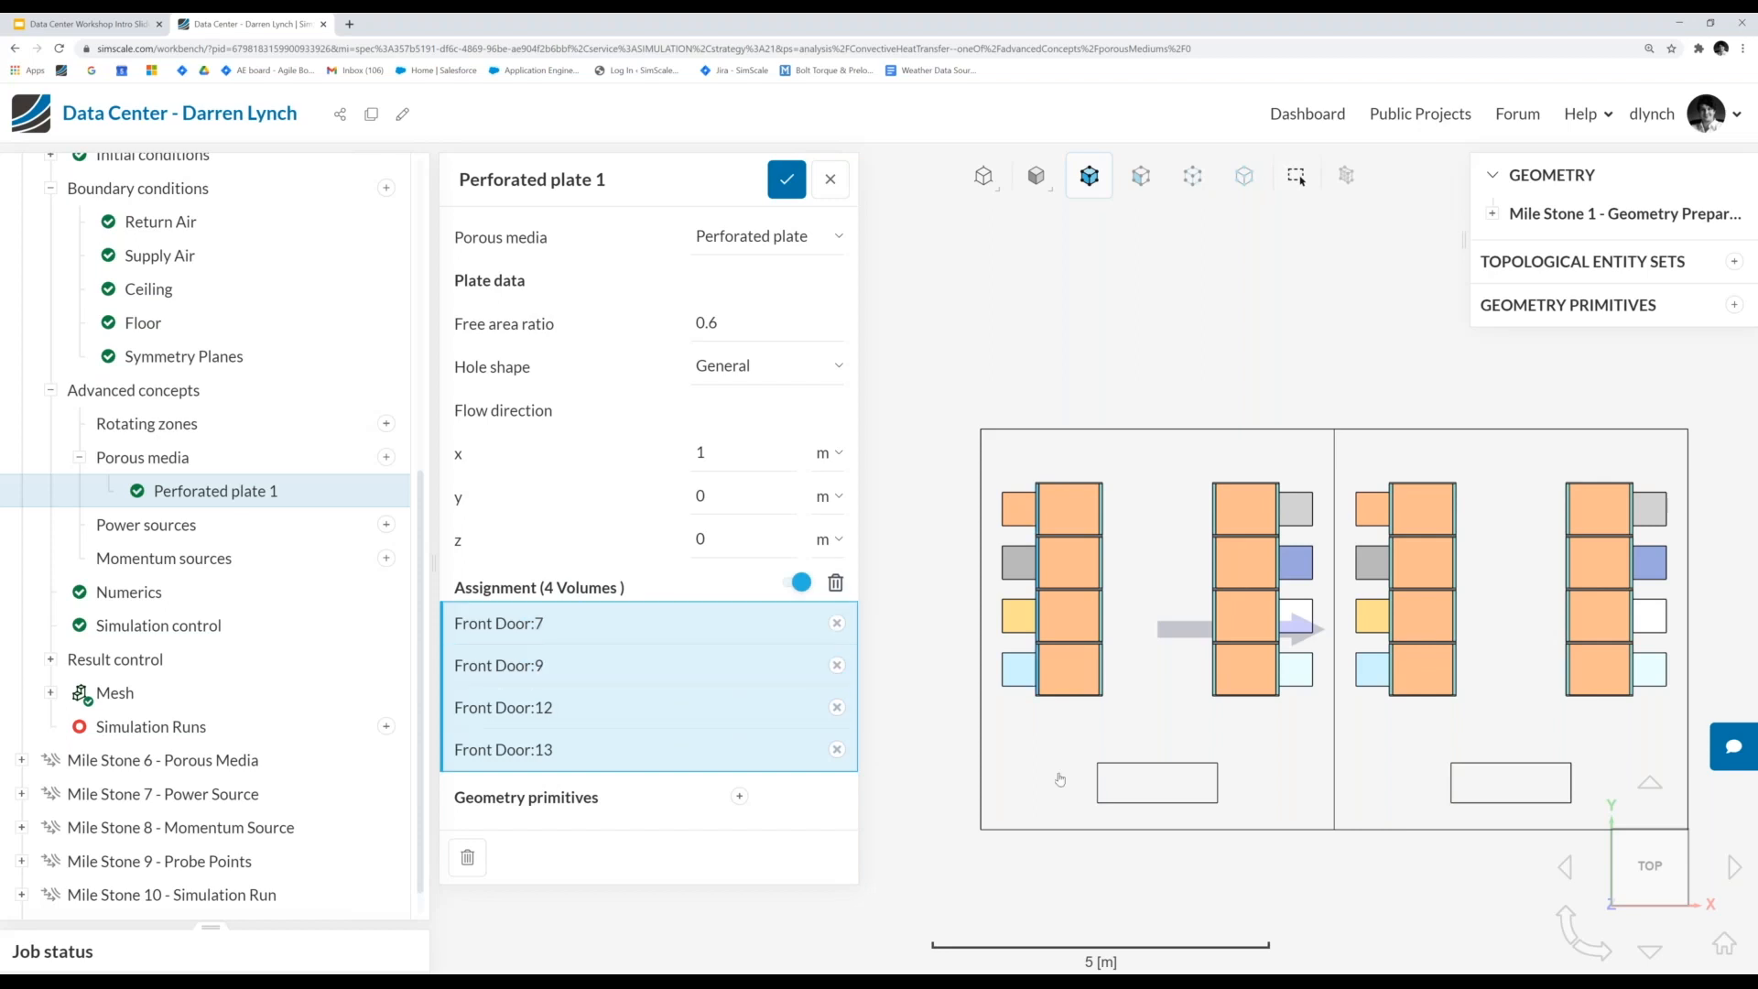
drag(1057, 846, 1060, 700)
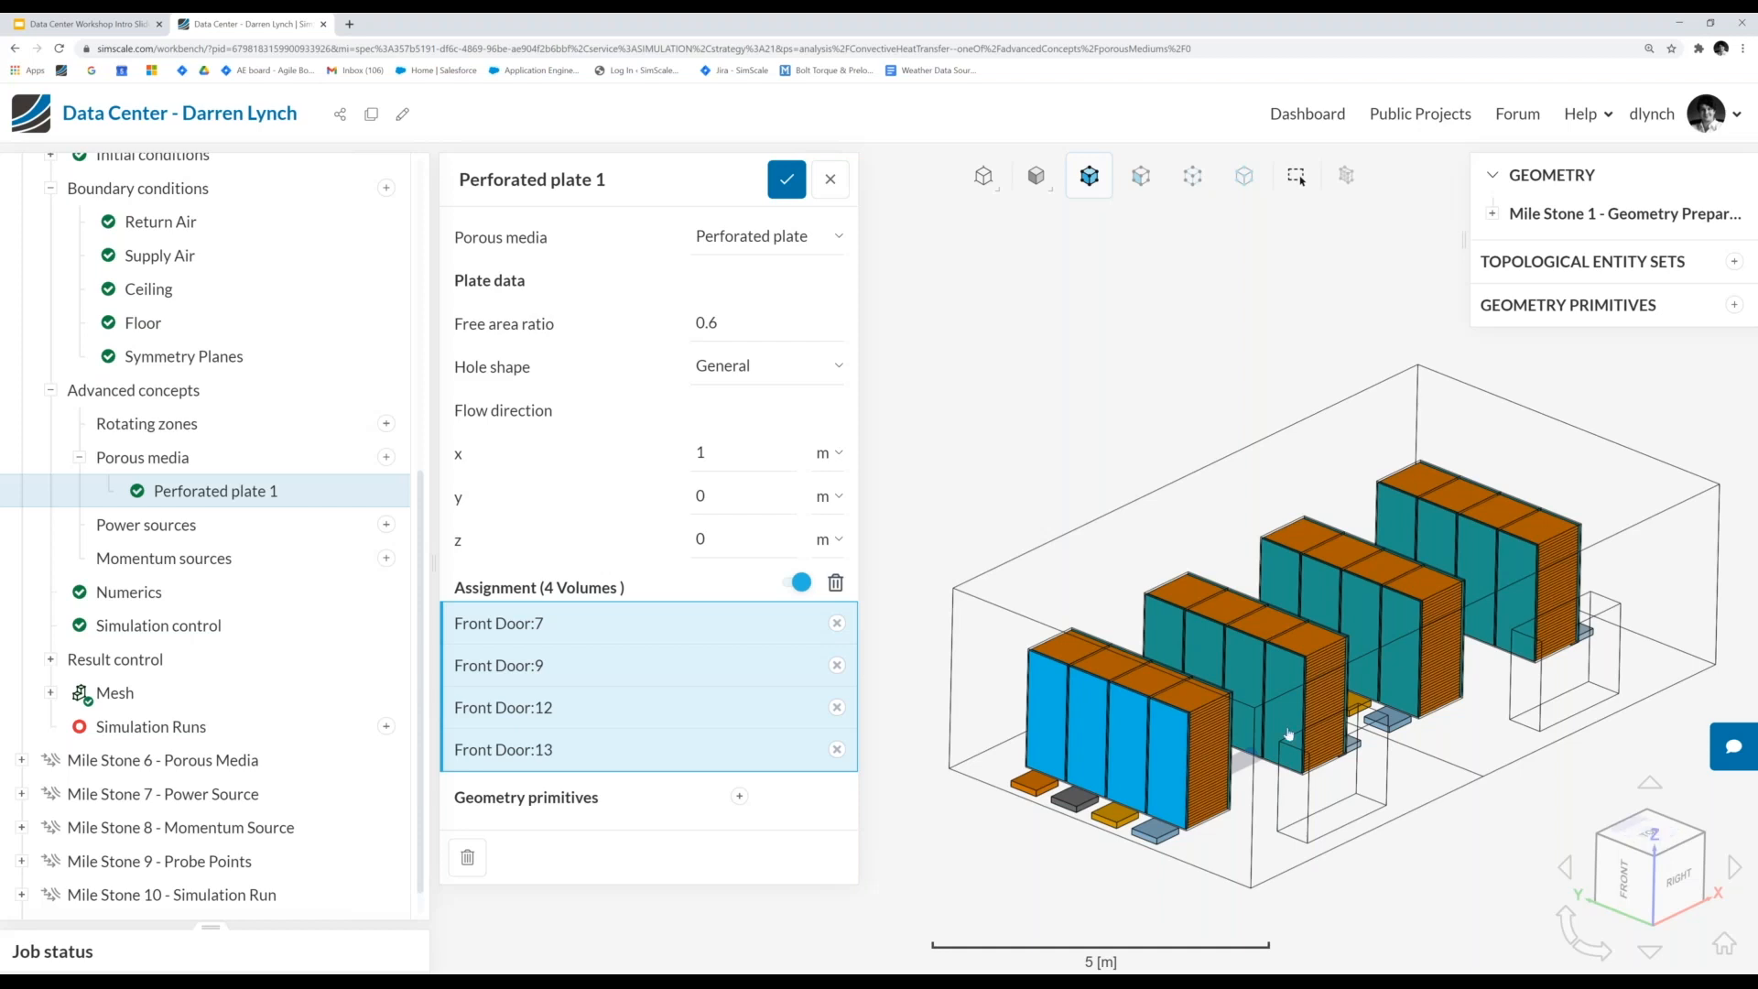
click(1648, 836)
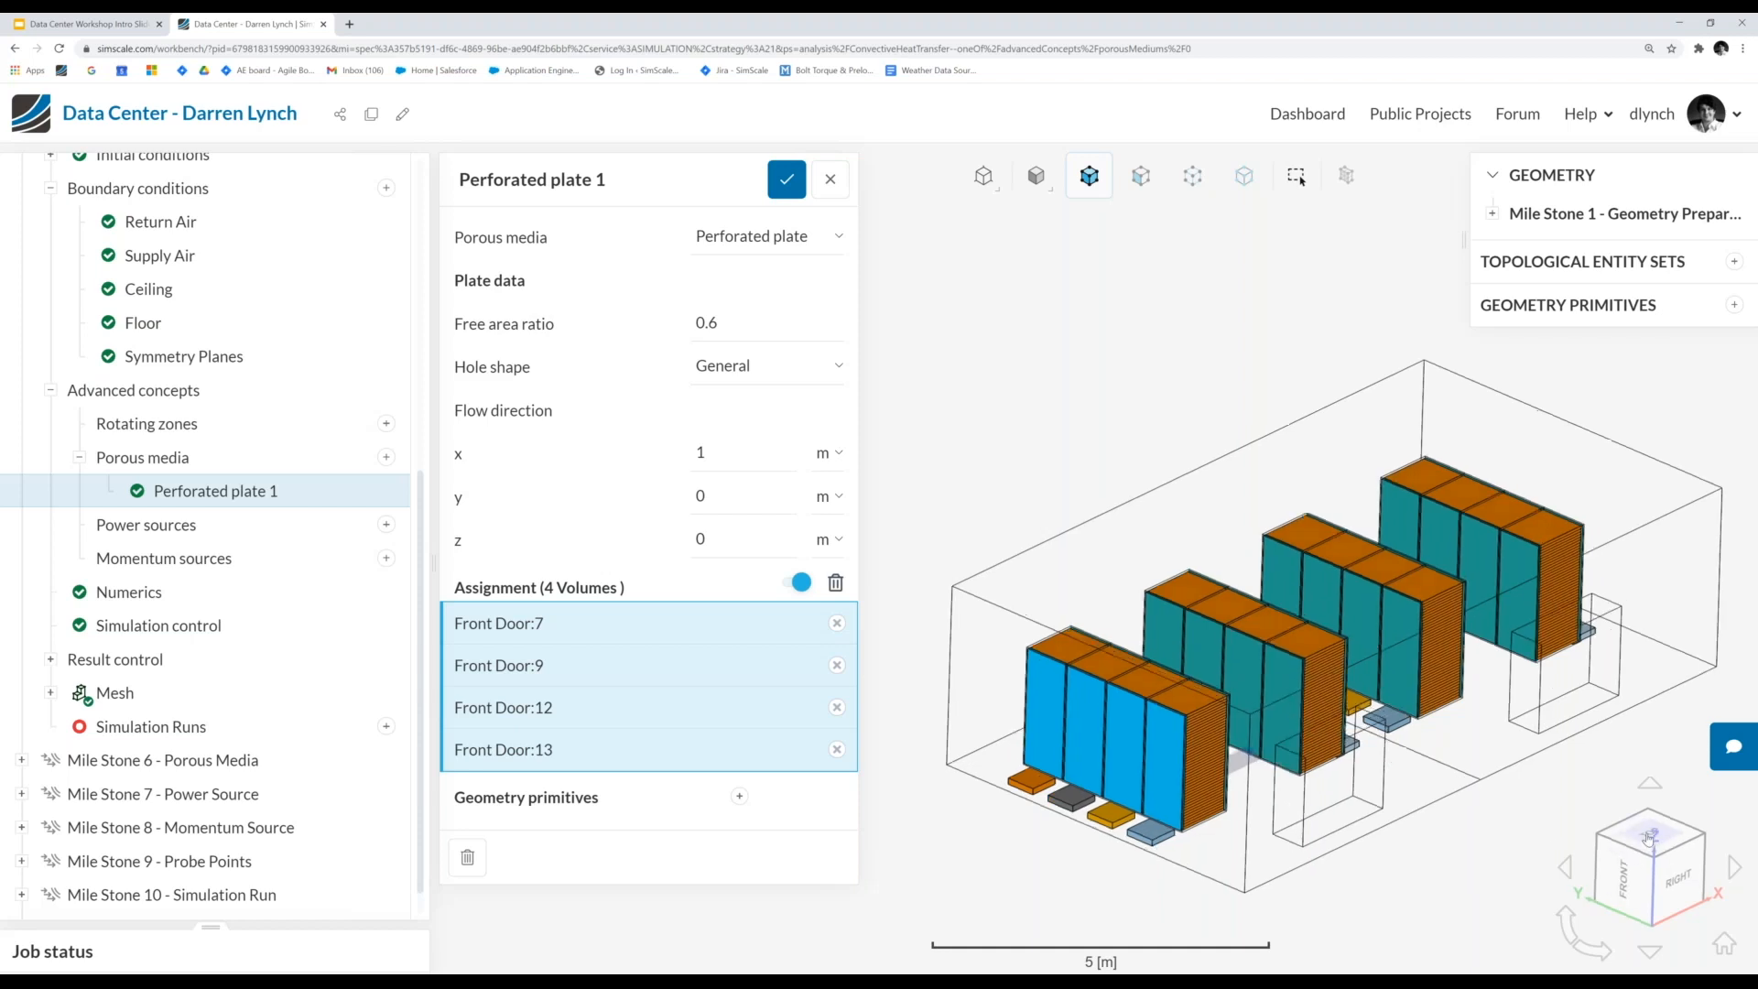
click(1297, 178)
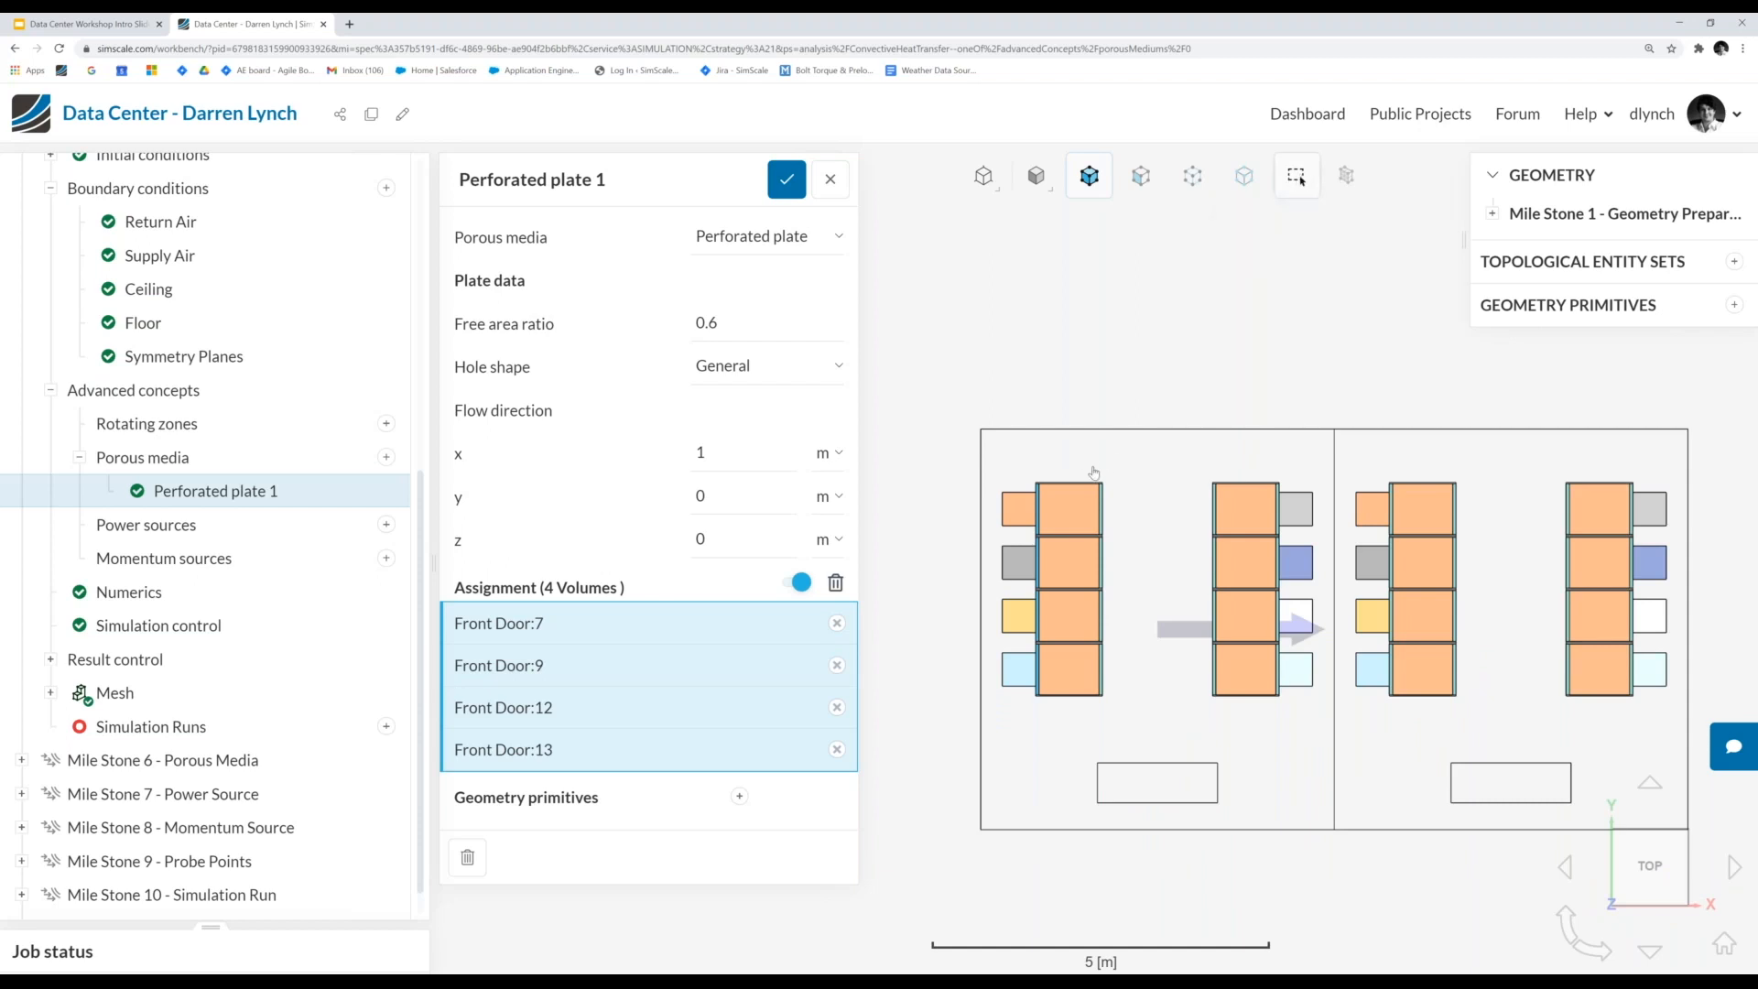
drag(1086, 461, 1126, 731)
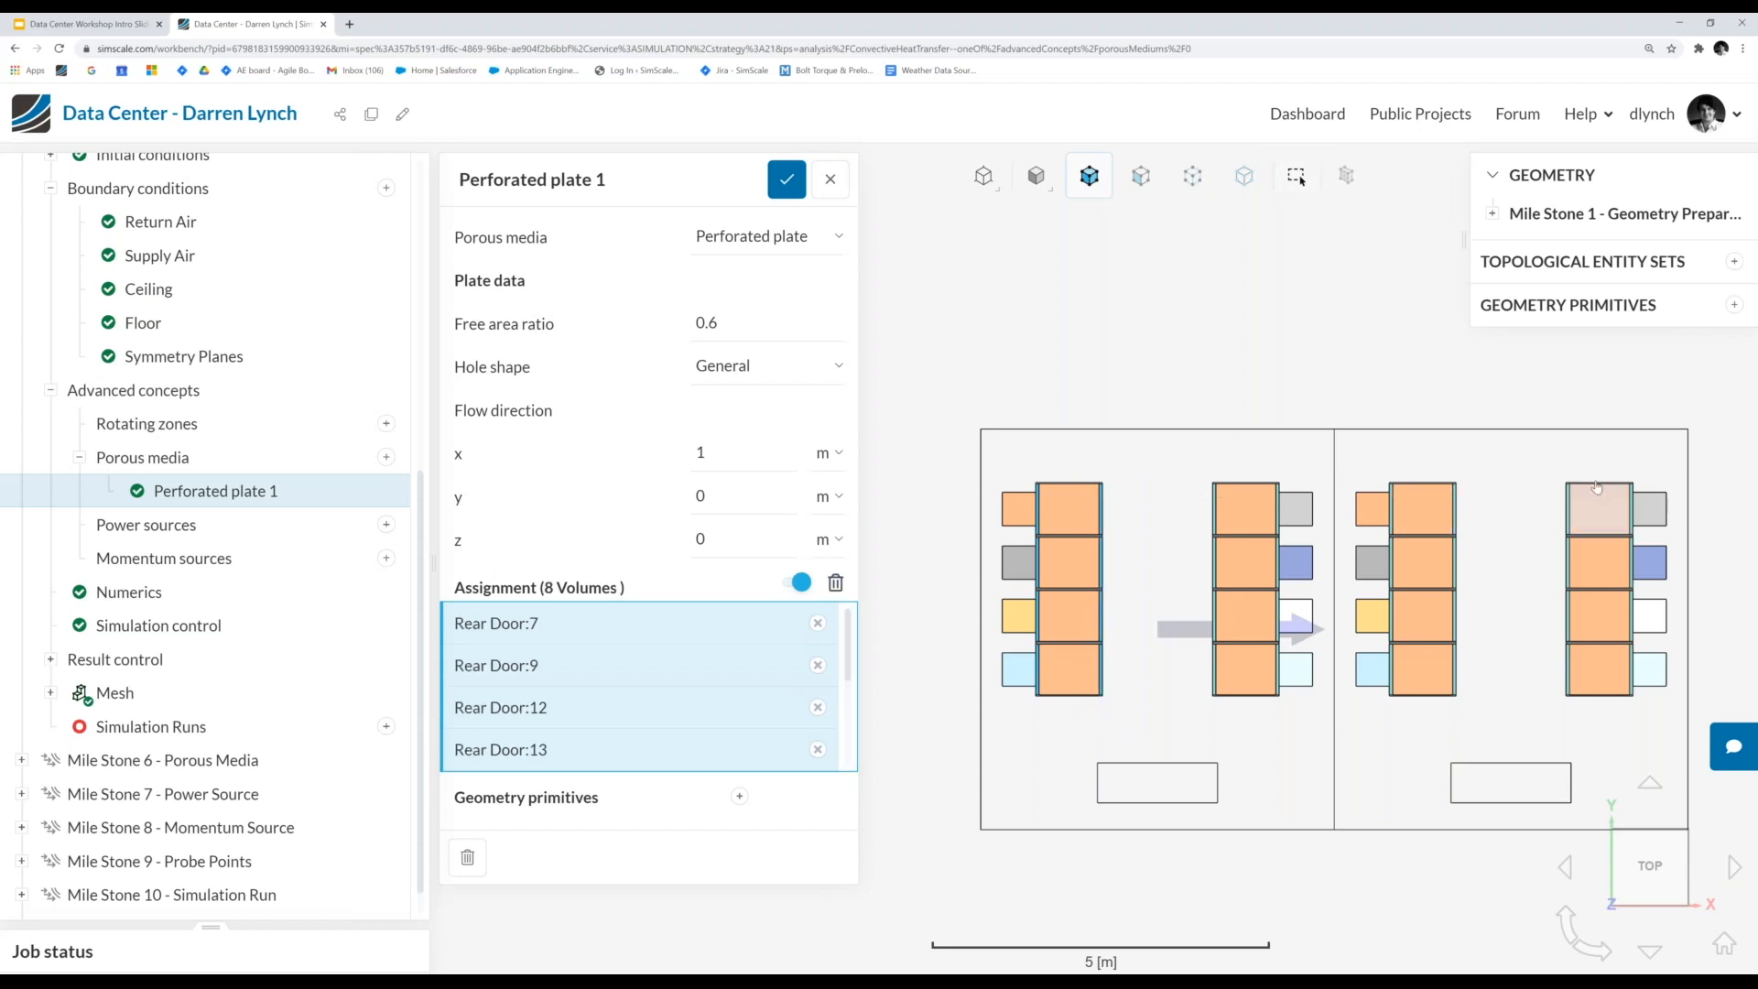
click(1296, 177)
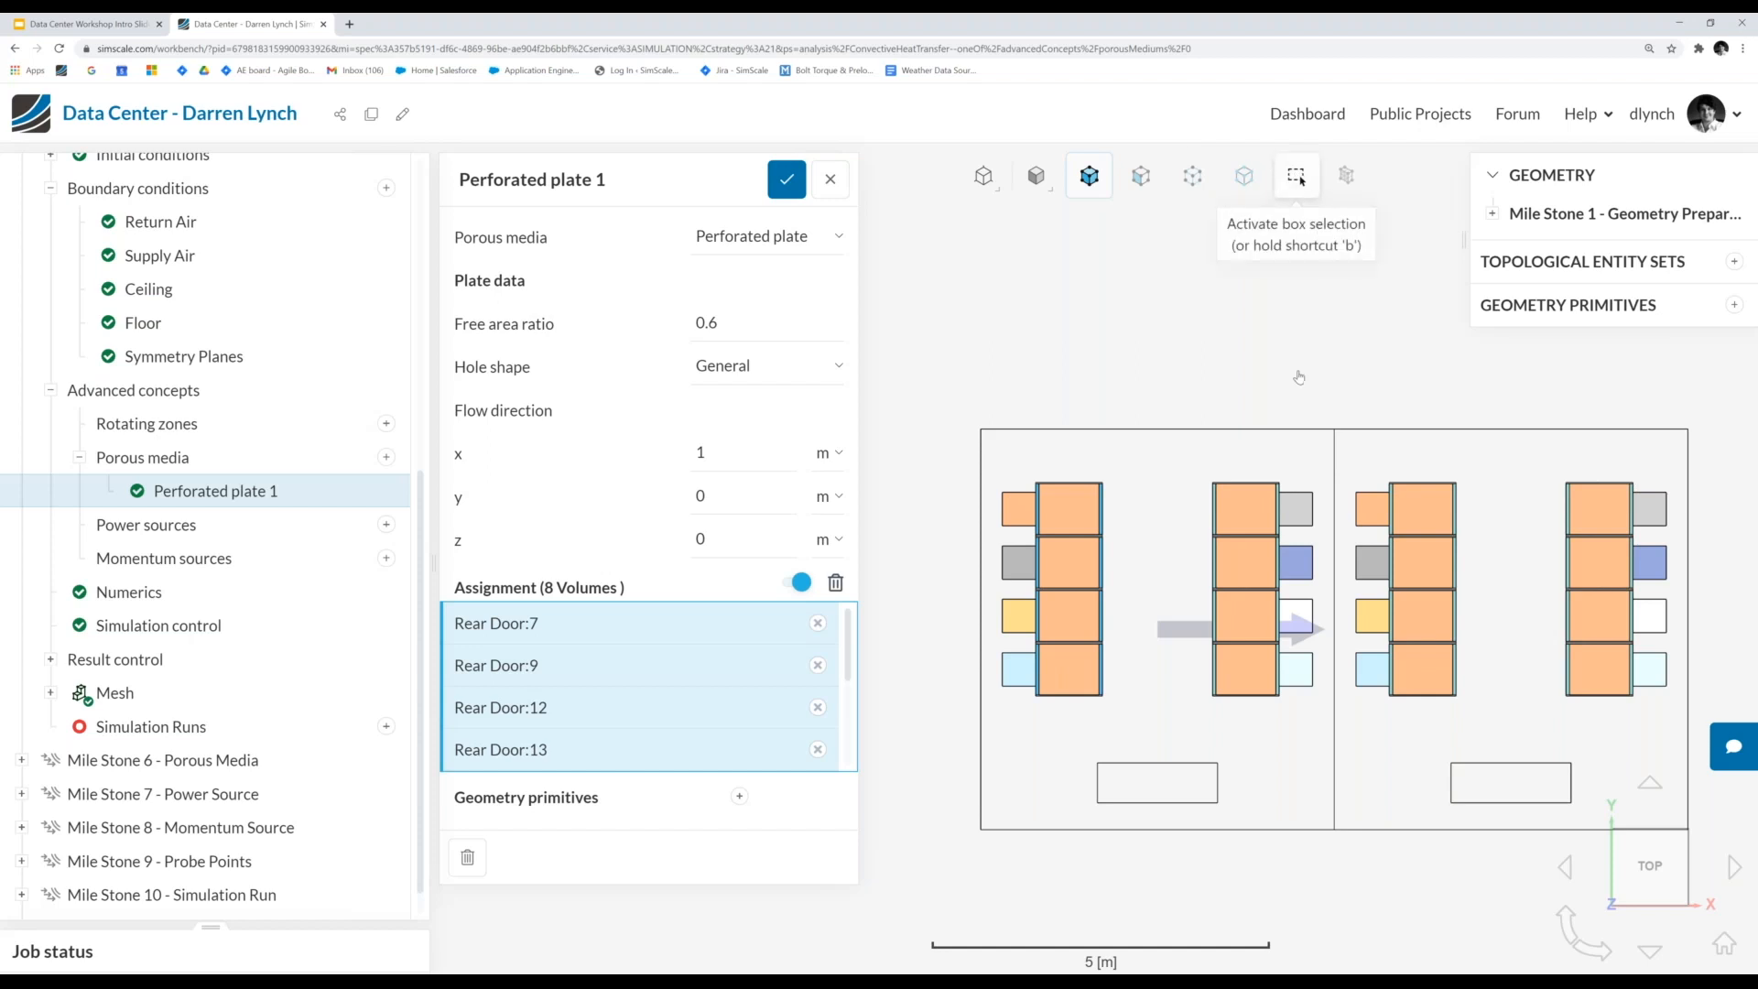
drag(1218, 669, 1245, 724)
- Add the remaining right-side rack door columns, bringing the total to 32 door volumes
drag(1256, 451, 1297, 697)
drag(1373, 458, 1424, 743)
click(1300, 178)
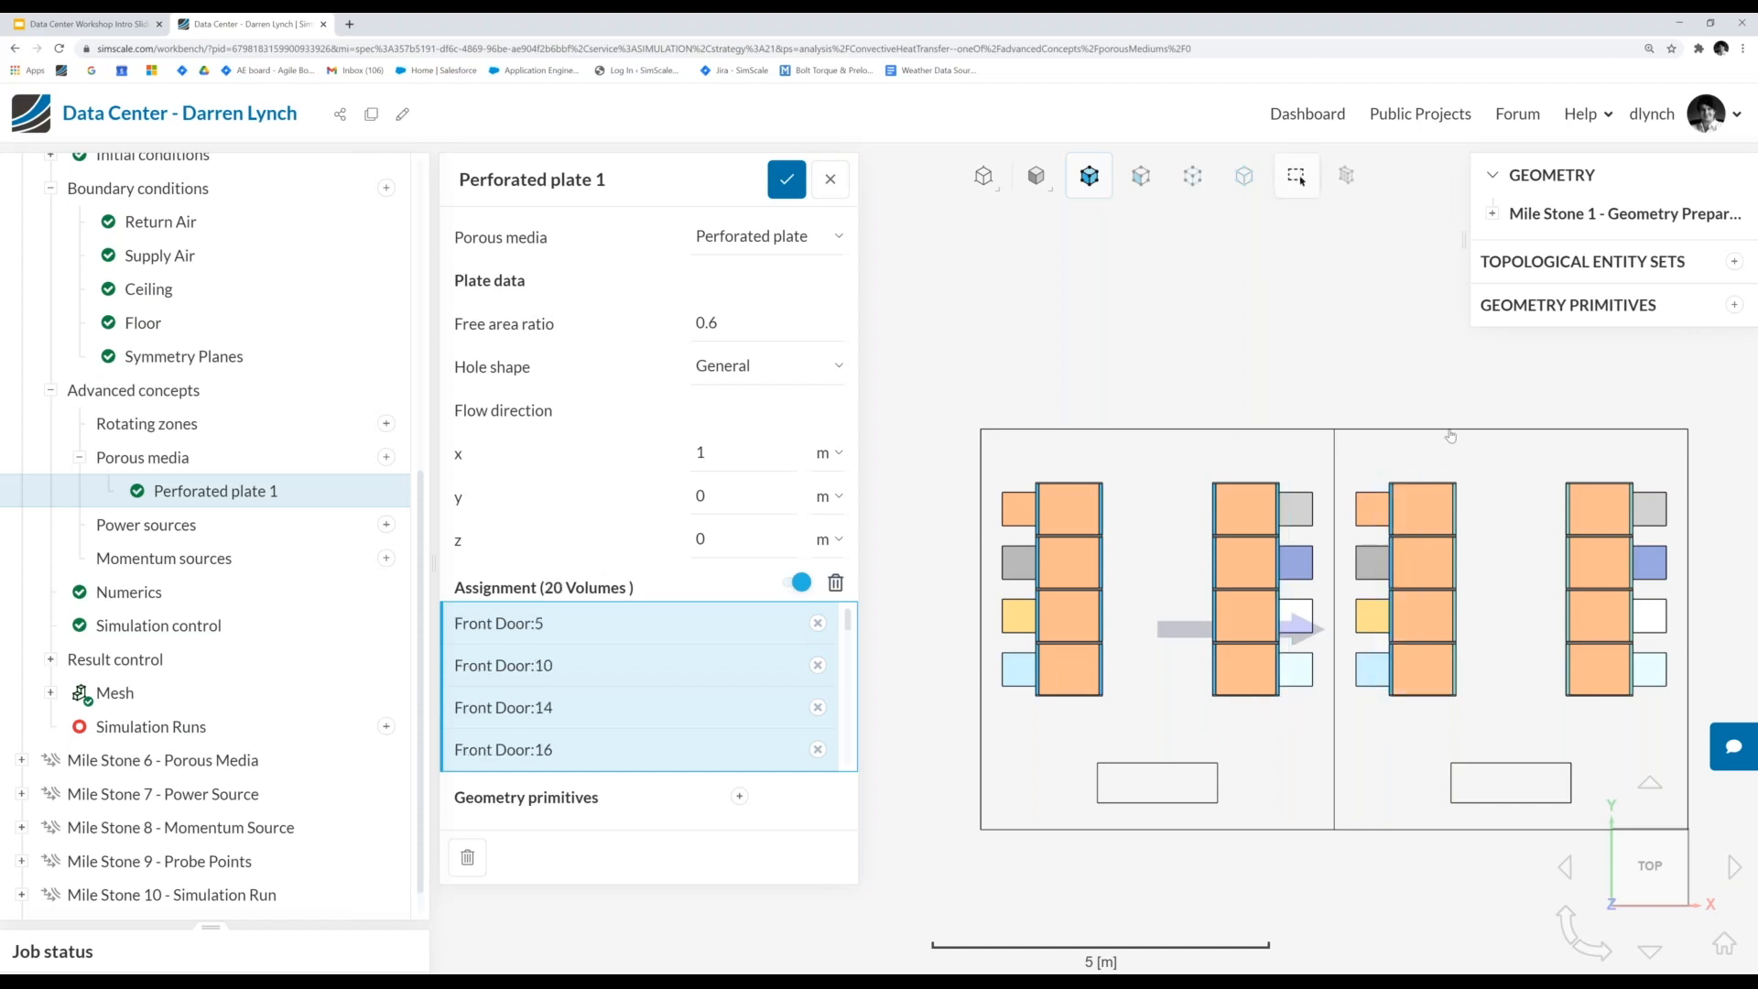
drag(1437, 458, 1494, 724)
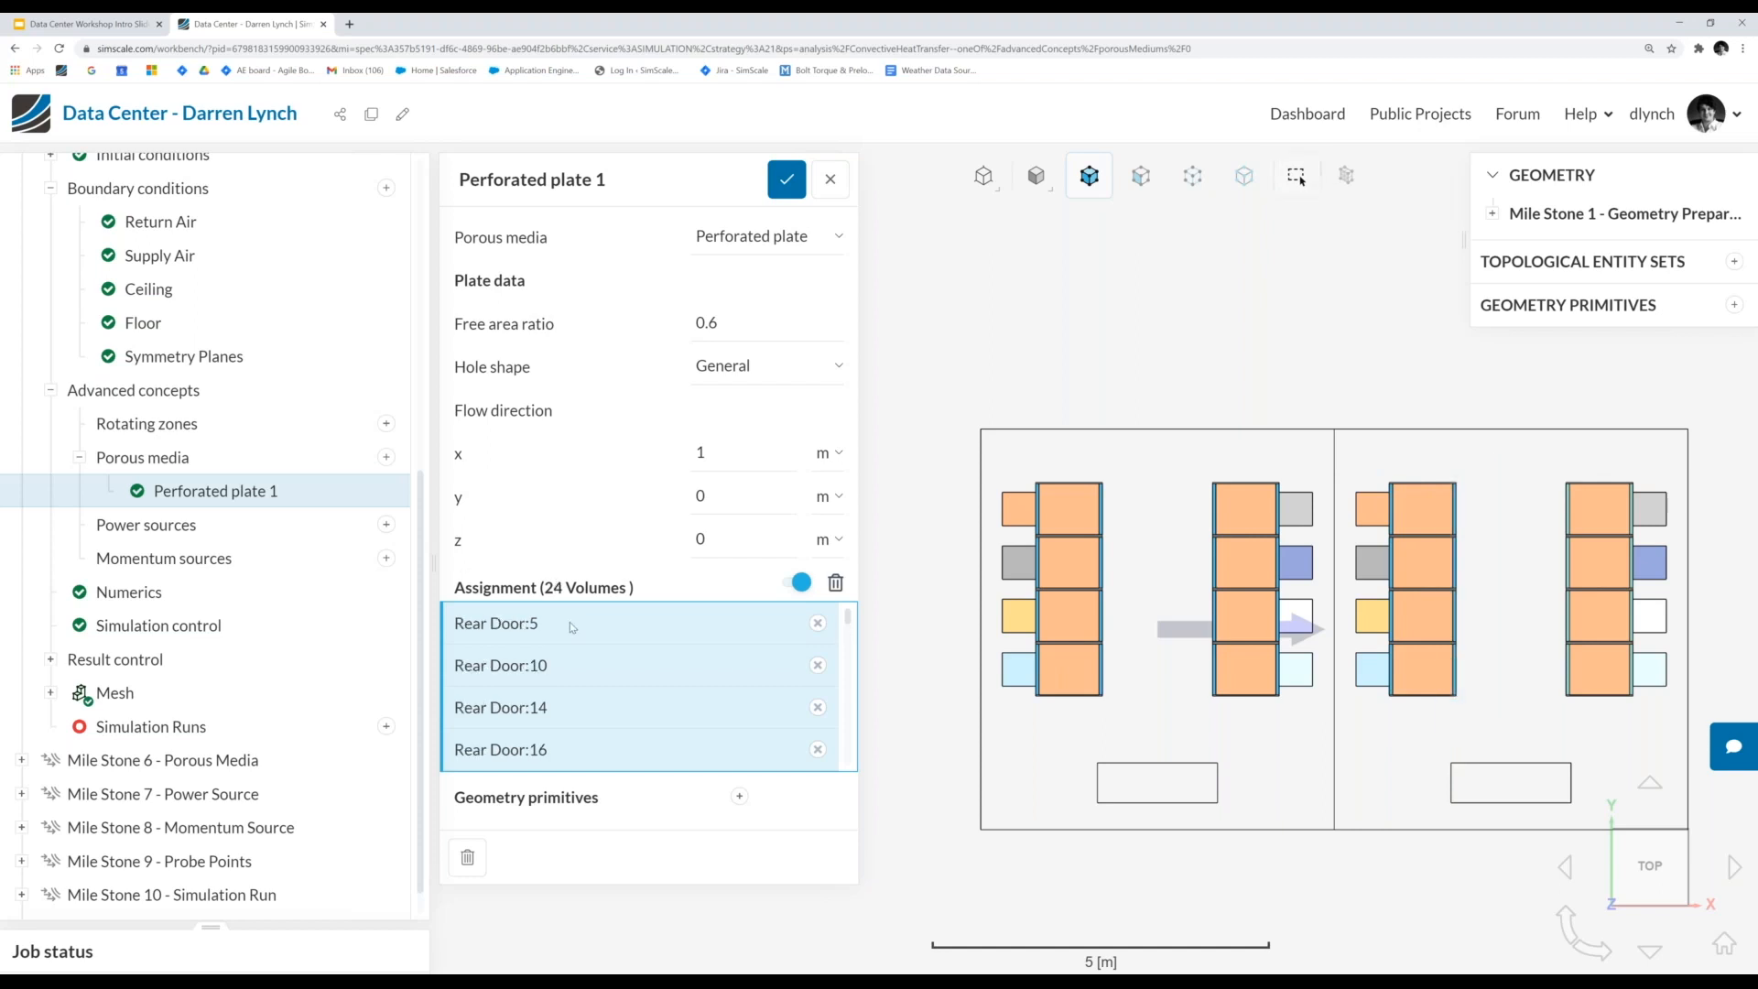
click(804, 585)
drag(1529, 449, 1601, 767)
drag(1604, 460, 1648, 740)
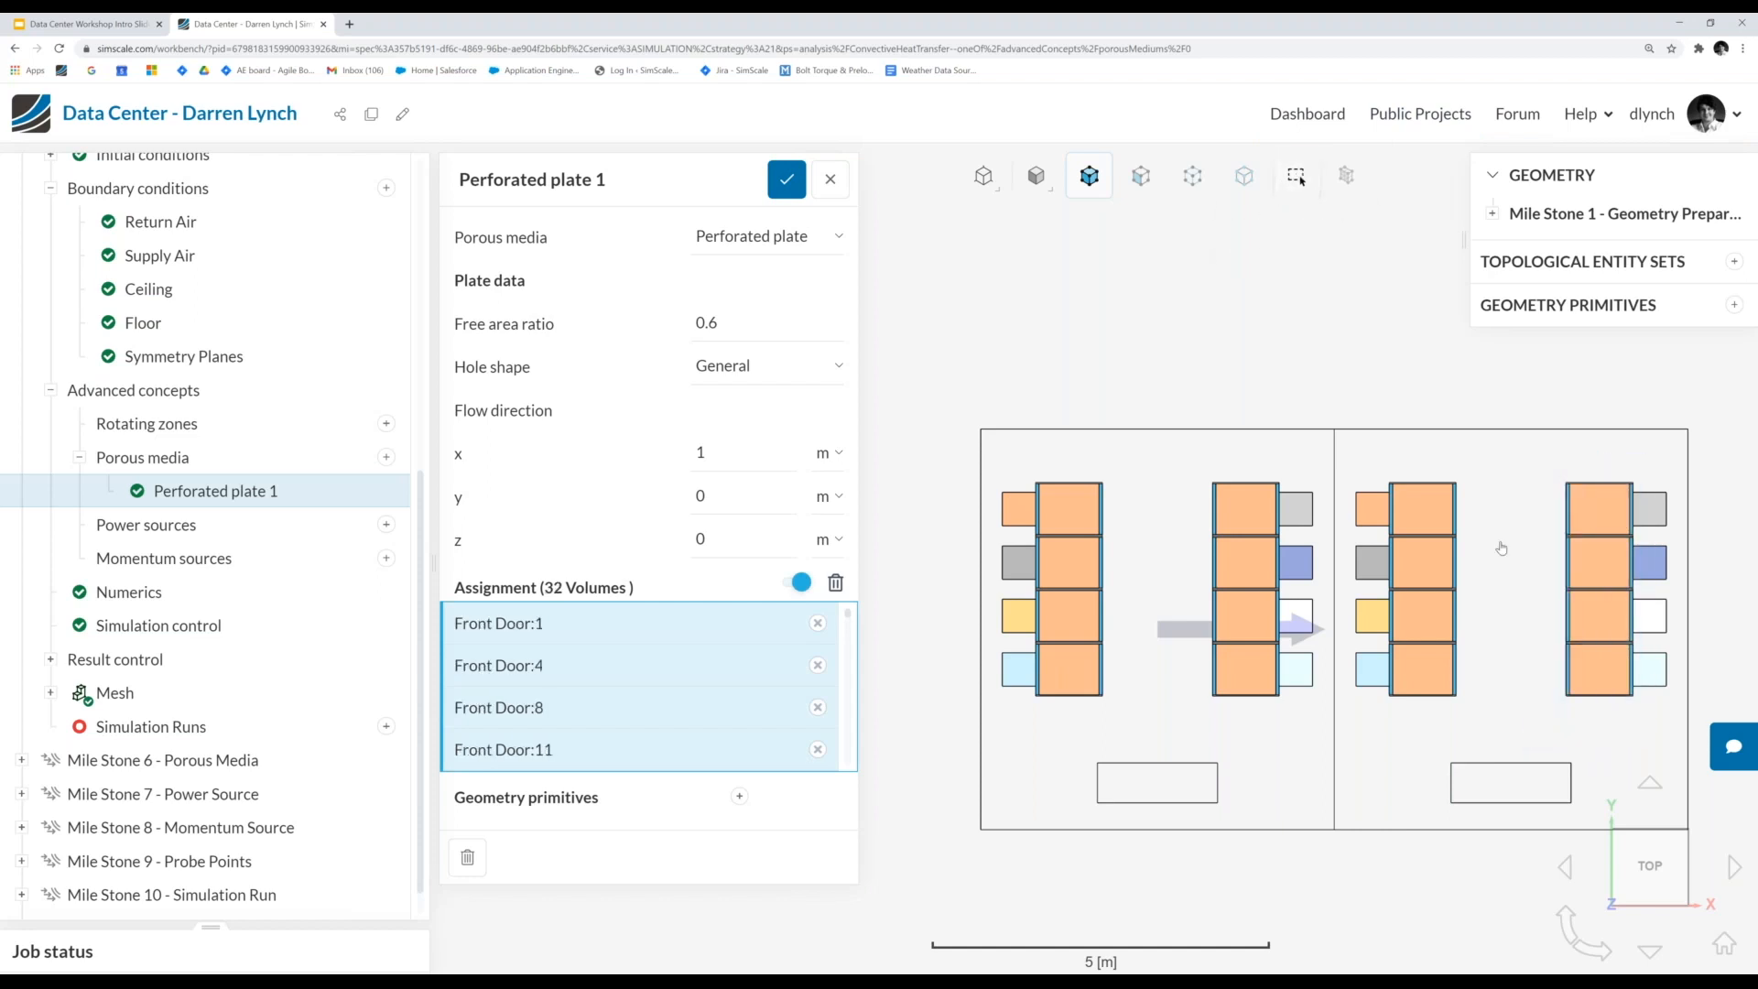
drag(1243, 859, 1269, 661)
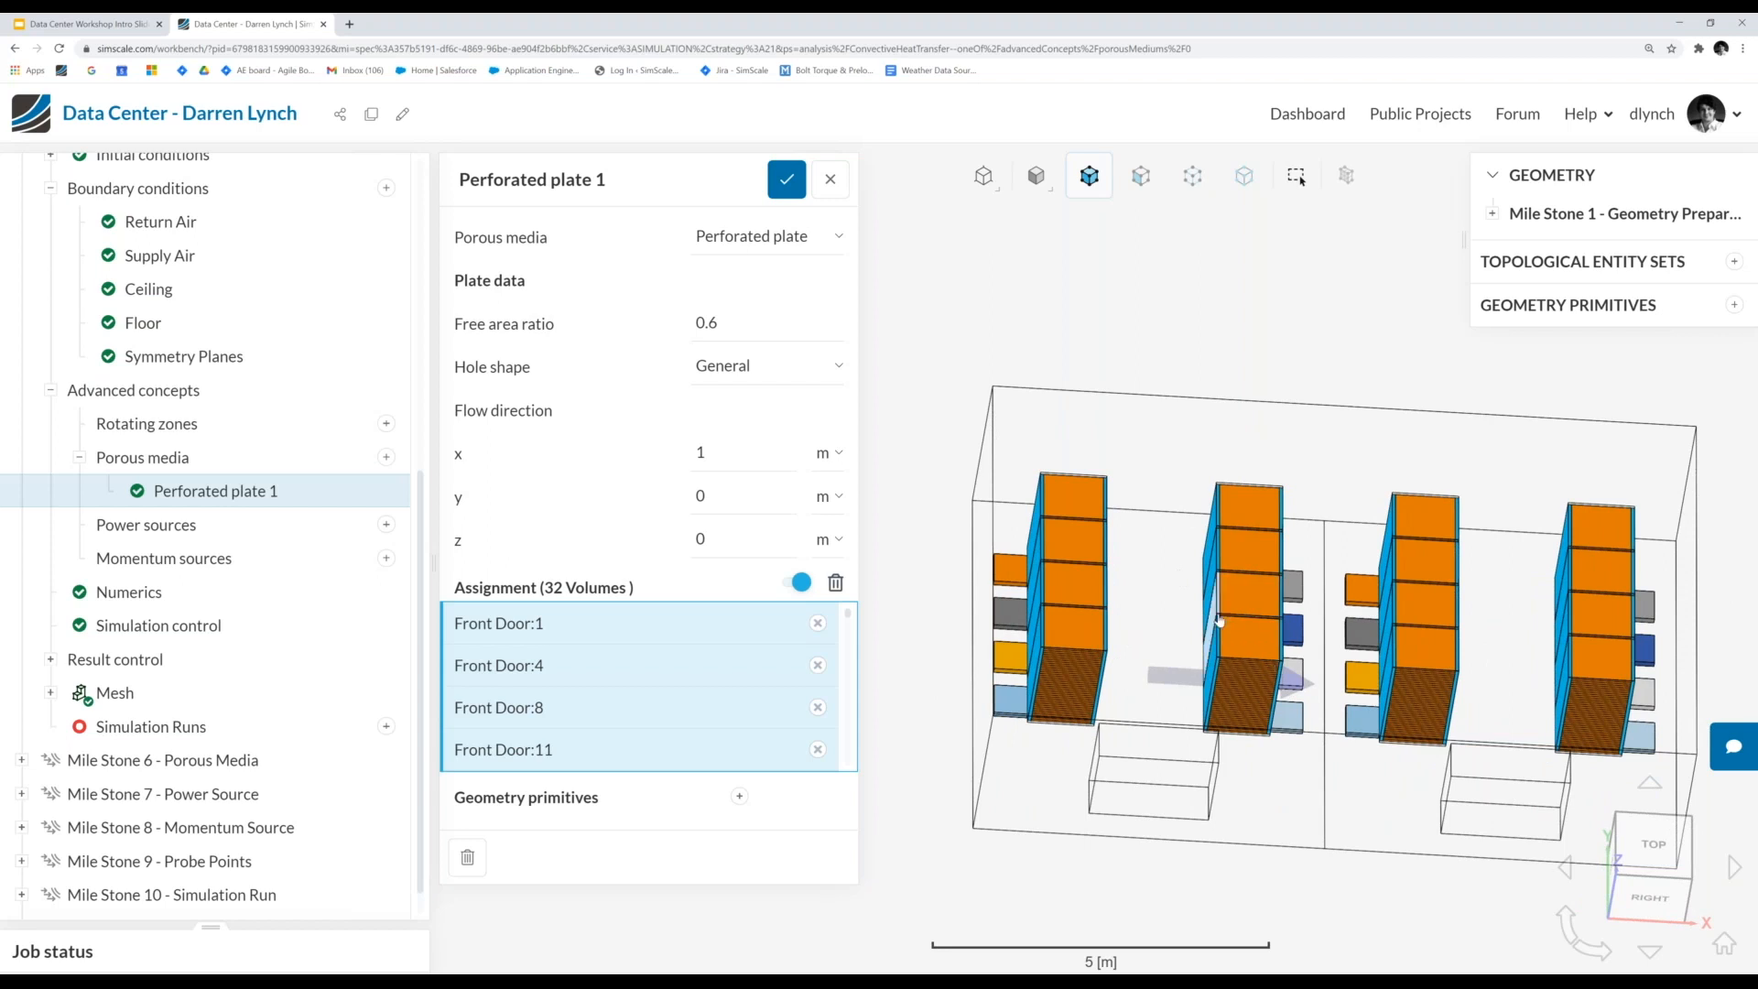
- Save the perforated plate and rename it 'Doors'
click(784, 188)
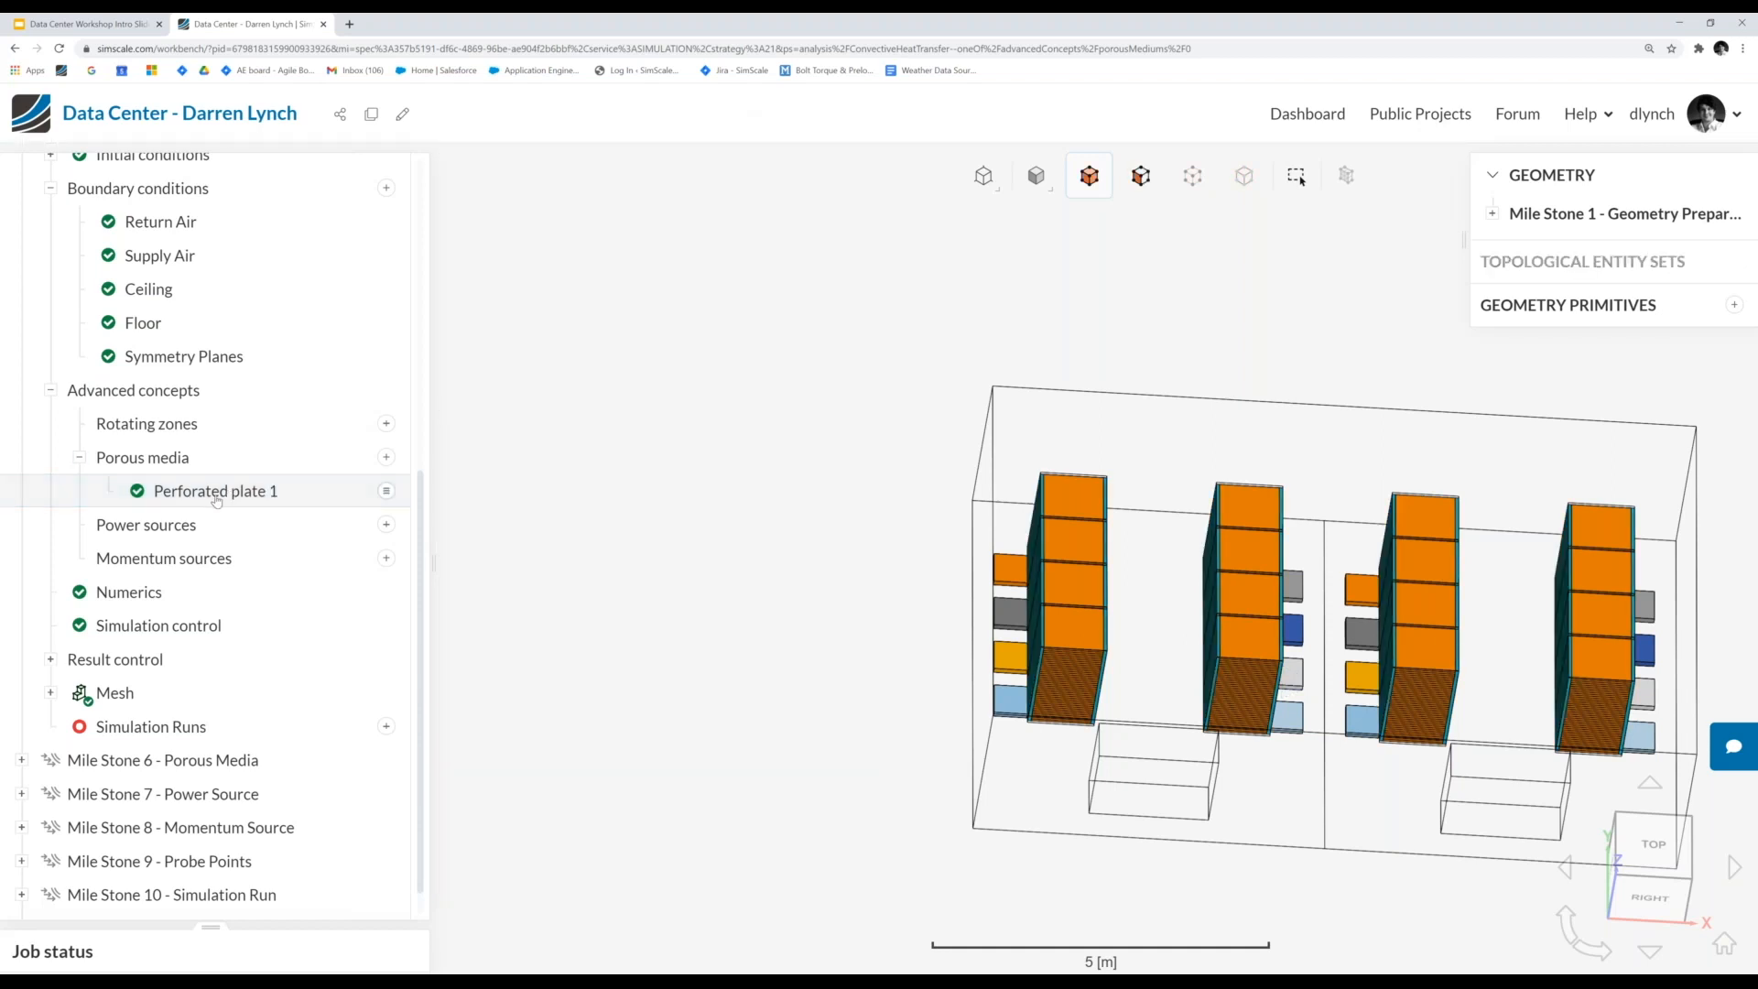
click(377, 485)
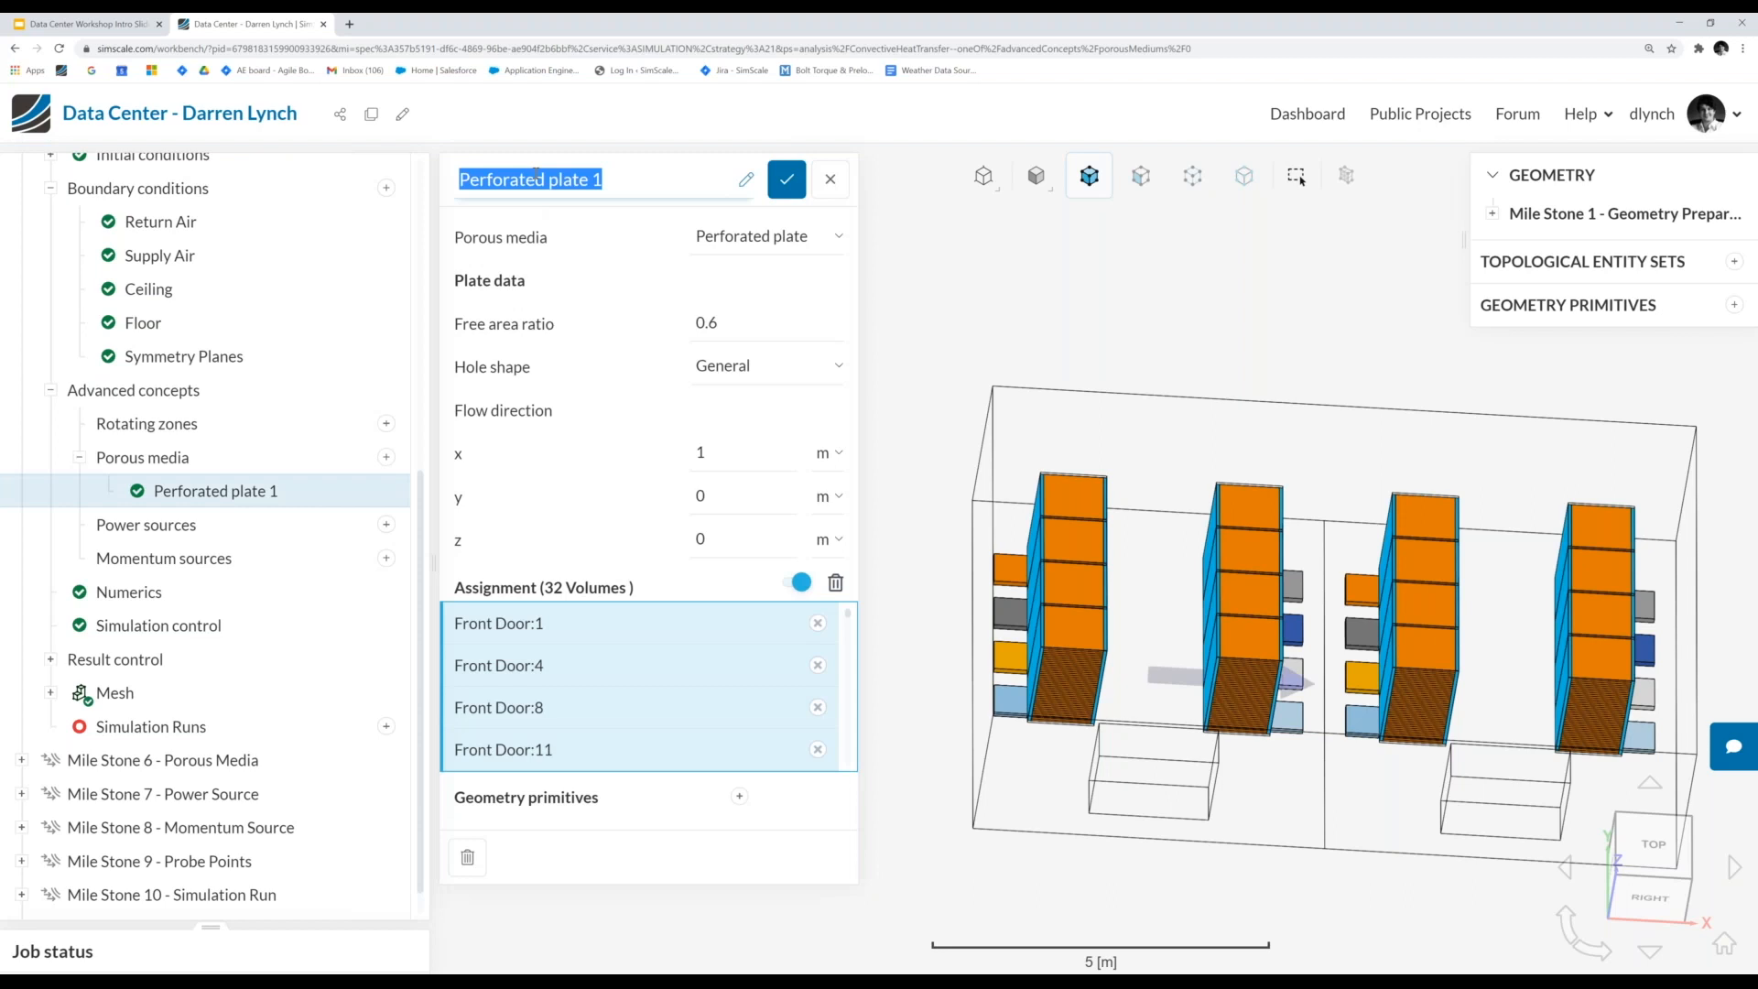
text(Doors)
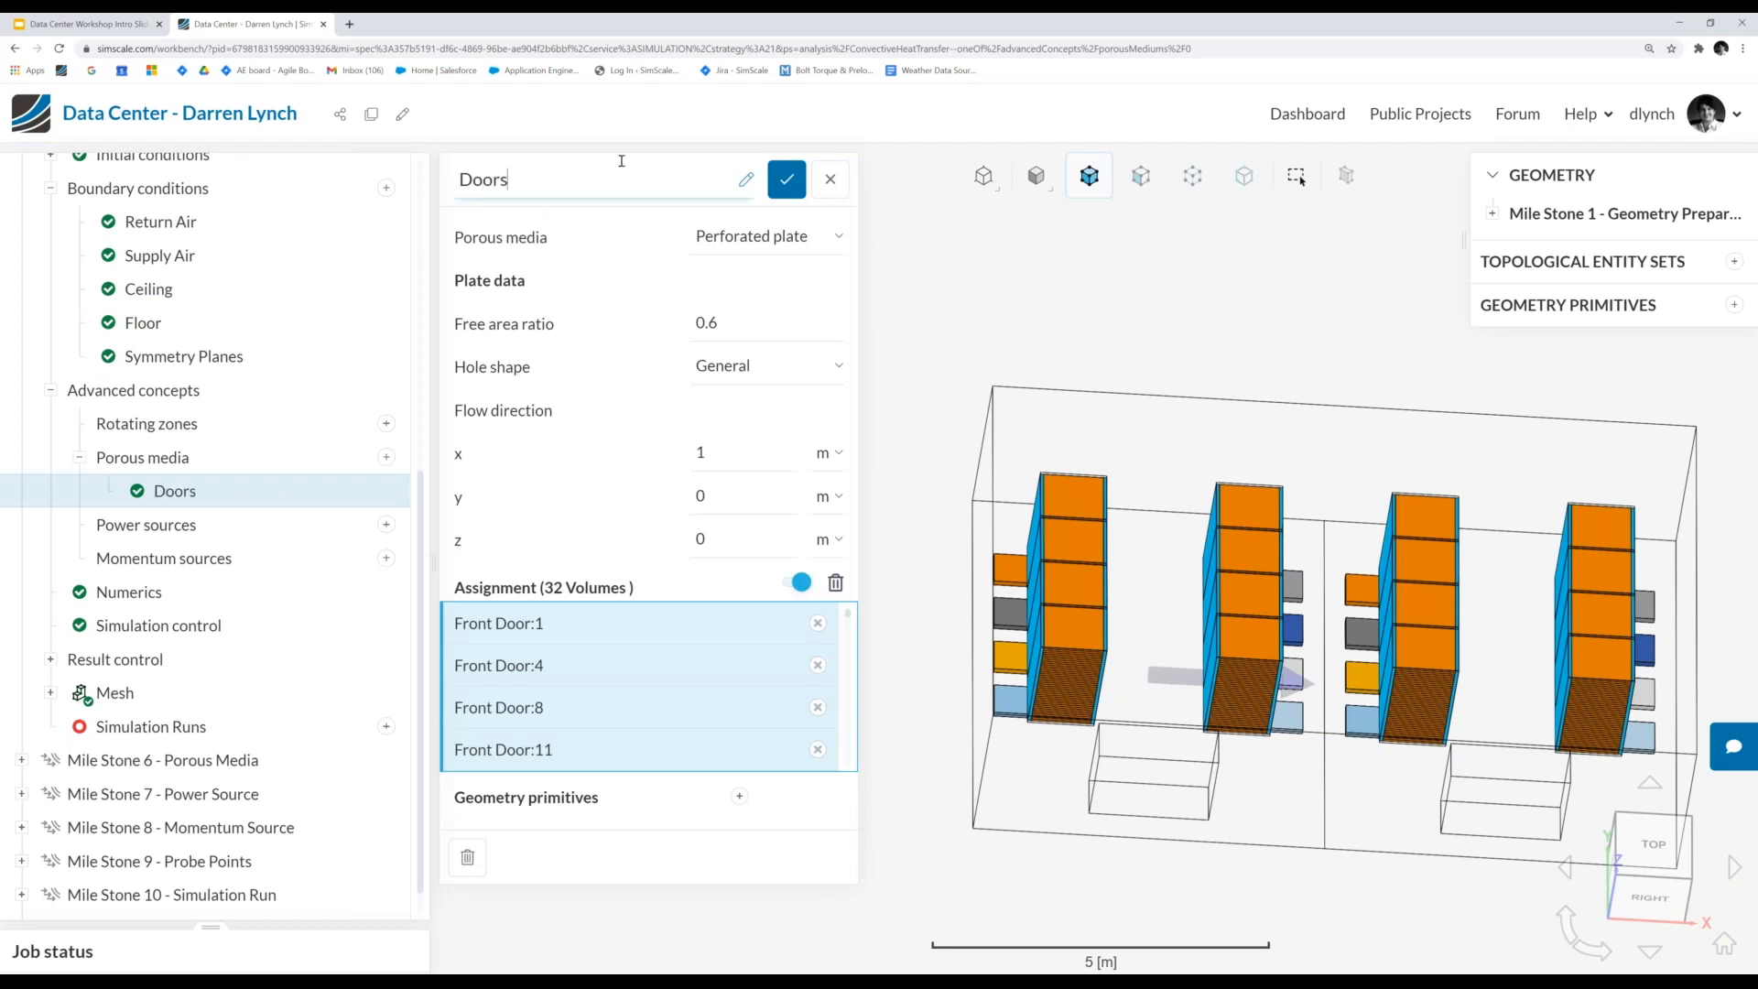
click(787, 178)
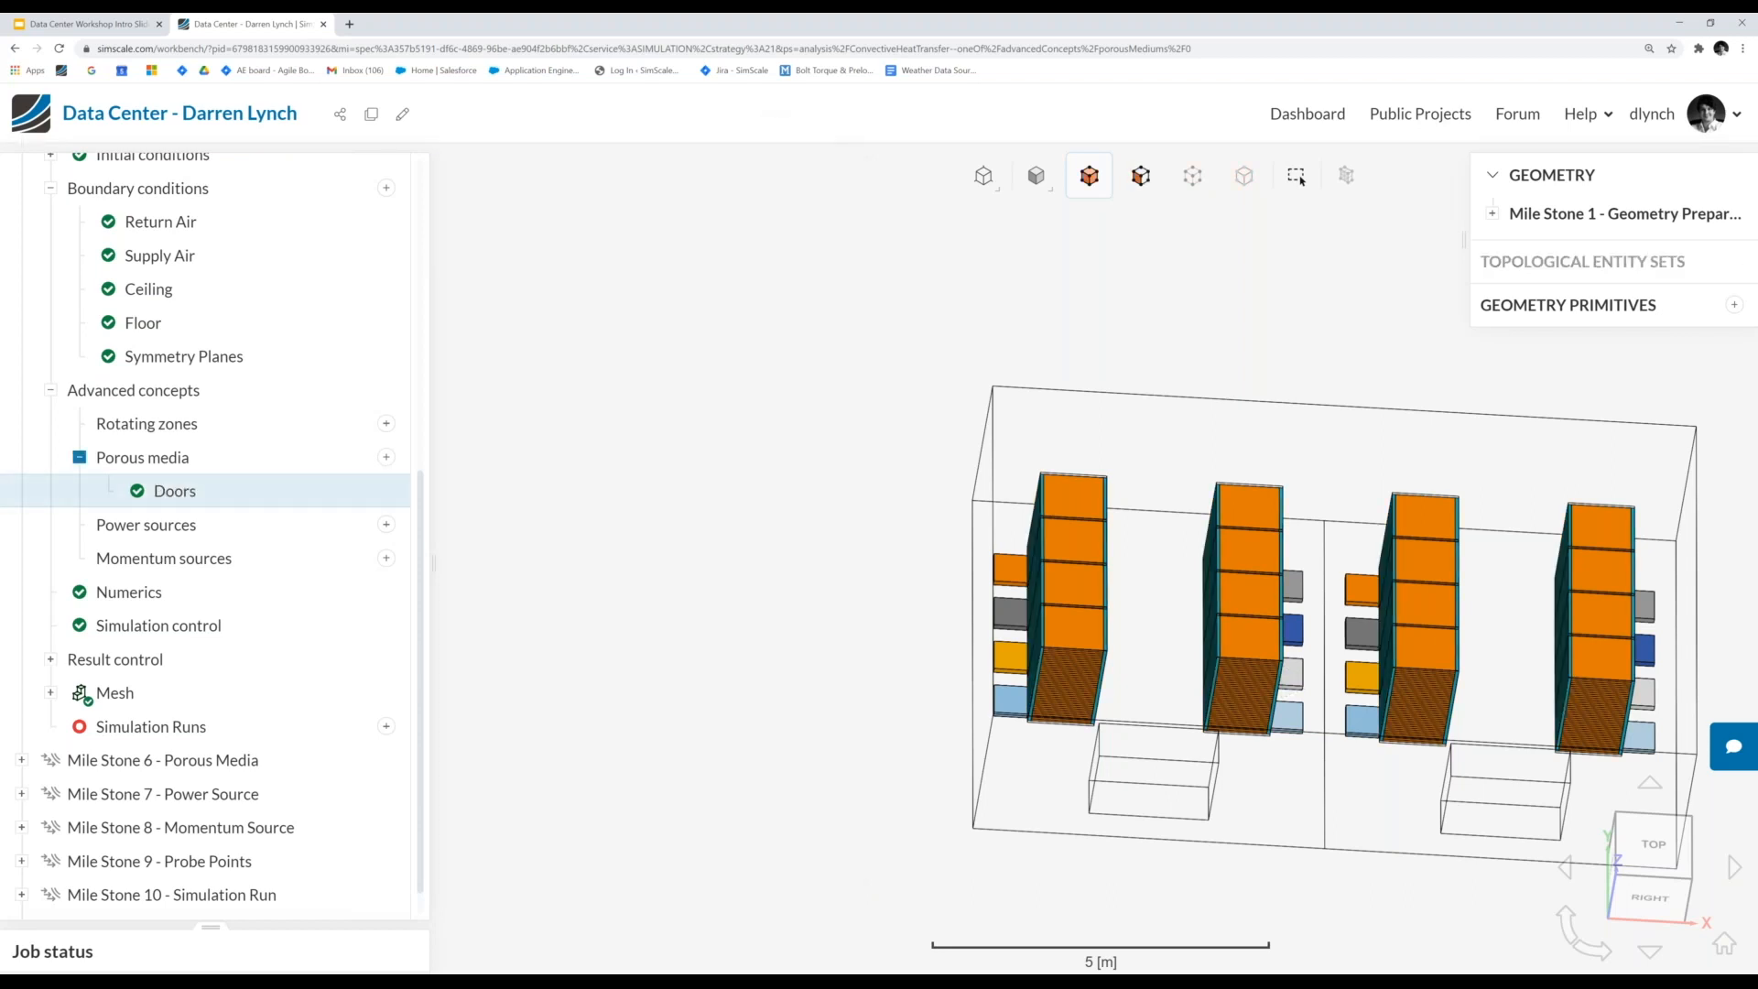
- Reorient the model and snap the view cube to TOP
mouse_move(1011, 701)
mouse_down()
mouse_move(1016, 723)
mouse_move(1019, 671)
mouse_up()
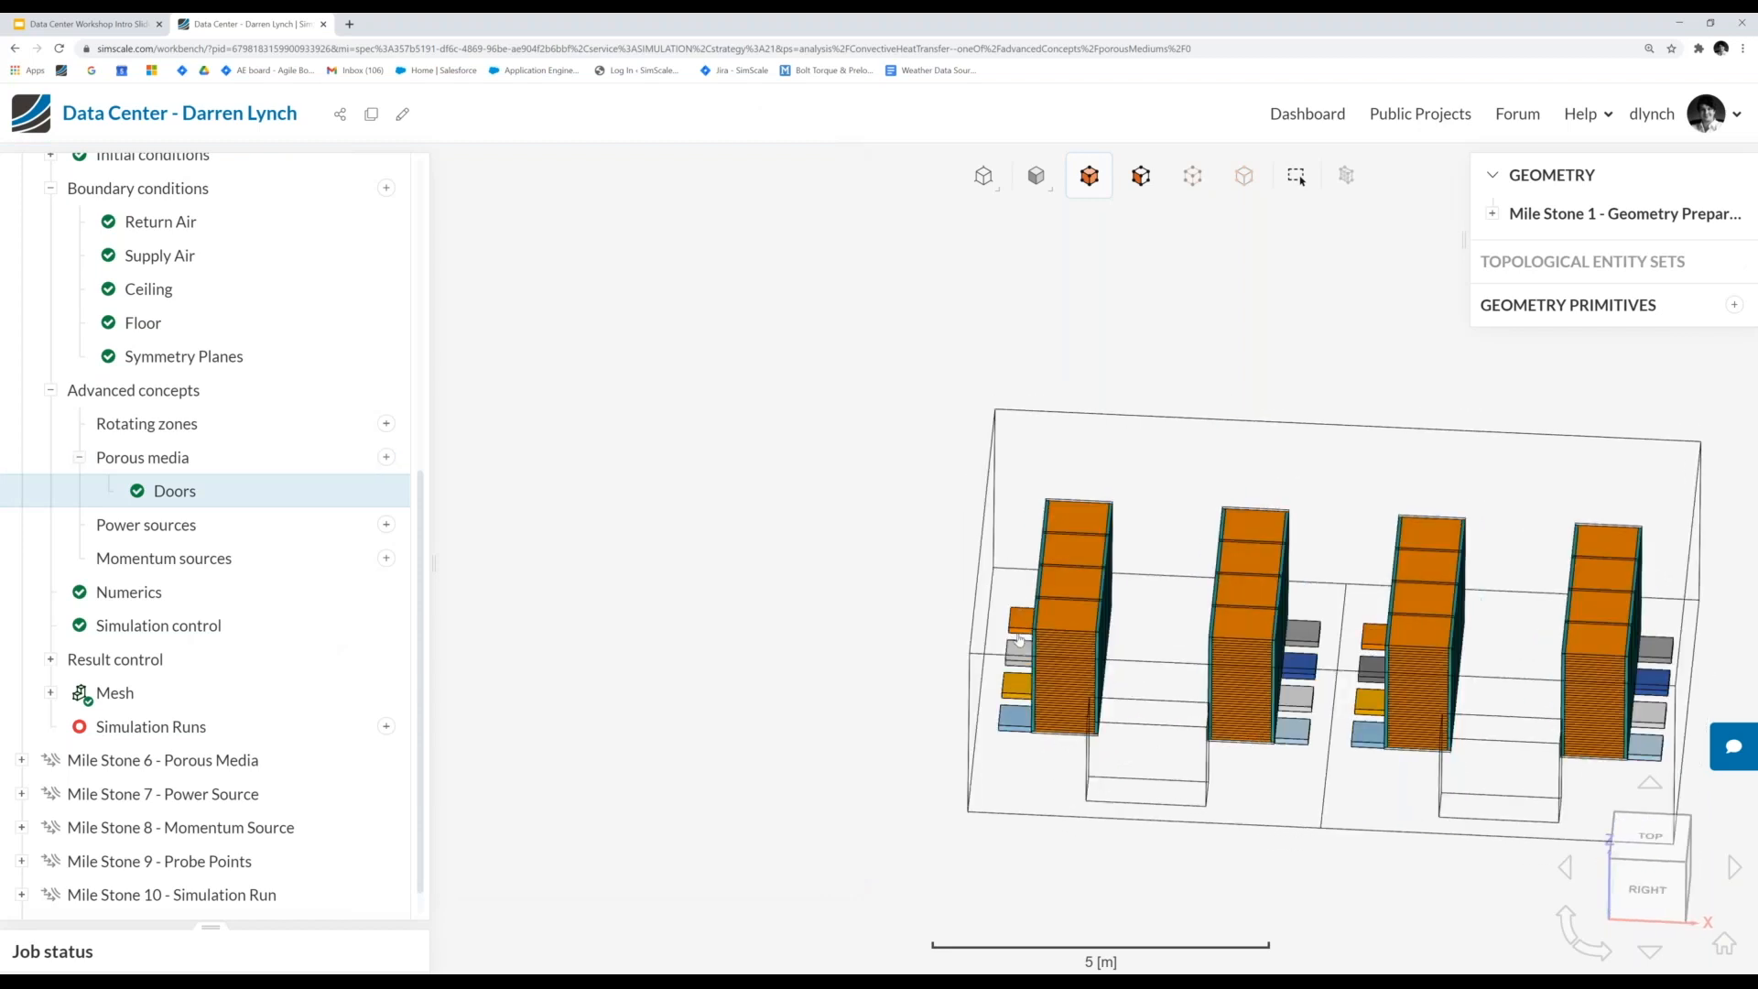
click(1302, 661)
drag(1190, 827, 1188, 839)
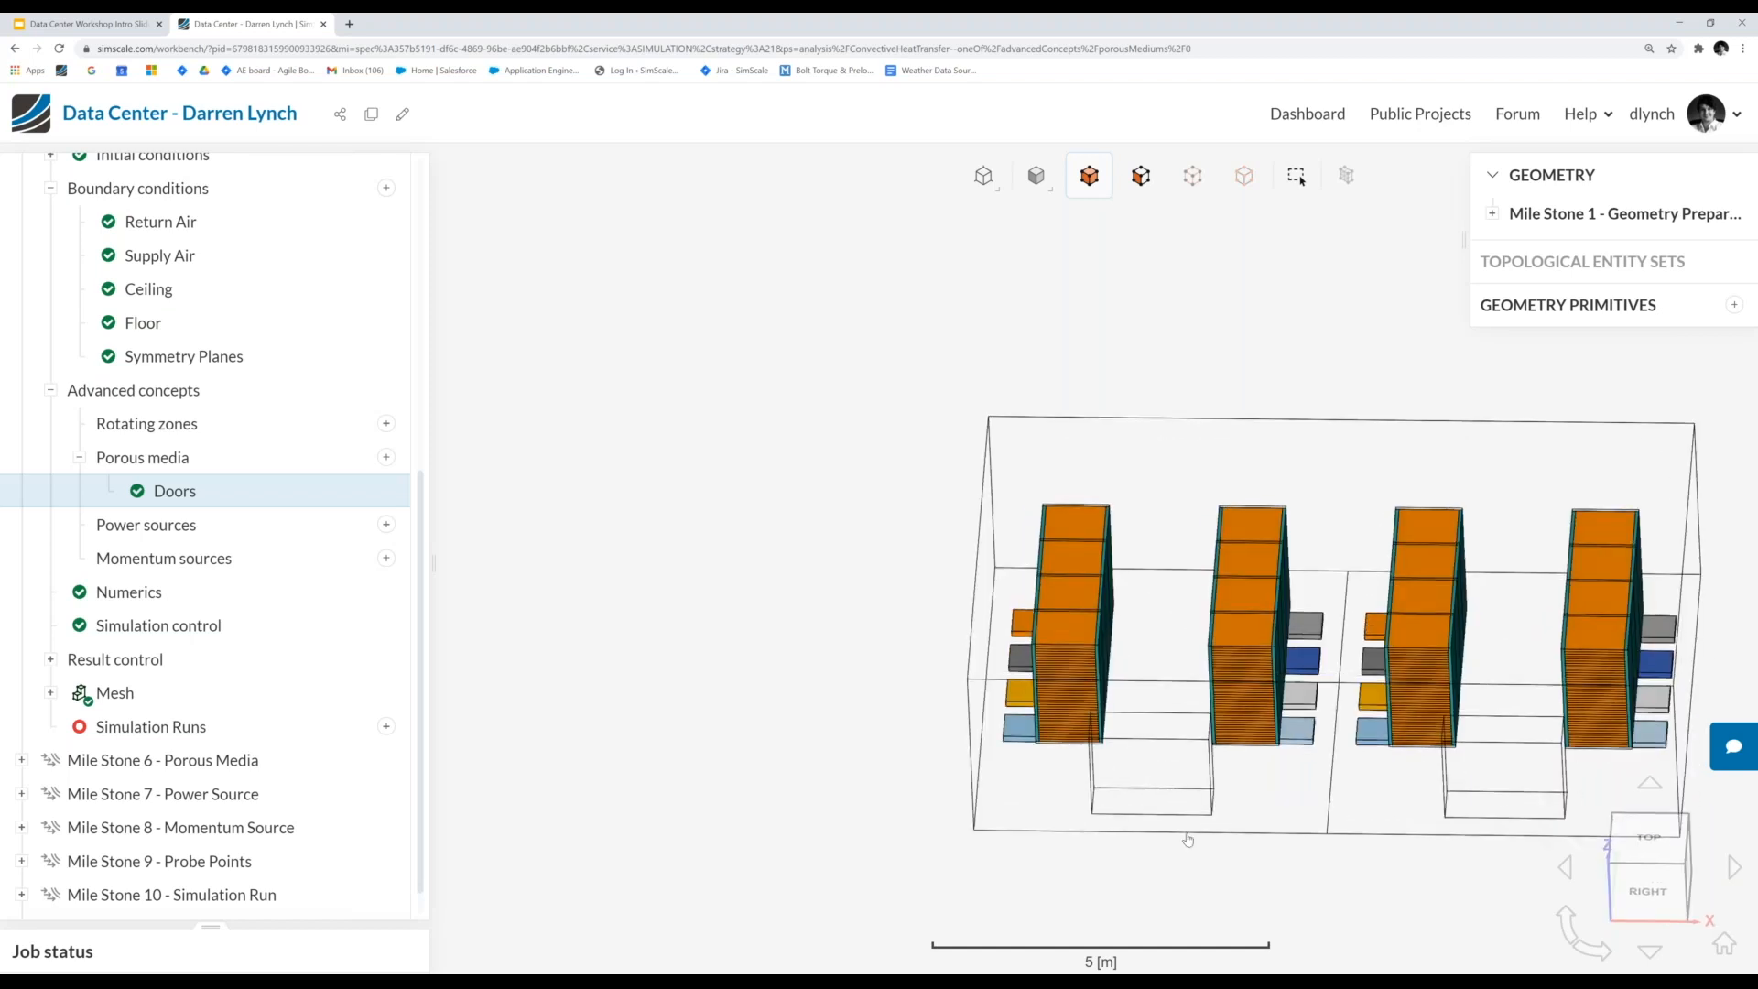
scroll(961, 762, down, 2)
scroll(1453, 807, up, 1)
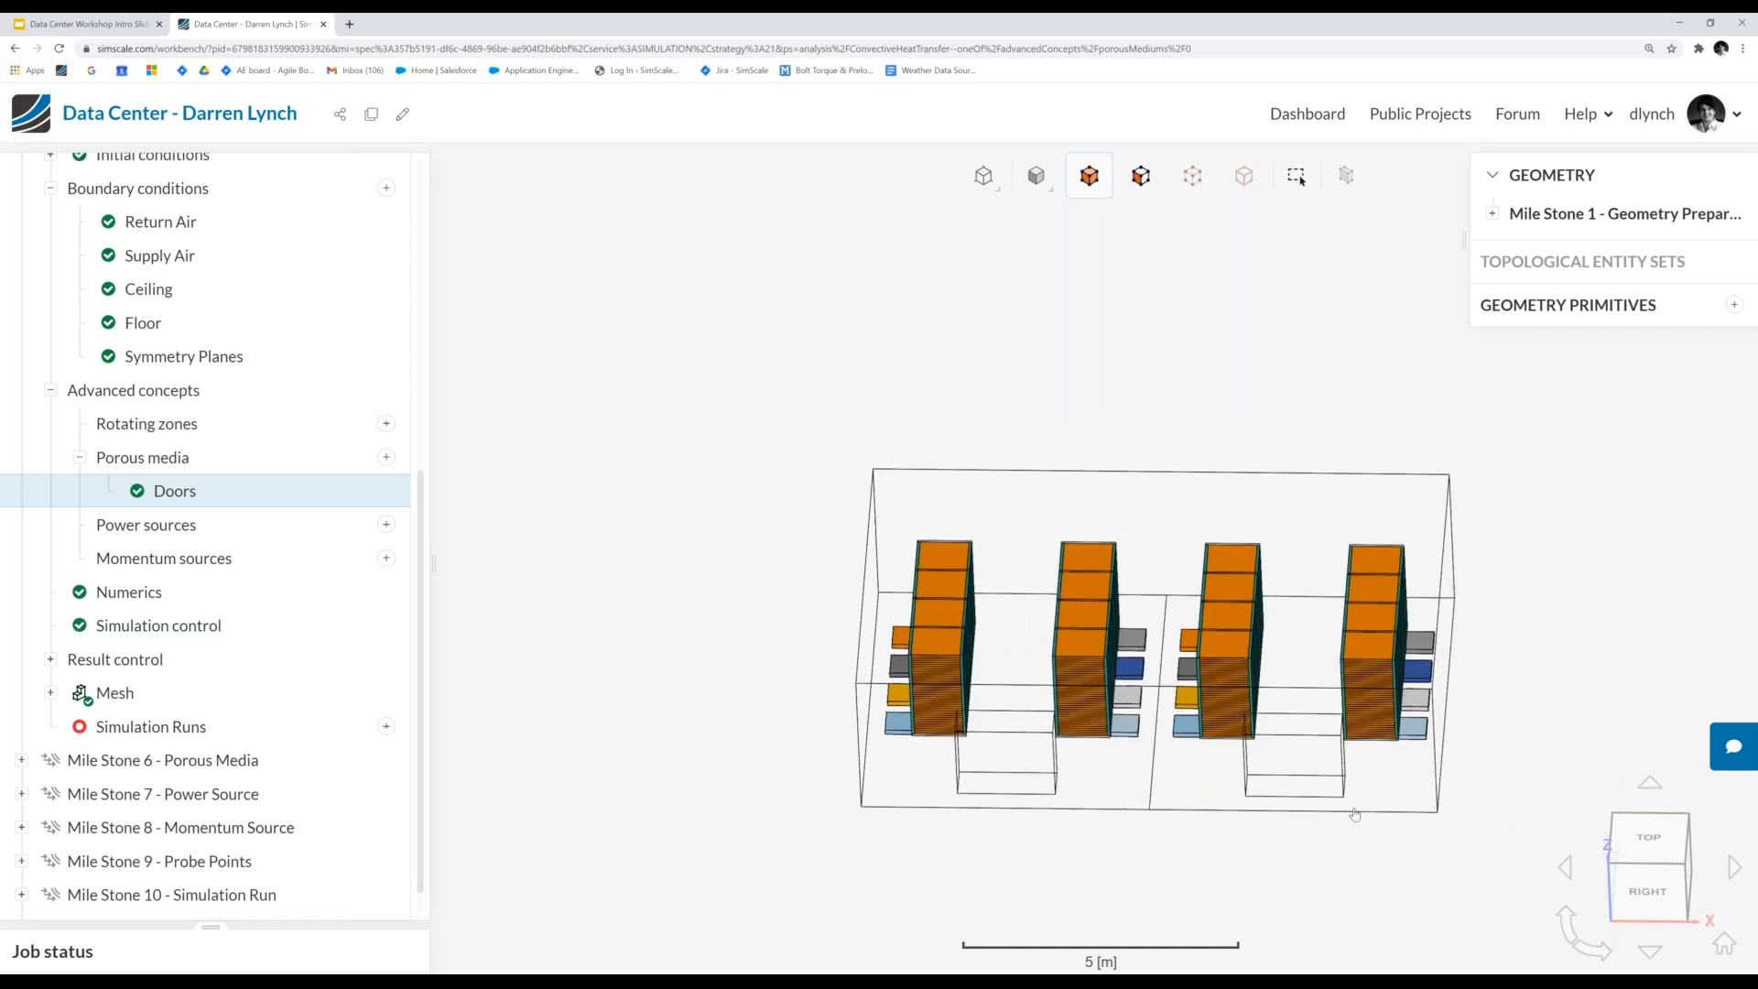
drag(1159, 327, 1213, 471)
click(1666, 868)
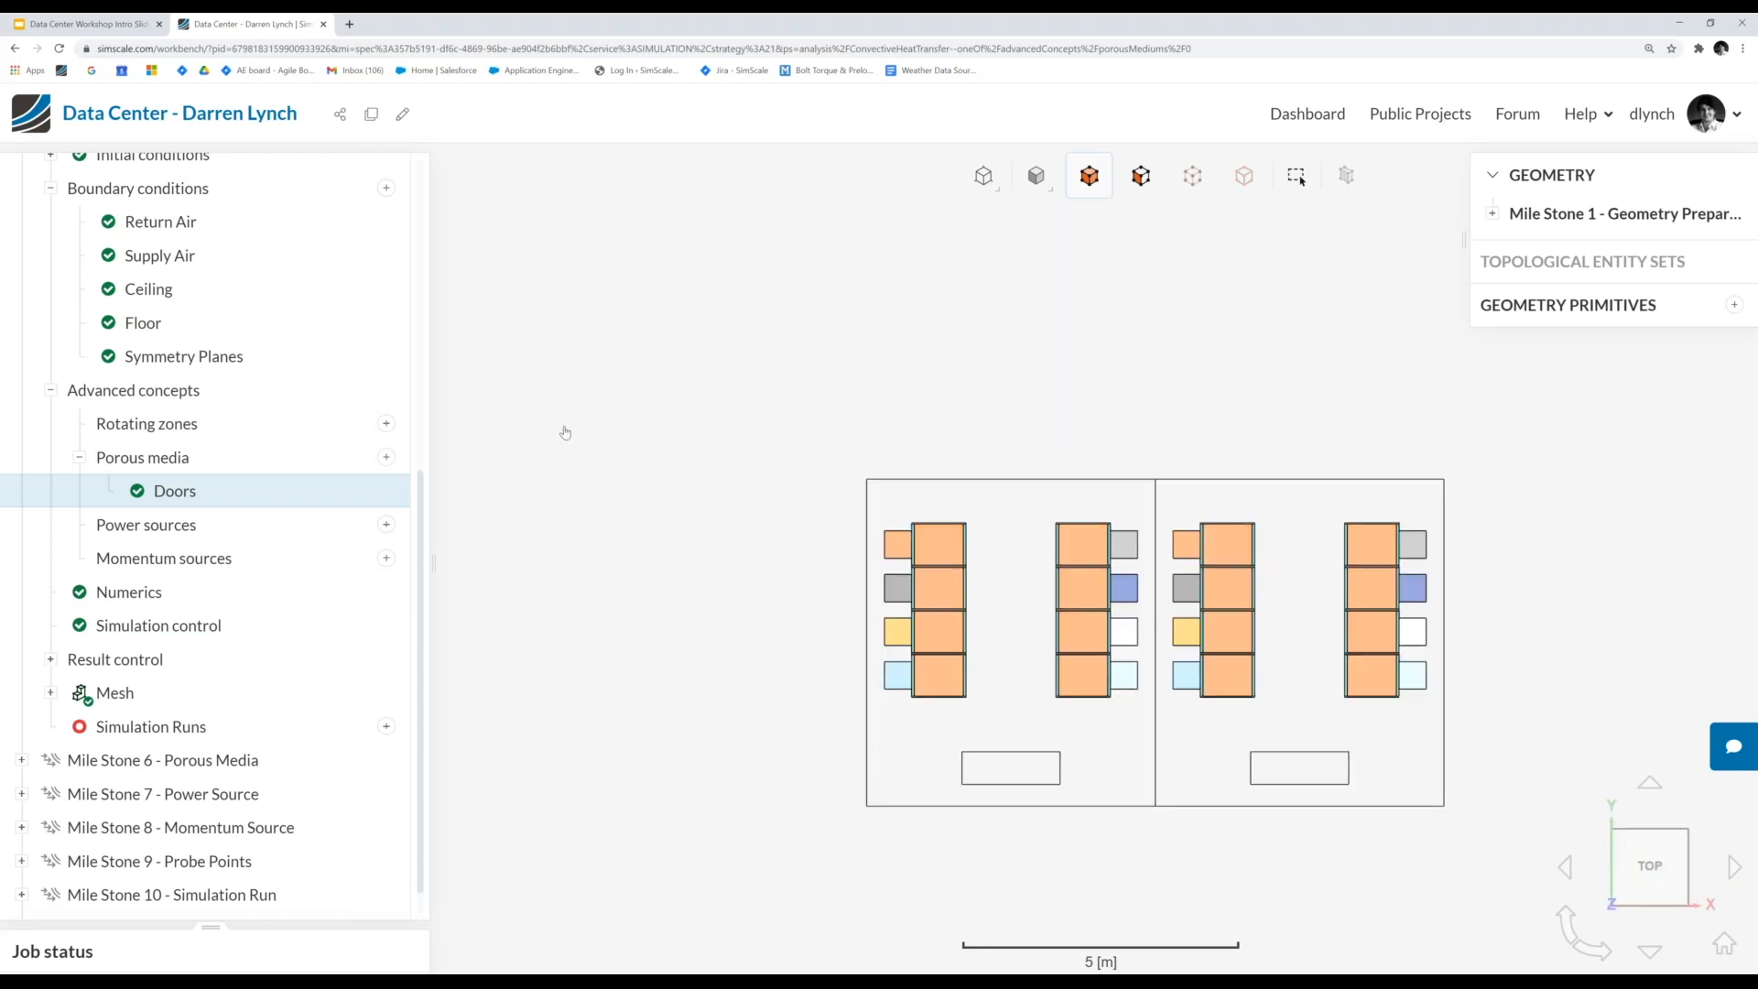
scroll(1110, 720, up, 1)
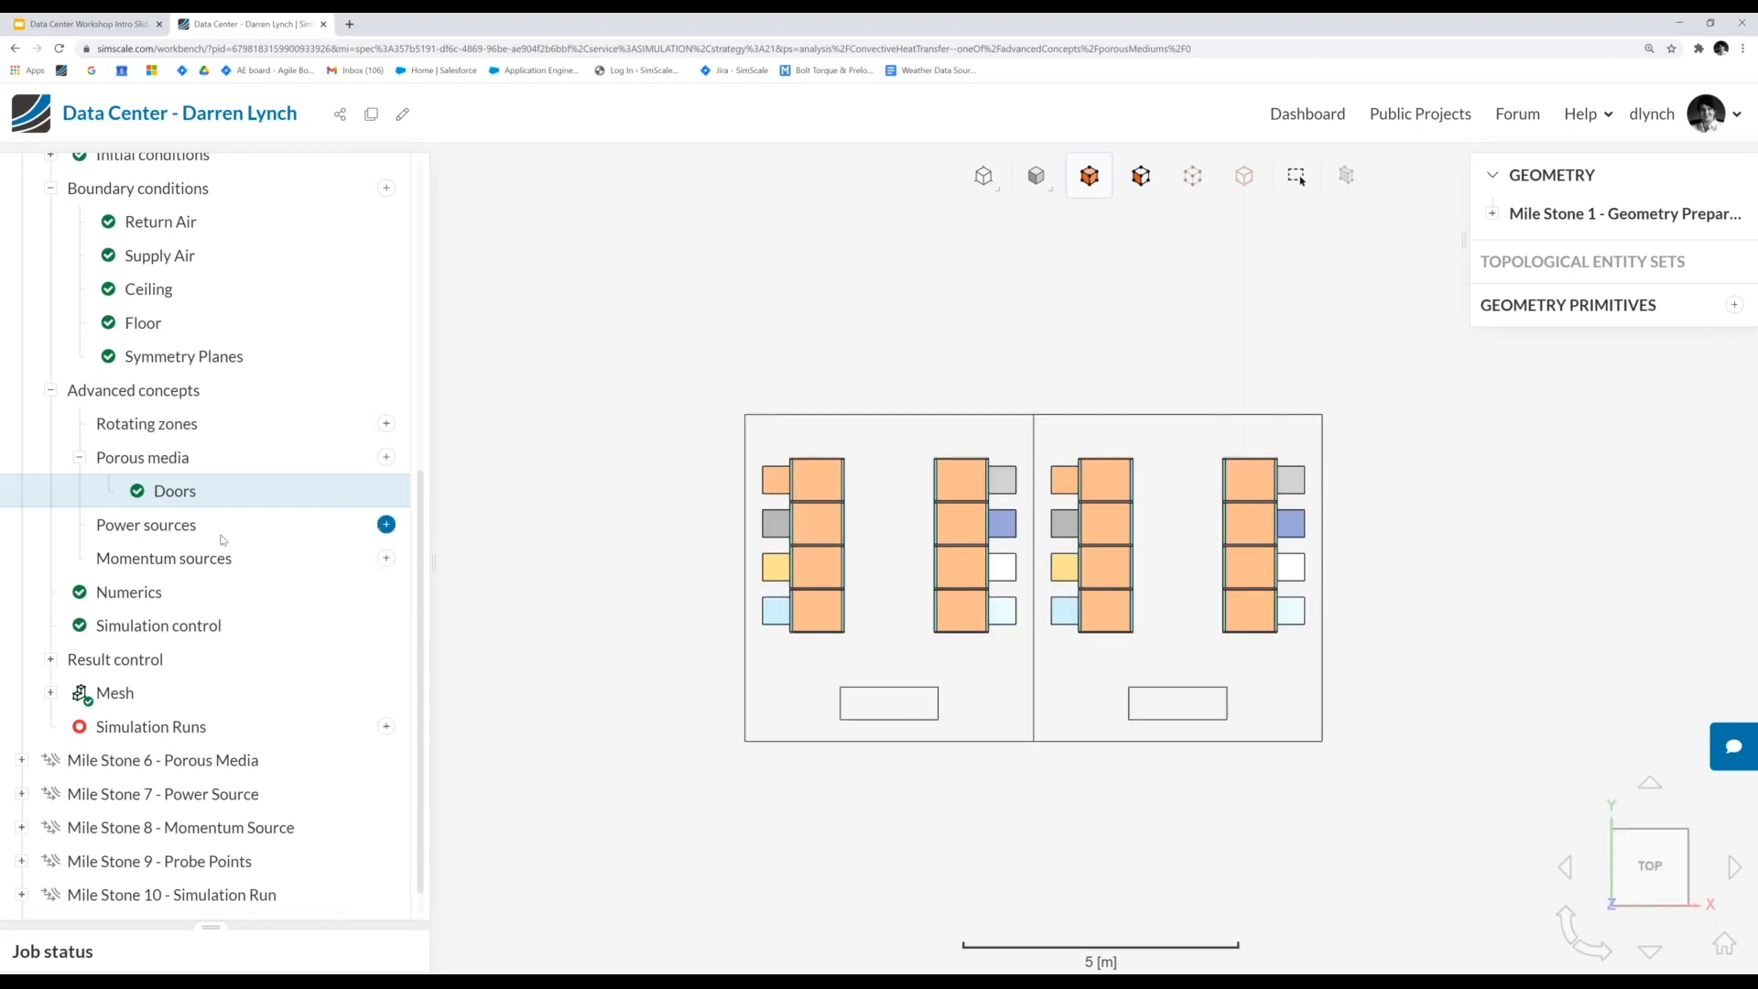
- Add another Perforated plate medium named 'Perforated Plates'
click(385, 457)
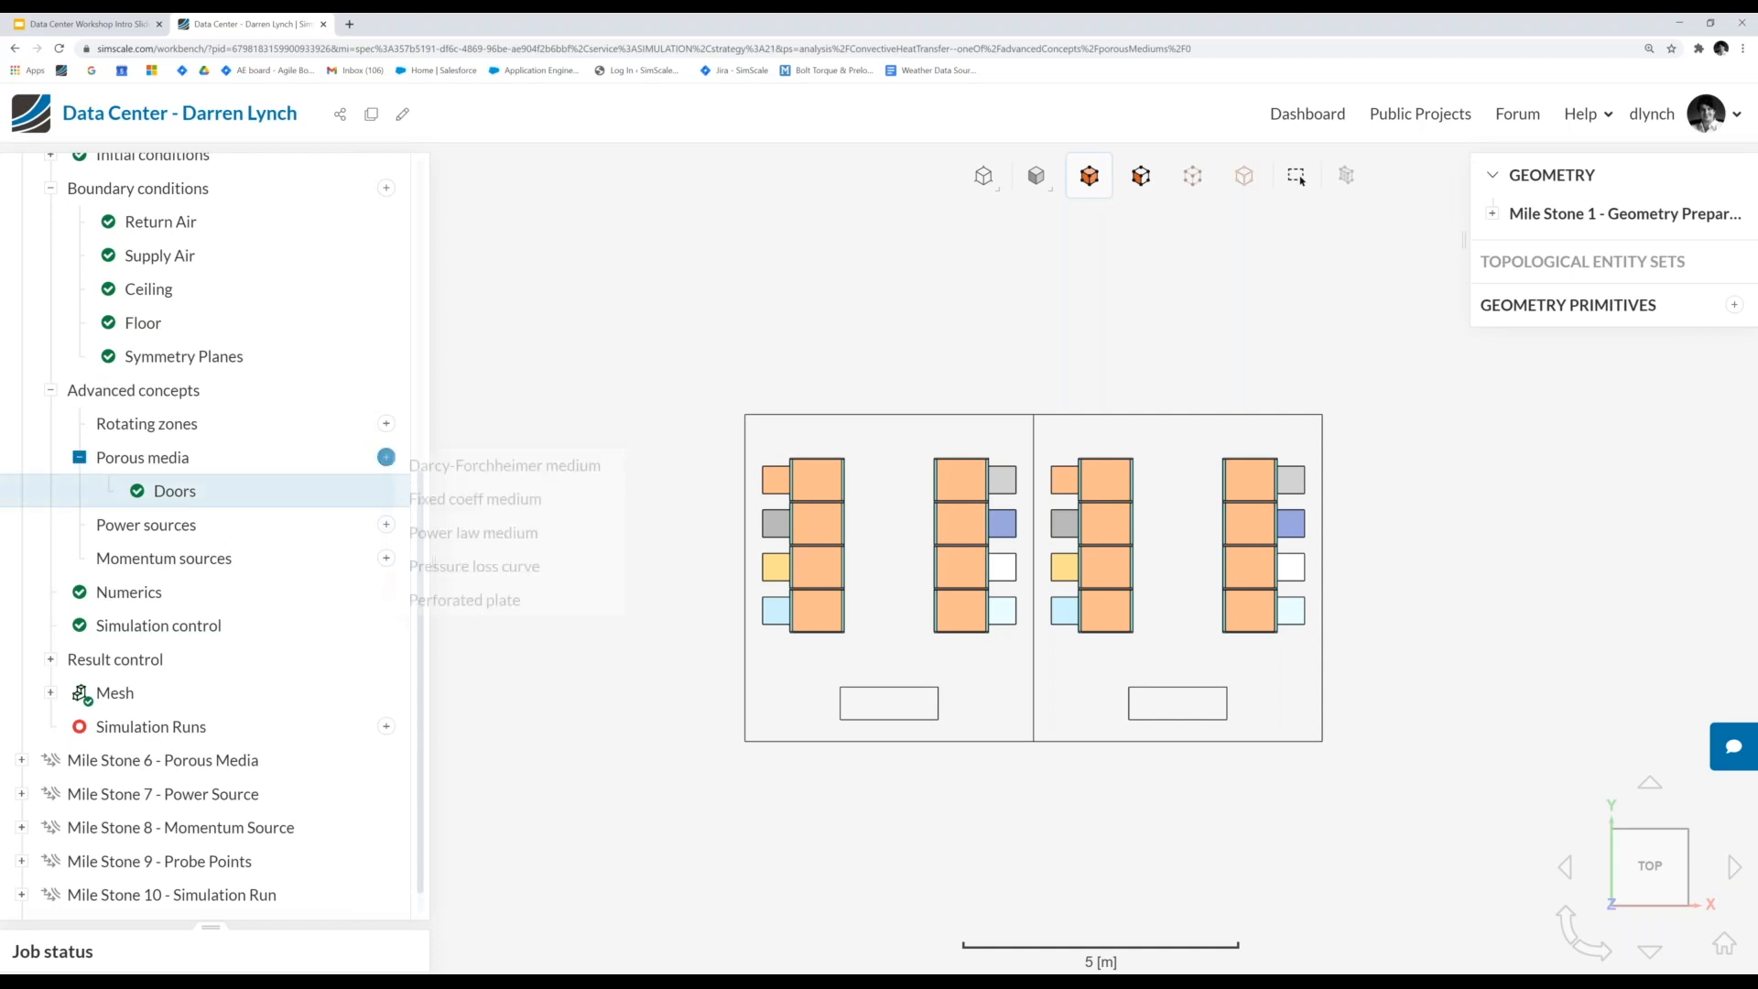
click(538, 598)
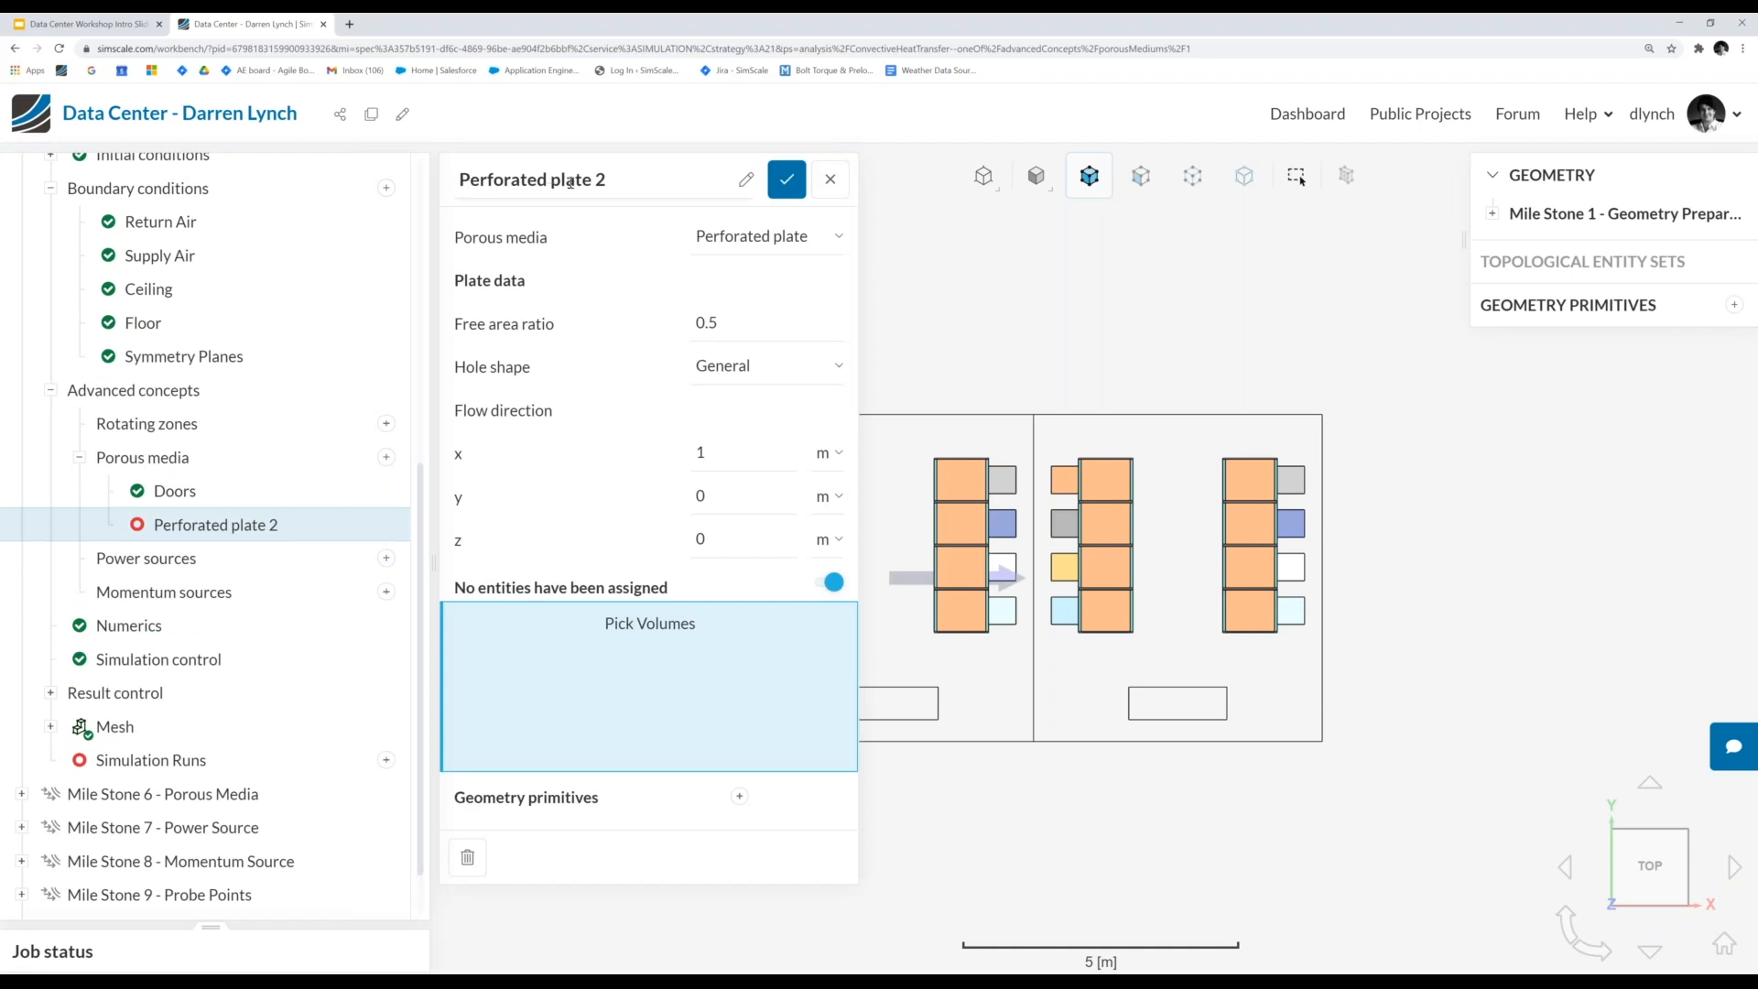
click(570, 182)
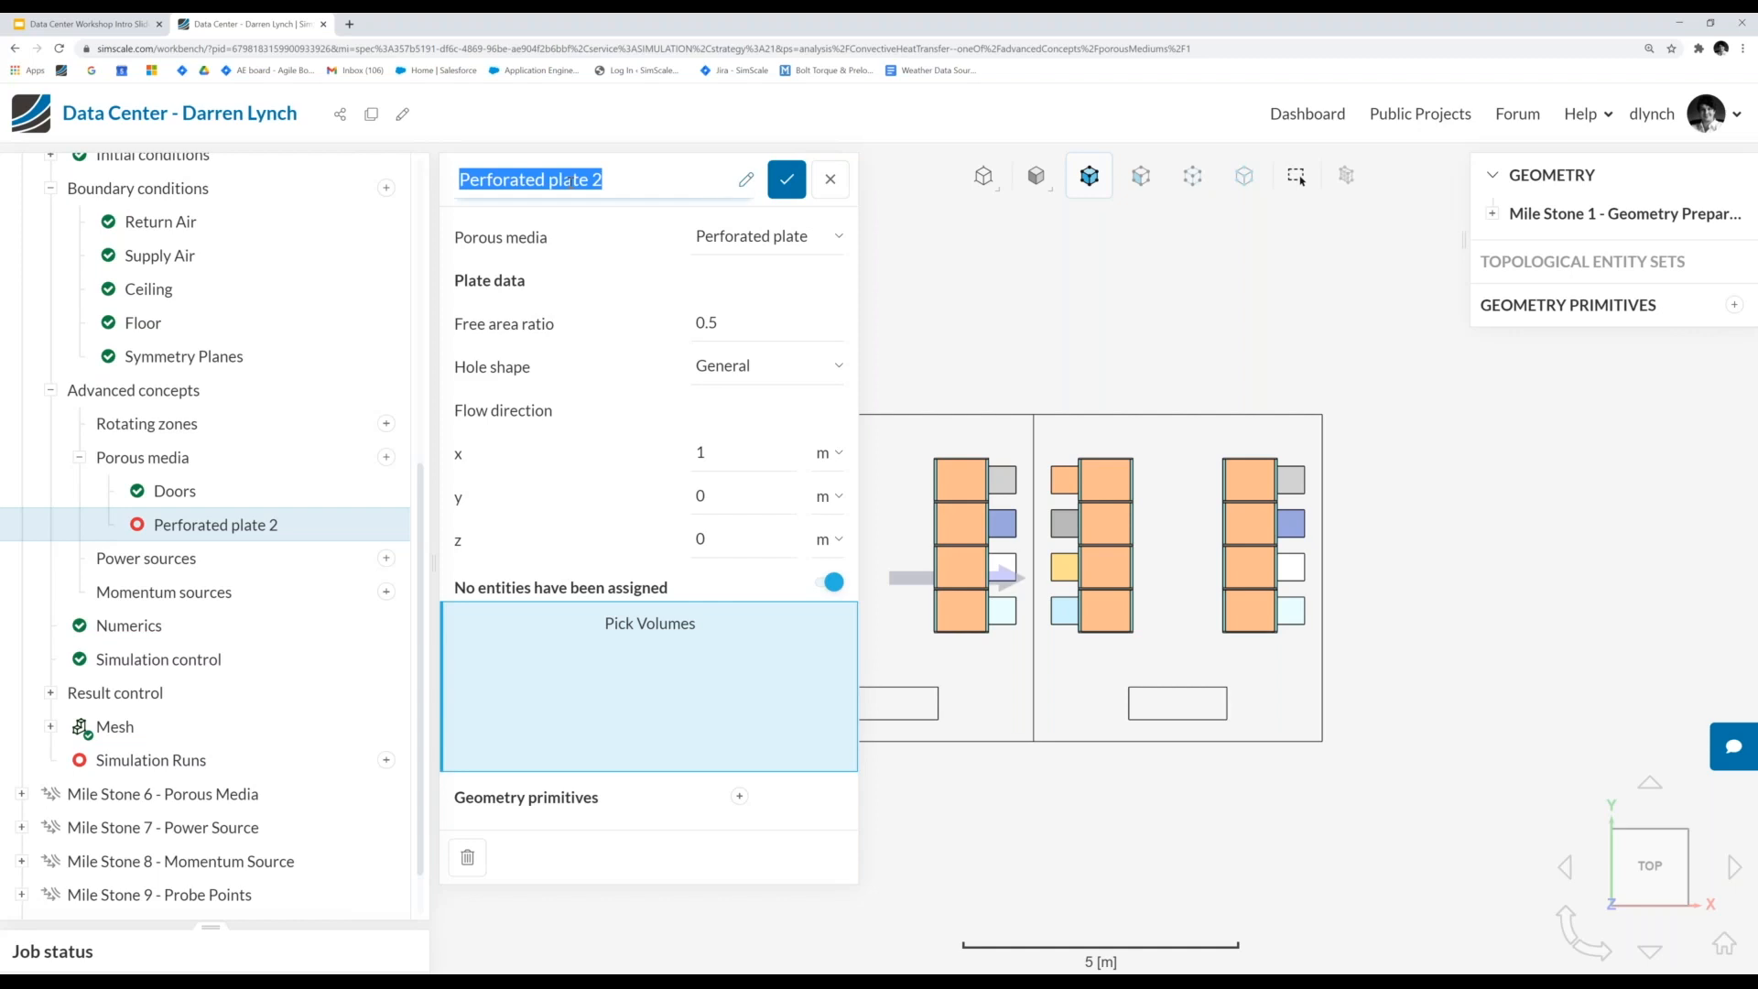
text(Perfor)
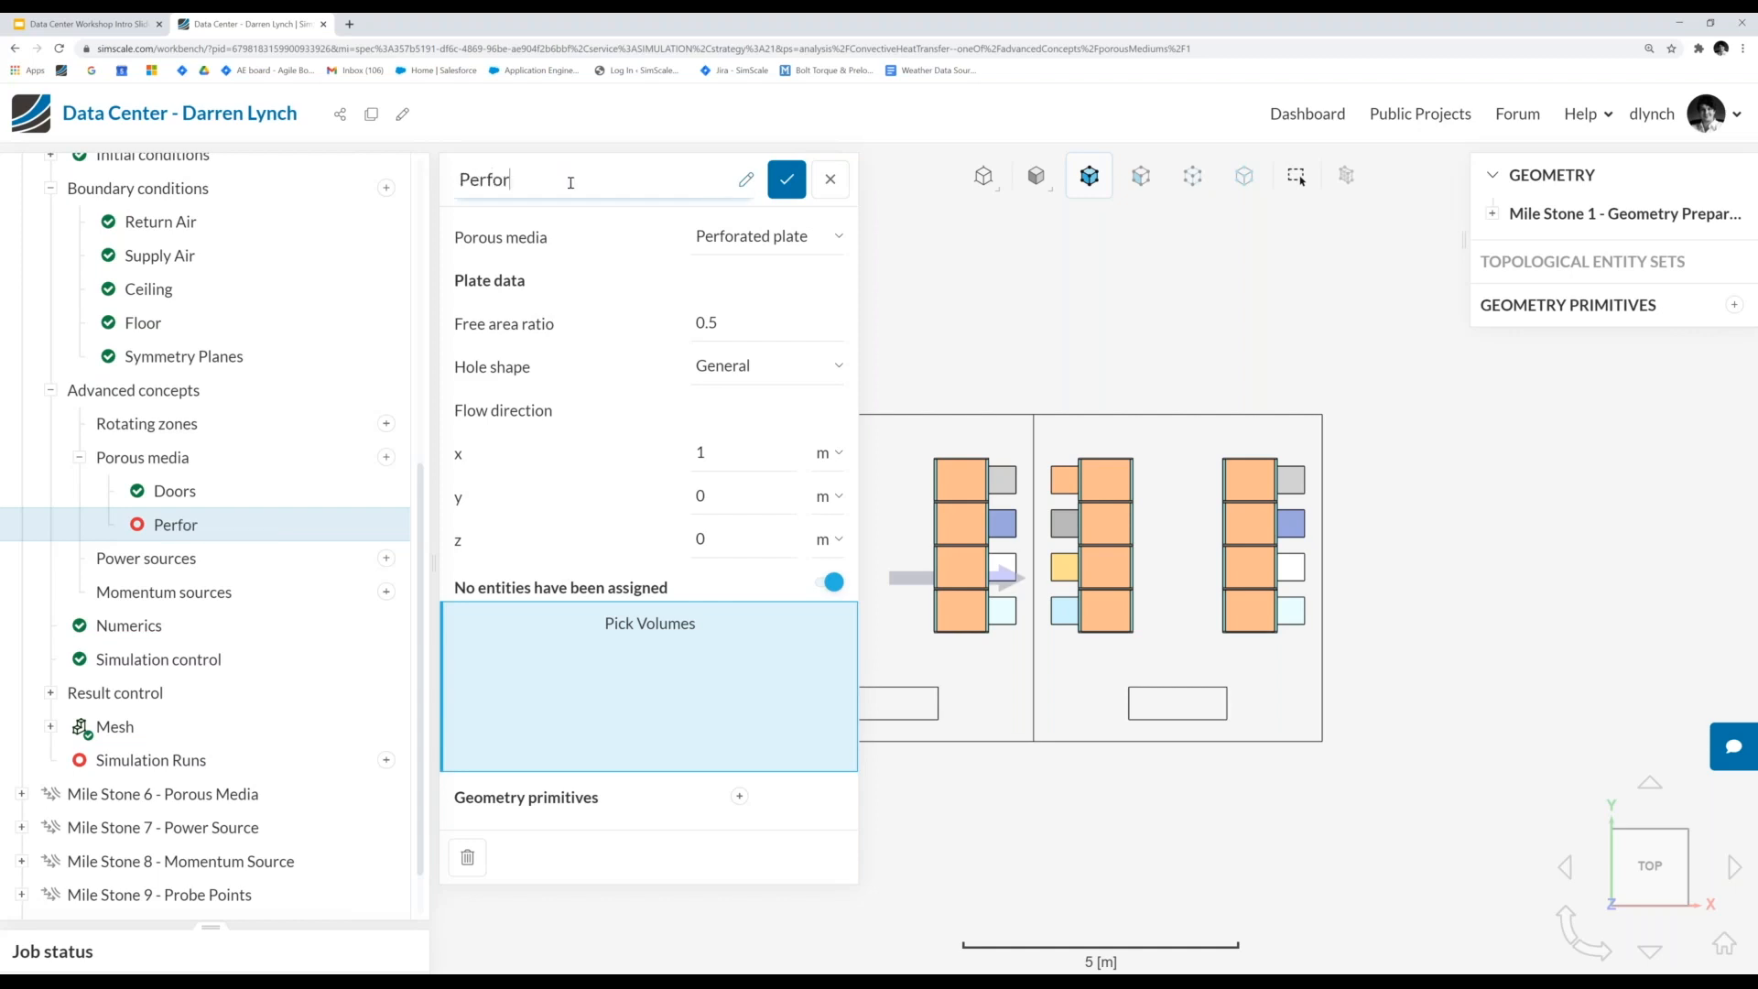
text(ated Plates)
- Set the new medium's free area ratio to 0.6
click(737, 321)
double_click(732, 323)
text(0)
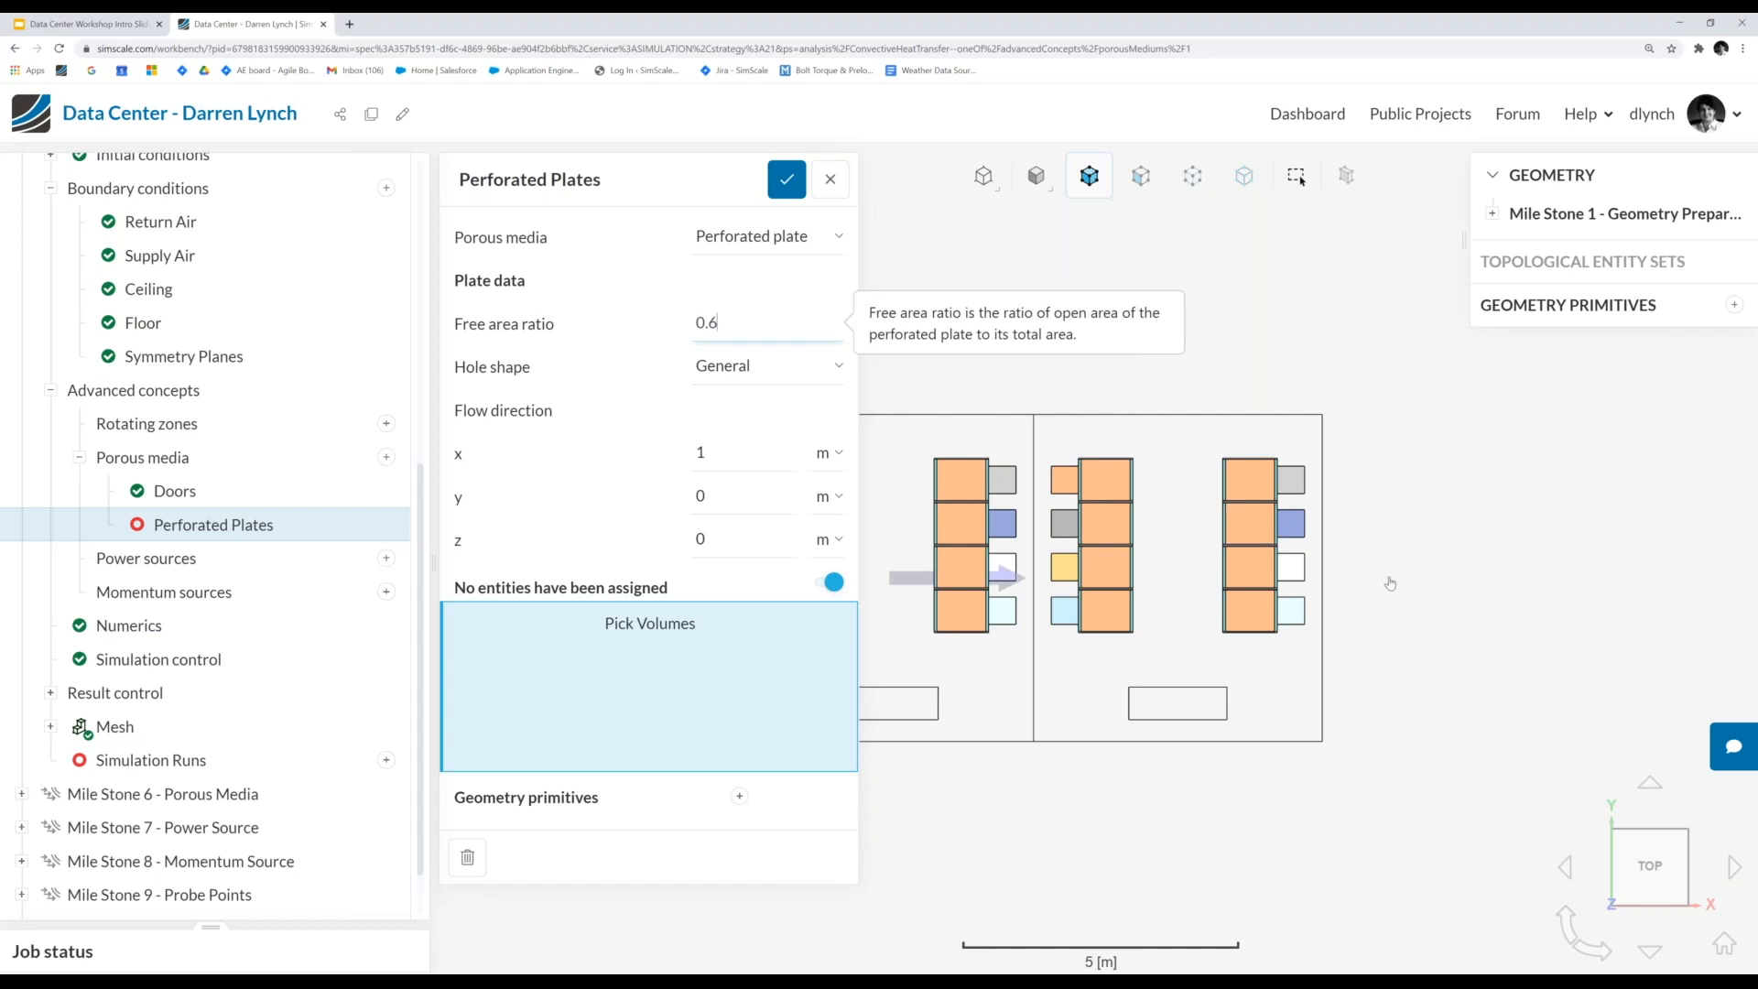
scroll(1396, 595, down, 3)
scroll(996, 663, up, 1)
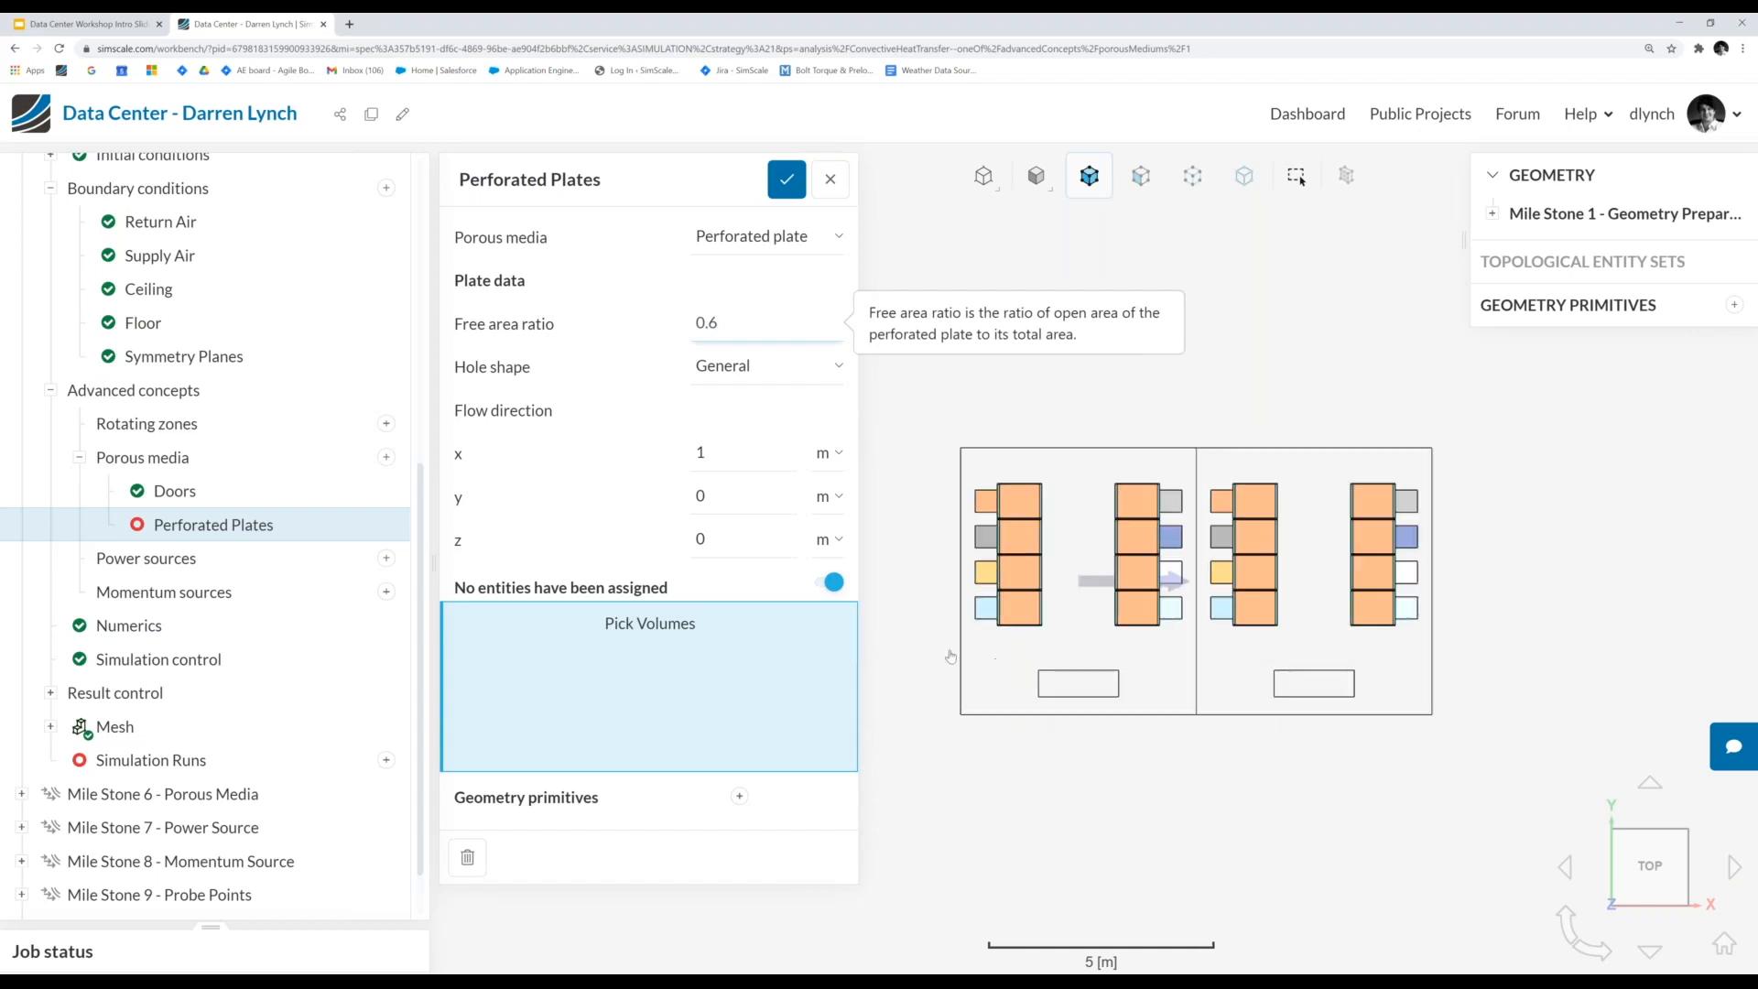
drag(1077, 466, 995, 714)
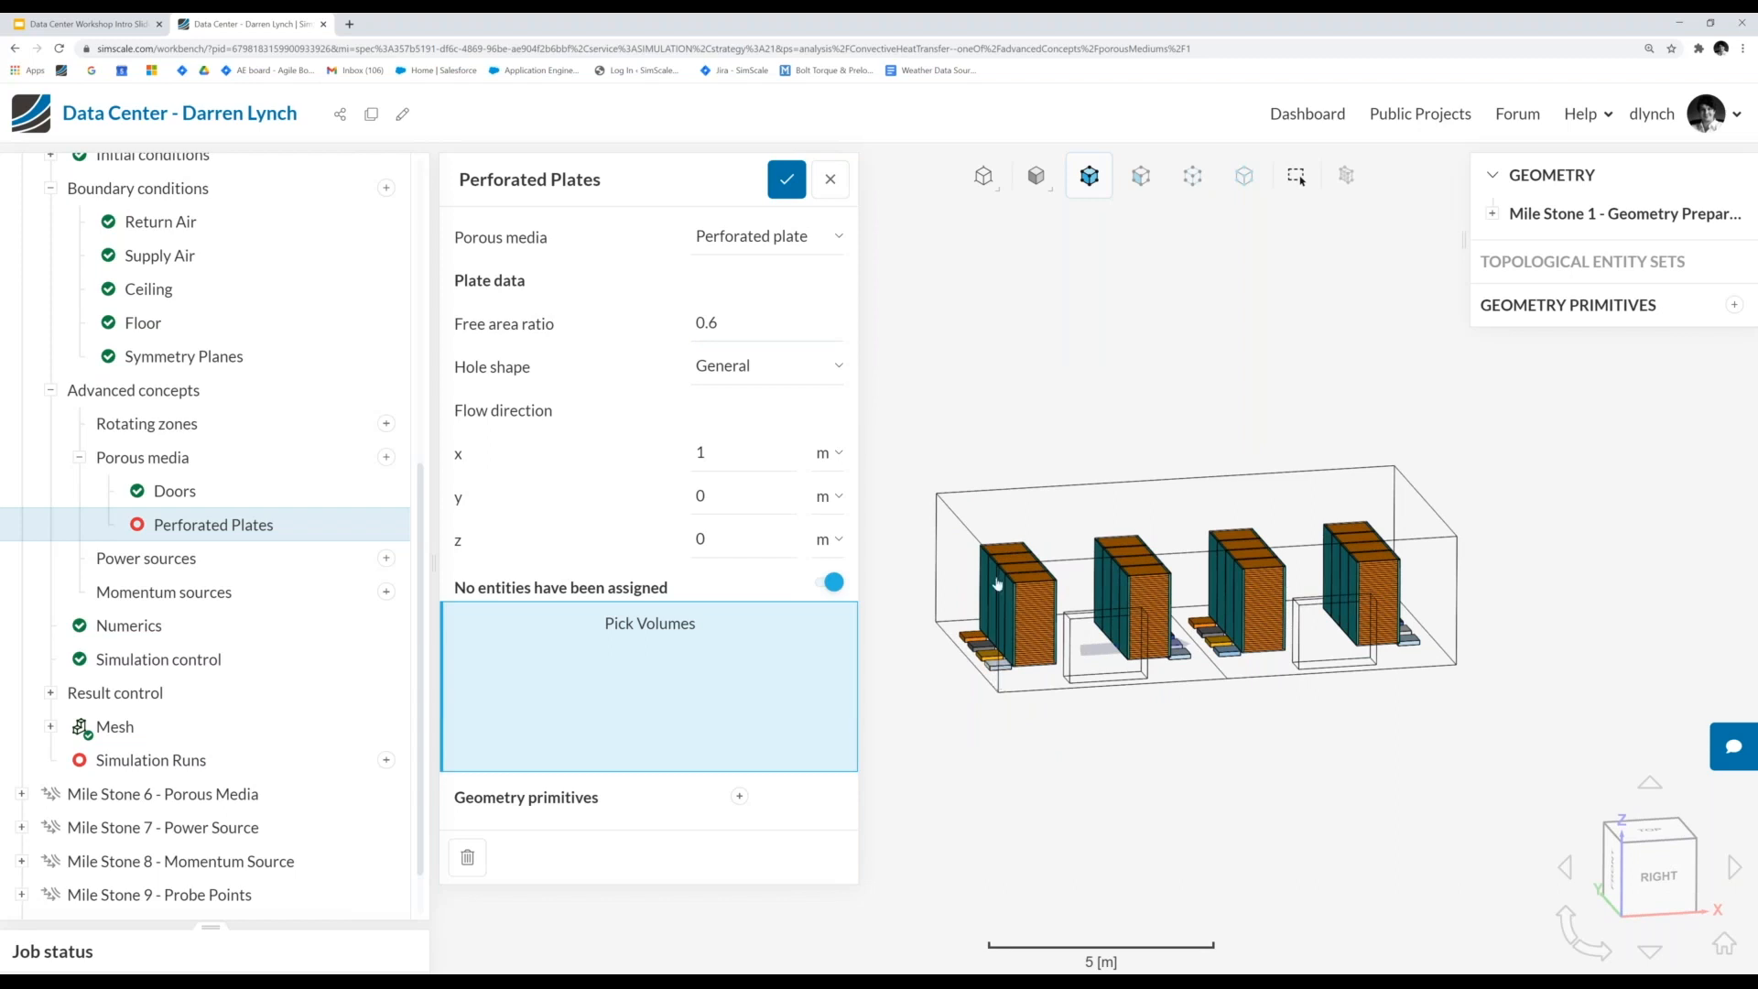
- Set the flow direction to x=0, y=0, z=1, pointing straight up
double_click(748, 541)
click(722, 452)
text(0)
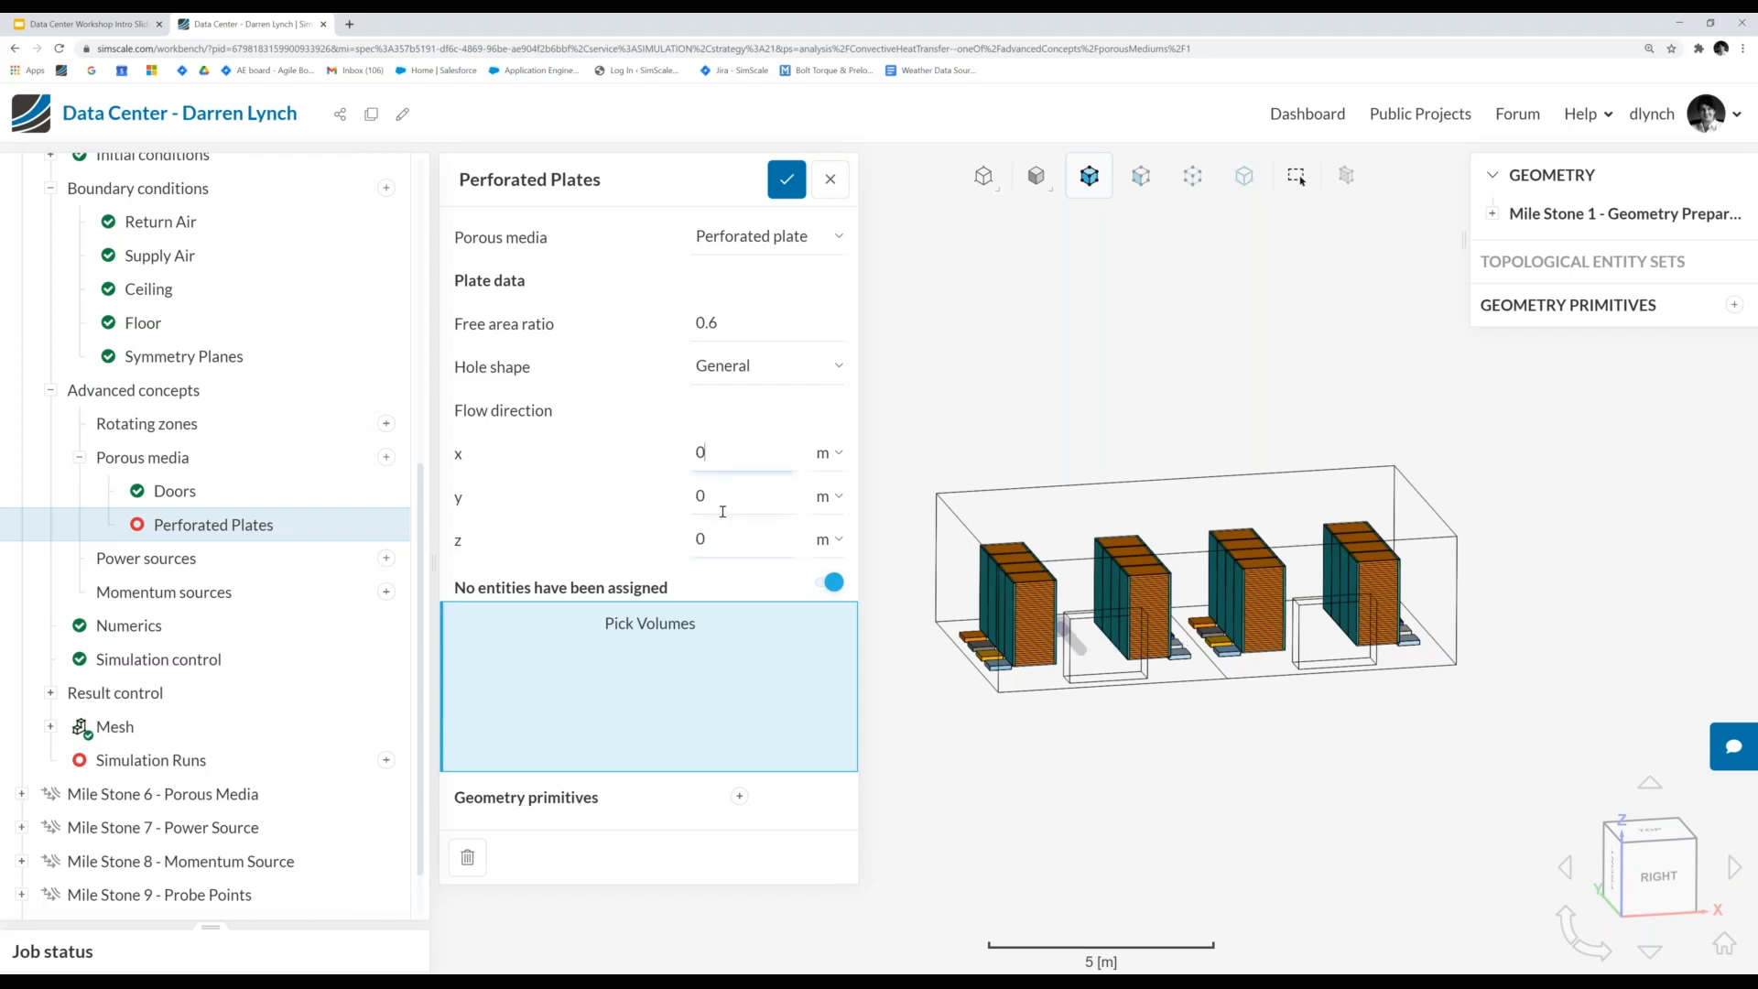
click(714, 499)
click(713, 540)
text(1)
drag(1065, 682, 1072, 646)
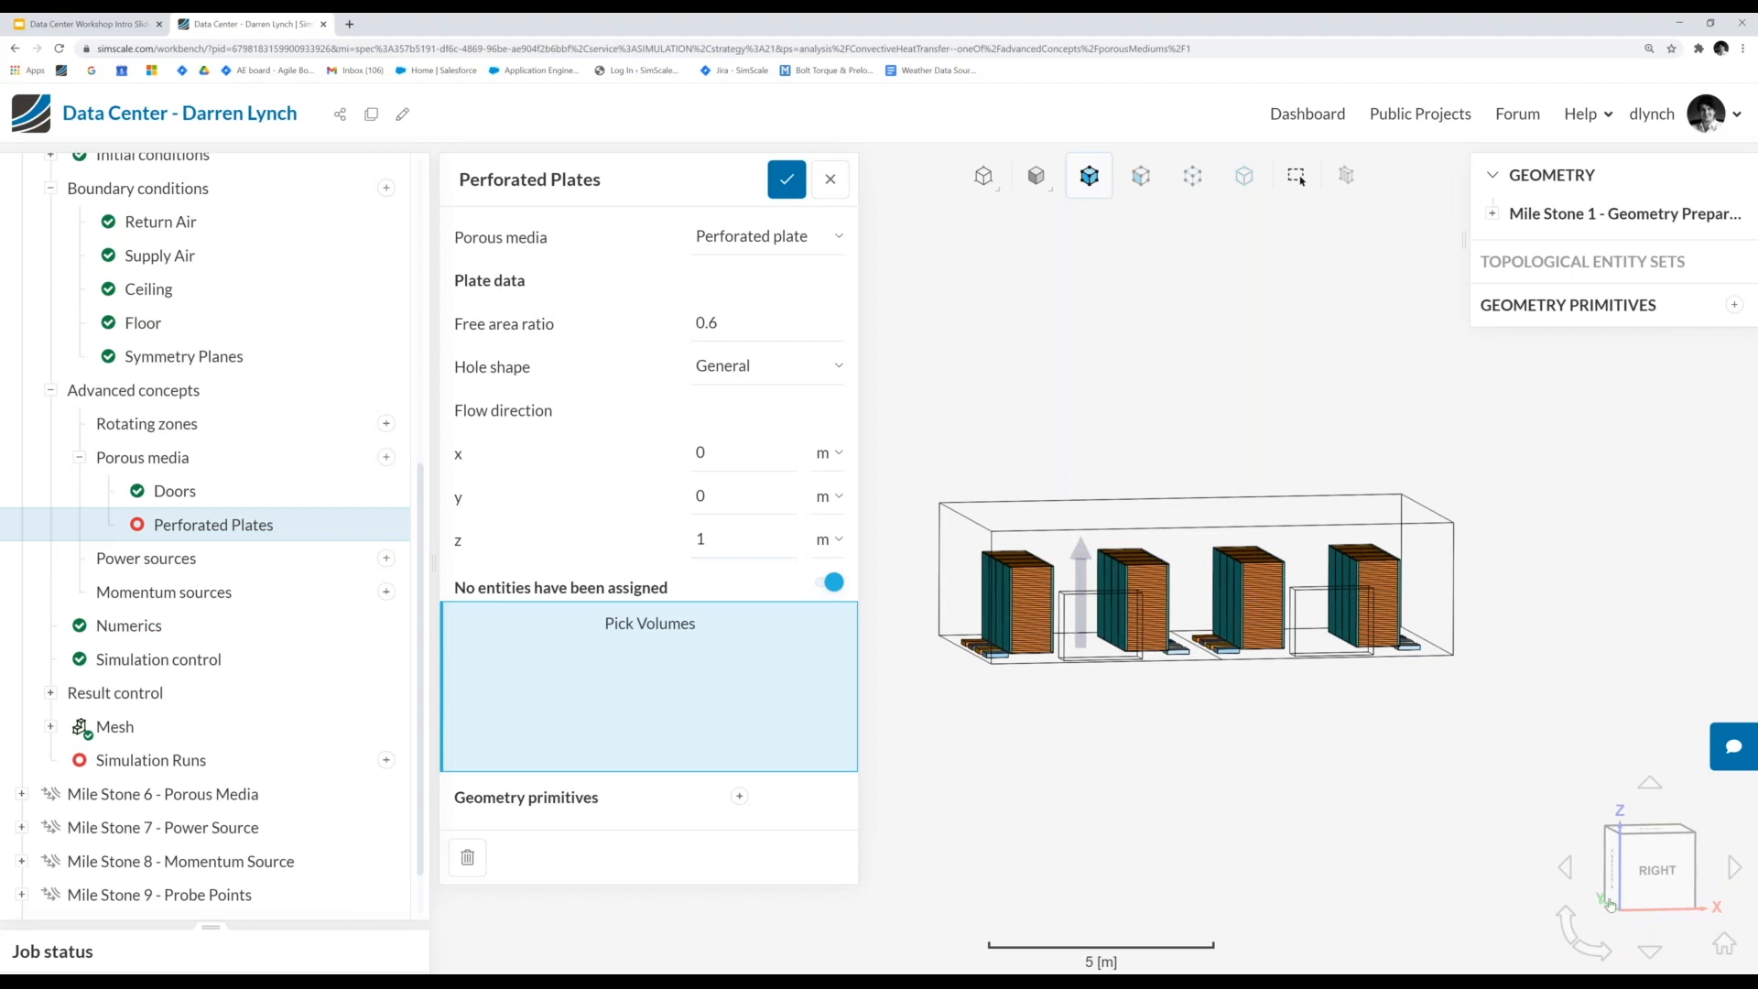
drag(1412, 760, 1384, 895)
click(1646, 838)
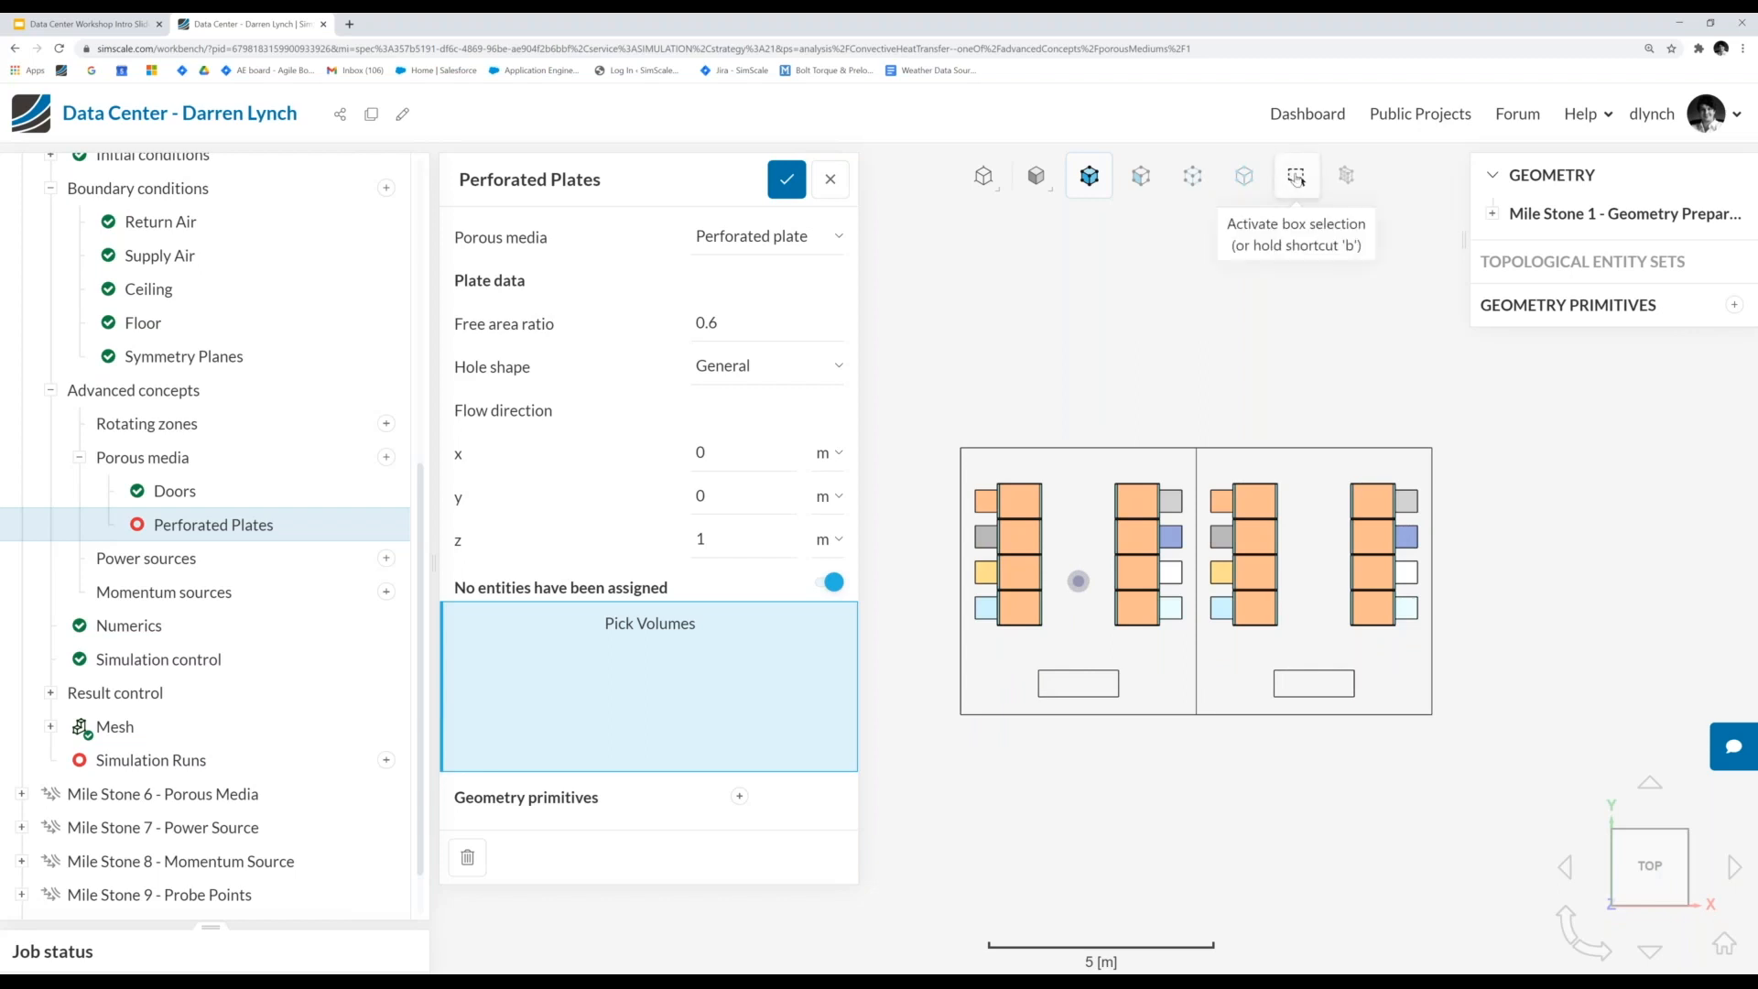
- Box-select the floor plate columns, assigning 16 volumes to Perforated Plates
click(1297, 178)
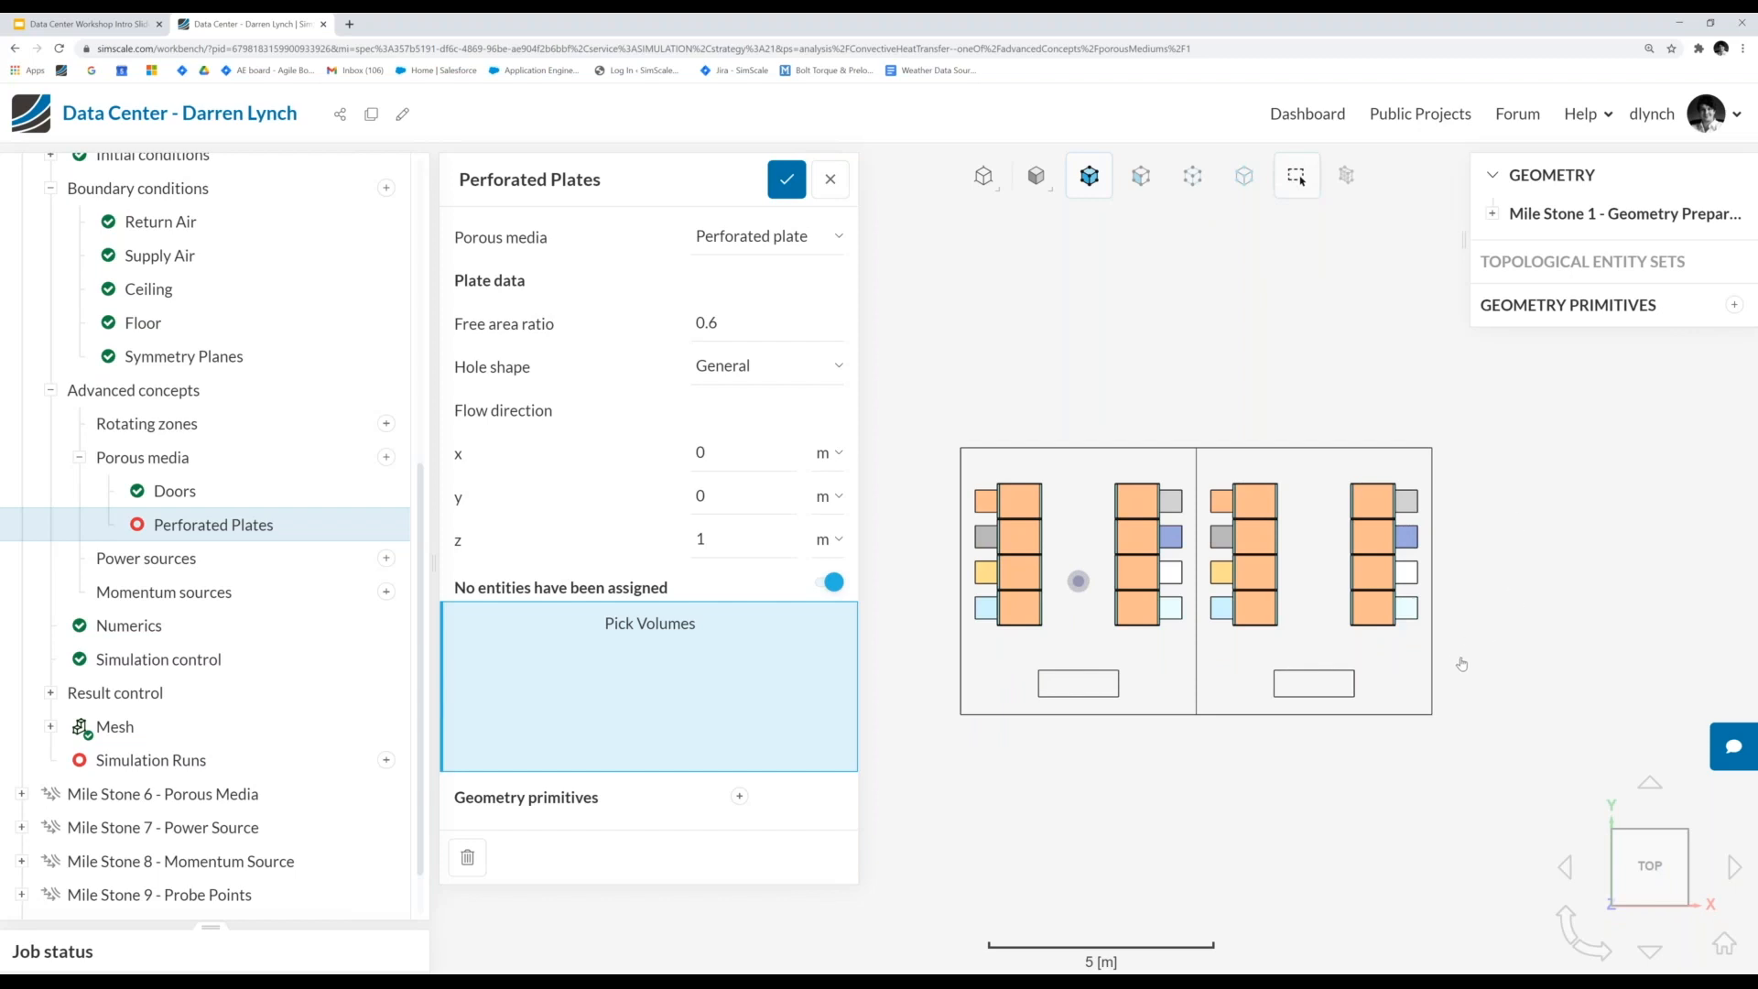
drag(1461, 657, 1404, 434)
drag(1405, 434, 1405, 434)
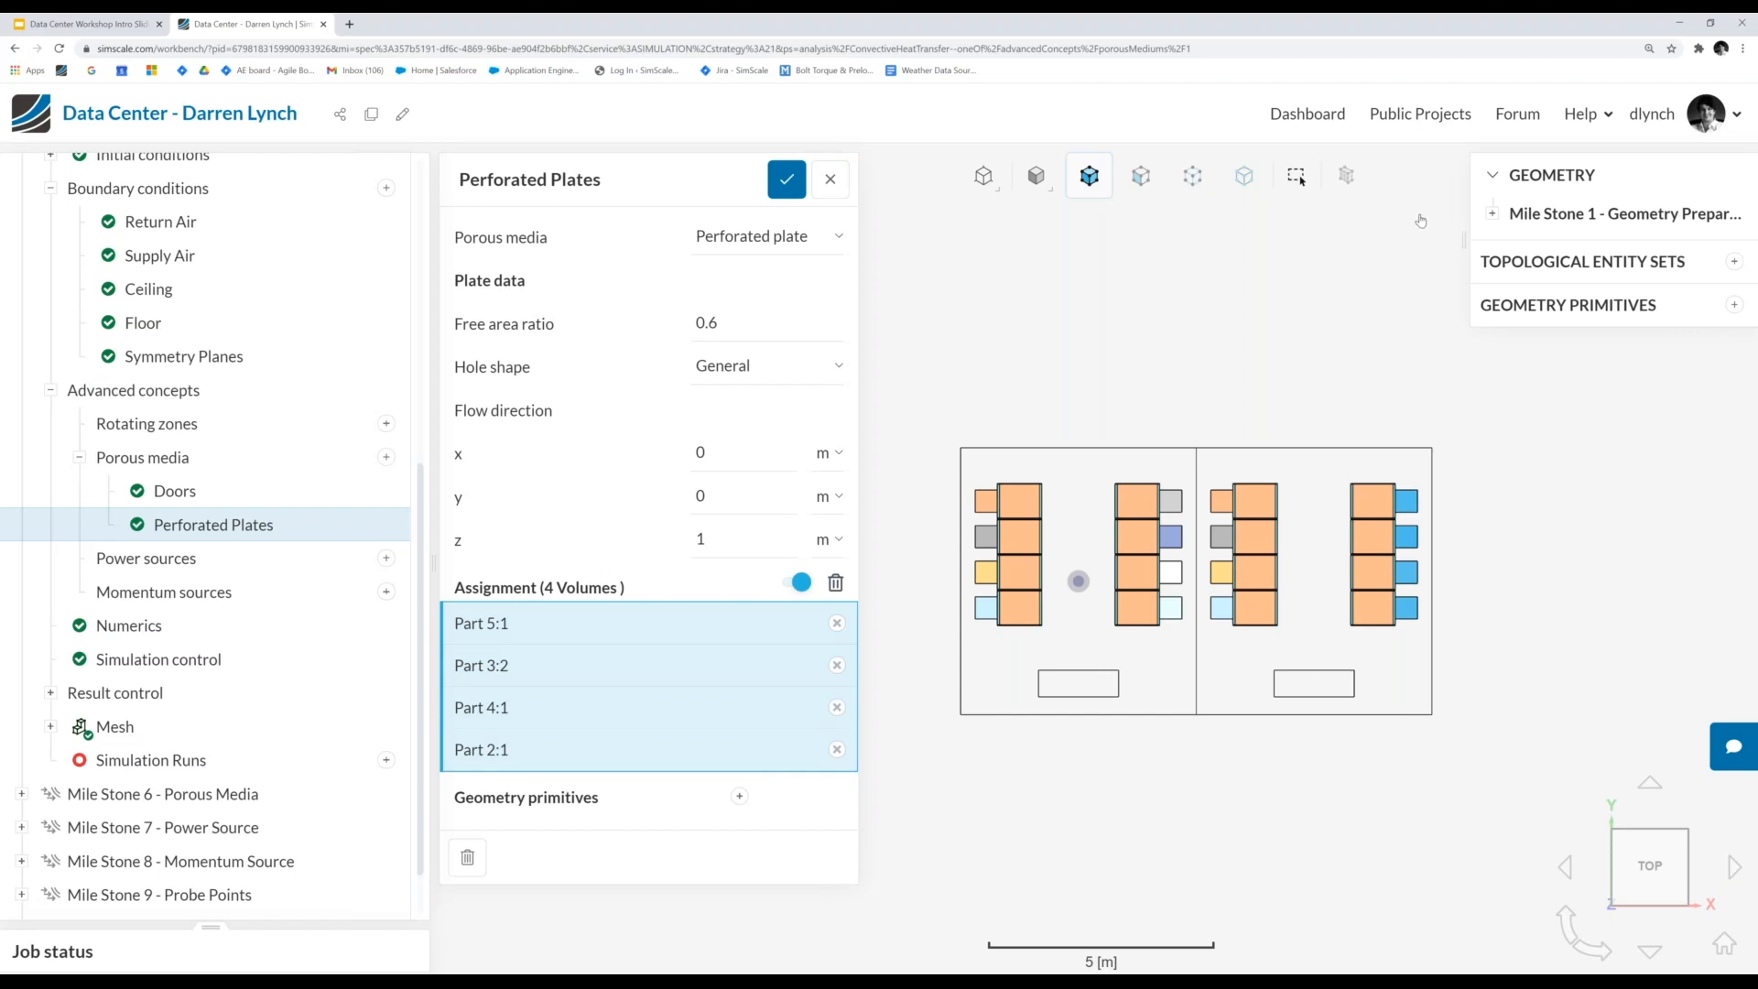
click(1296, 175)
drag(1272, 804, 1248, 740)
drag(1222, 642, 1171, 441)
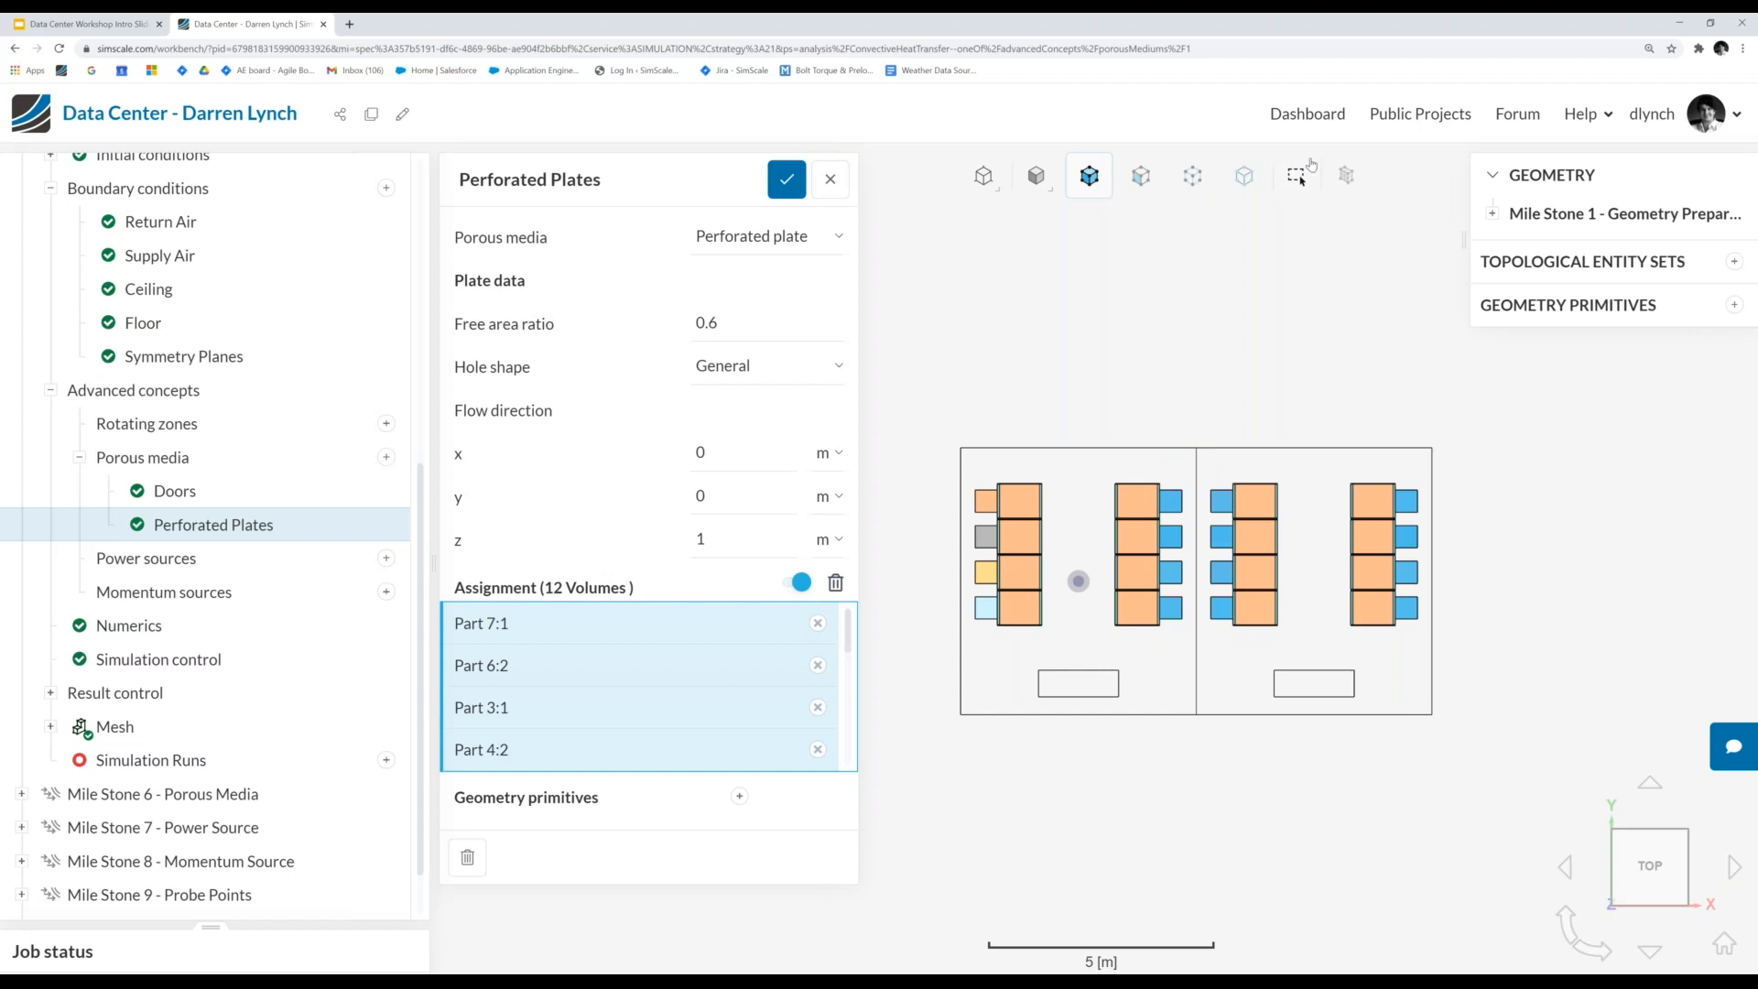
drag(984, 632, 966, 494)
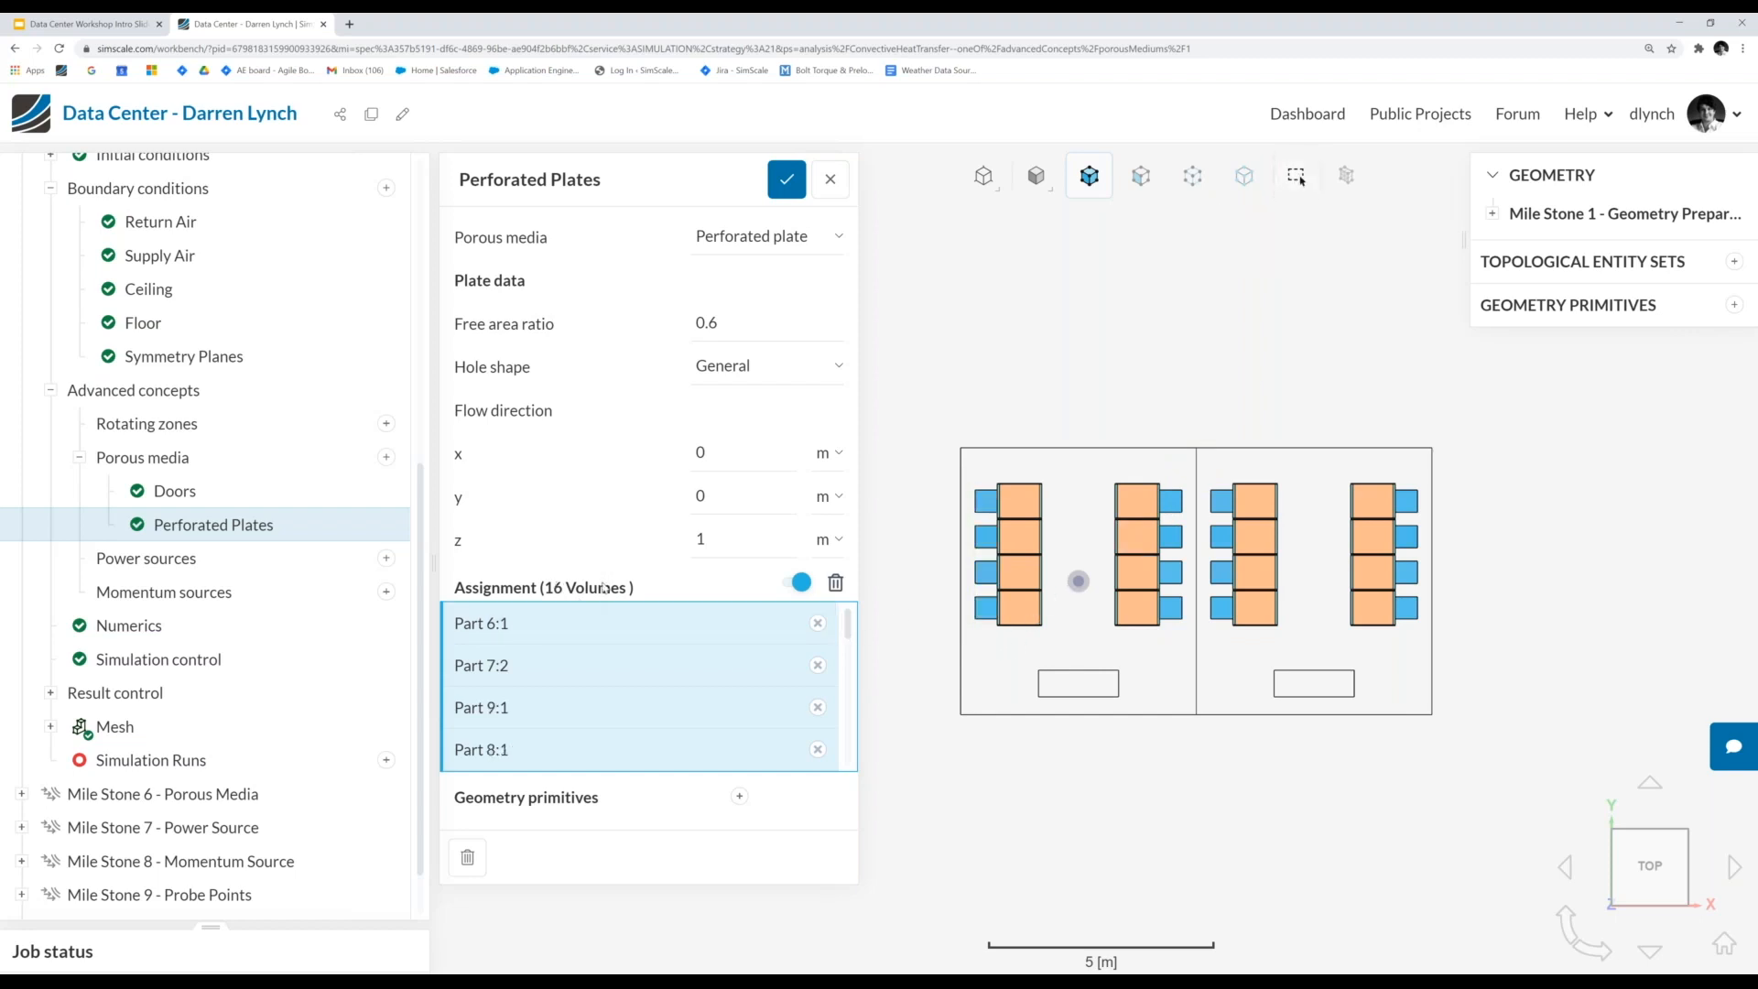
- Check the assigned plates from an isometric view and save Perforated Plates
drag(1088, 733, 1220, 659)
scroll(1222, 661, up, 2)
scroll(1223, 661, up, 1)
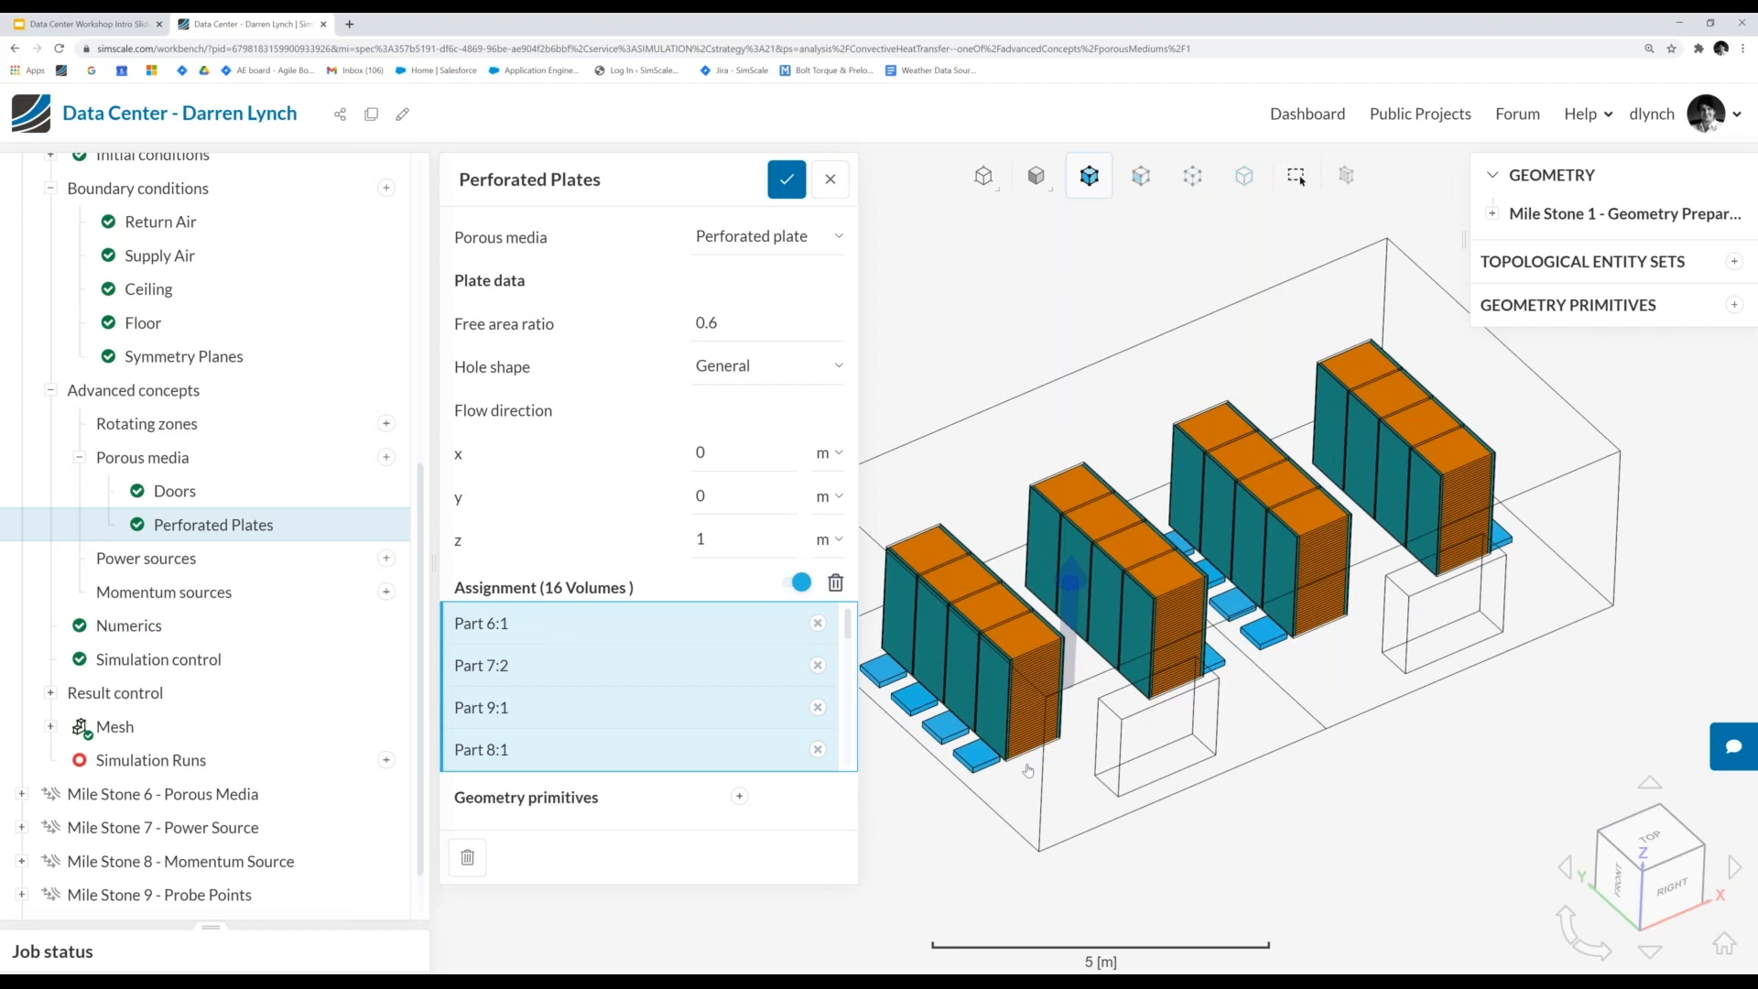
drag(1028, 771, 1015, 733)
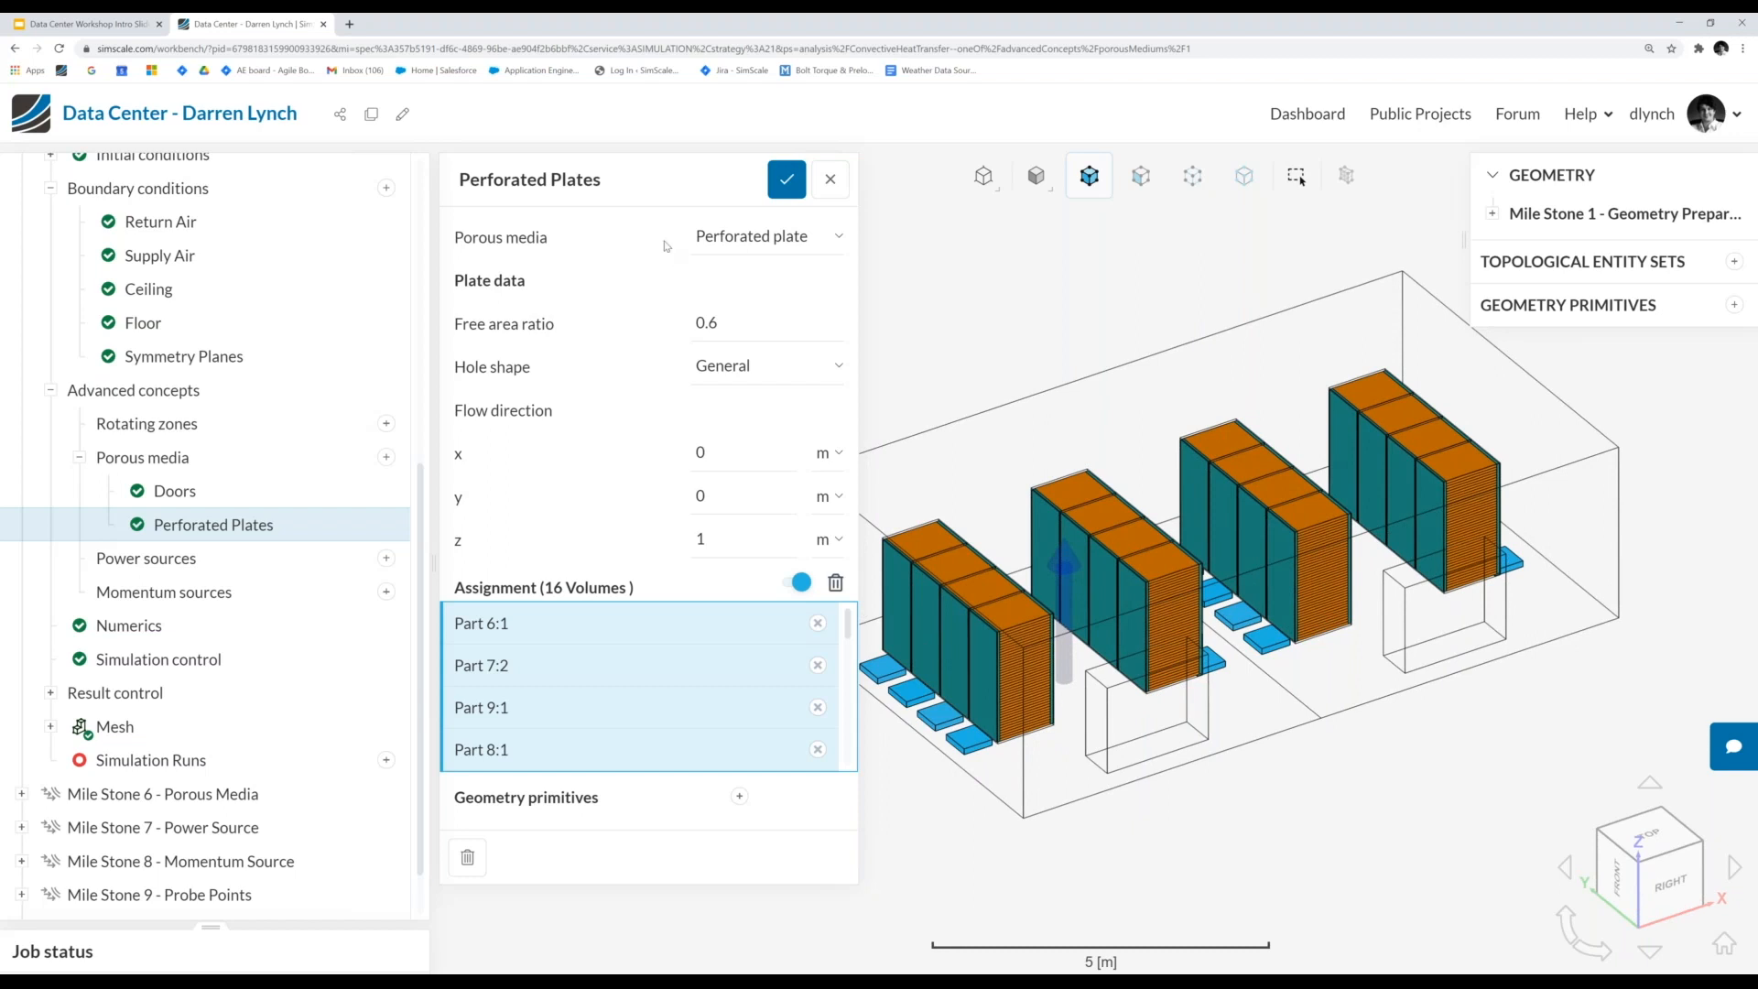
click(789, 183)
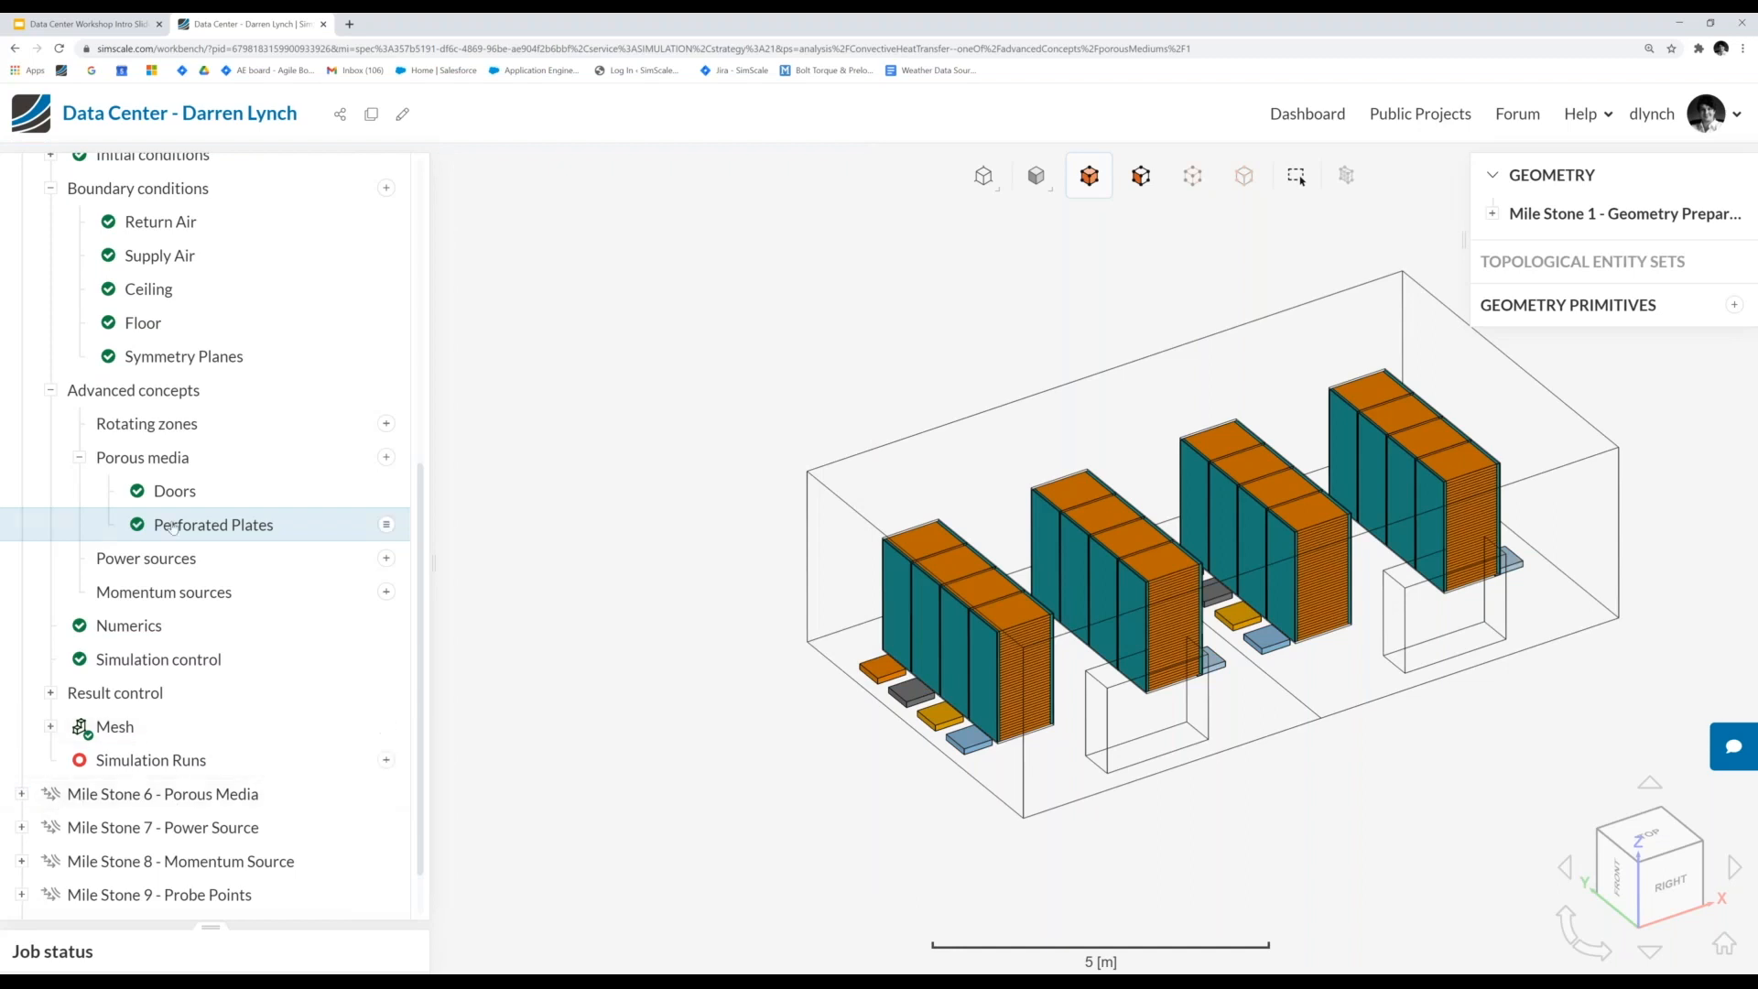
- Collapse Mile Stone 5 and open the Mile Stone 6 - Porous Media simulation
scroll(133, 408, up, 3)
scroll(133, 409, up, 2)
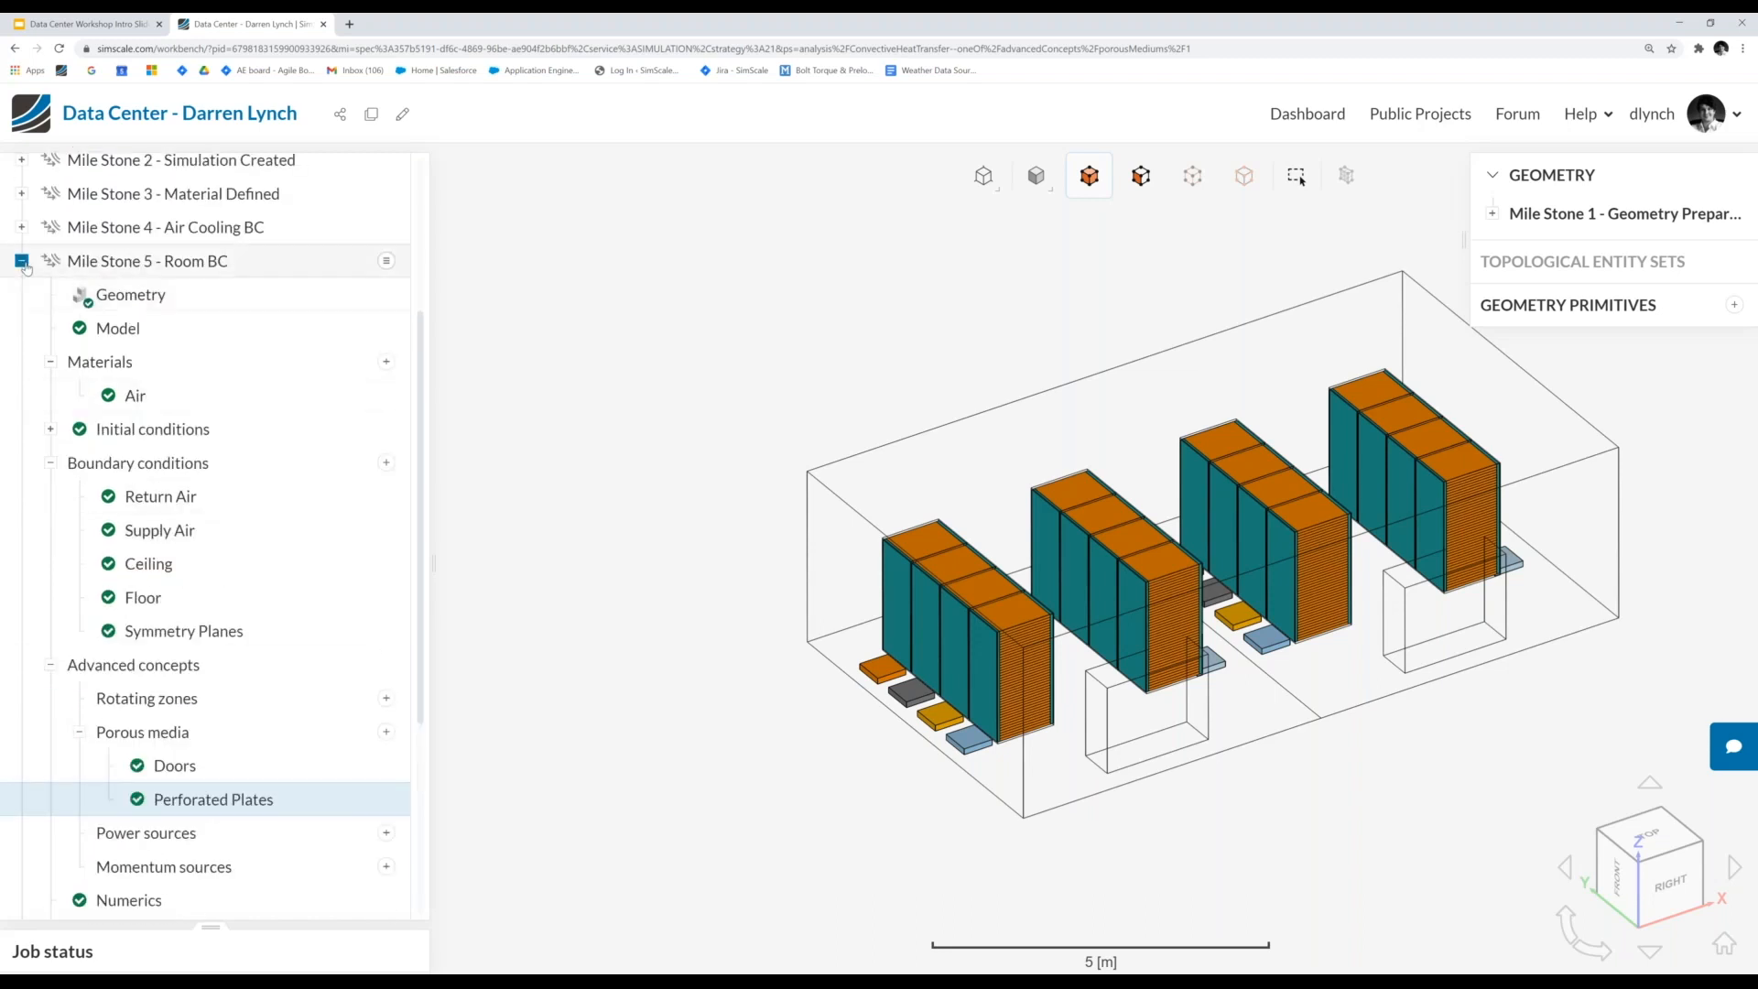
click(22, 262)
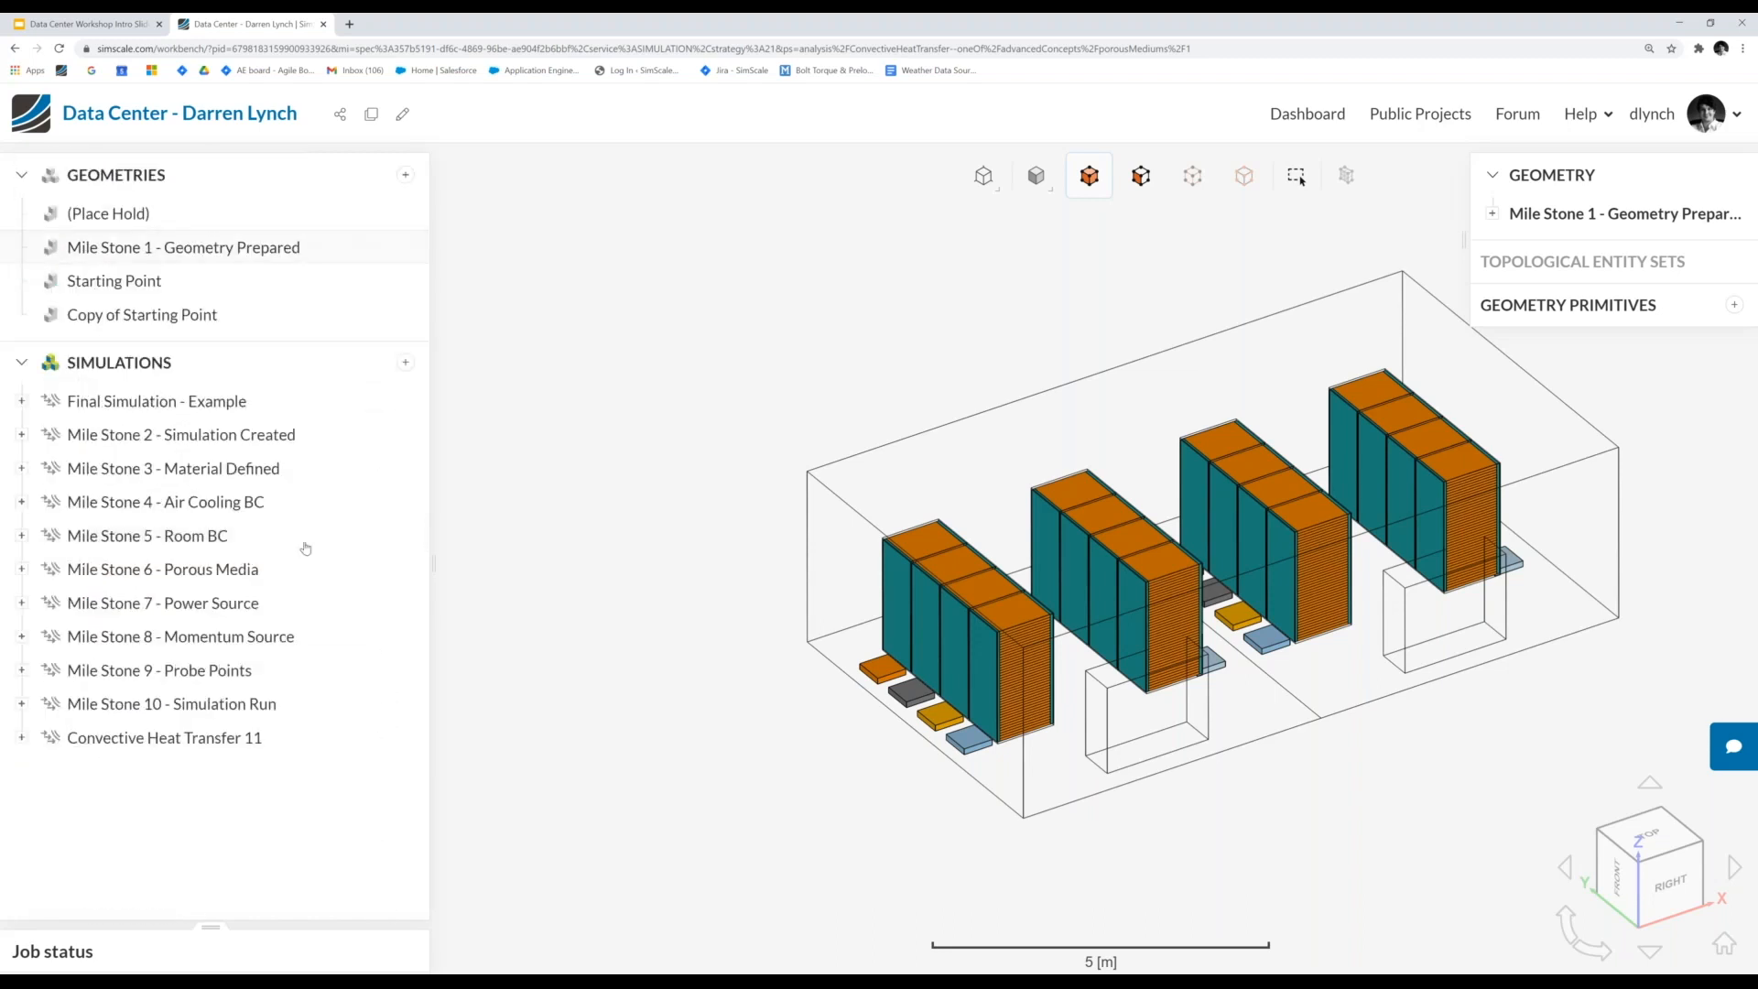
click(92, 569)
- Under Advanced concepts, bring up the power source type choices (absolute and specific)
scroll(110, 641, down, 5)
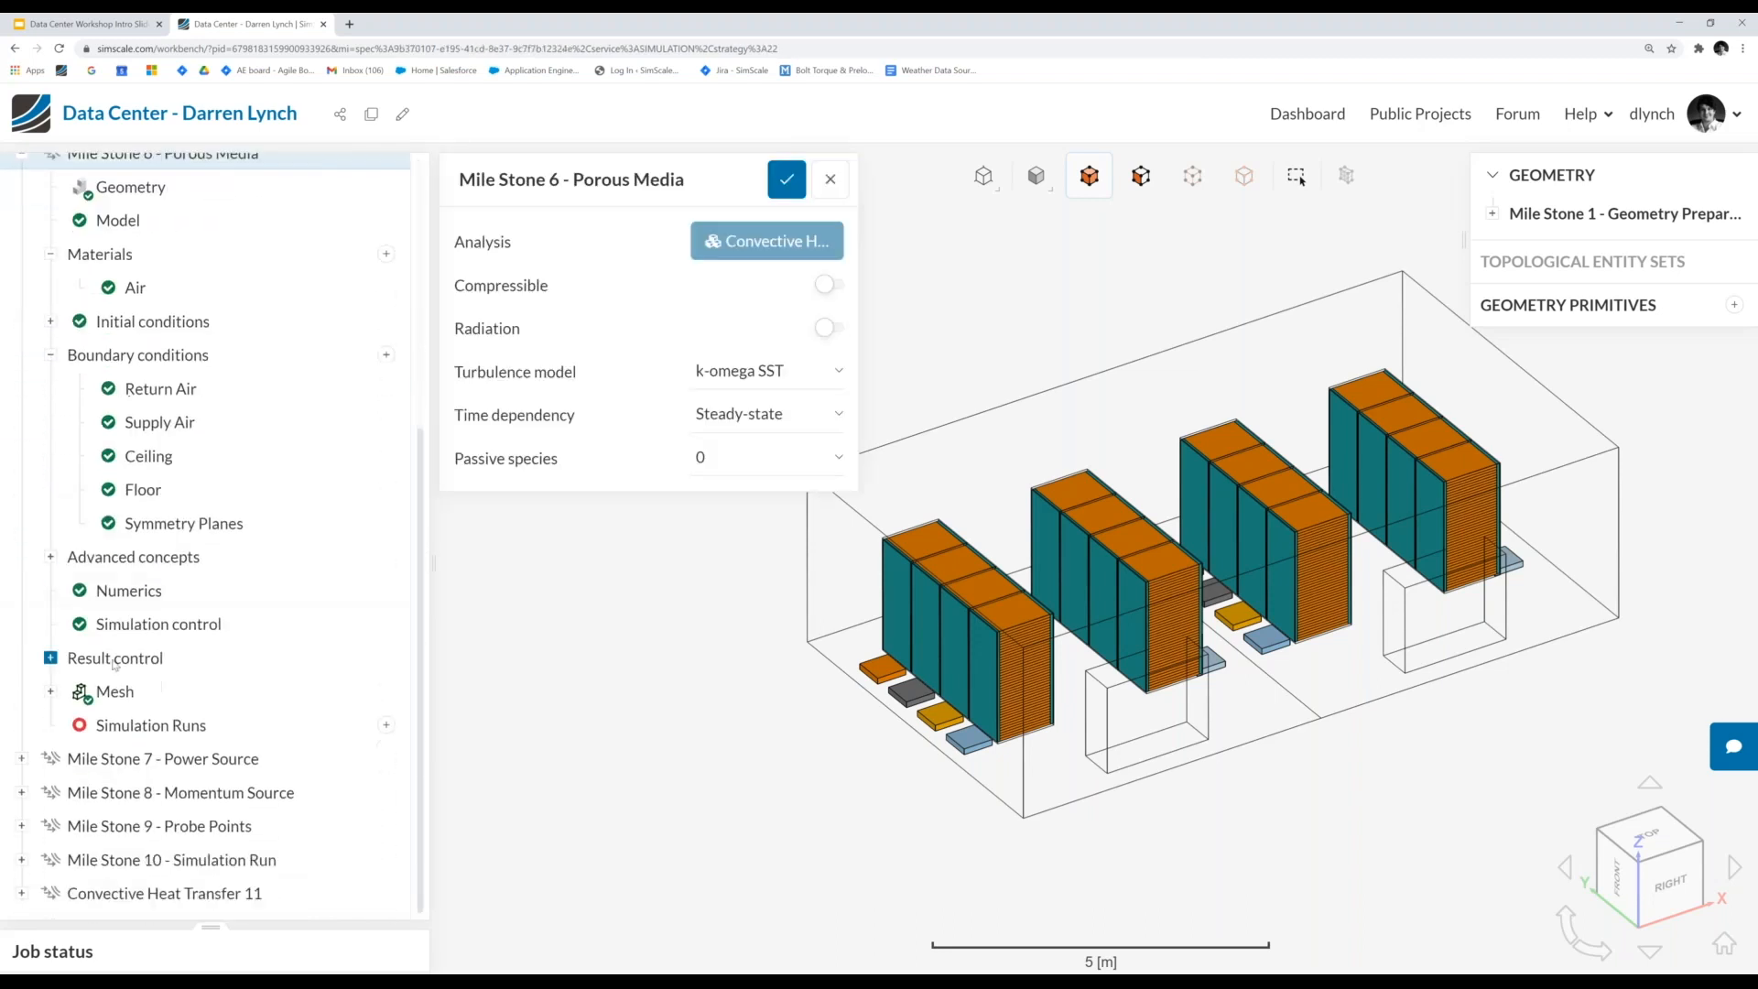
click(137, 558)
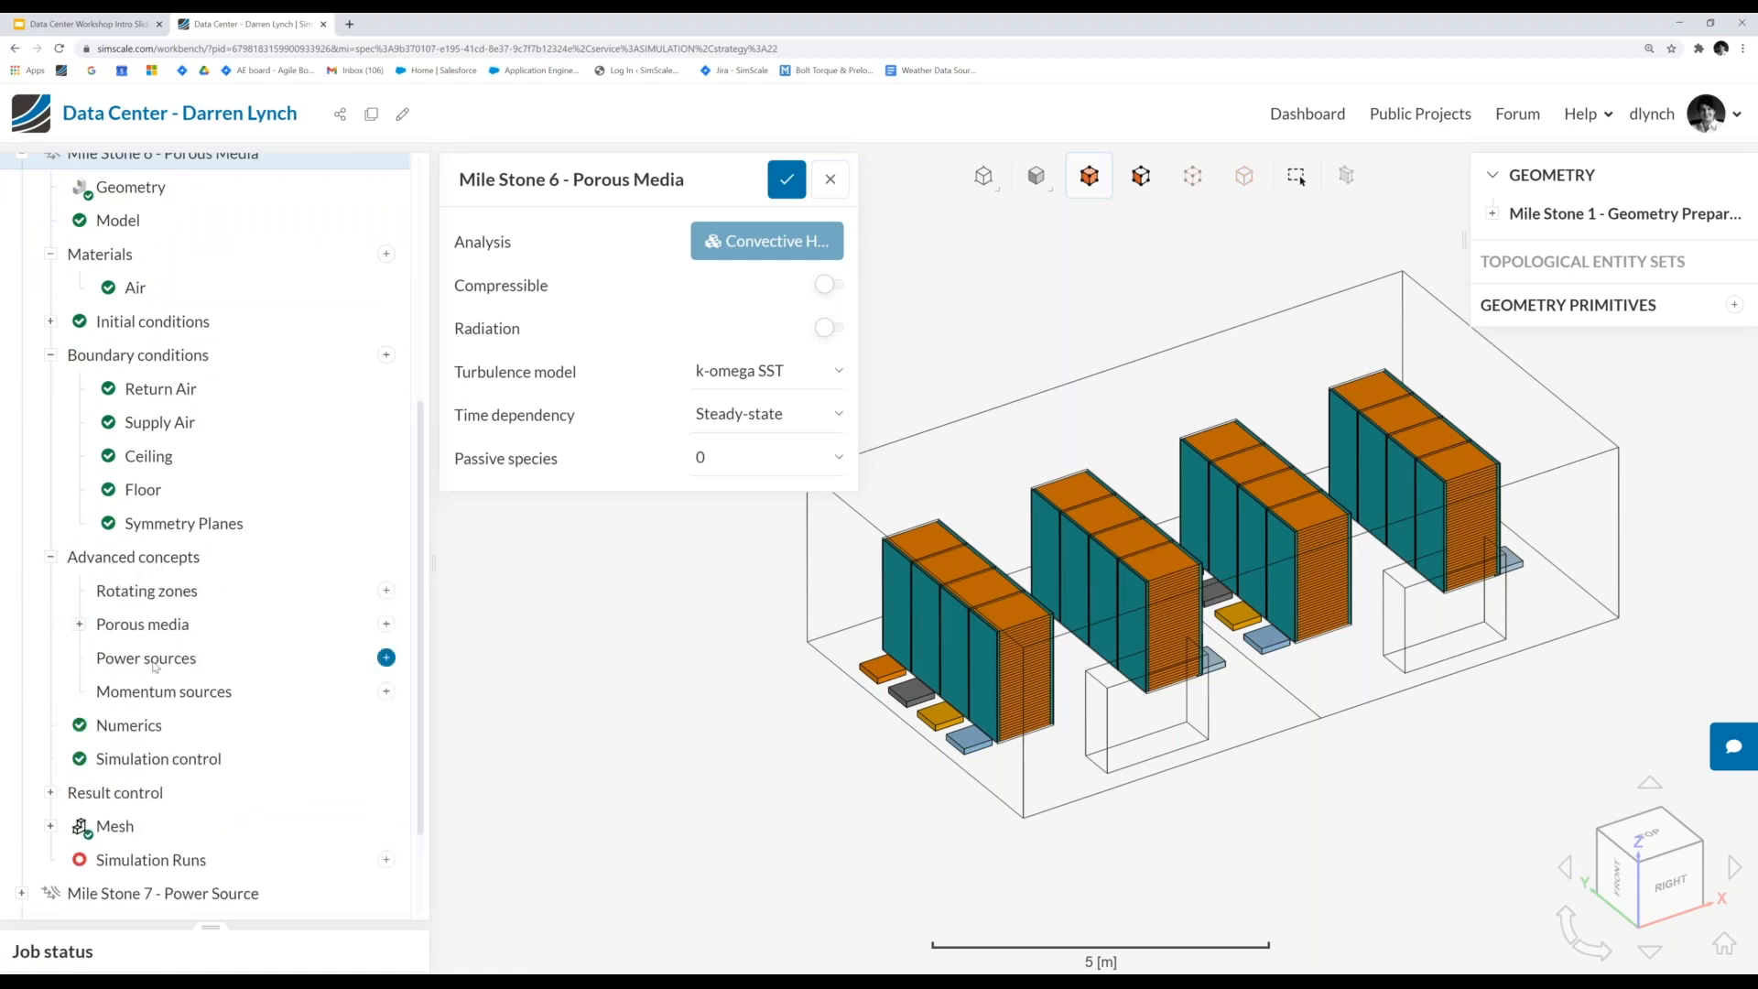
click(385, 659)
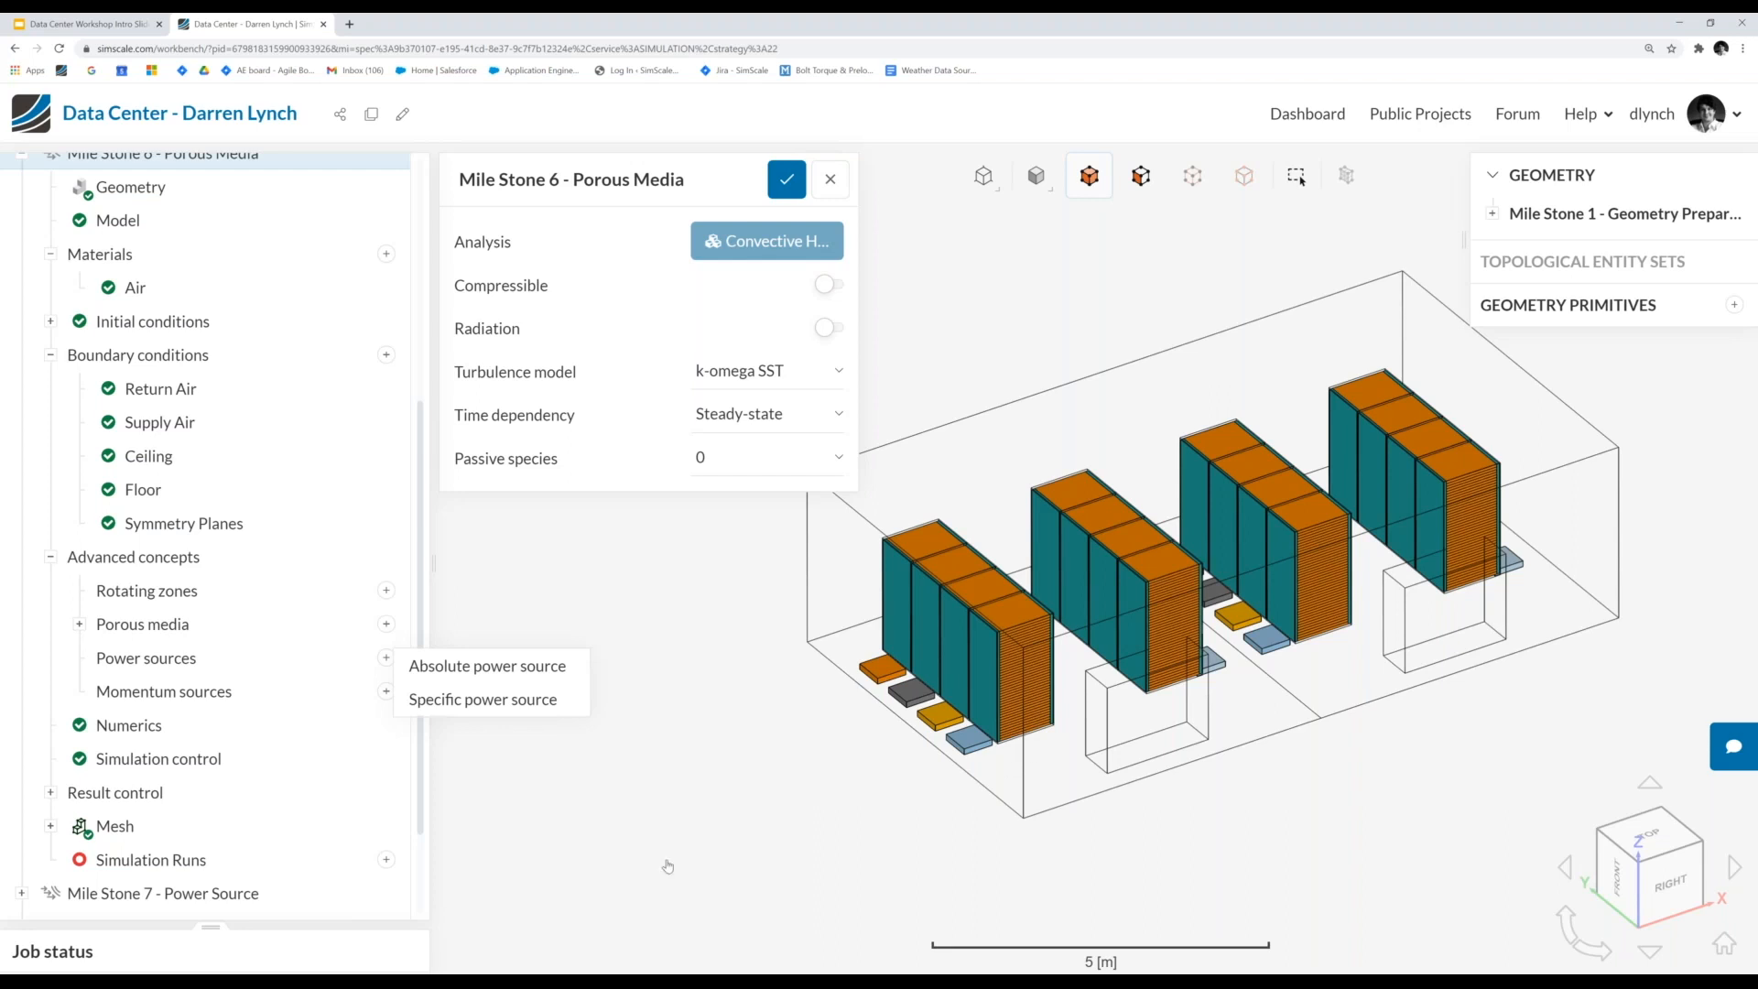
- Create an Absolute power source in Mile Stone 6
click(386, 658)
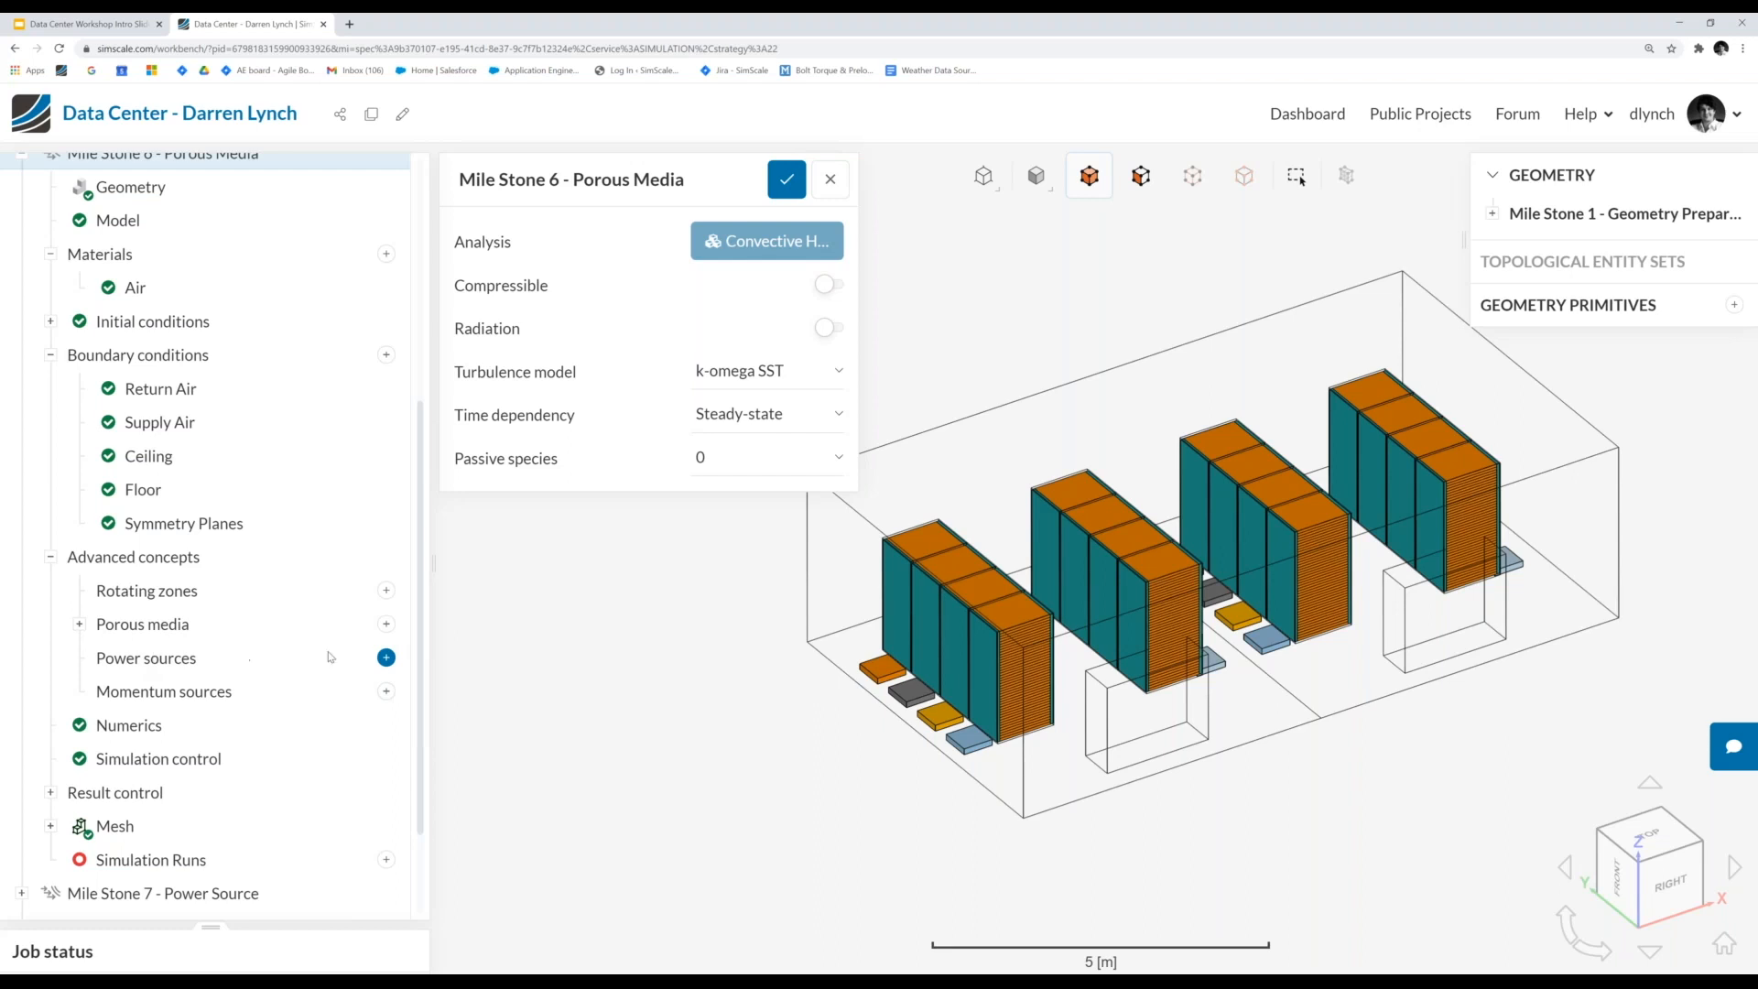
click(387, 659)
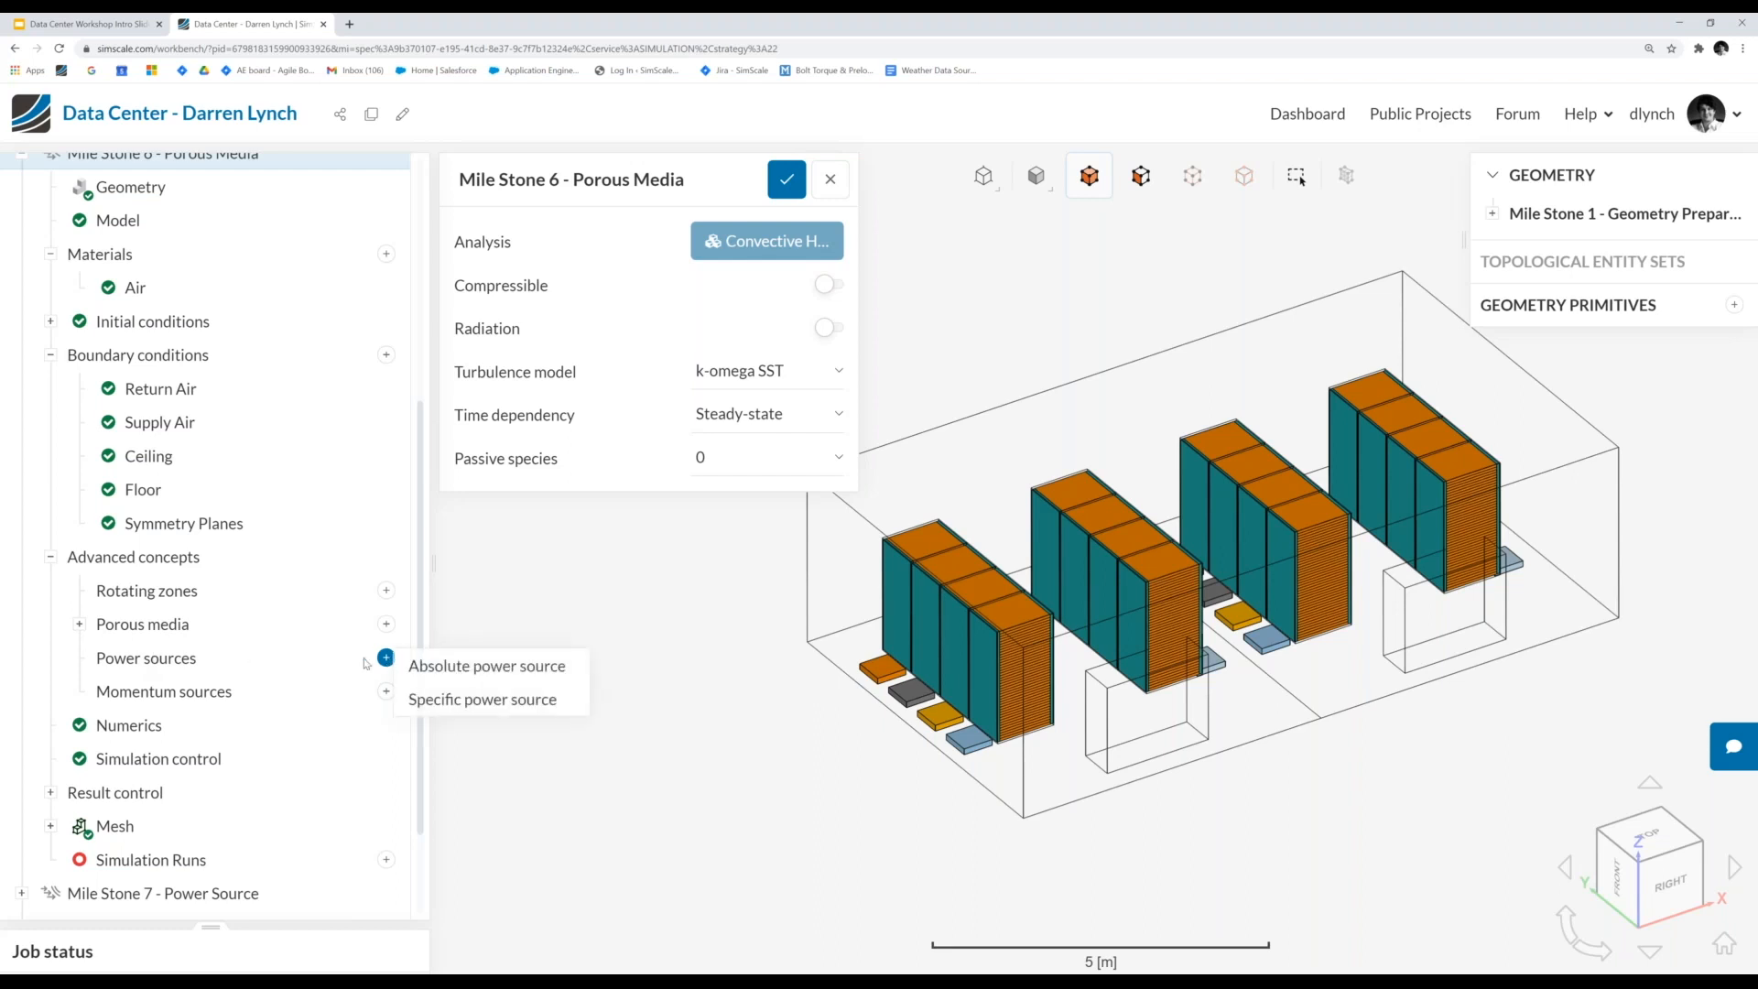
click(529, 678)
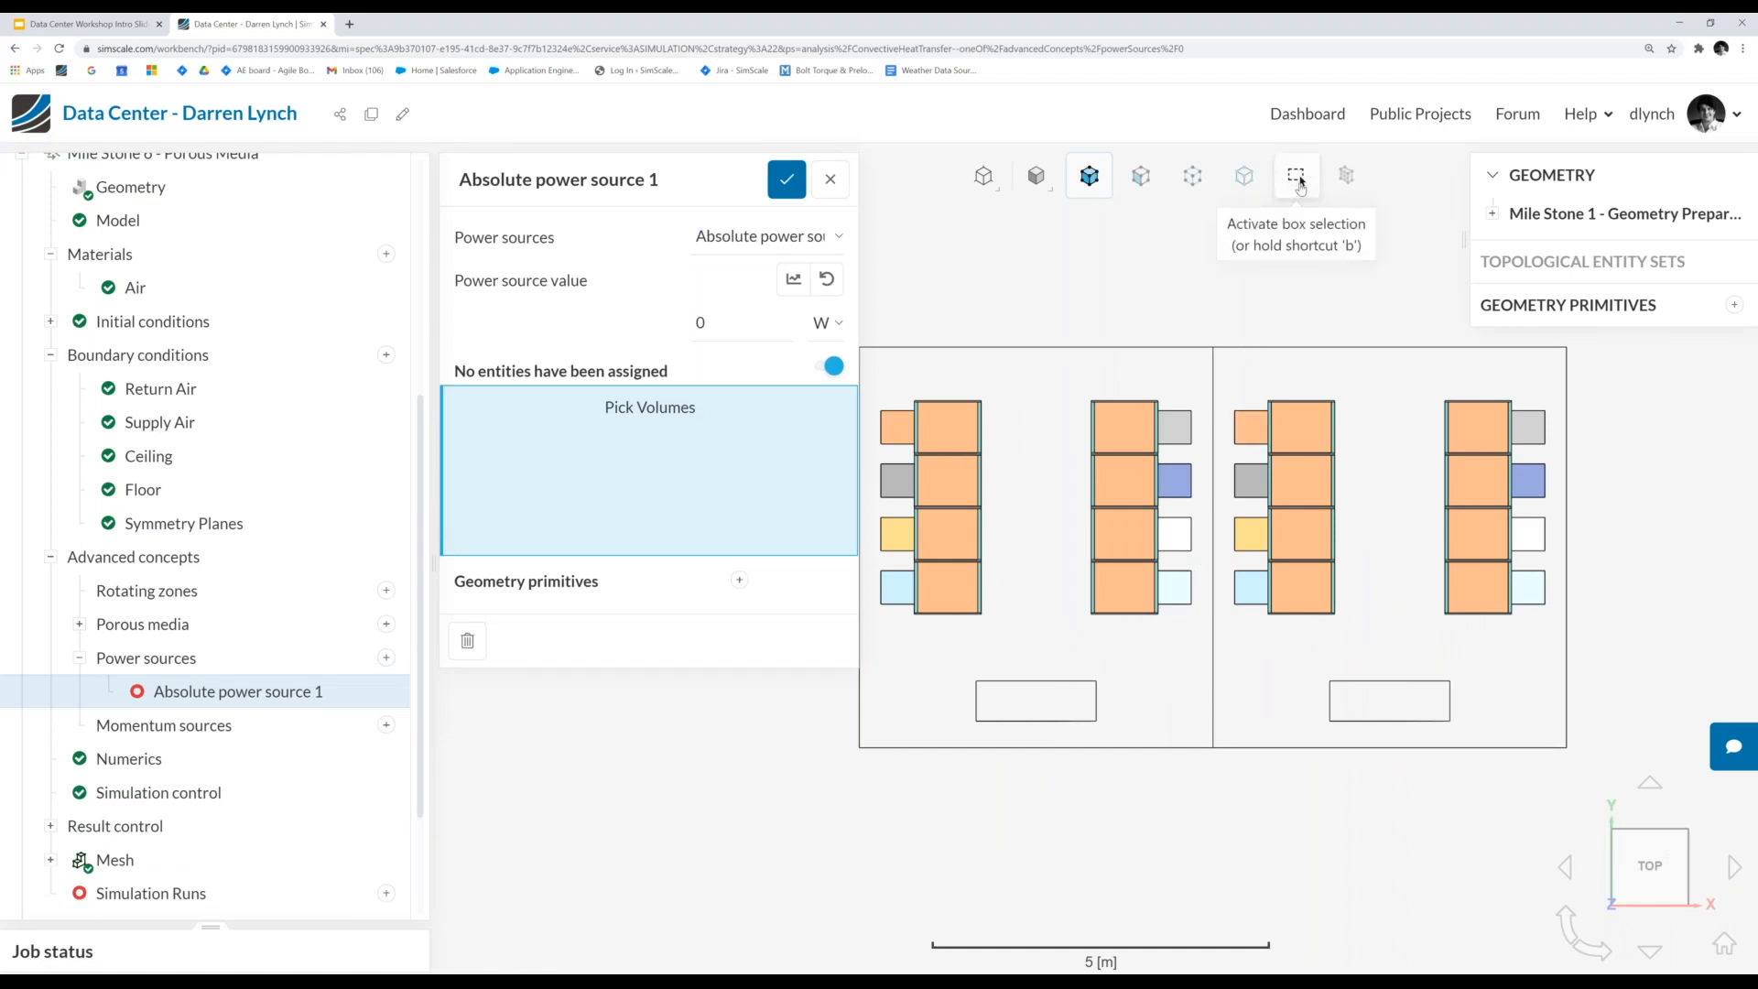
- Box-select every rack row in top view, assigning 672 Internals volumes to the power source
click(1300, 183)
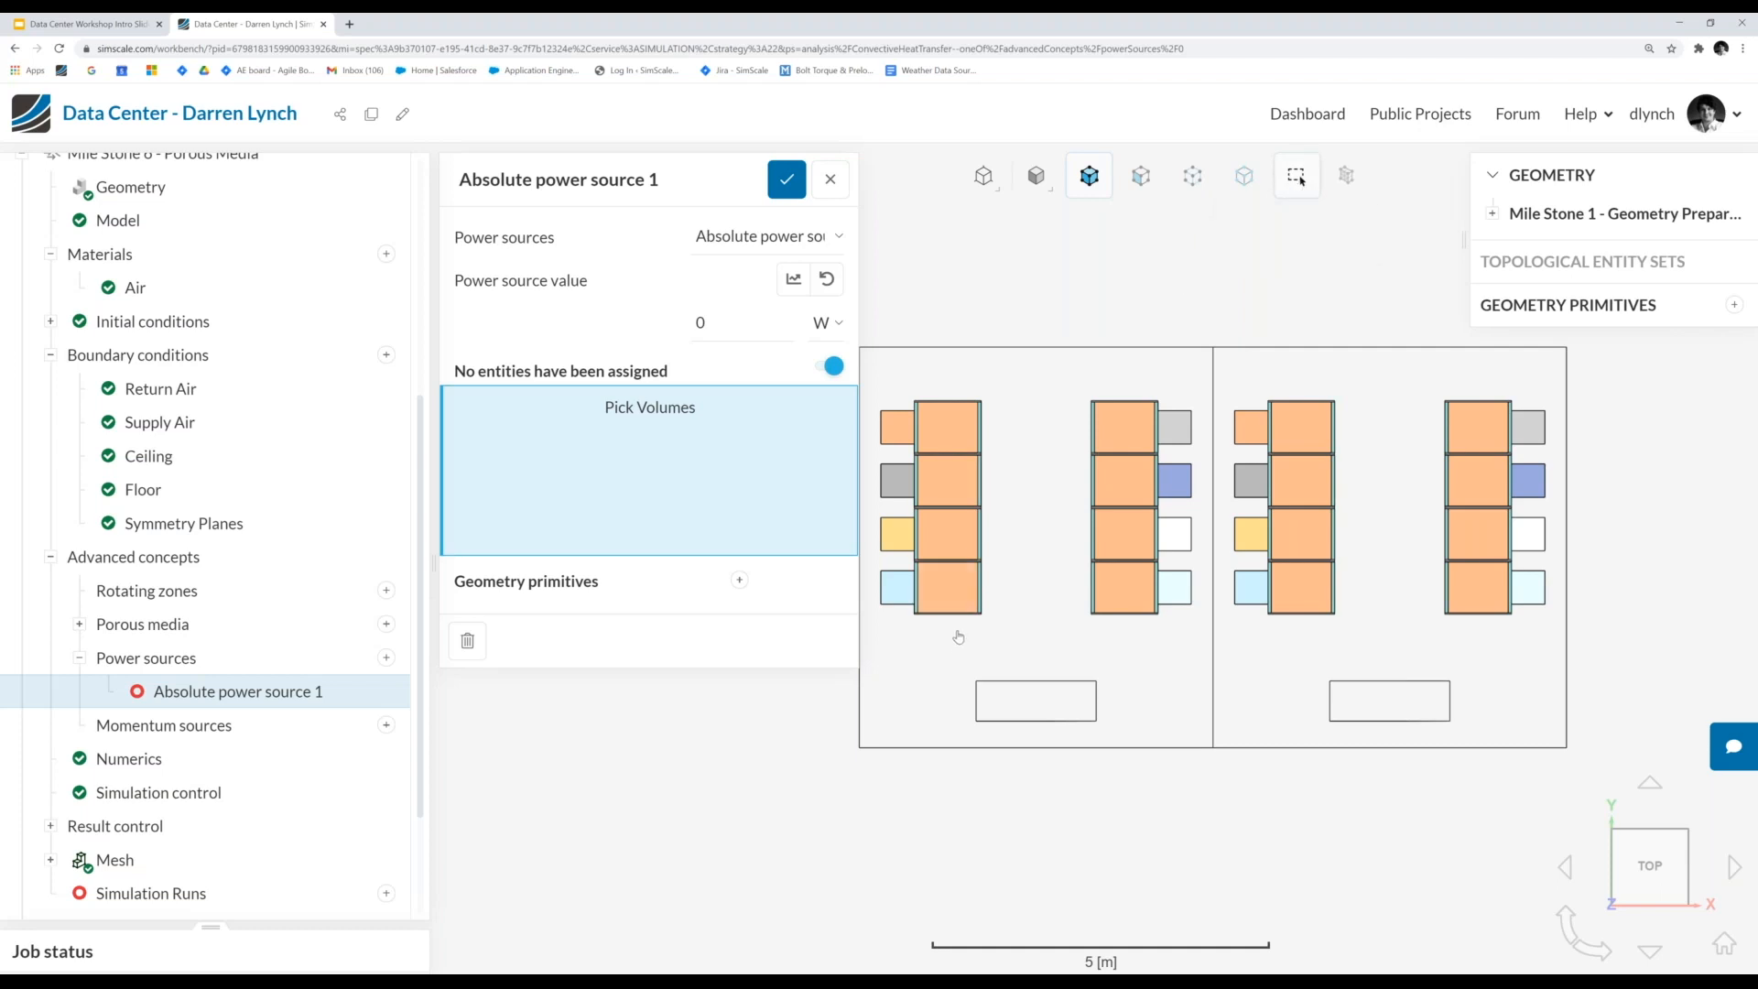
drag(961, 633, 934, 337)
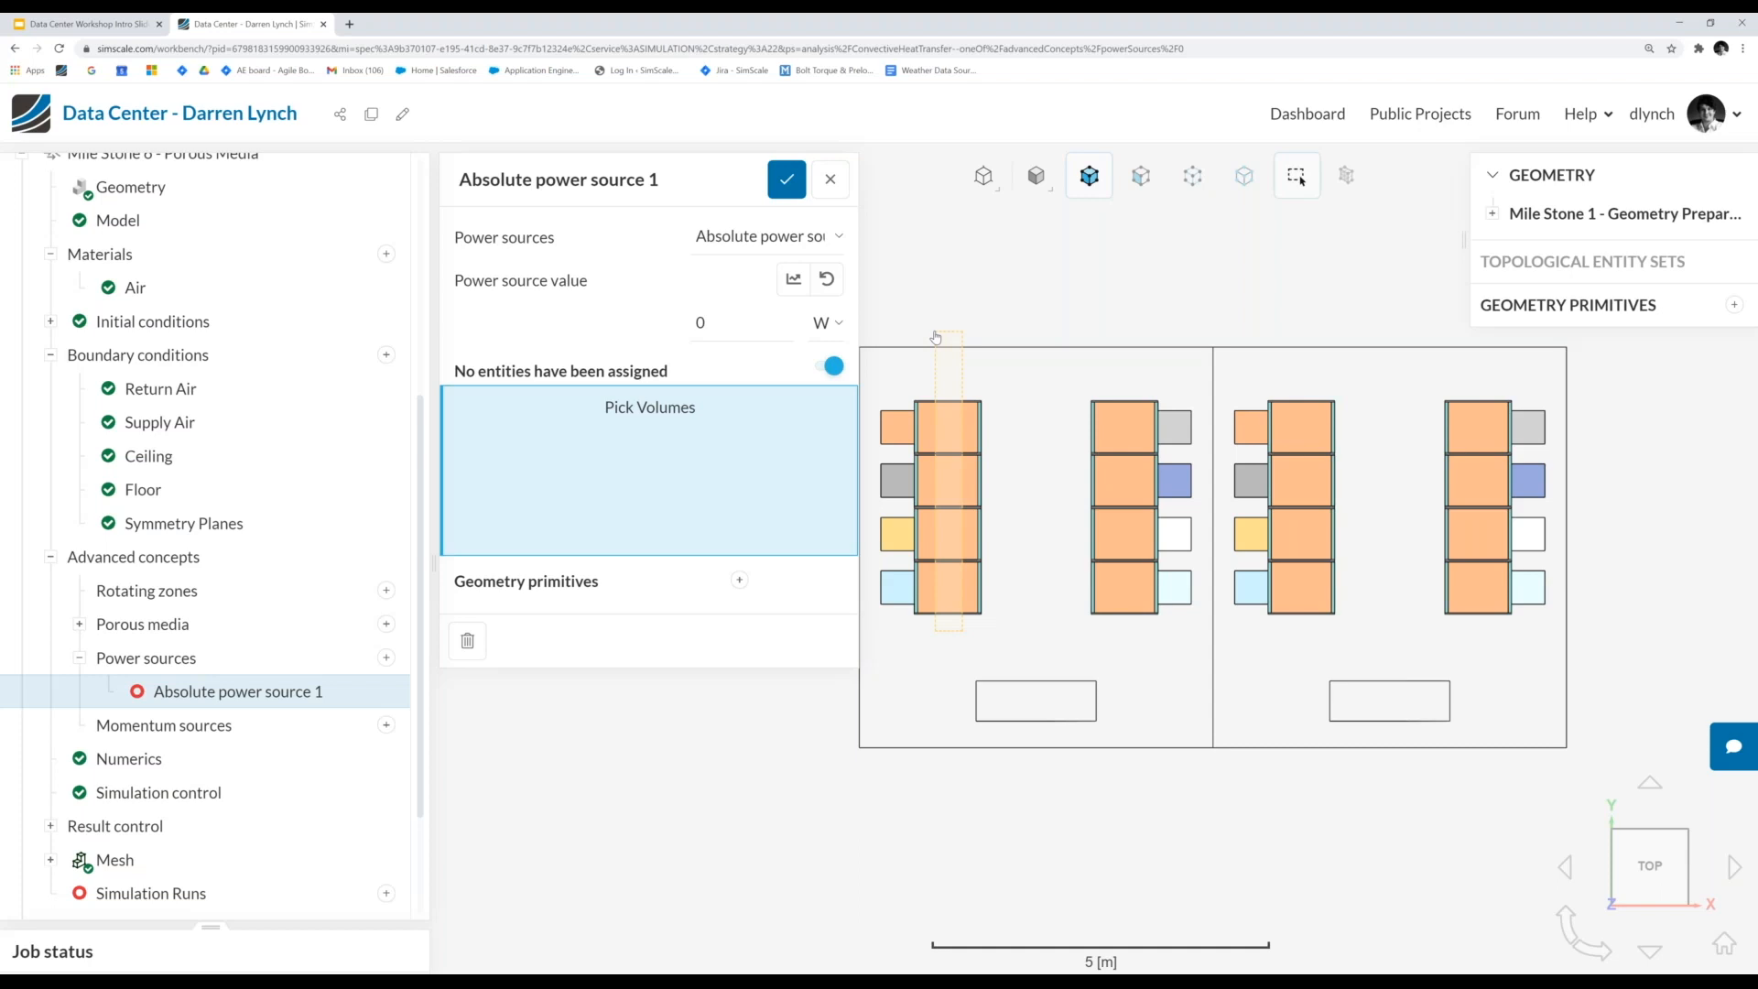
drag(935, 337, 935, 335)
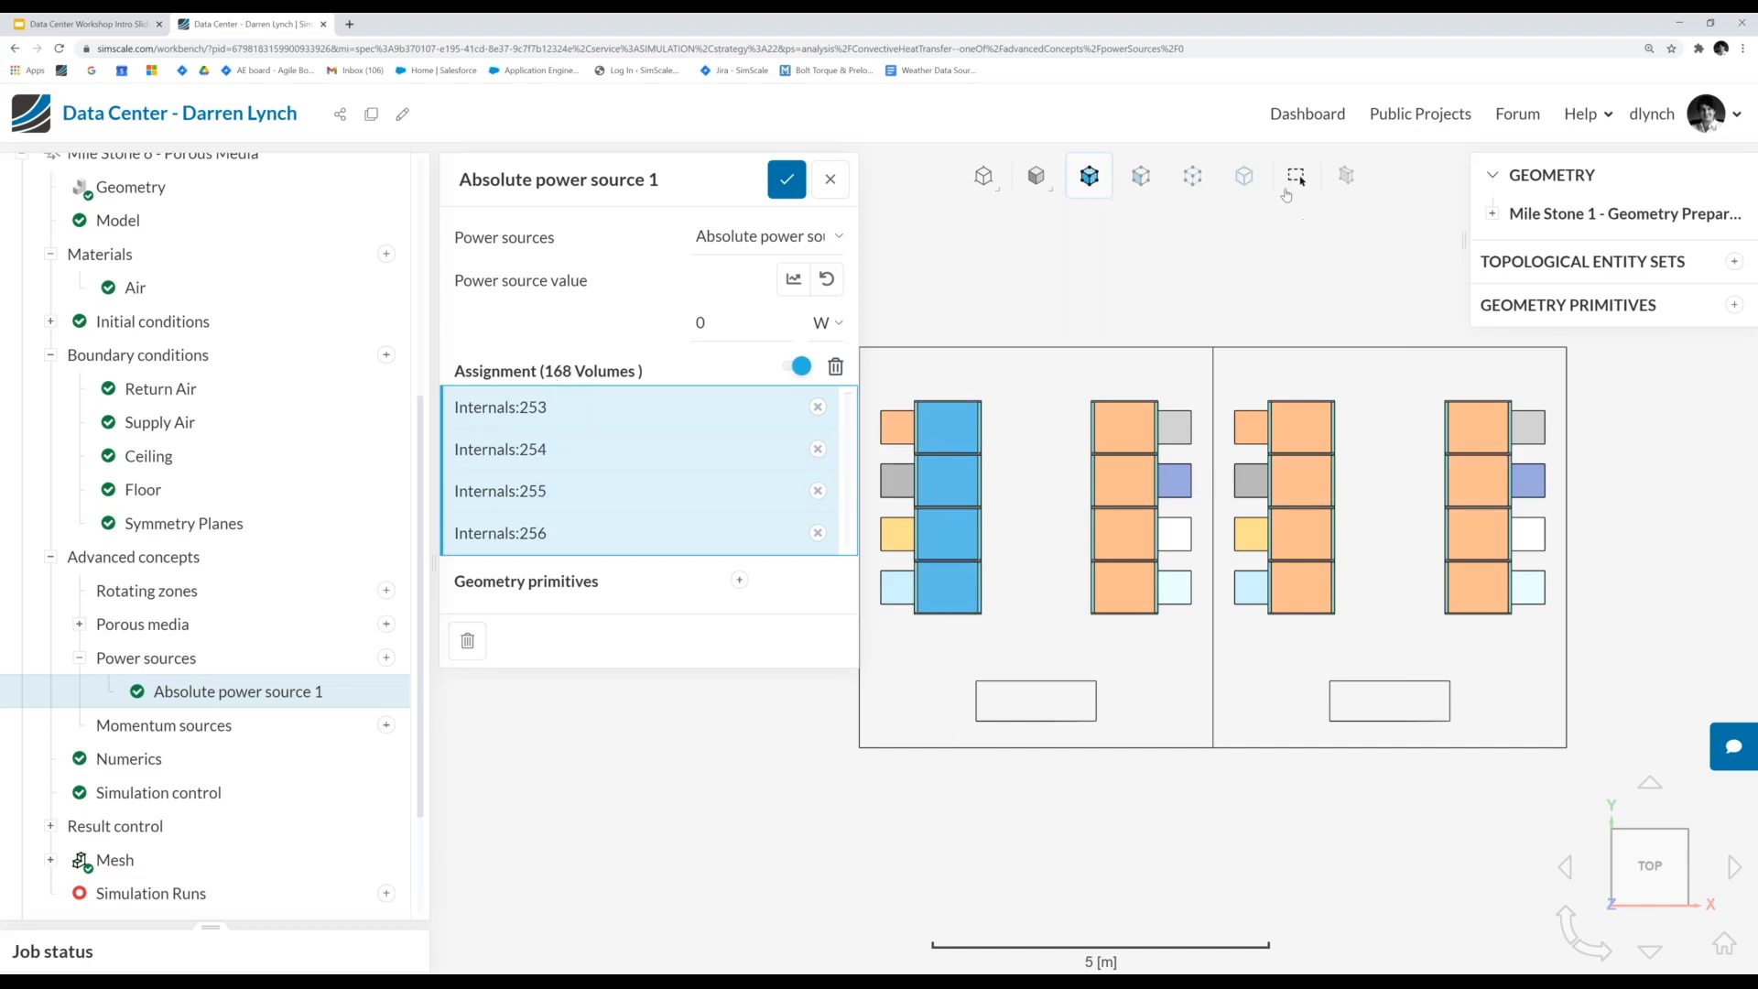
drag(1143, 637, 1109, 367)
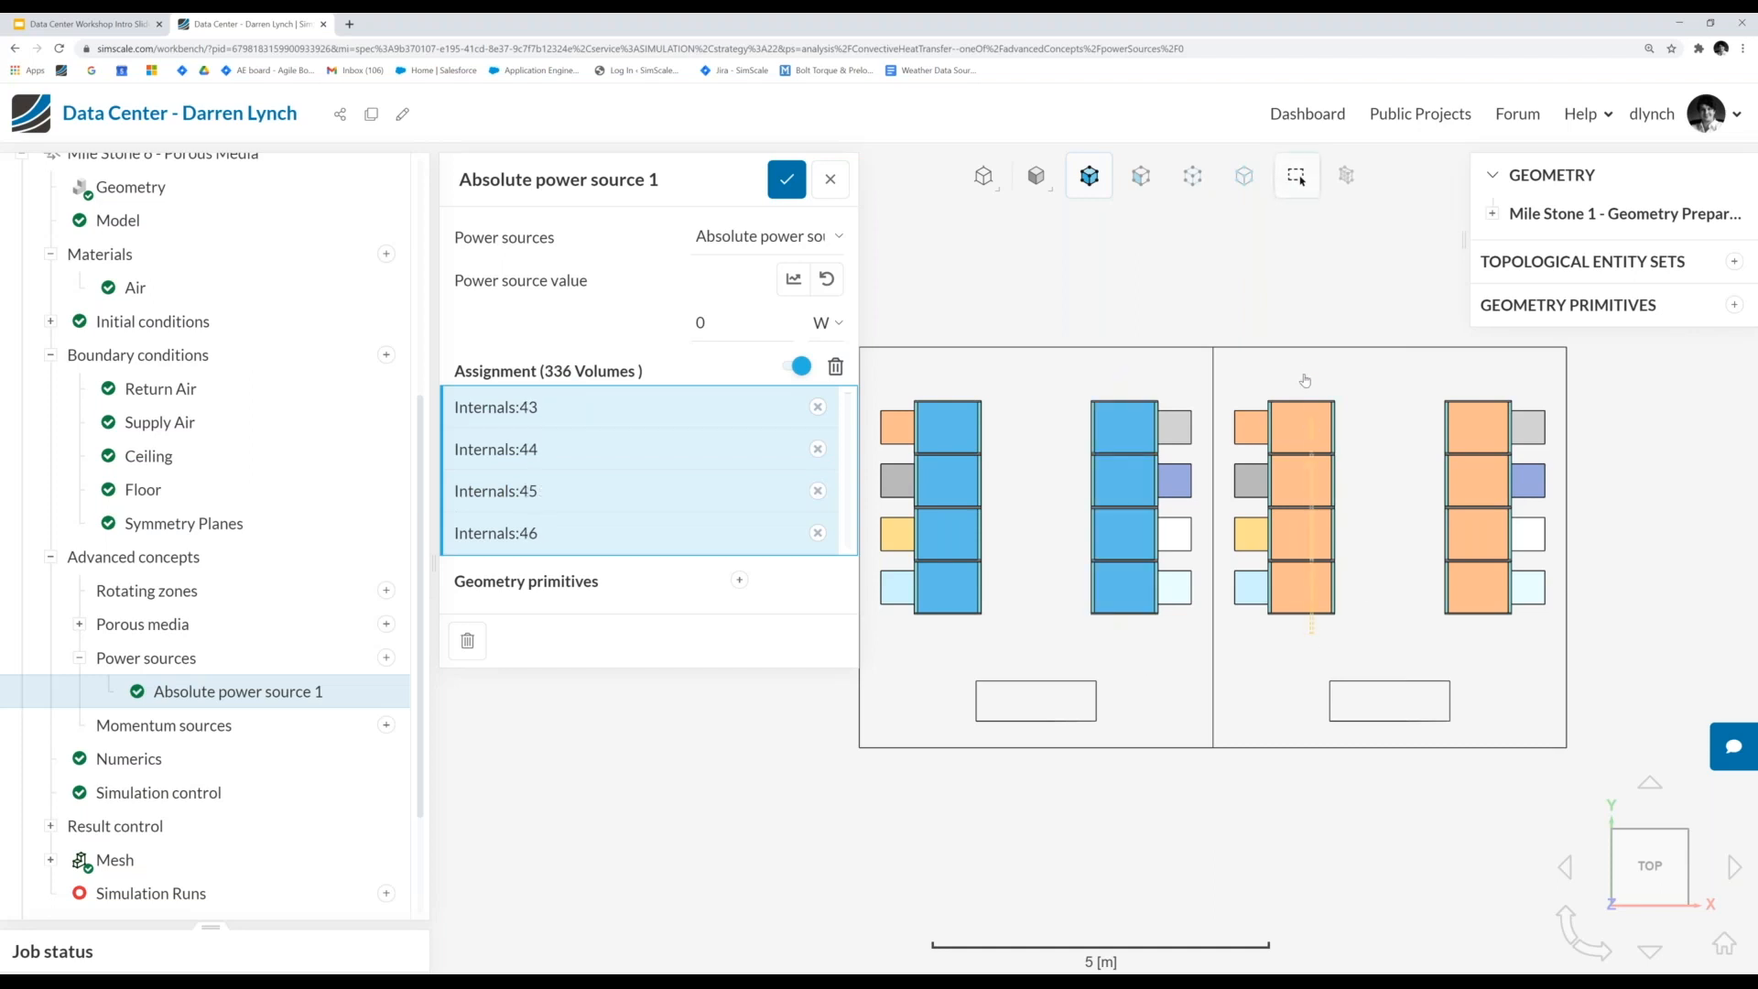
drag(1491, 644, 1467, 376)
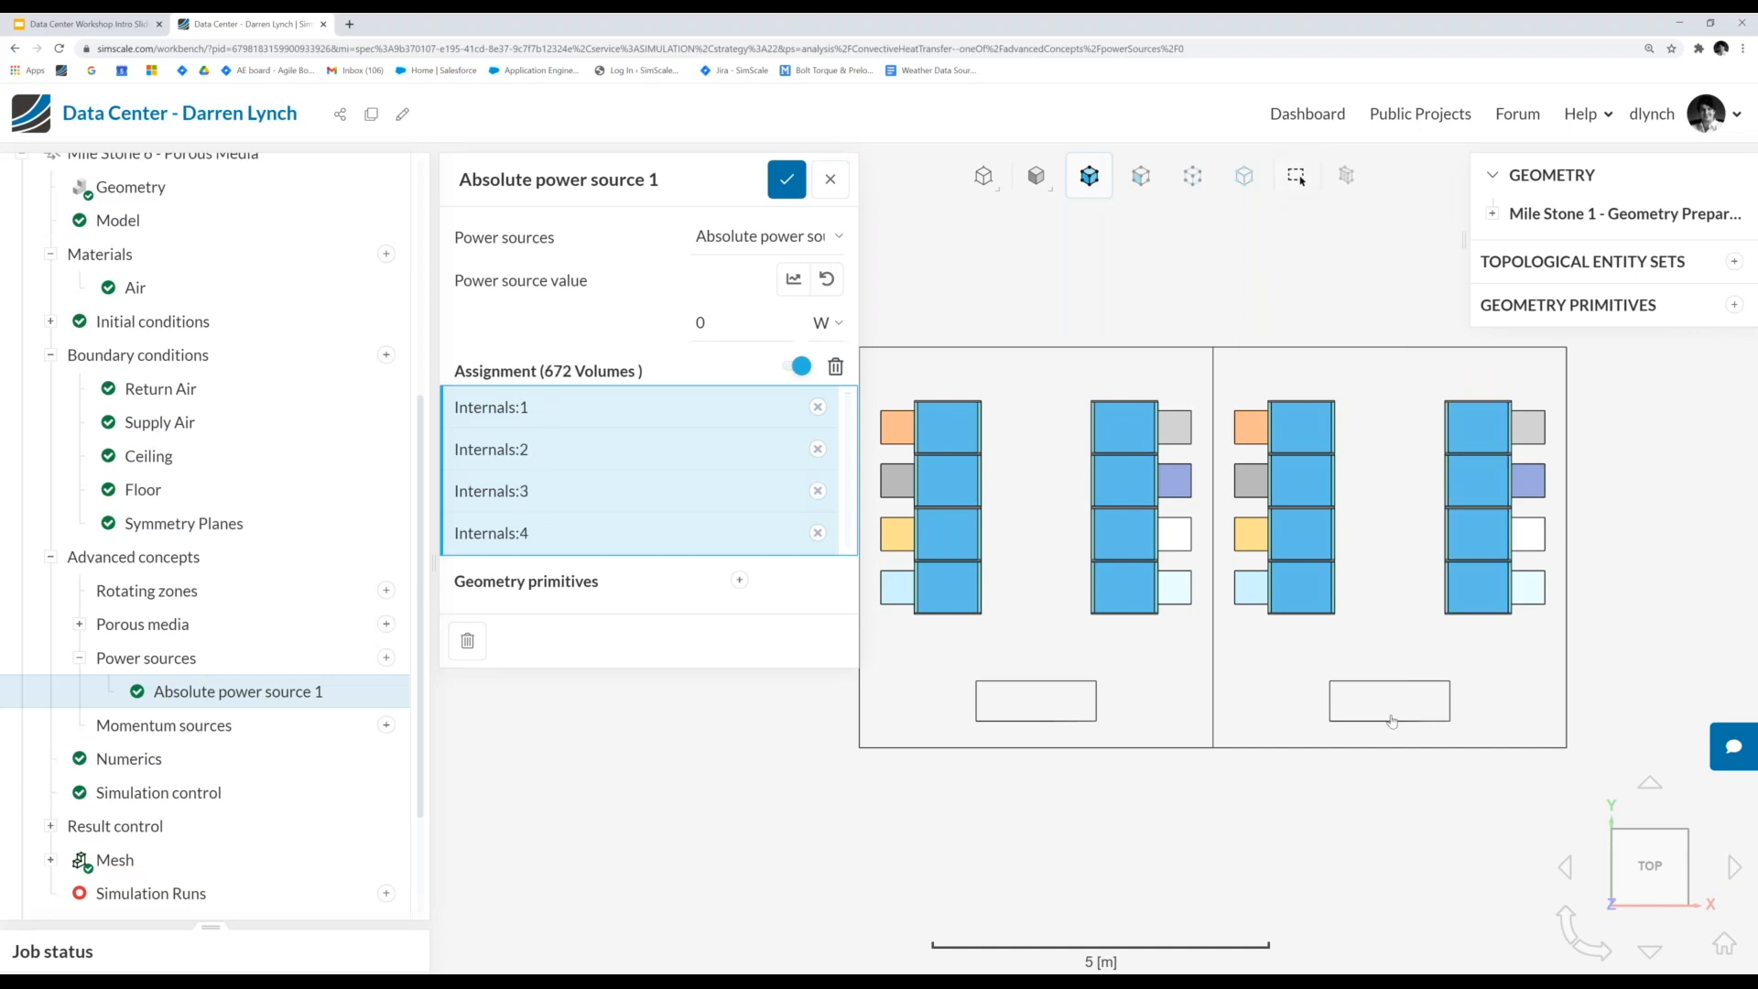
drag(1210, 788, 1310, 623)
- Rename the absolute power source to 'Heat', correcting the typo
click(659, 179)
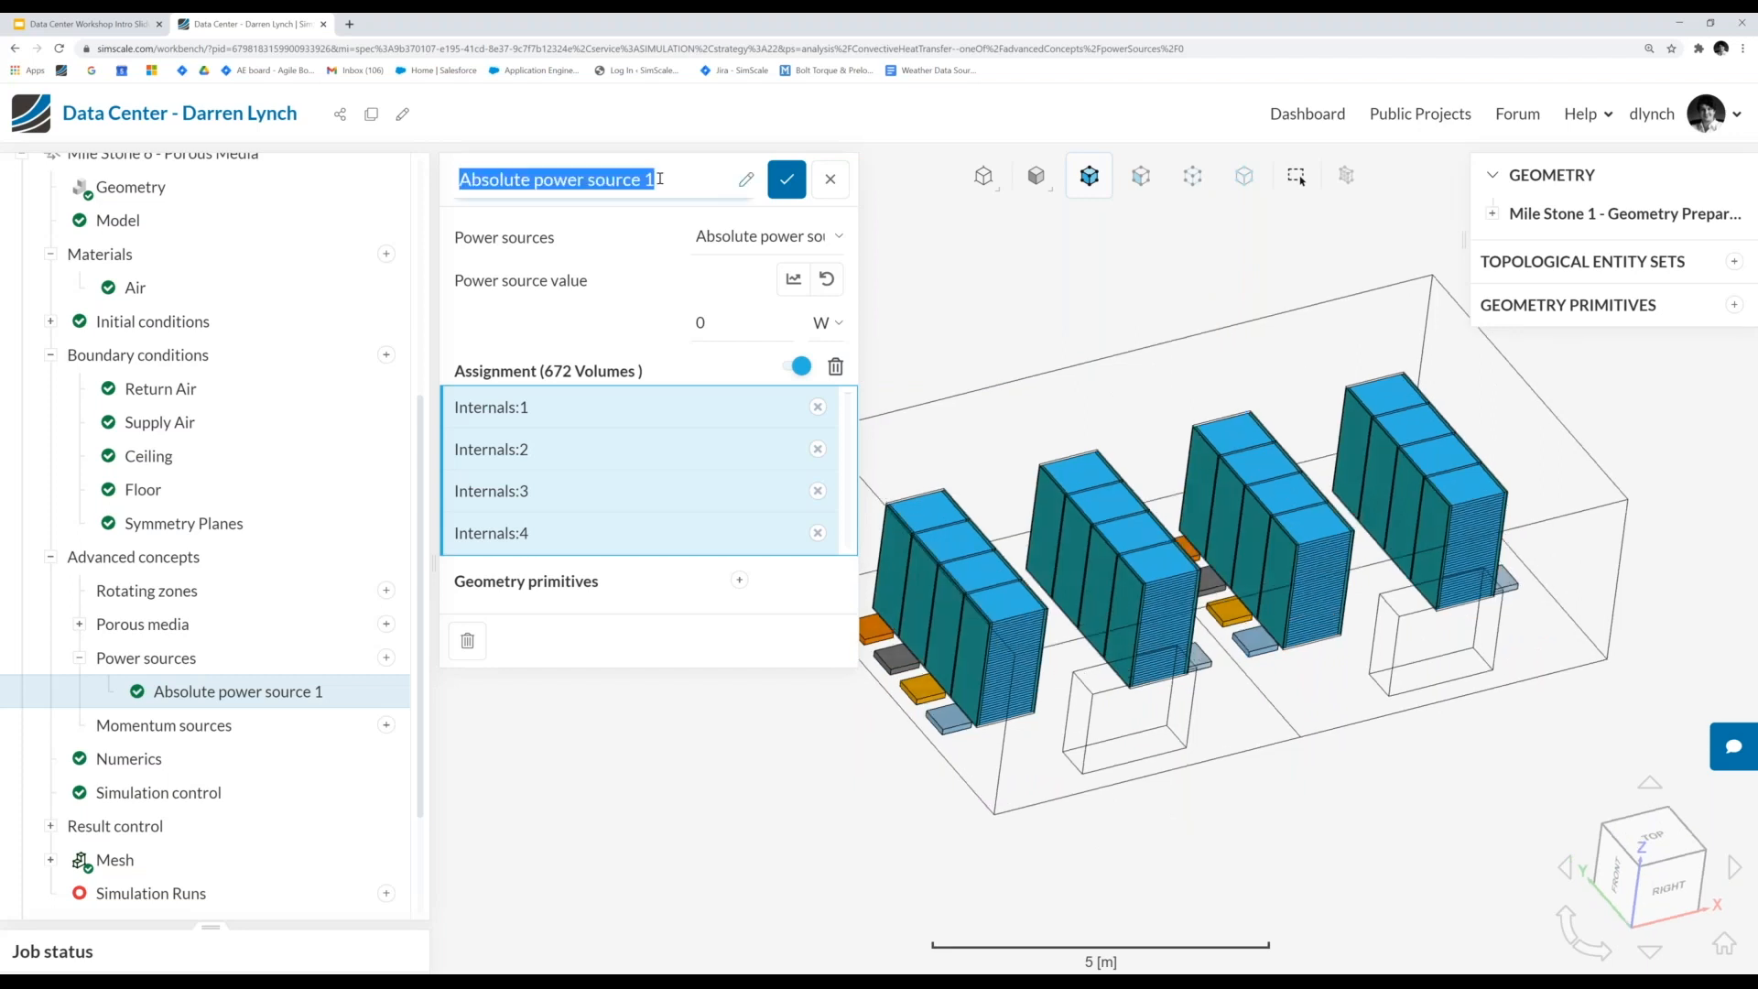
text(Heat )
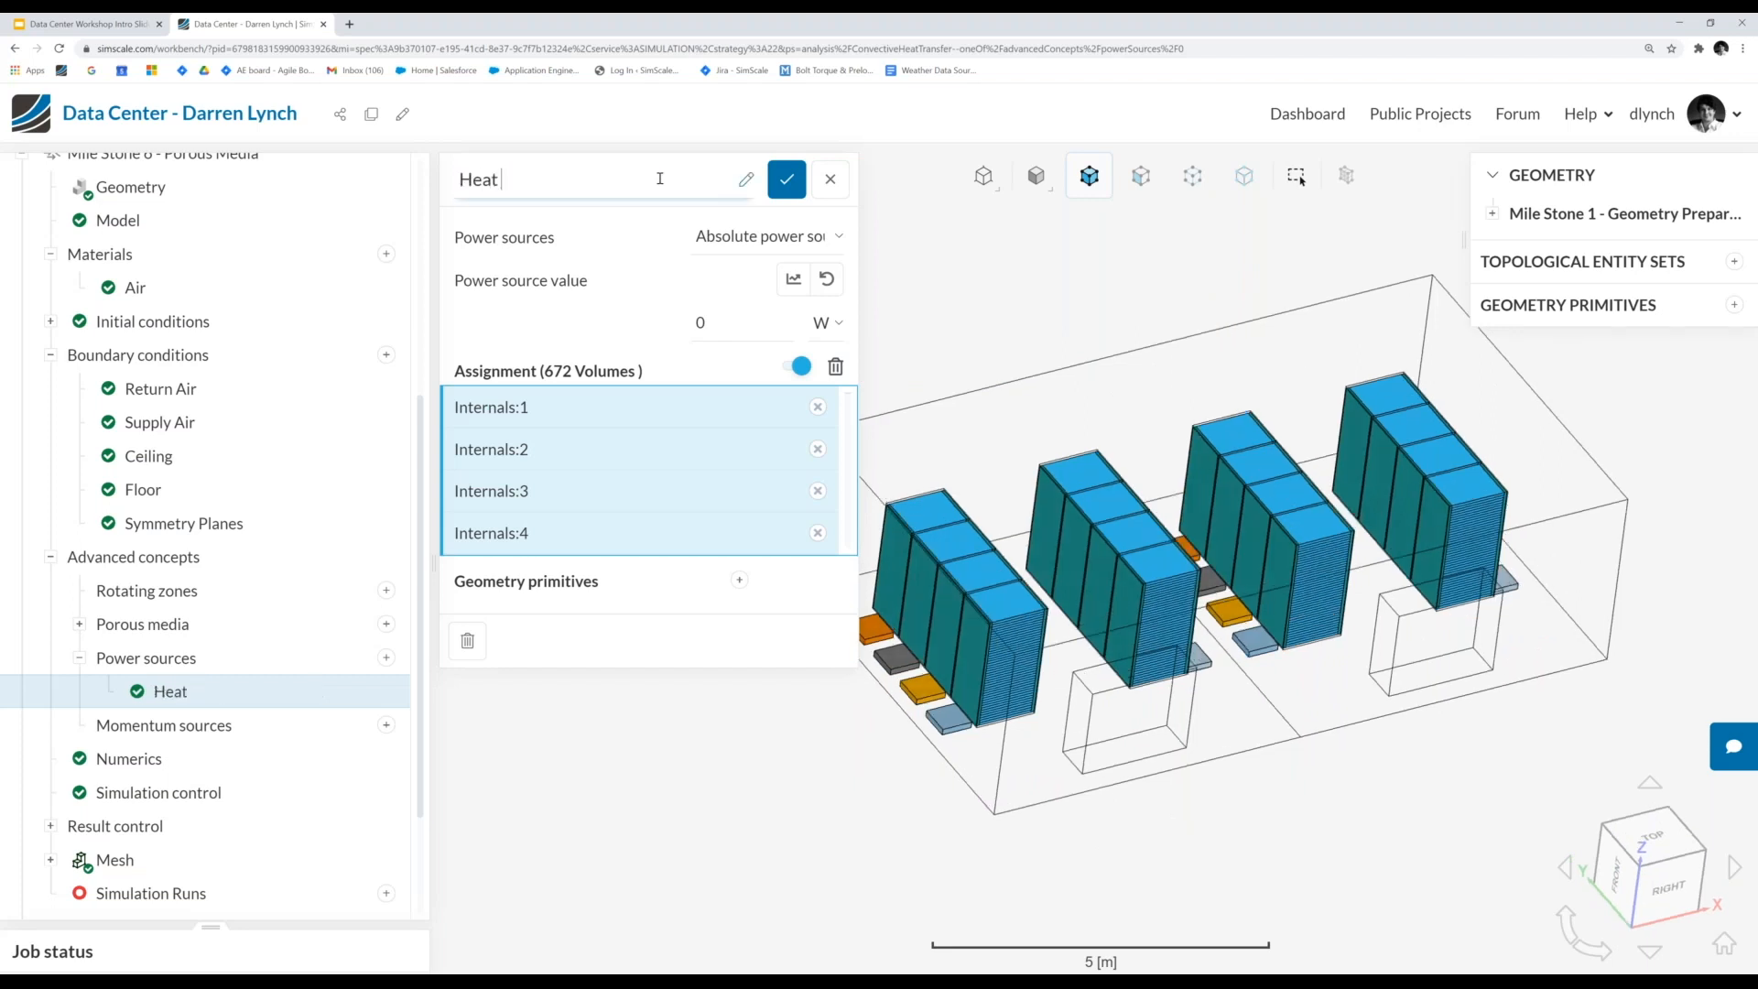
text(Sorce)
drag(528, 176, 537, 176)
text(se)
double_click(559, 180)
right_click(541, 180)
key(Escape)
drag(547, 178, 492, 180)
key(BackSpace)
text(t)
click(732, 318)
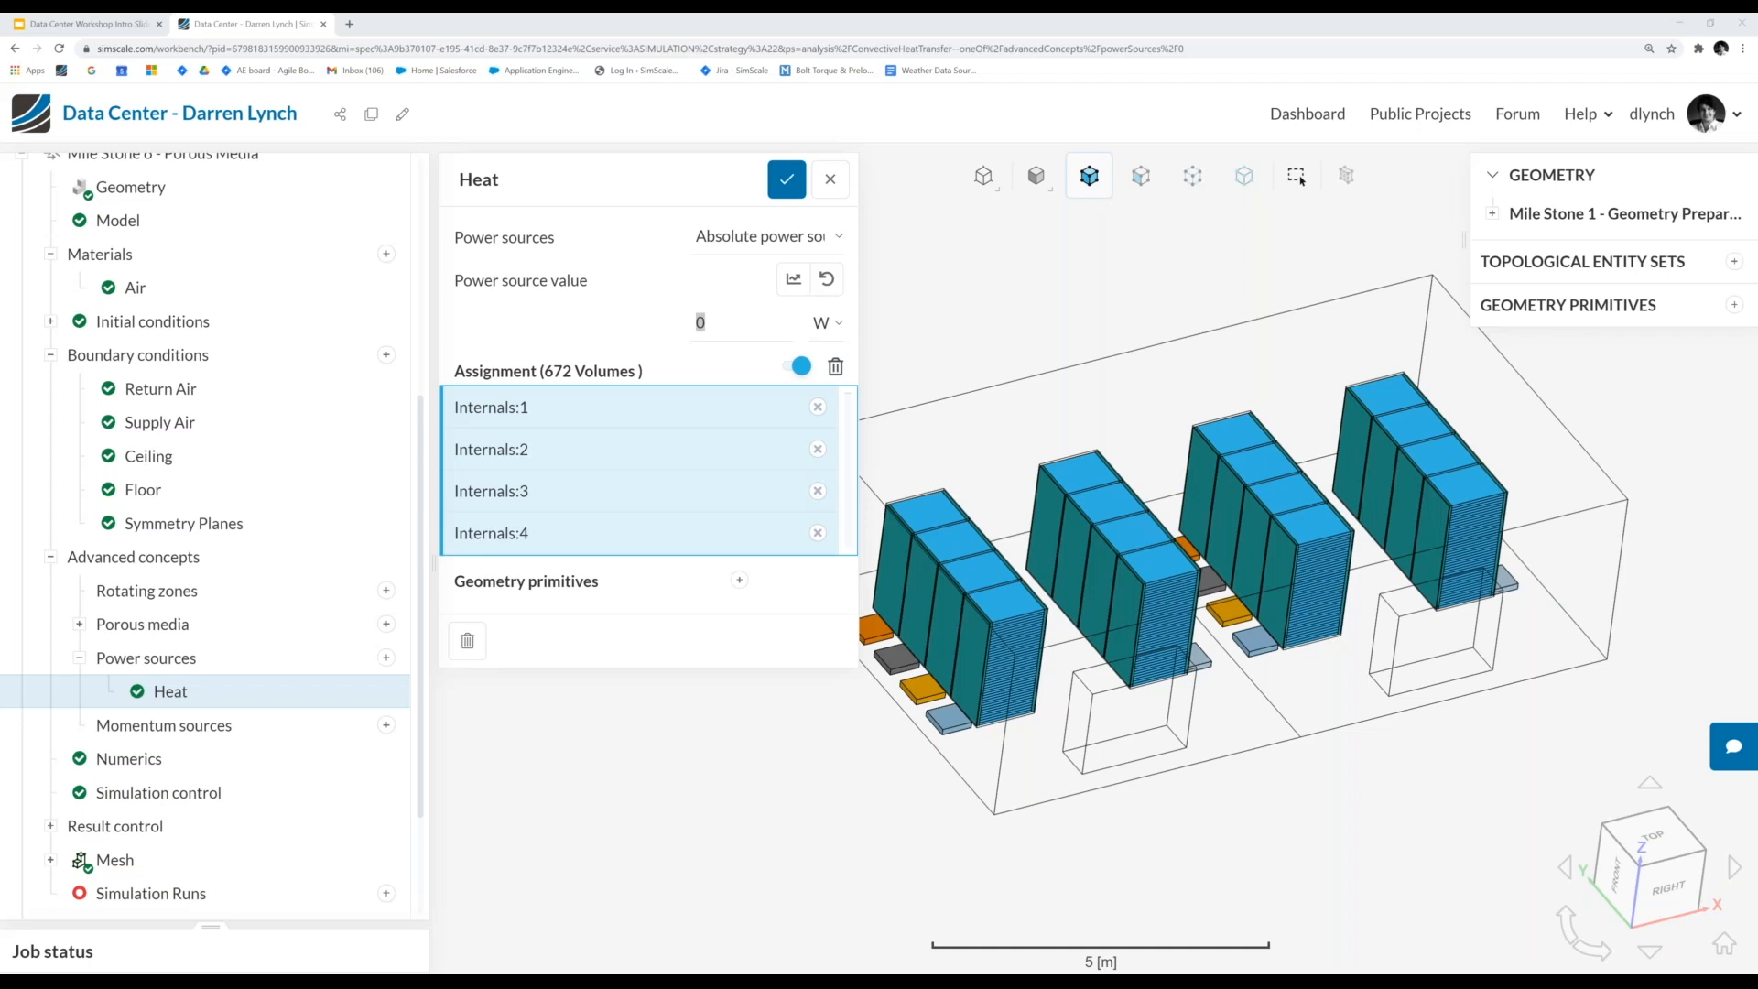
- Set the Heat power source value to 166.7 W and save it
double_click(724, 326)
text(1667)
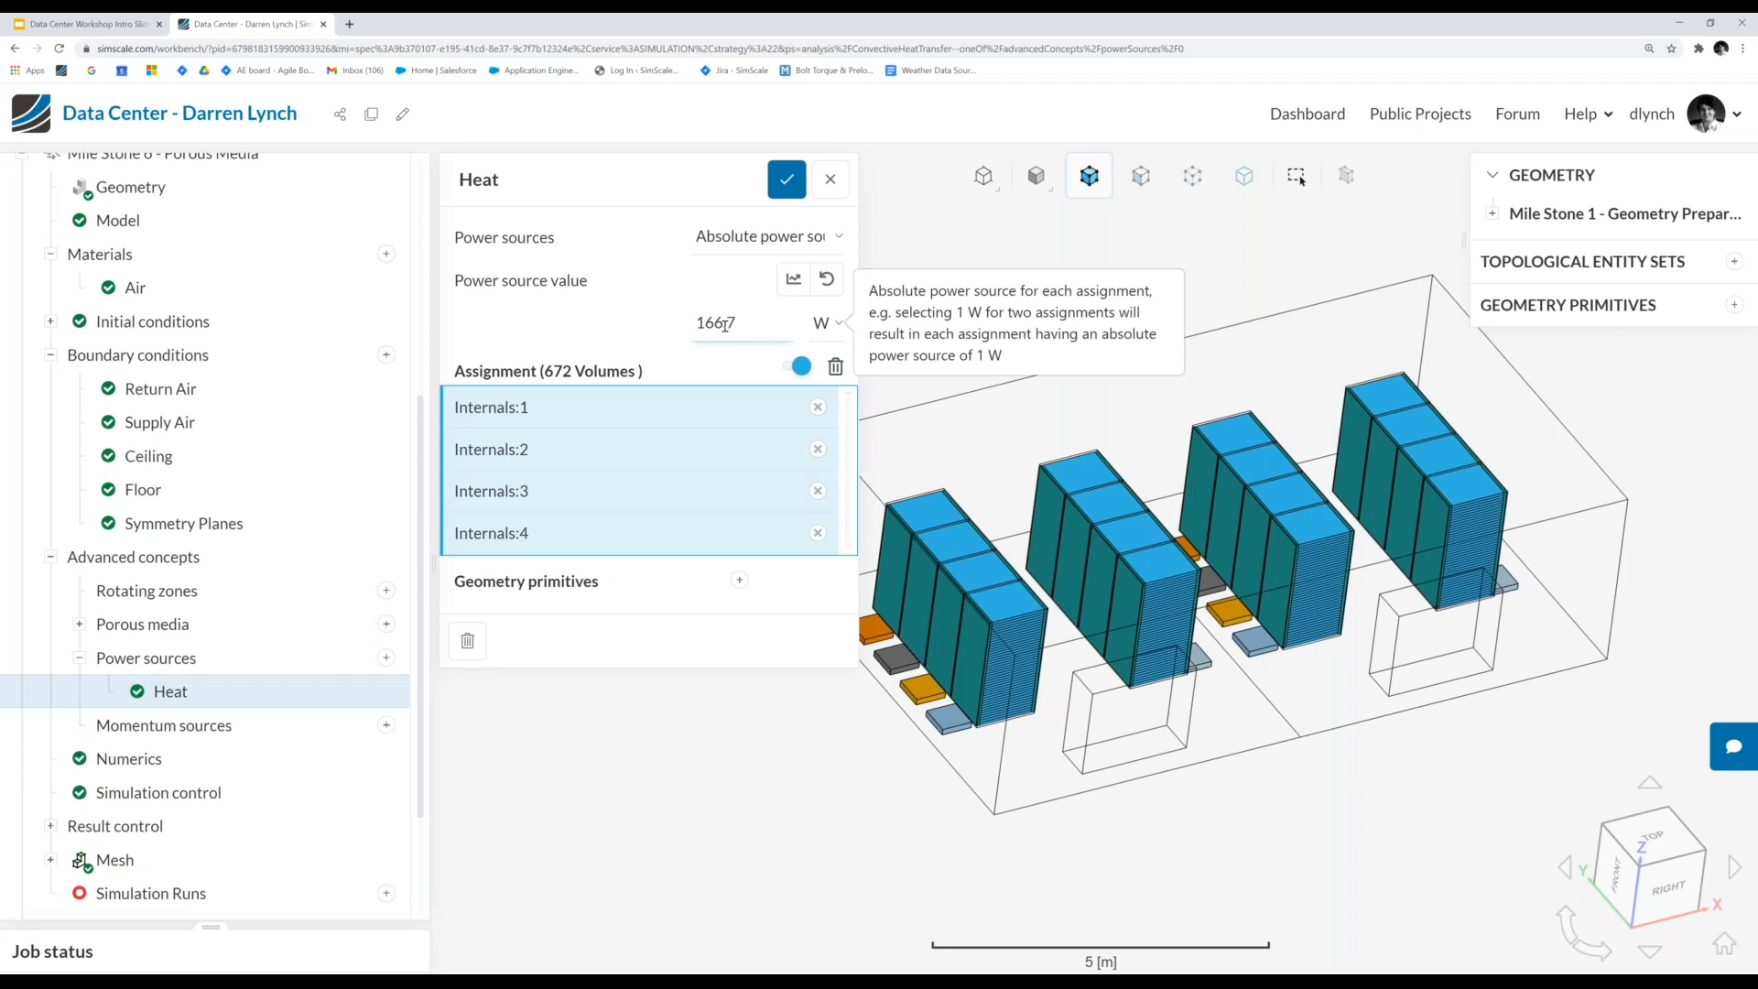
click(724, 325)
text(.)
click(787, 179)
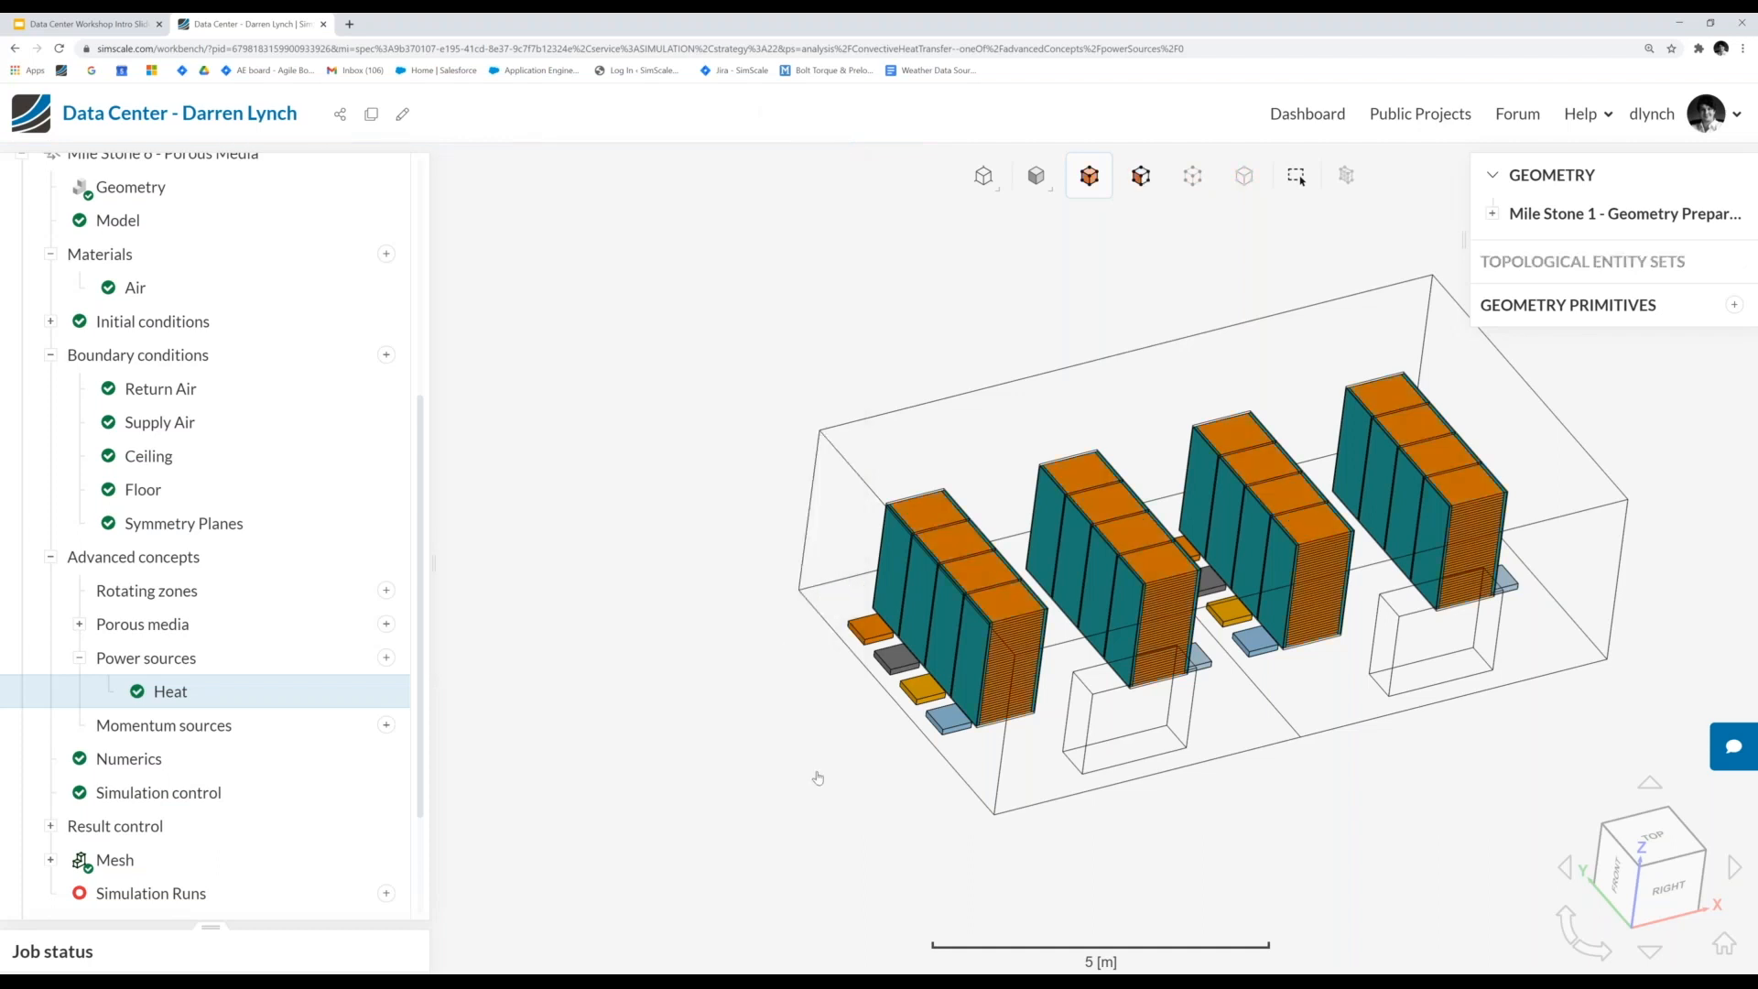
- Collapse Mile Stone 6 and open the Mile Stone 7 - Power Source simulation
drag(848, 769, 733, 732)
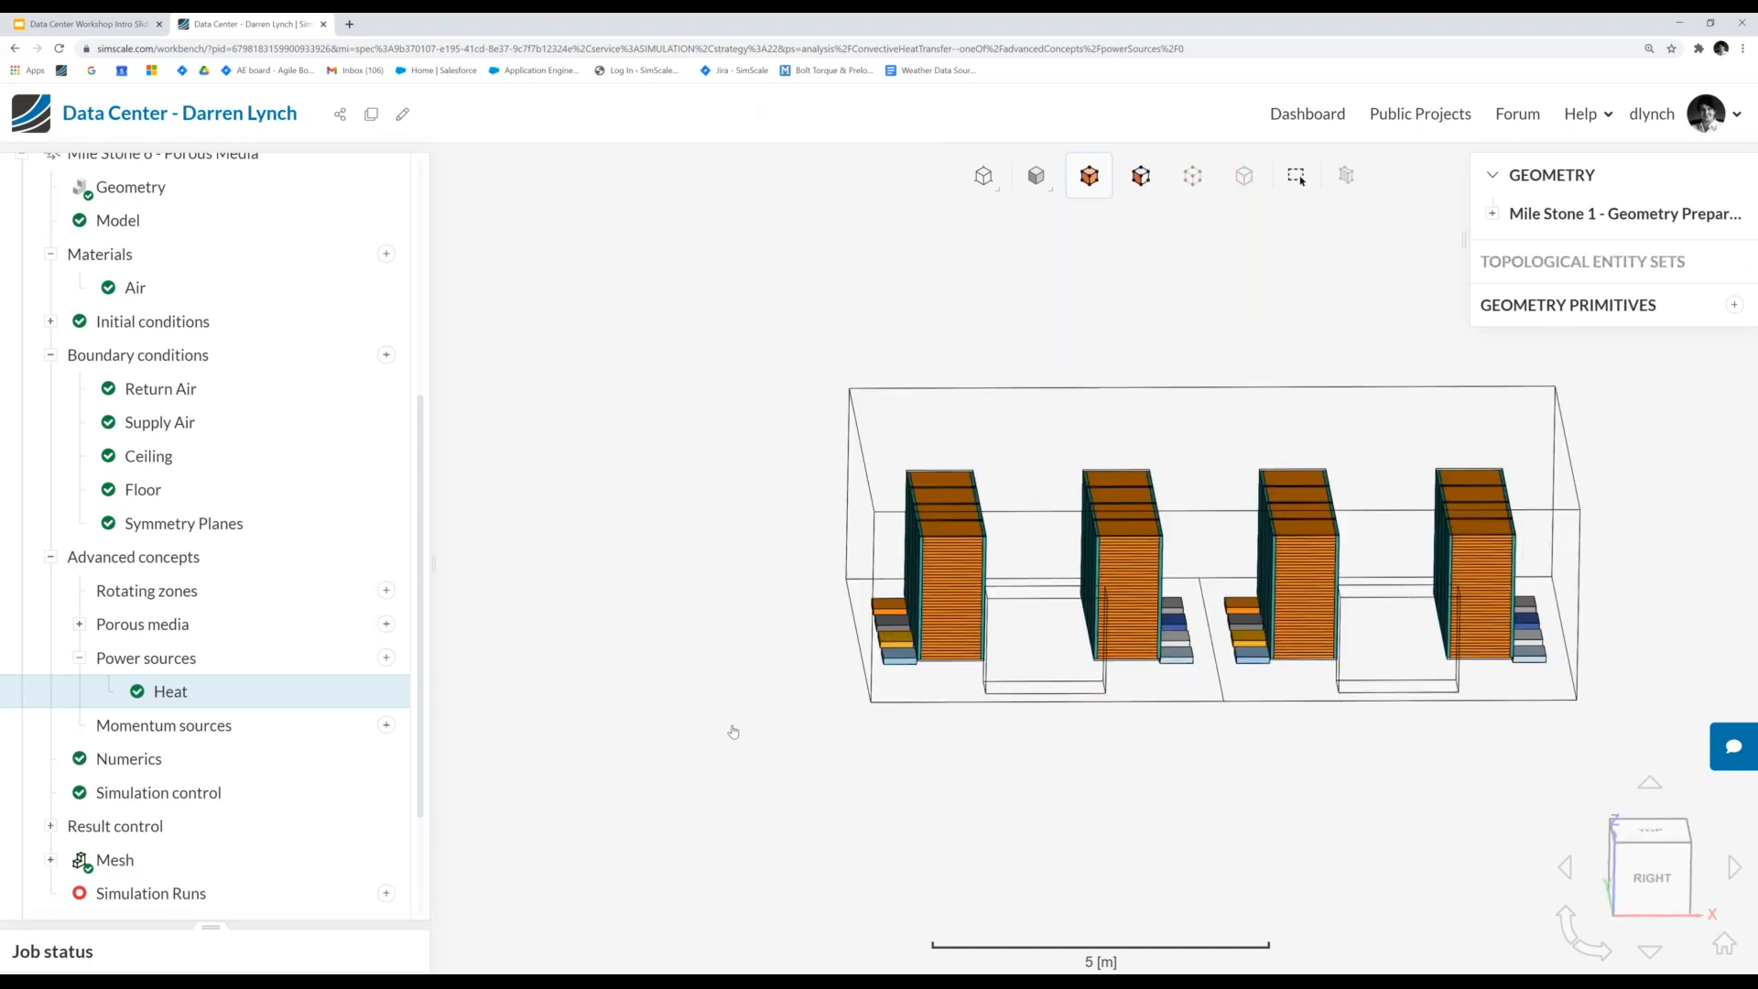
scroll(27, 367, up, 3)
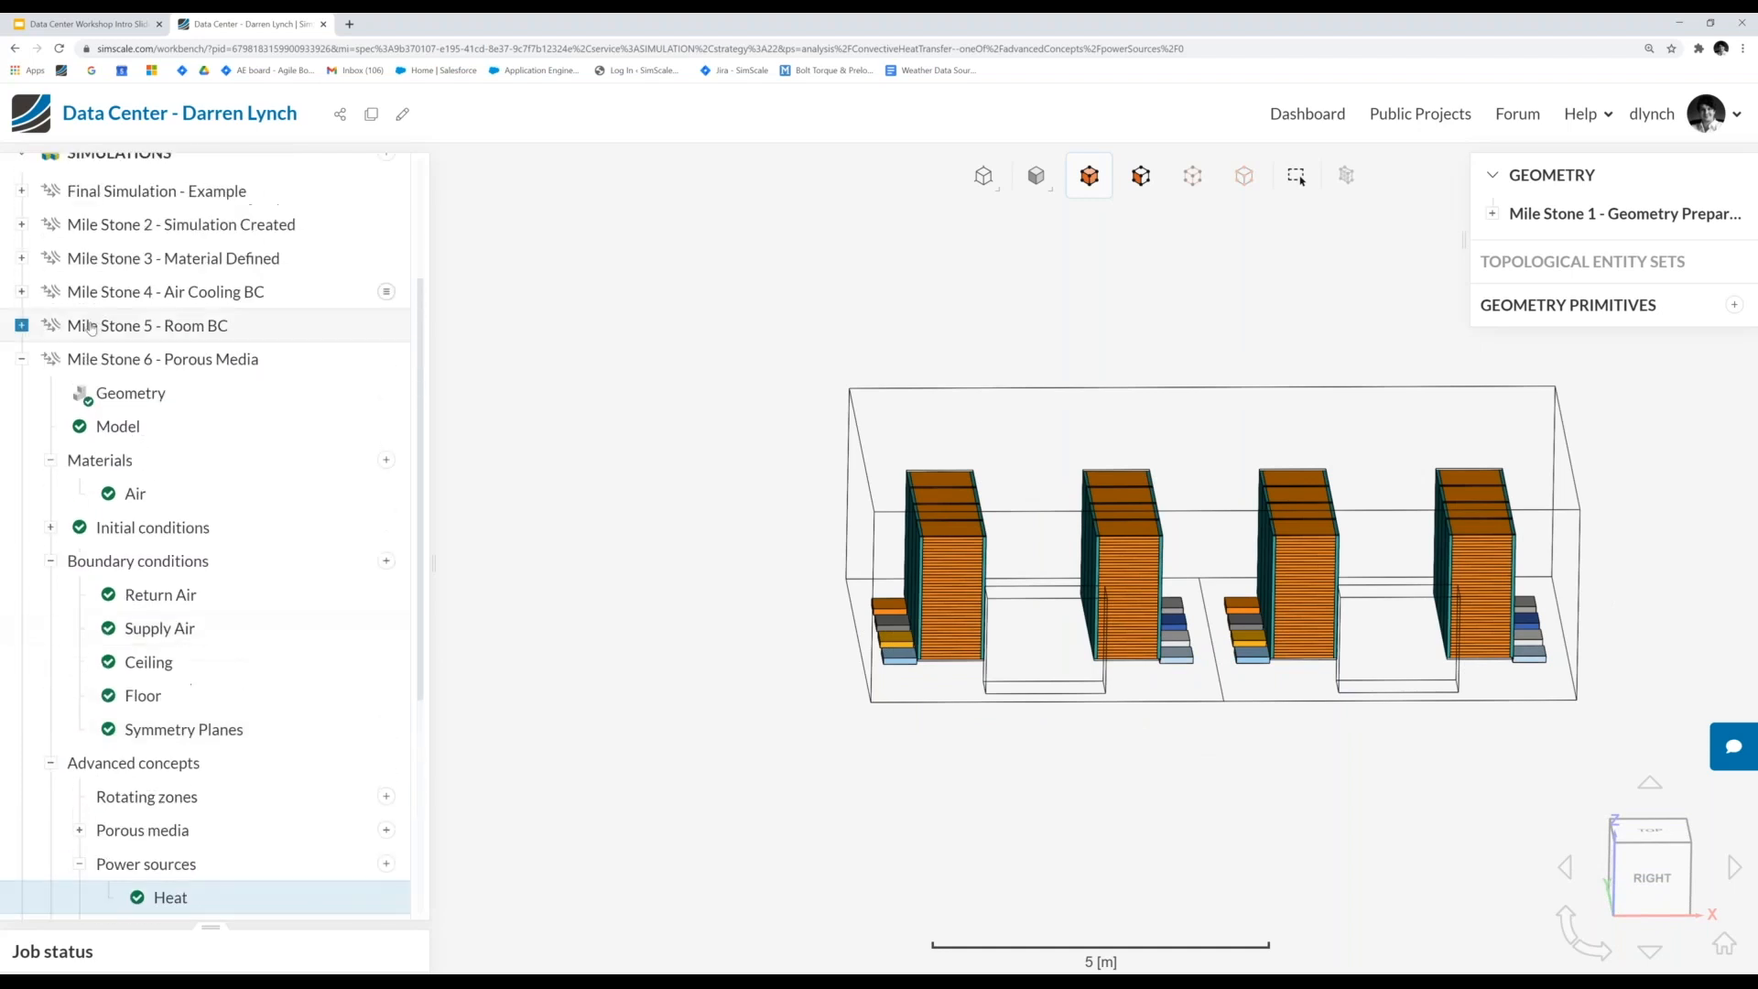
click(22, 360)
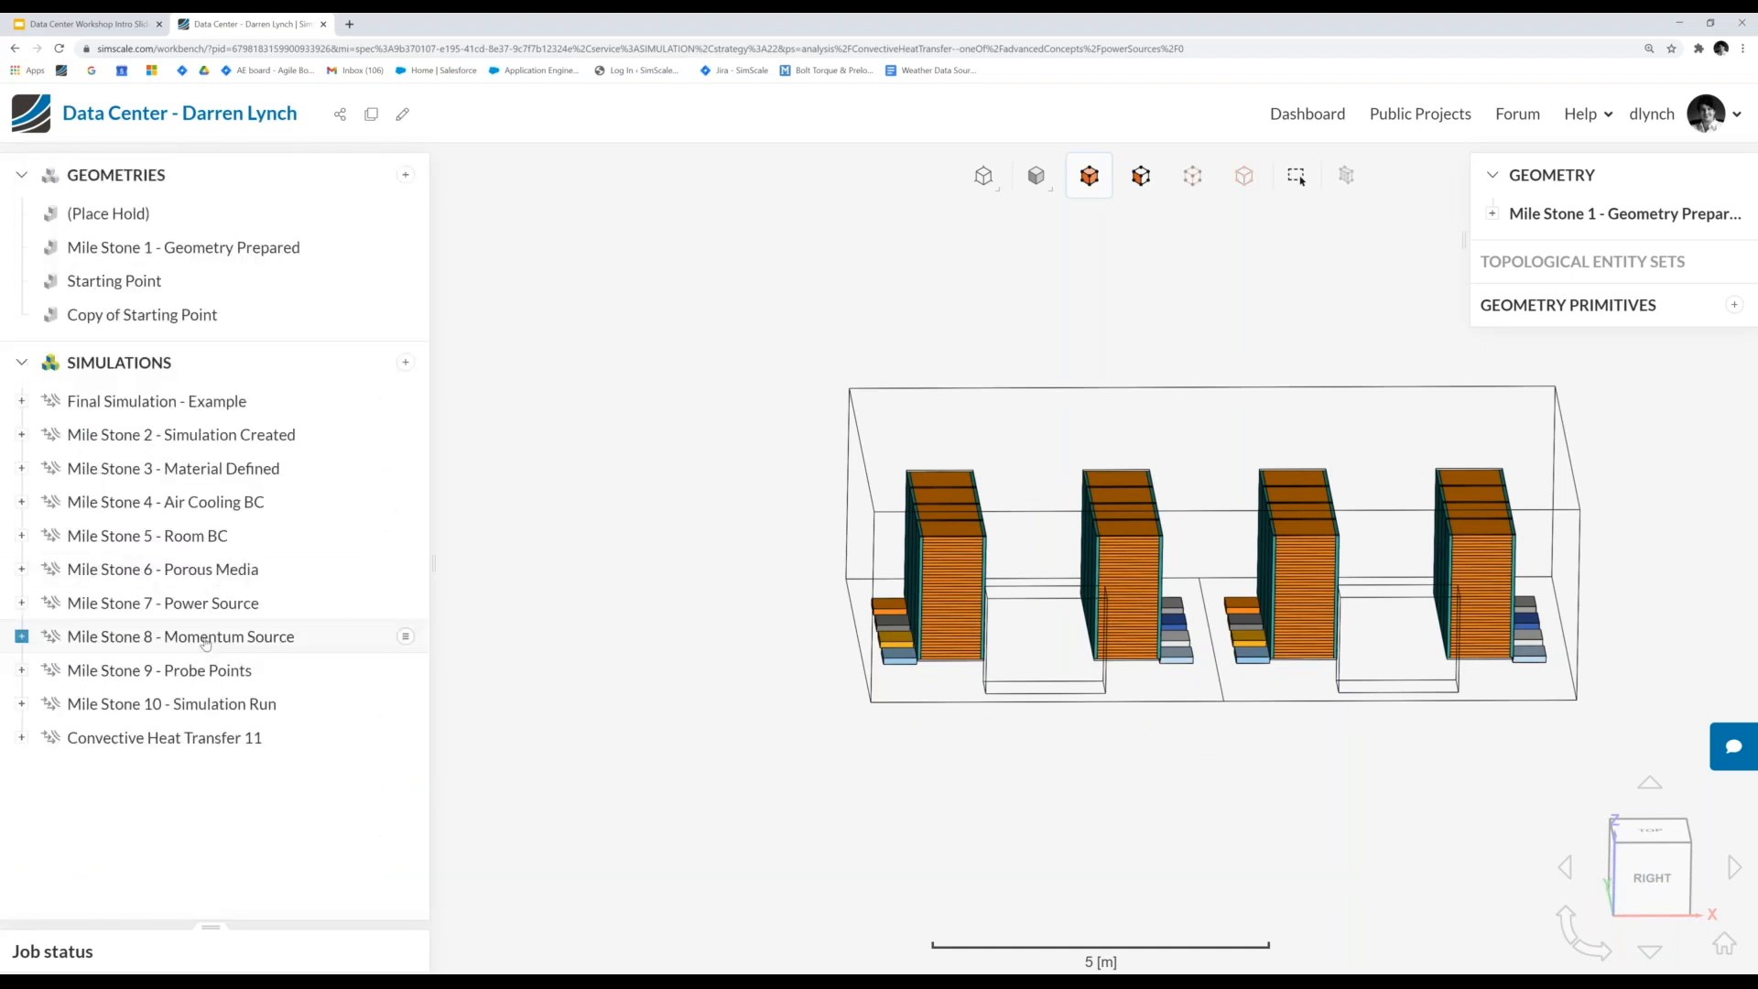
click(140, 602)
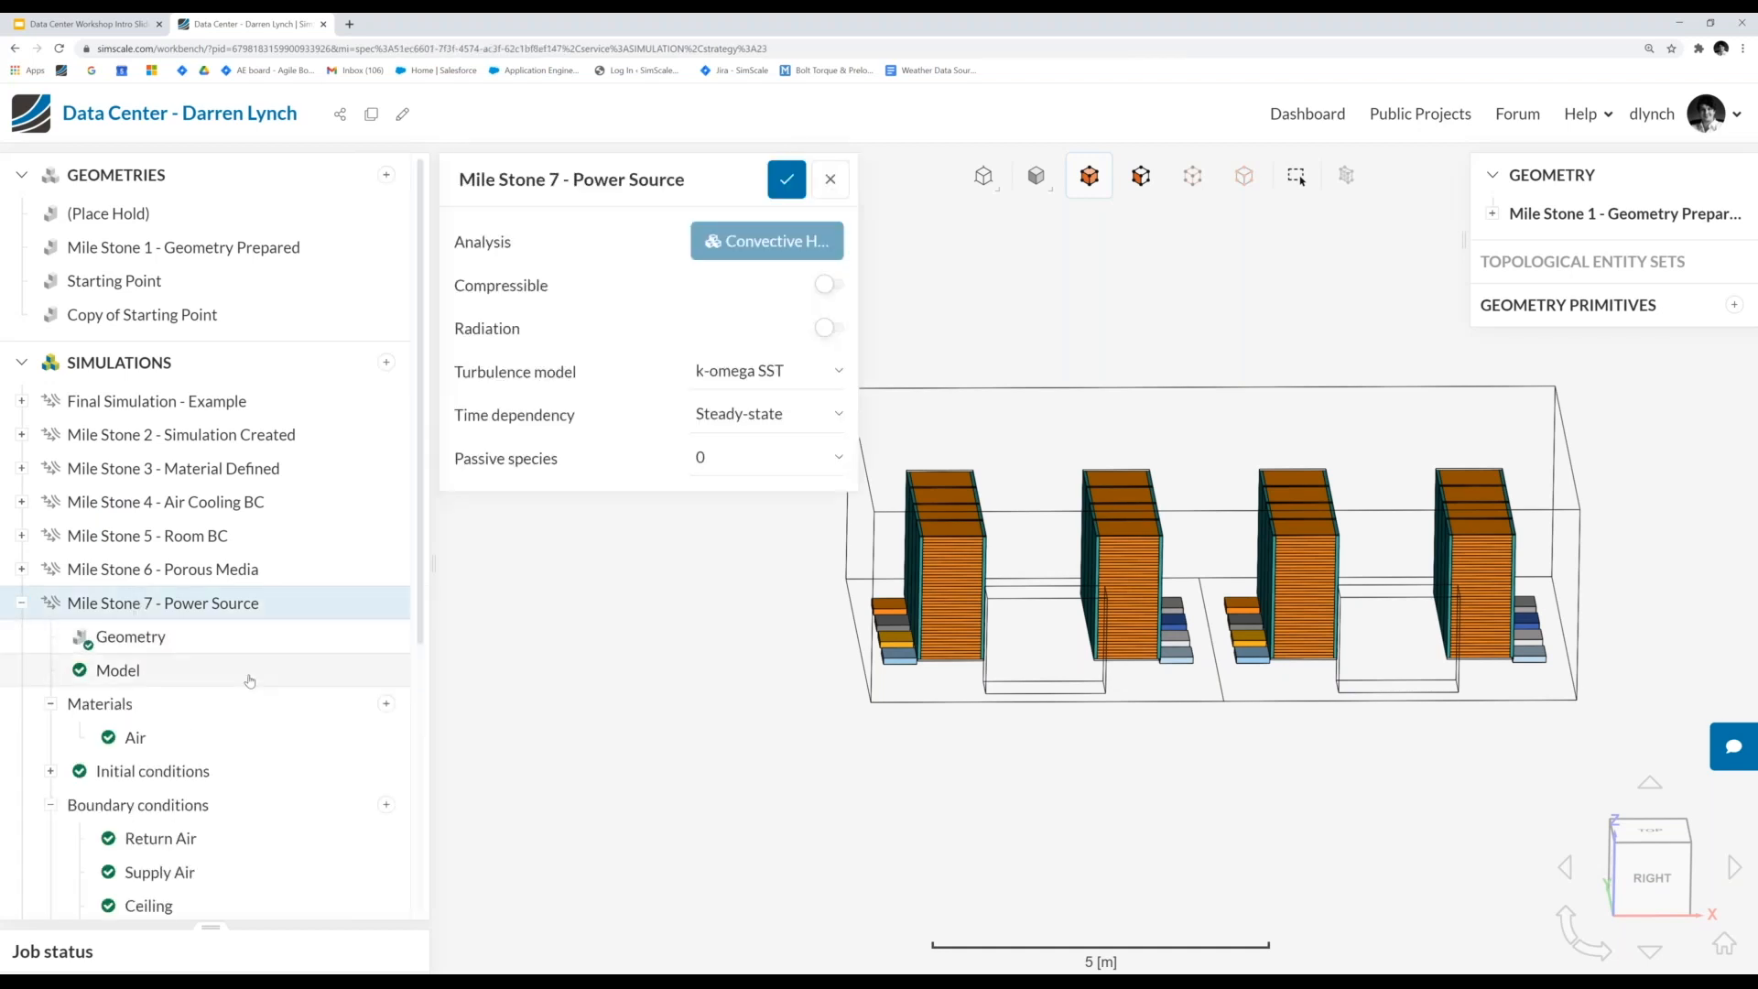
- Expand Advanced concepts and add a new momentum source
scroll(249, 680, down, 5)
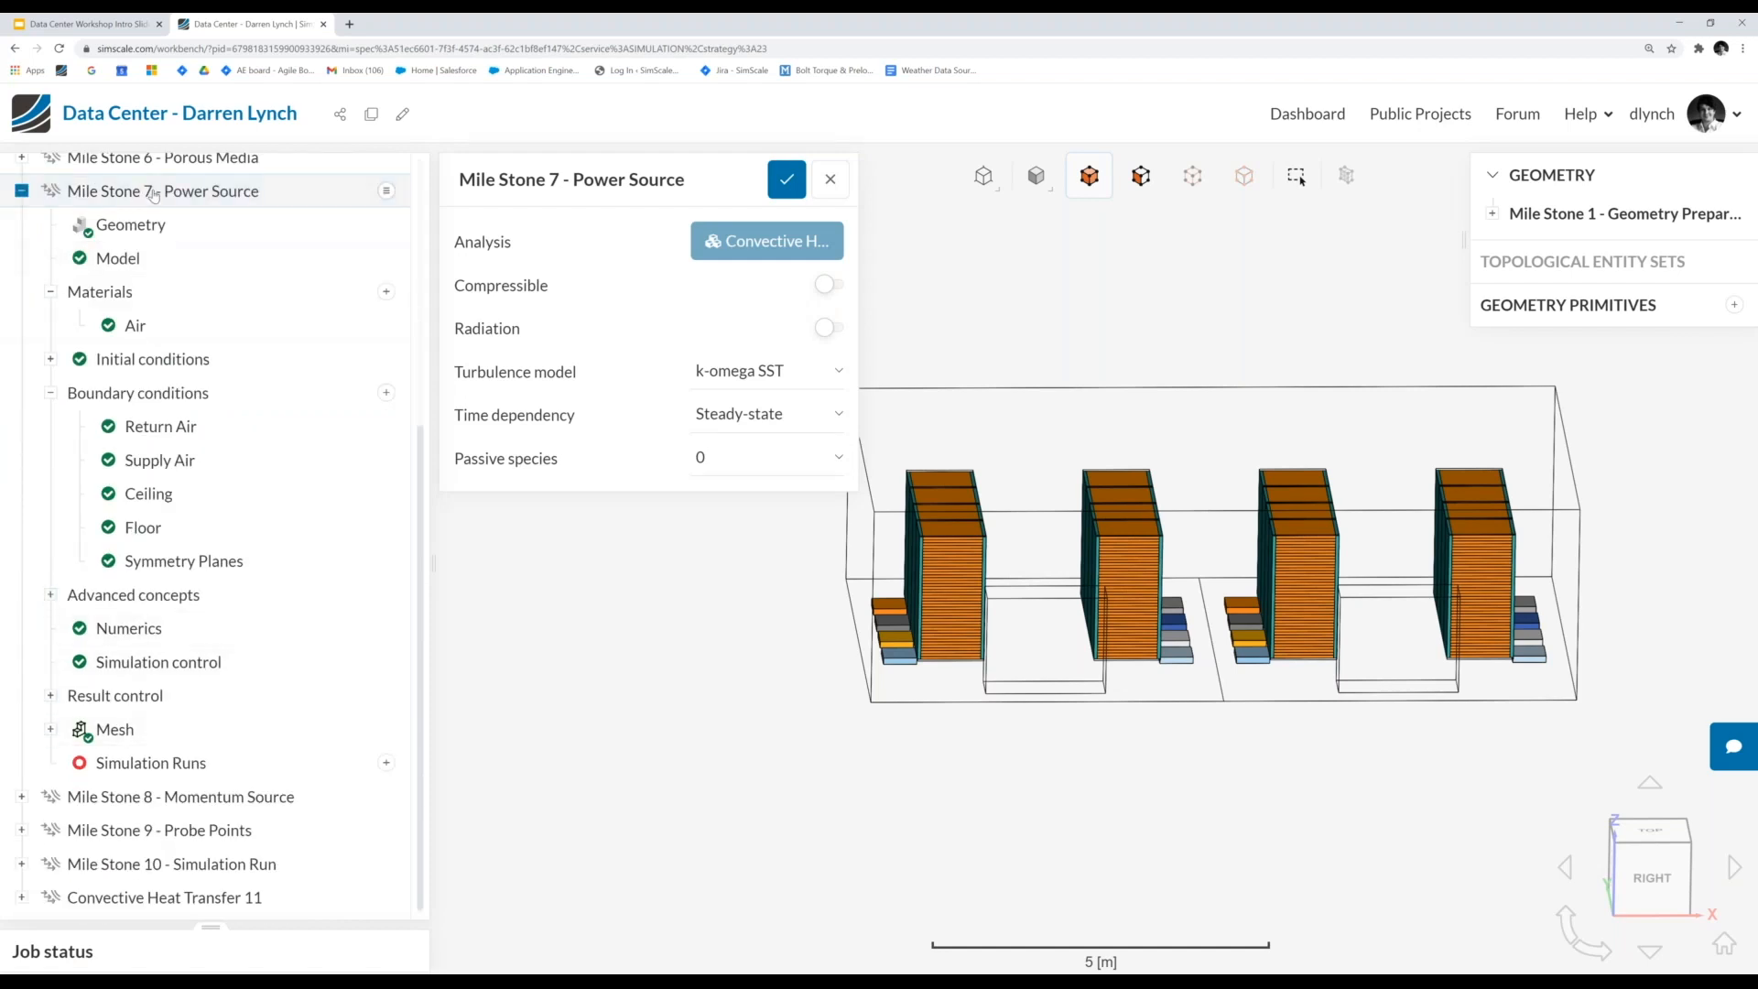
click(51, 595)
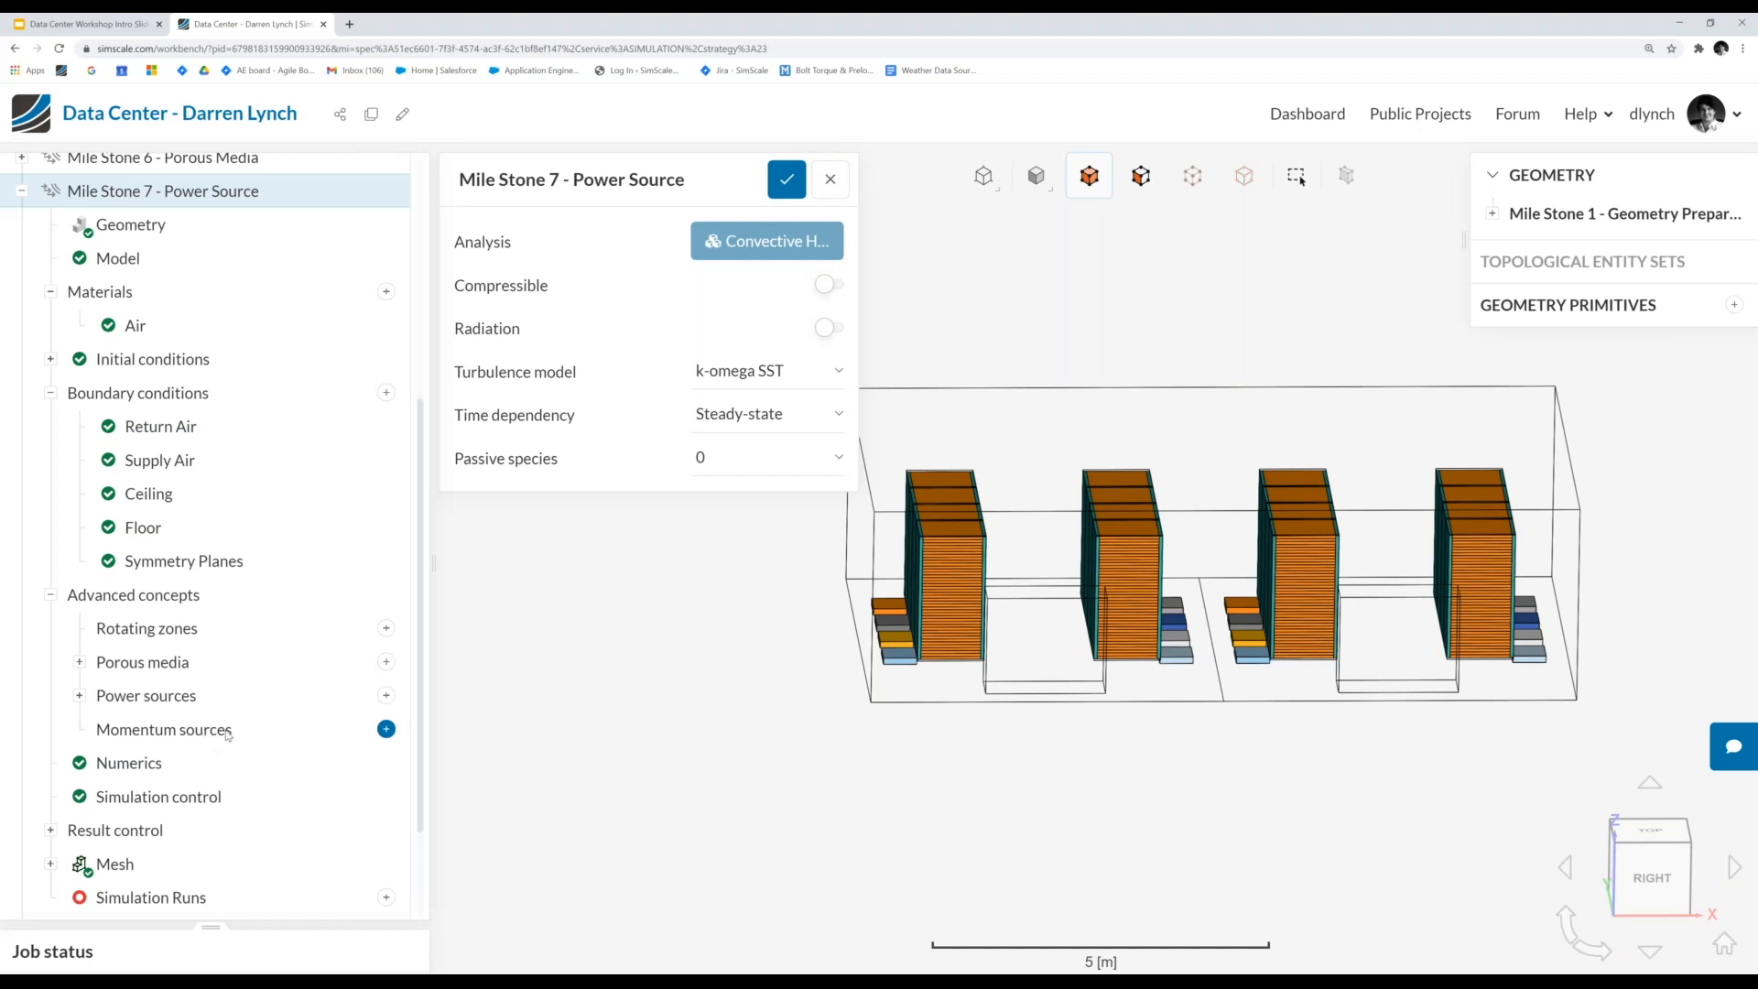
click(226, 731)
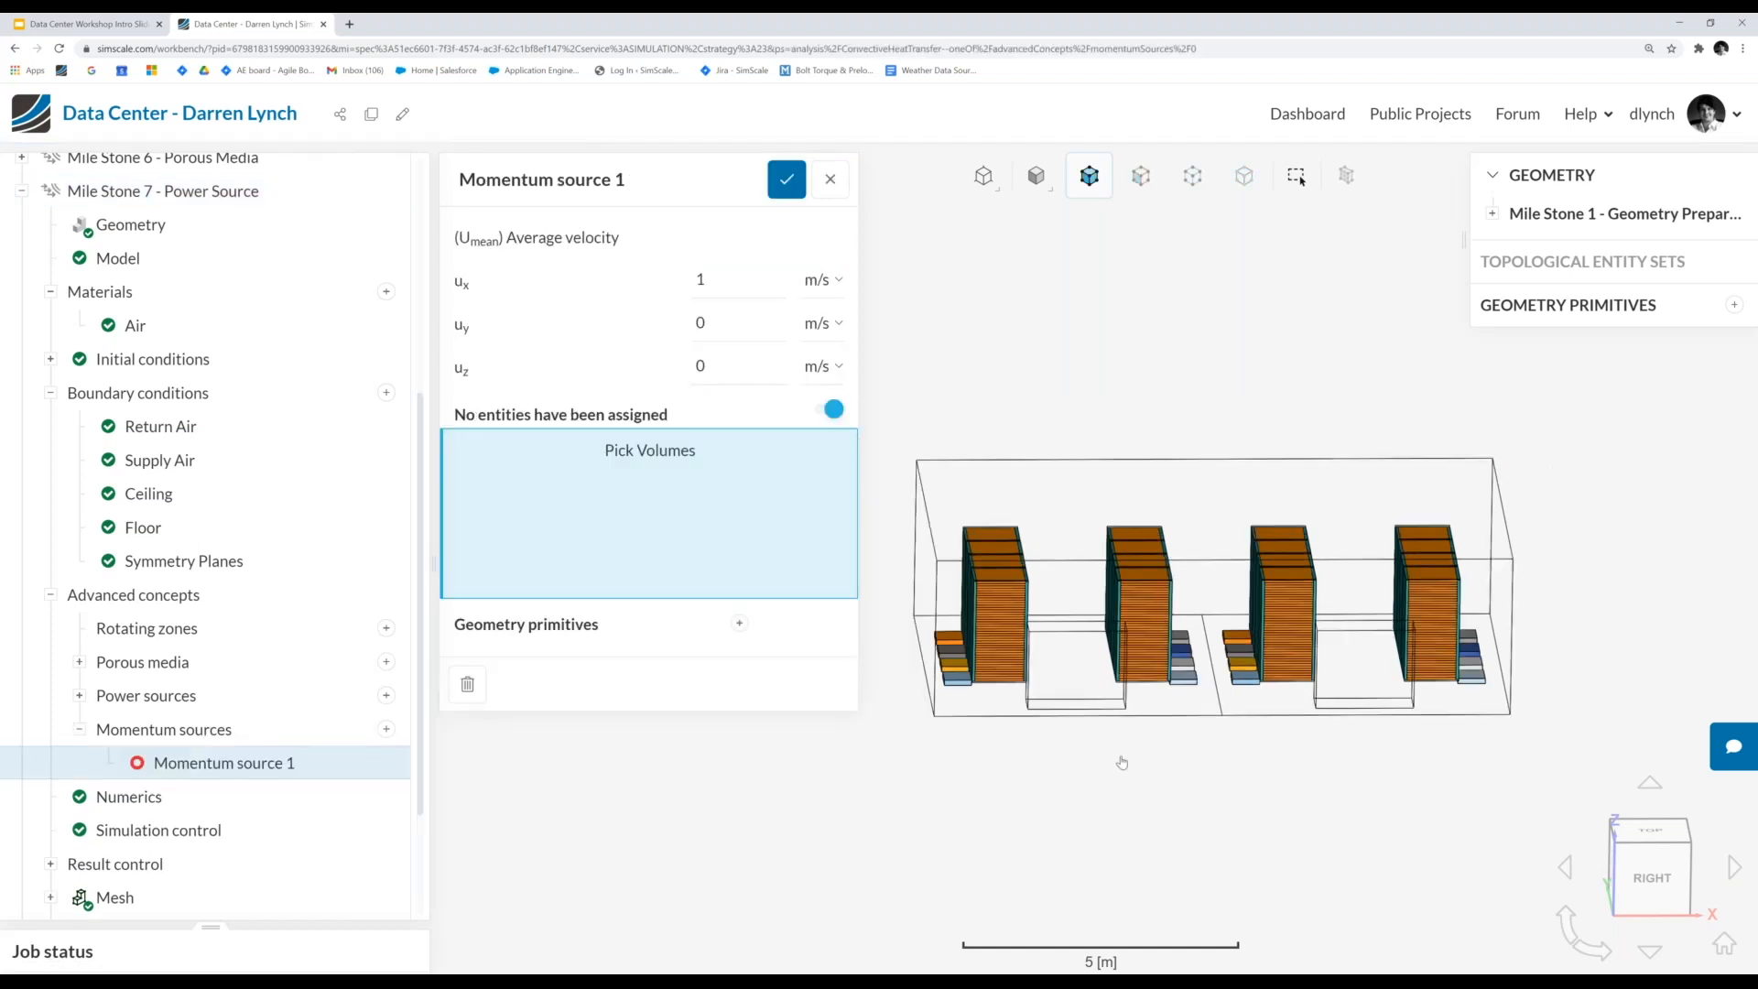
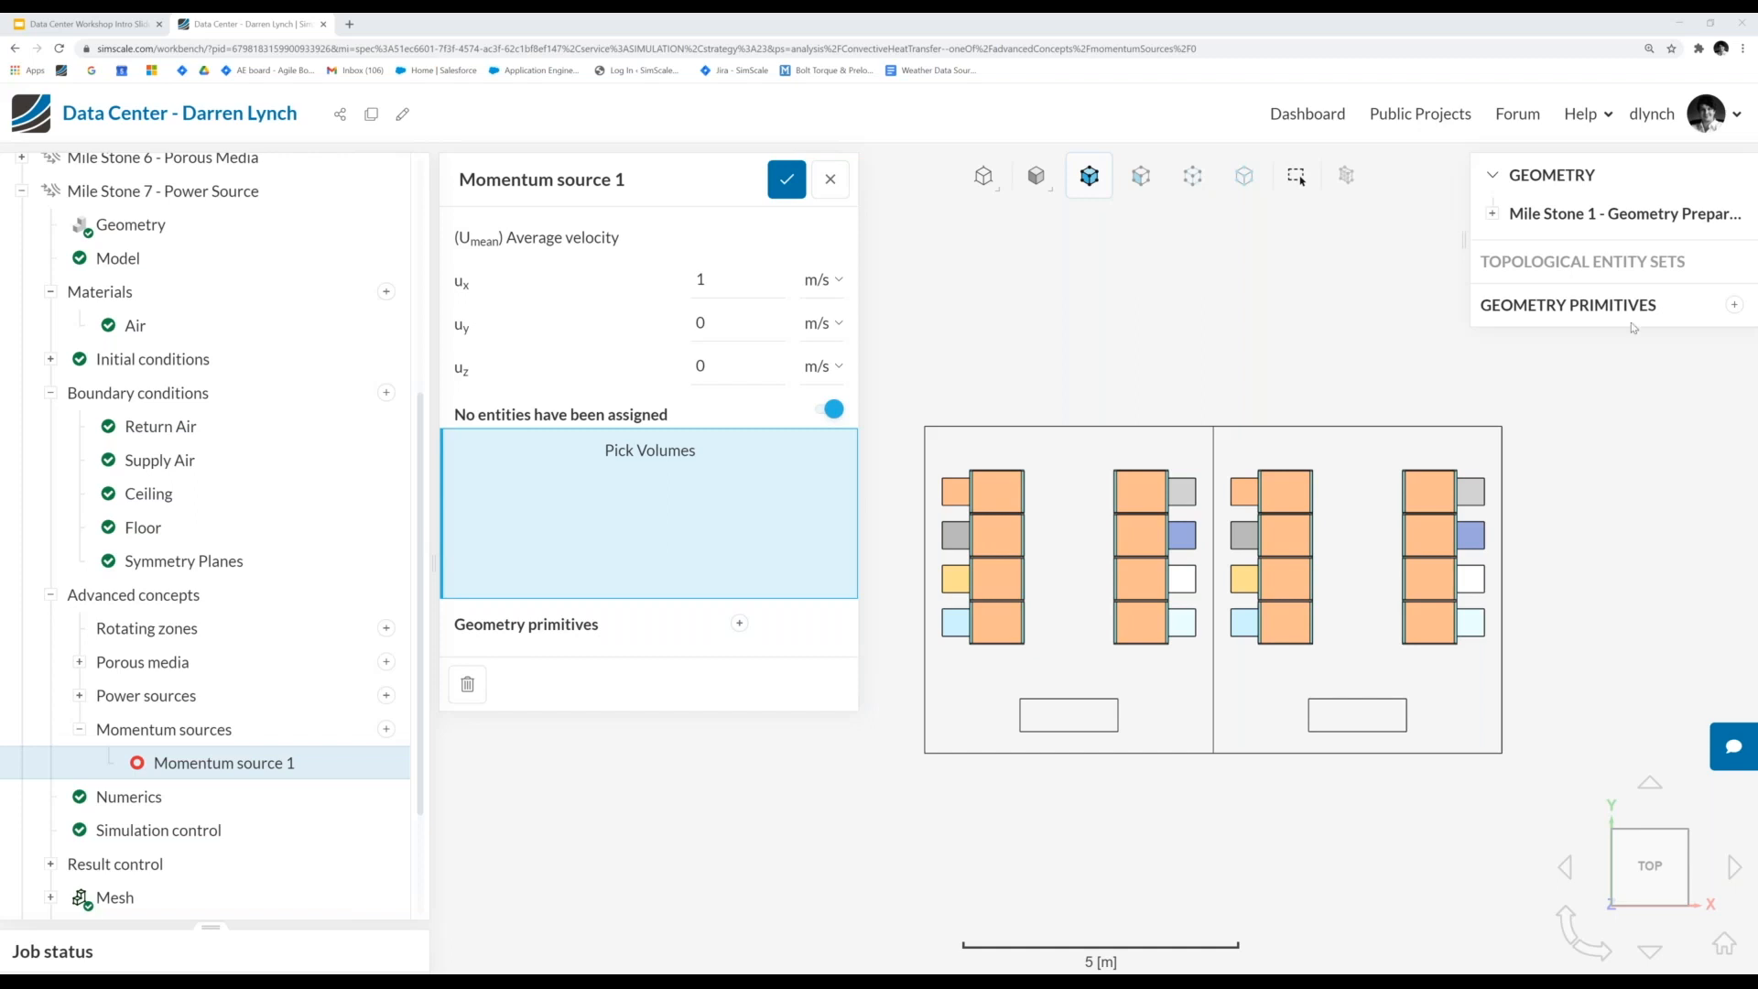
- Box-select both right-hand rack volumes for Momentum source 1, set ux to -0.3 m/s, and save
click(727, 273)
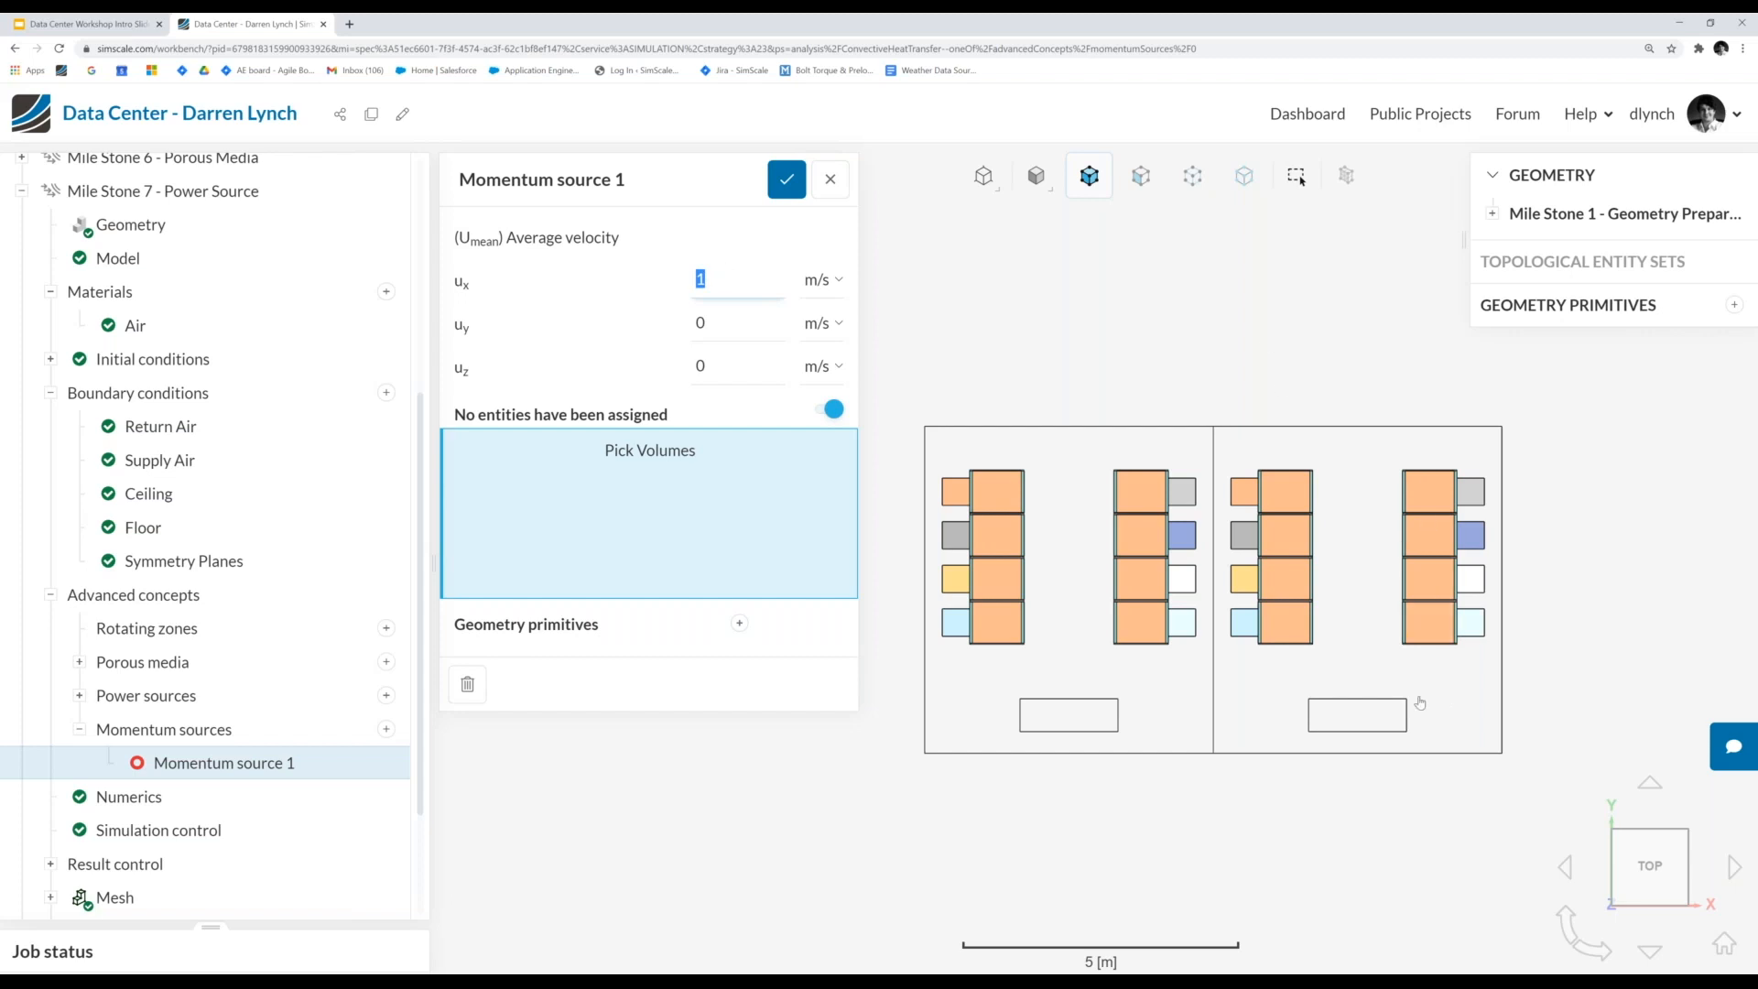
click(1297, 178)
click(1420, 413)
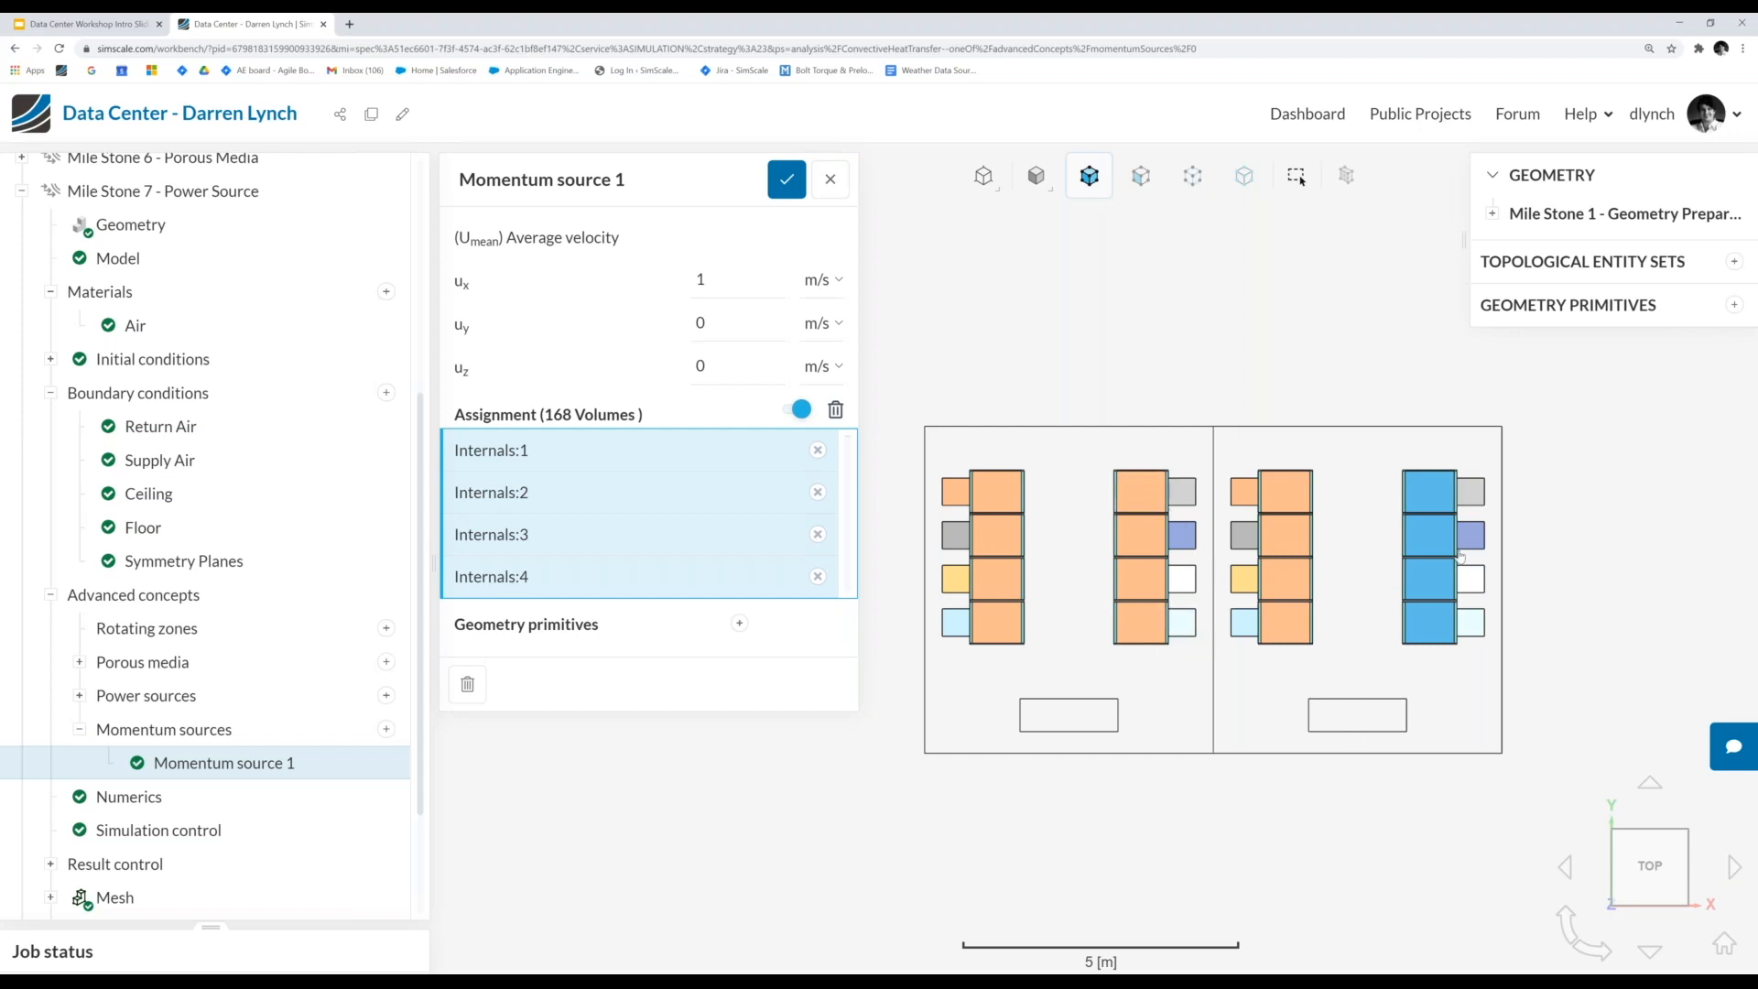
click(717, 277)
click(1305, 180)
drag(1149, 661, 1149, 448)
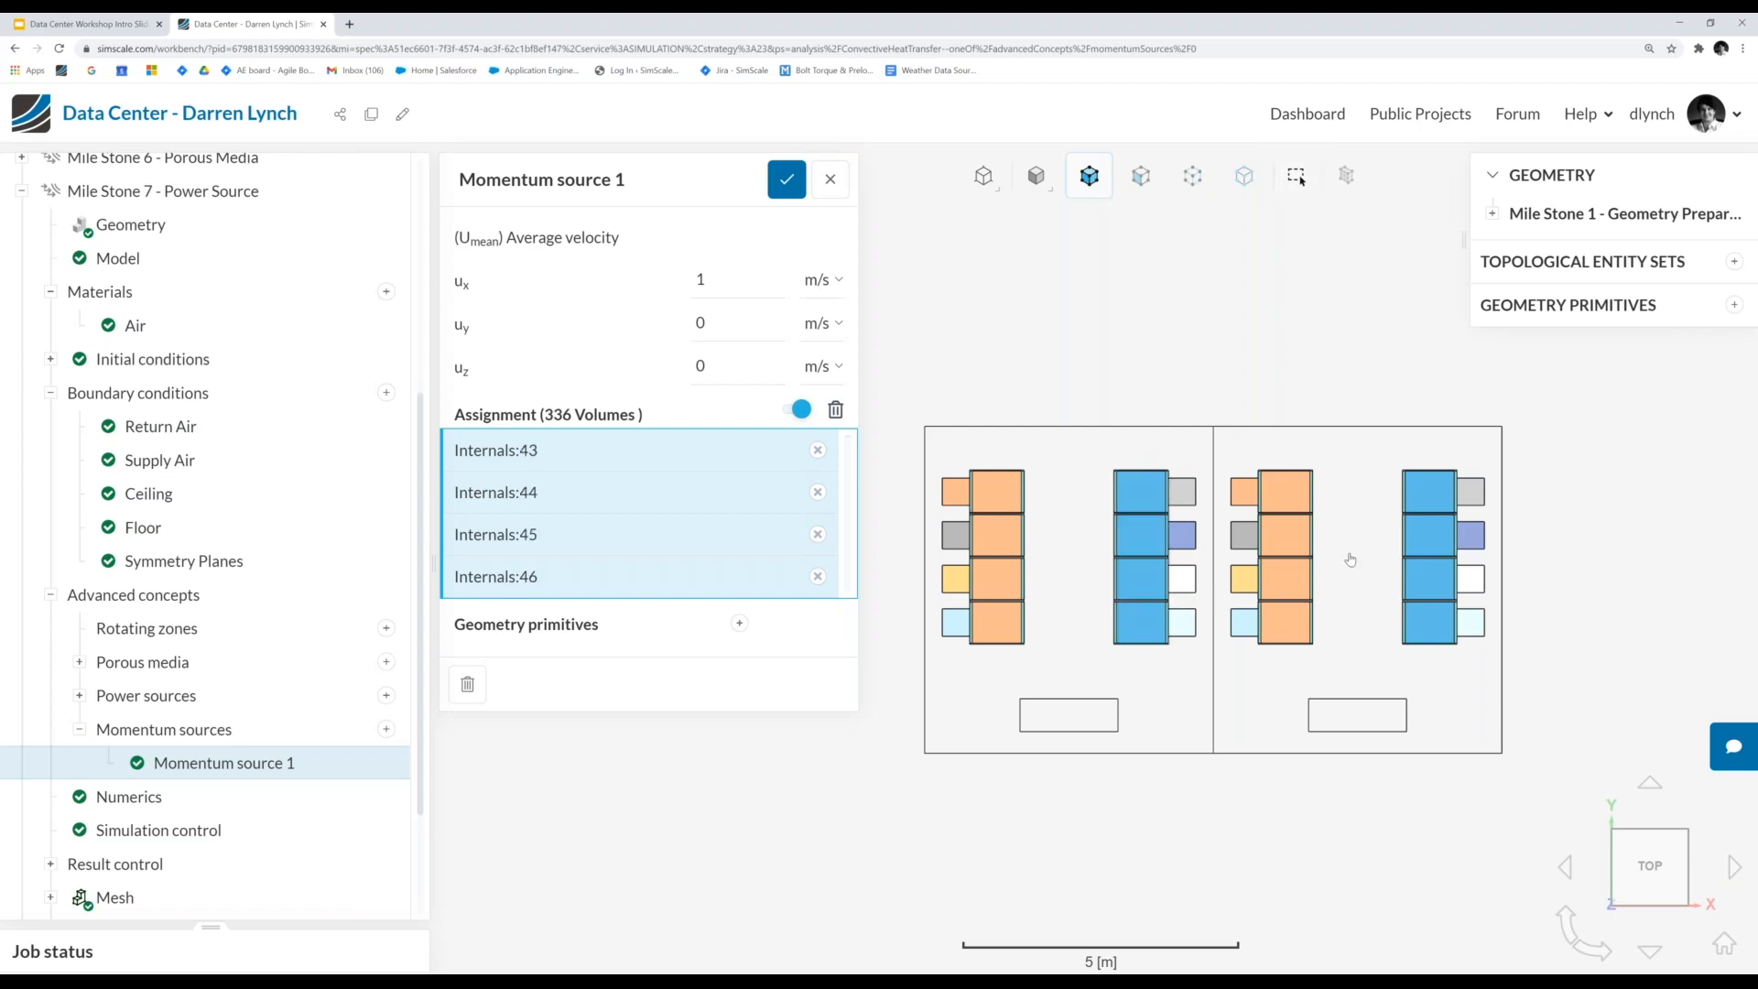
double_click(733, 283)
text(-0.3)
click(786, 180)
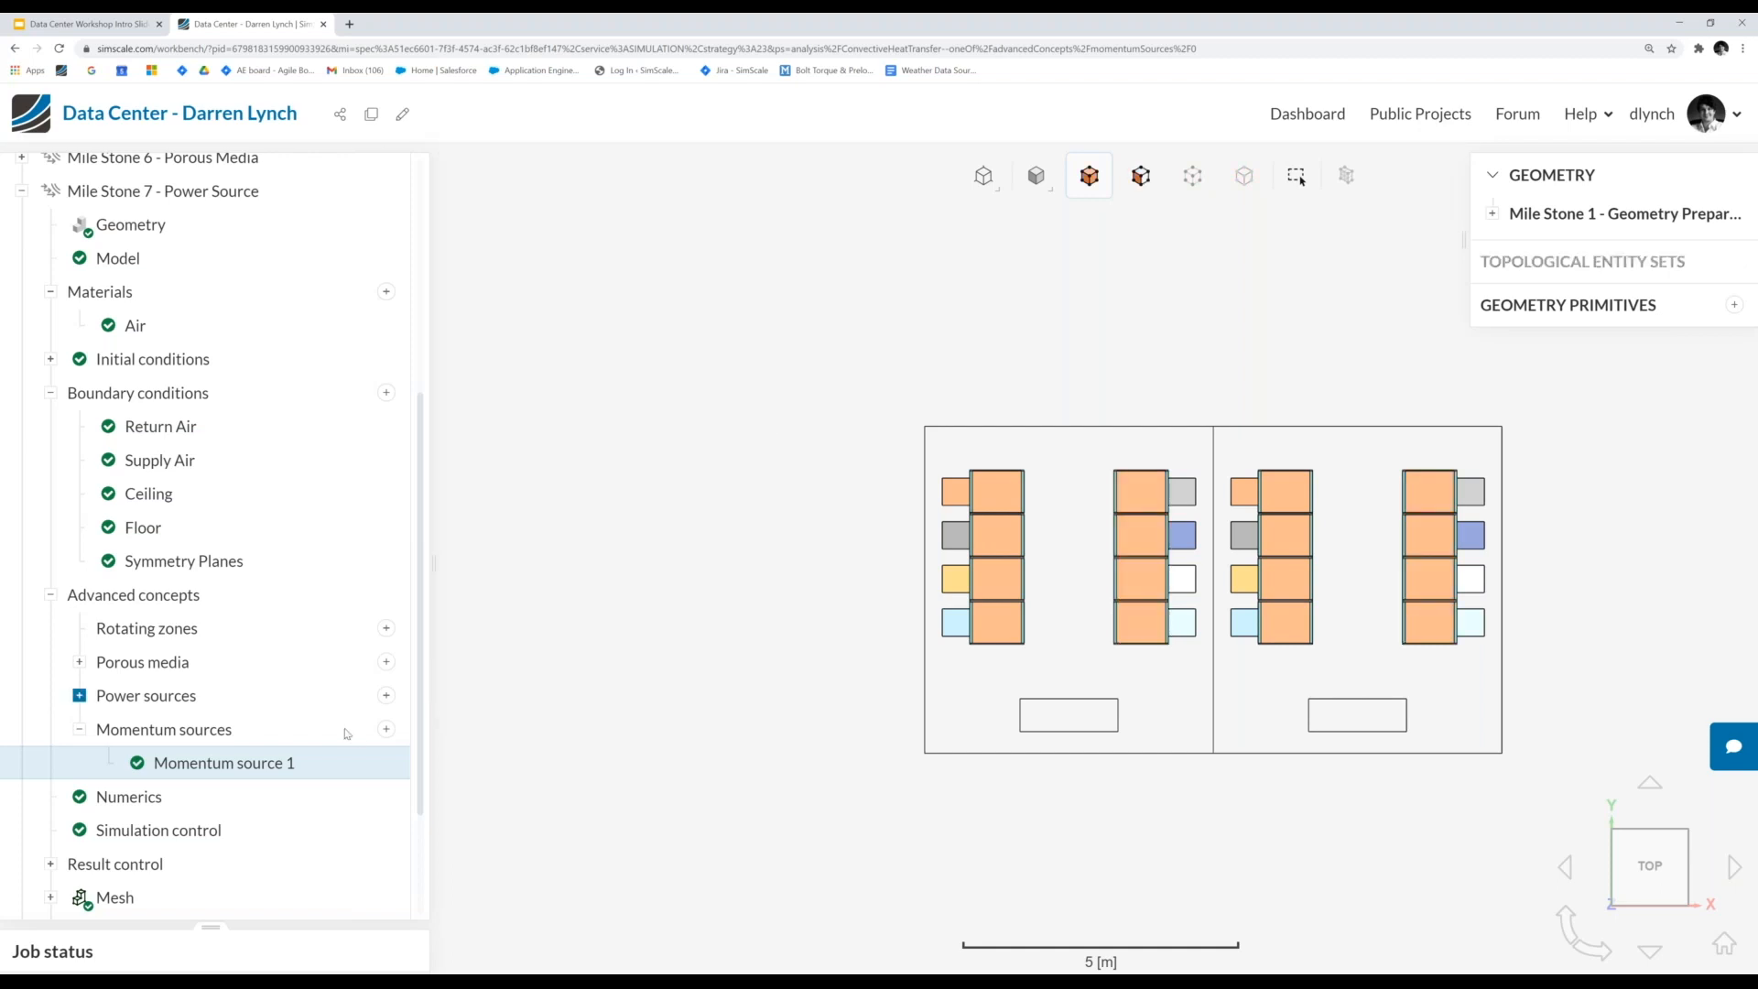
- Create Momentum source 2 on both left-hand racks with ux 0.3 m/s and save it
click(386, 729)
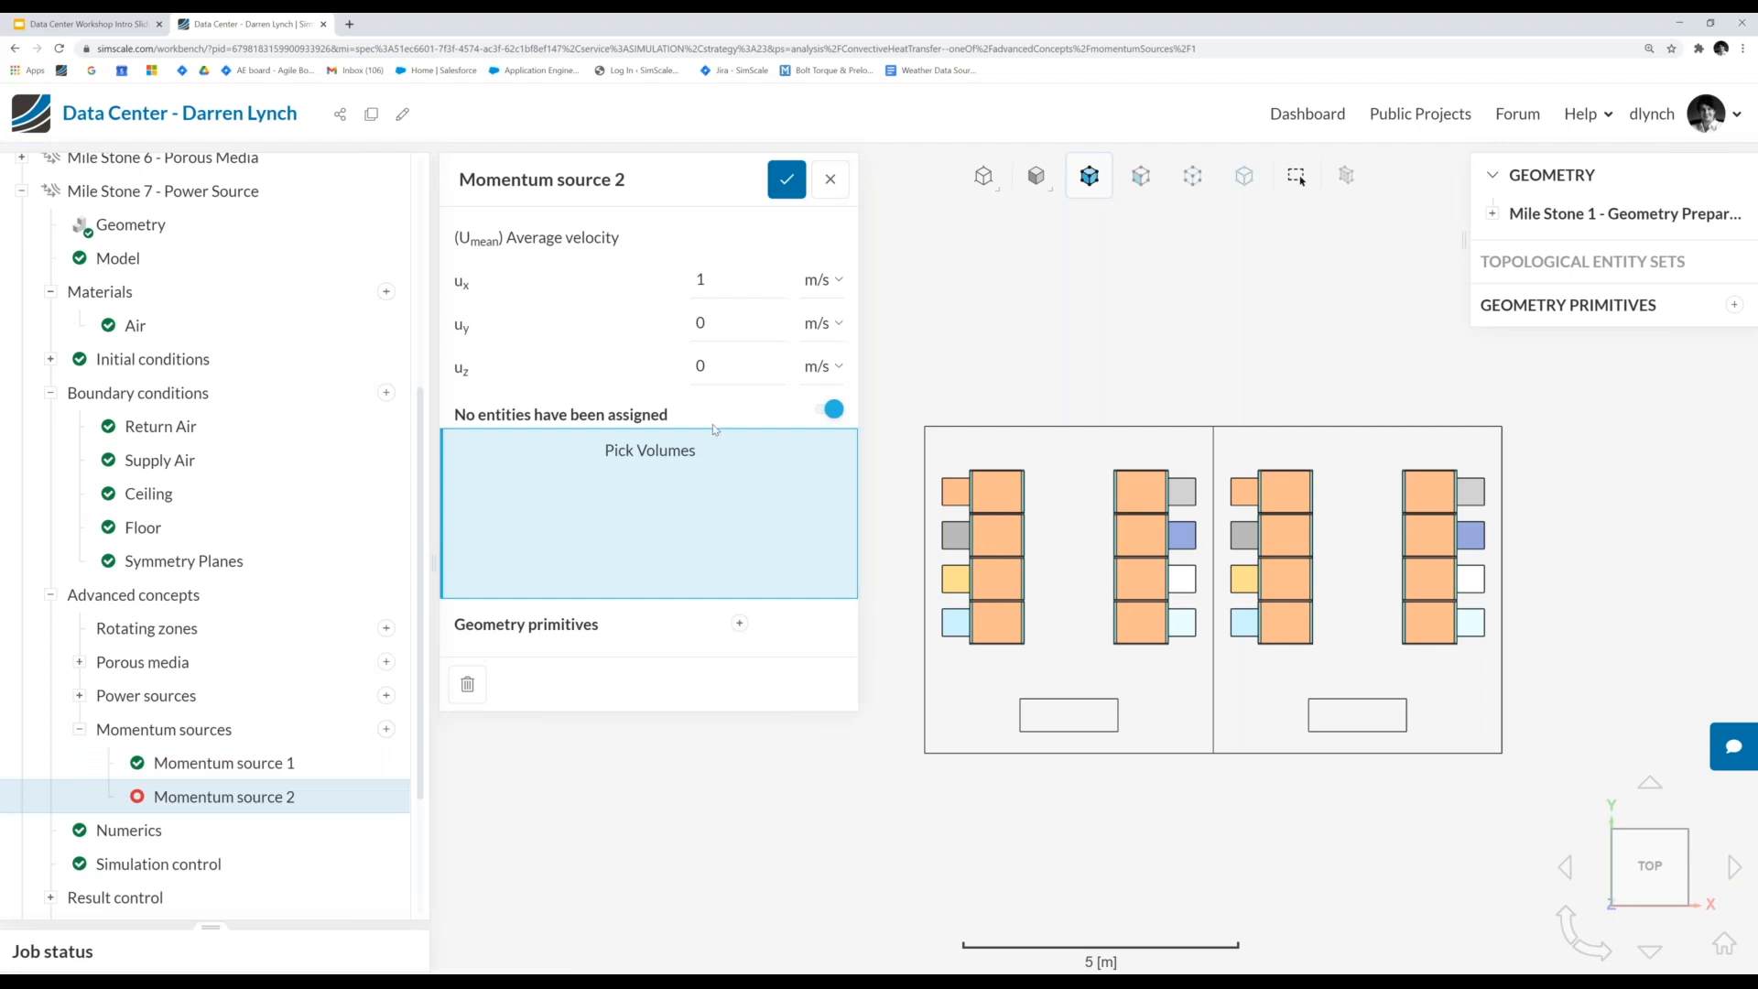
click(1298, 178)
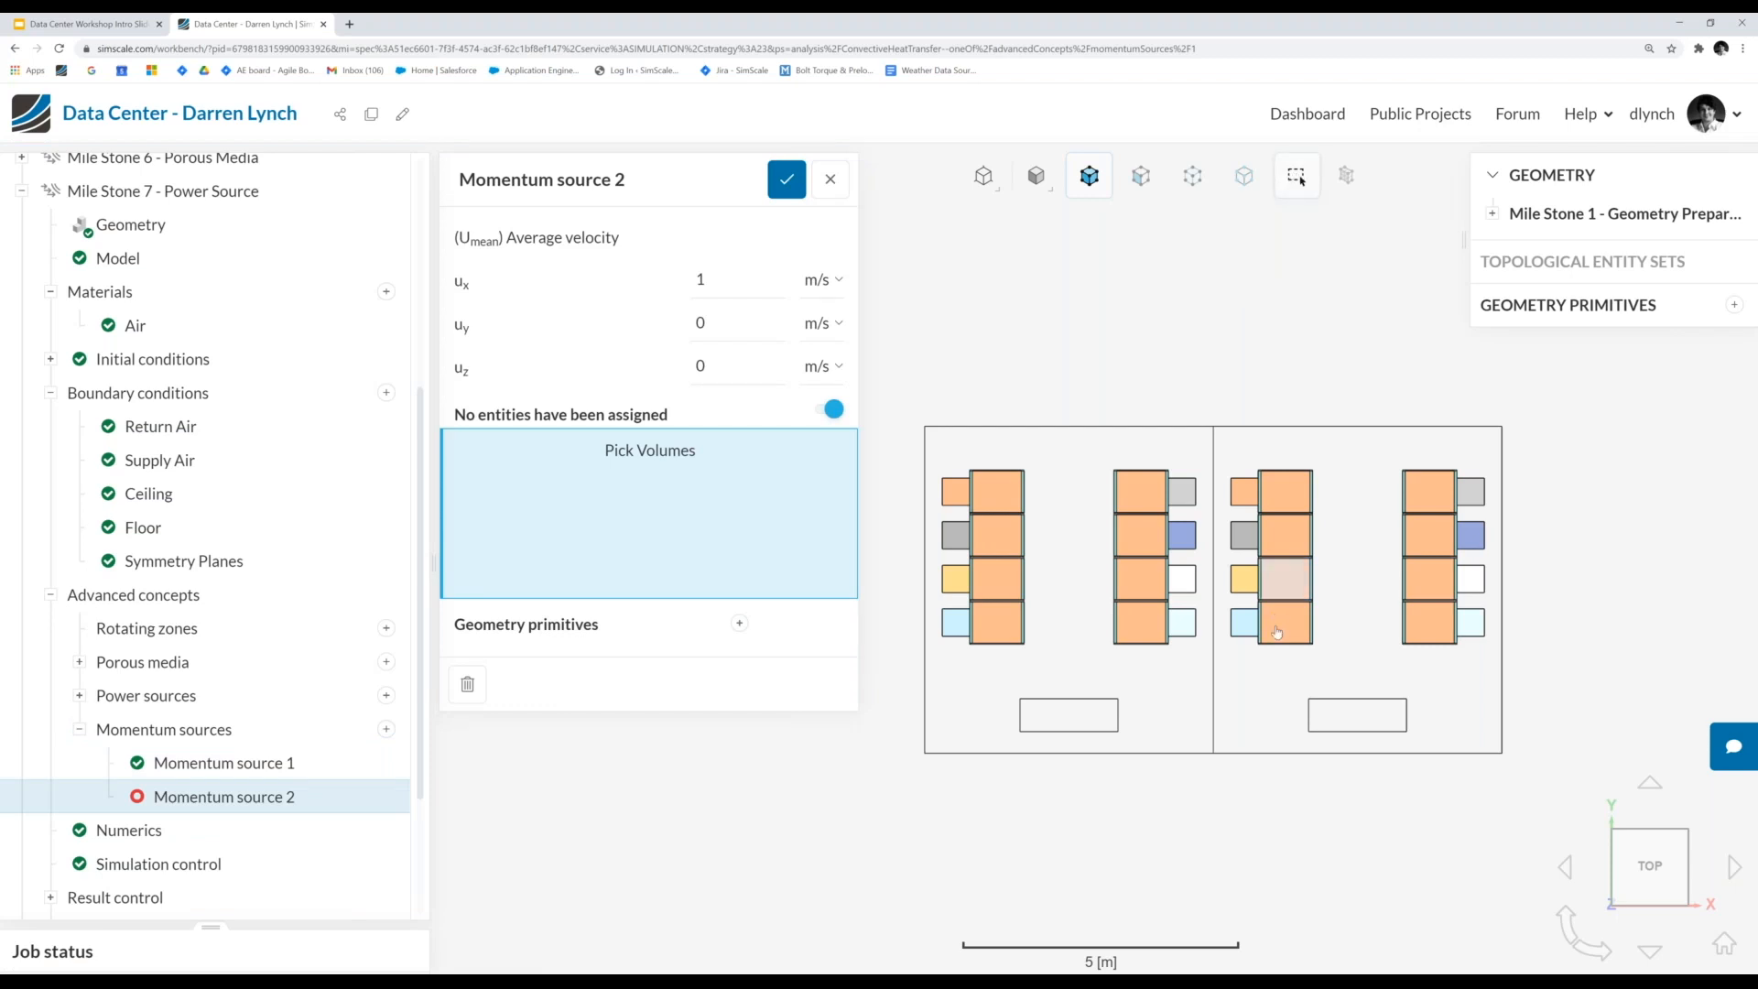
drag(1288, 583, 1281, 420)
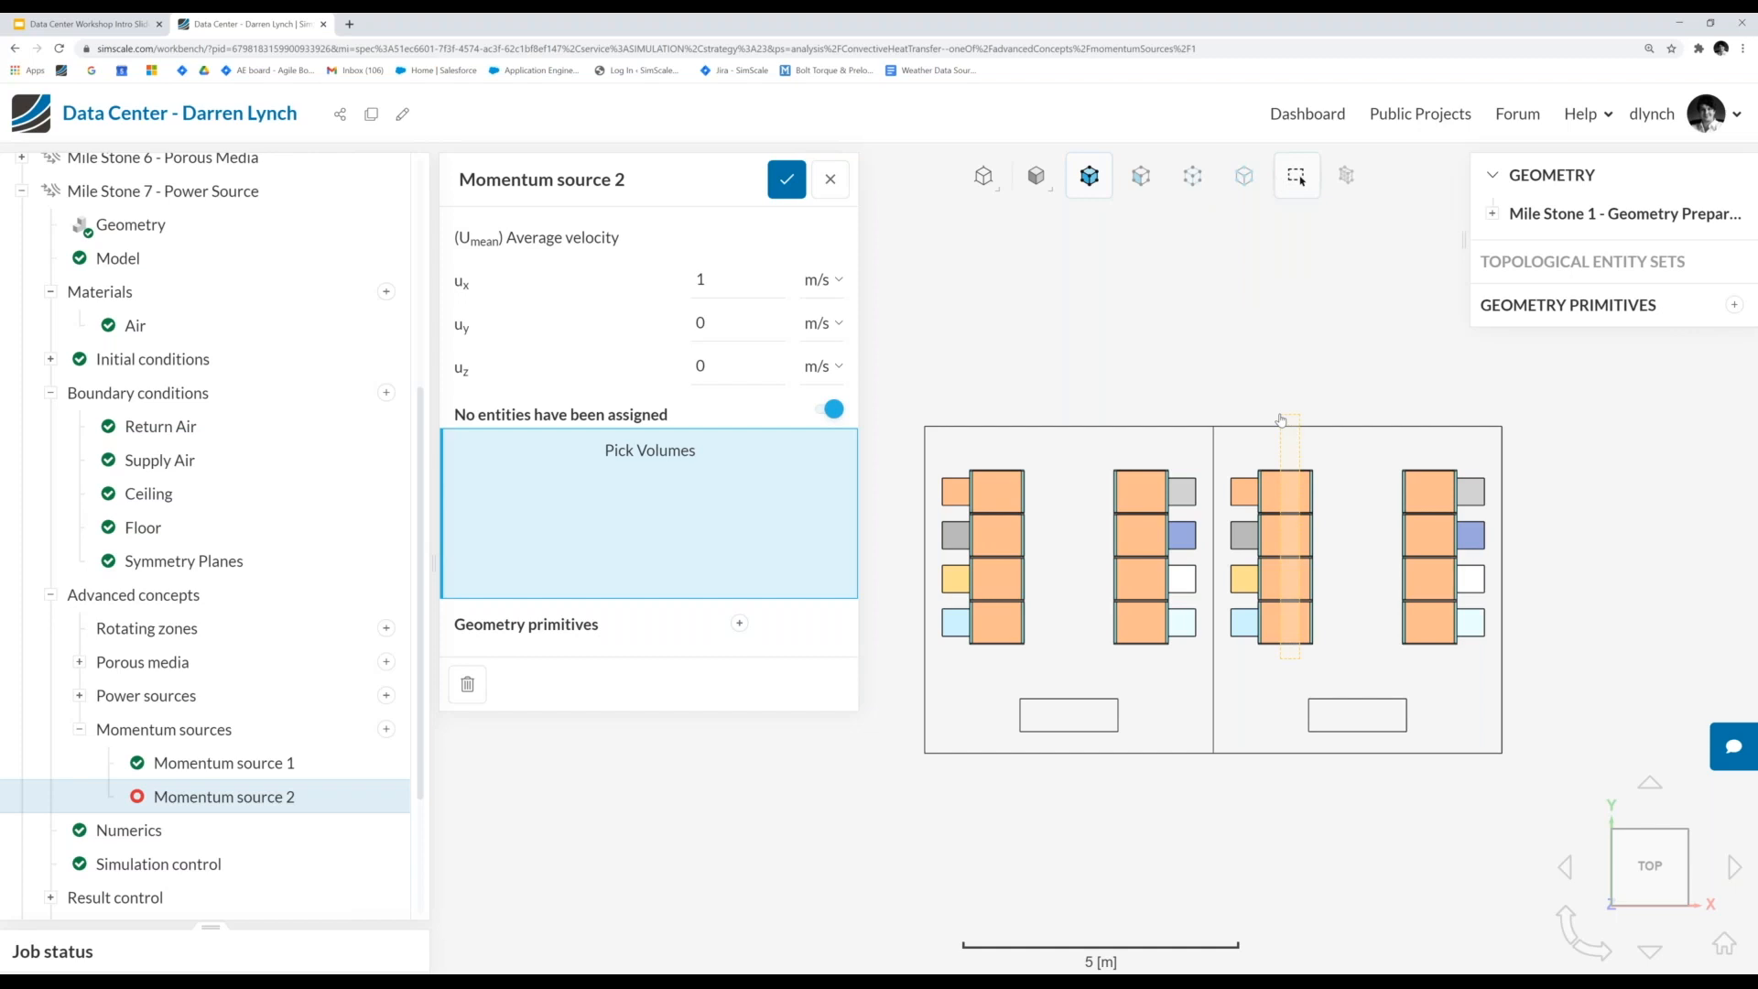
drag(1280, 419, 1274, 401)
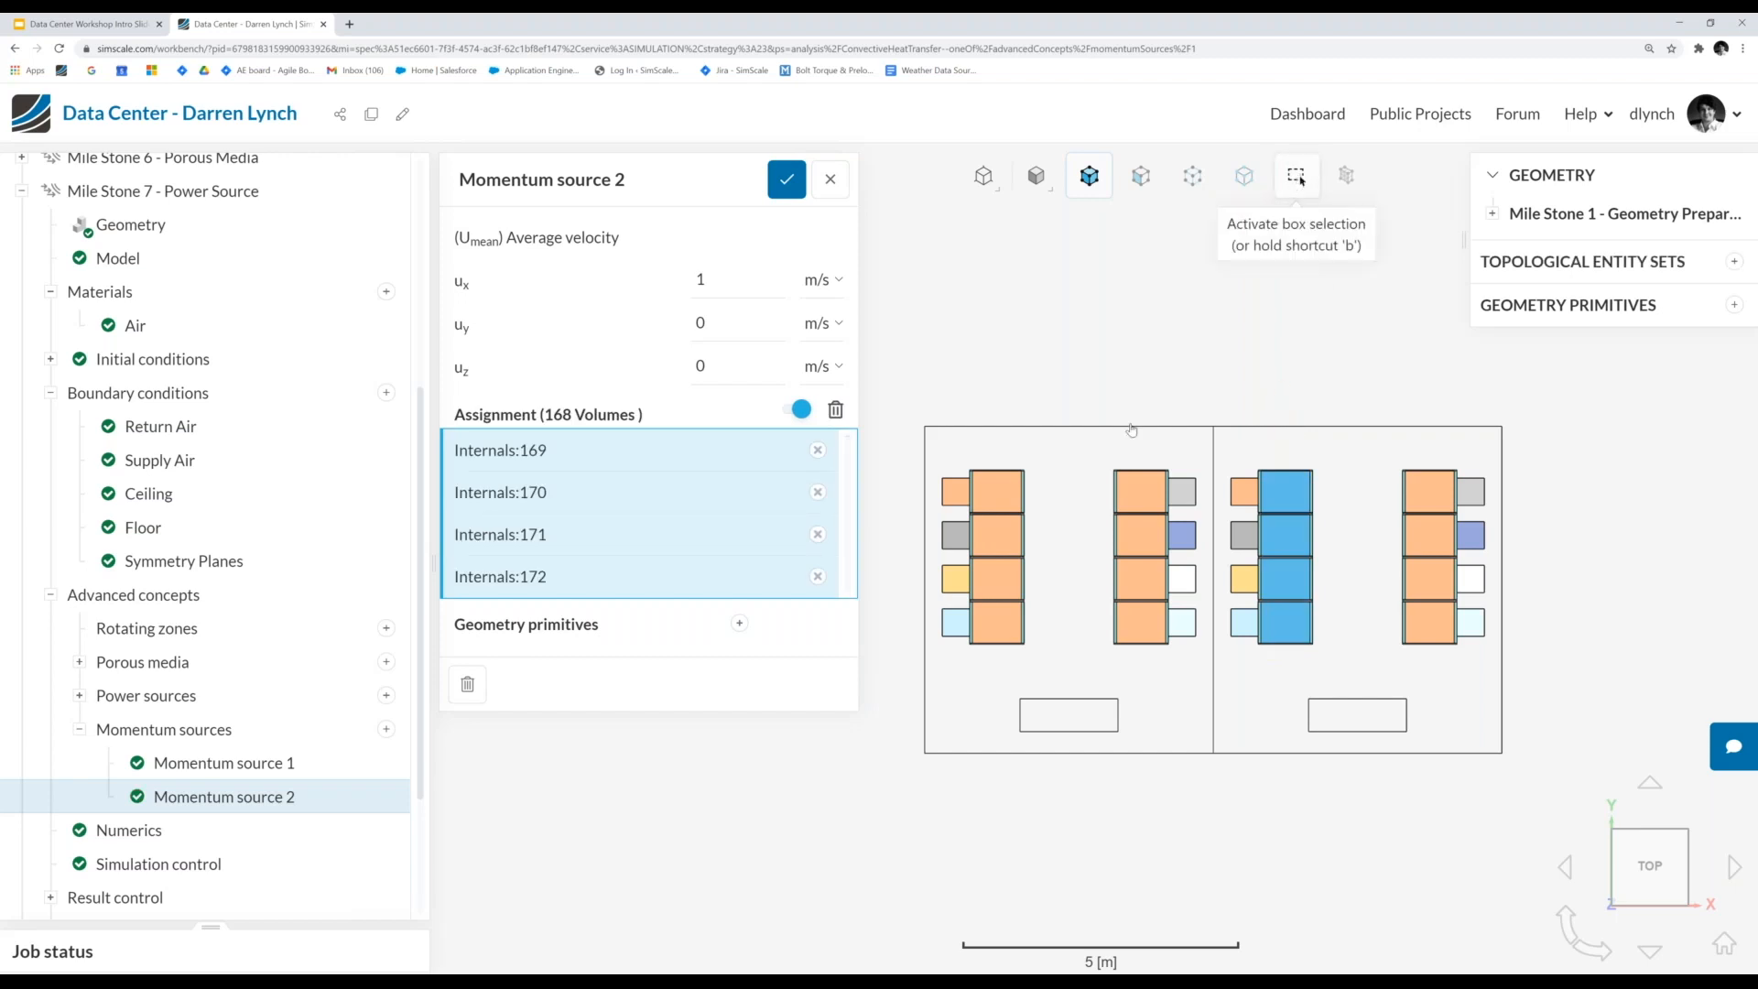
drag(1004, 658, 986, 421)
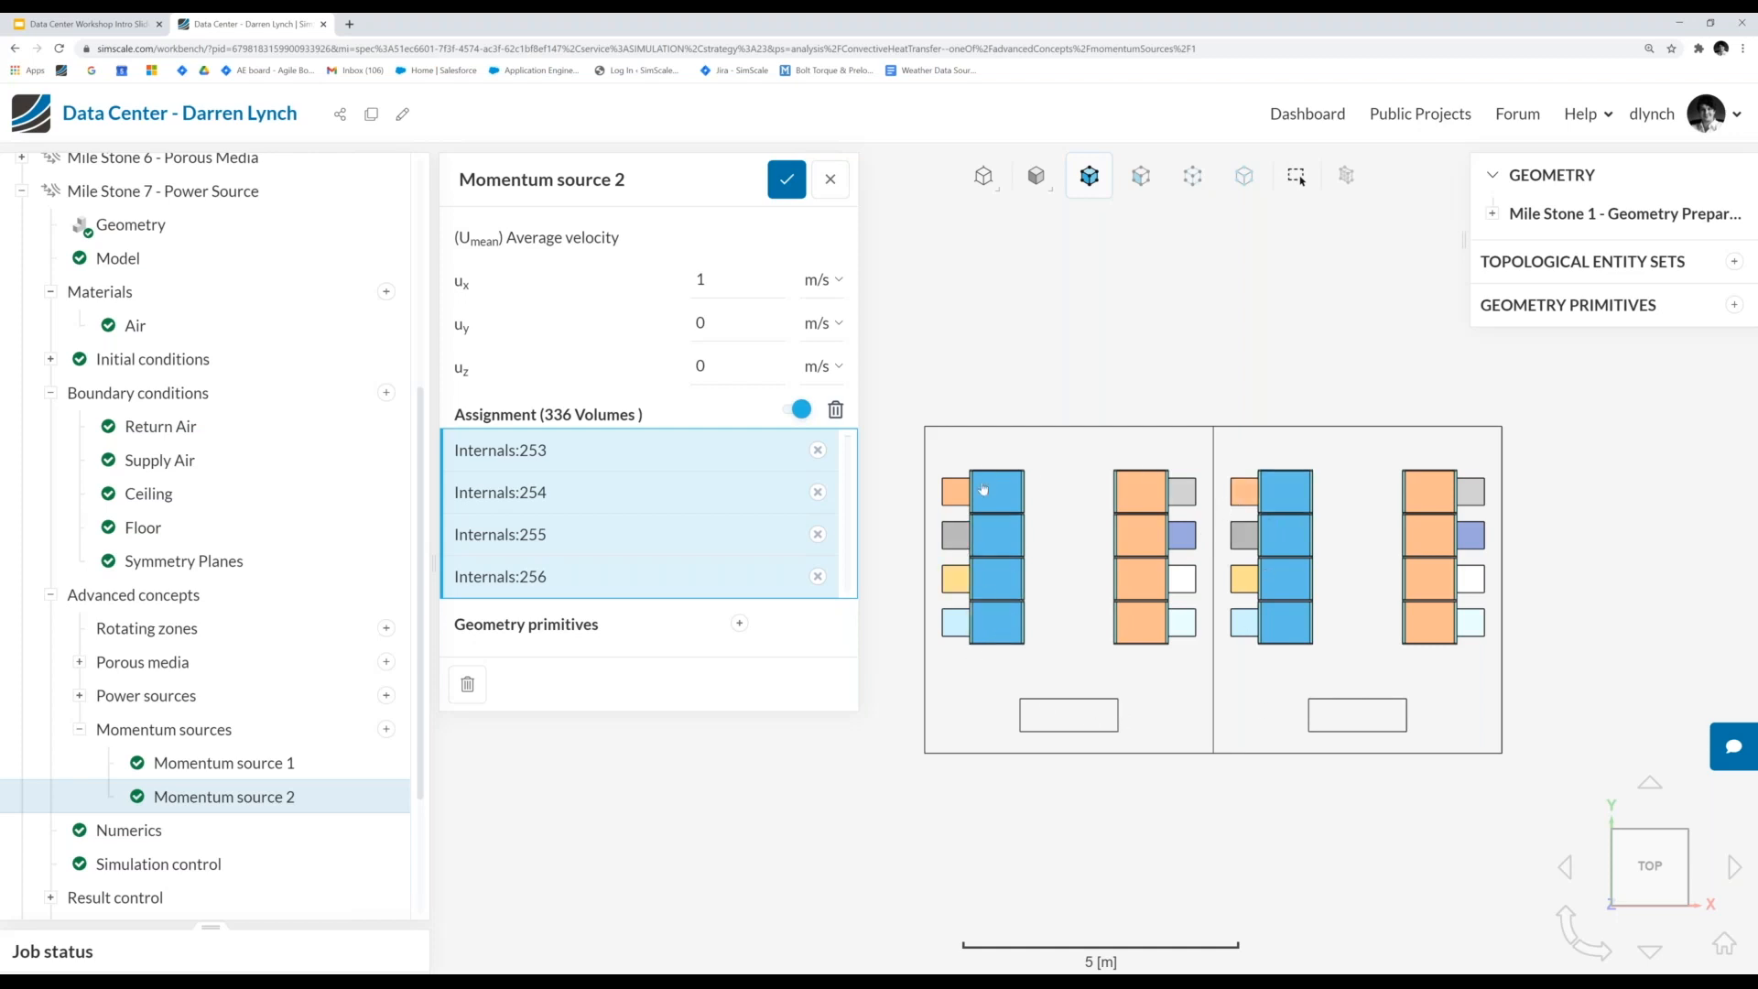
double_click(710, 281)
text(0.3)
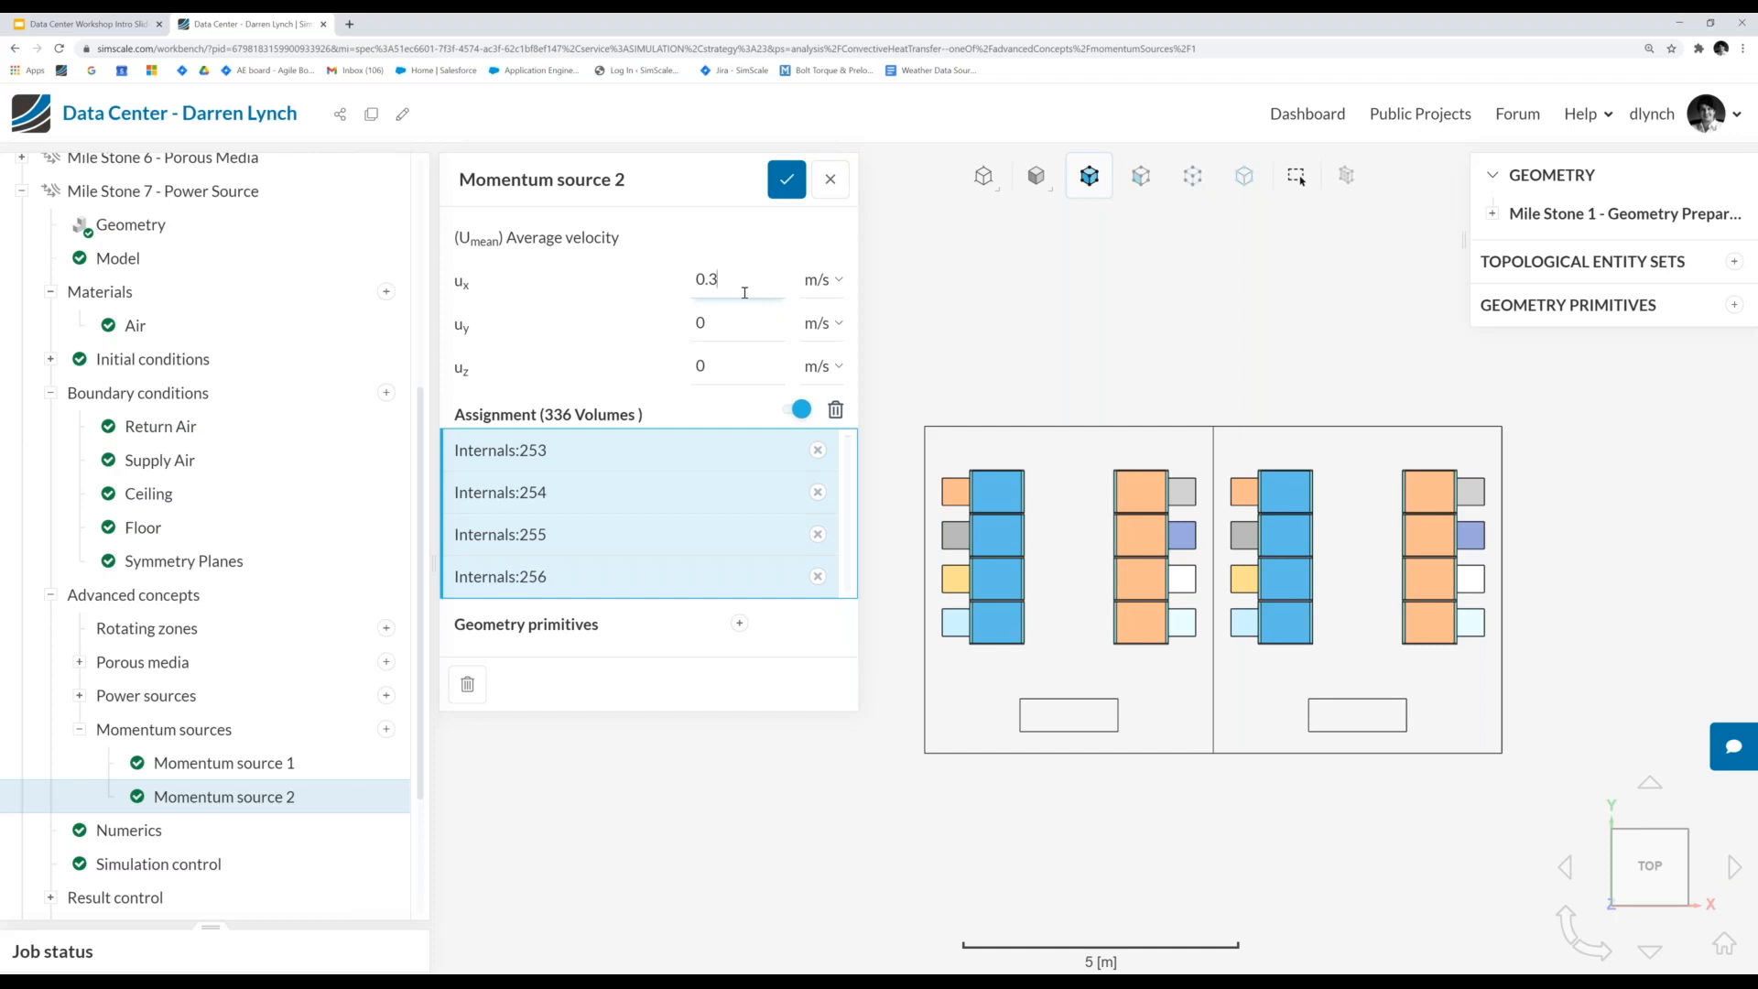
click(786, 184)
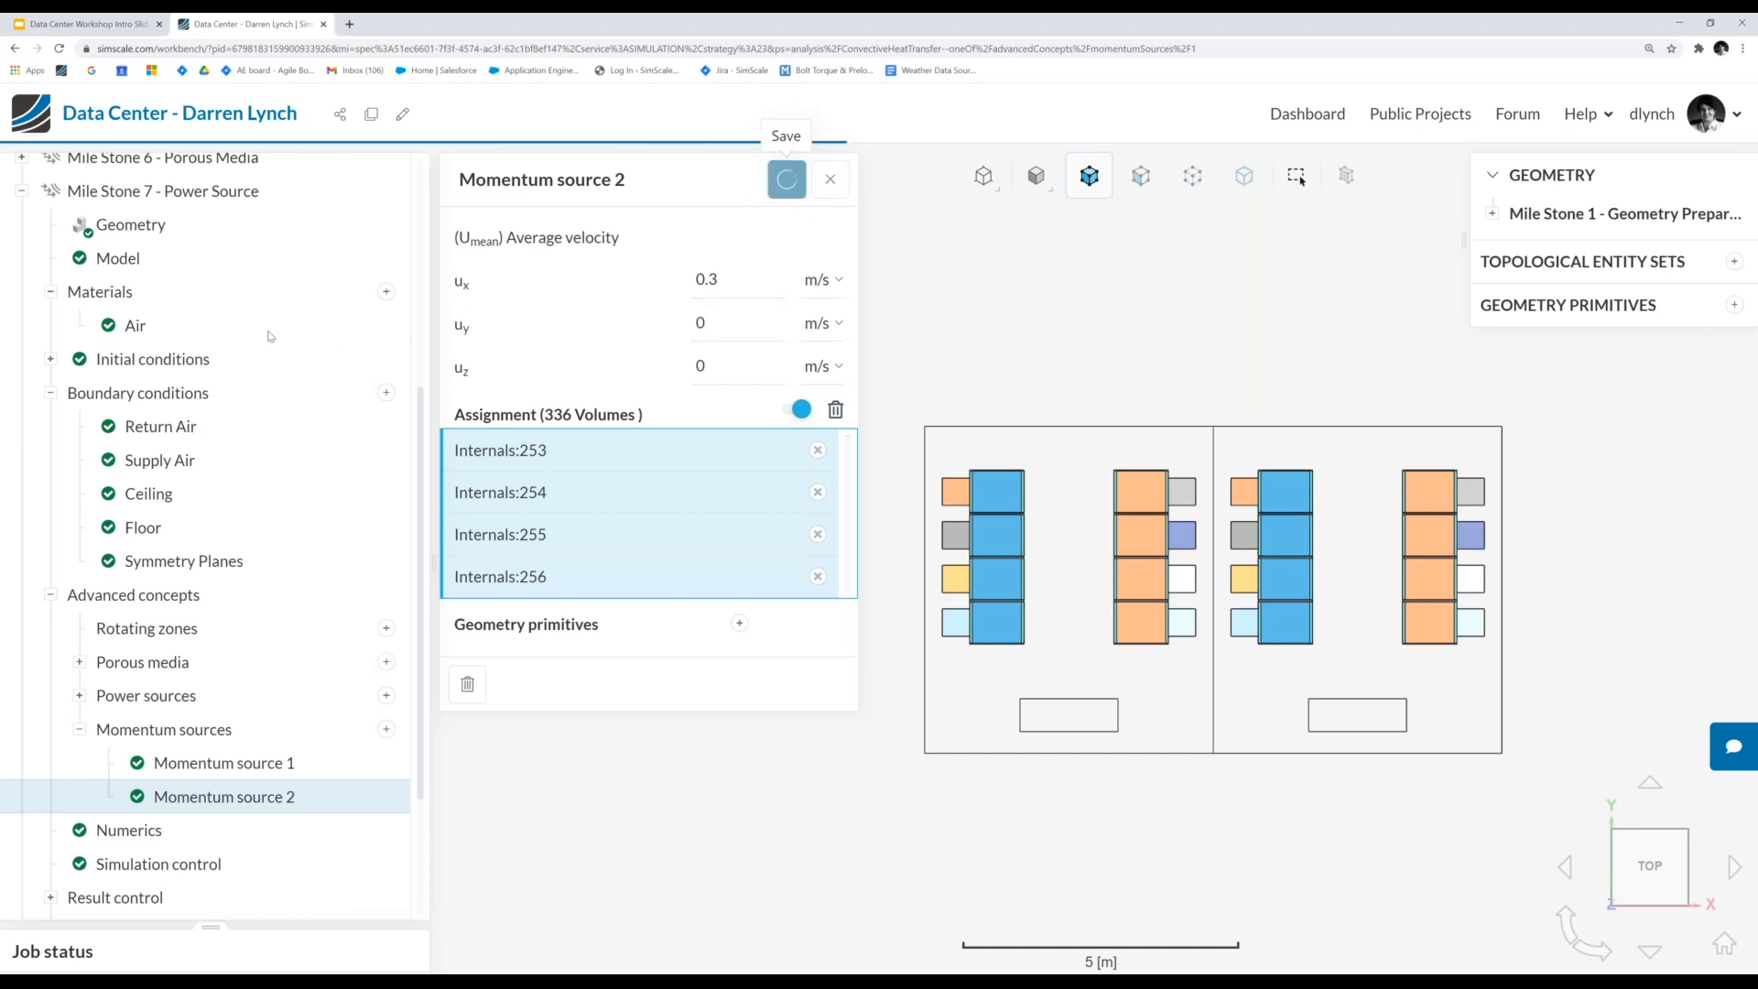
click(21, 190)
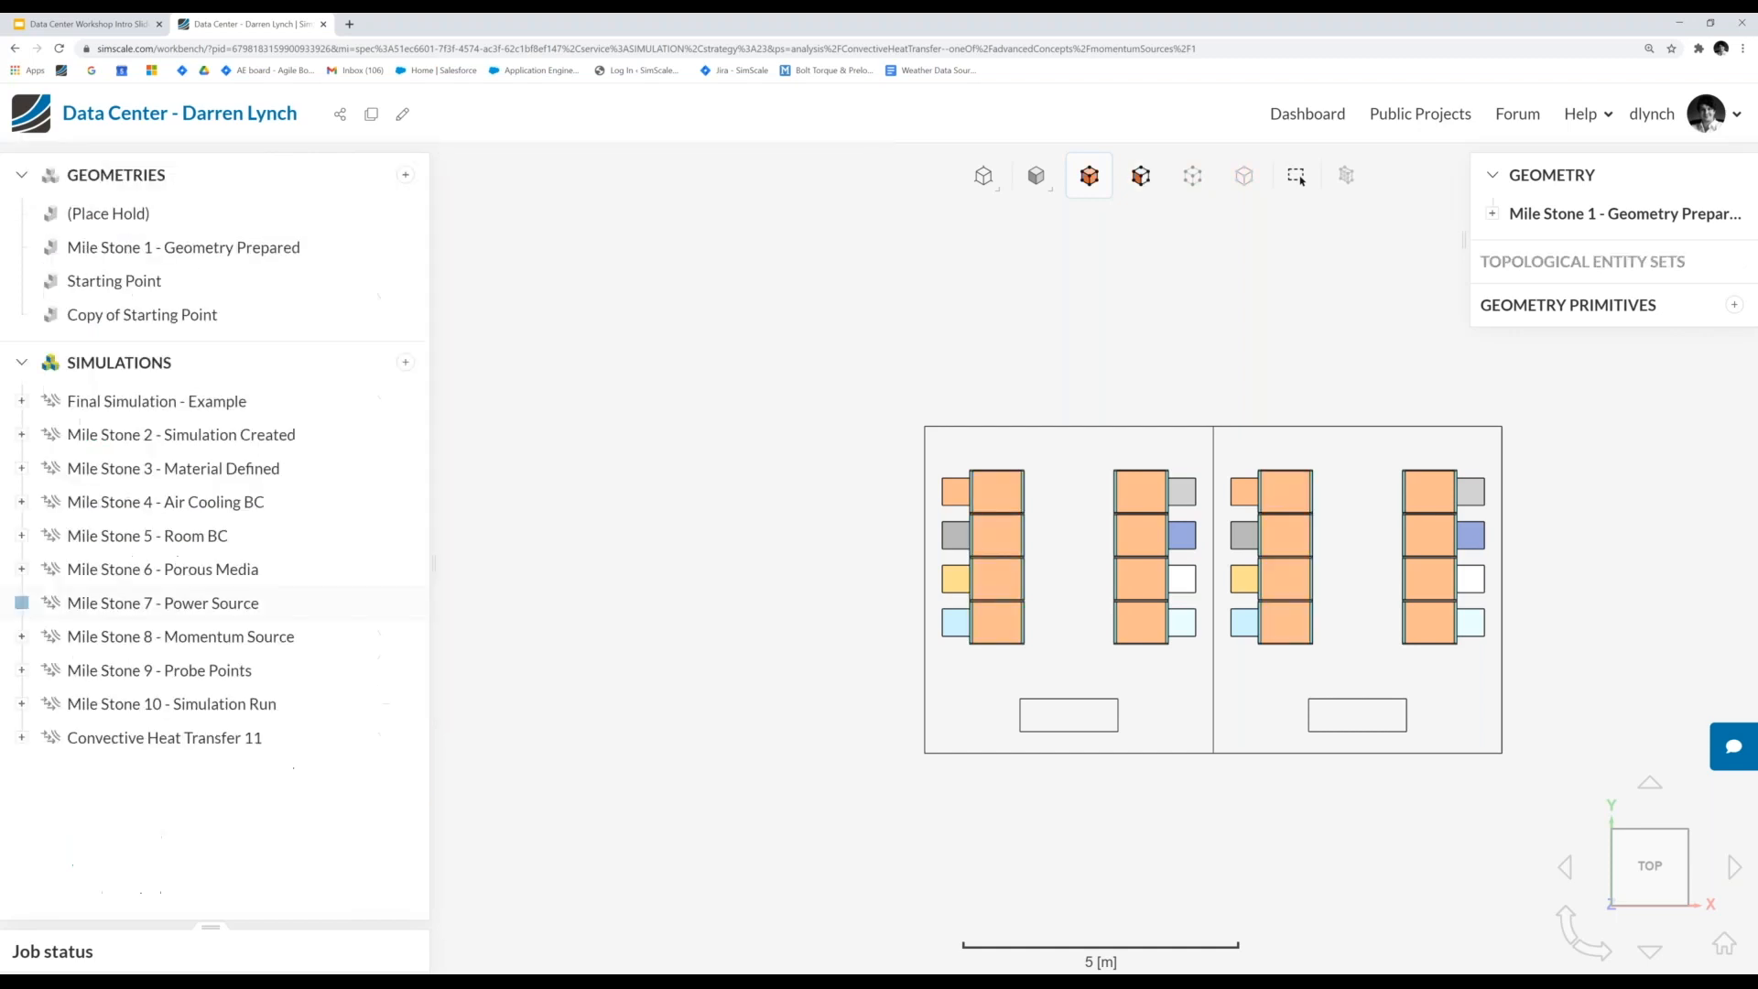
- View Mile Stone 8's racks in a tilted perspective, then open Mile Stone 9 - Probe Points
click(153, 641)
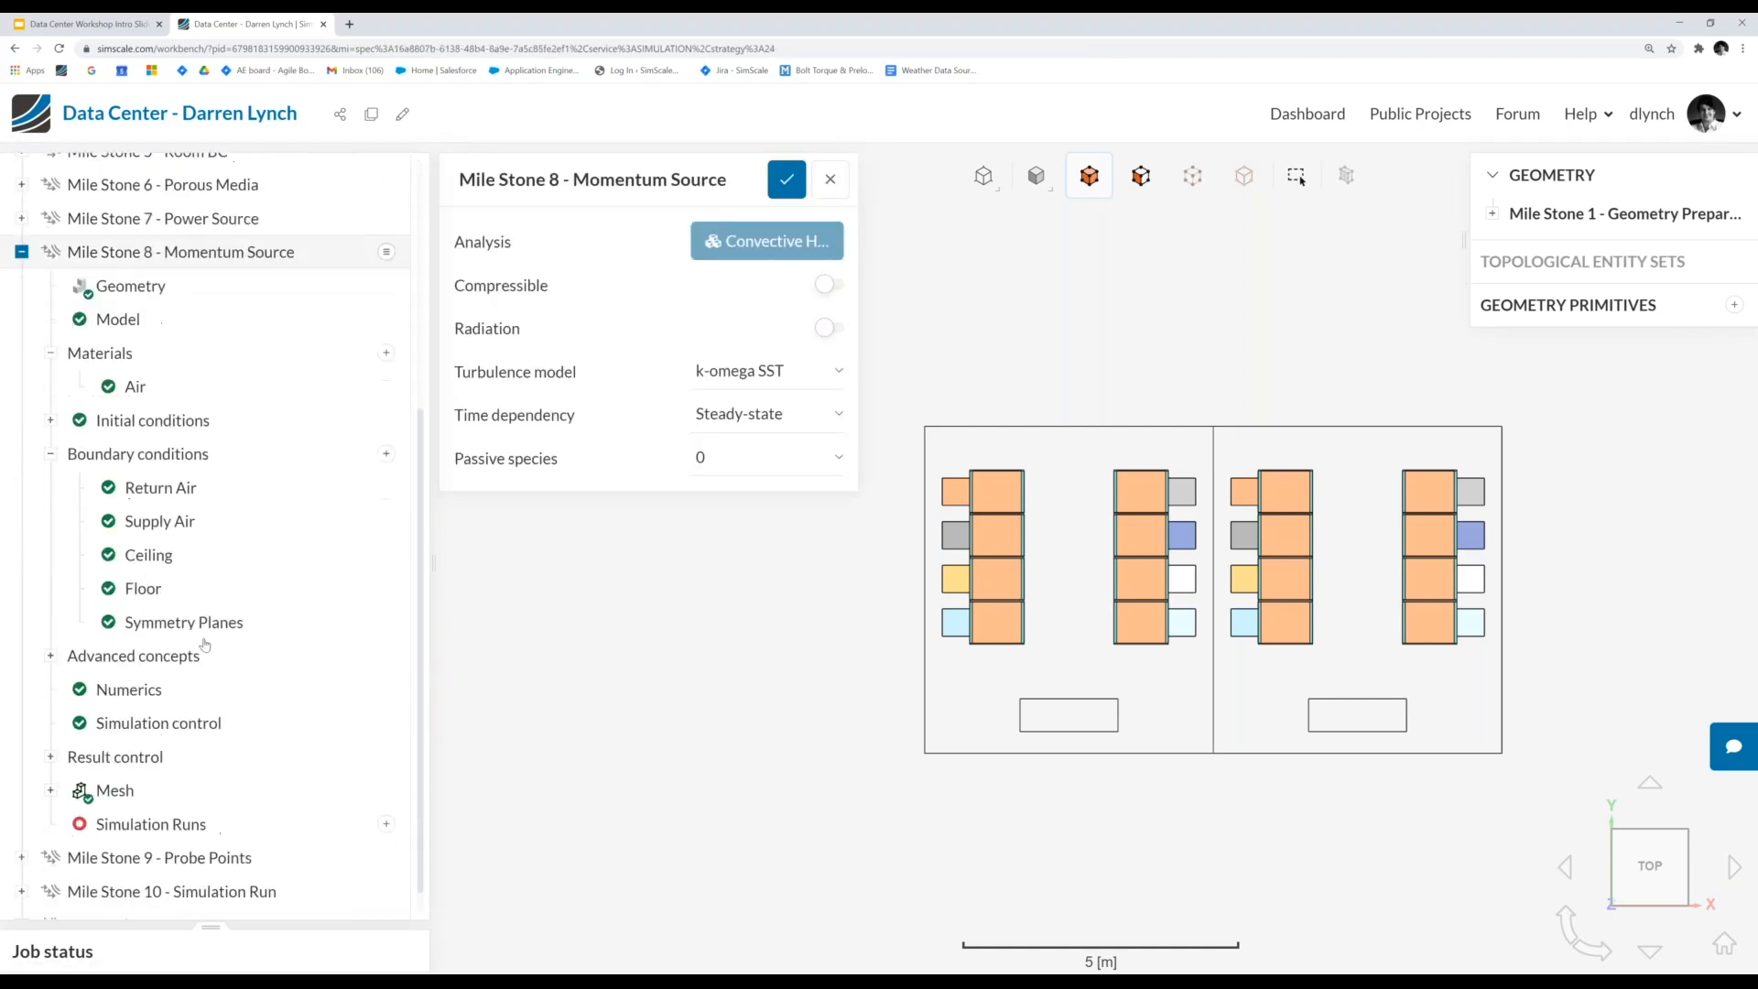
drag(1000, 667, 1013, 542)
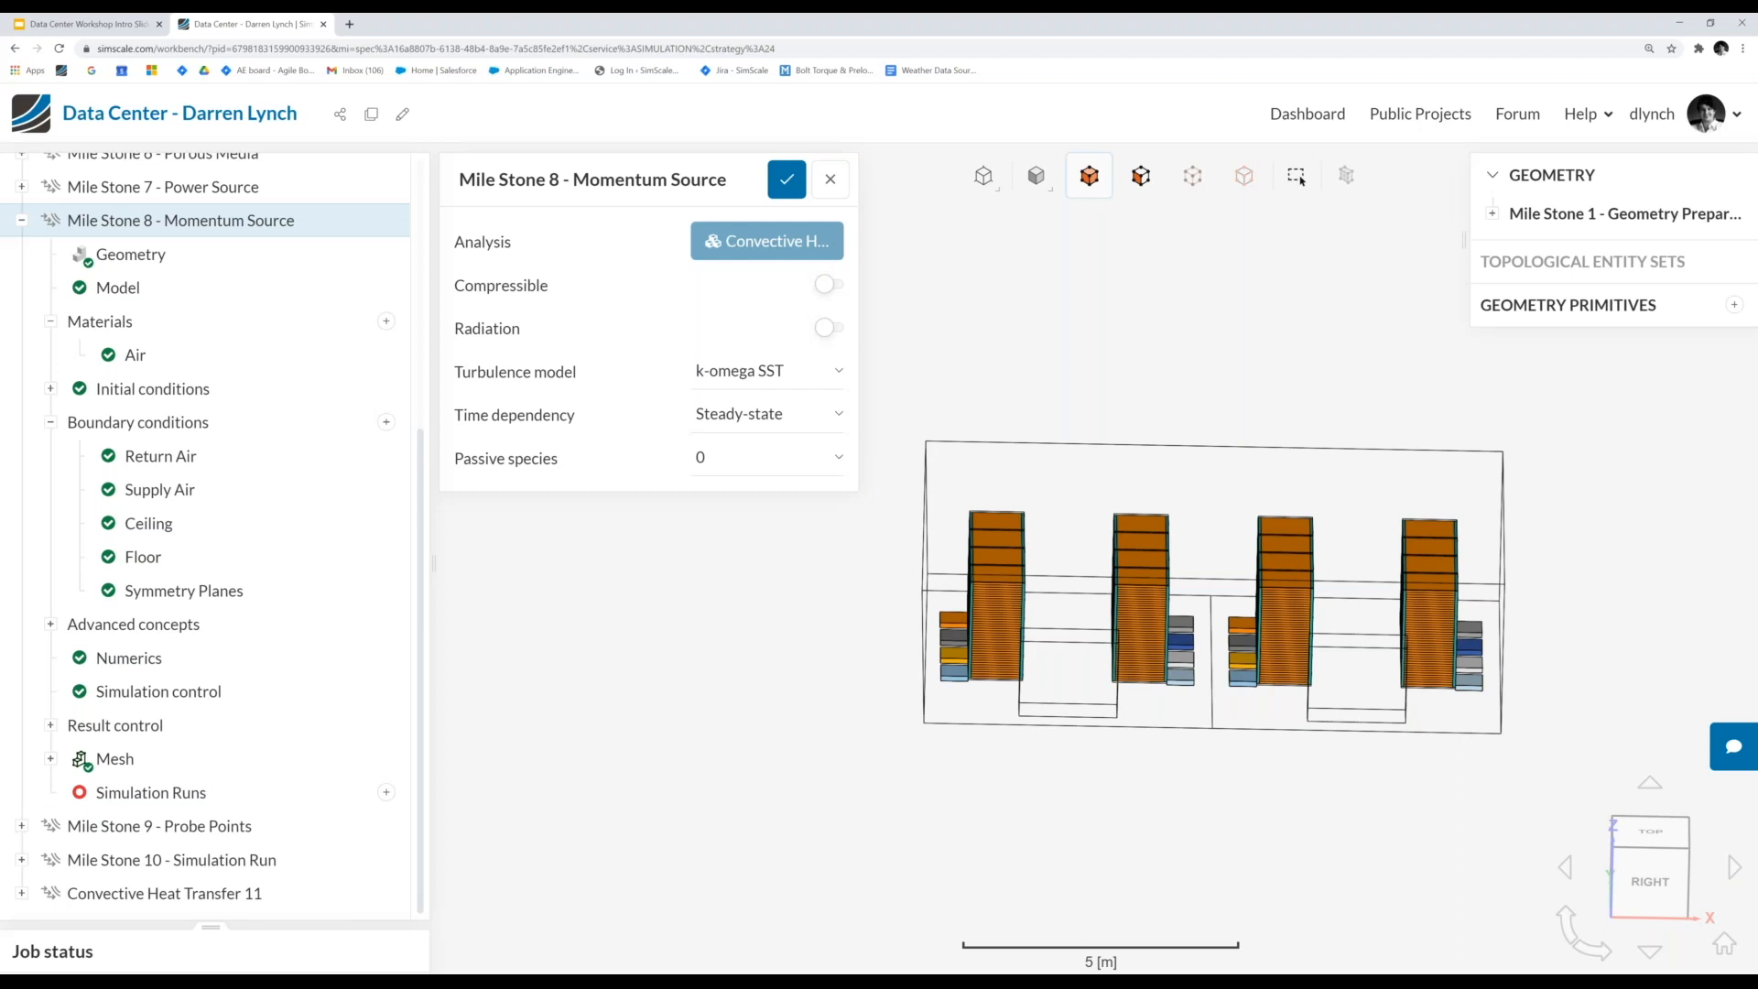
click(21, 220)
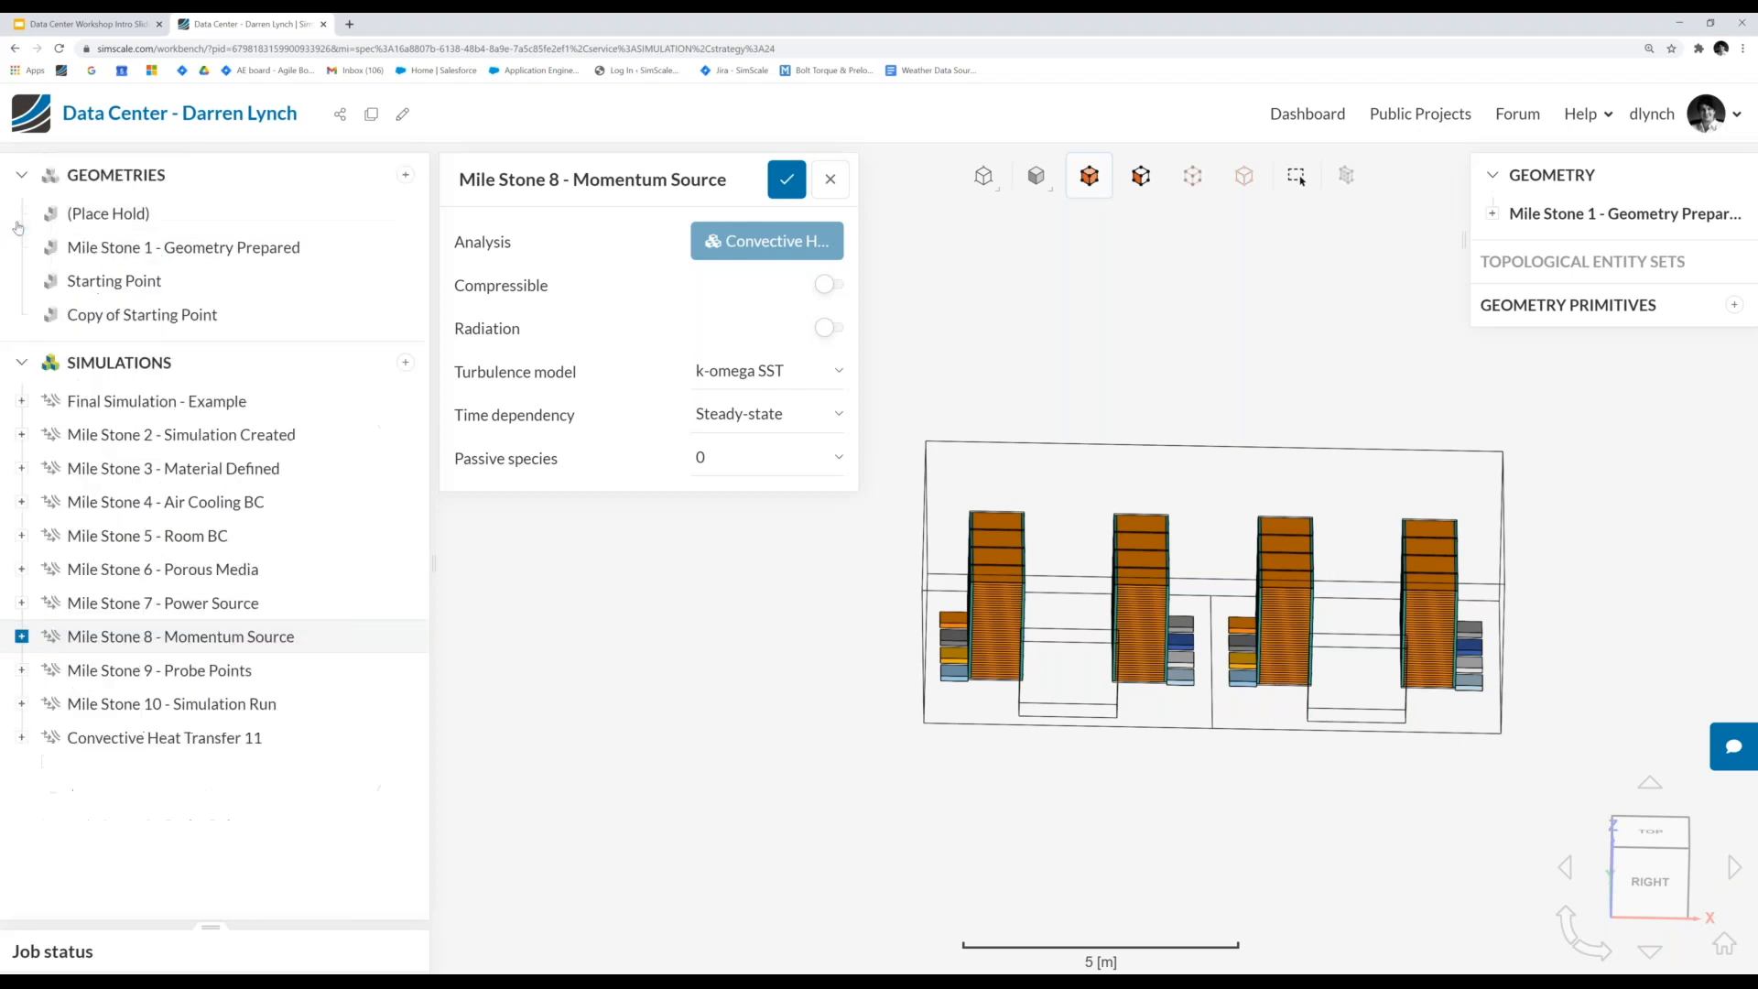
click(143, 678)
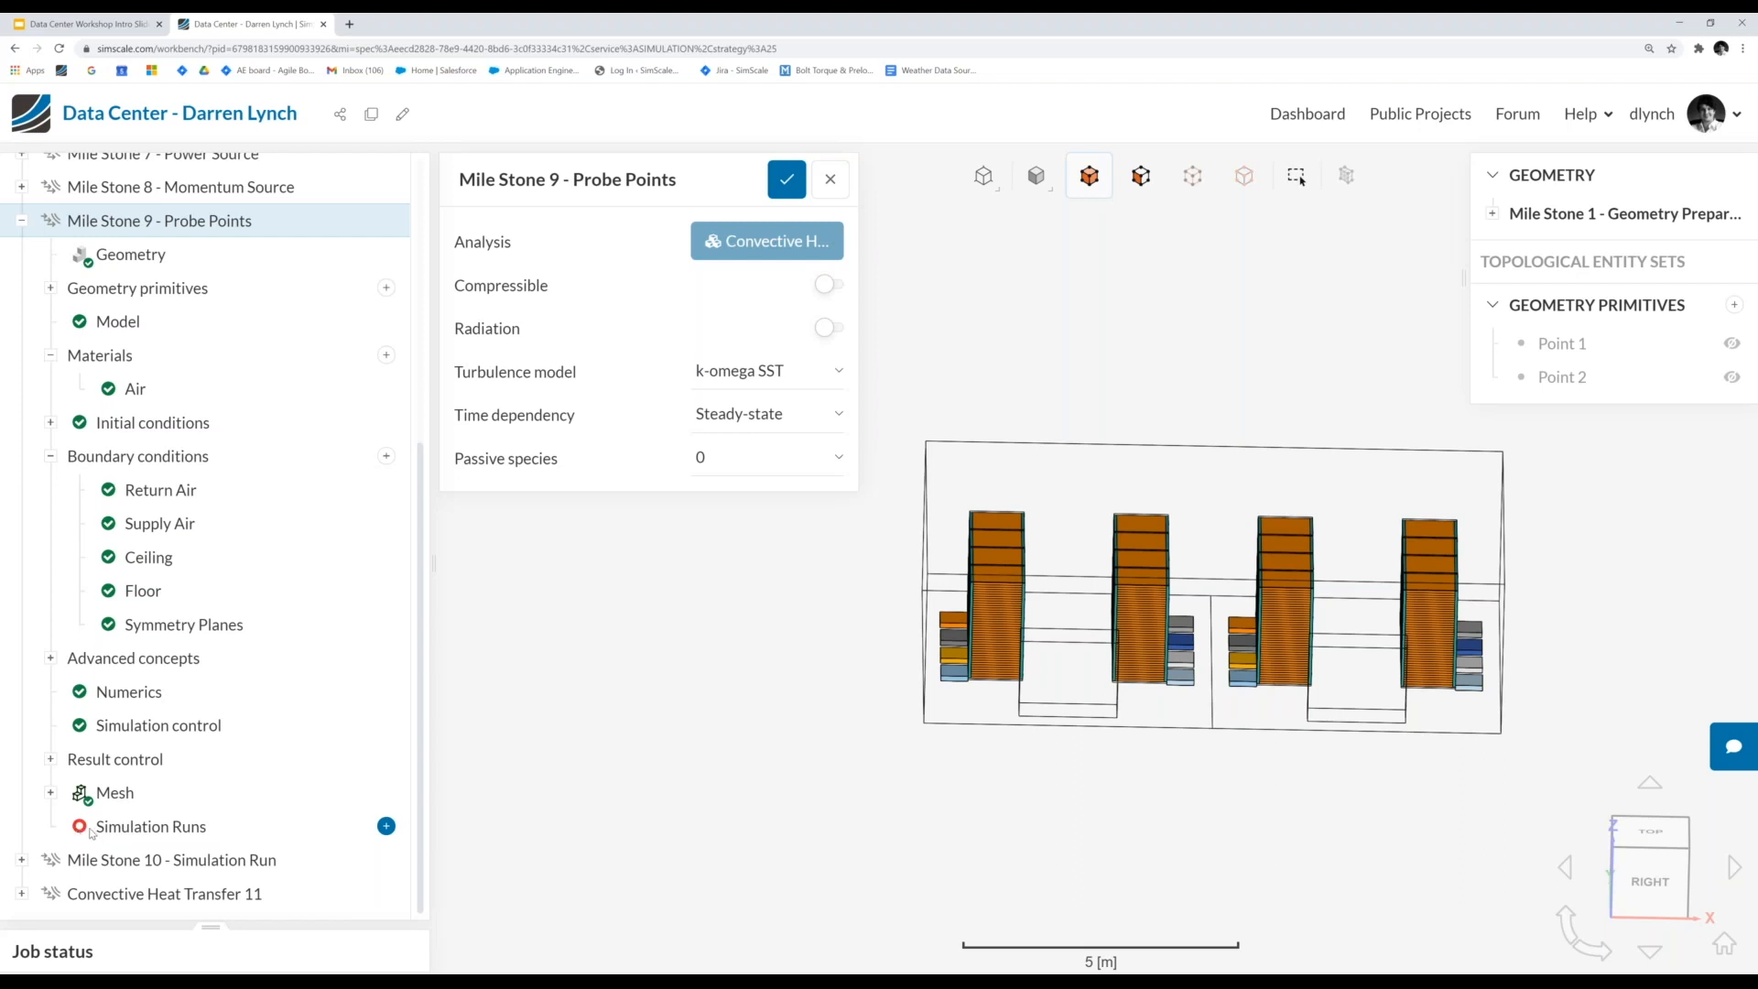
- Create a new run named Run 1 for Mile Stone 9 and start solving it
click(386, 825)
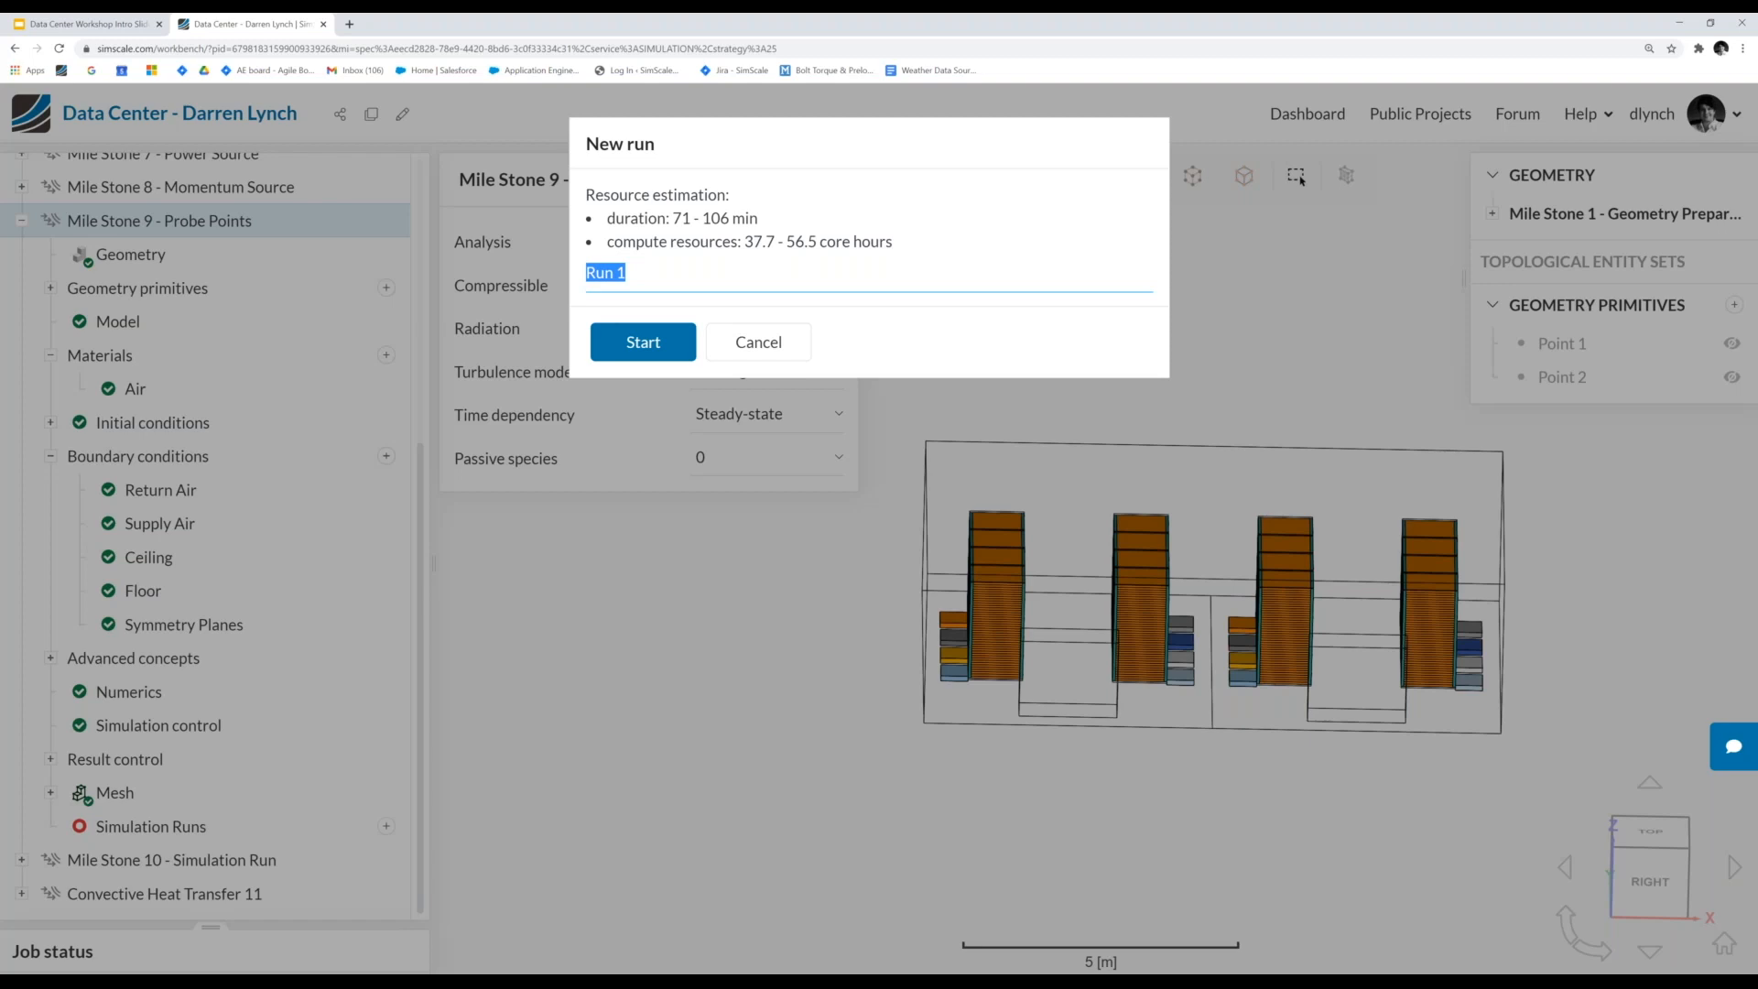
click(643, 343)
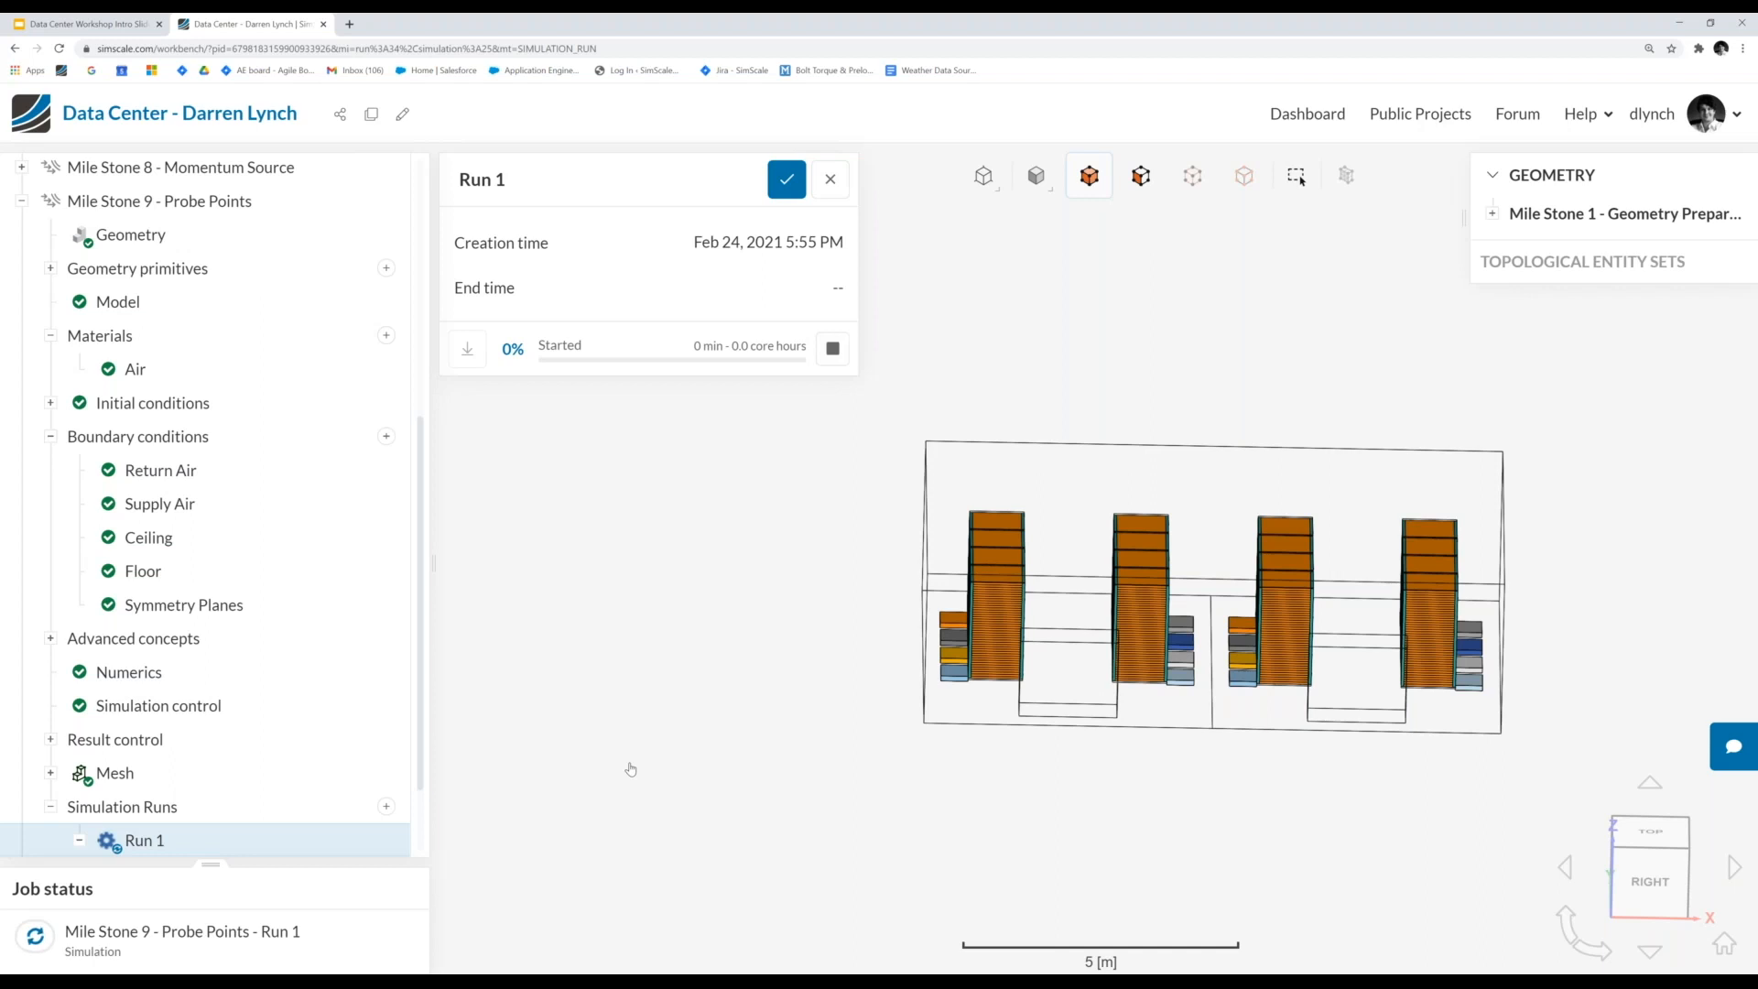
scroll(609, 747, up, 1)
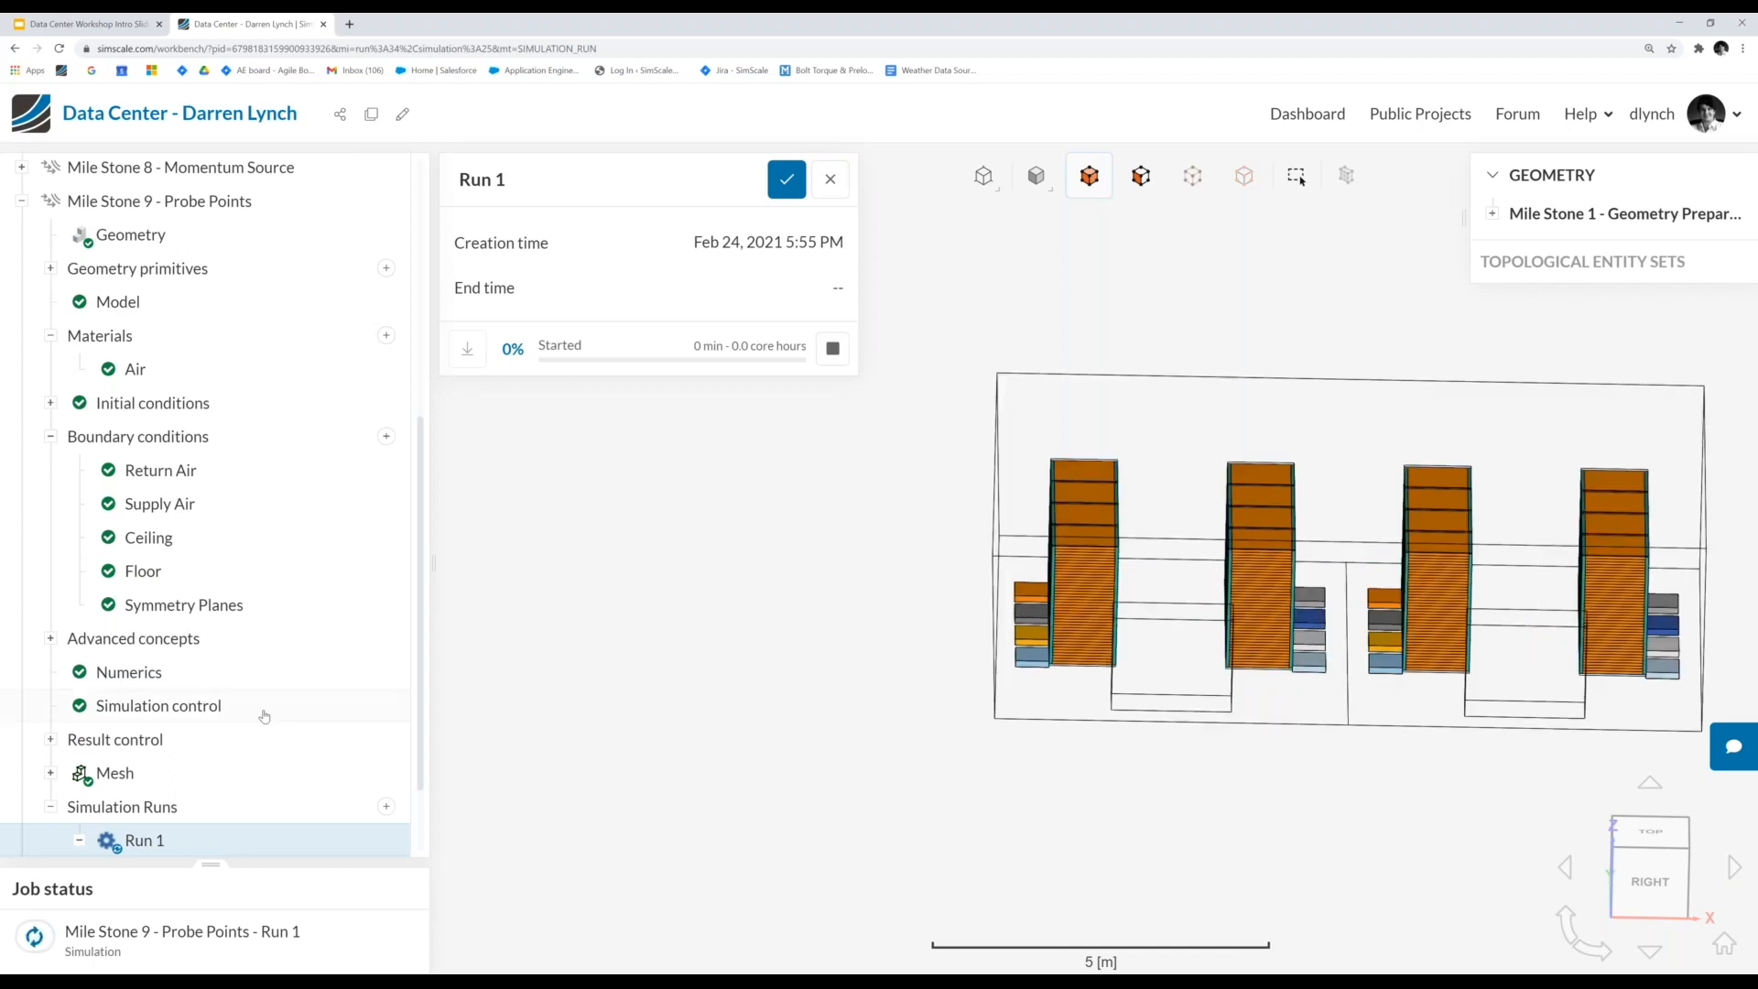
scroll(266, 707, down, 1)
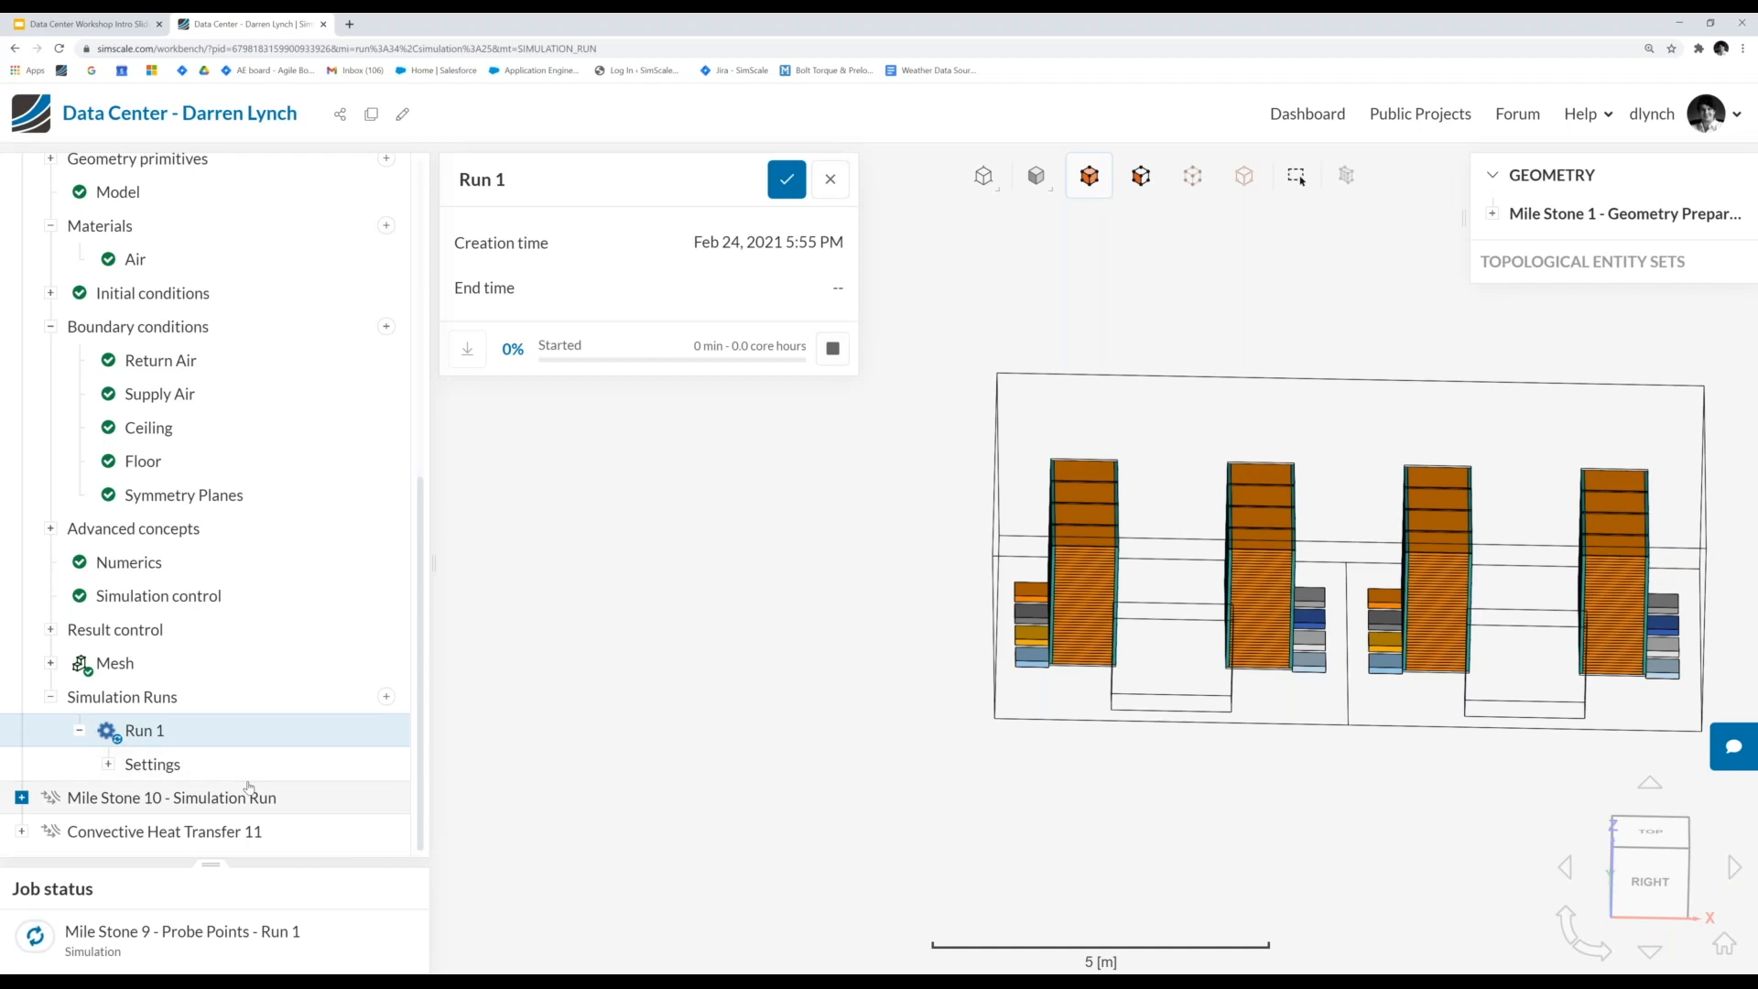
scroll(229, 704, up, 2)
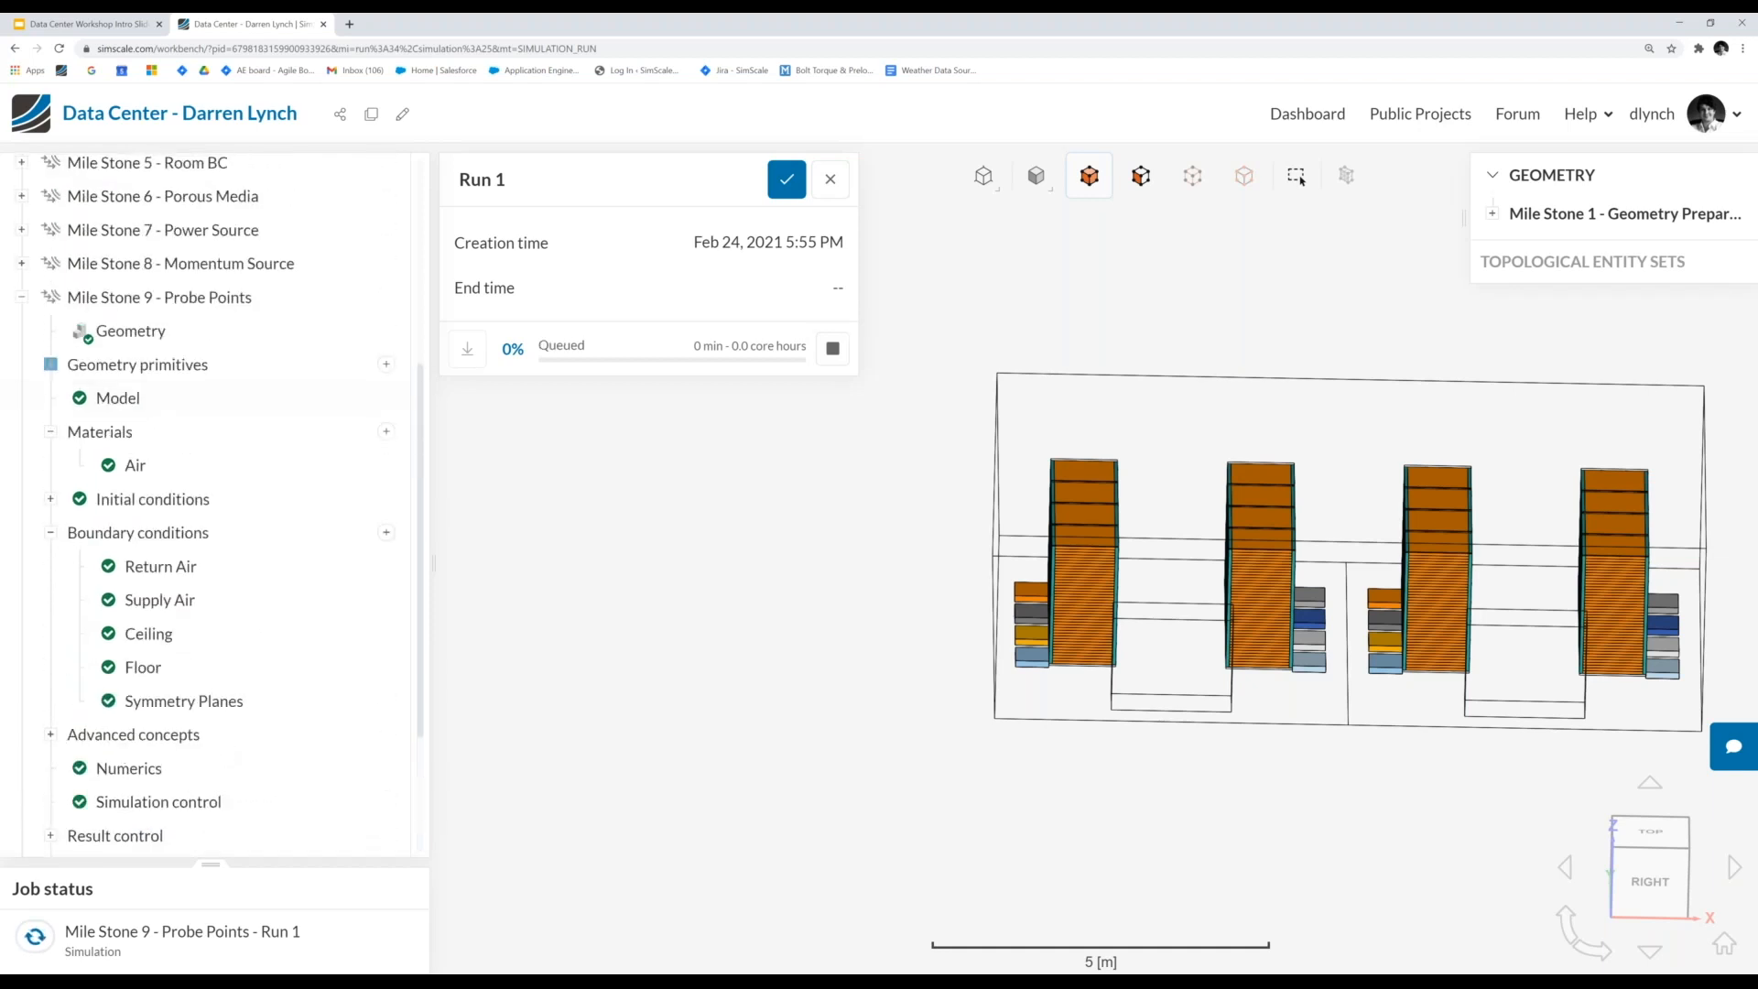
click(21, 296)
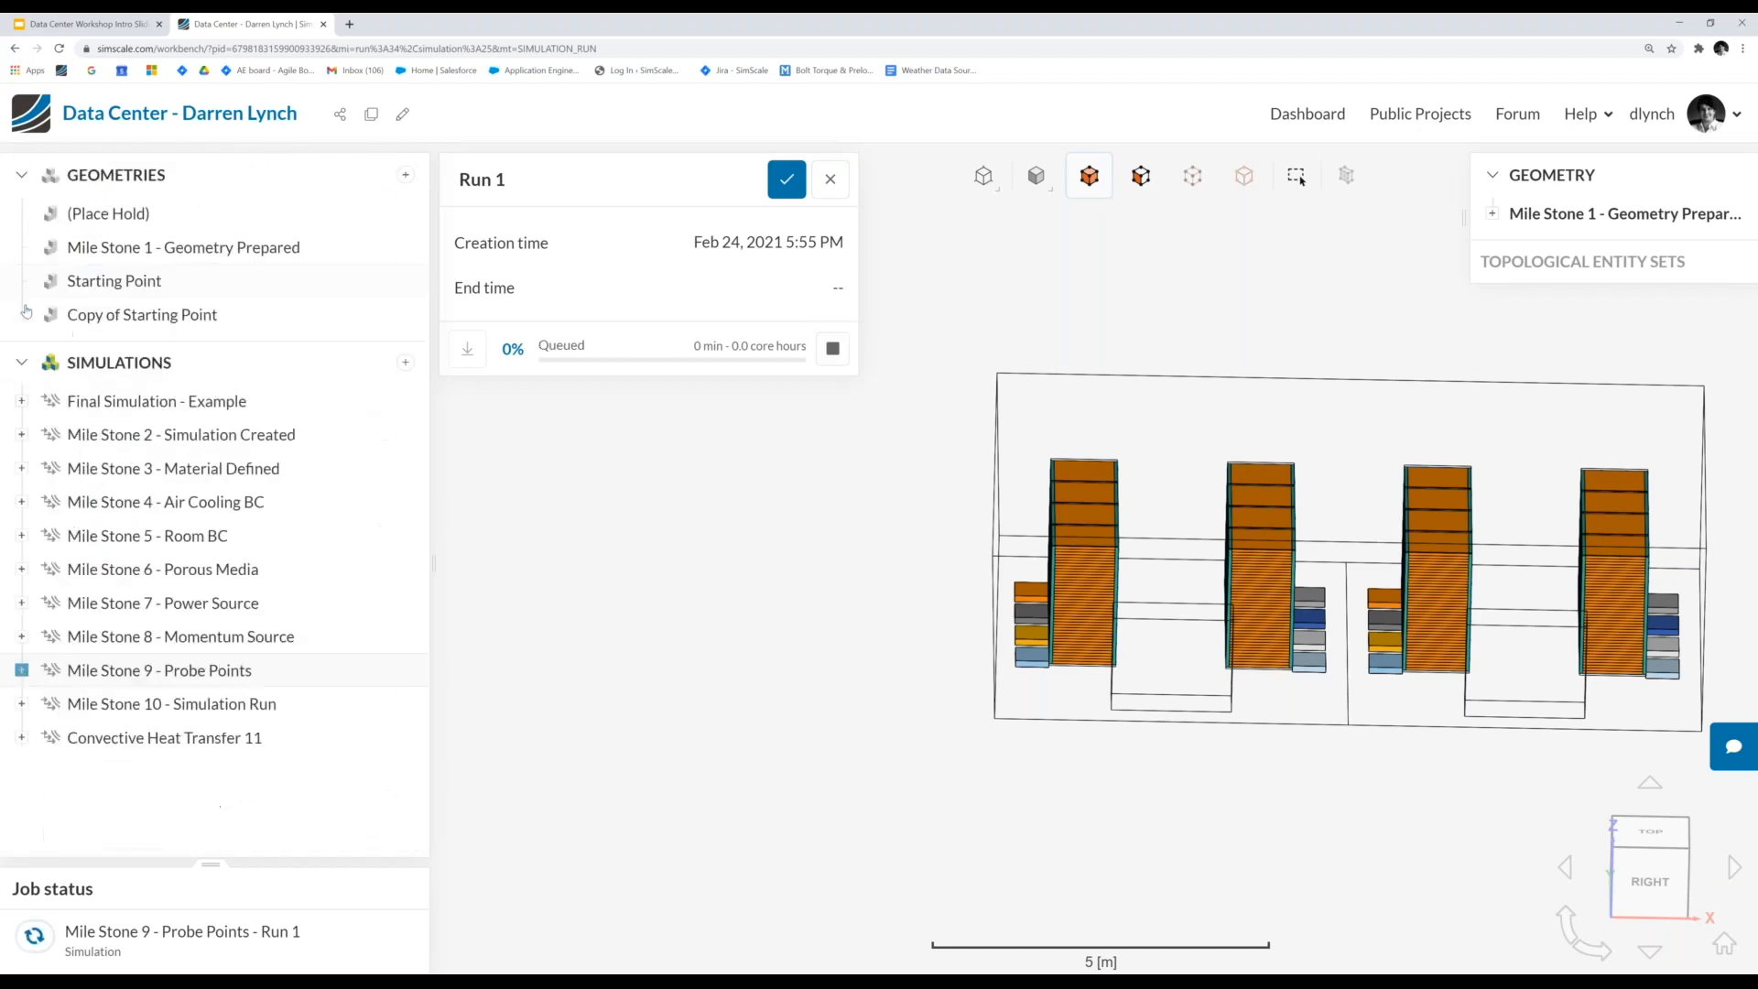
- Open Mile Stone 10 and expand Run 1 to reveal Convergence plots, Solver Log and Solution Fields
click(142, 705)
scroll(223, 721, down, 5)
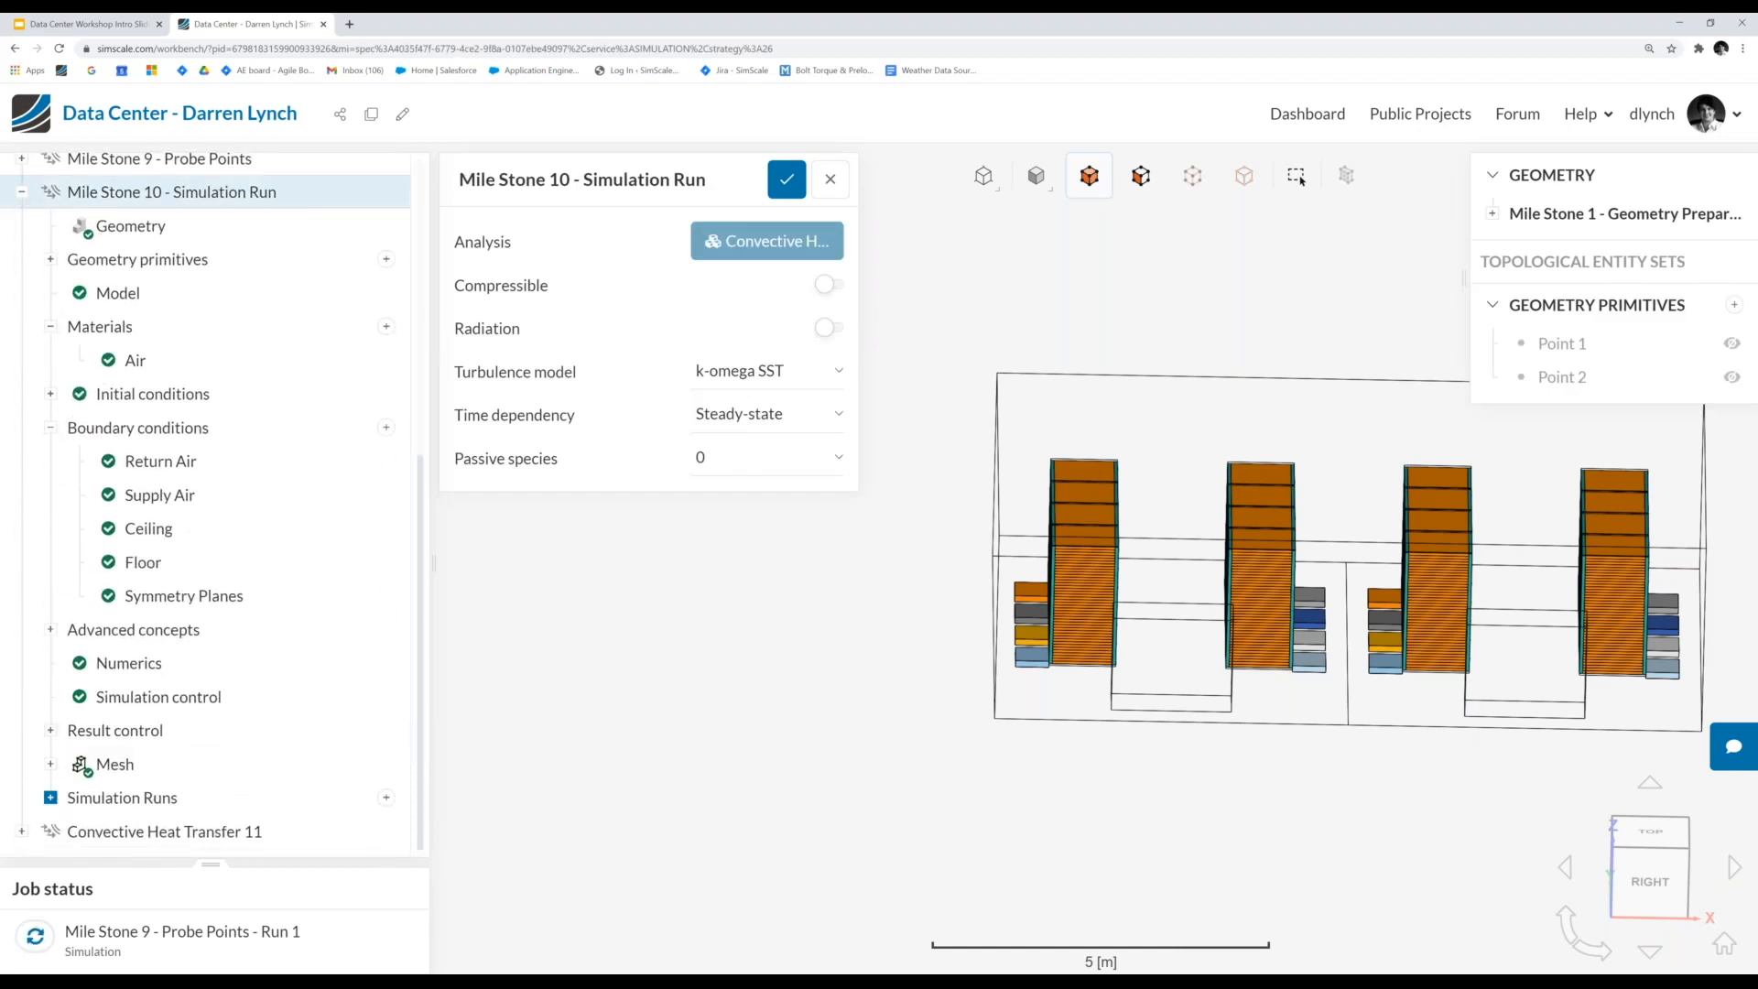
click(52, 799)
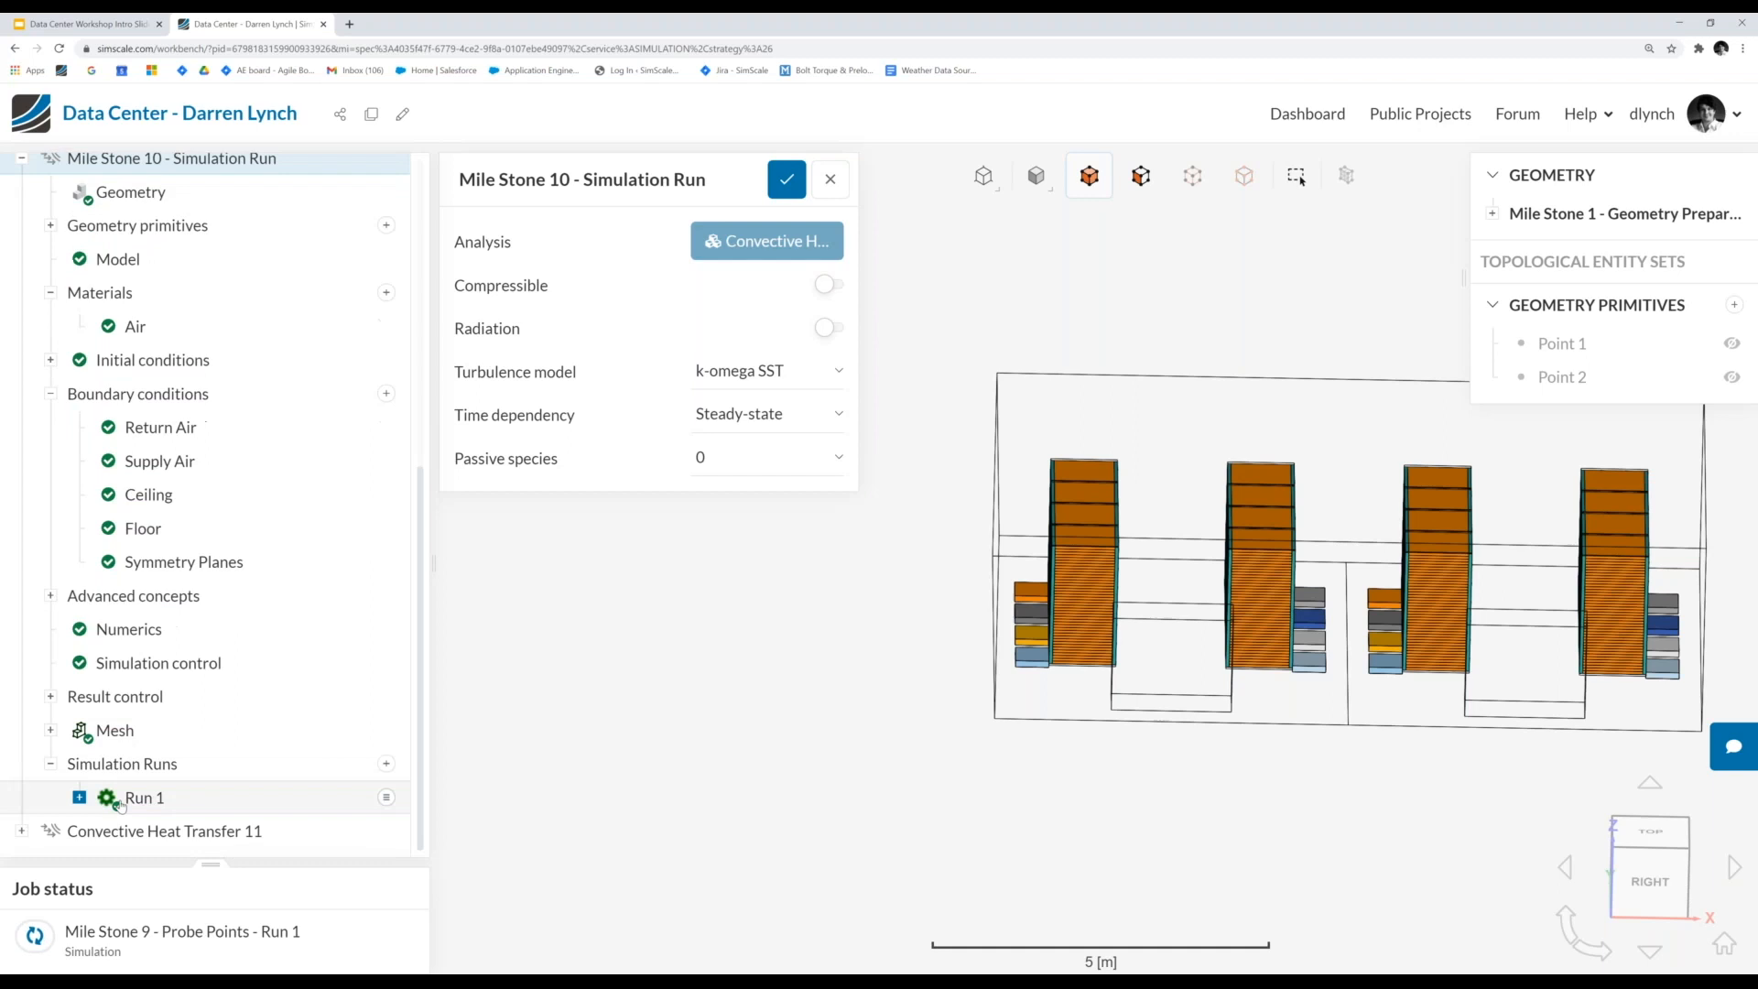
click(80, 797)
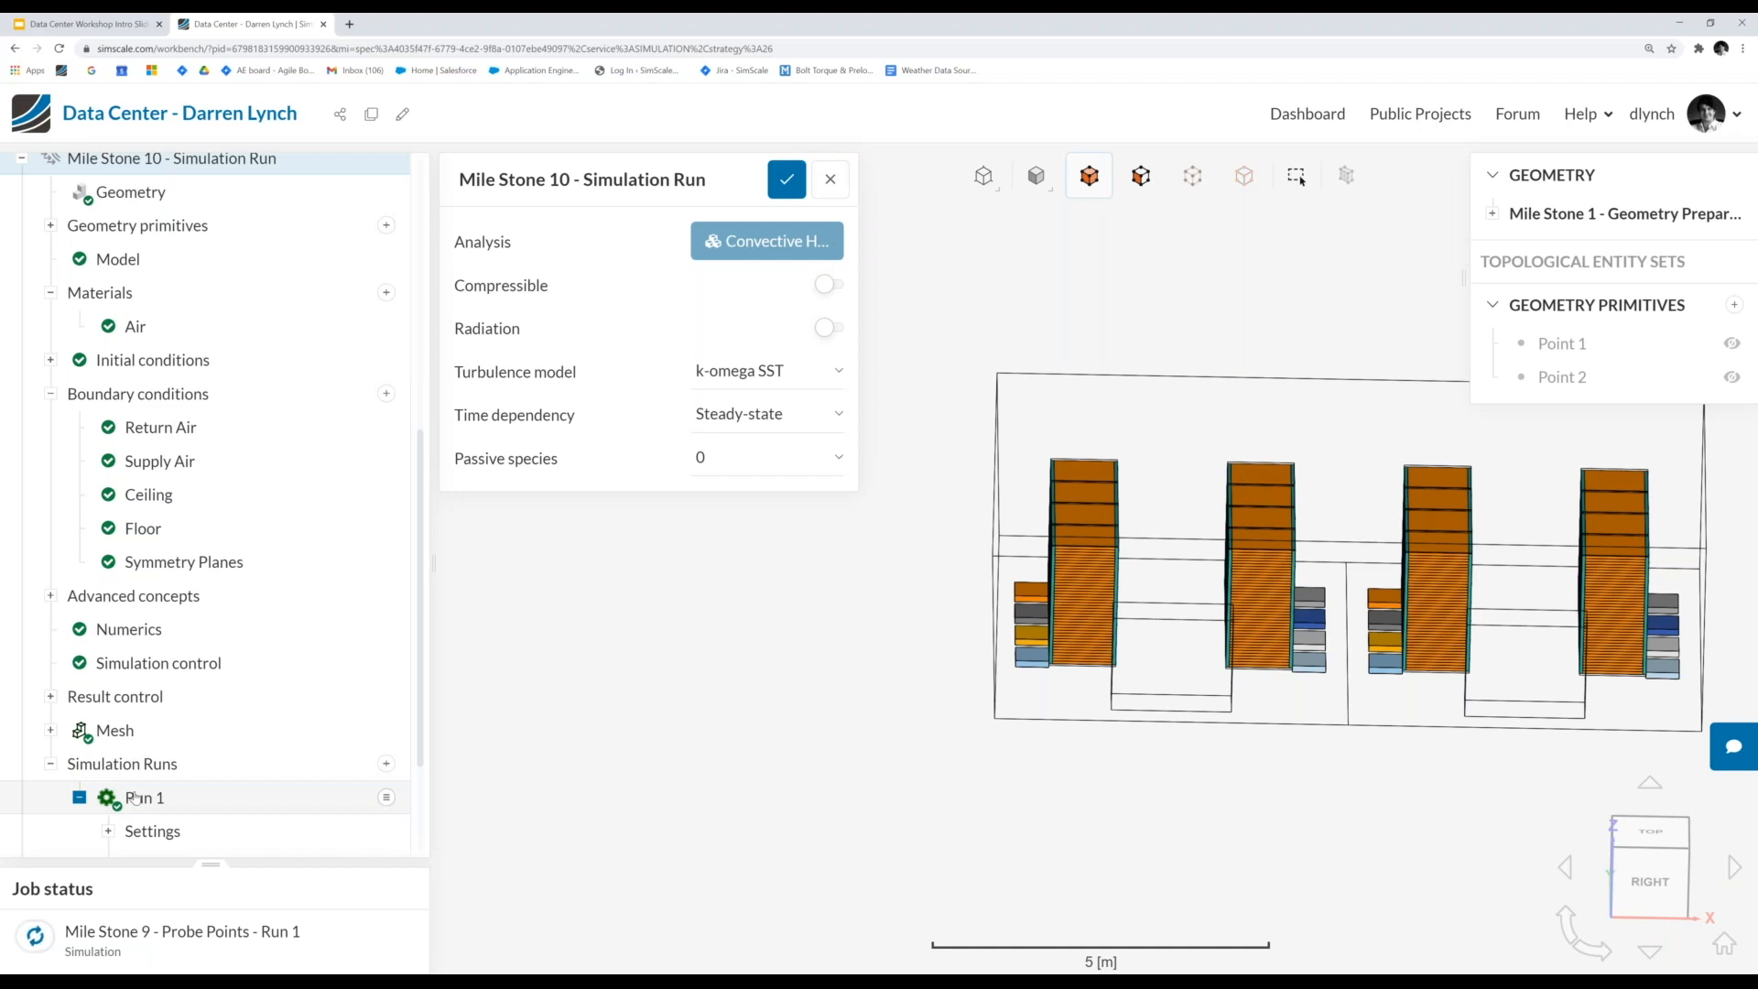
scroll(158, 722, down, 2)
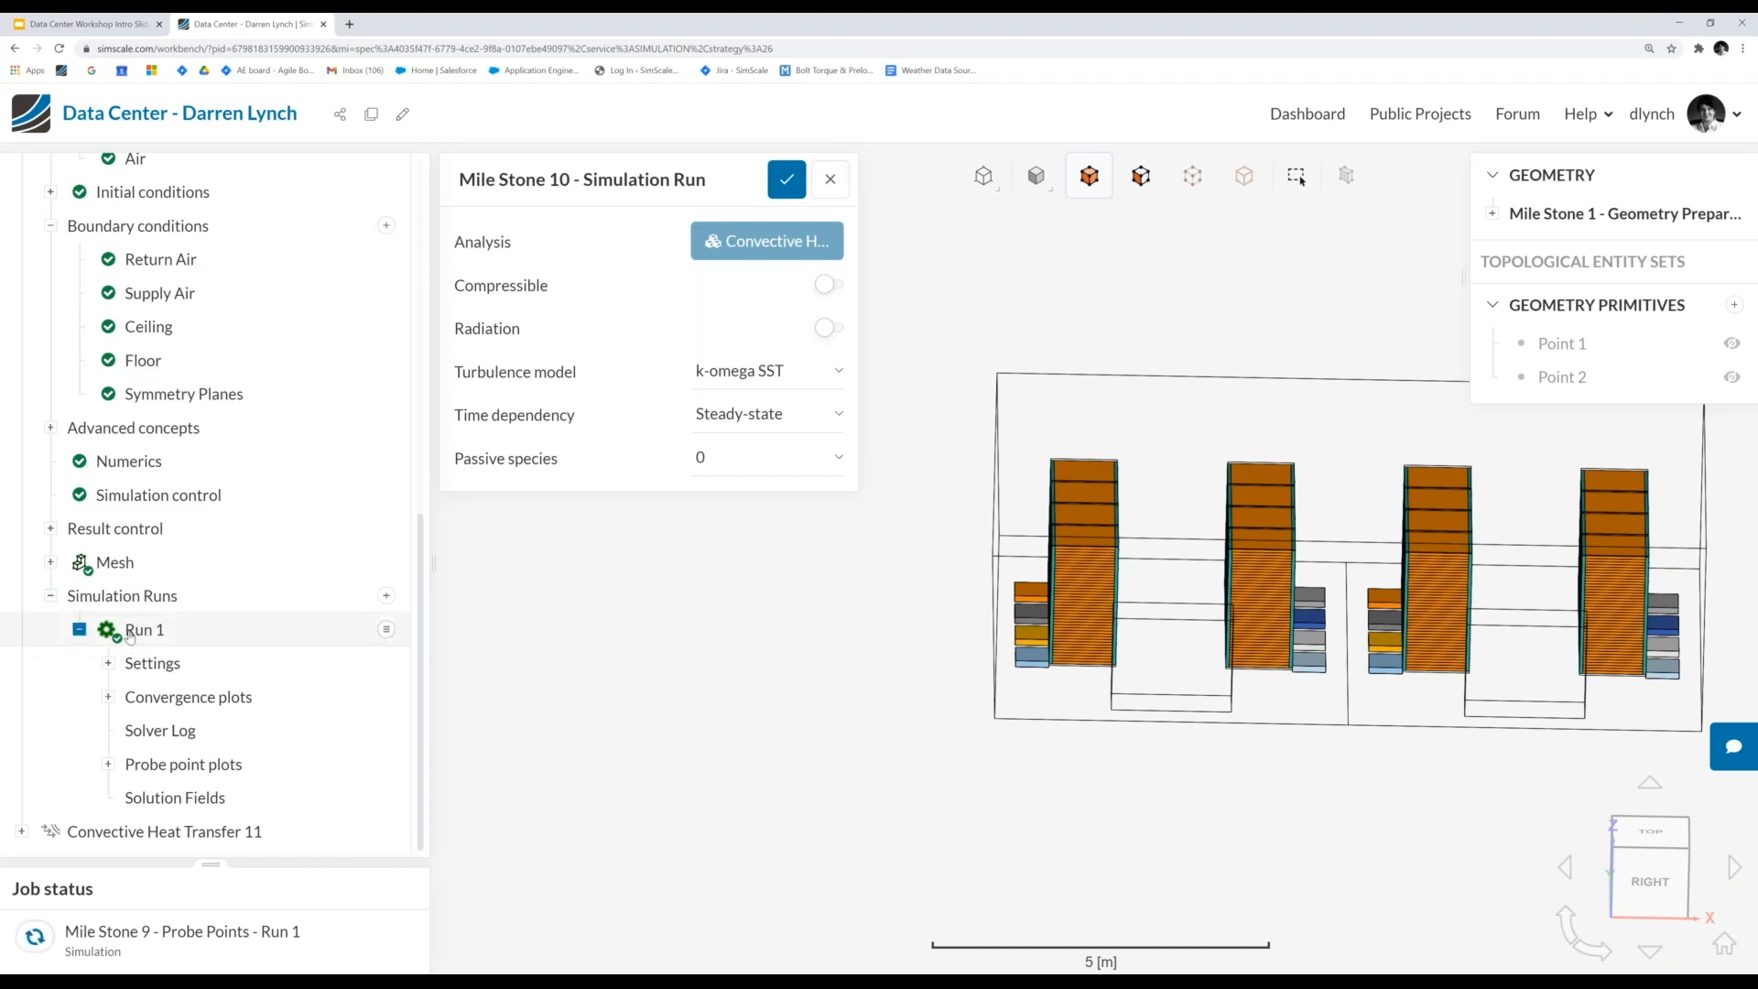
- Load Run 1's Solution Fields, choosing the post-processing interface when prompted
click(182, 800)
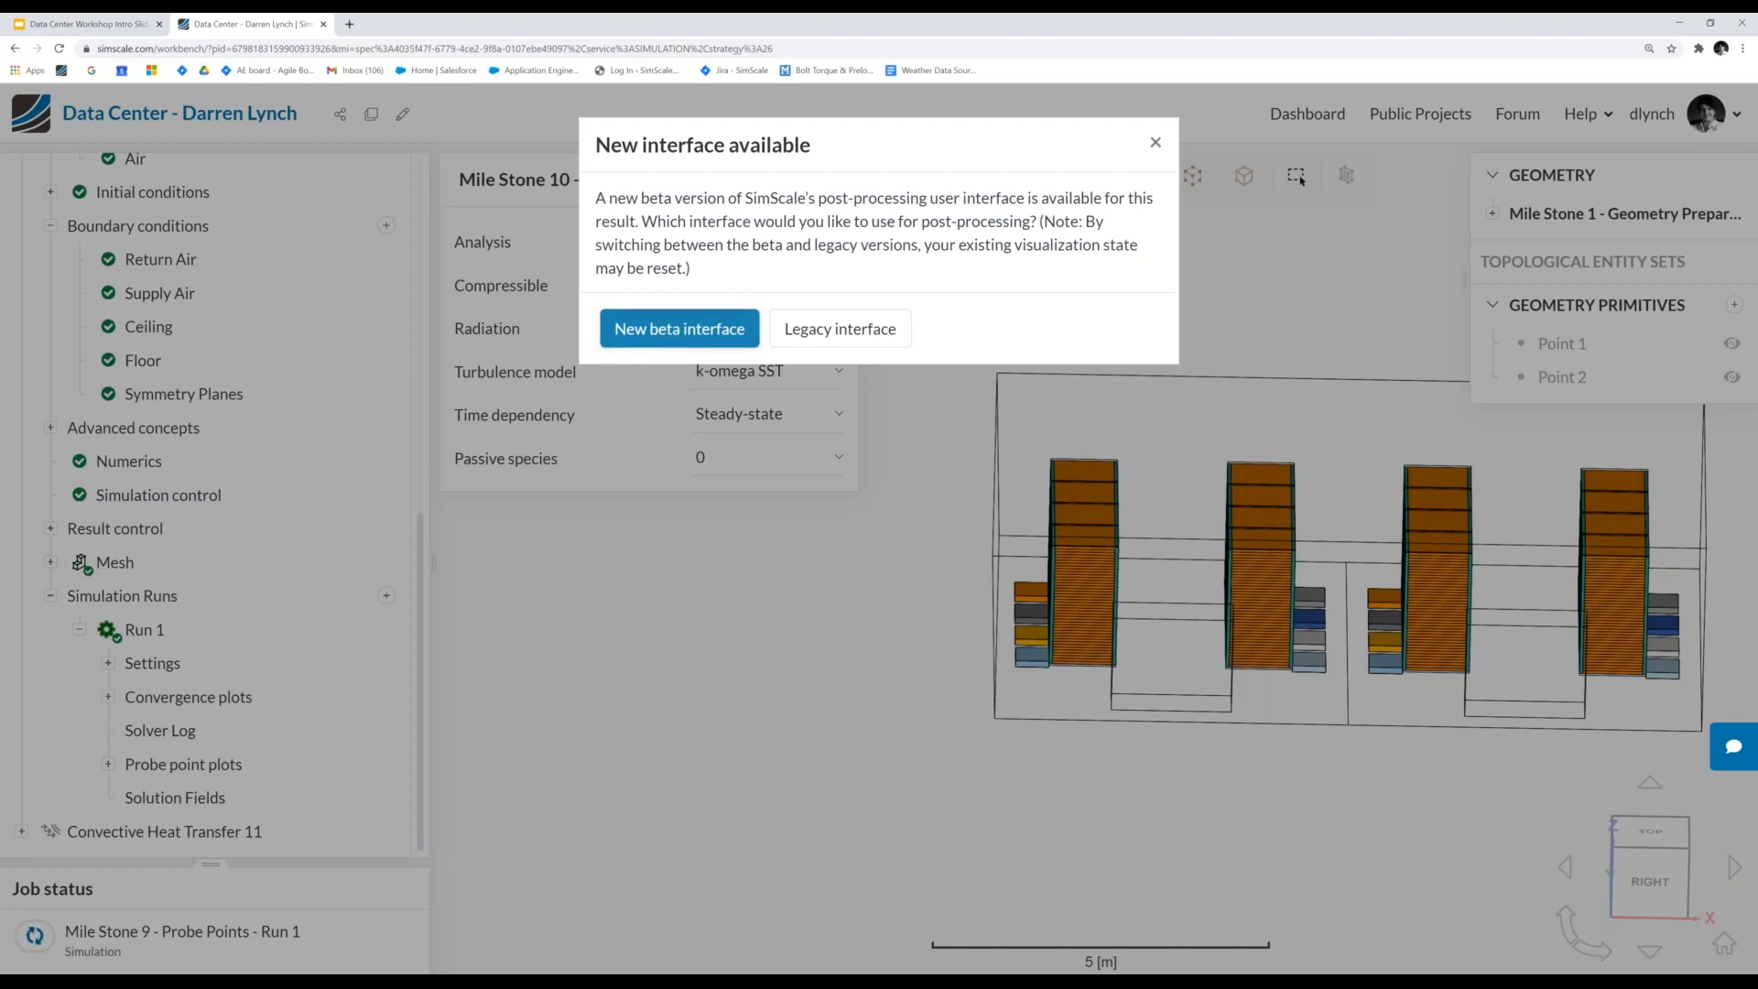
click(682, 330)
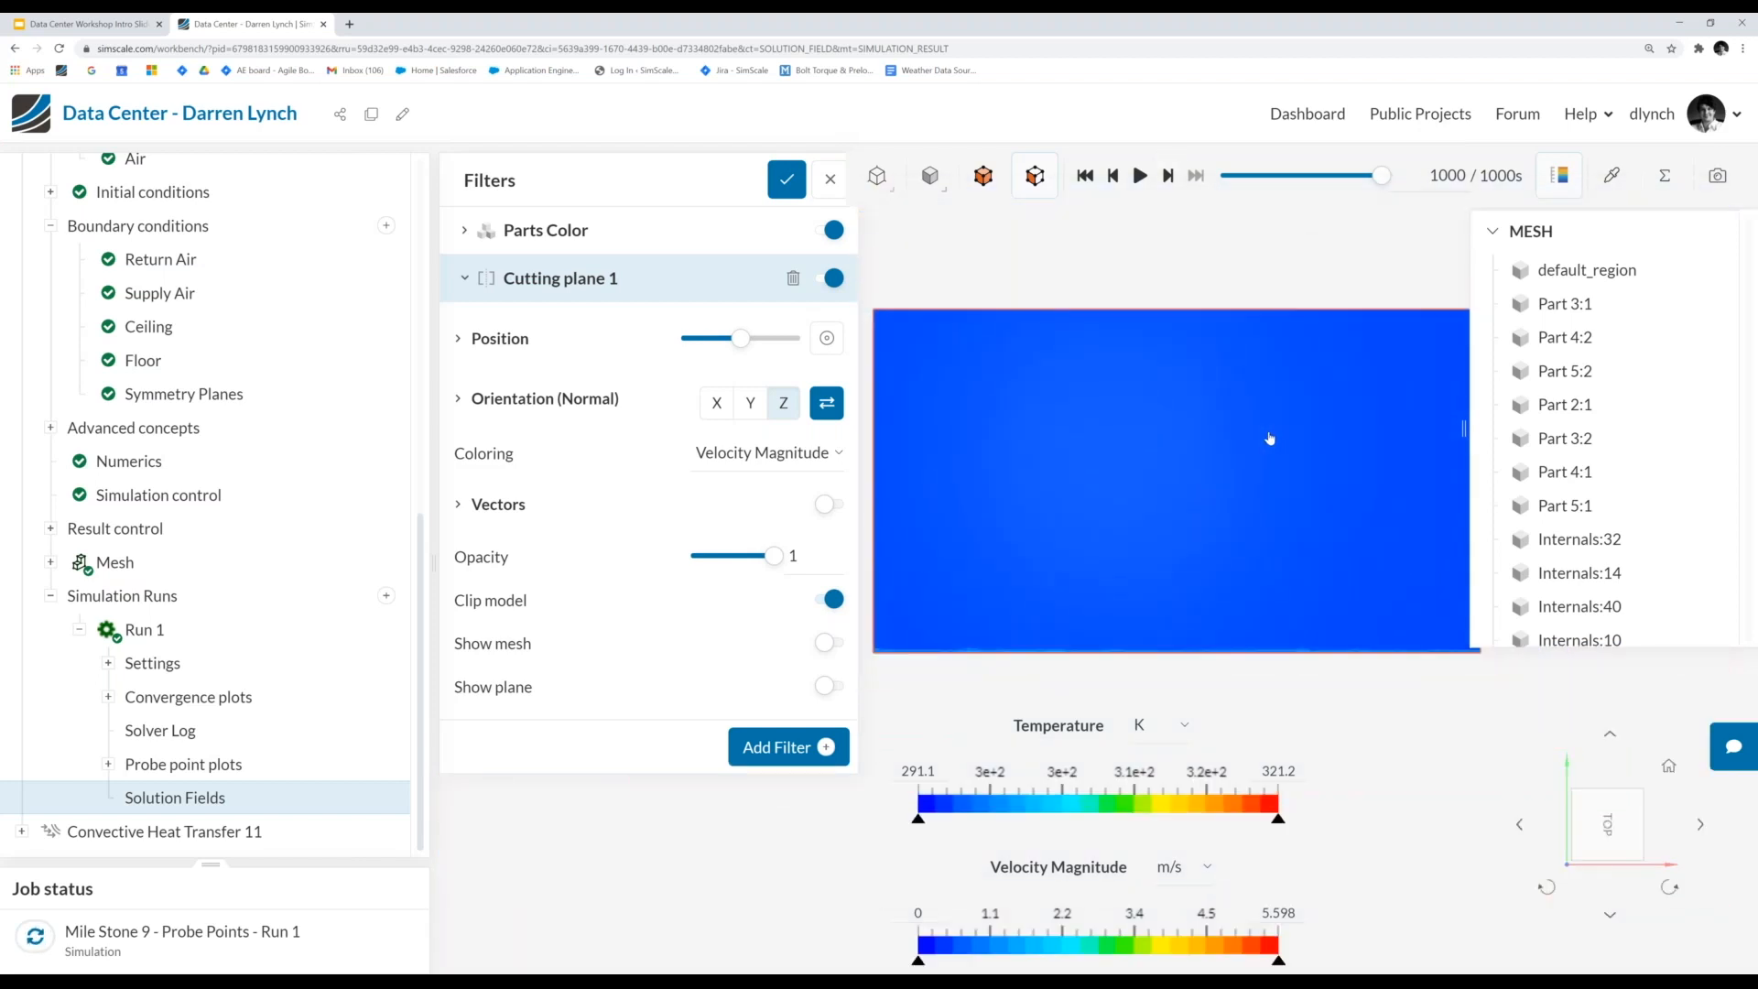
- Orbit the result from the top view into a 3D perspective and pan the room box into place
drag(924, 641, 1155, 470)
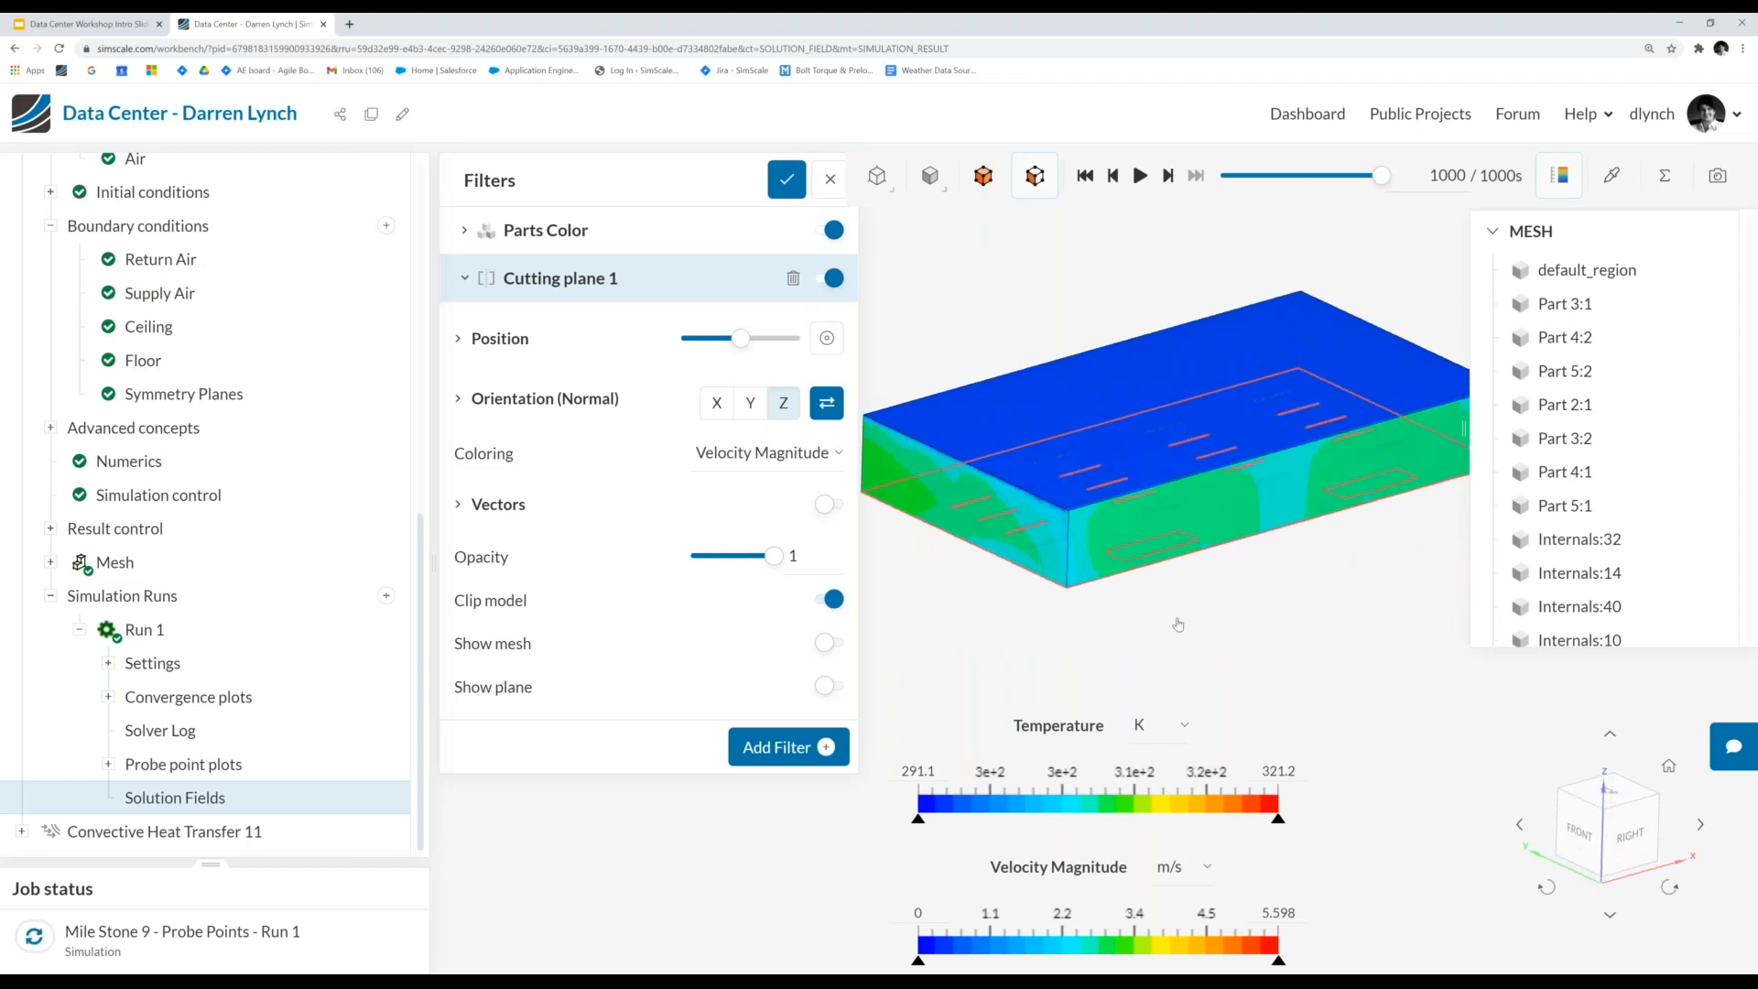
right_drag(1330, 556, 1256, 646)
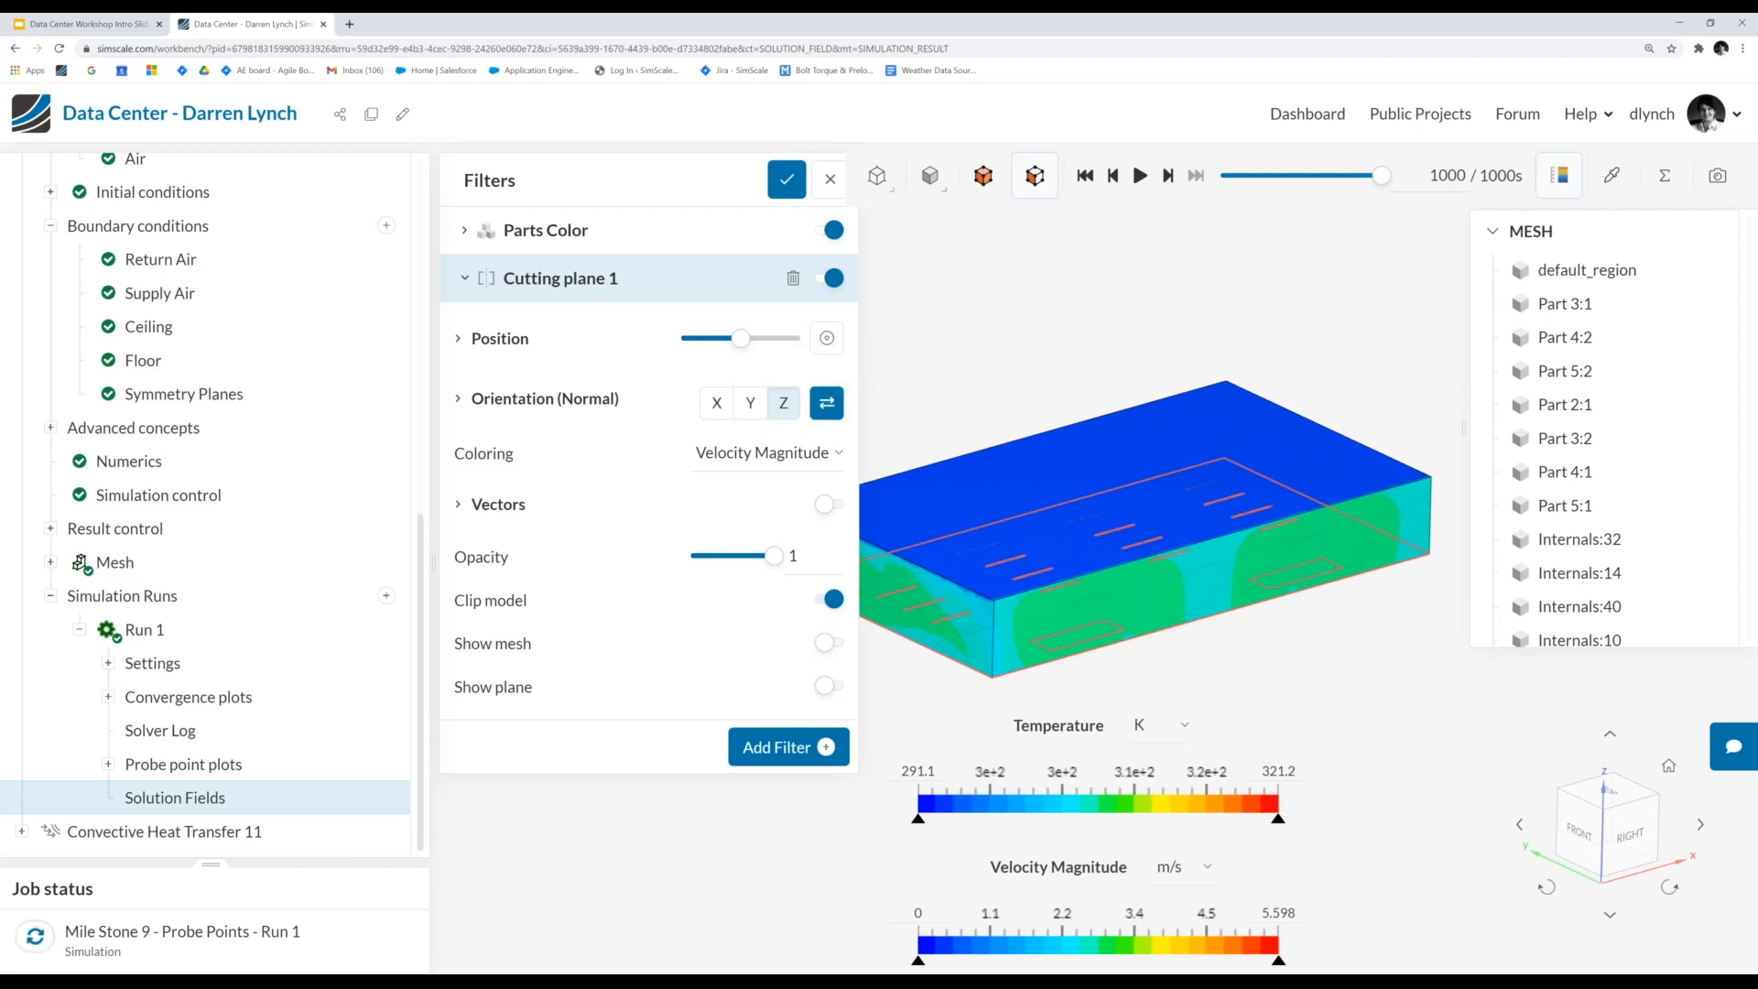
- Invert Cutting plane 1 to show the velocity slice through the racks and open its Coloring list
click(831, 408)
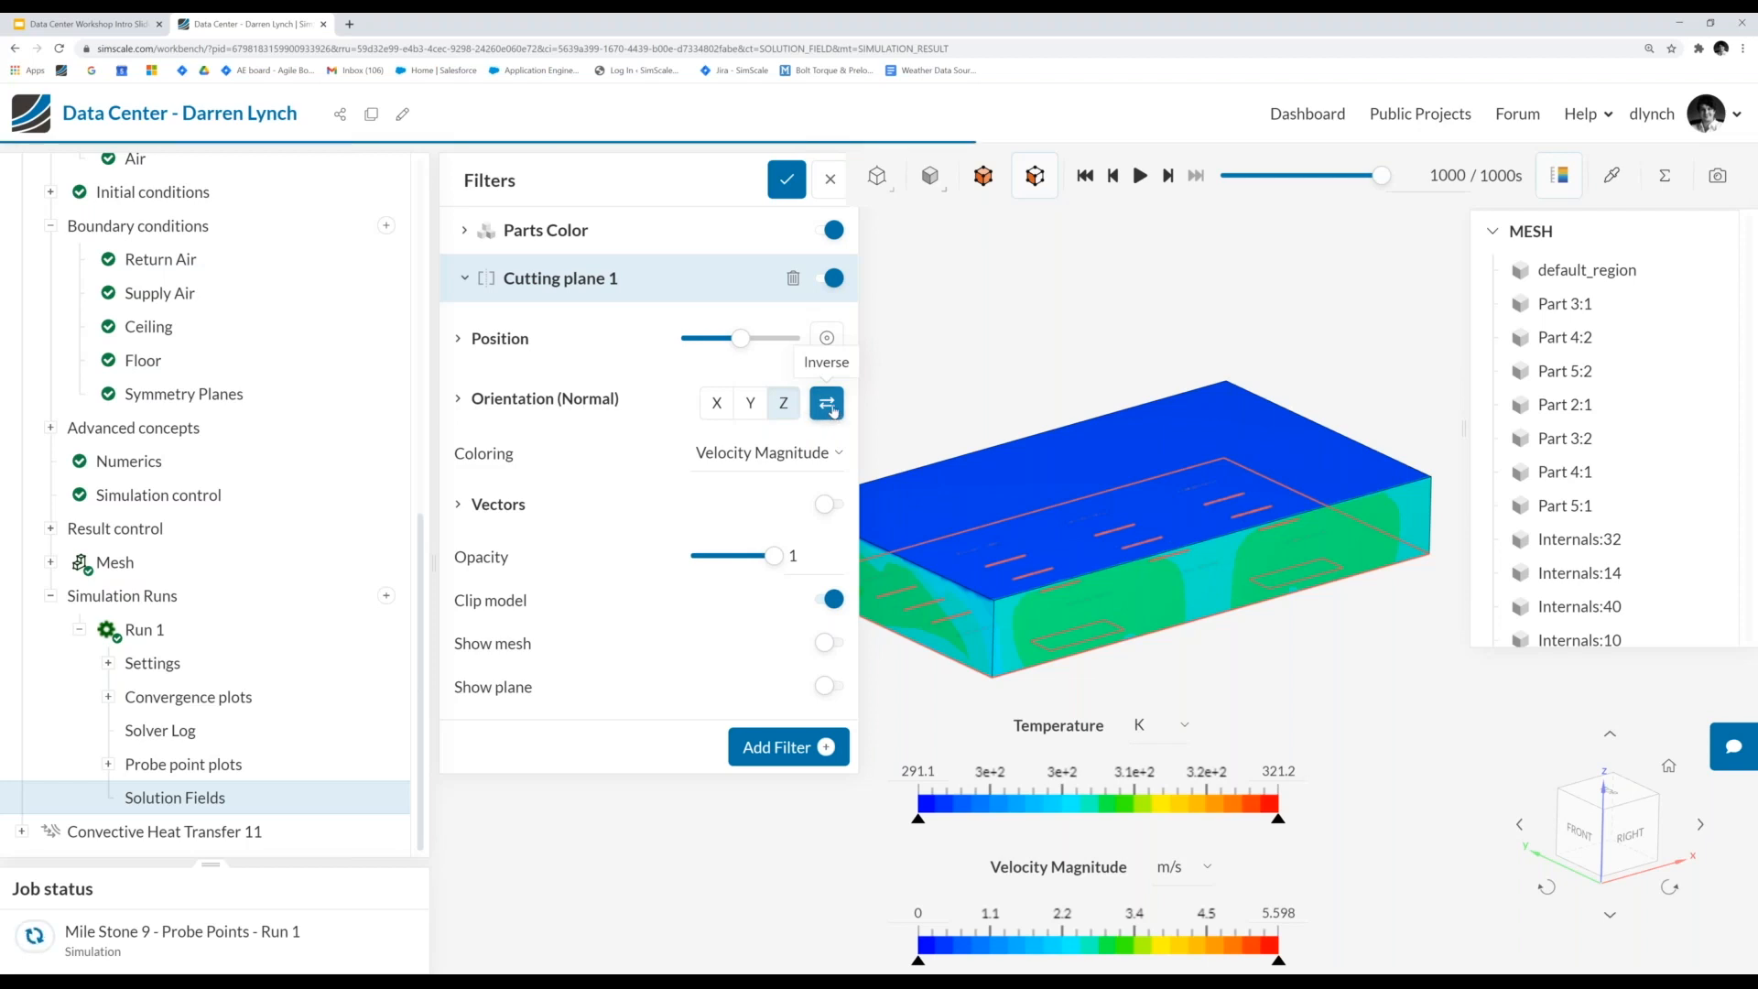
scroll(1445, 570, down, 3)
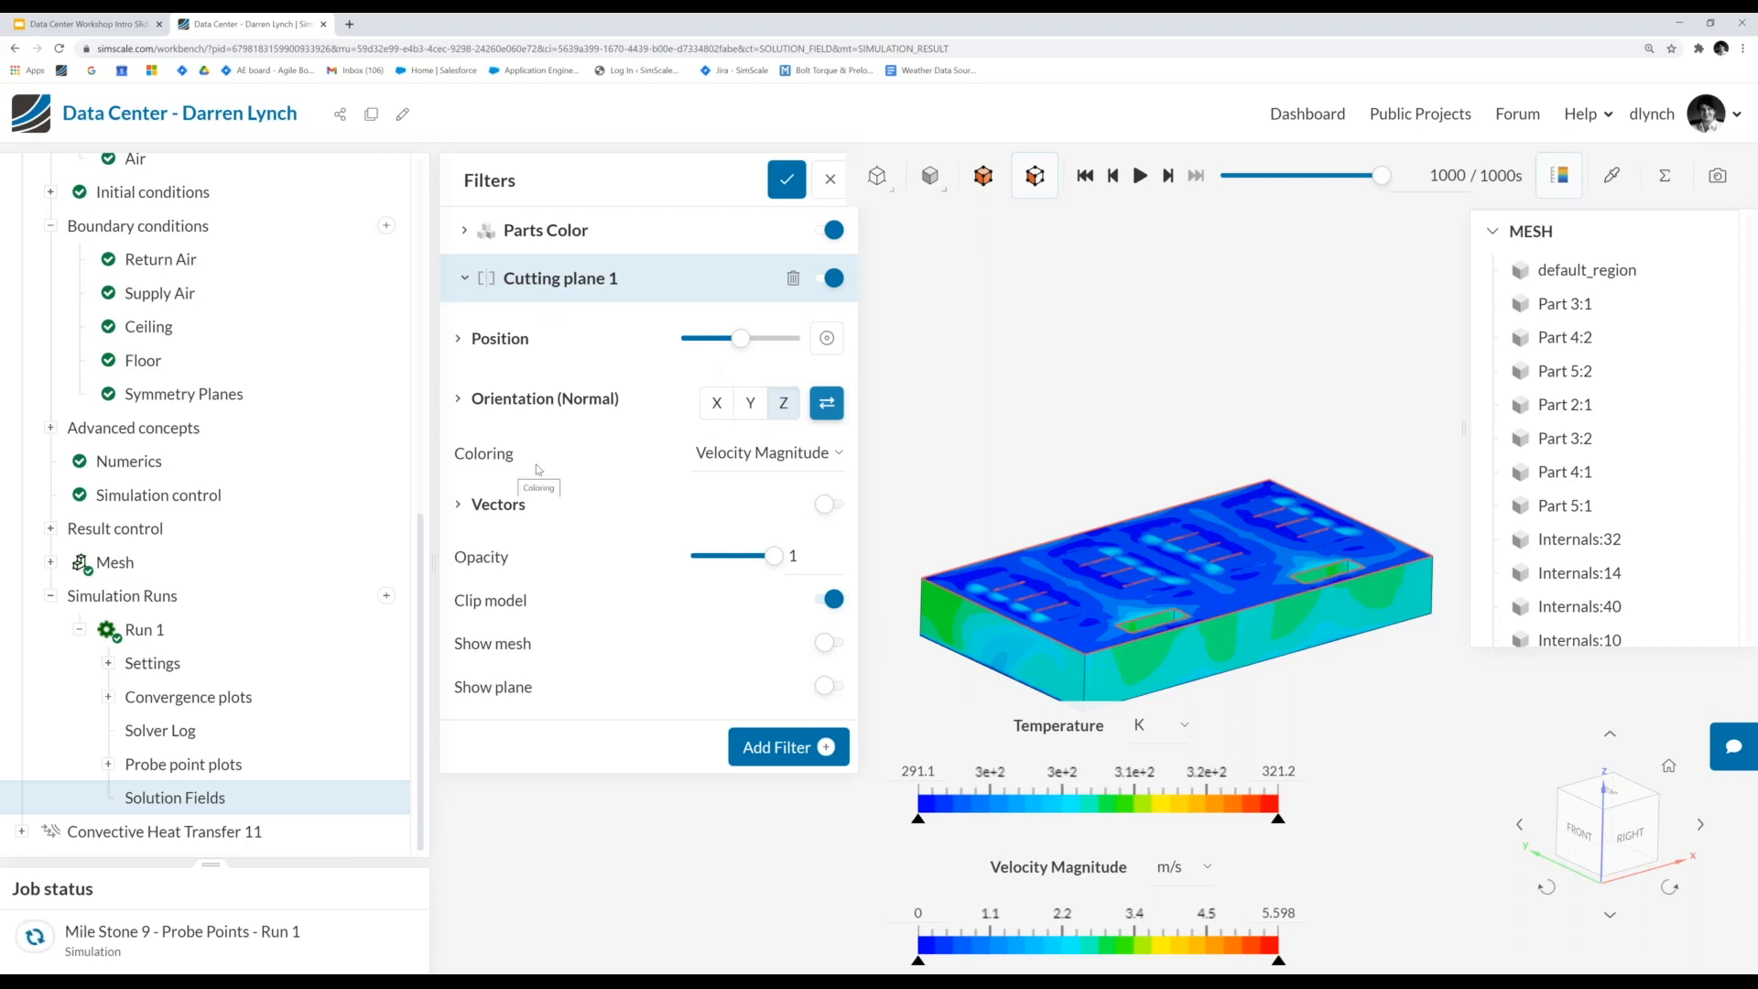
click(772, 453)
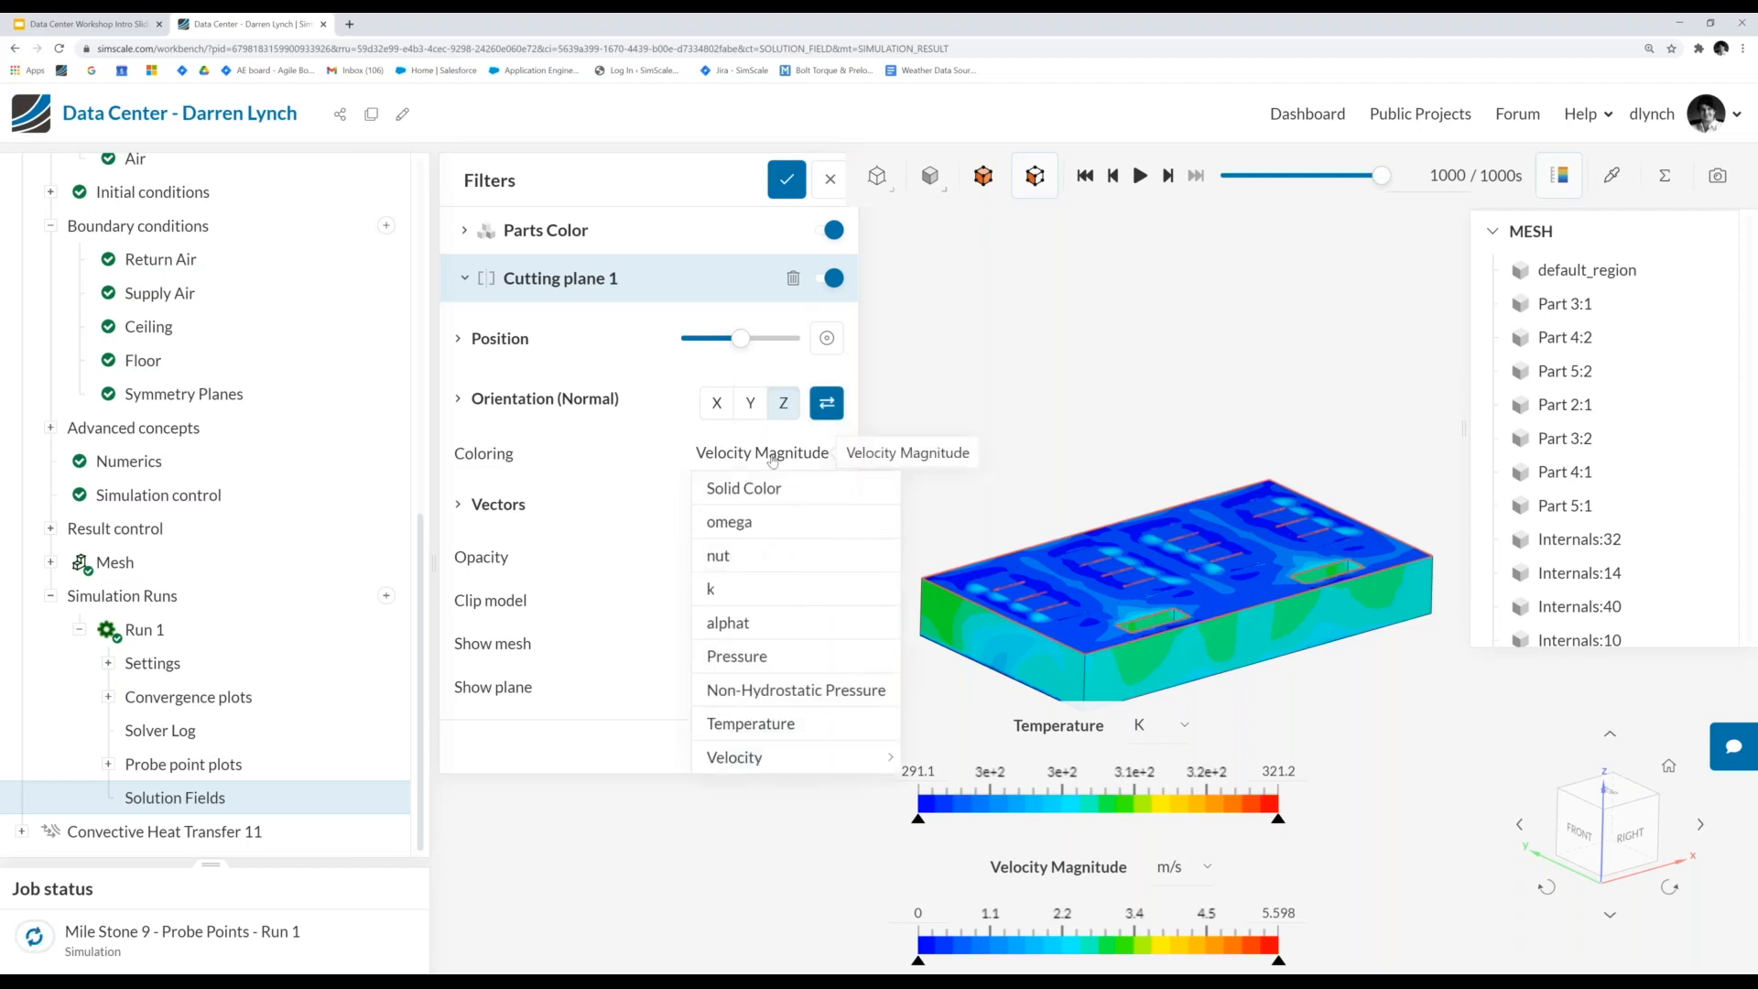
click(710, 463)
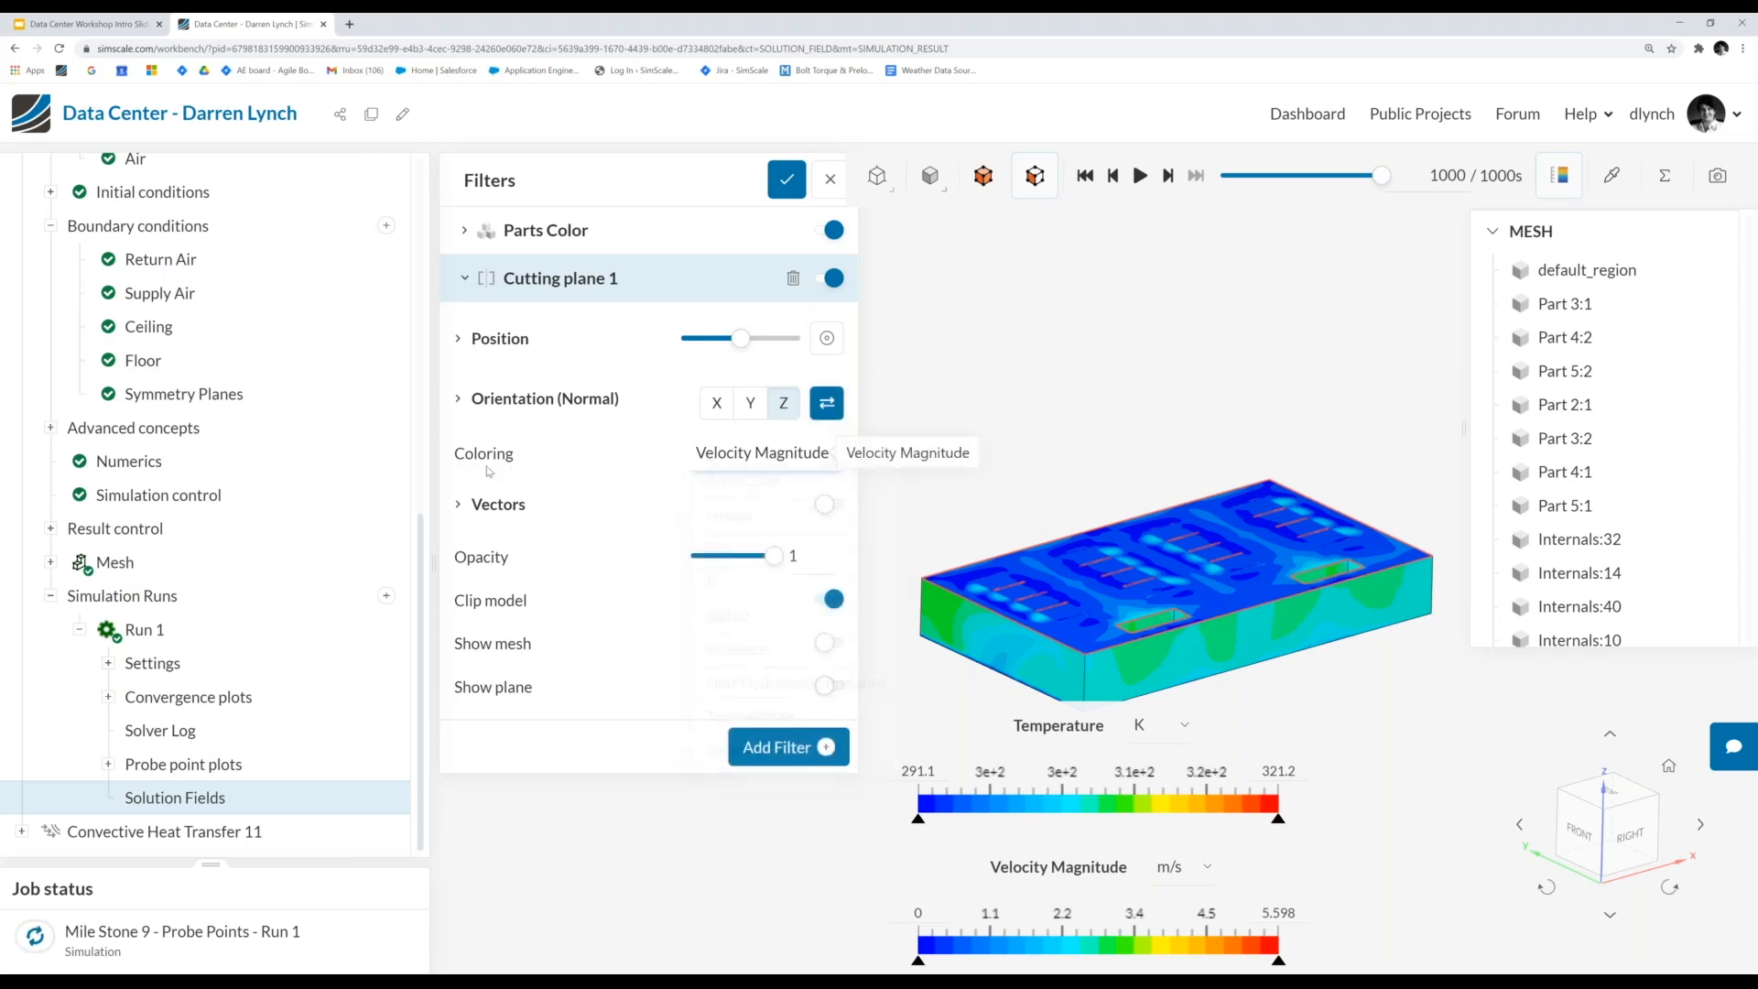
click(752, 458)
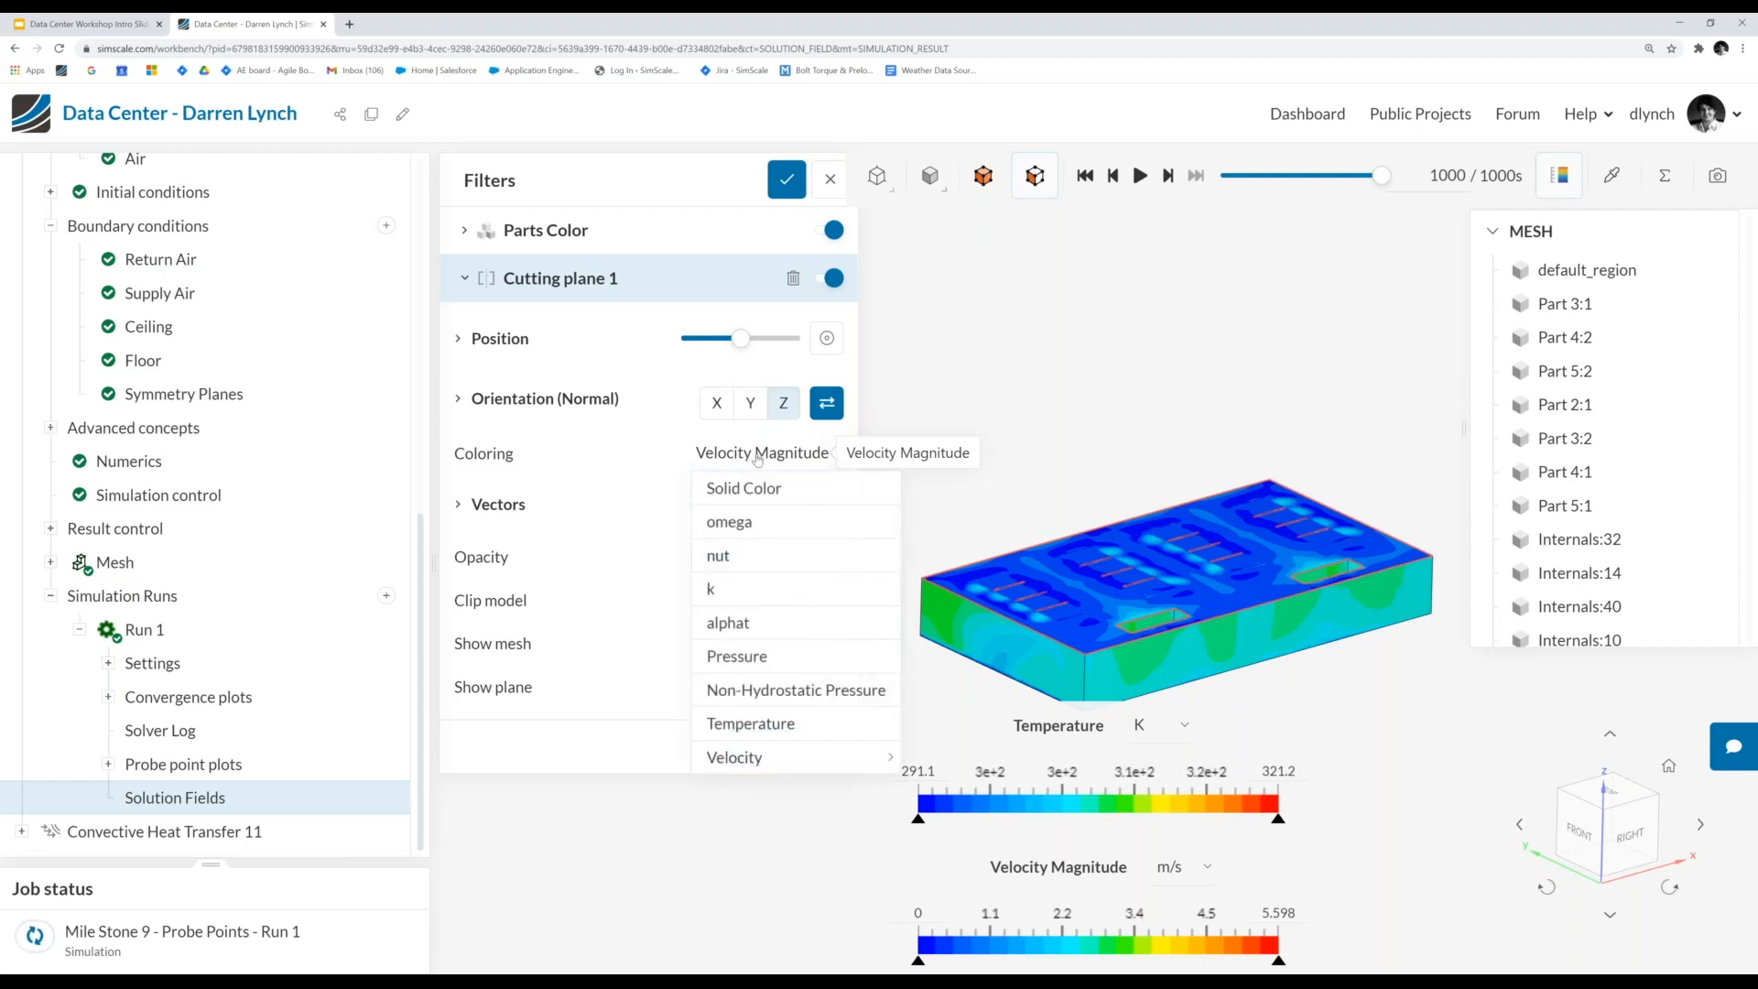
- Colour Cutting plane 1 by Temperature and view the slice from above
click(754, 724)
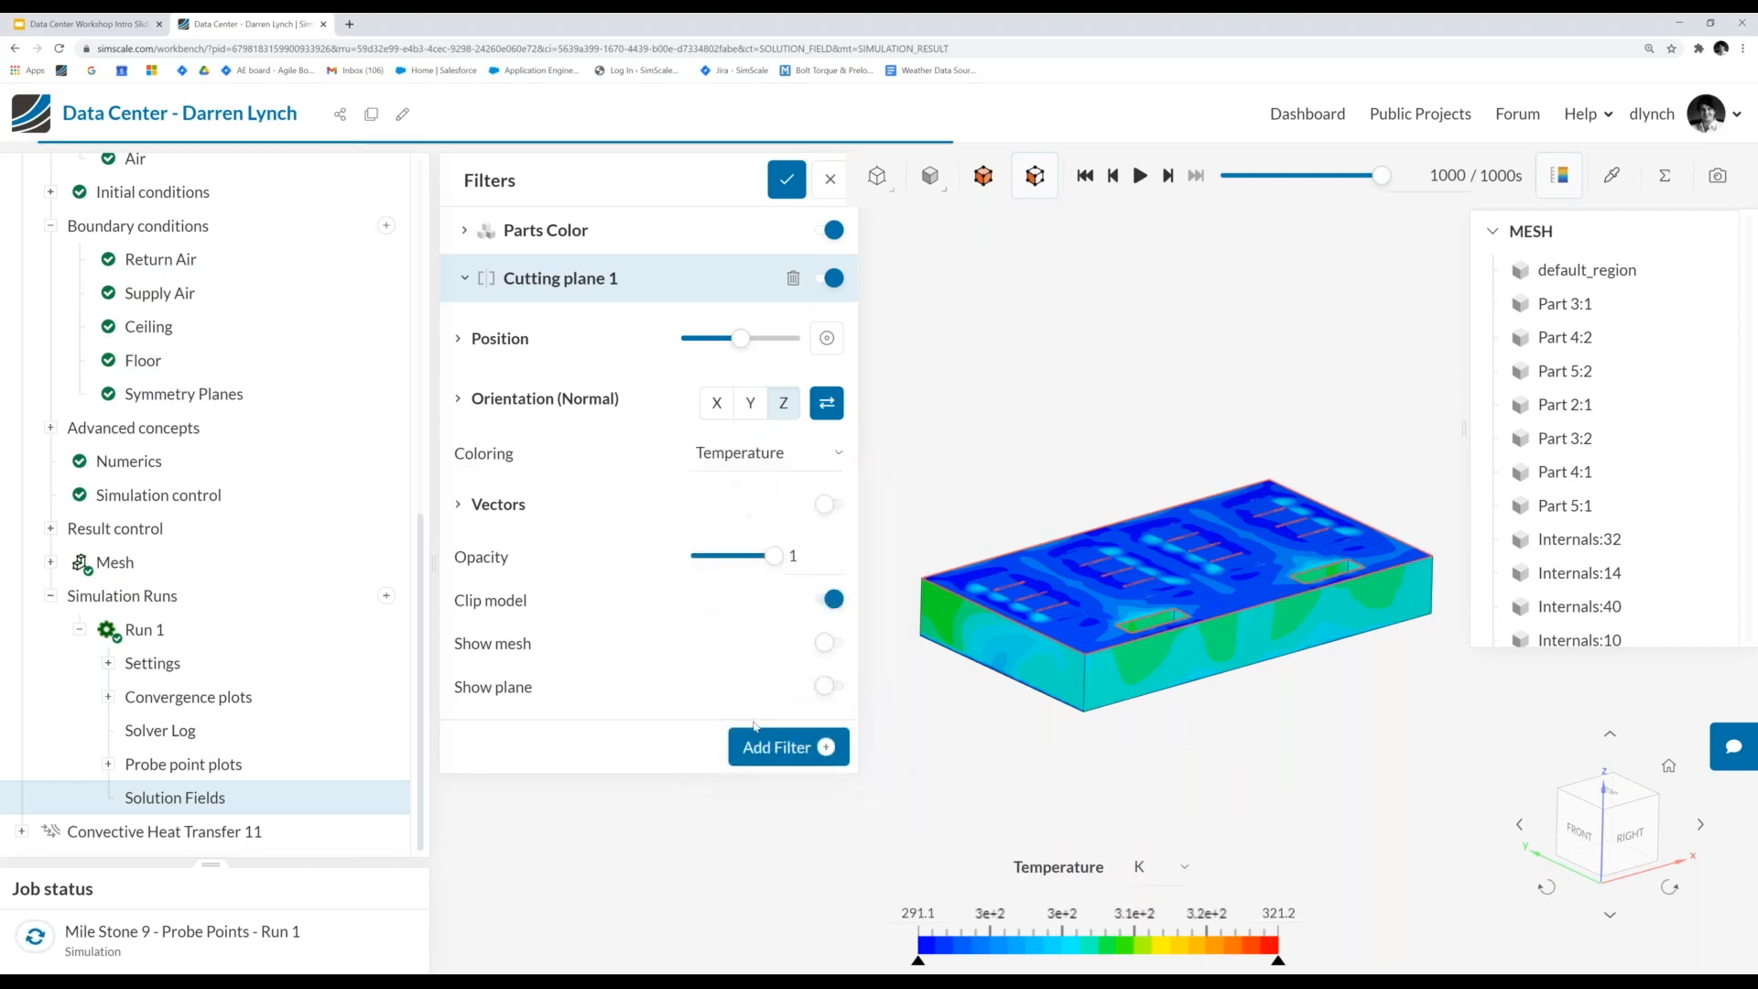
drag(1026, 476, 1024, 628)
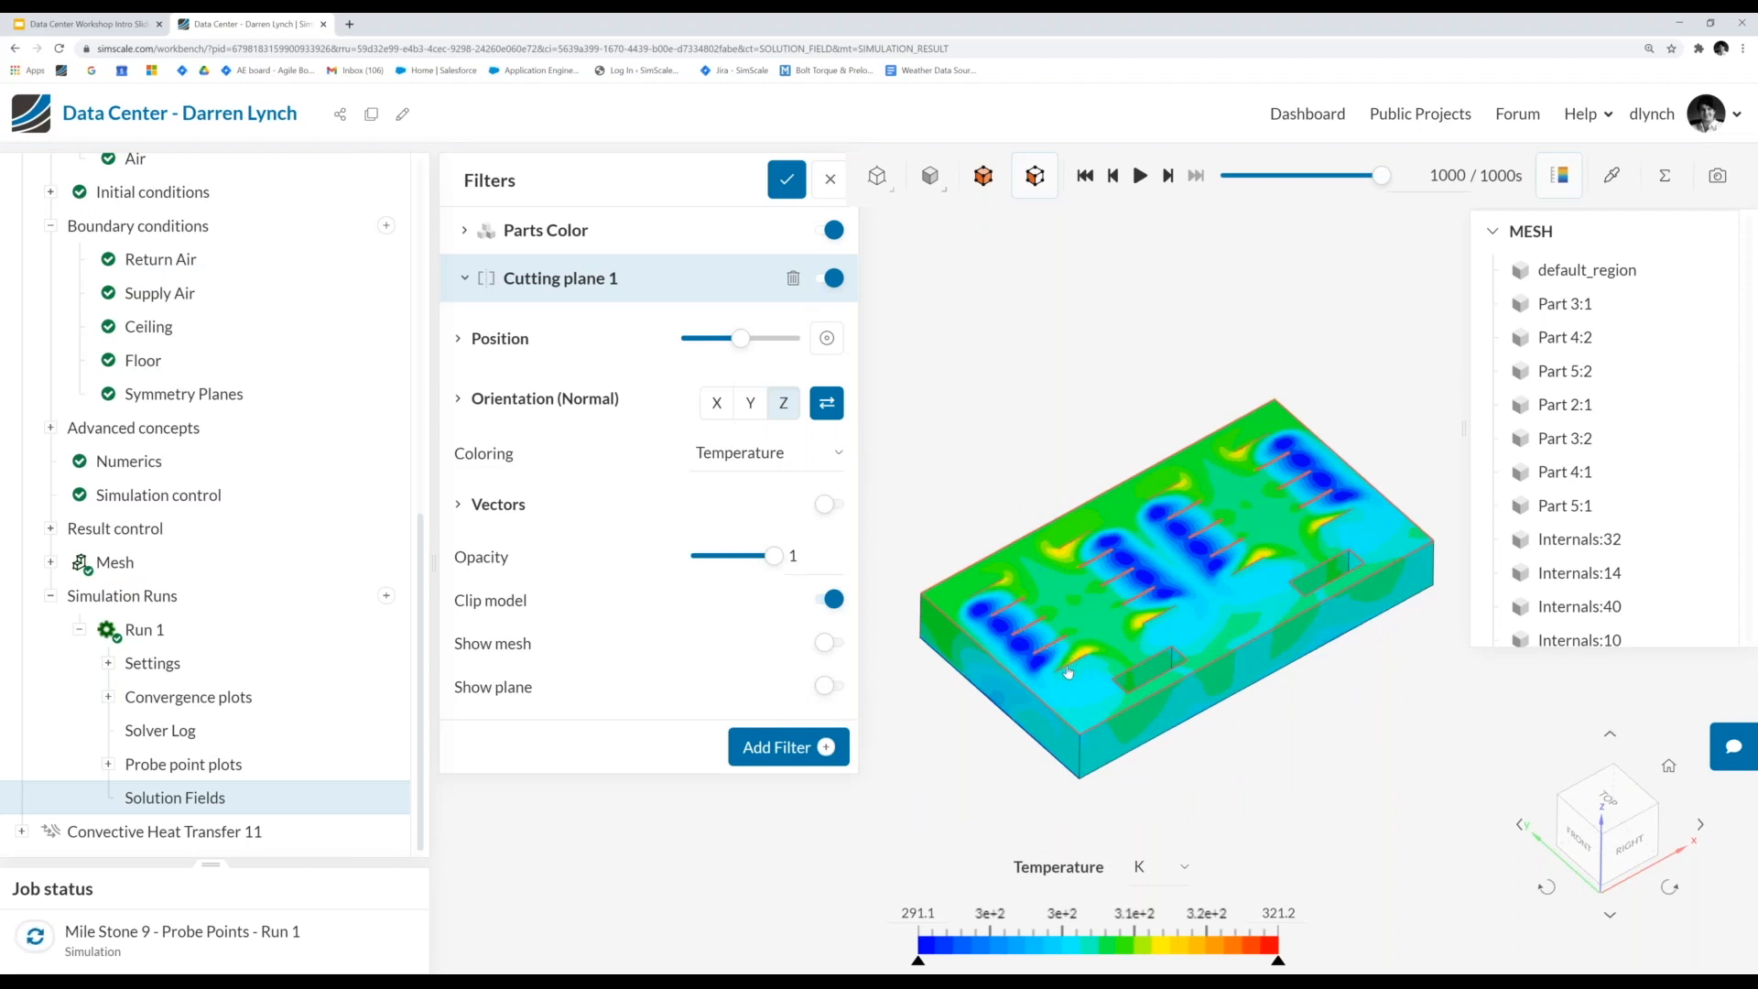
scroll(1083, 656, up, 5)
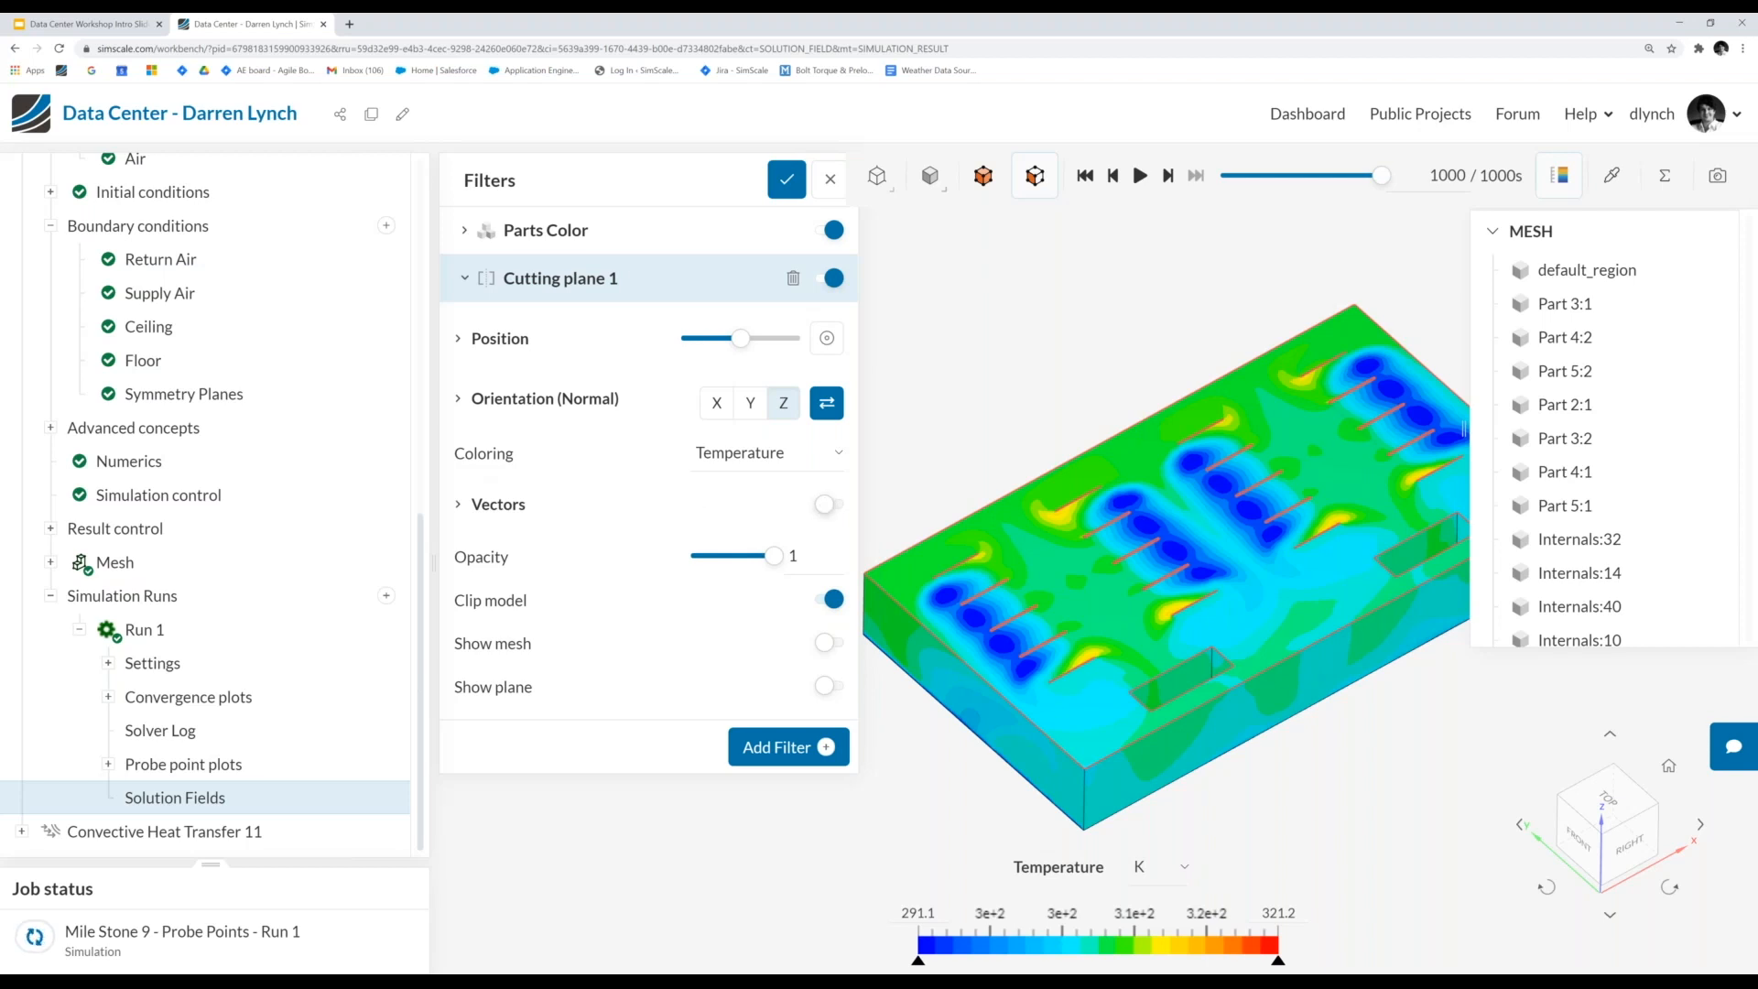
- Enable Vectors on Cutting plane 1 and orbit to inspect the arrows around the racks
click(825, 504)
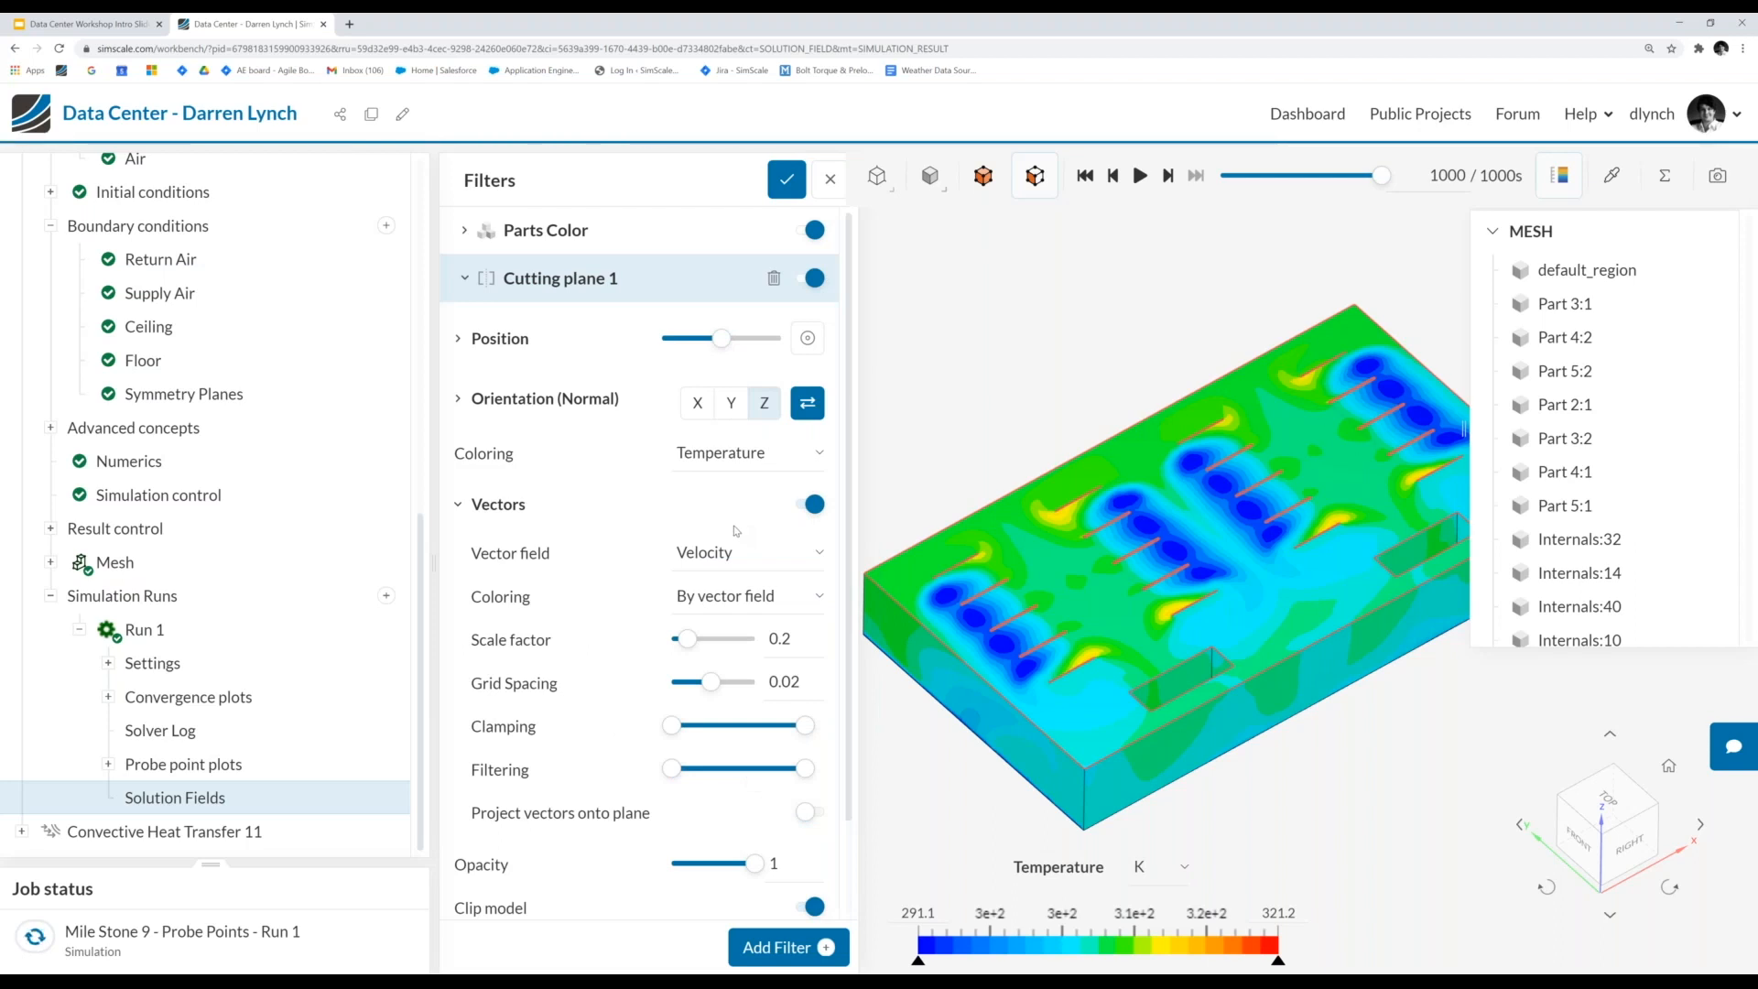
scroll(1148, 678, up, 3)
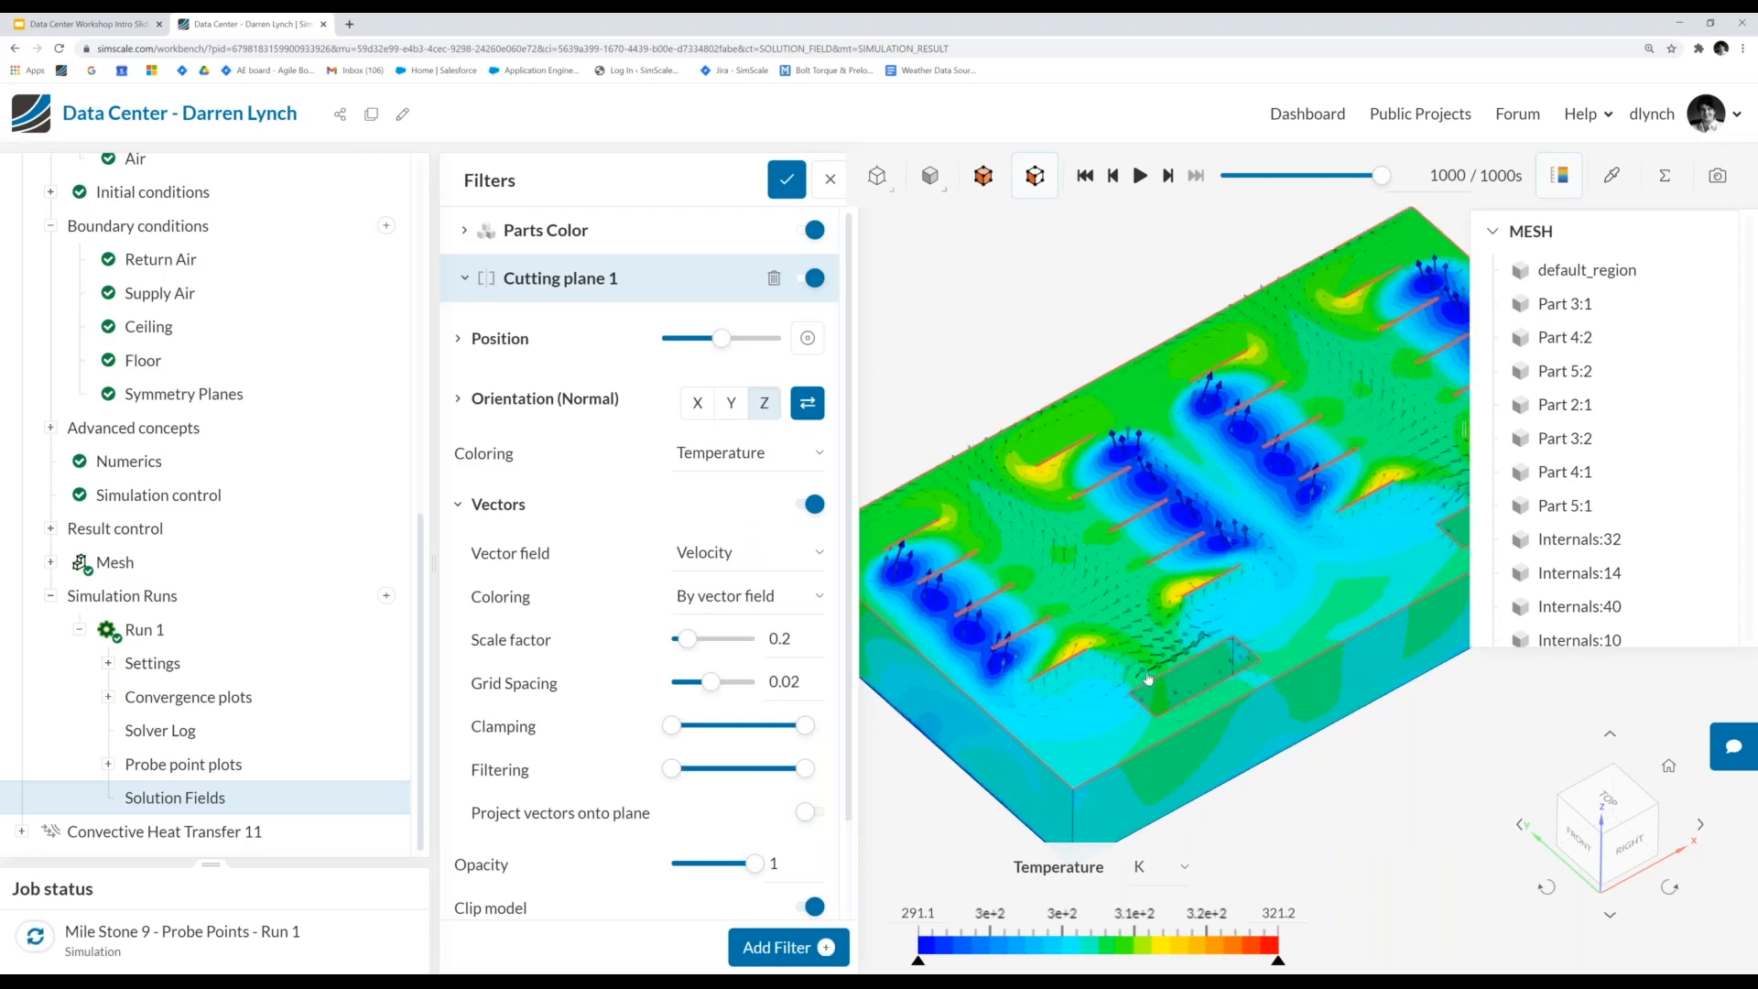
drag(1148, 679, 1226, 718)
scroll(1226, 718, down, 3)
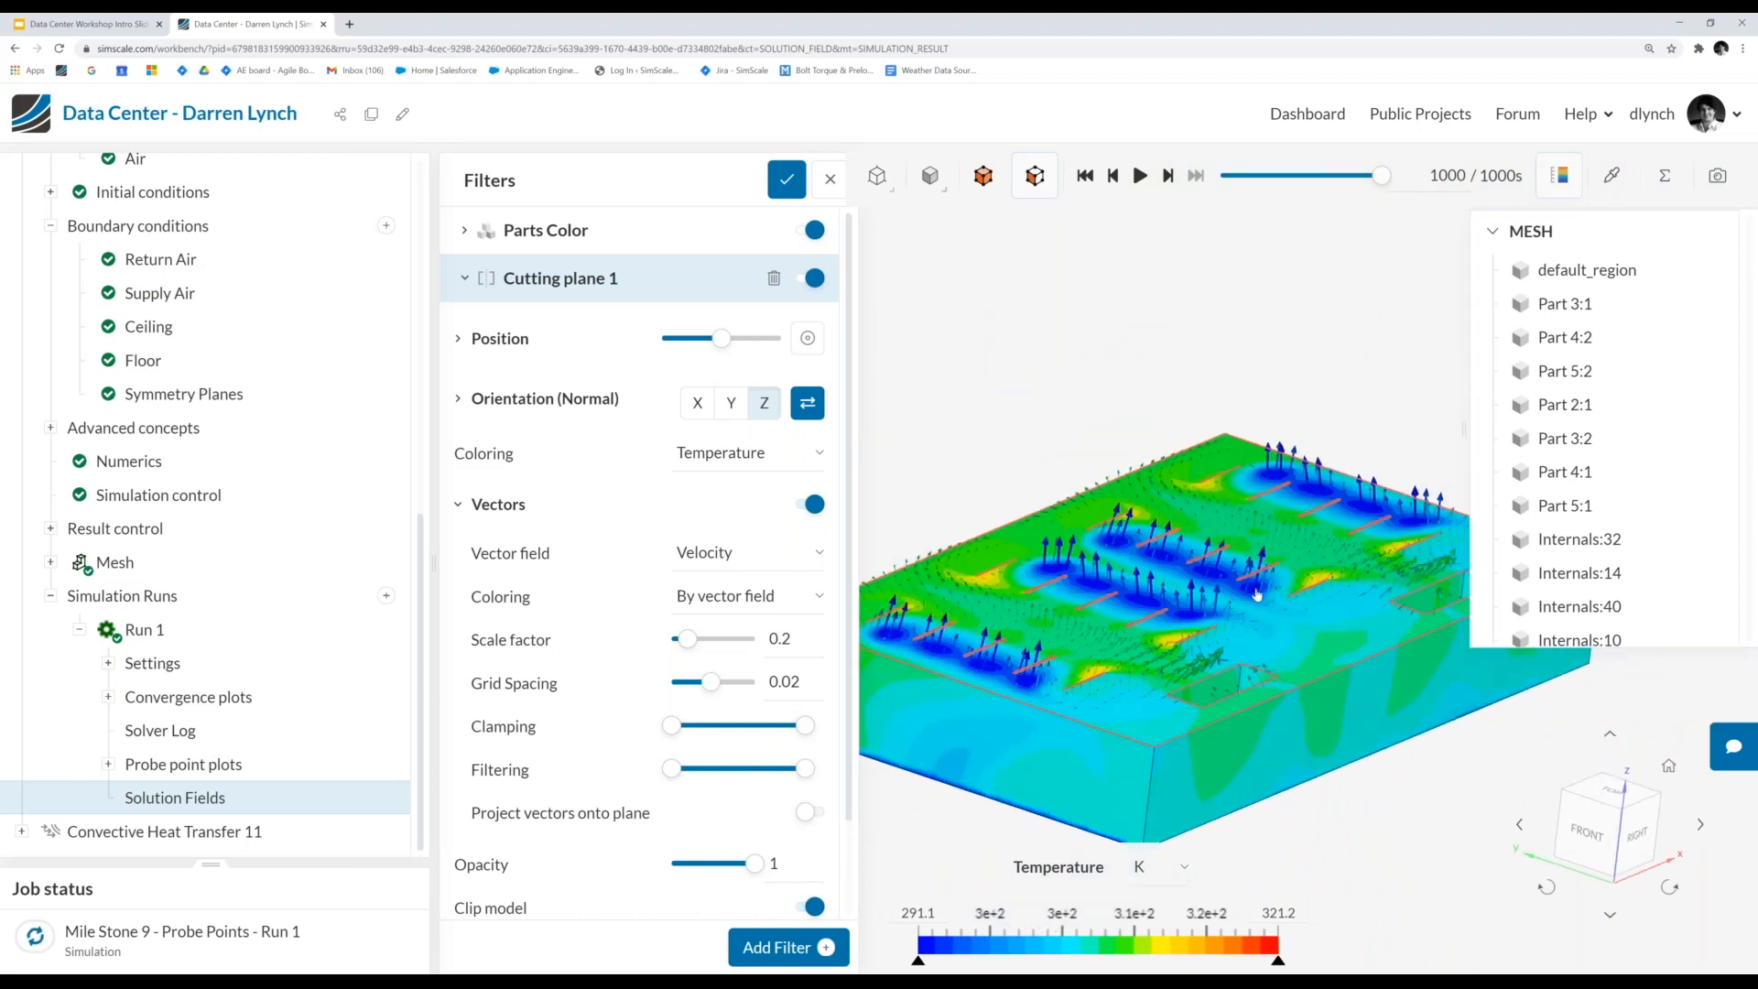
drag(1246, 587, 1251, 657)
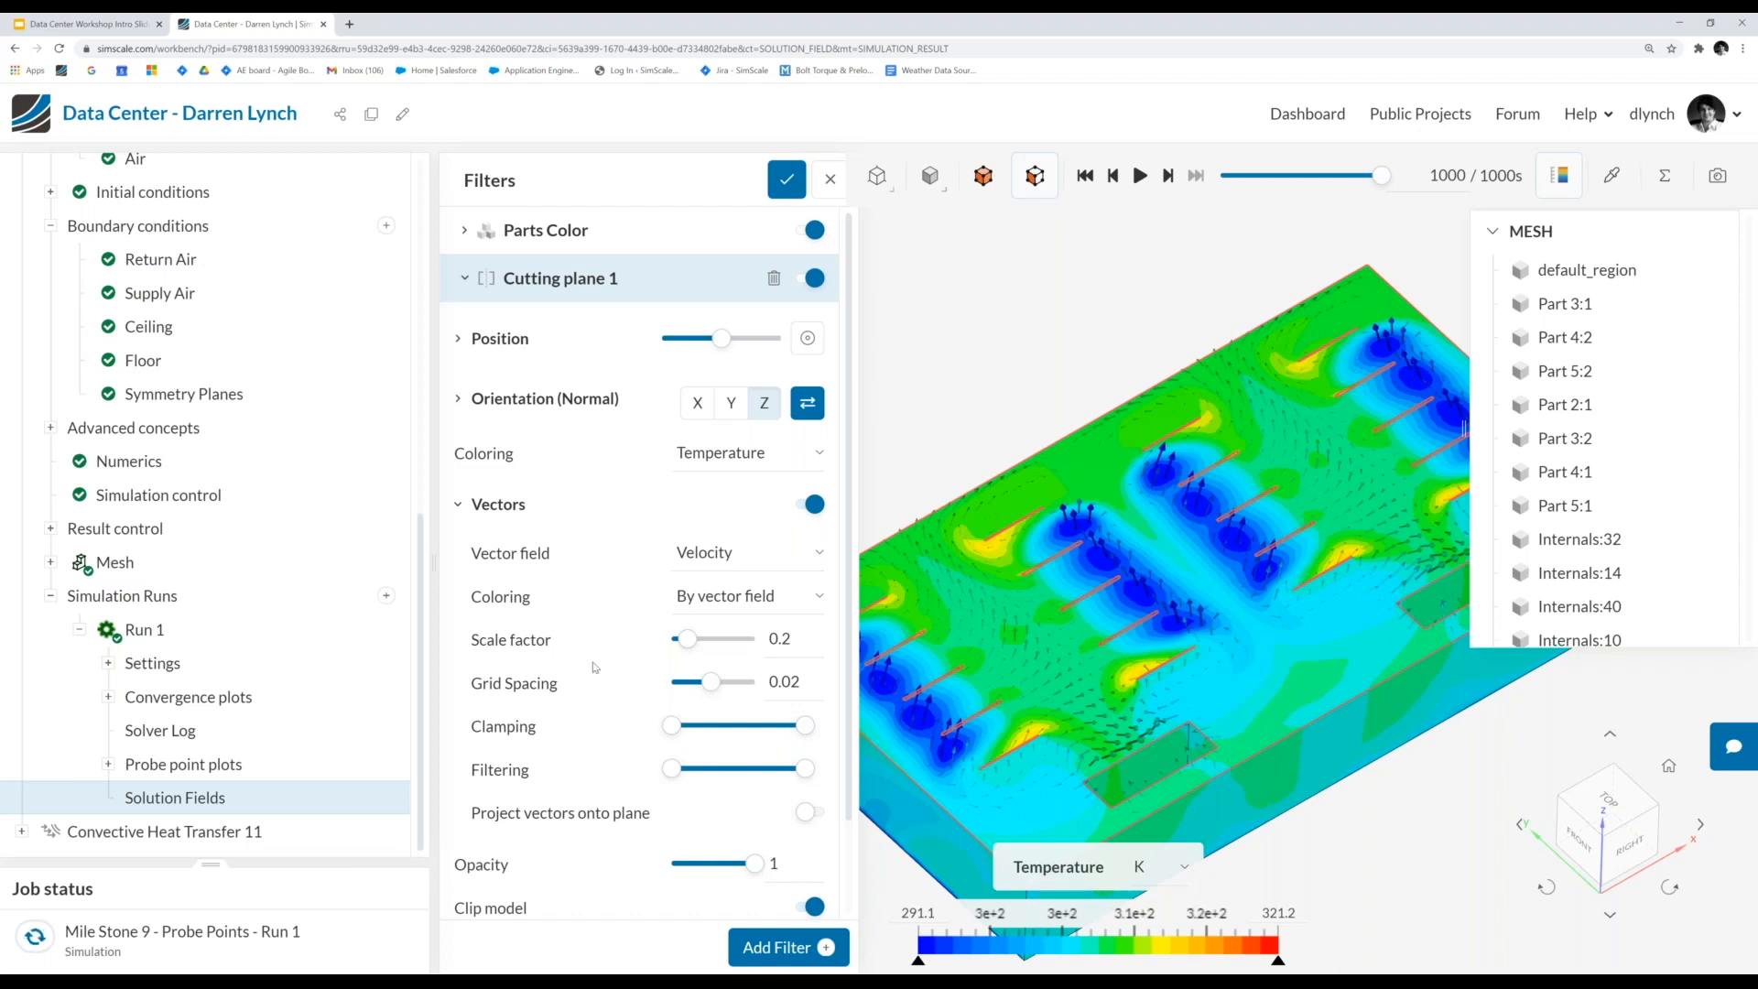
scroll(586, 703, down, 1)
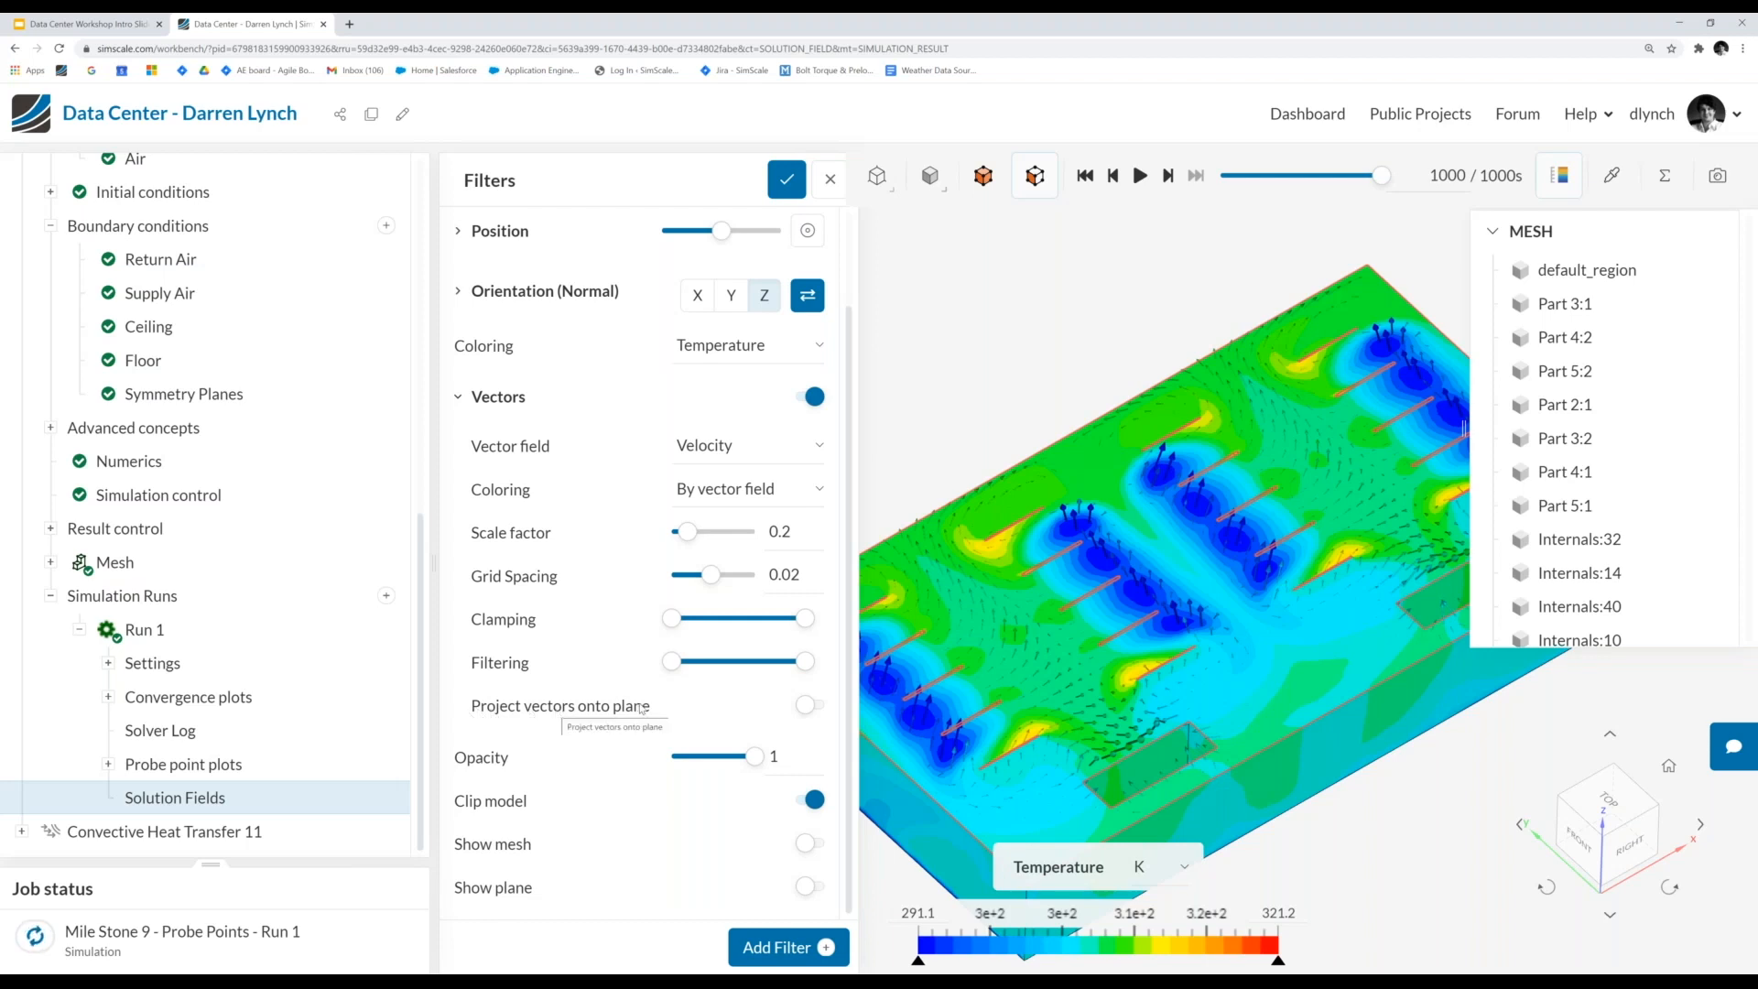
- Project the velocity vectors onto the cut plane and draw them in a solid colour
click(808, 706)
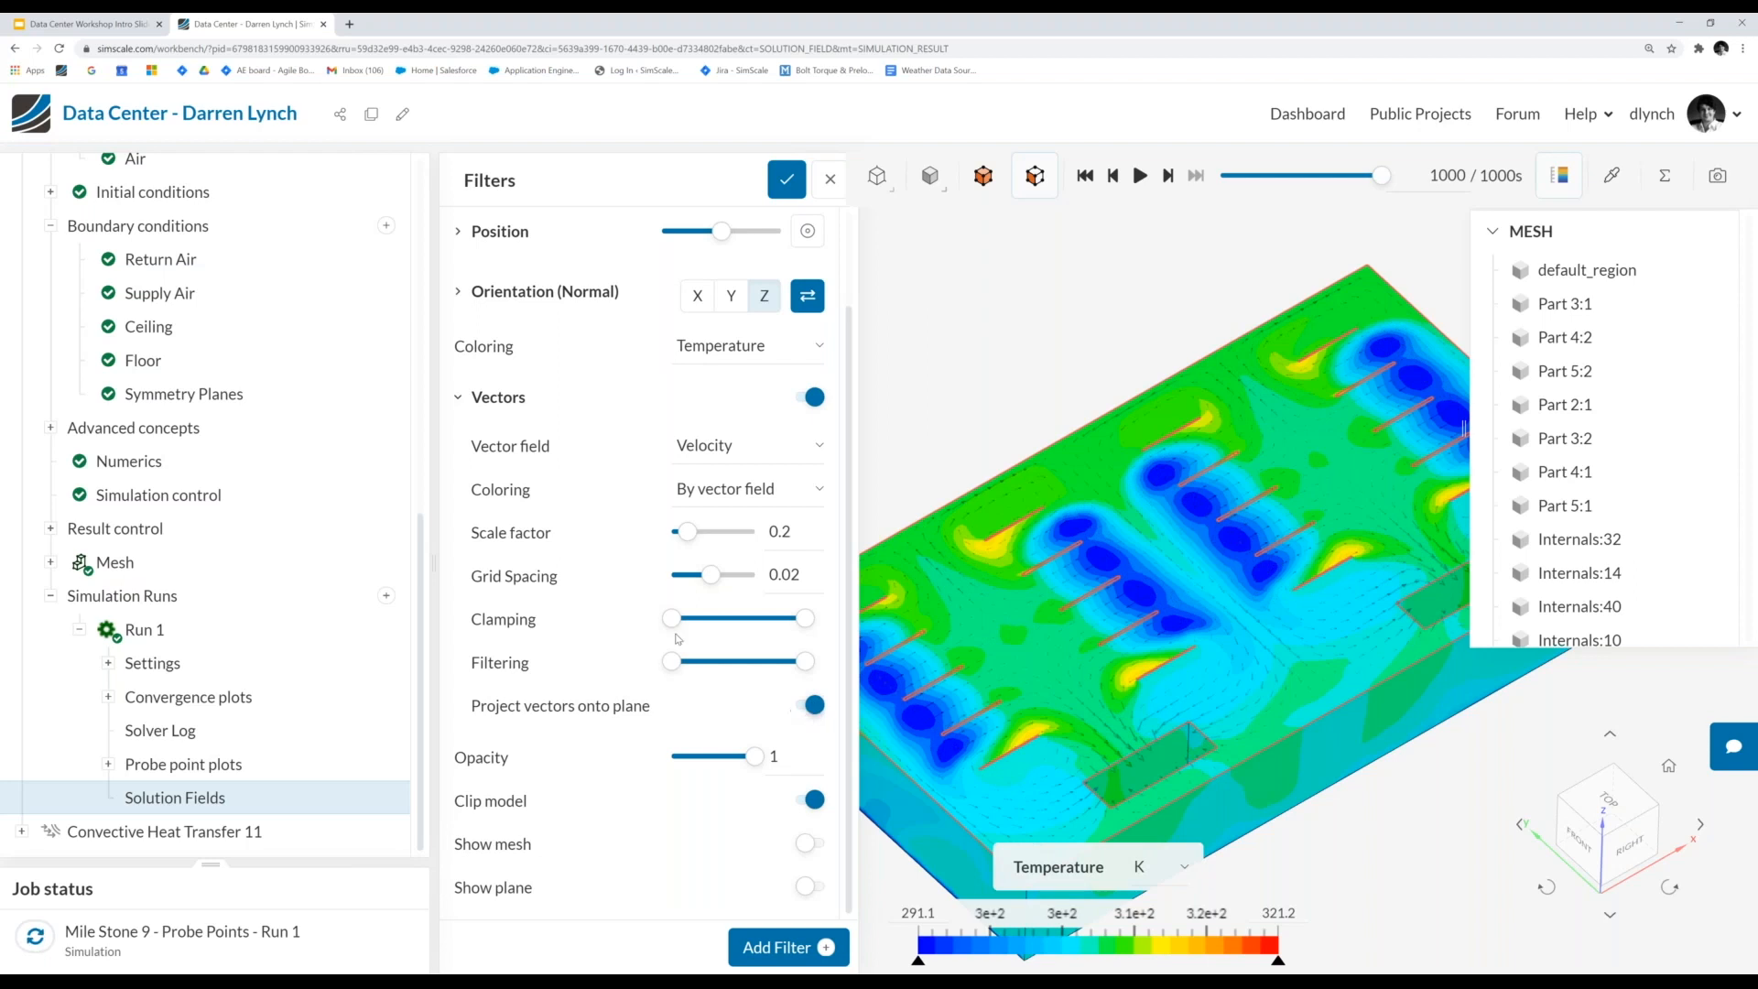
click(728, 495)
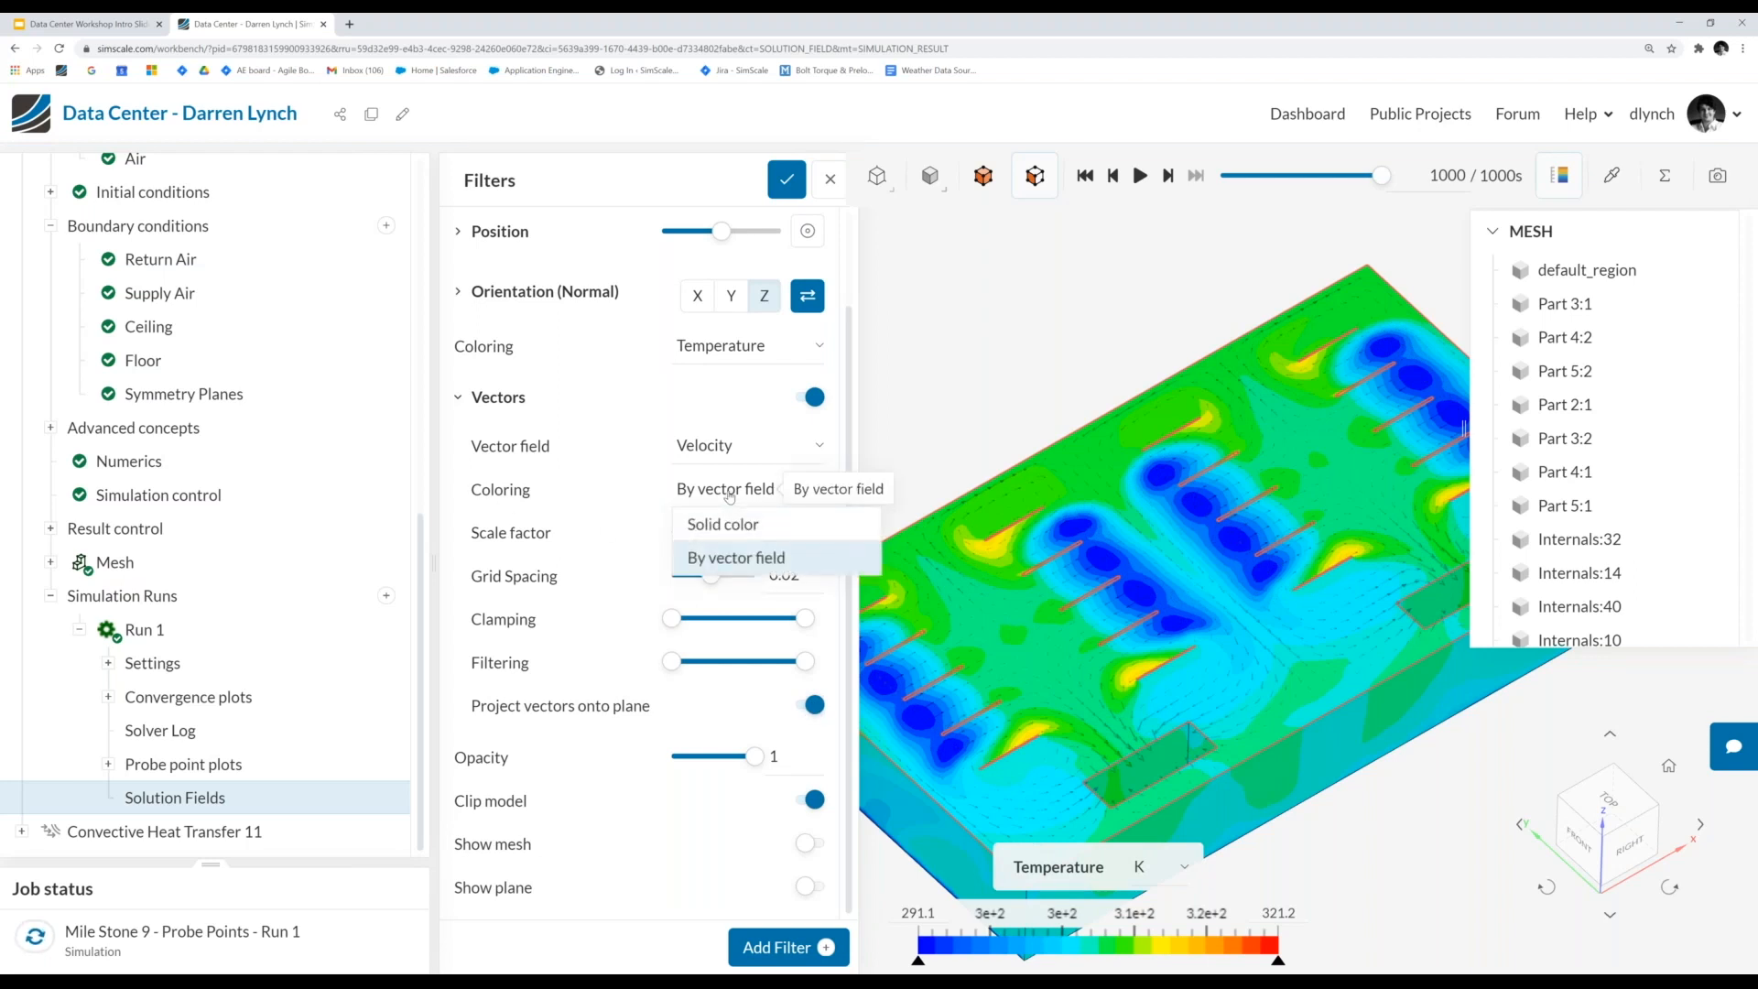
click(743, 529)
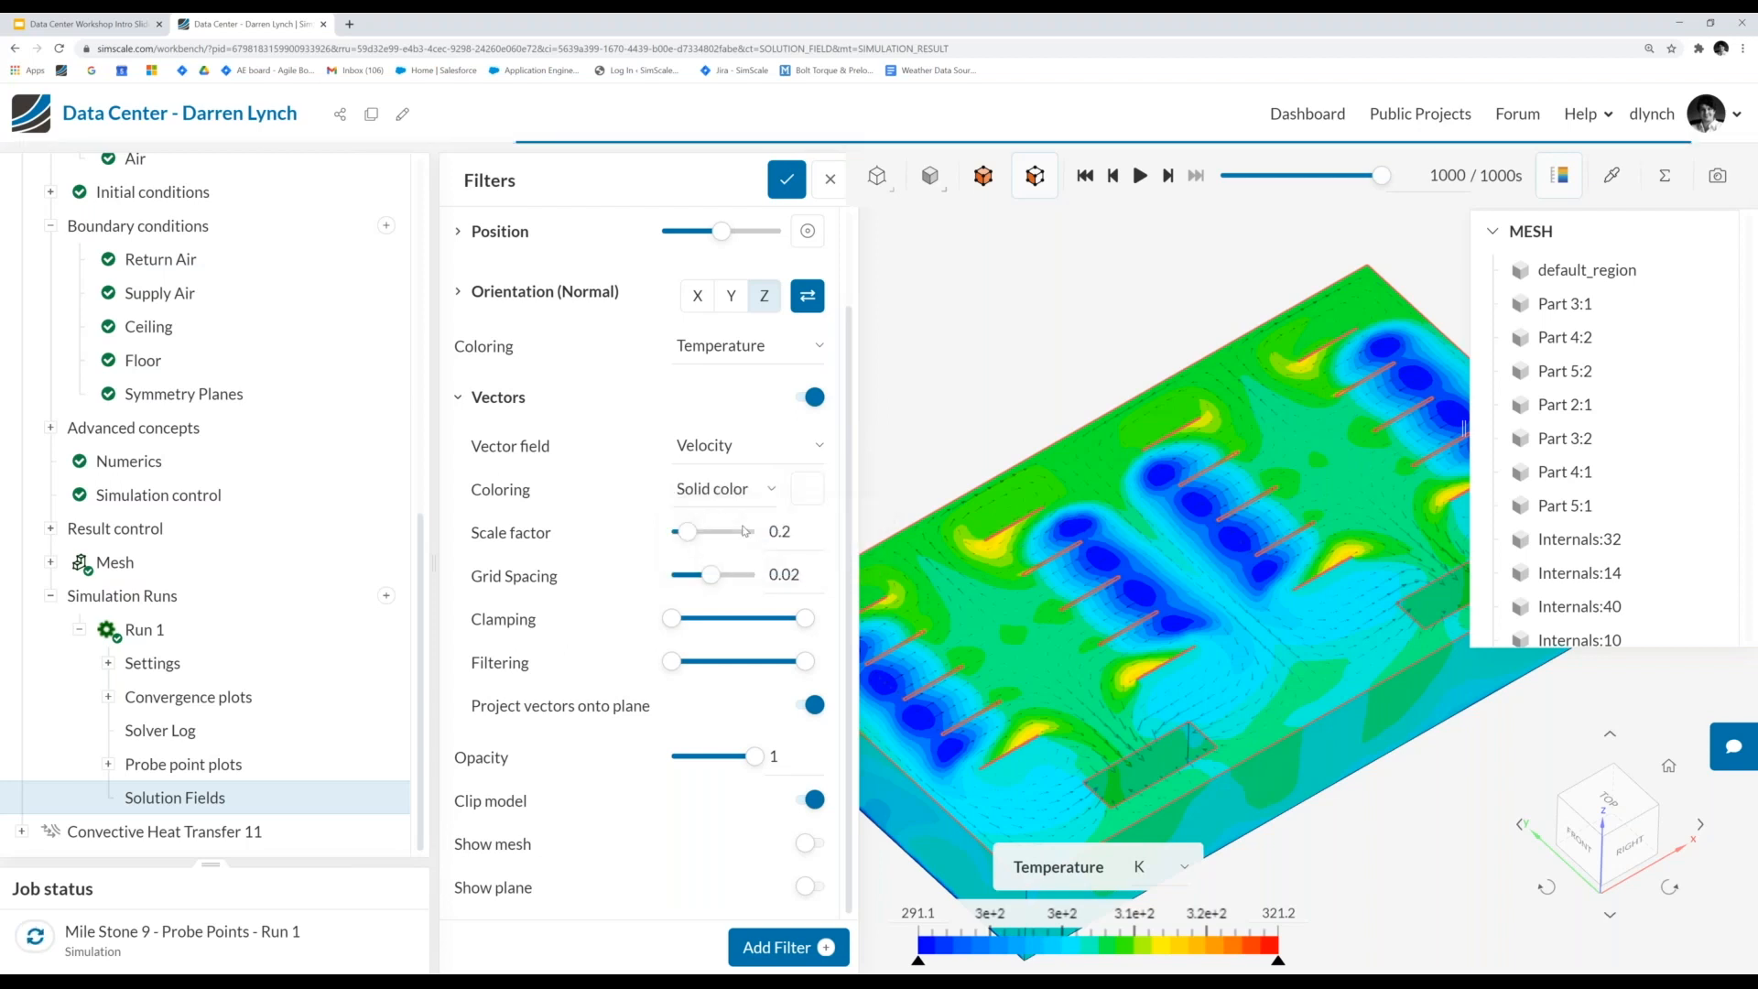
scroll(1133, 773, up, 4)
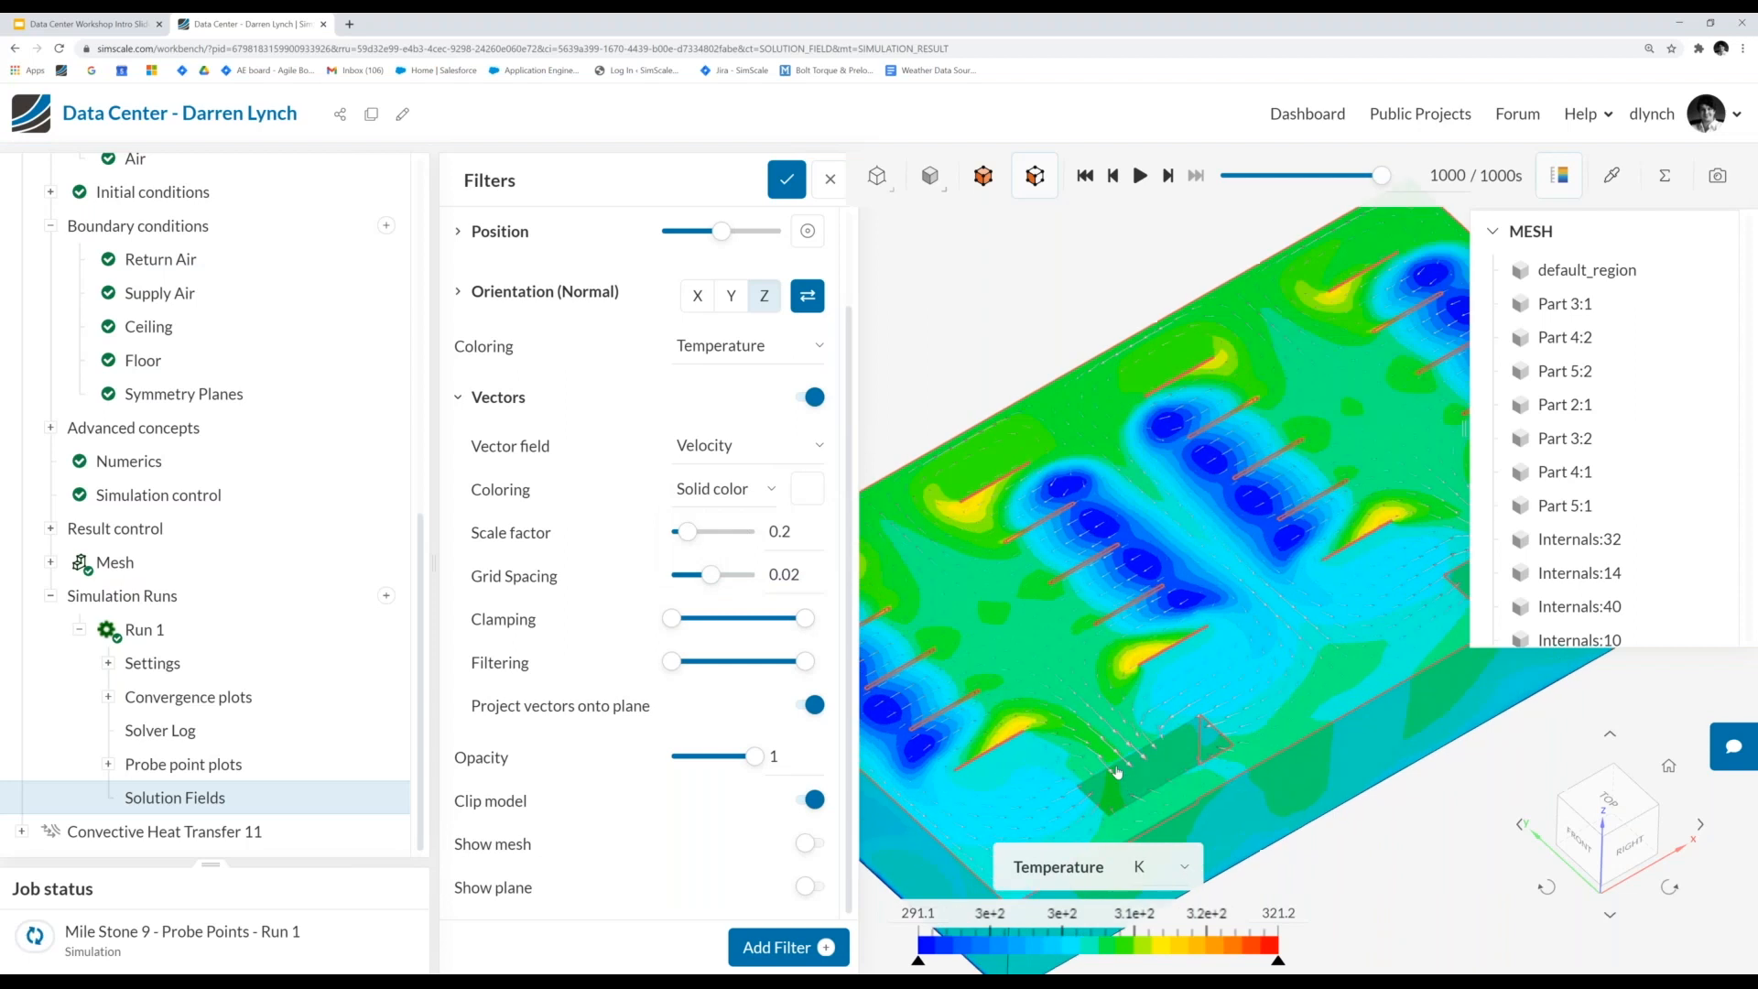
scroll(1114, 767, up, 4)
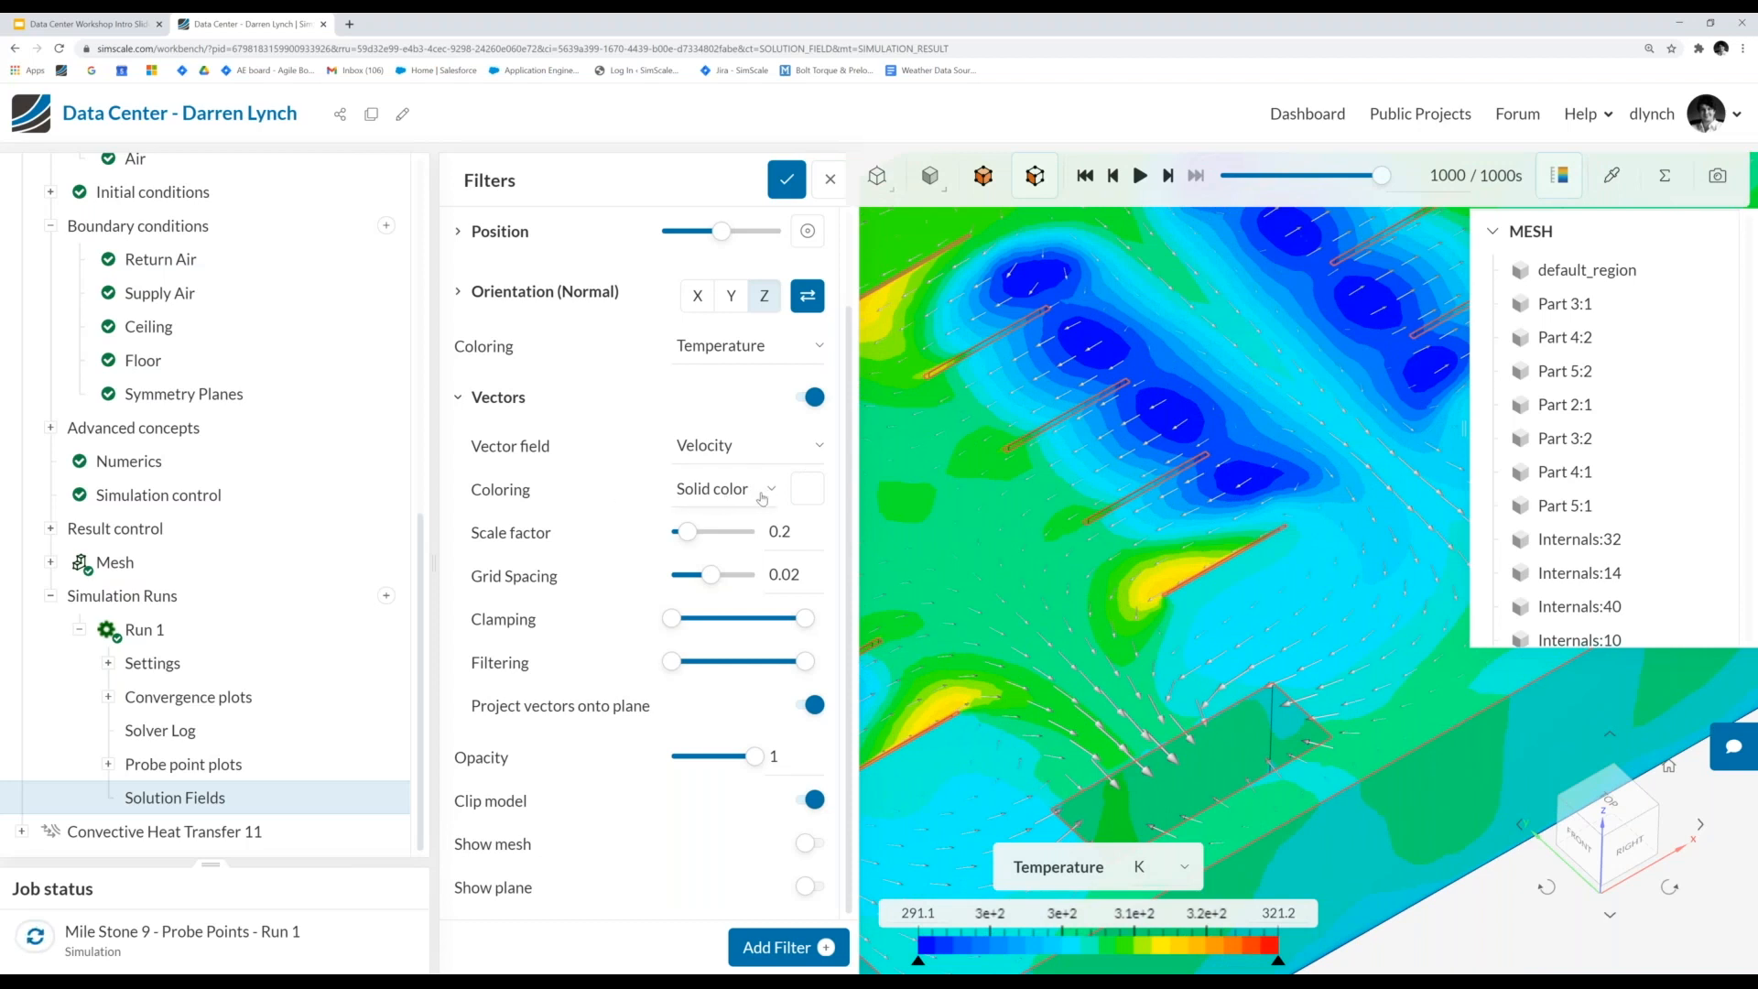
click(807, 496)
click(783, 757)
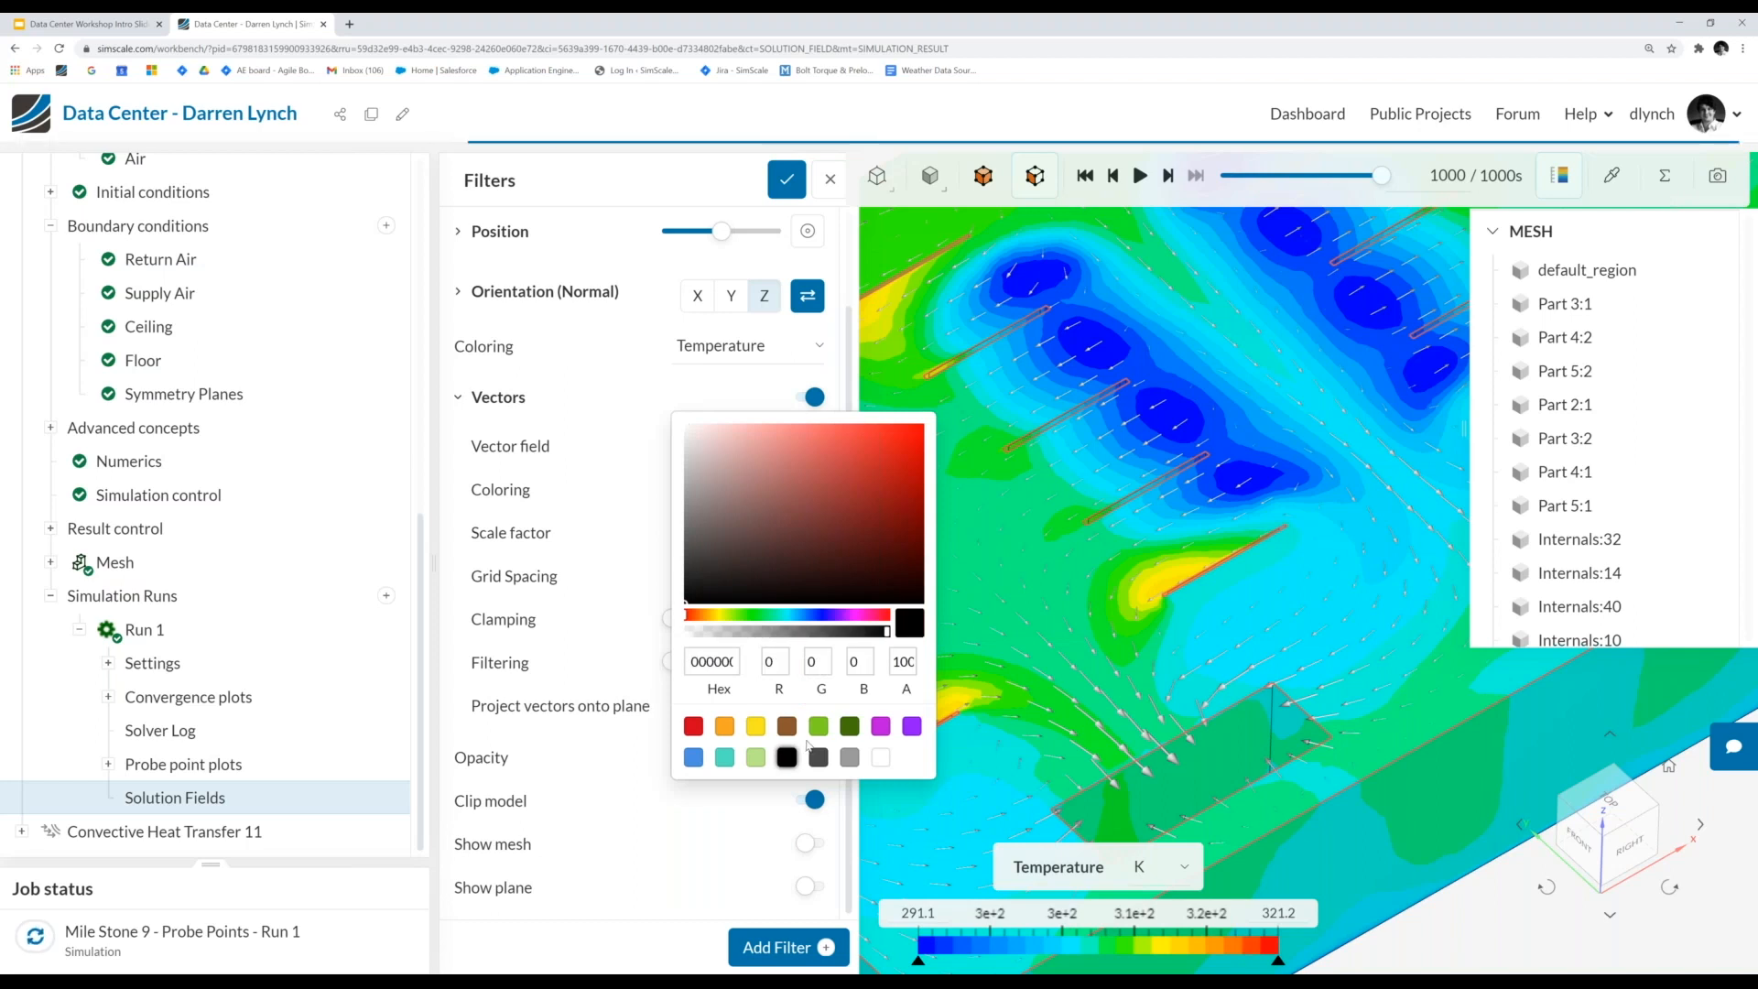
click(1301, 671)
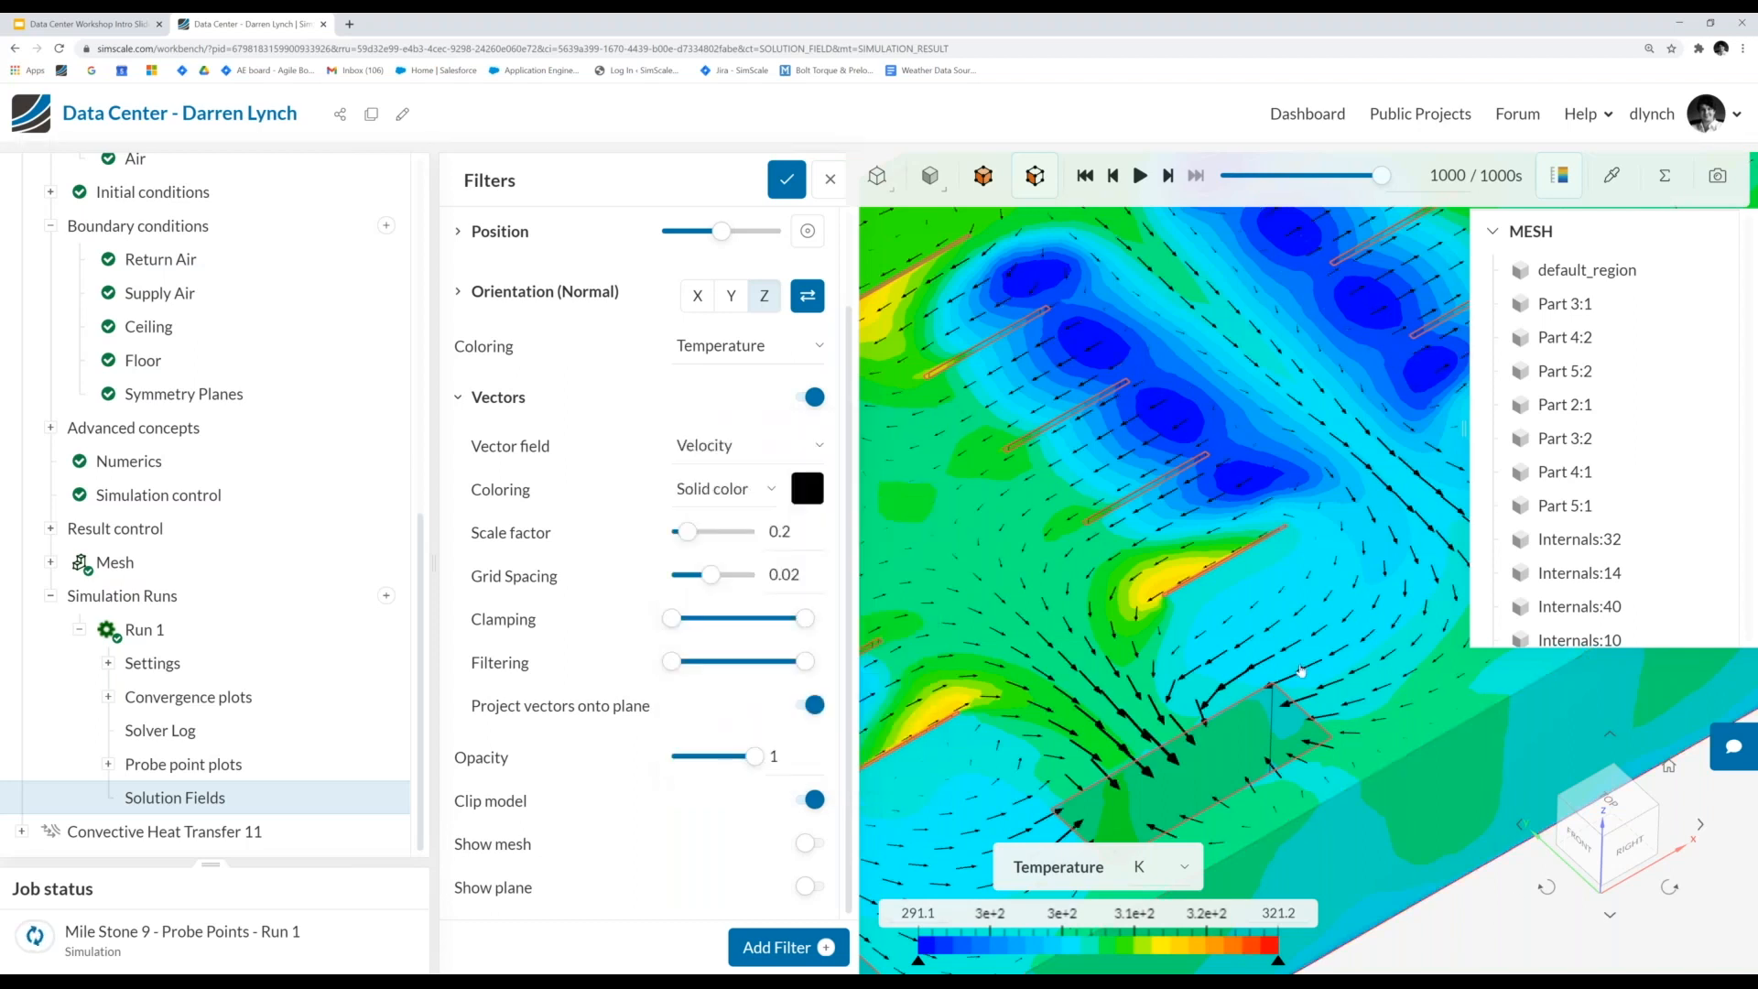
scroll(1301, 671, down, 5)
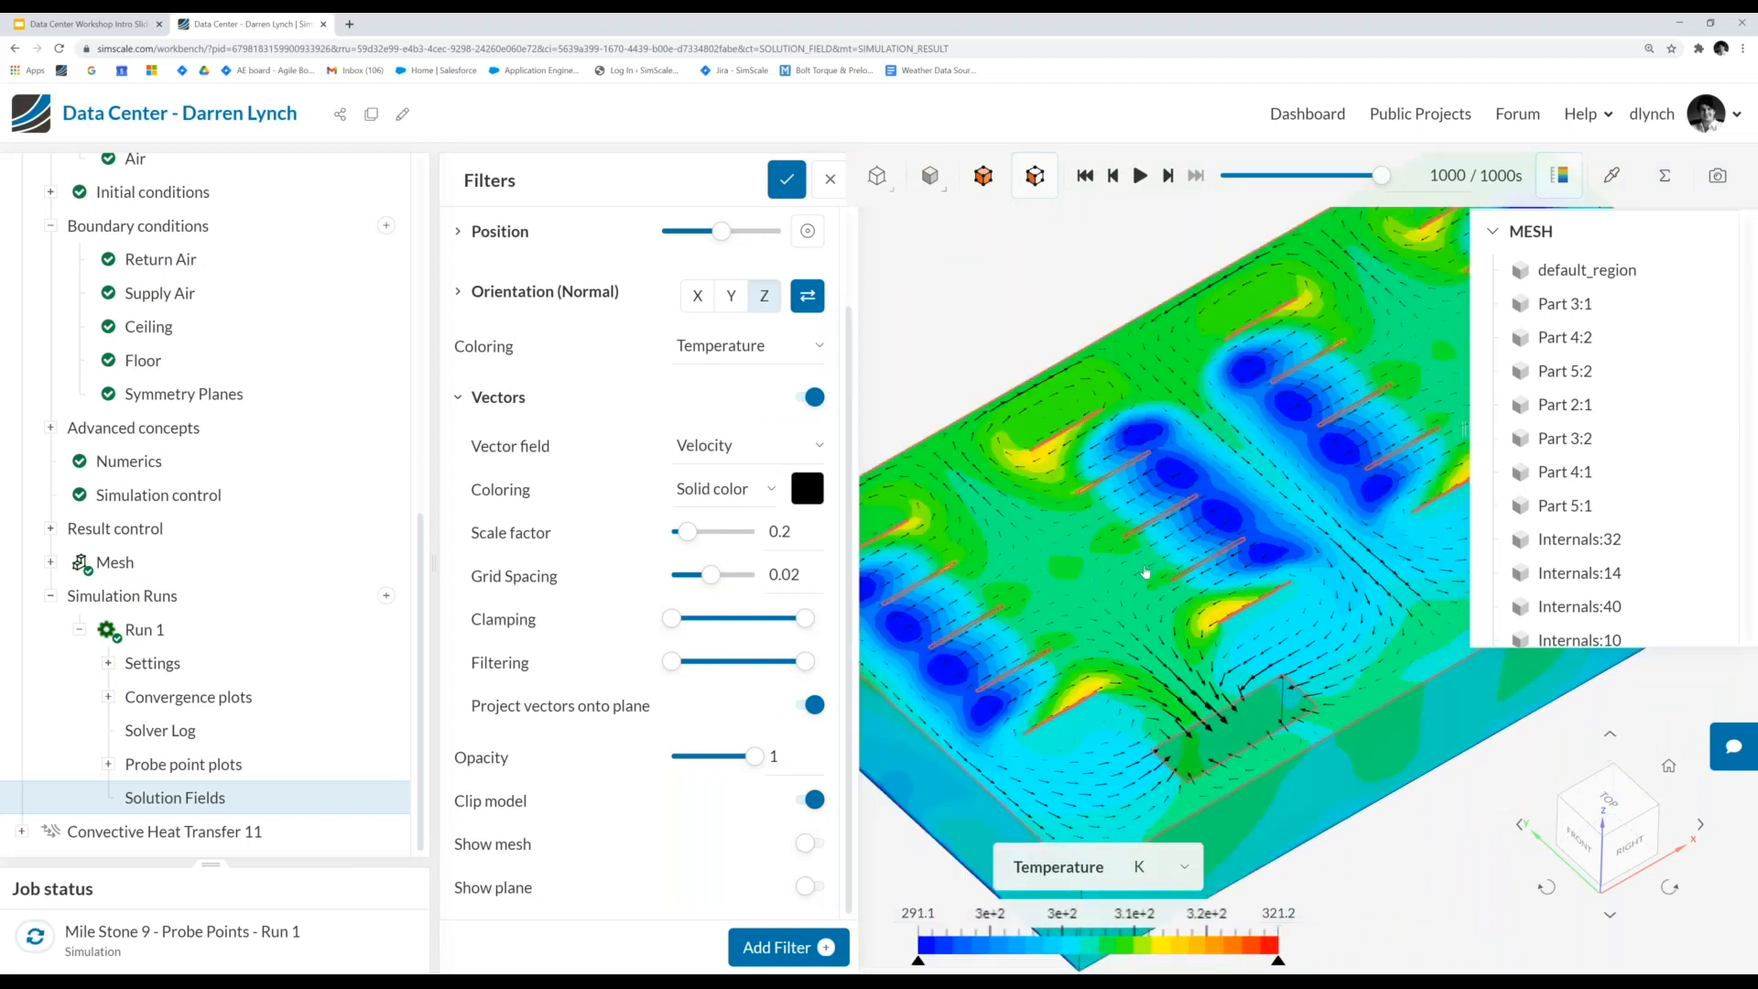
drag(1163, 644, 1128, 624)
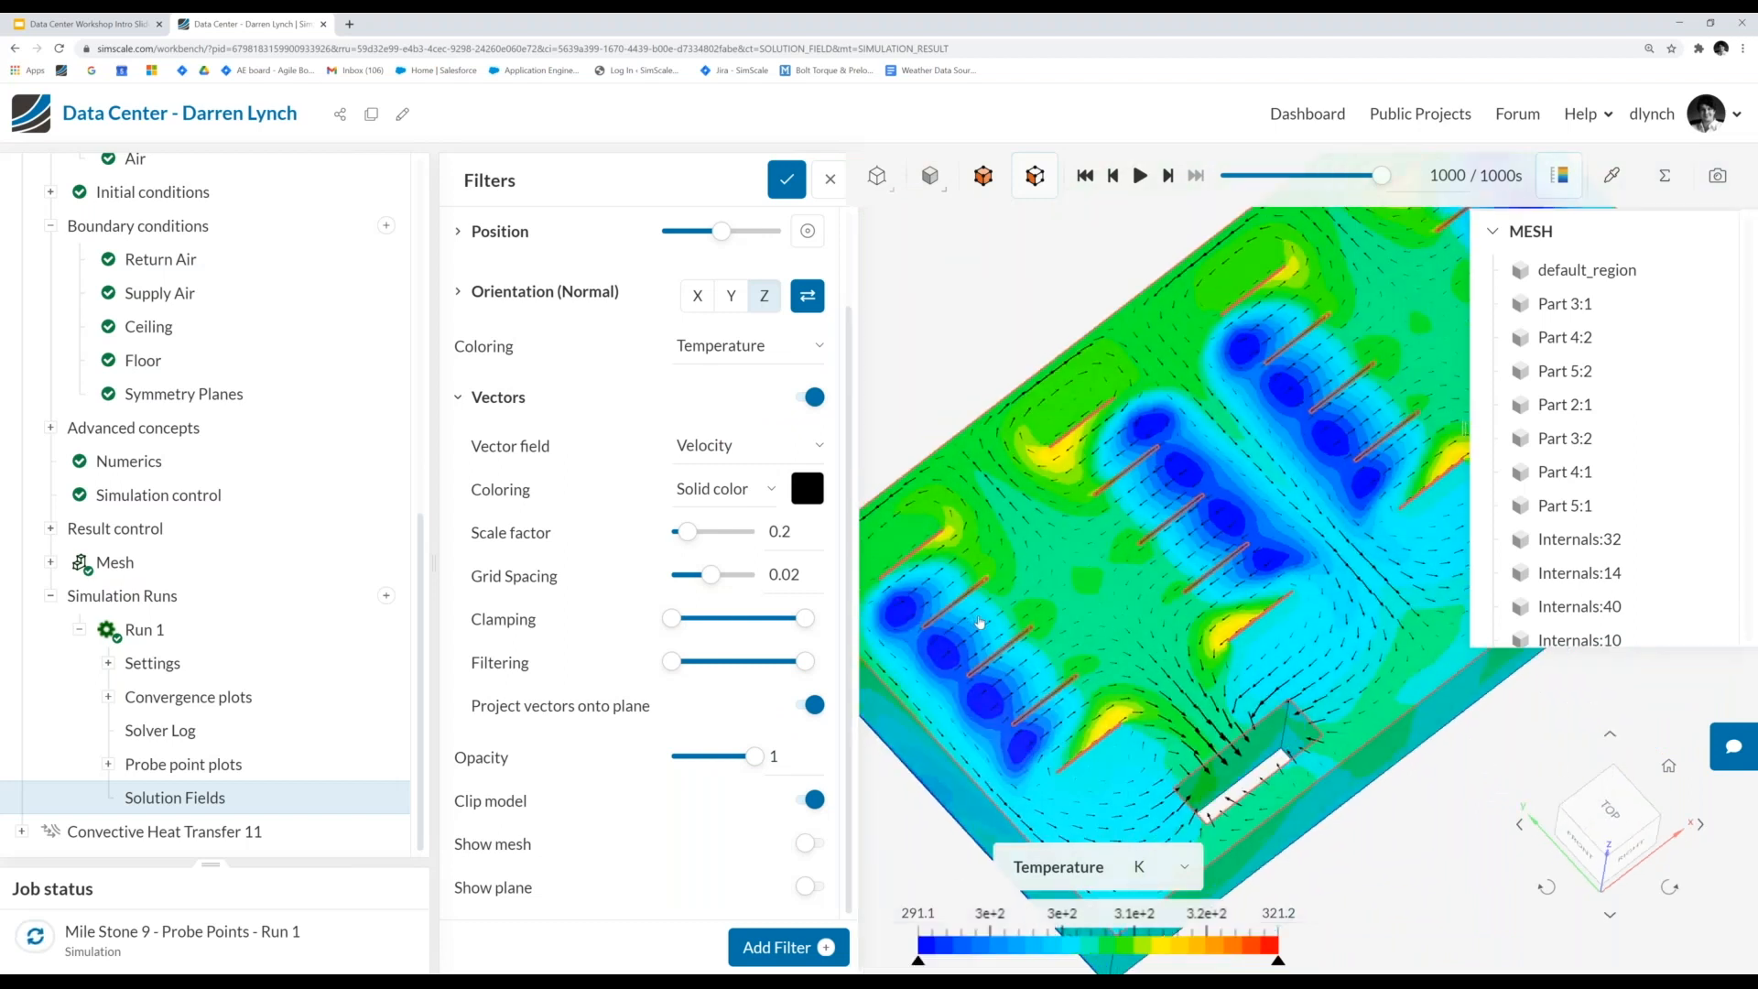
scroll(1023, 617, down, 5)
scroll(1168, 715, up, 3)
scroll(1163, 713, up, 2)
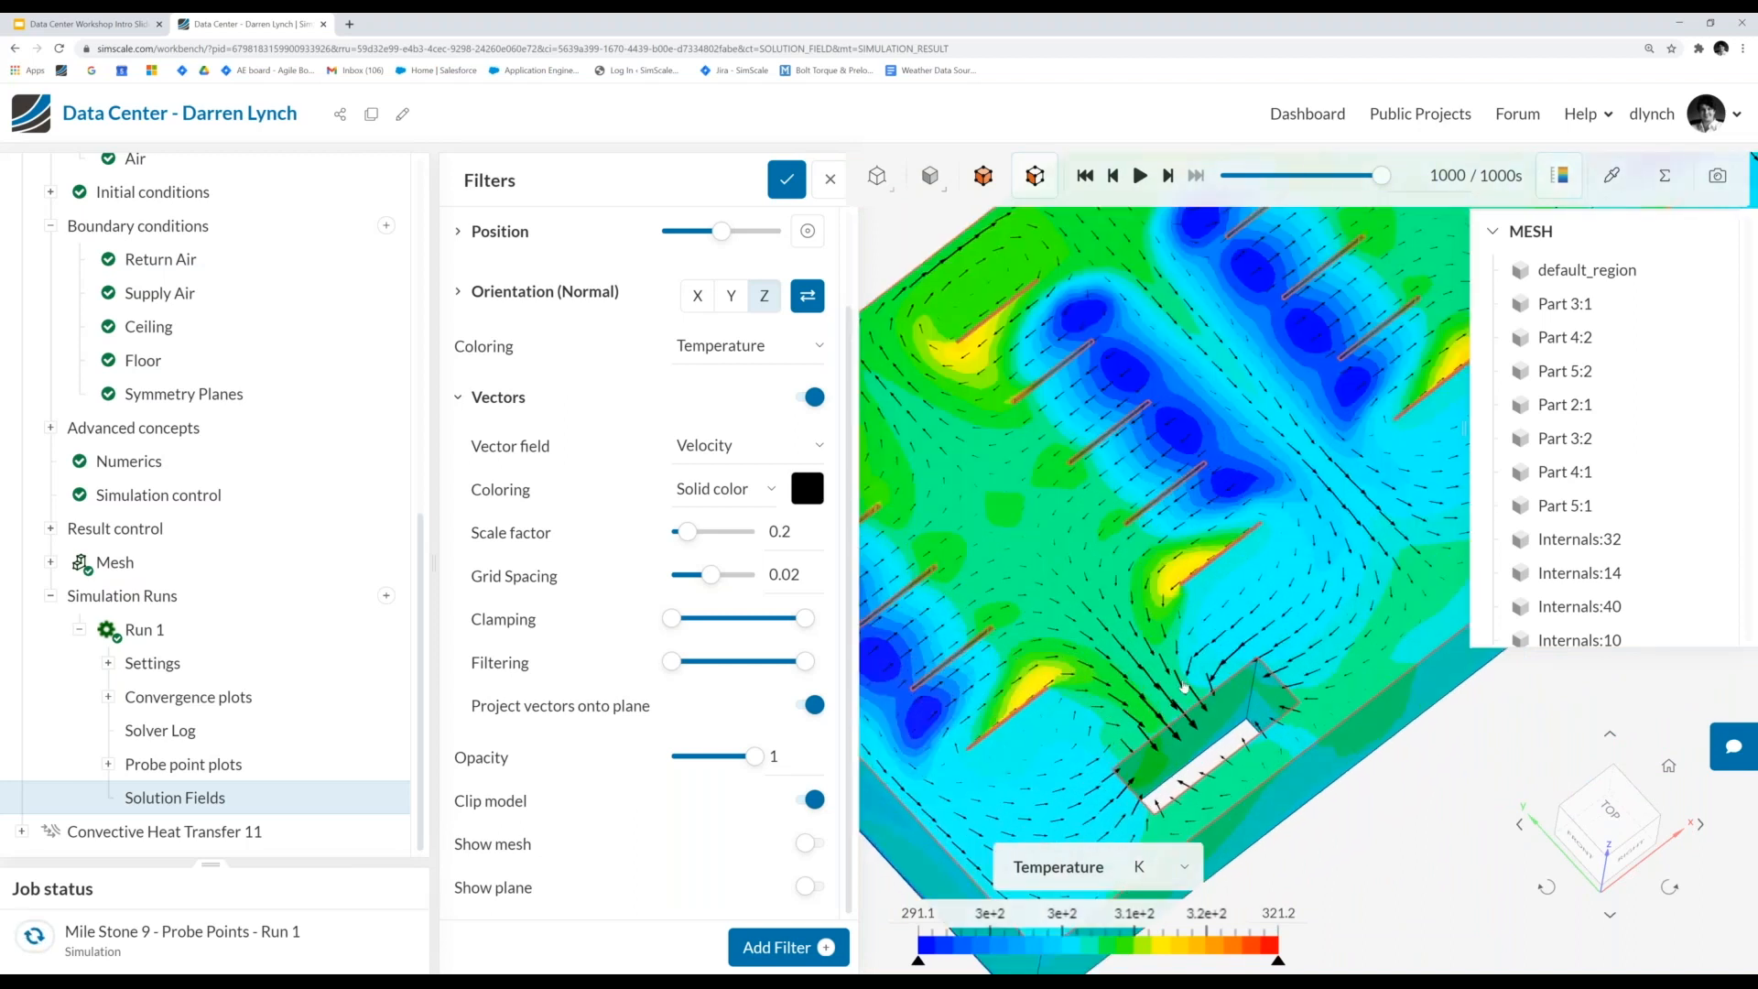
drag(1184, 686, 1168, 628)
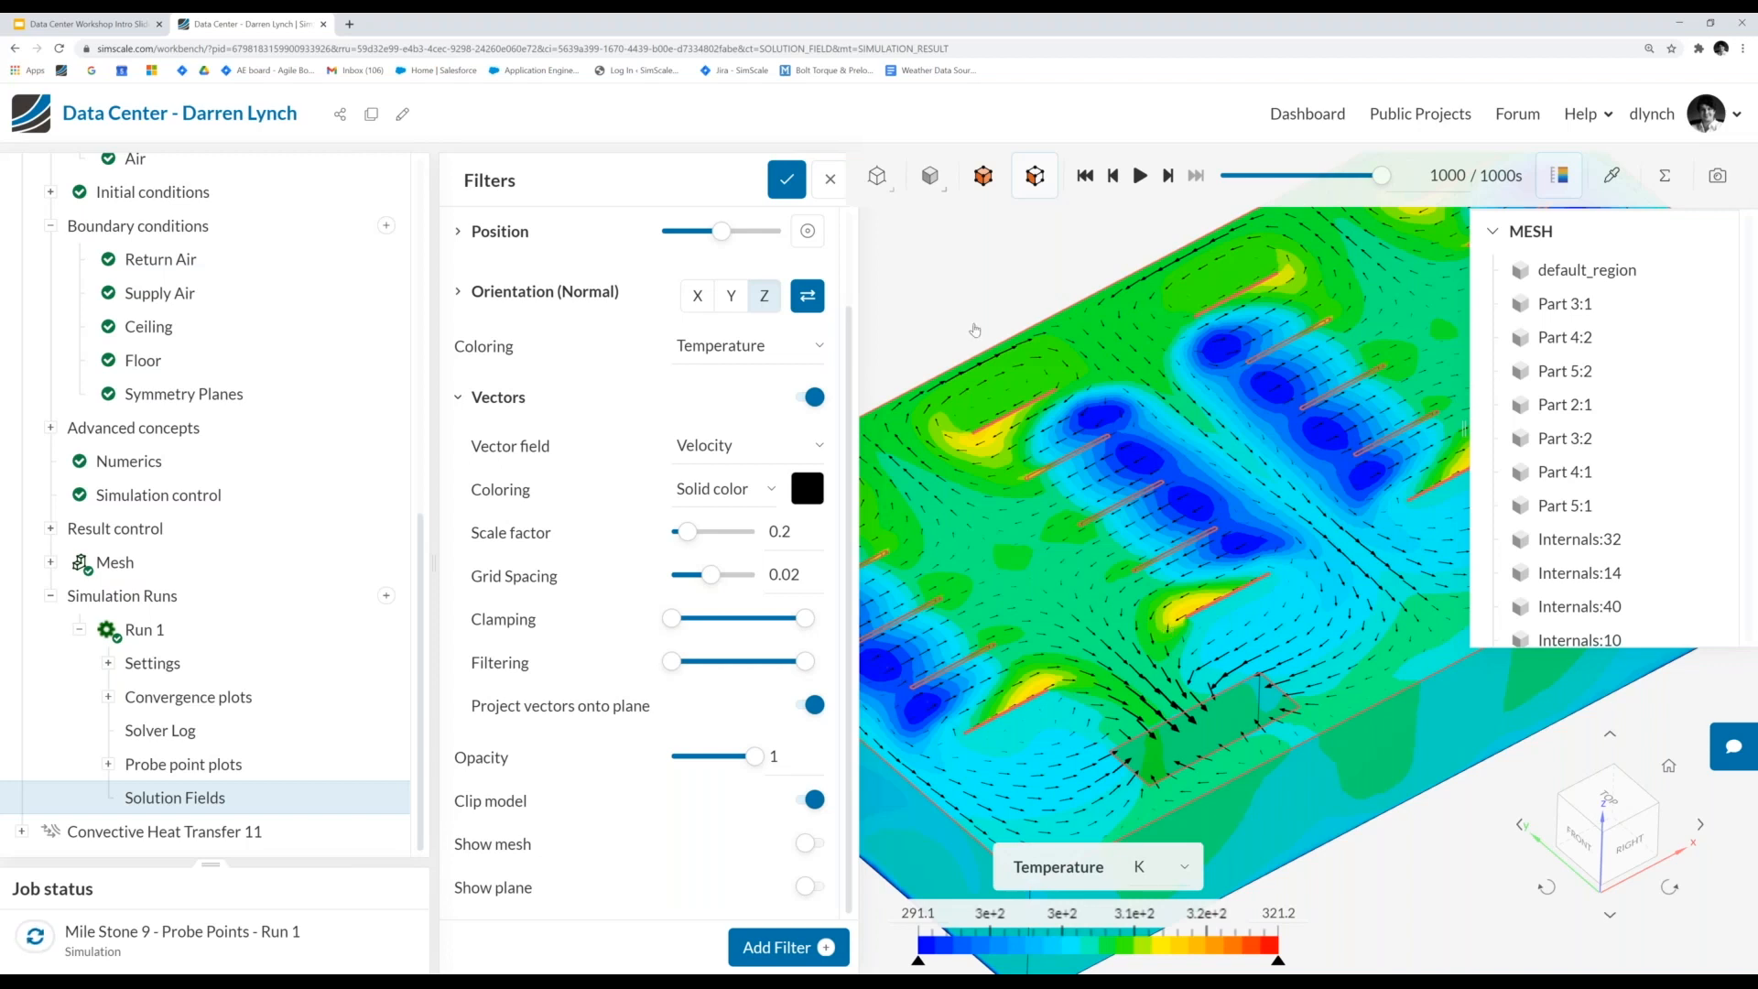
drag(1012, 385, 1047, 419)
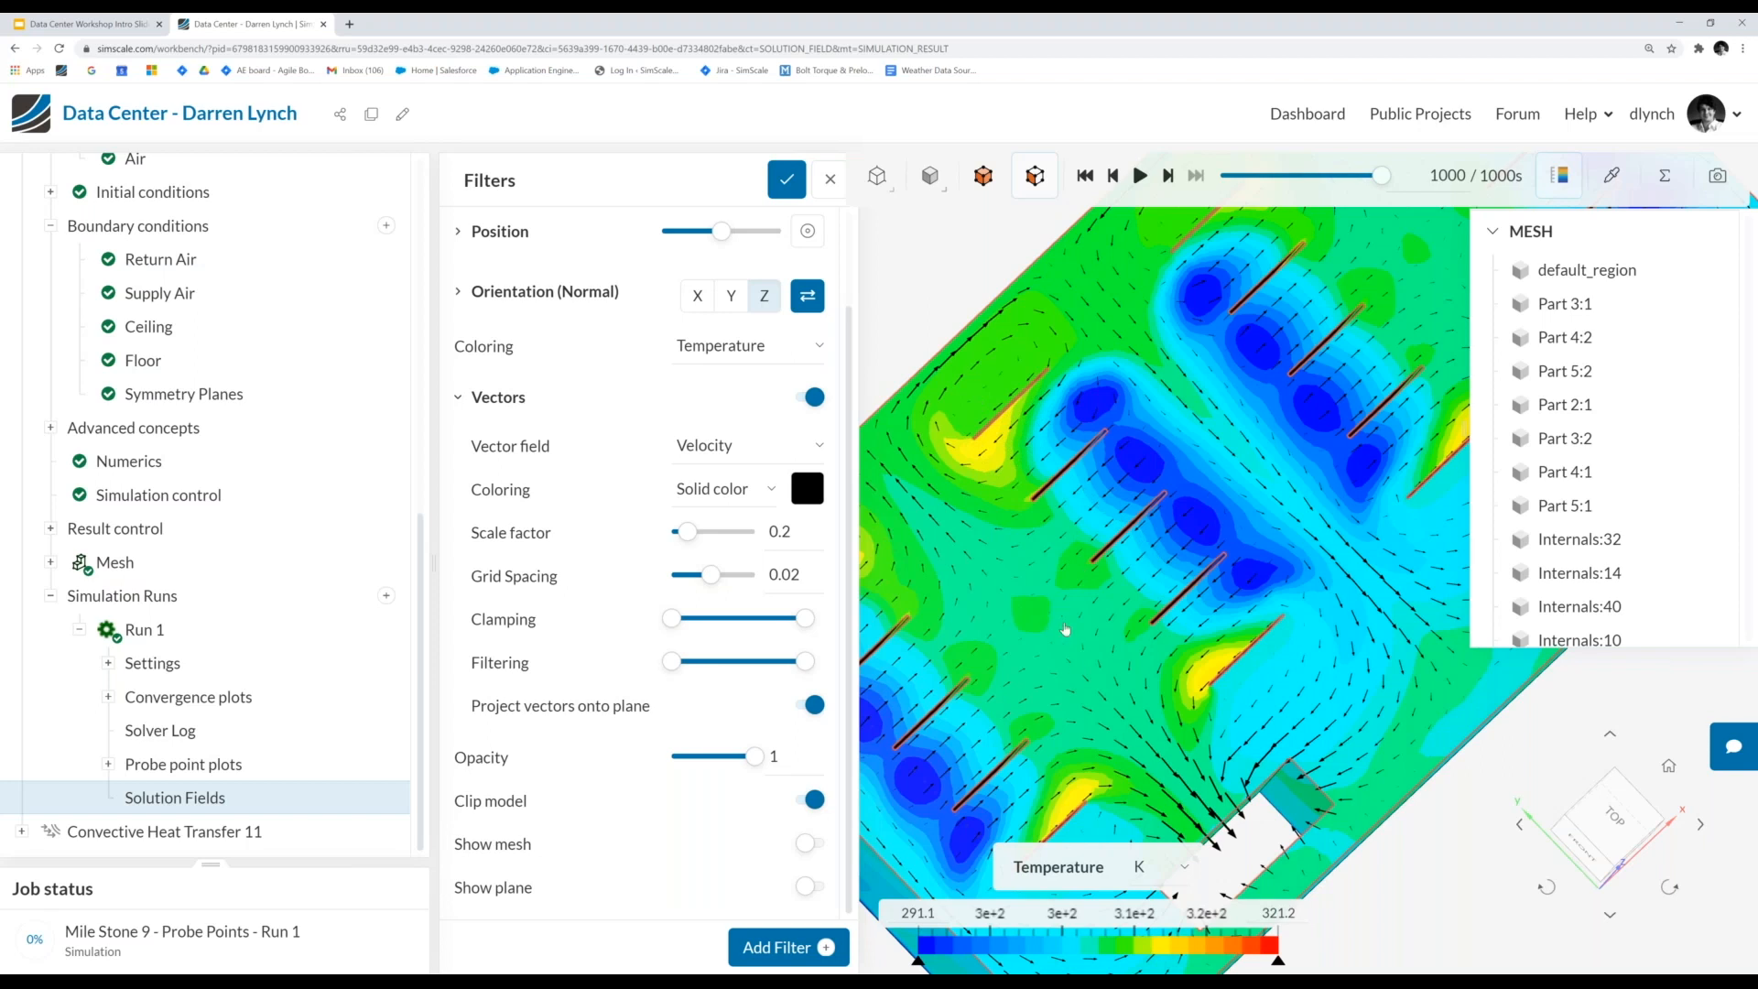
drag(1059, 620, 1006, 495)
scroll(1161, 602, down, 5)
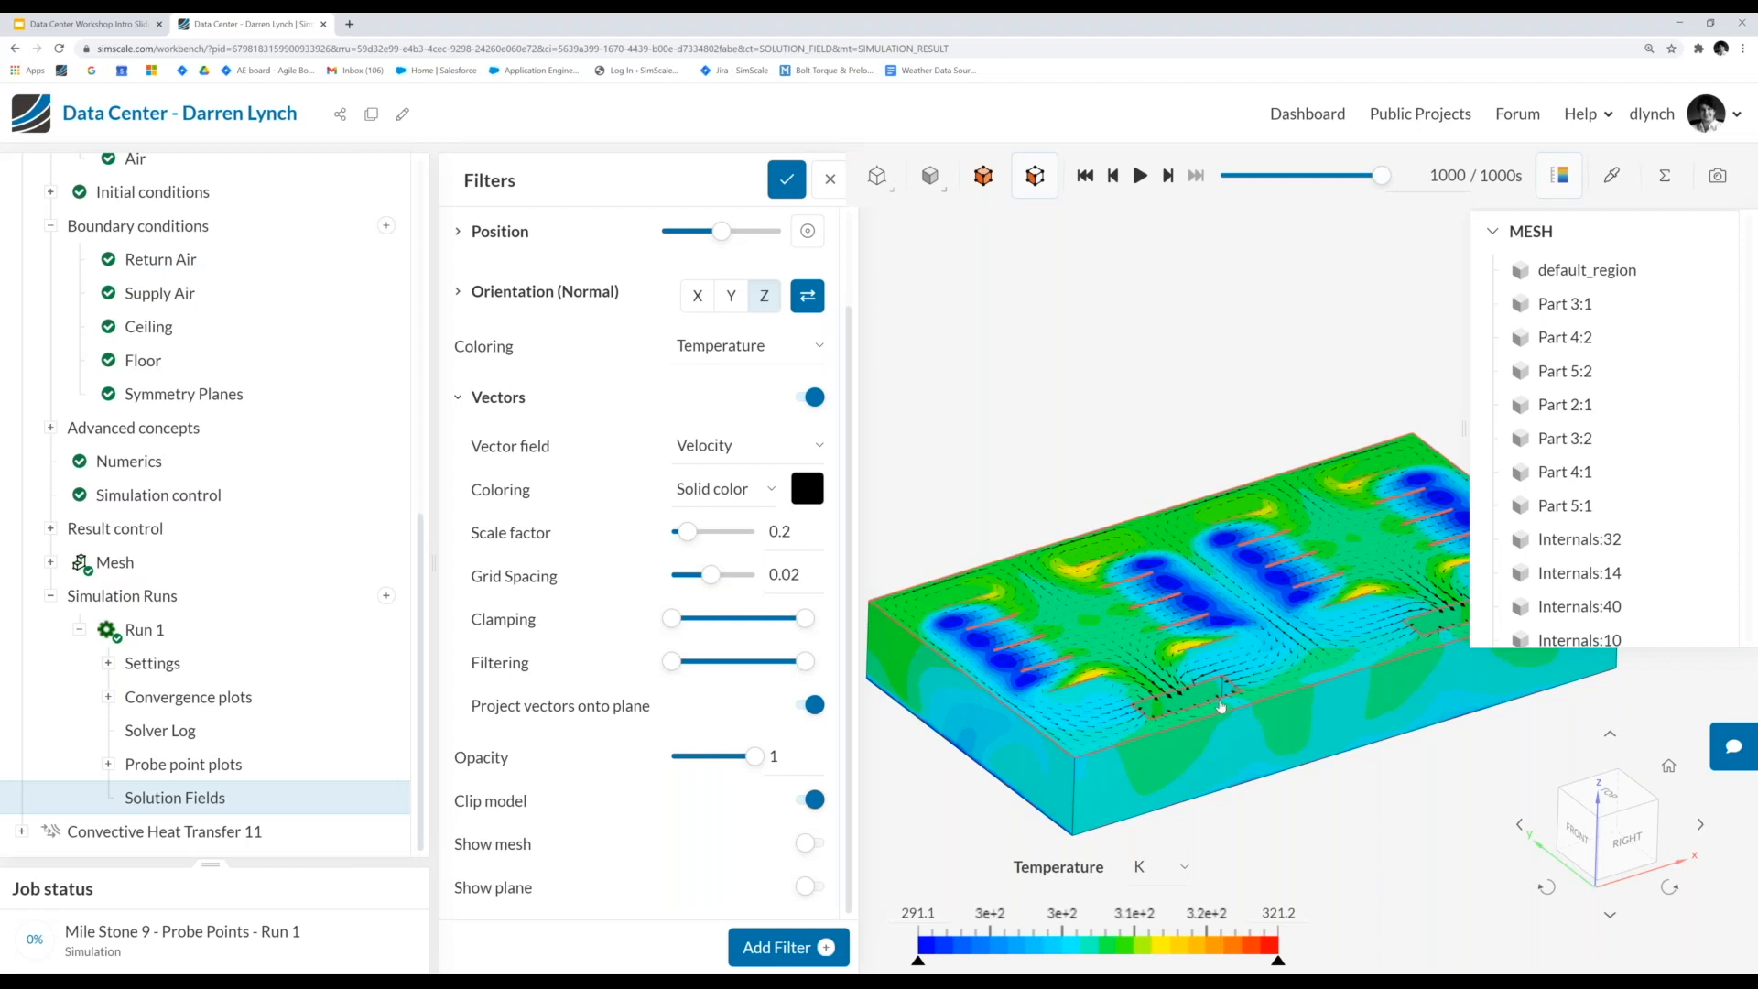
scroll(1273, 762, down, 3)
mouse_move(1272, 762)
mouse_down()
mouse_move(1274, 723)
mouse_move(1284, 814)
mouse_move(1297, 784)
mouse_up()
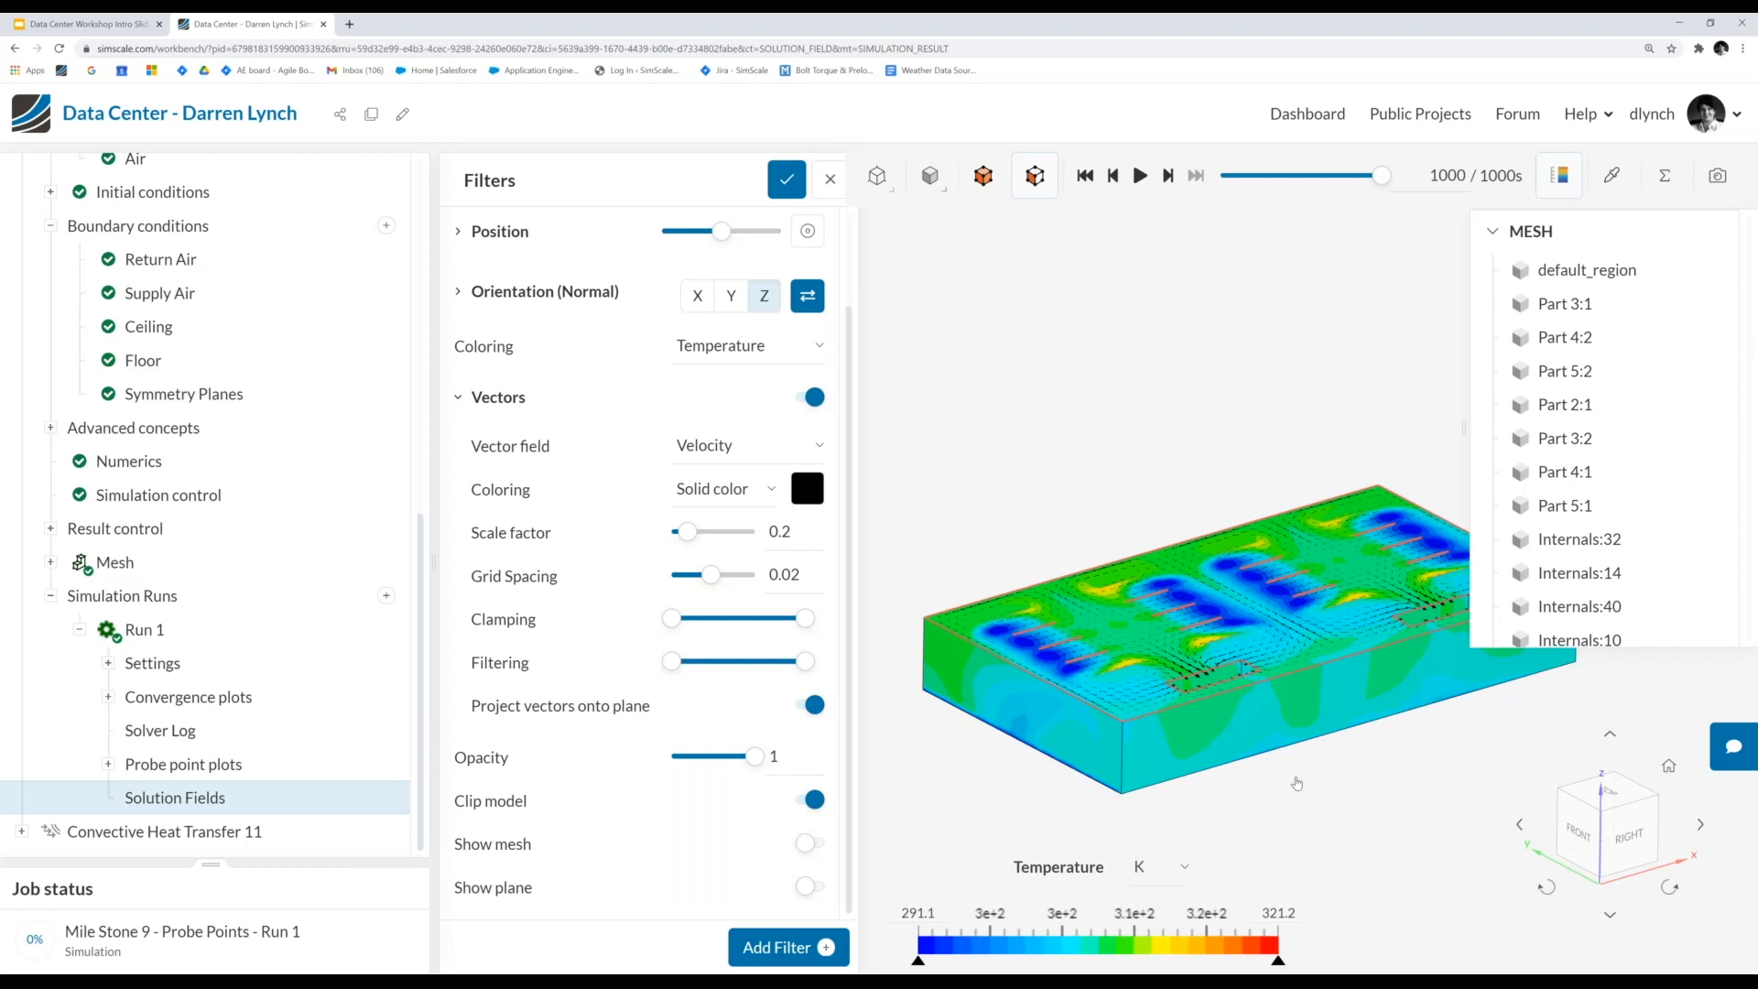
scroll(705, 631, up, 1)
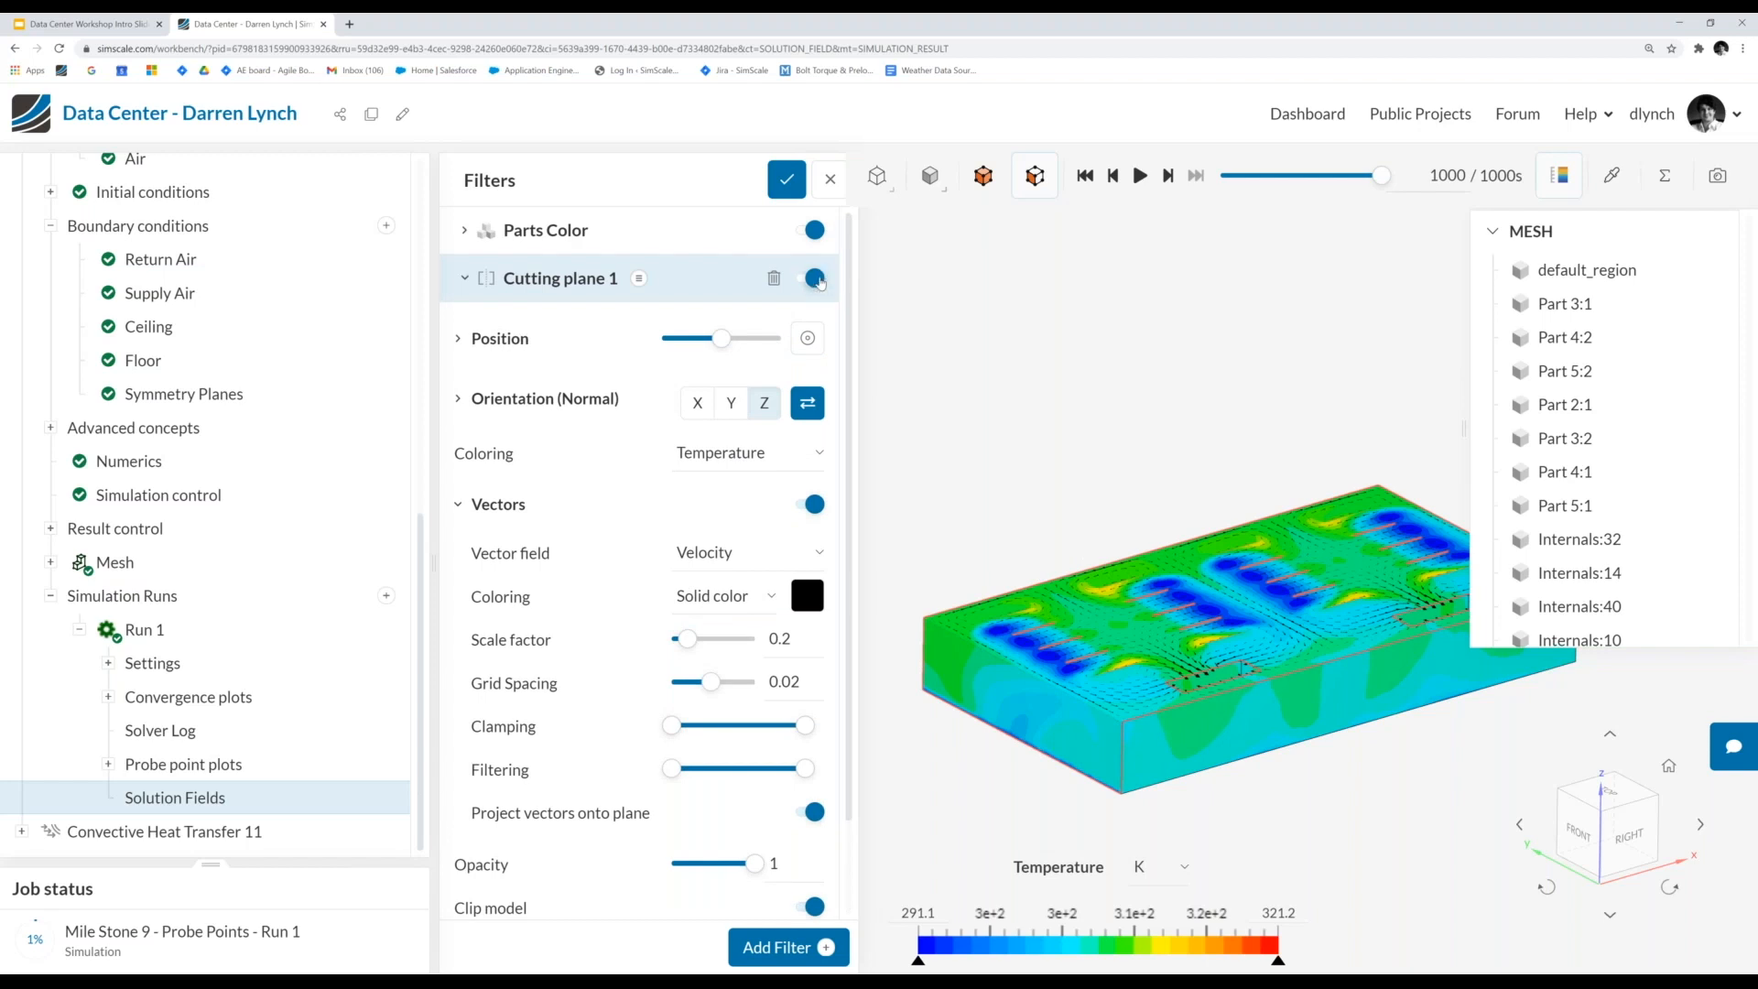
- Hide Cutting plane 1 and set the Parts Color coloring to Solid Color
click(814, 280)
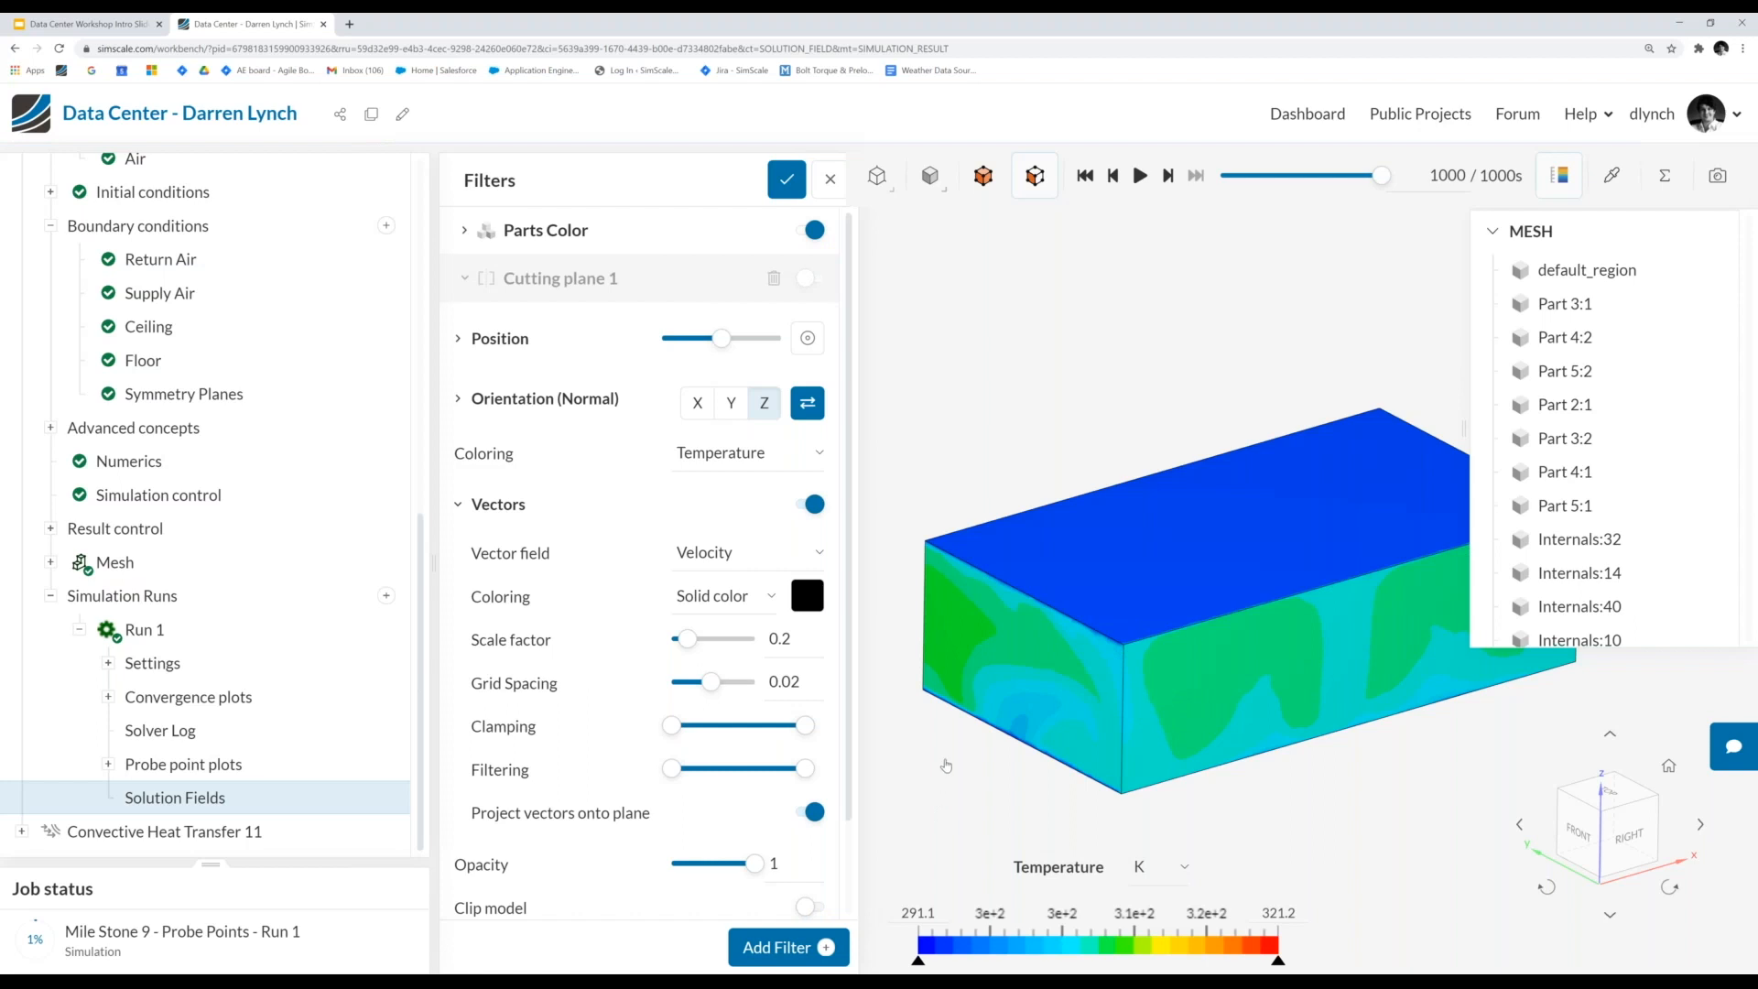
click(465, 231)
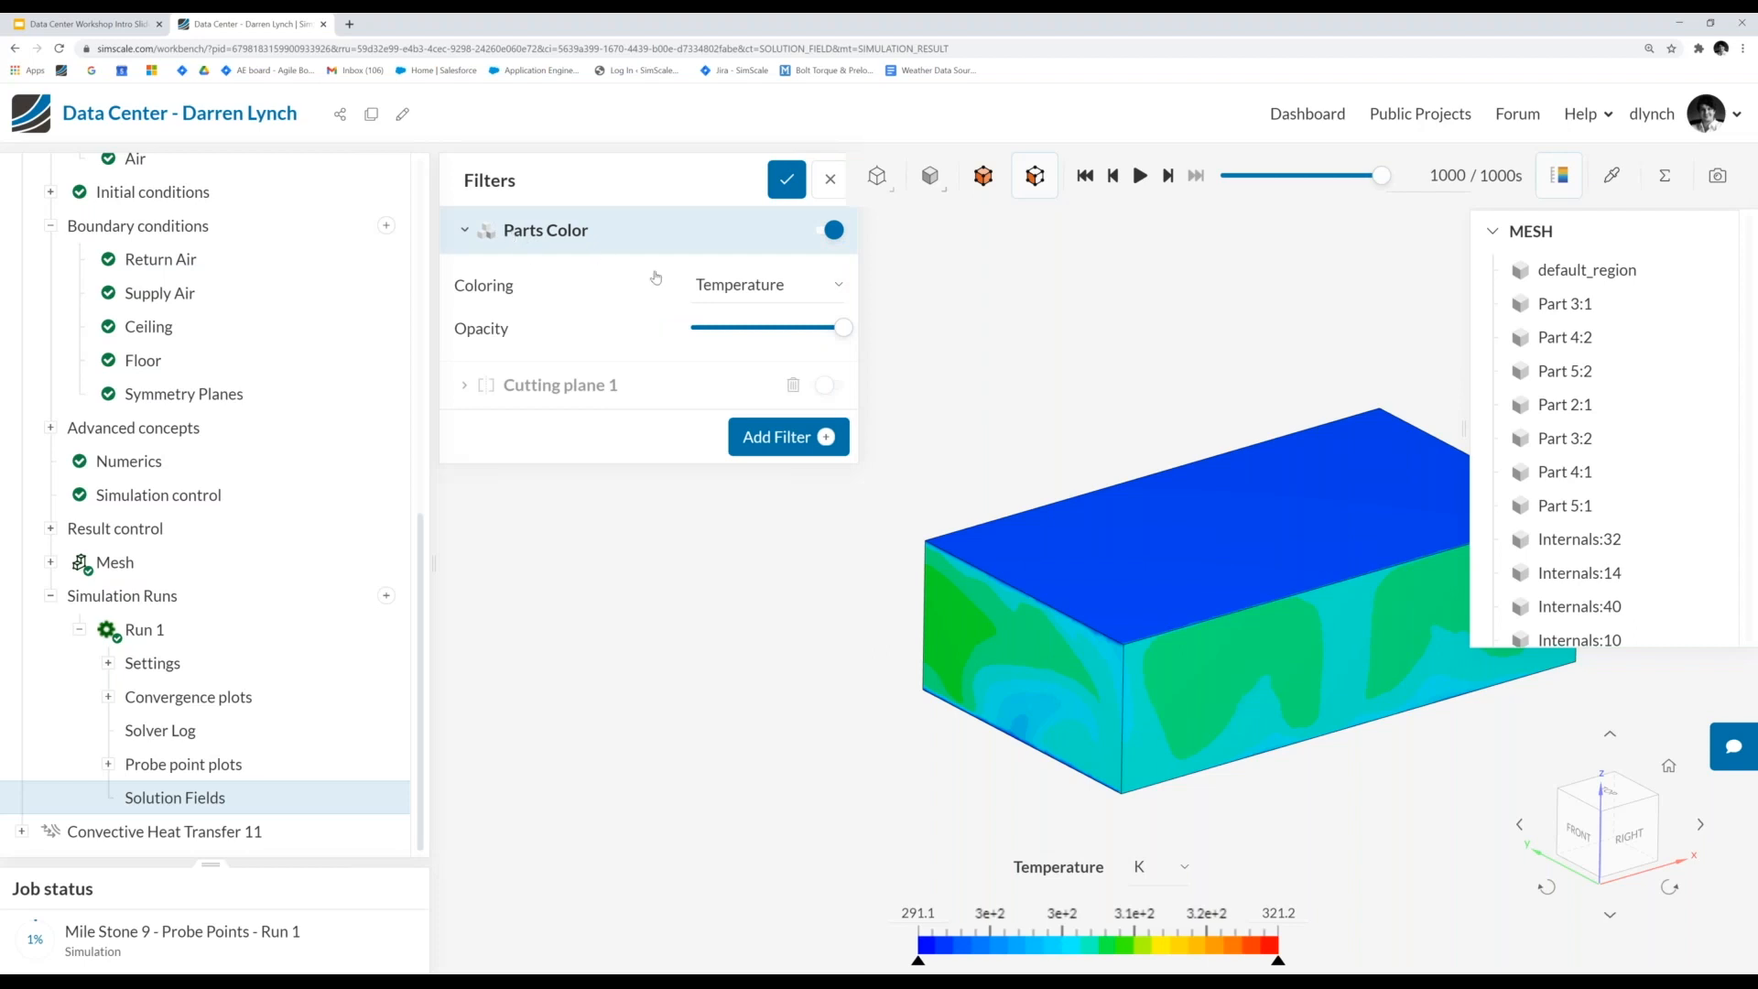
click(736, 286)
click(732, 428)
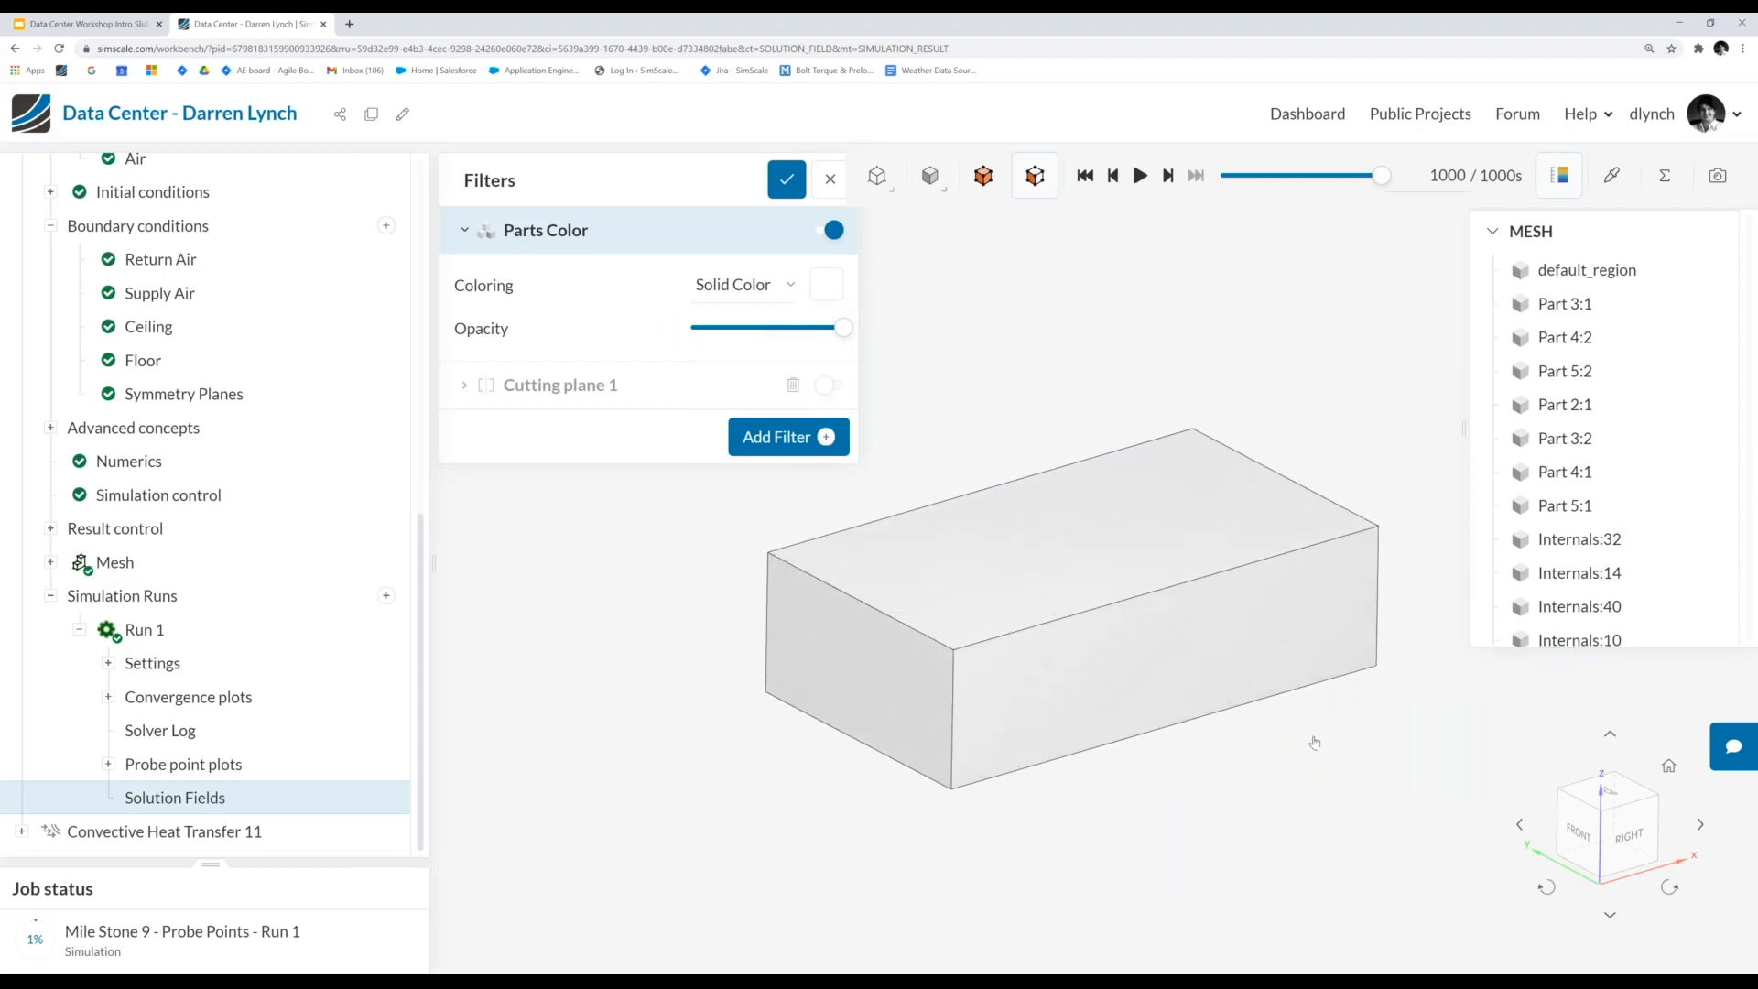
drag(1097, 854, 1113, 628)
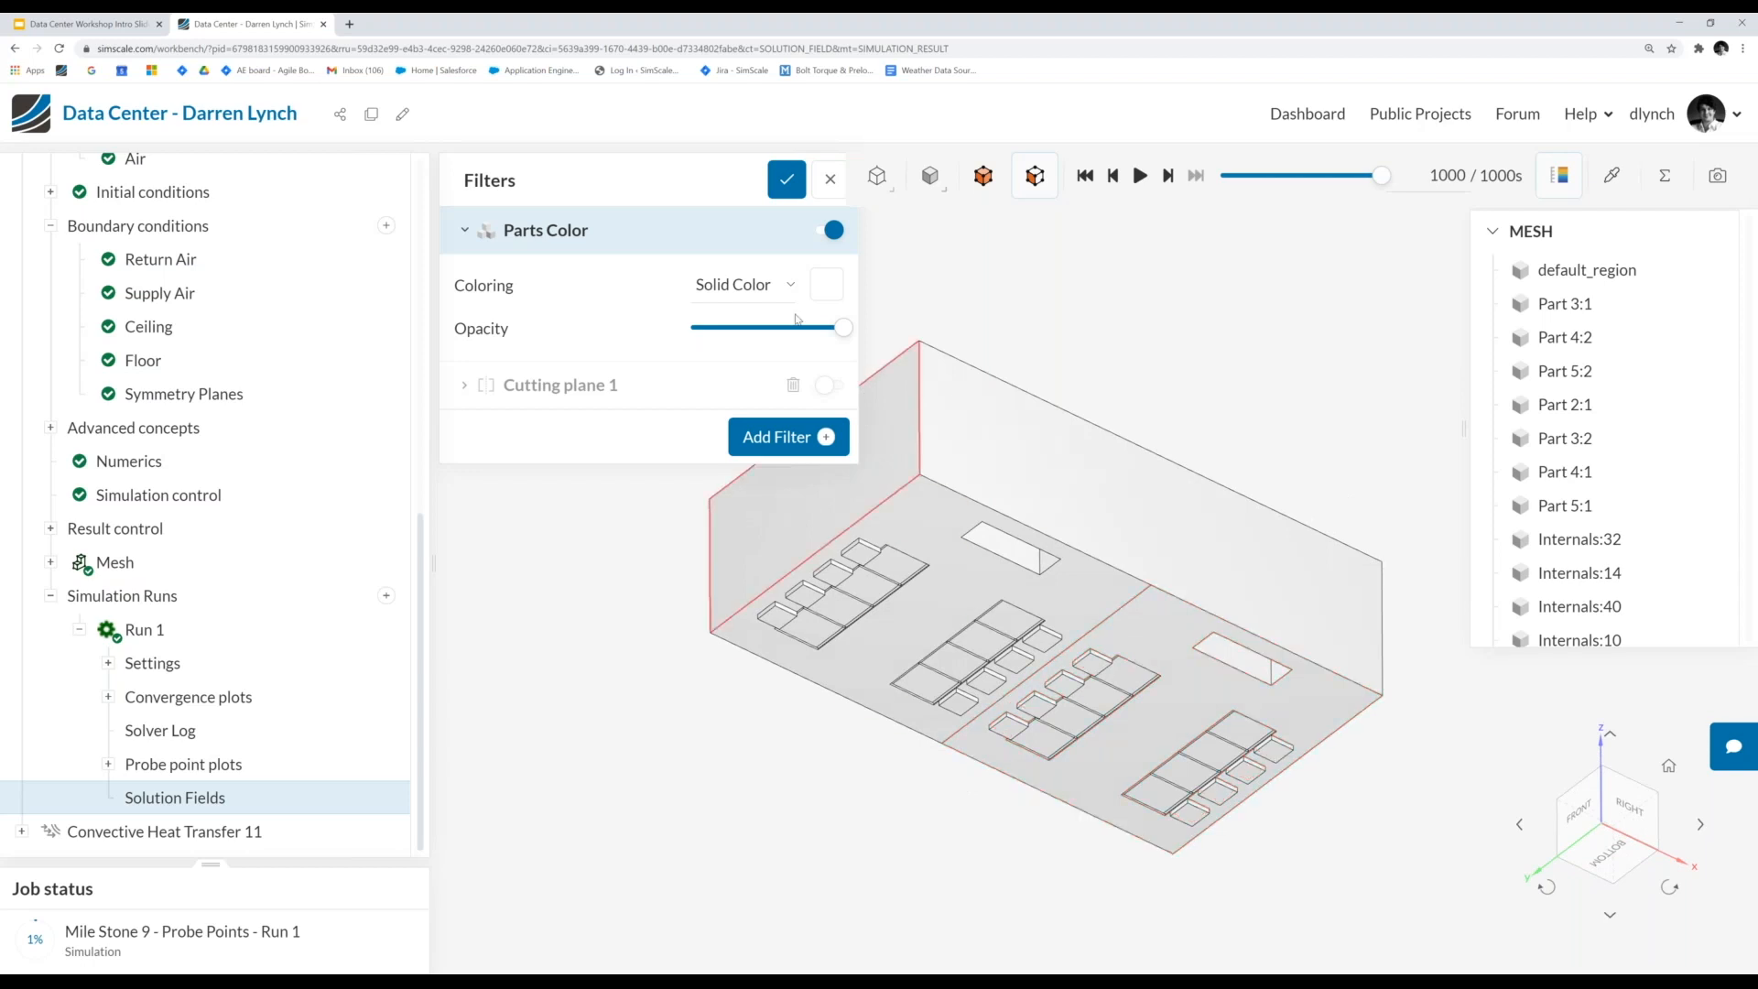
- Add a Particle Trace filter from the Add Filter list
click(791, 438)
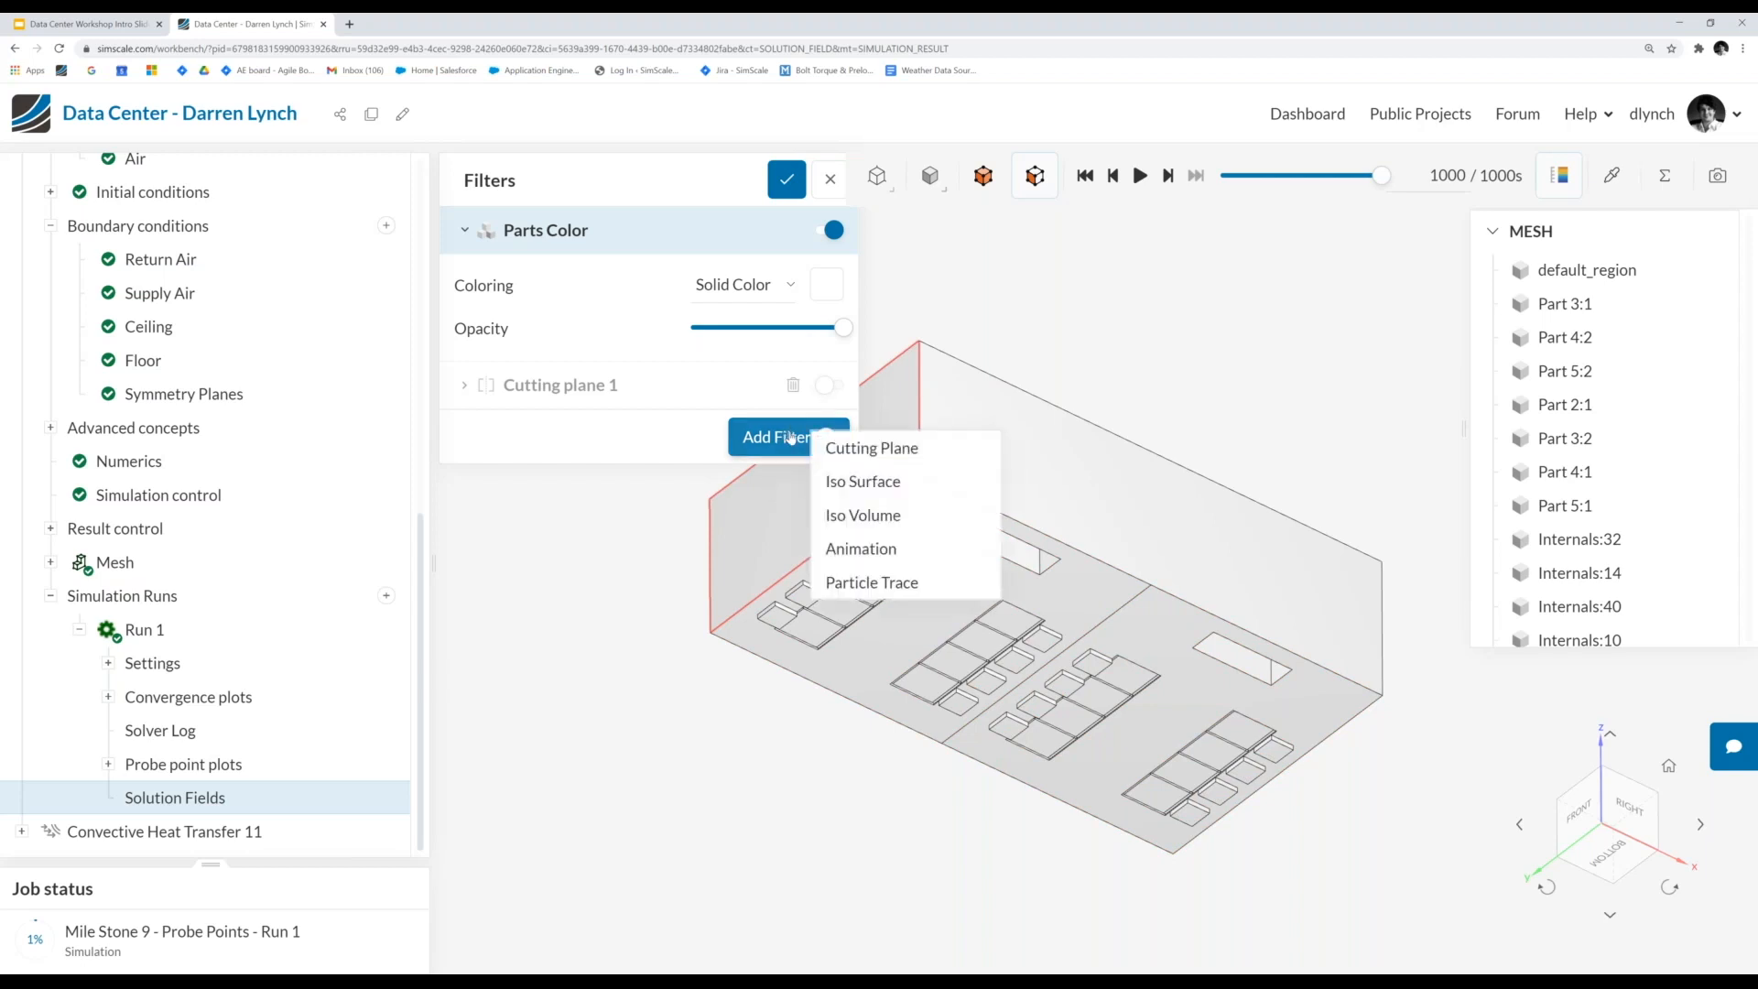
click(698, 445)
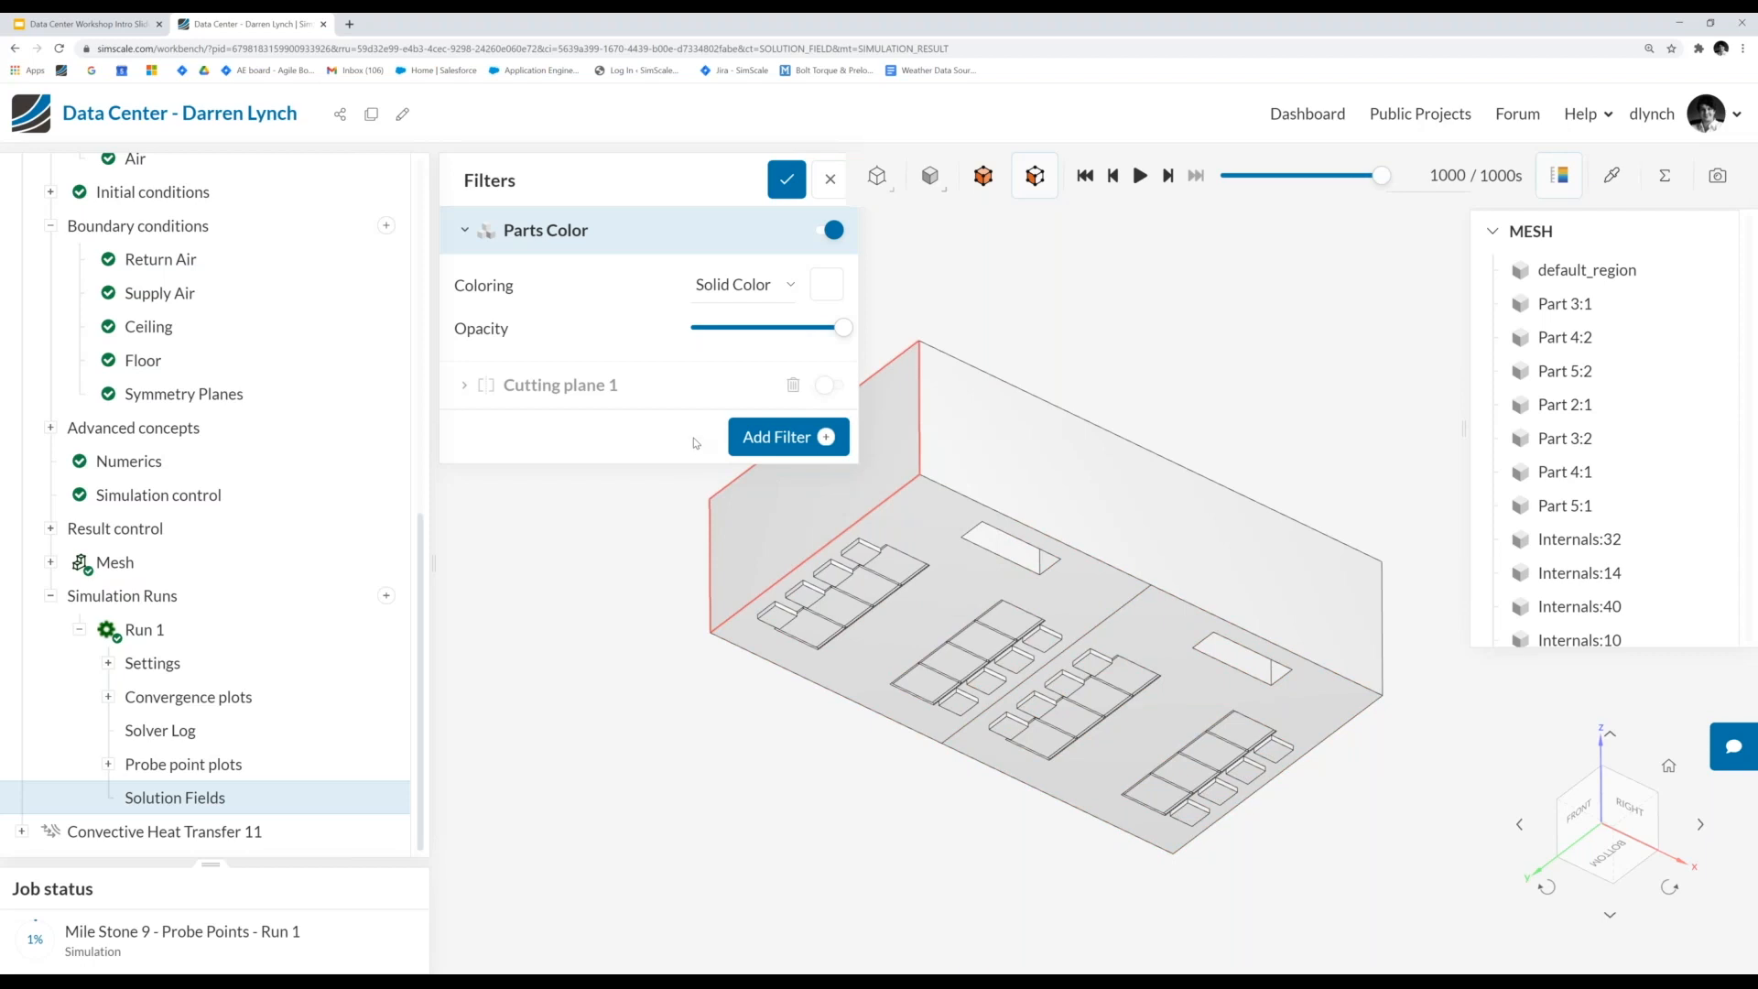
click(789, 436)
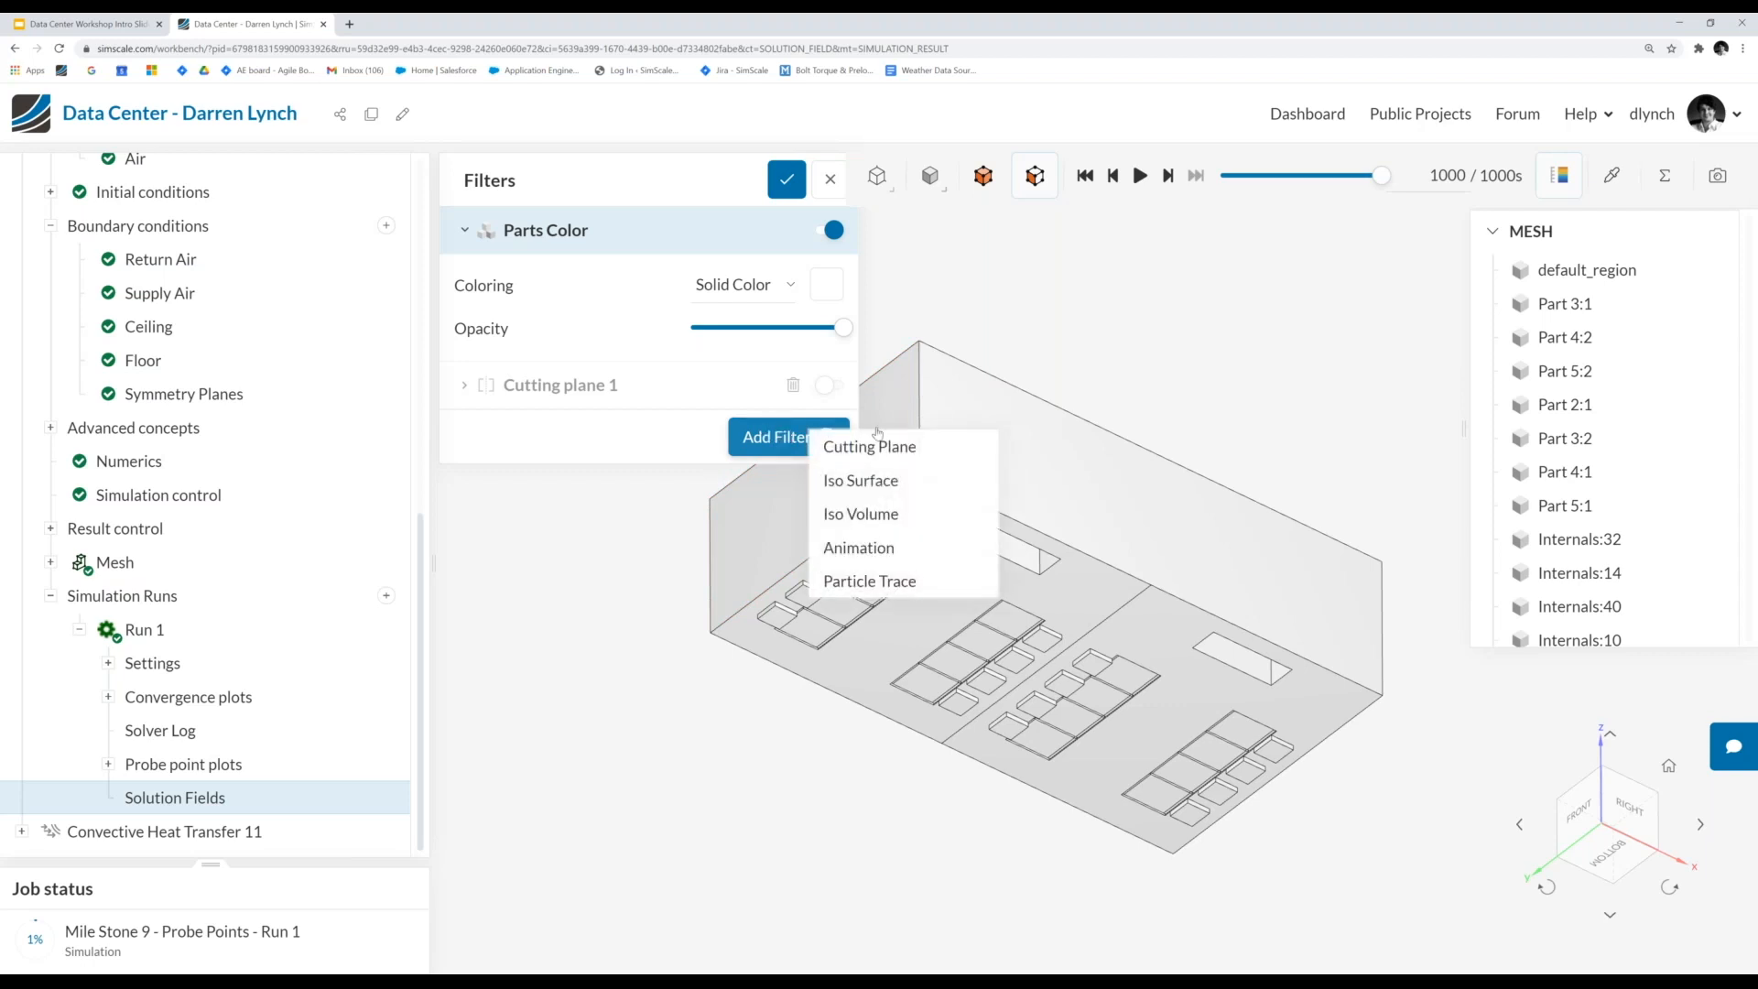
click(875, 582)
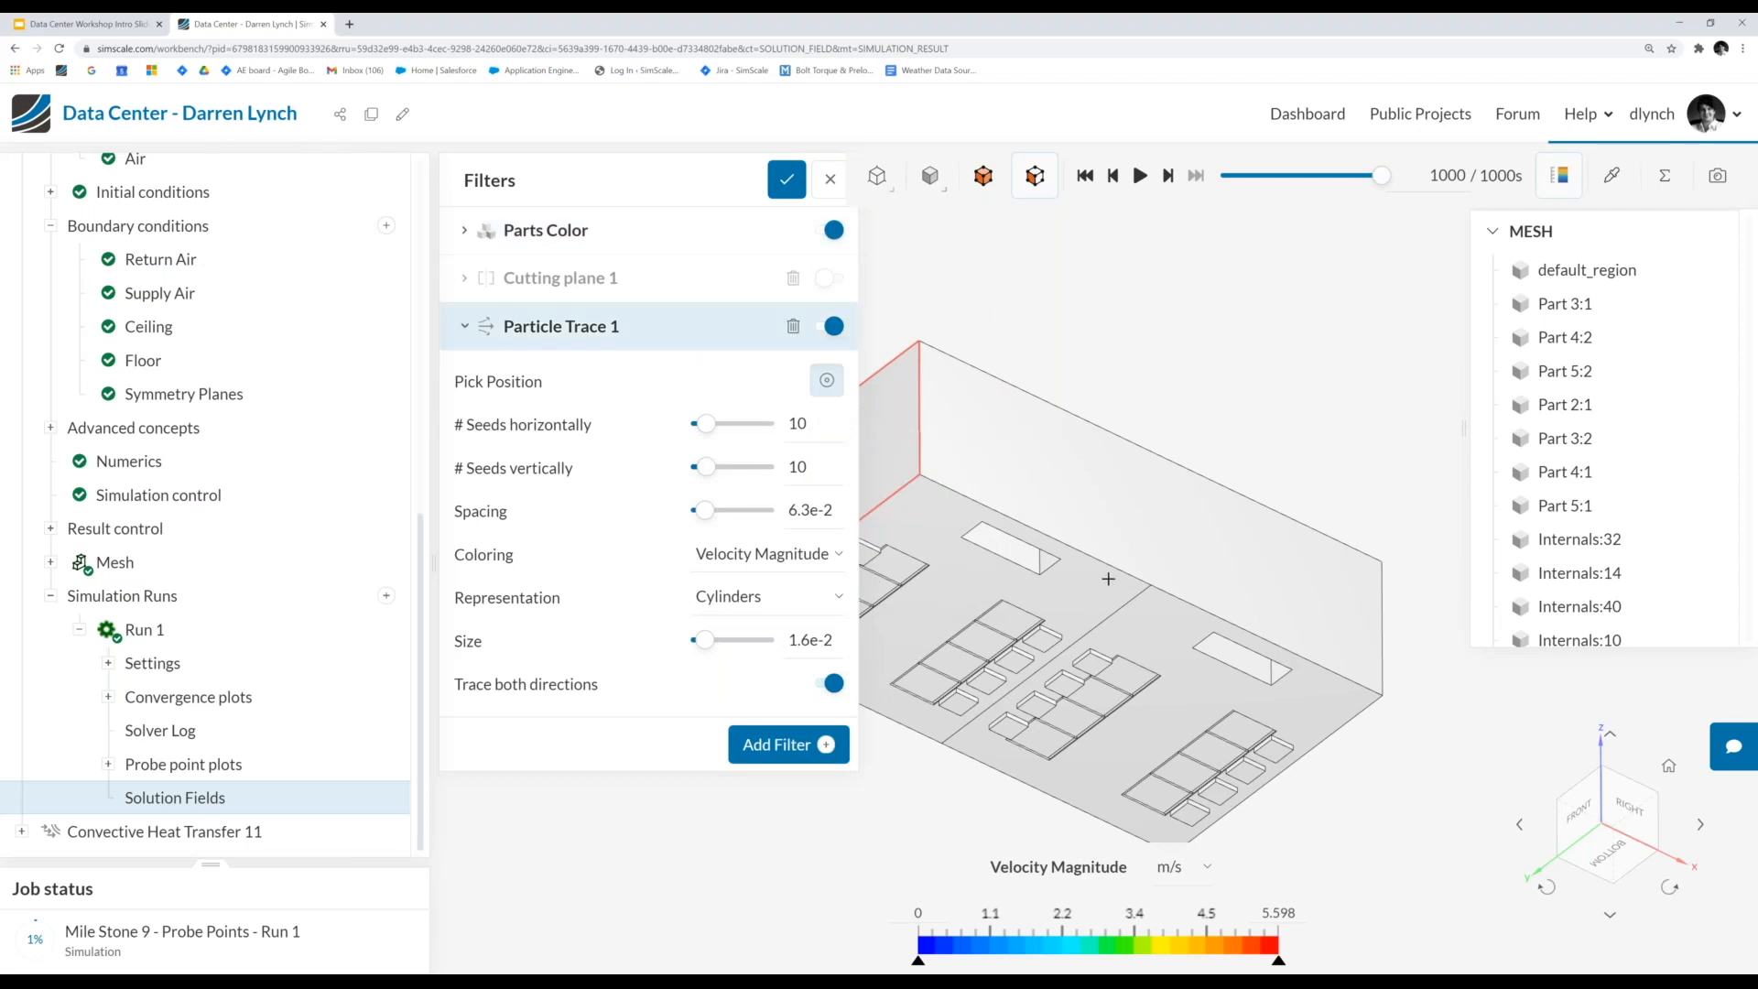
scroll(1382, 521, down, 3)
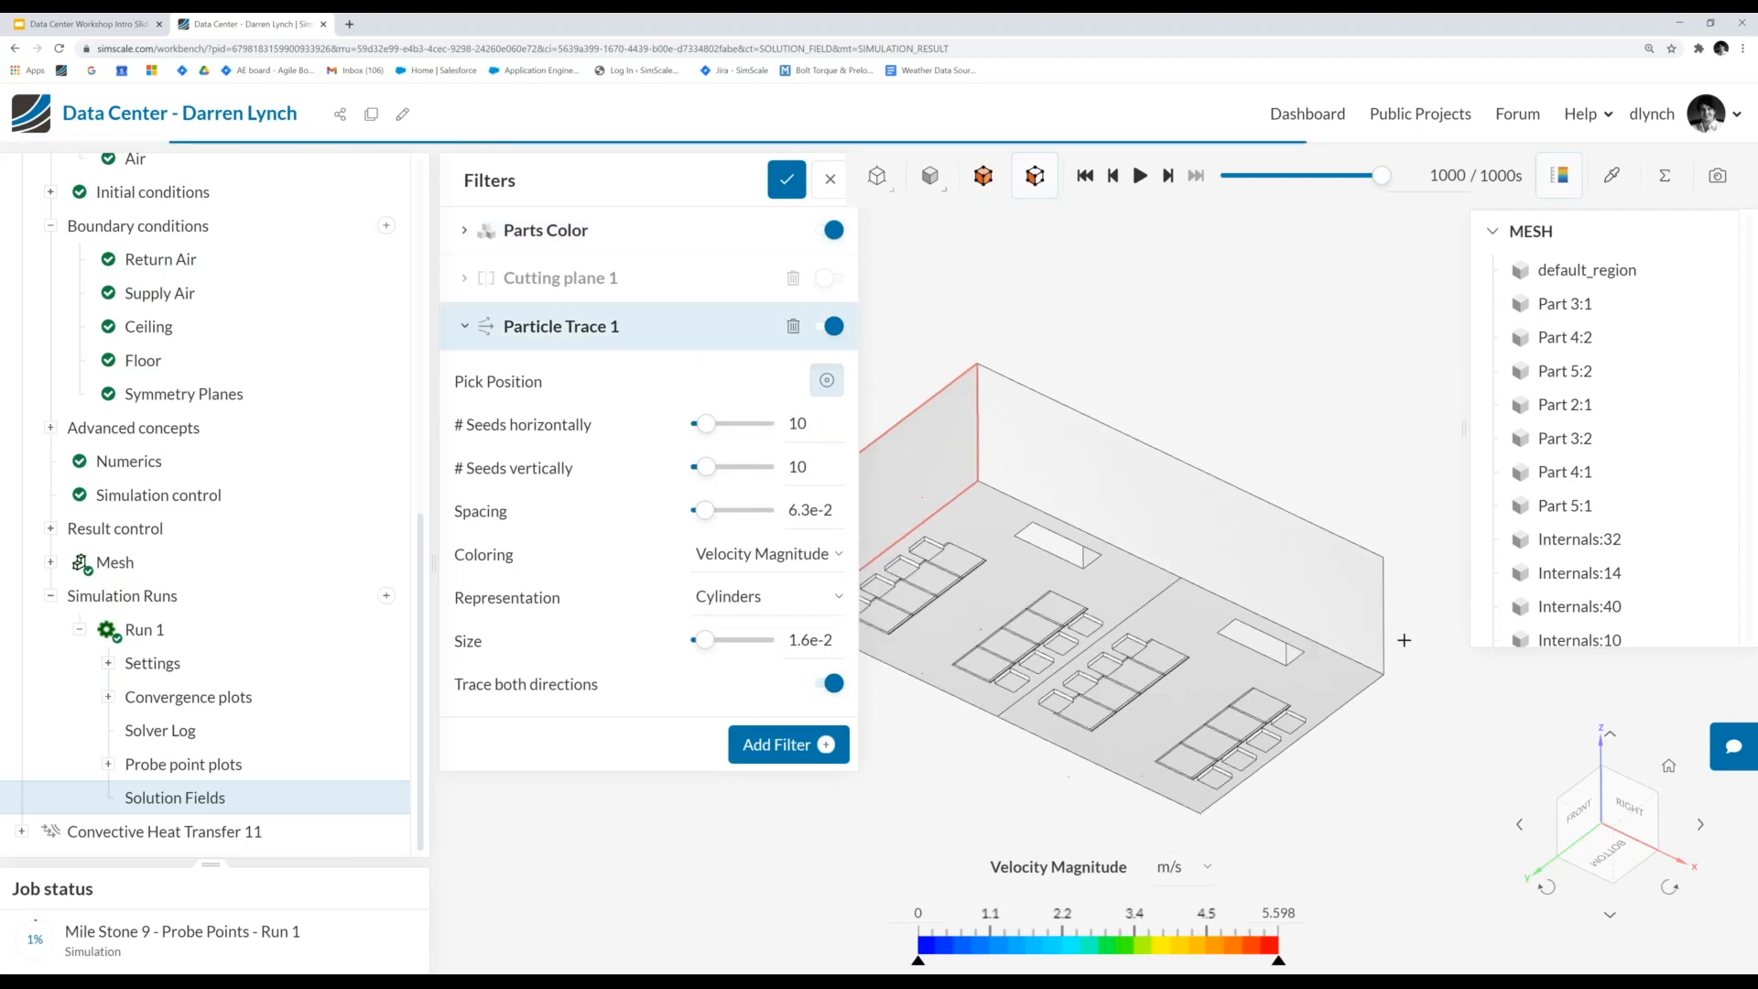
drag(1376, 776, 1322, 606)
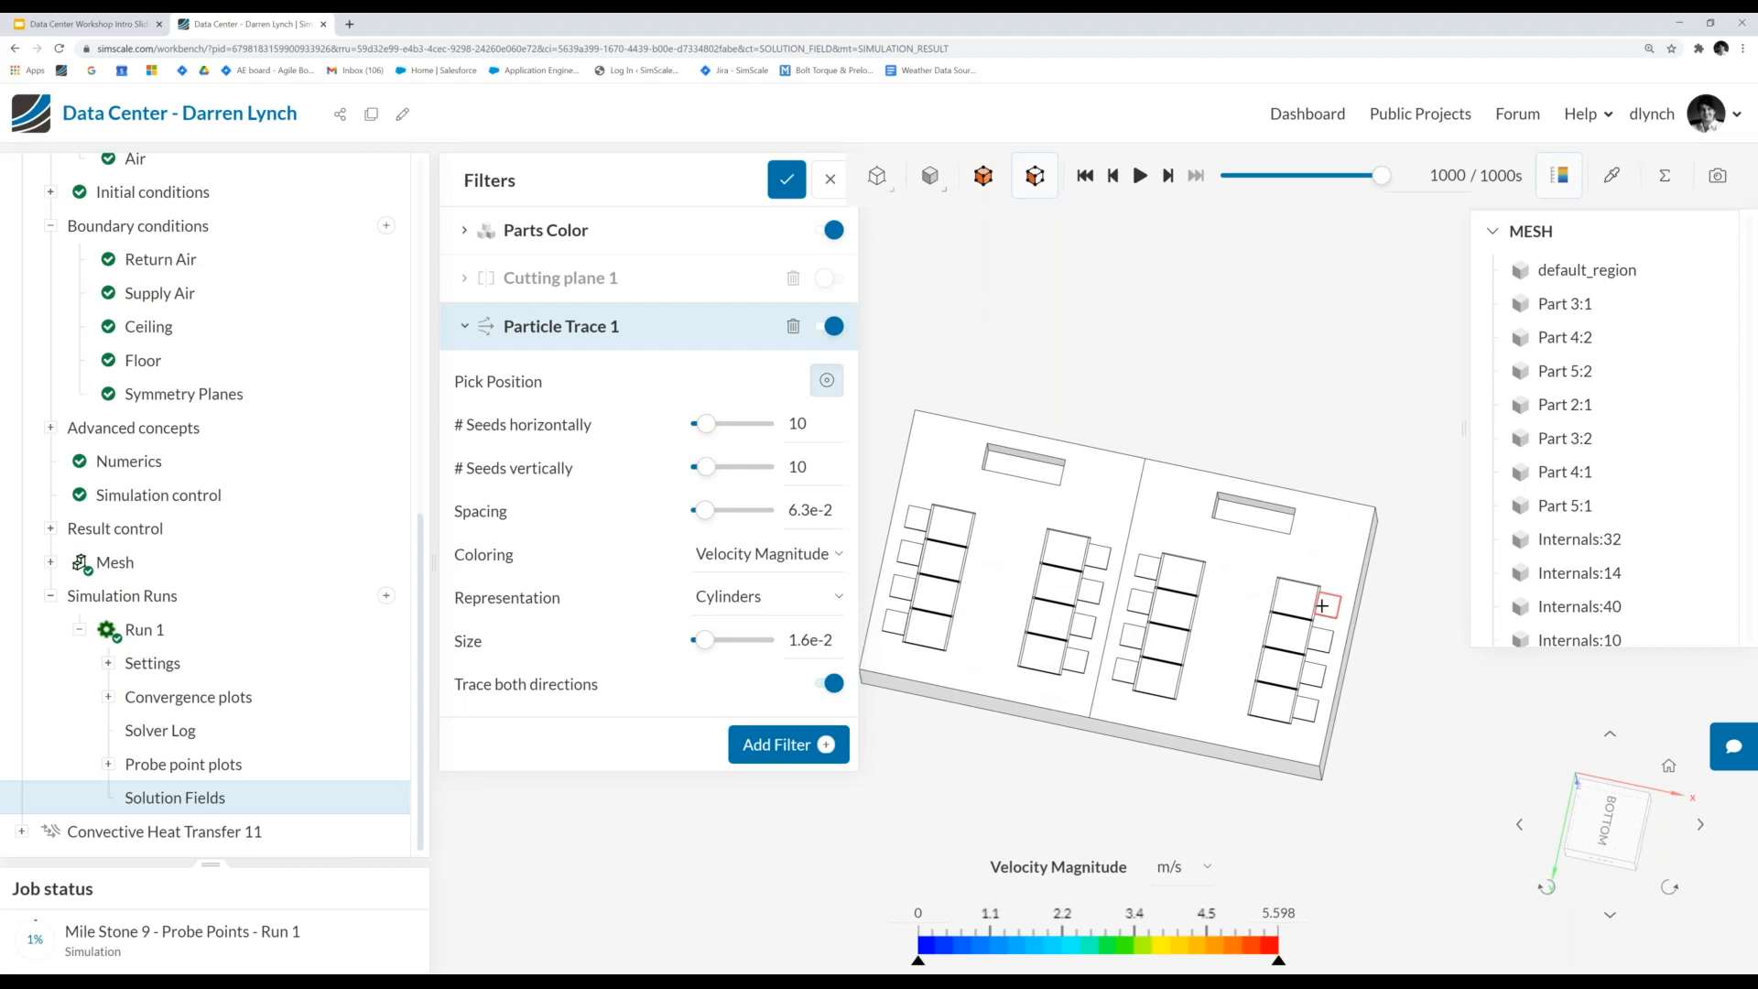
- From the bottom view, pick a floor vent as the particle trace seed position
click(1612, 826)
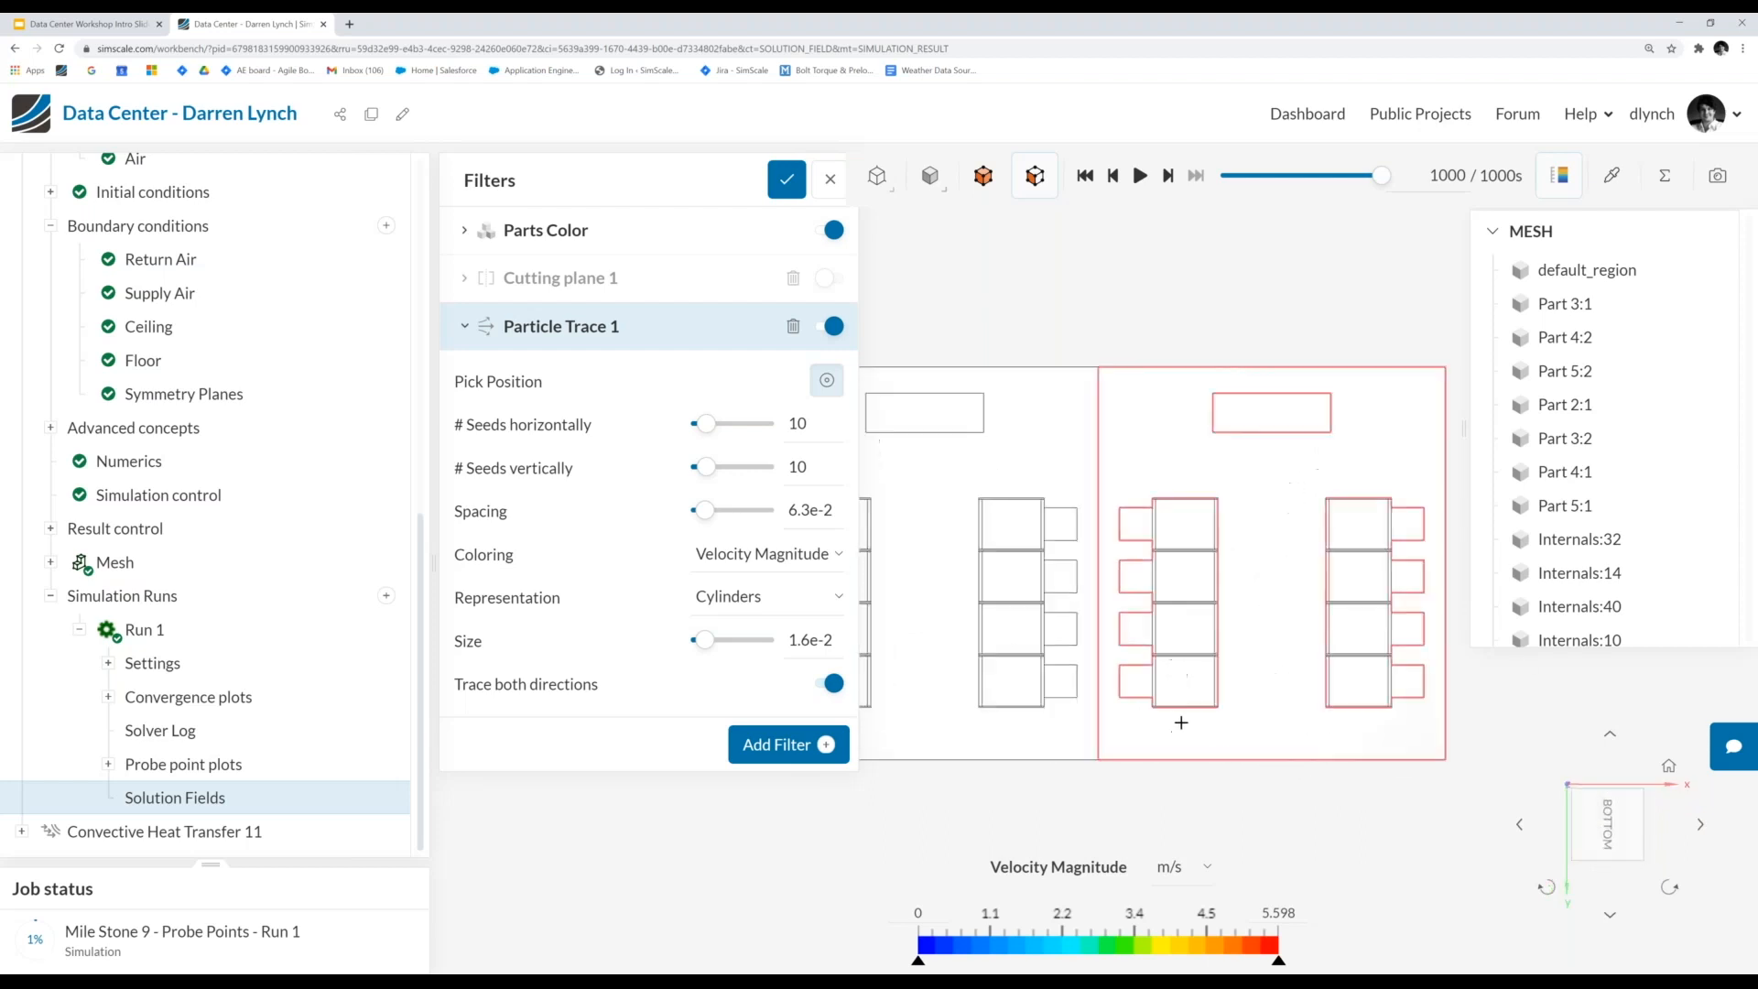
click(1134, 523)
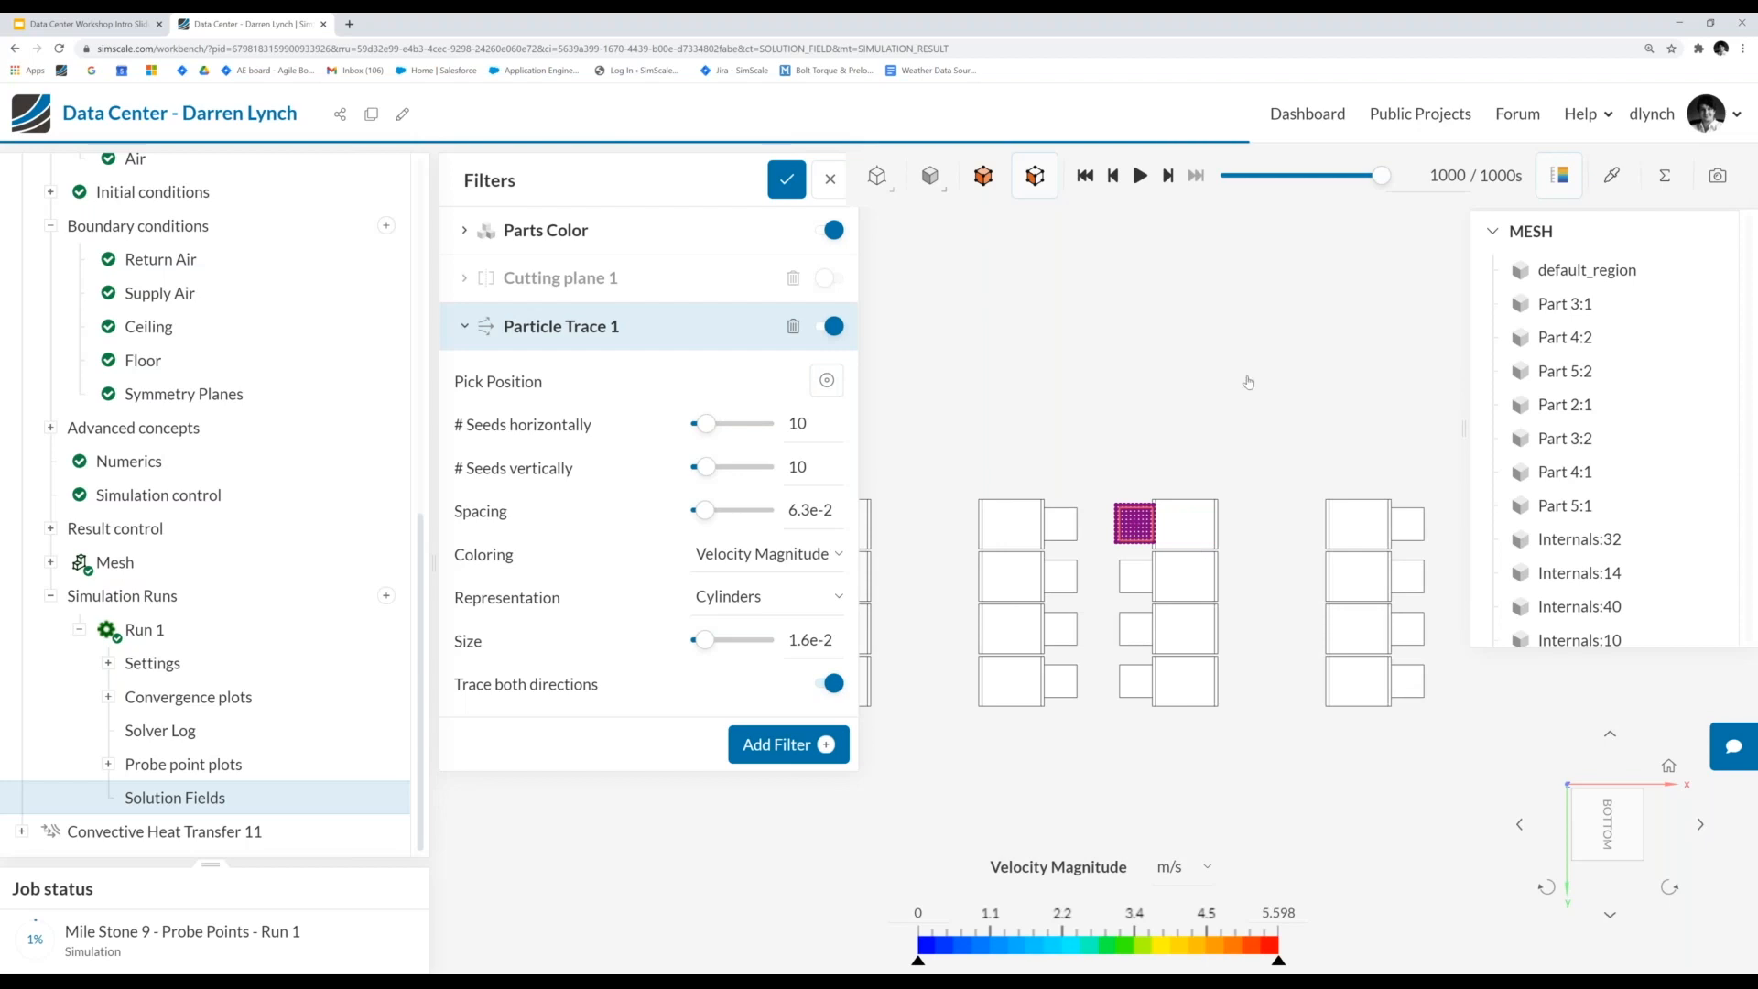
drag(1243, 426, 1360, 746)
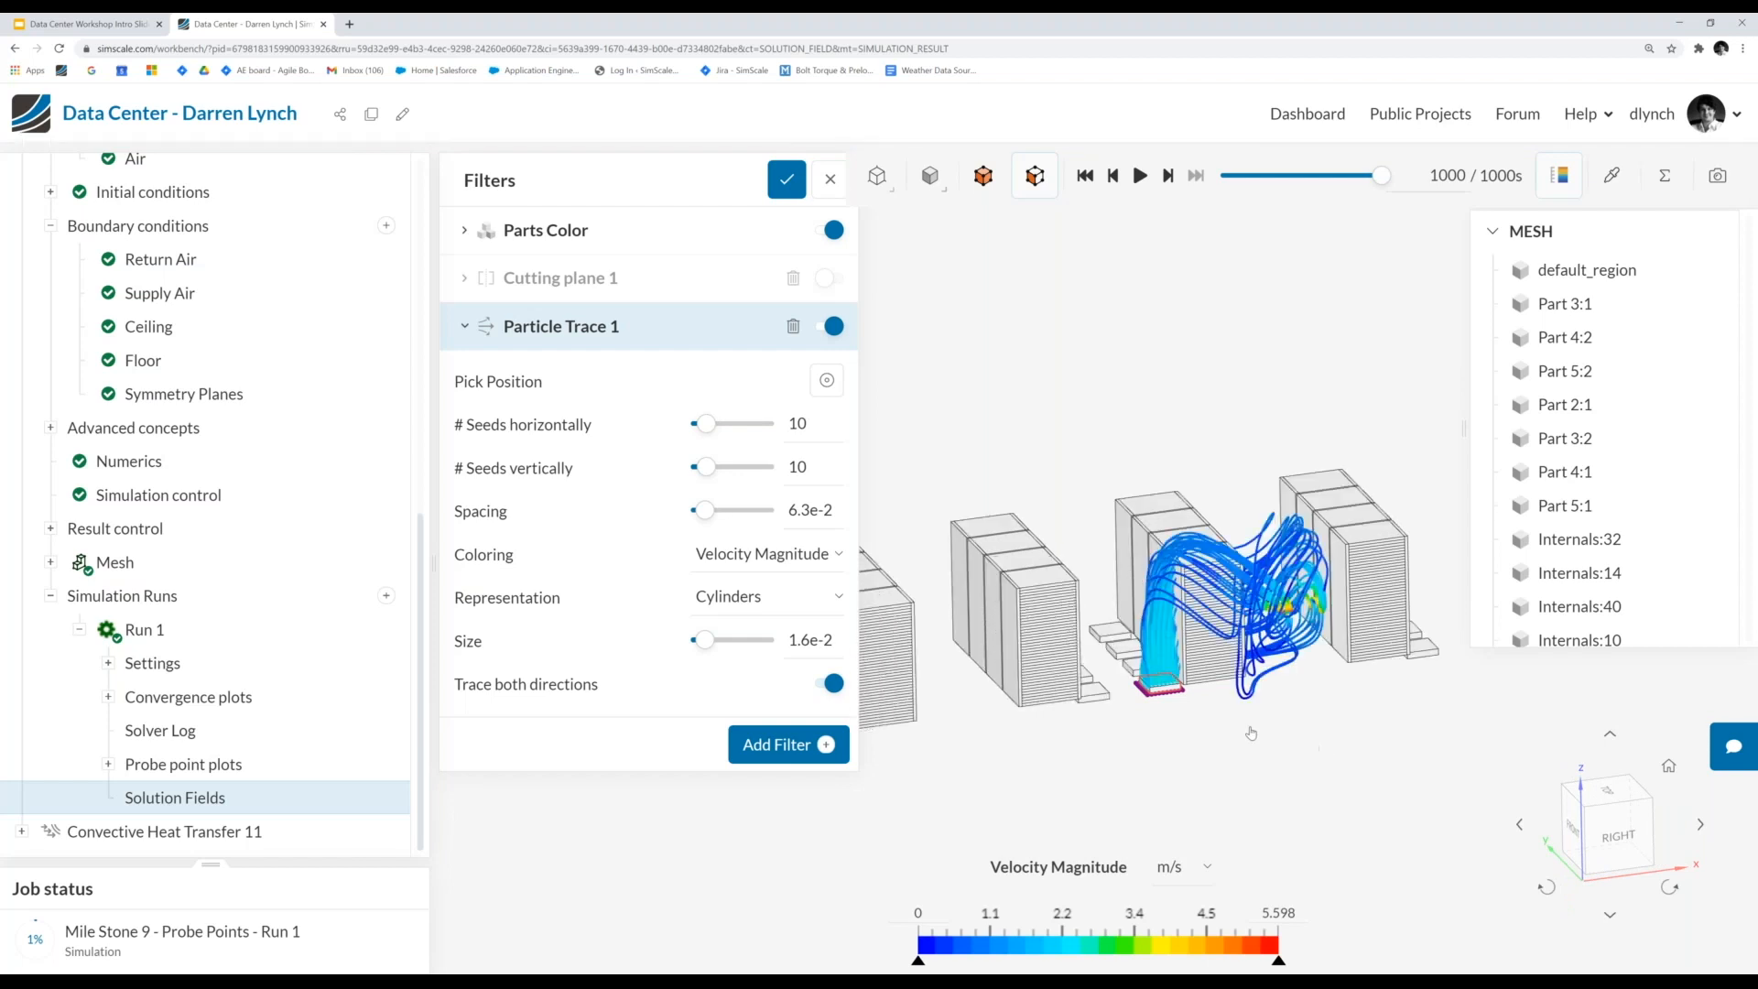
drag(1204, 706, 1127, 801)
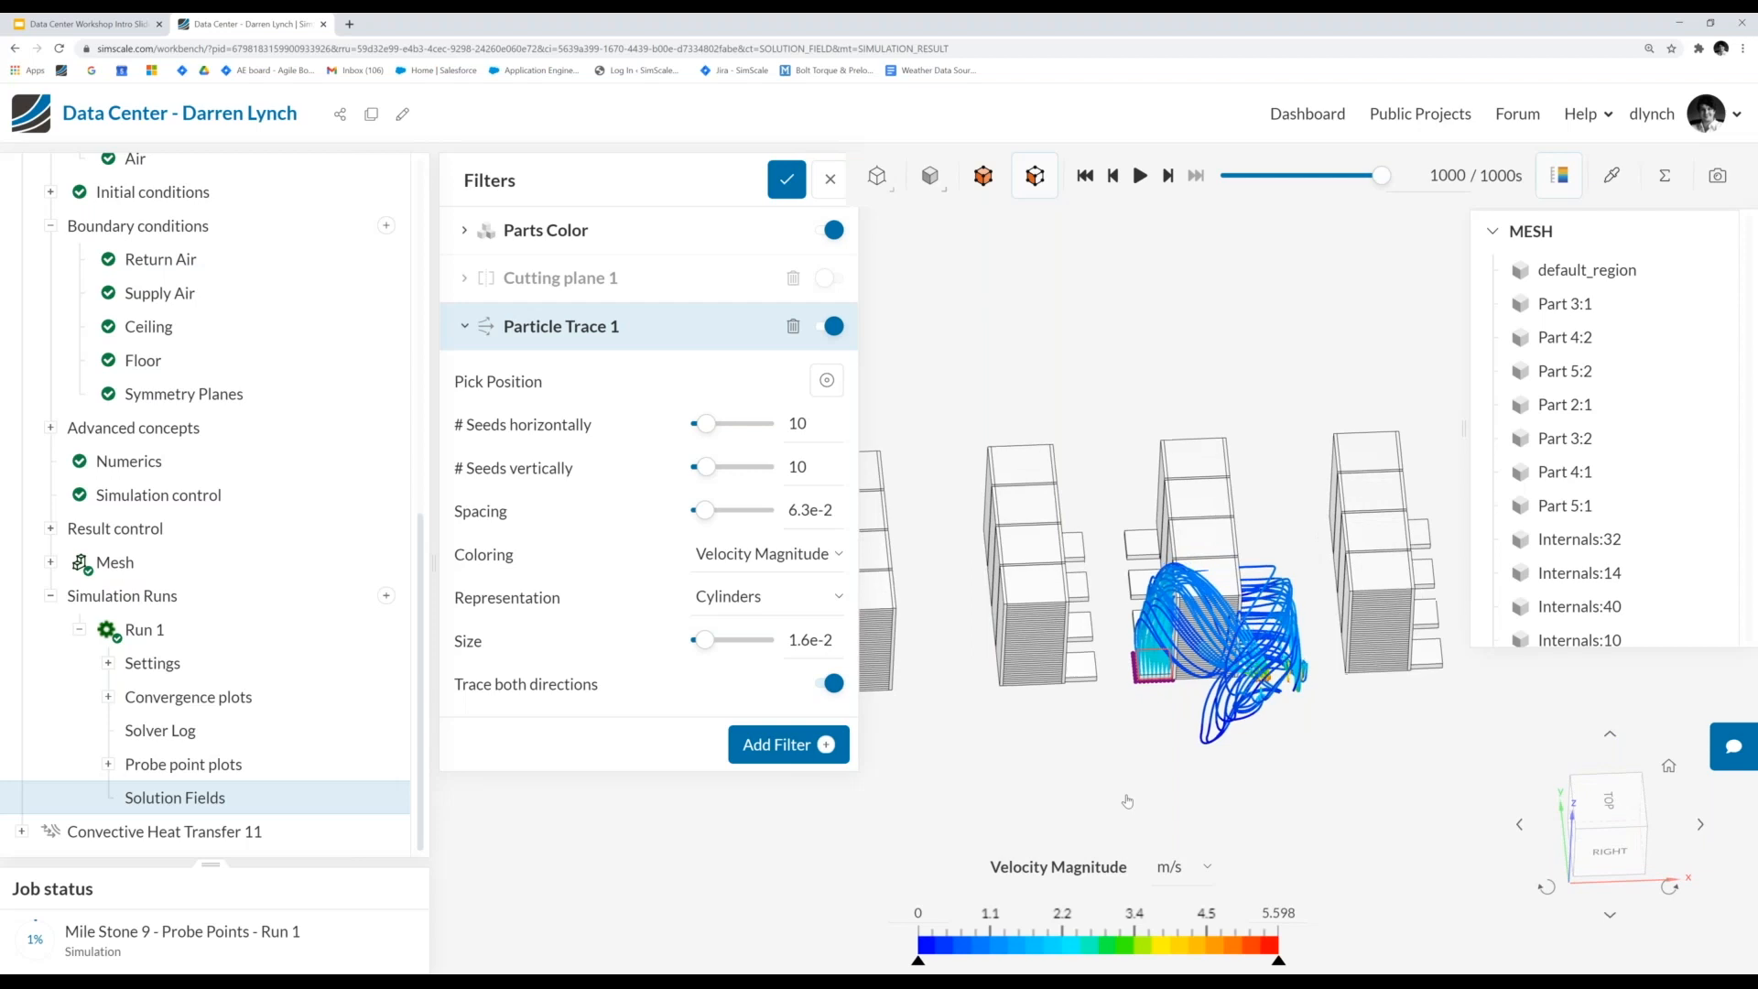
- Orbit and zoom to inspect the streamlines looping around the neighbouring racks
scroll(1248, 629, up, 3)
scroll(1230, 601, up, 3)
drag(1095, 601, 1093, 776)
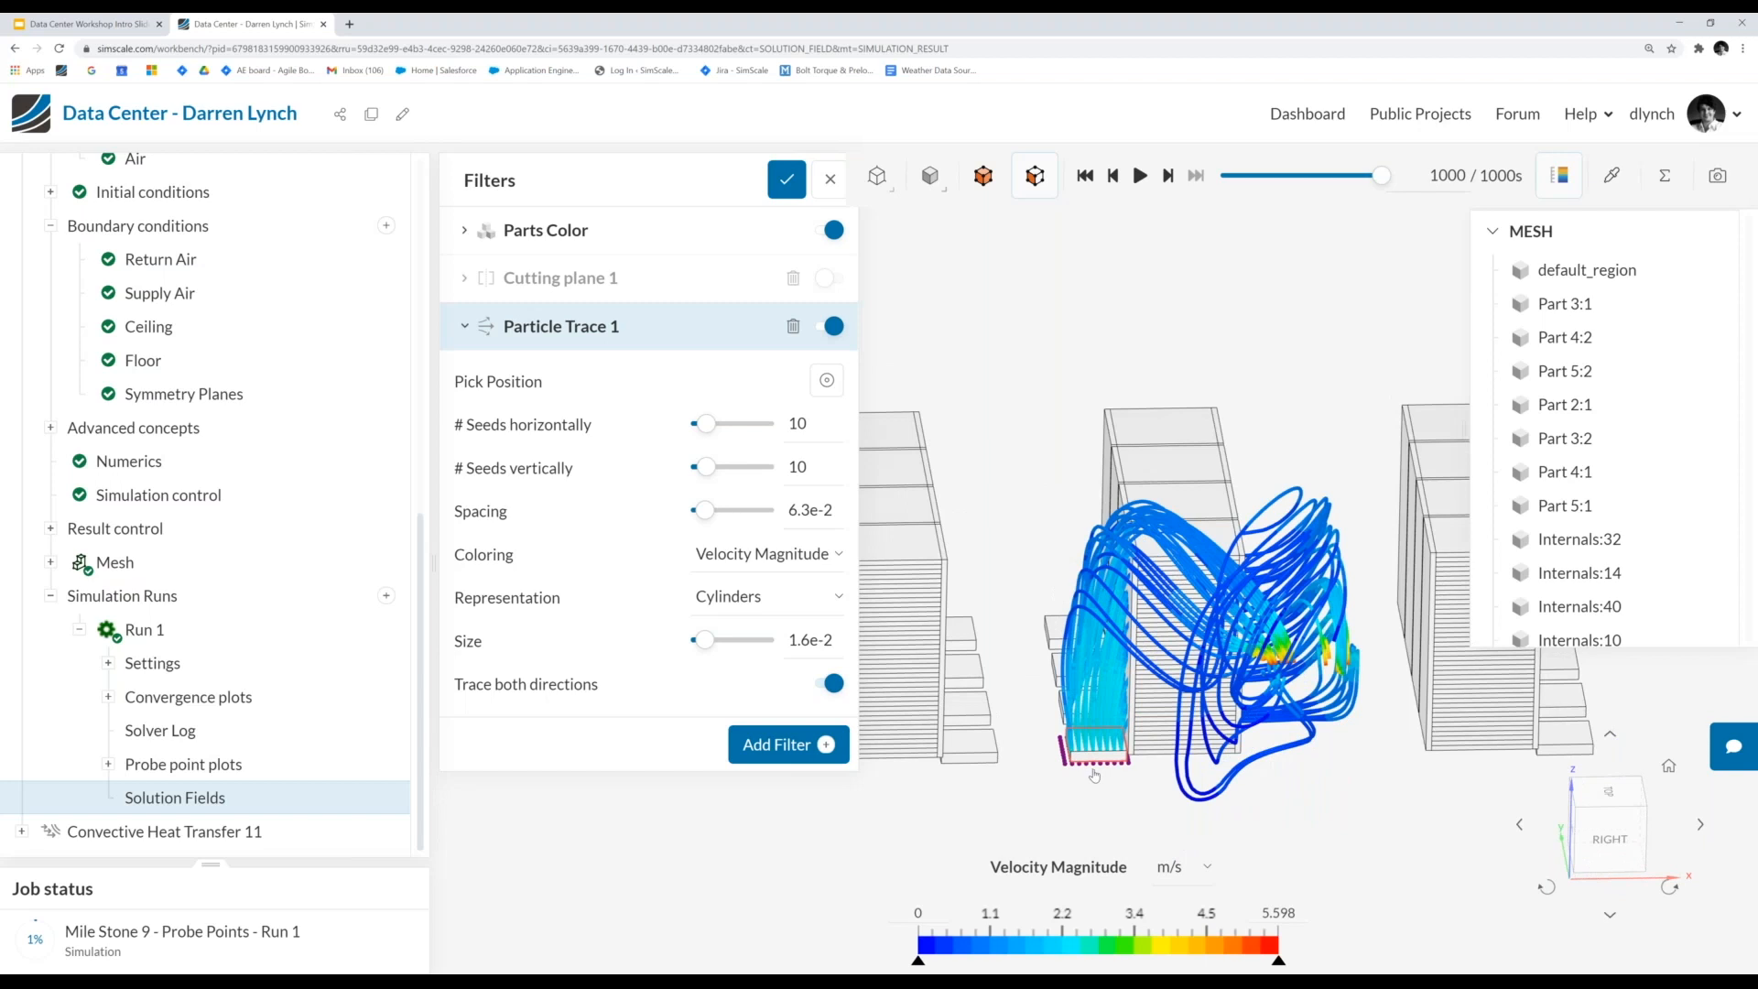
drag(1094, 776, 1129, 664)
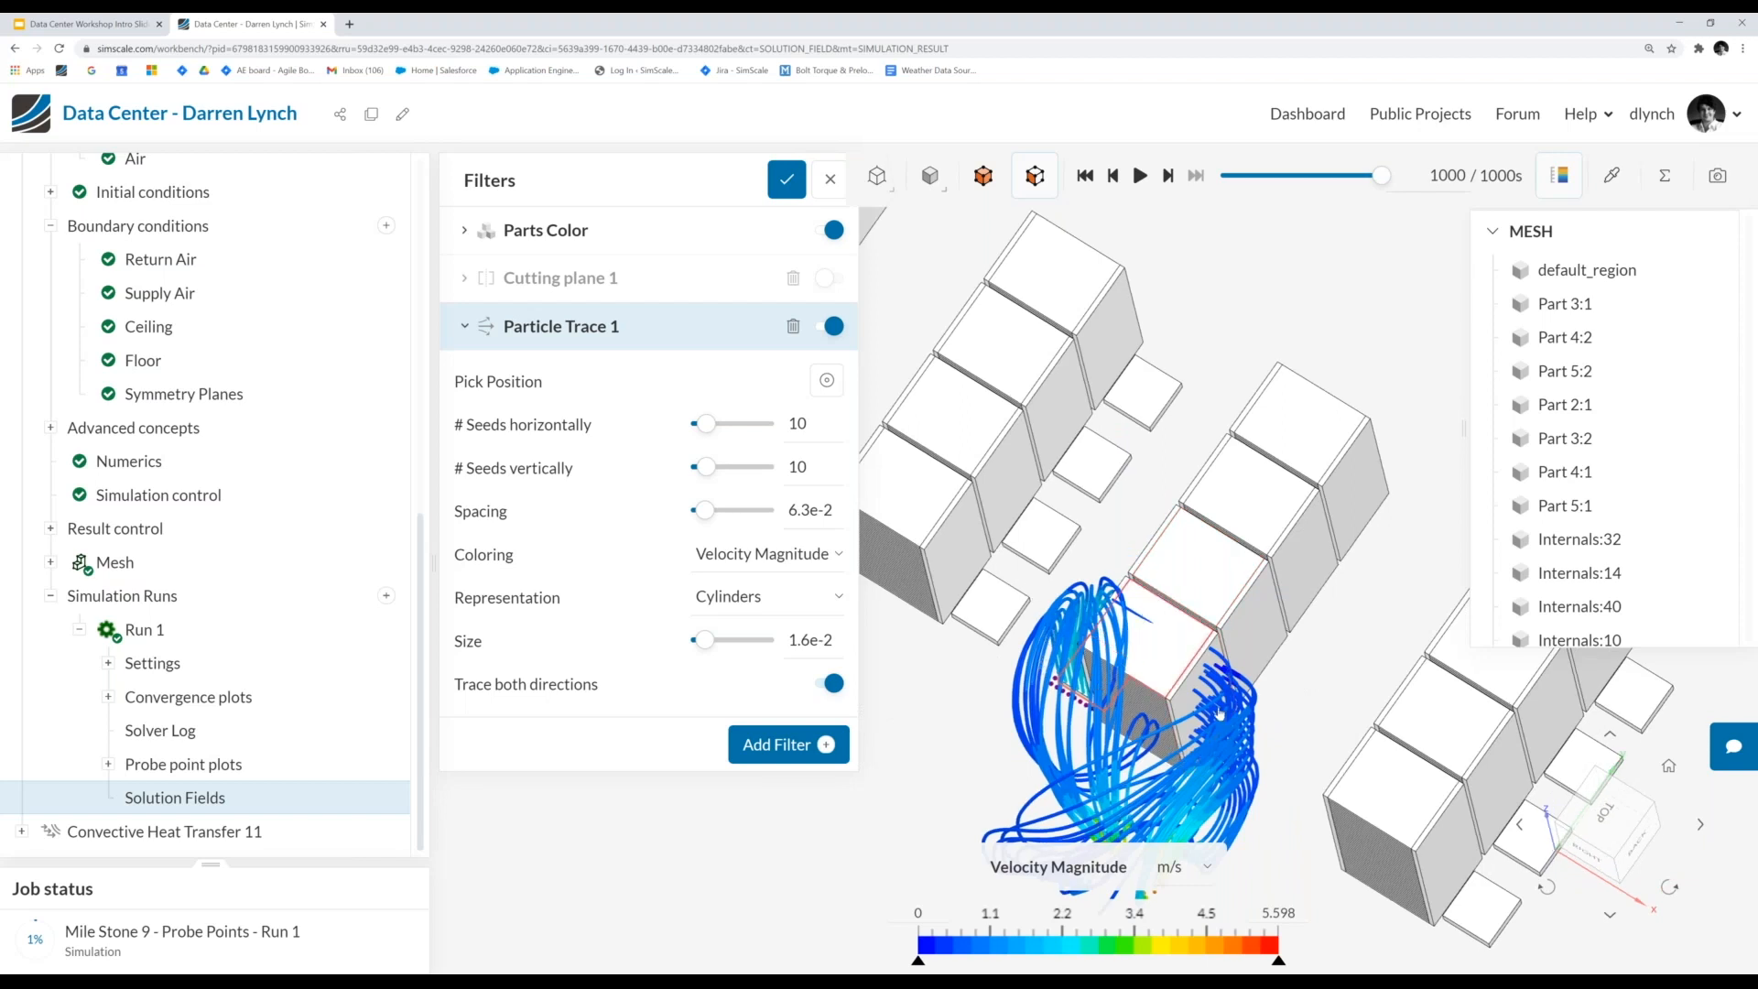
drag(1236, 629, 1613, 547)
drag(1132, 754, 1226, 682)
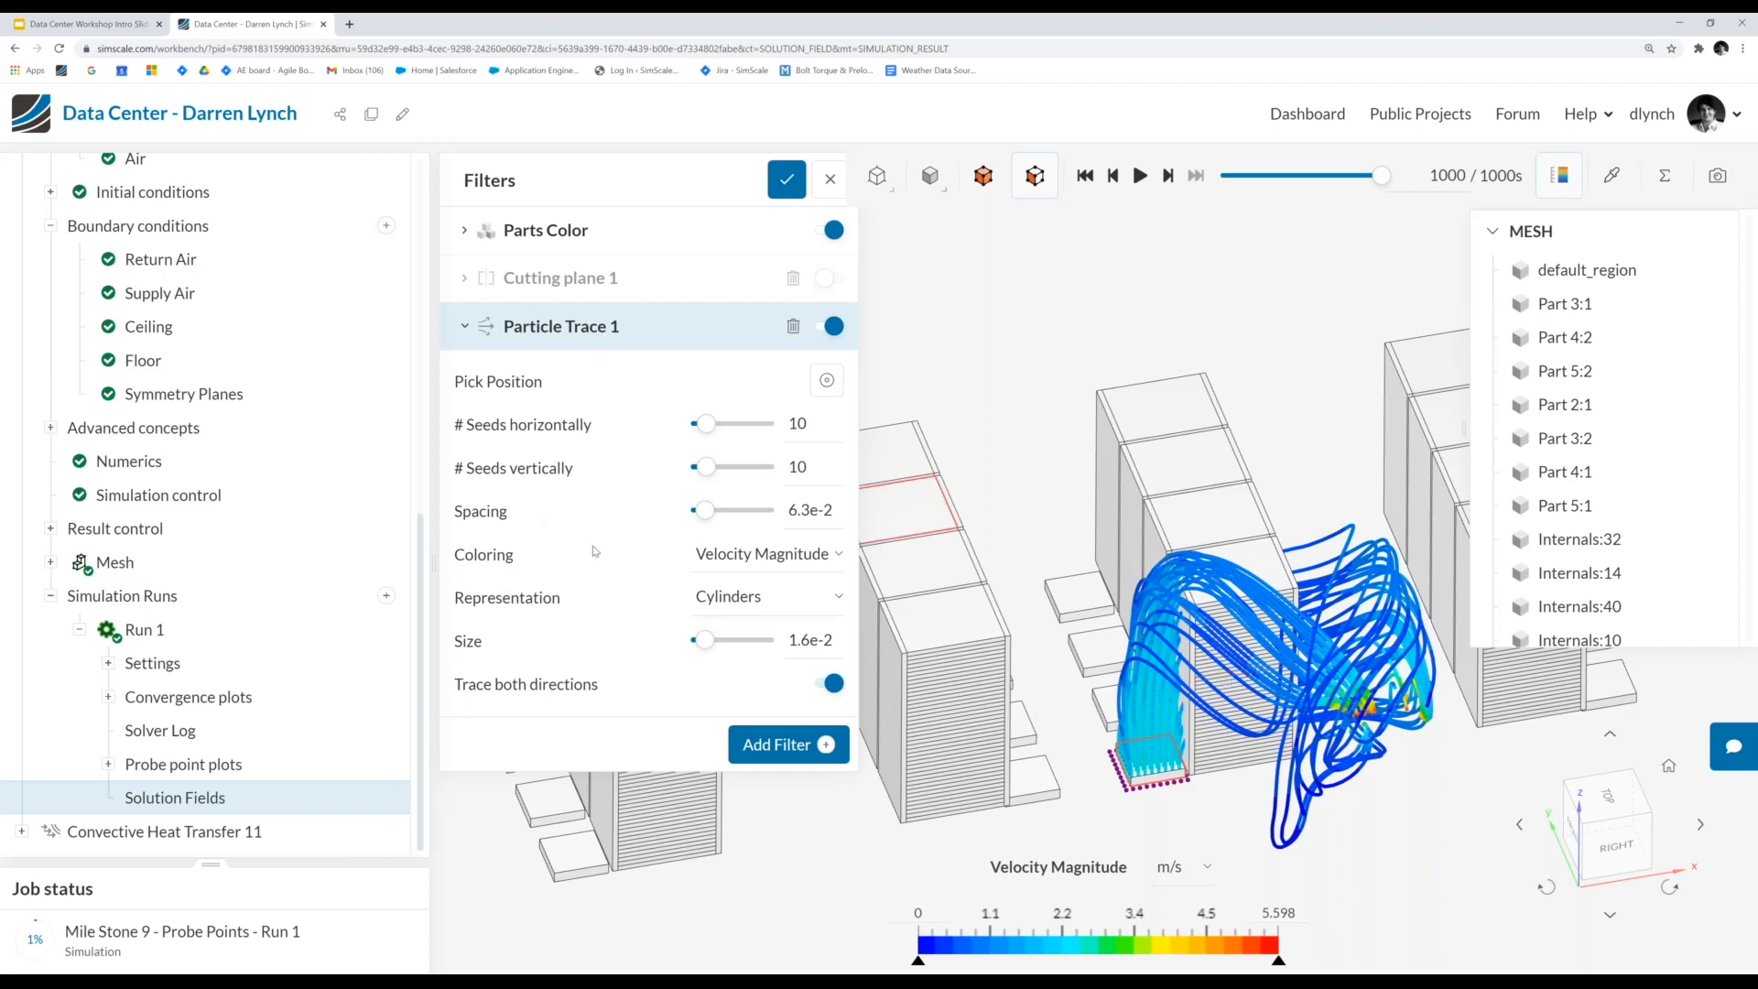
- Set the Particle Trace 1 coloring to Temperature
click(744, 555)
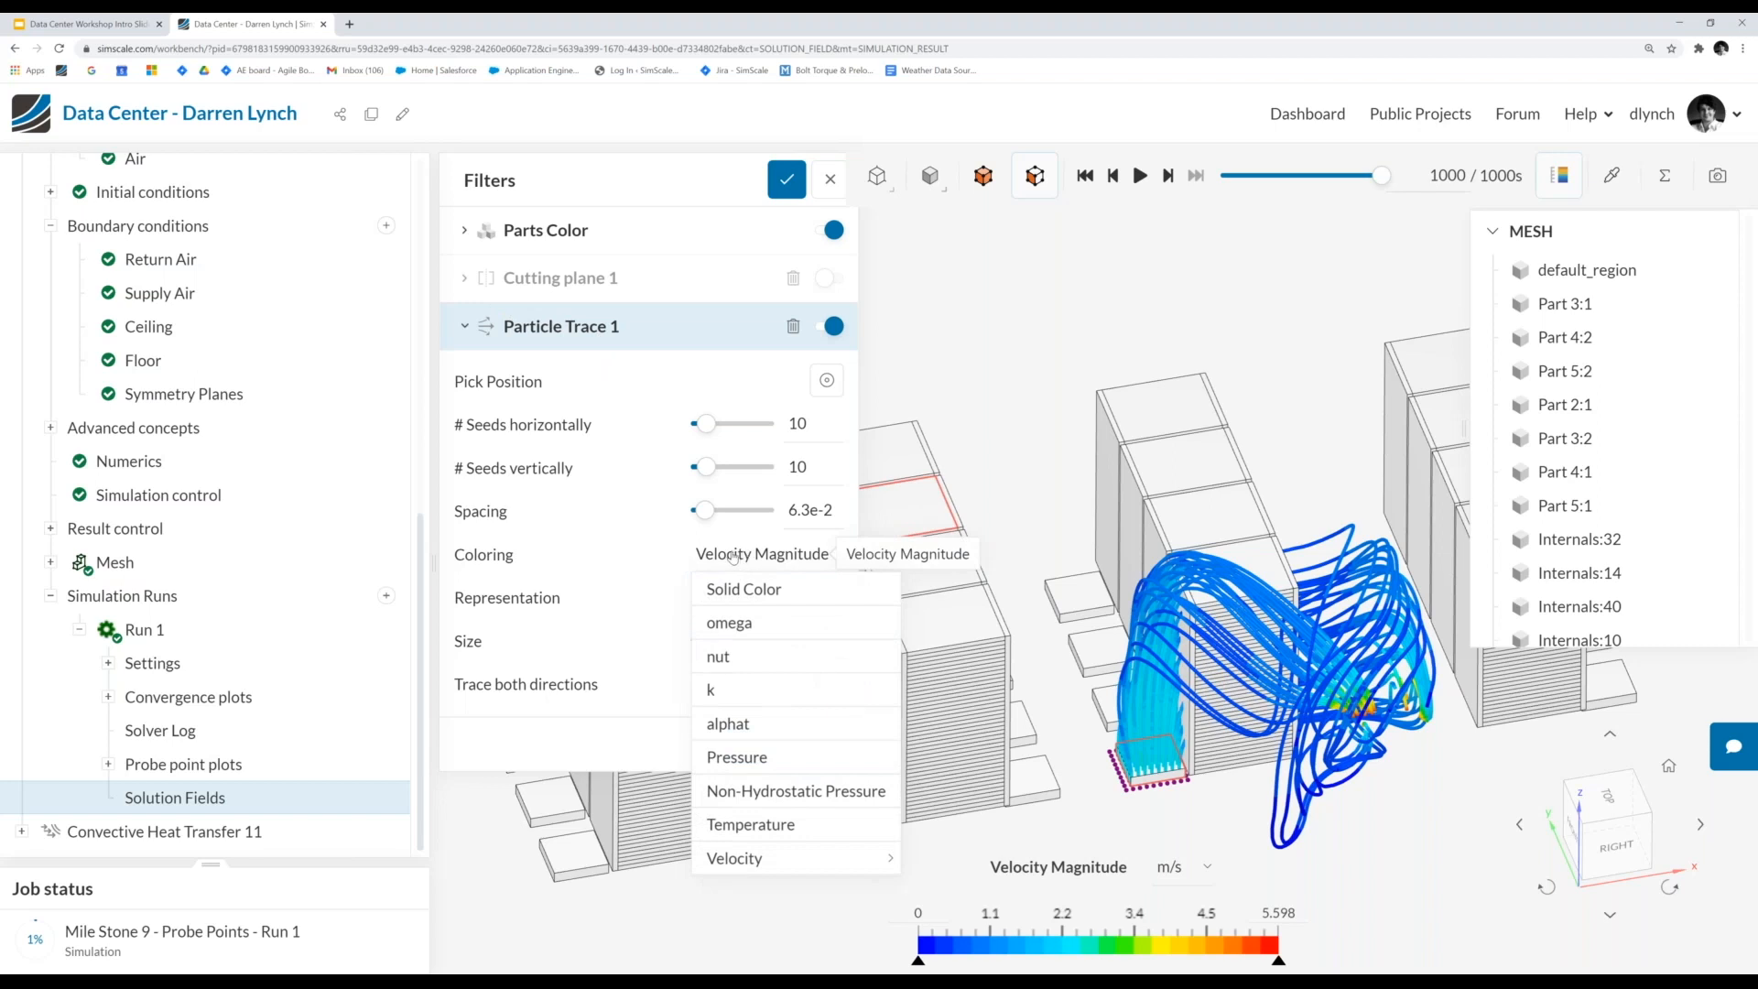
click(771, 827)
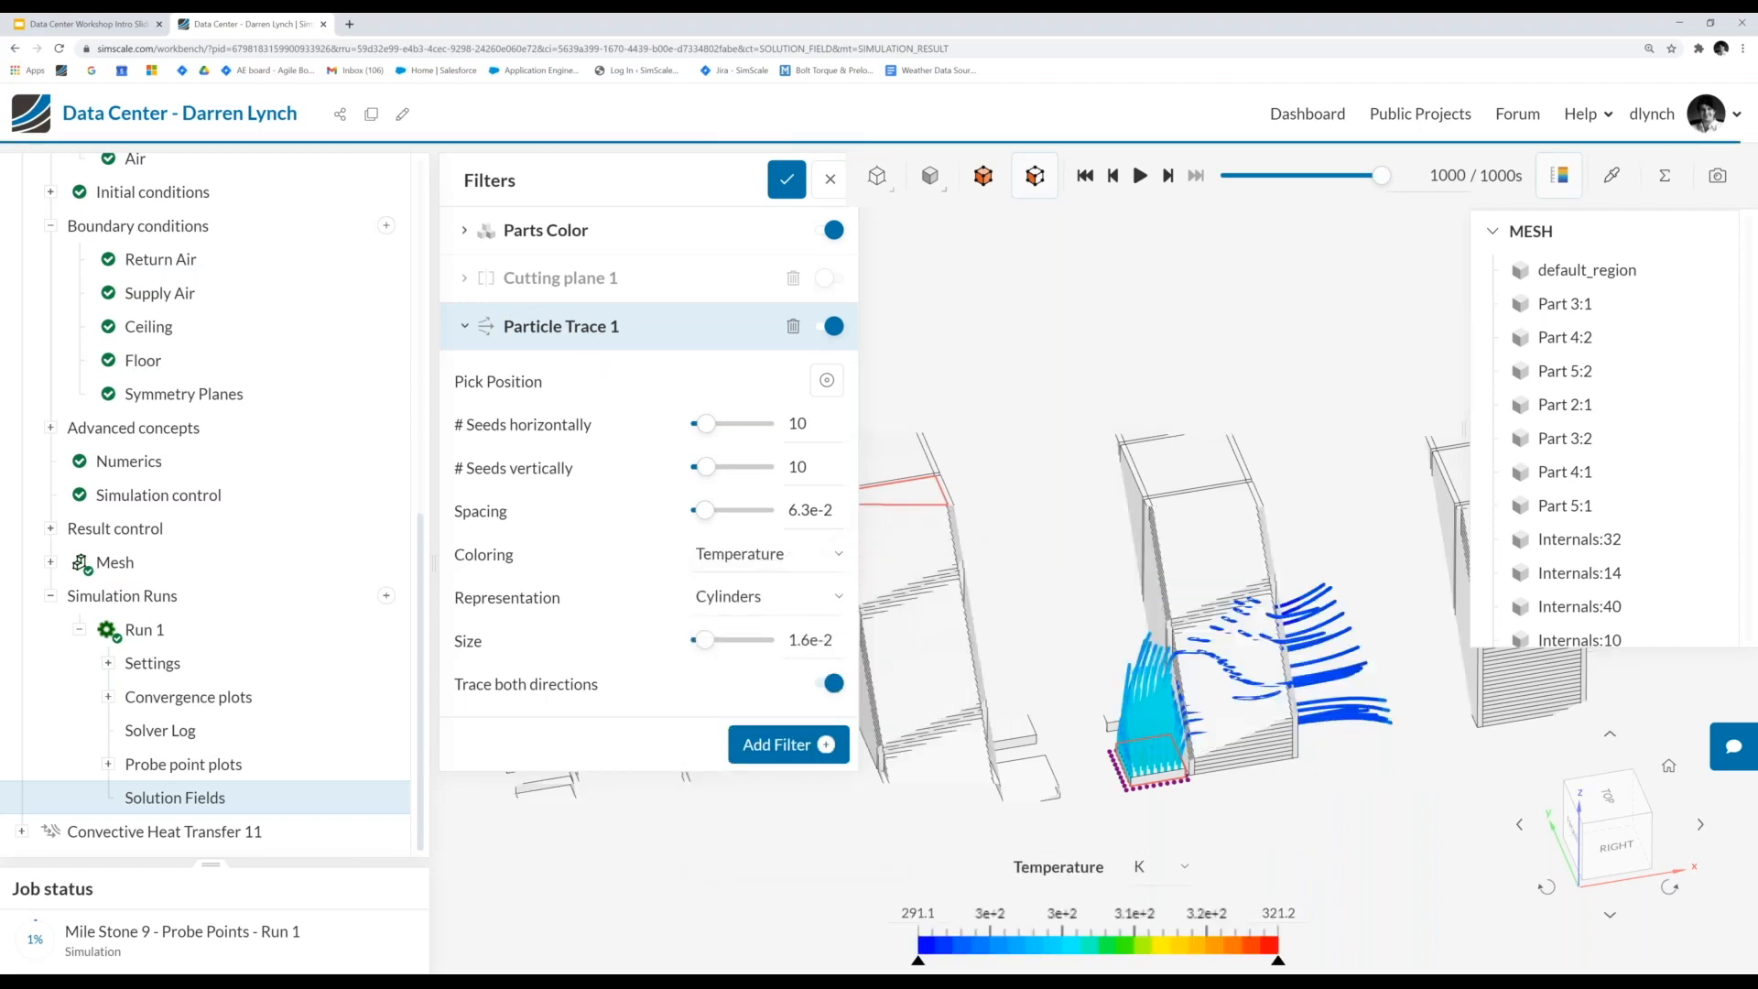
mouse_move(1253, 810)
mouse_down()
mouse_move(1140, 754)
mouse_move(1317, 791)
mouse_up()
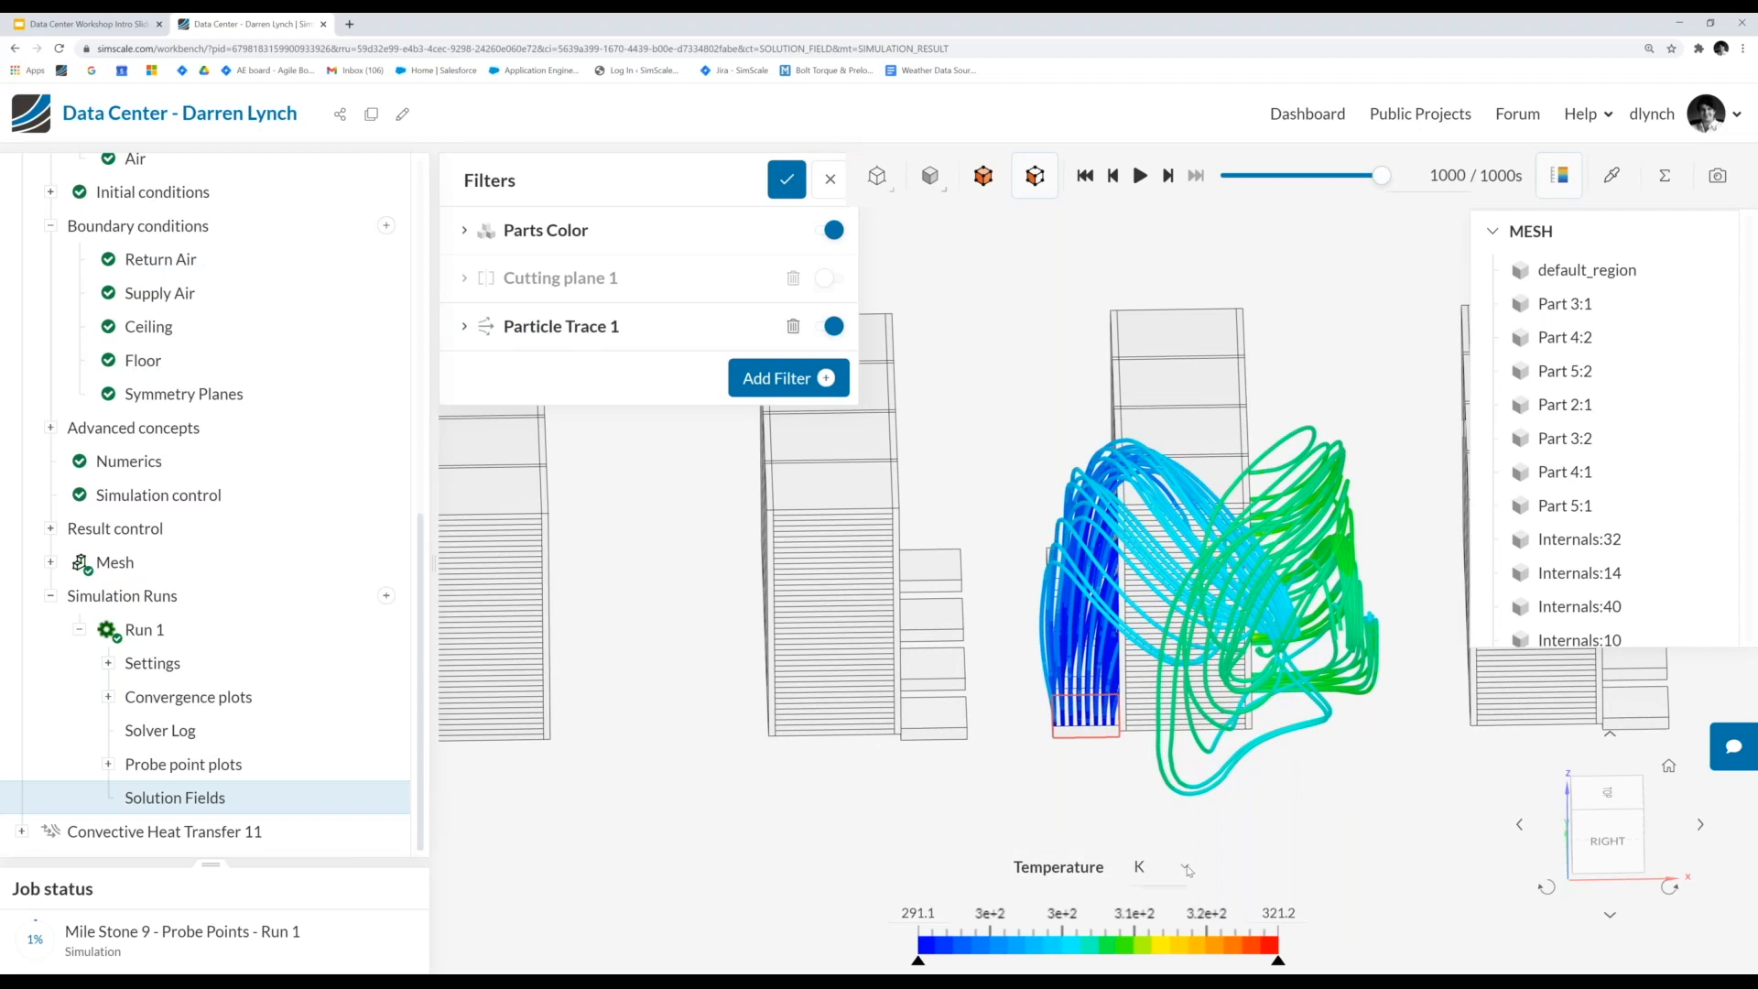
- Switch the temperature legend to °C and set its maximum to 50
click(1187, 870)
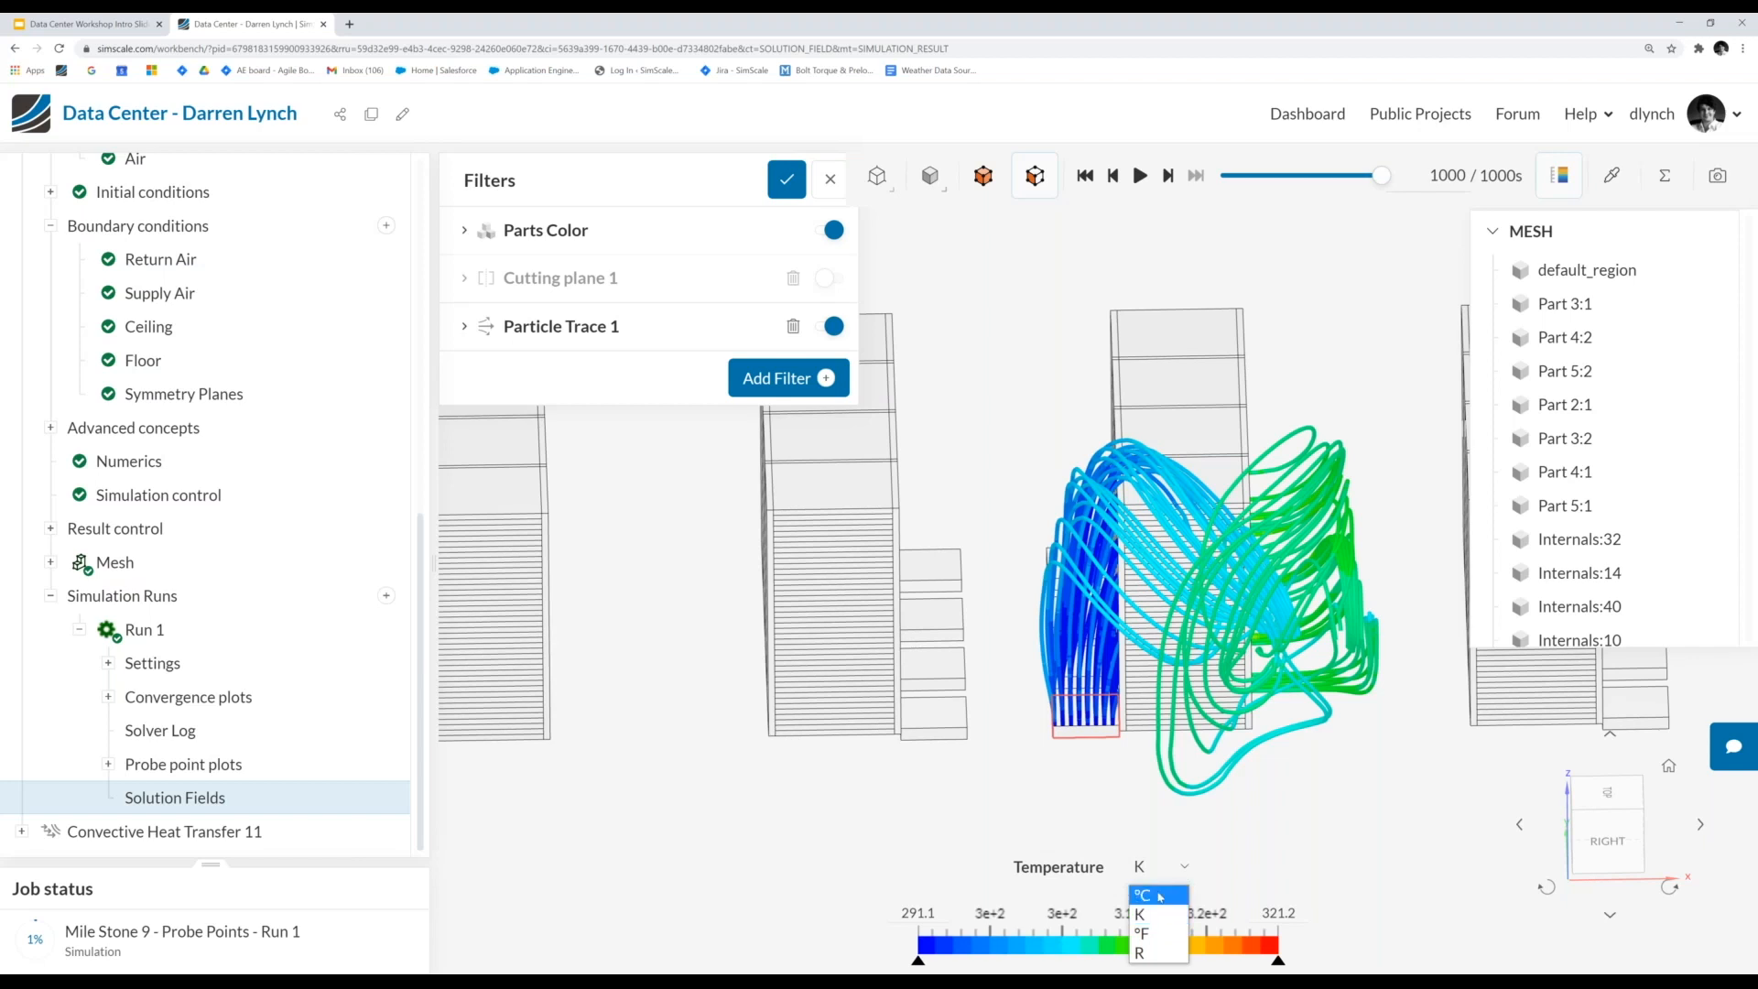
click(1158, 896)
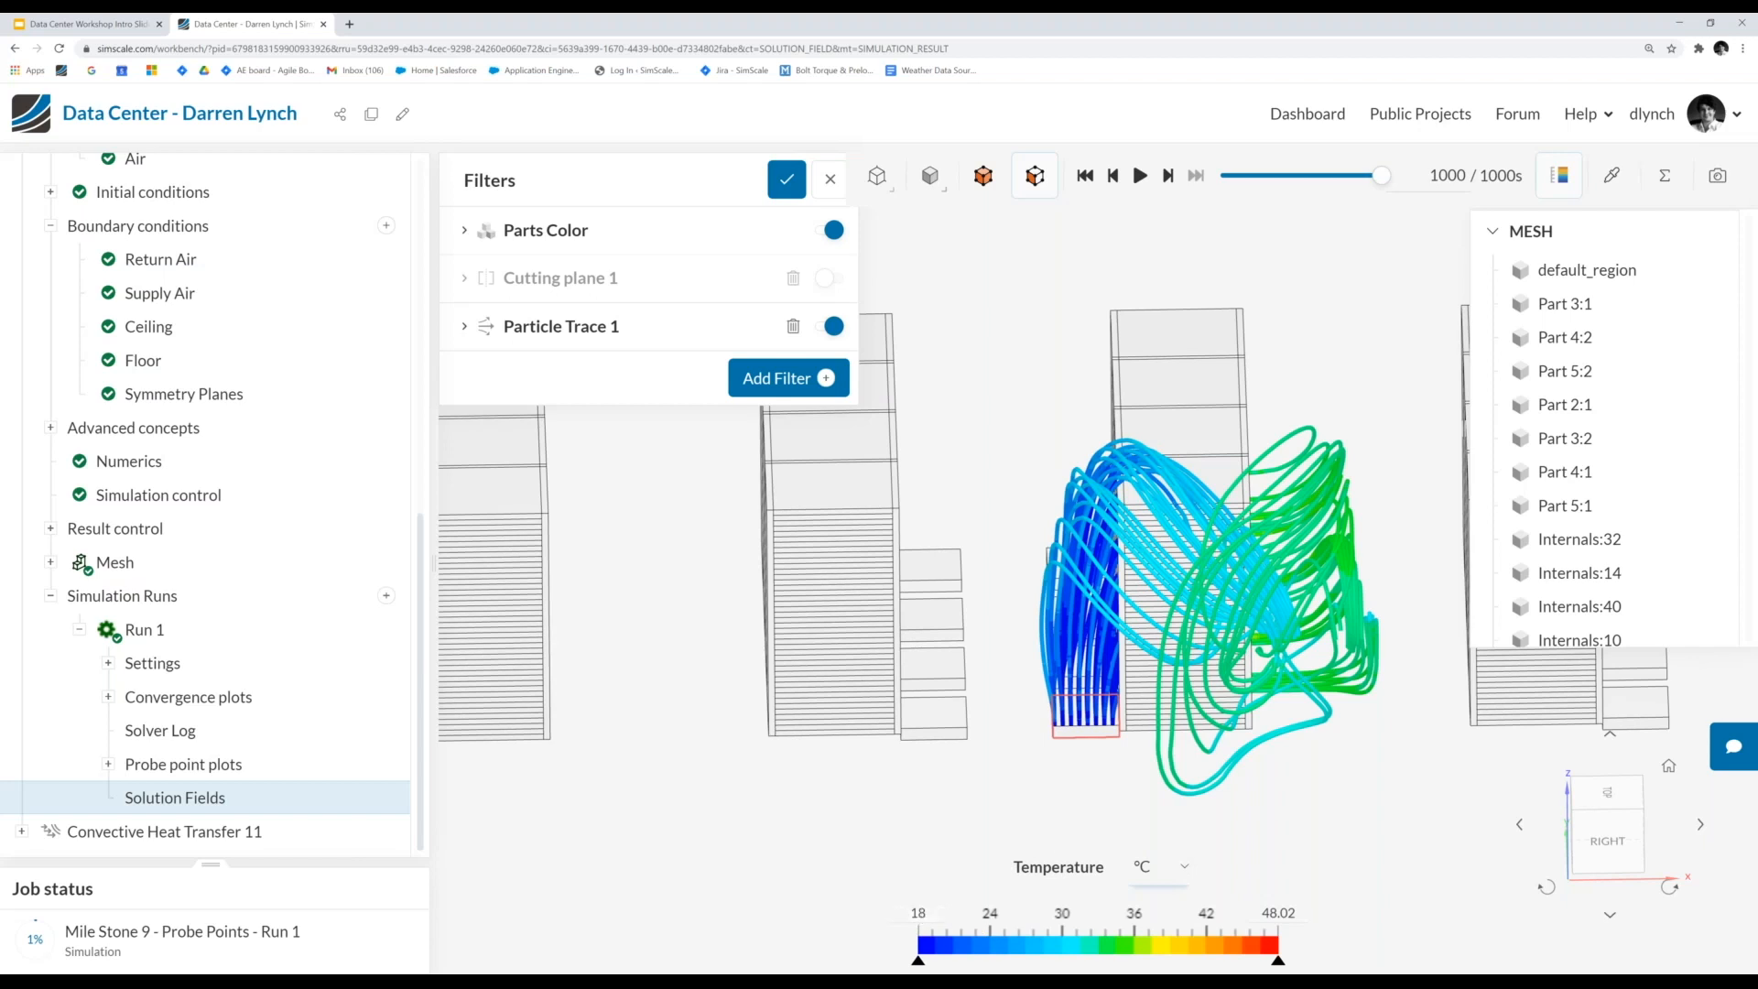
double_click(1278, 913)
text(50)
key(Return)
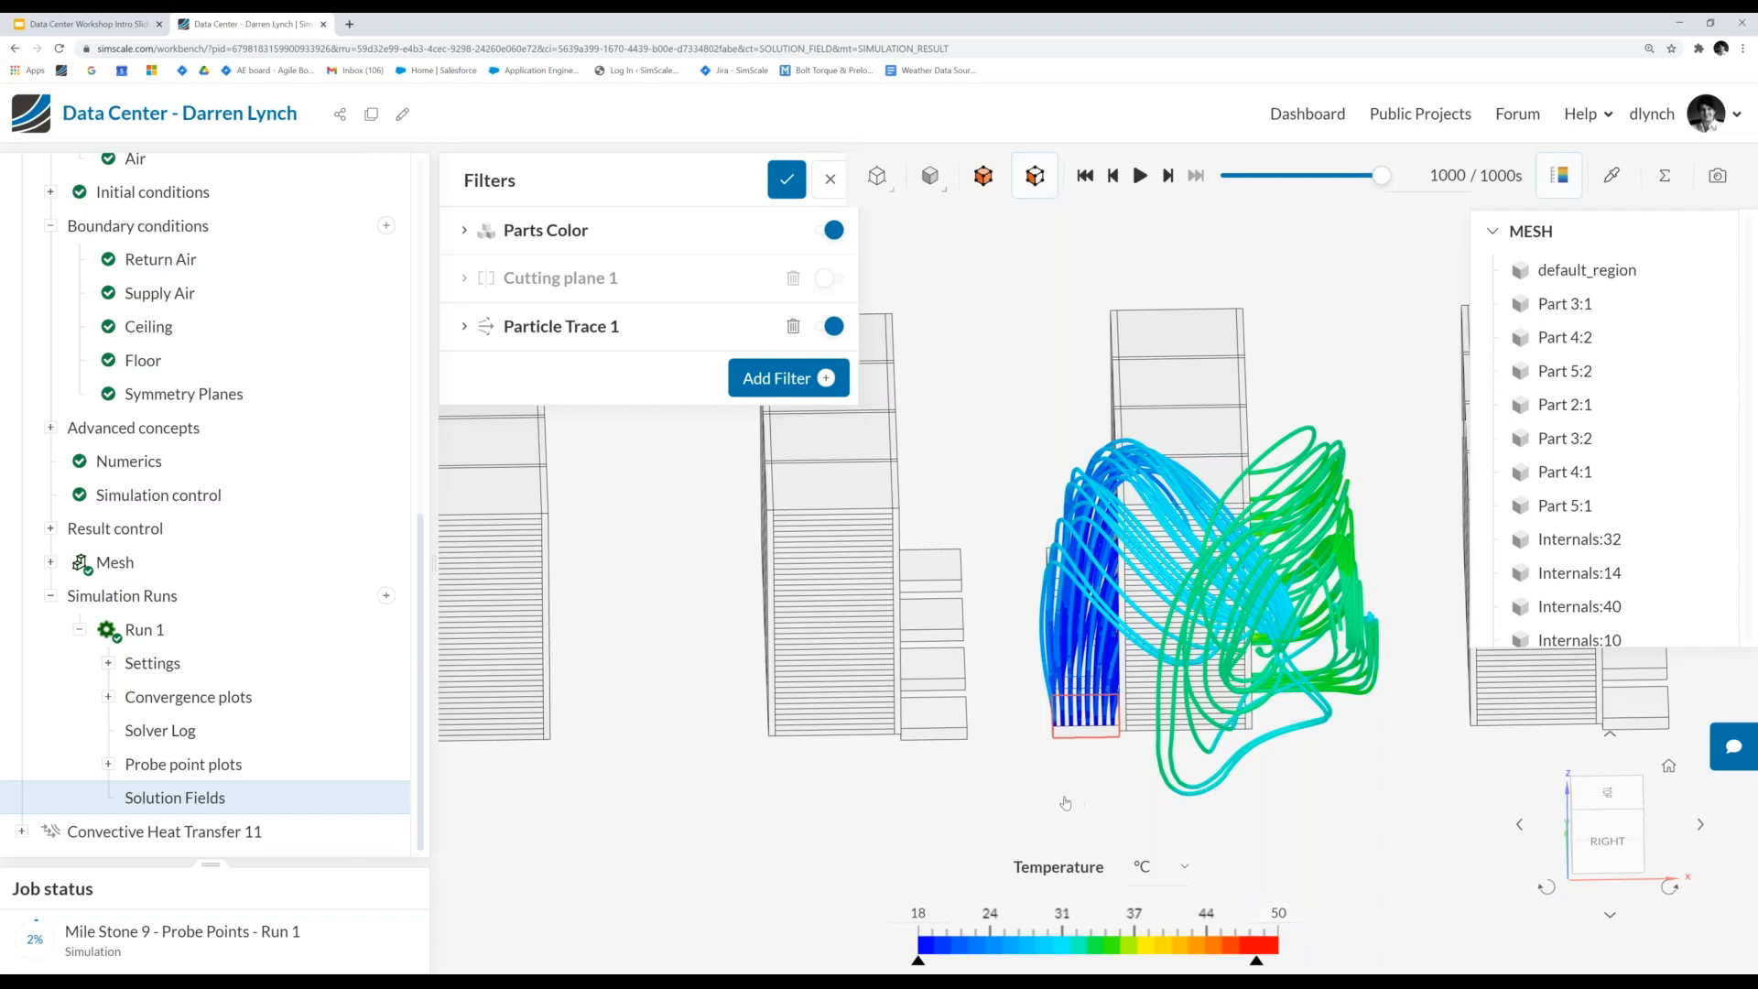
drag(1089, 773, 1076, 822)
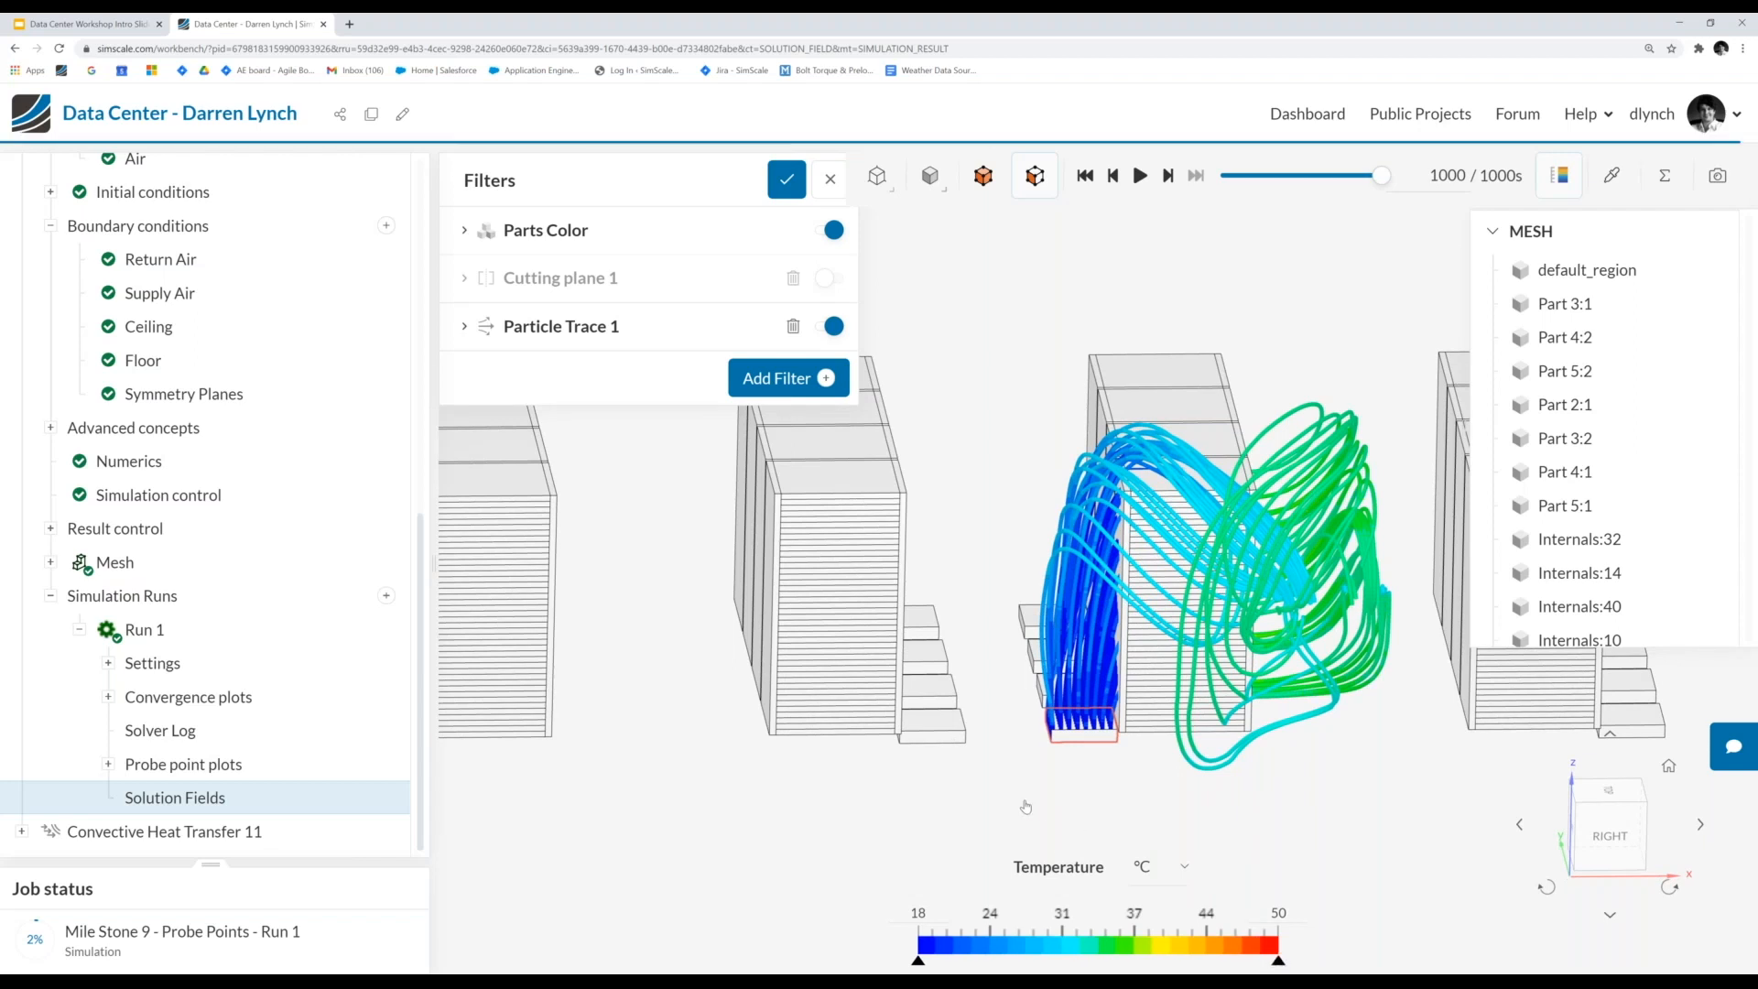
drag(981, 736, 1163, 813)
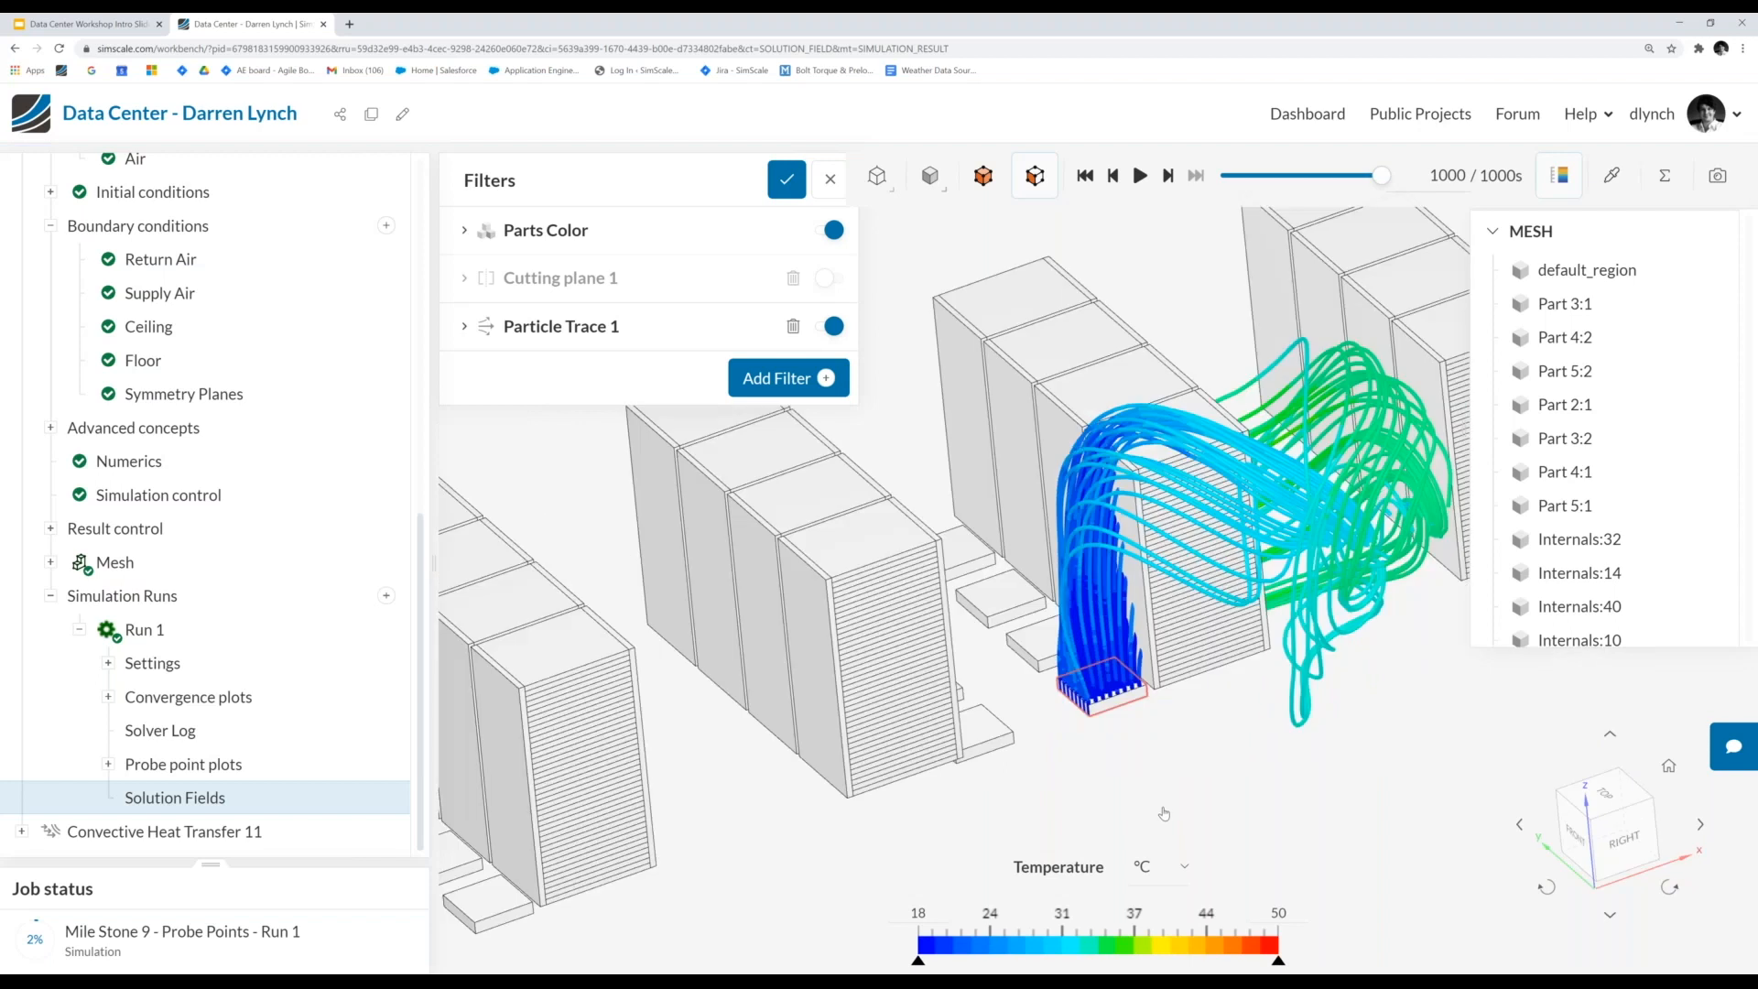